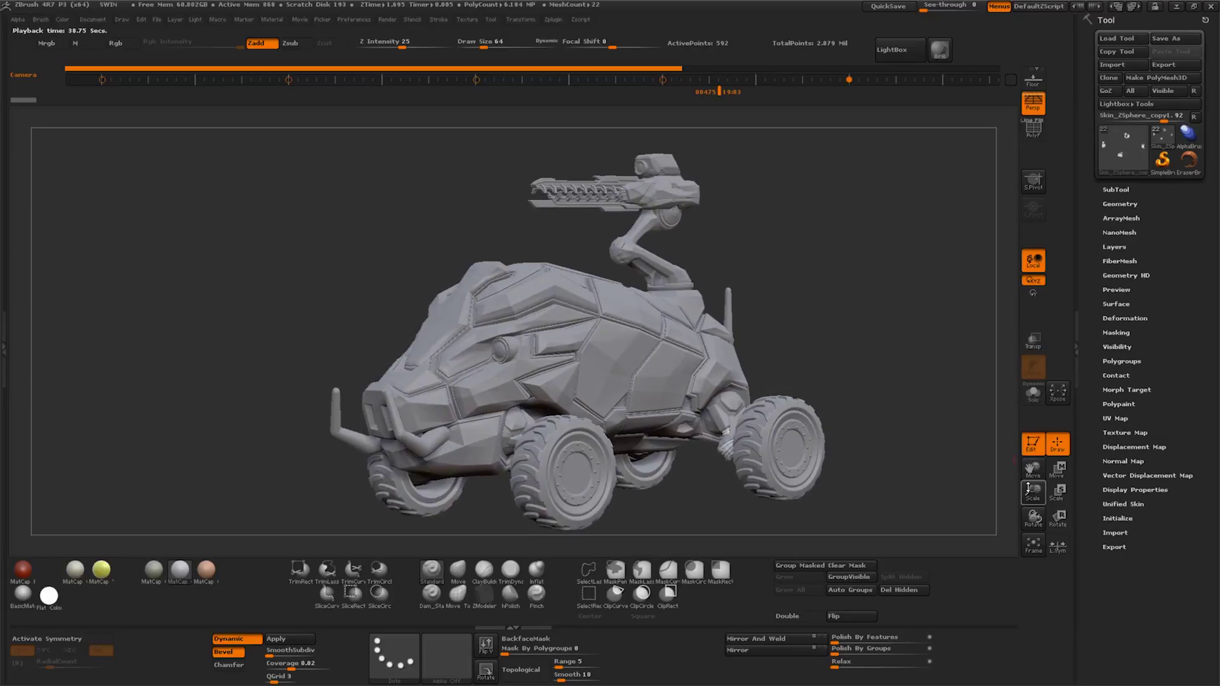
Rotate the rover and isolate the wheel-hub parts with Solo for a side view
{"action": "left_click_drag", "start_coordinate": [1033, 493], "coordinate": [1017, 464]}
{"action": "mouse_move", "coordinate": [504, 458]}
{"action": "left_mouse_down"}
{"action": "mouse_move", "coordinate": [519, 468]}
{"action": "mouse_move", "coordinate": [692, 409]}
{"action": "mouse_move", "coordinate": [739, 438]}
{"action": "mouse_move", "coordinate": [713, 446]}
{"action": "left_mouse_up"}
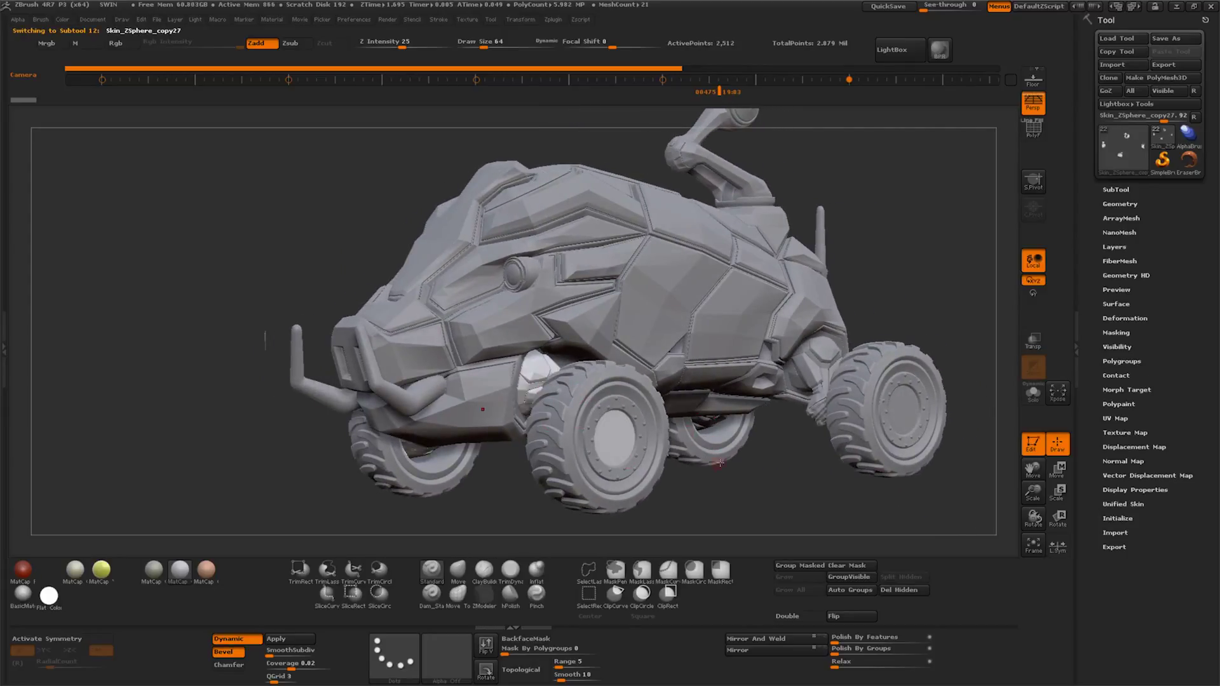
{"action": "left_click_drag", "start_coordinate": [700, 457], "coordinate": [673, 445]}
{"action": "left_click", "coordinate": [1034, 392]}
{"action": "left_click_drag", "start_coordinate": [1034, 493], "coordinate": [1040, 553]}
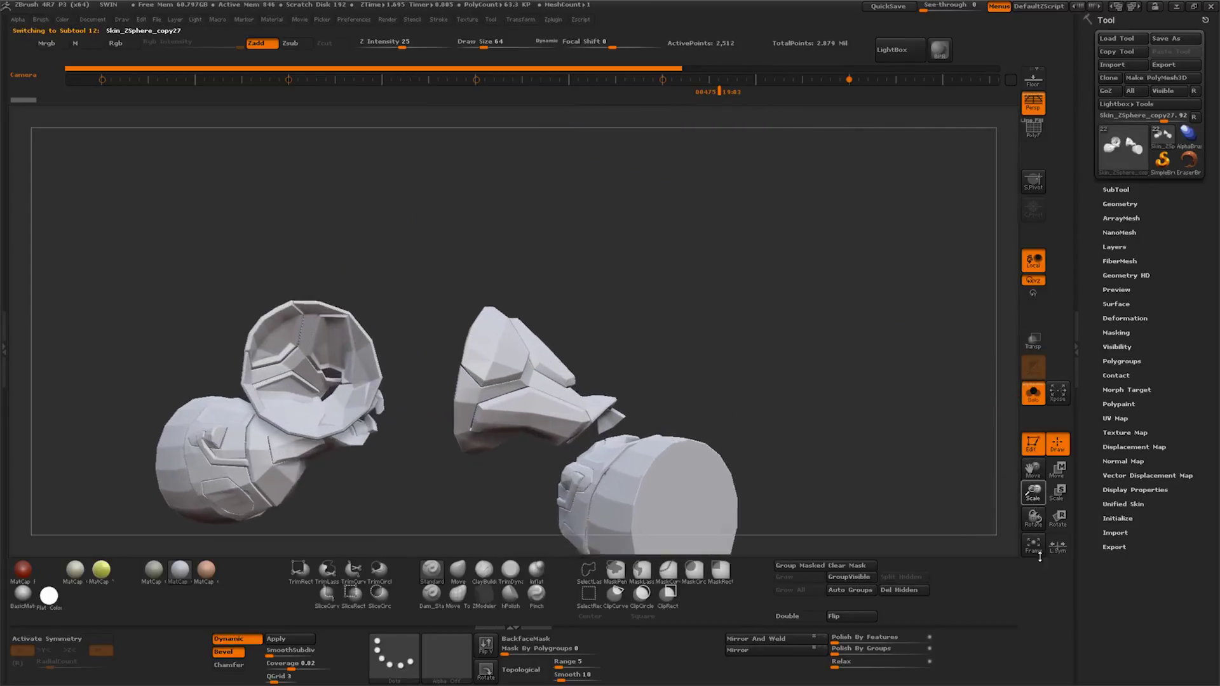
{"action": "left_click_drag", "start_coordinate": [731, 458], "coordinate": [798, 423]}
Turn on PolyF, inspect the hub parts, then turn Solo off to frame the full rover
{"action": "left_click", "coordinate": [1034, 130]}
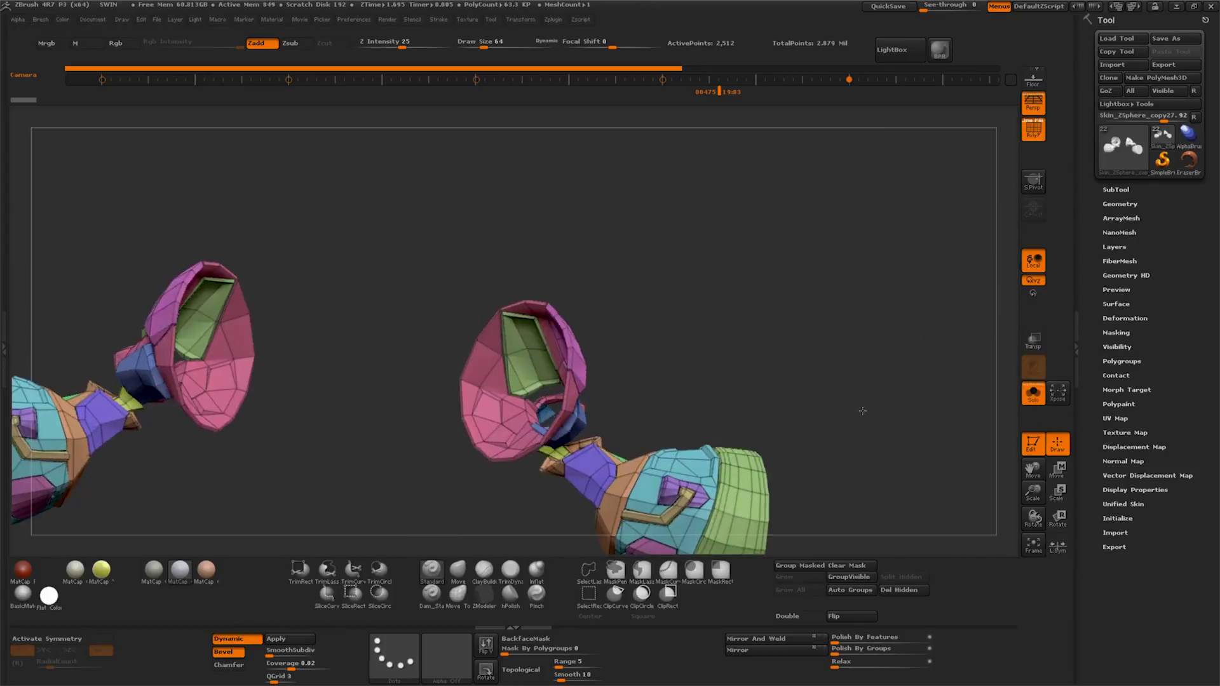
{"action": "mouse_move", "coordinate": [1033, 470]}
{"action": "left_mouse_down"}
{"action": "mouse_move", "coordinate": [1002, 405]}
{"action": "mouse_move", "coordinate": [856, 424]}
{"action": "left_mouse_up"}
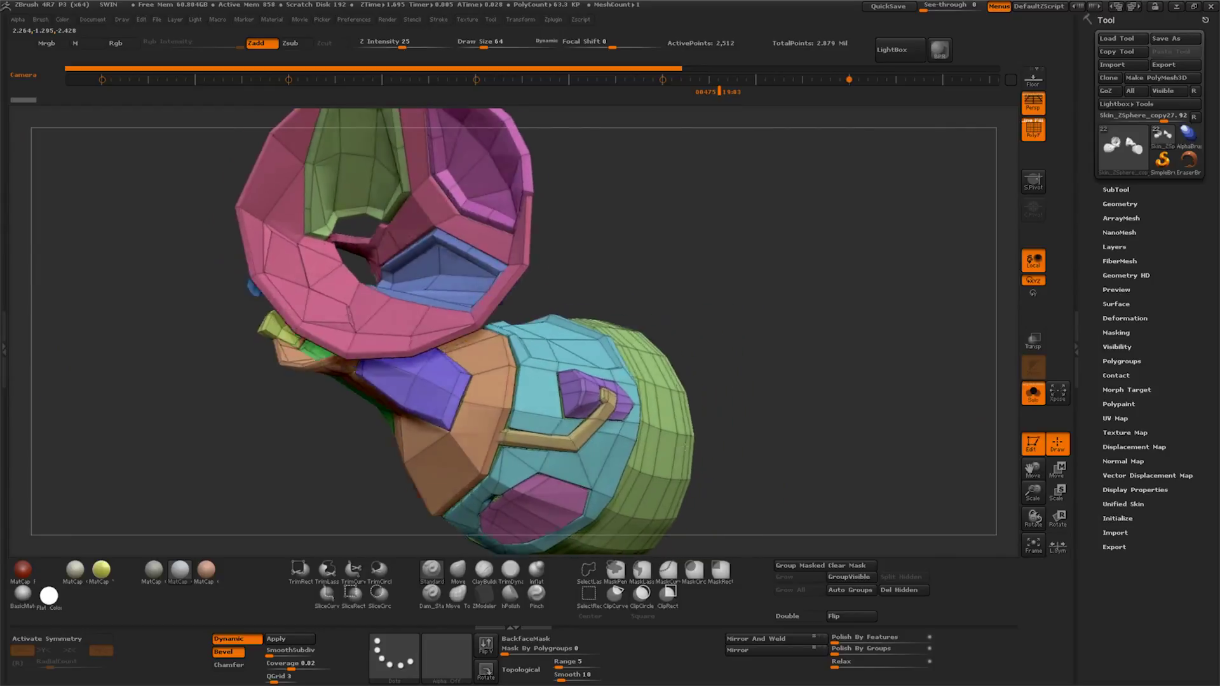
{"action": "mouse_move", "coordinate": [857, 424]}
{"action": "left_mouse_down", "text": "alt"}
{"action": "mouse_move", "coordinate": [661, 468]}
{"action": "mouse_move", "coordinate": [679, 437]}
{"action": "left_mouse_up", "text": "alt"}
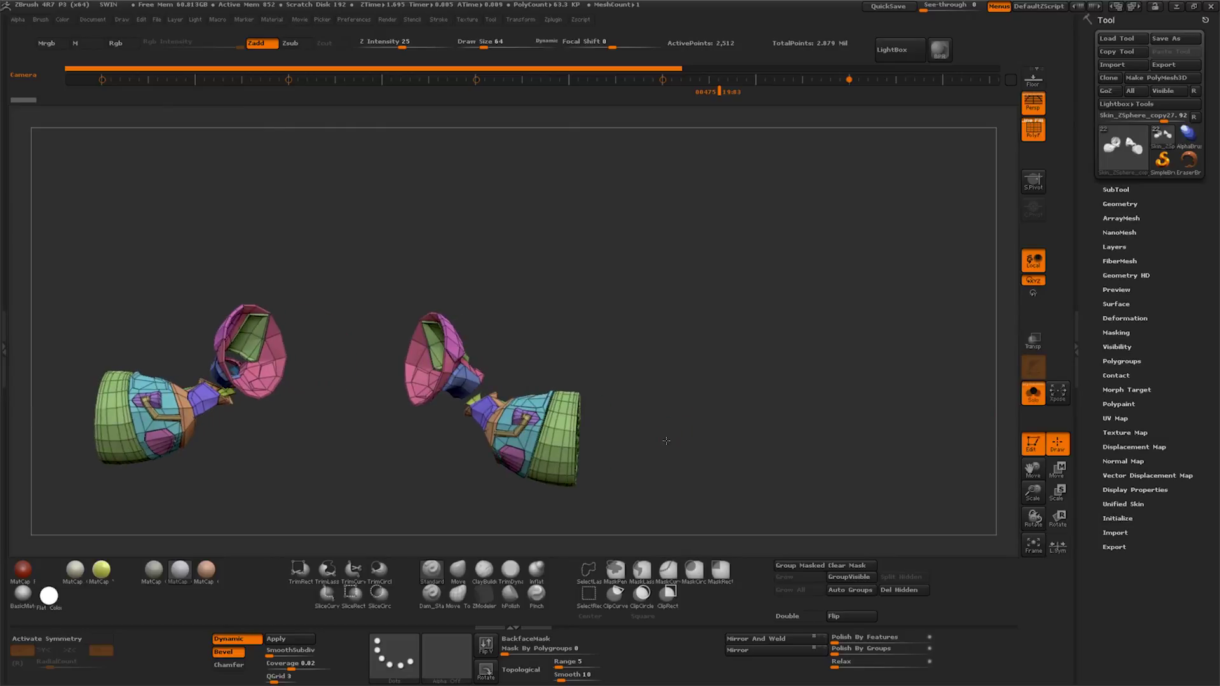
{"action": "left_click", "coordinate": [1033, 392]}
{"action": "left_click_drag", "start_coordinate": [786, 454], "coordinate": [758, 451]}
{"action": "left_click_drag", "start_coordinate": [1026, 492], "coordinate": [760, 405]}
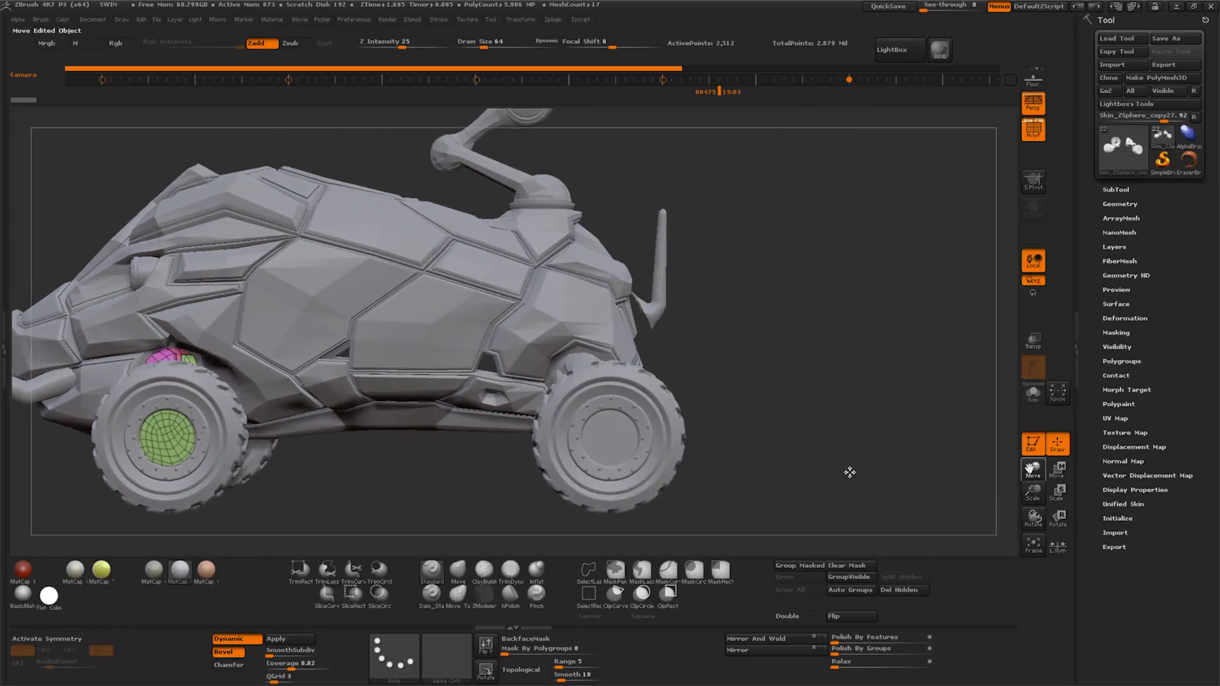
Move the tall post subtool to the list bottom, duplicate it and initialize the copy as a QCube
{"action": "left_click", "coordinate": [675, 334], "text": "alt"}
{"action": "left_click", "coordinate": [1126, 190]}
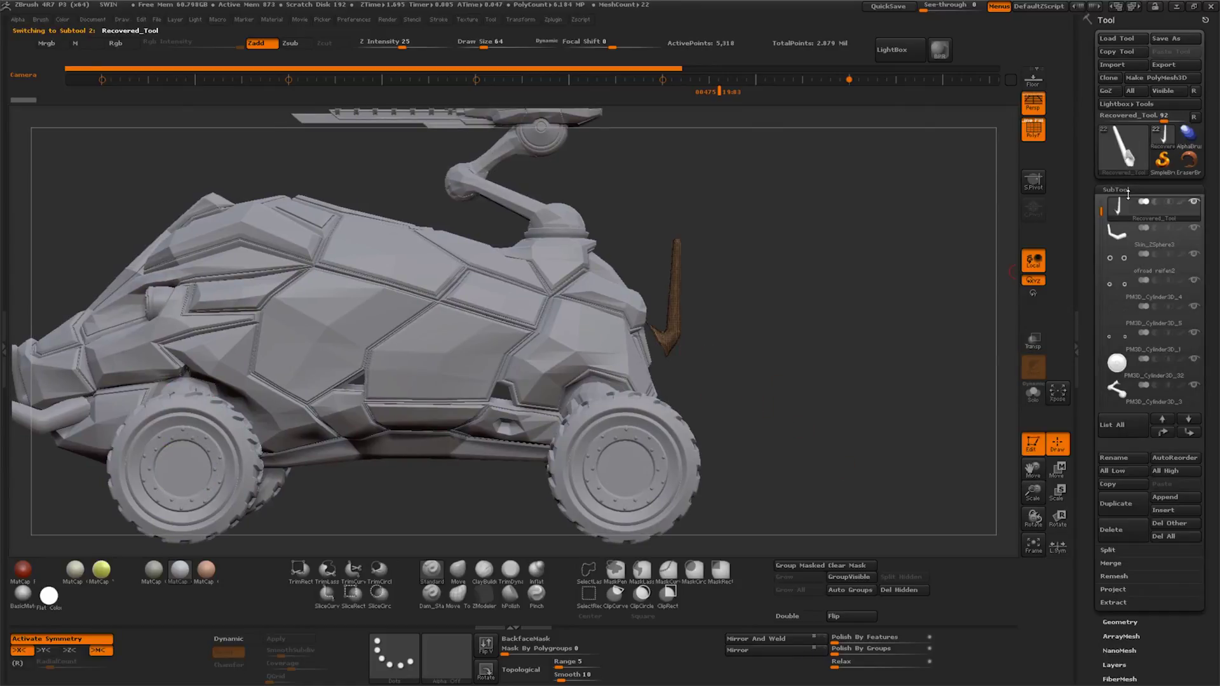
{"action": "left_click", "coordinate": [1189, 433]}
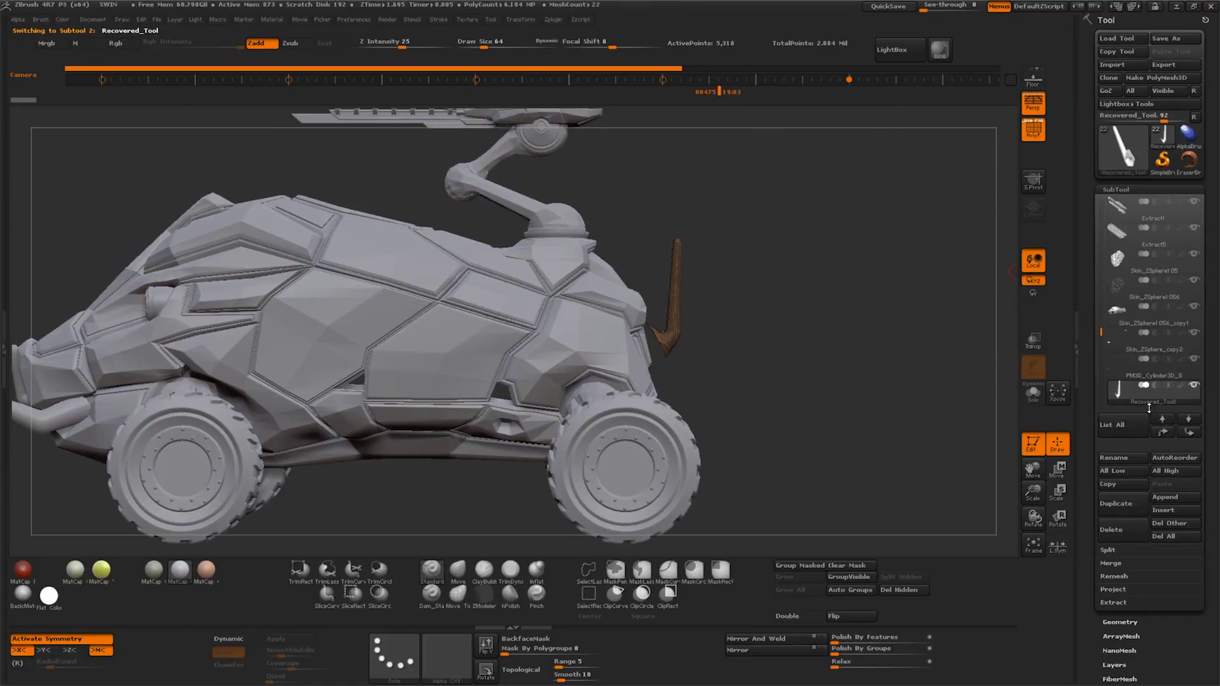
{"action": "left_click", "coordinate": [1117, 503]}
{"action": "scroll", "coordinate": [1120, 572], "scroll_direction": "down", "scroll_amount": 5}
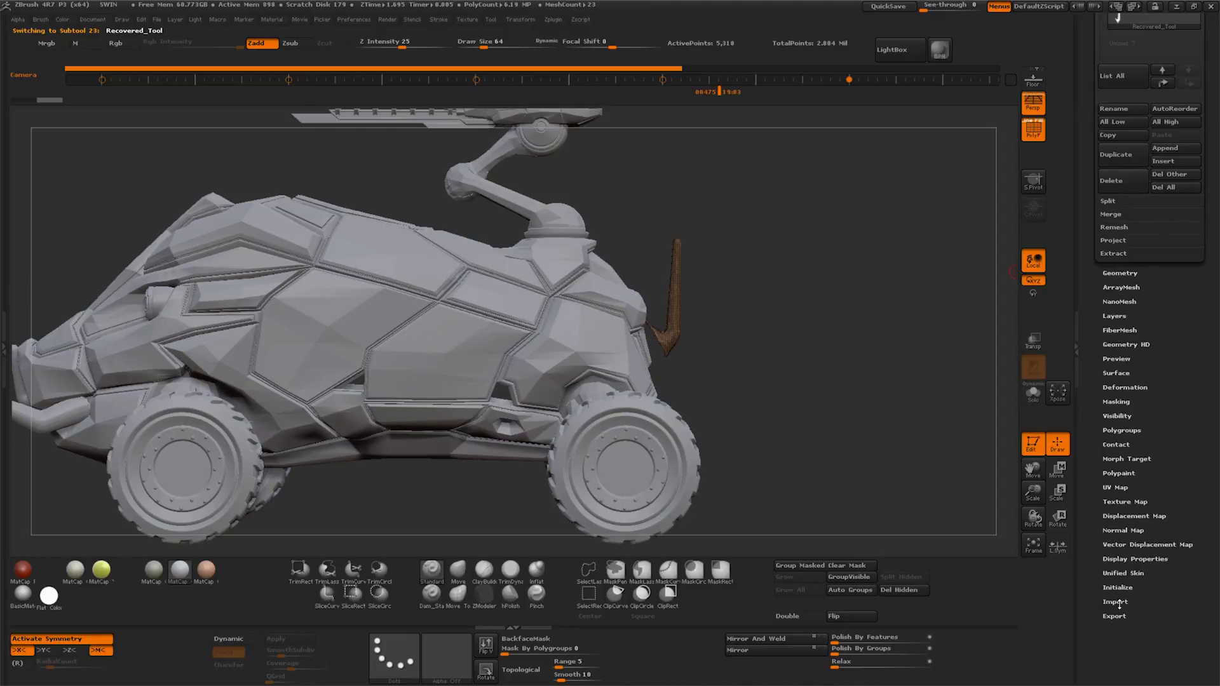
{"action": "left_click", "coordinate": [1130, 588]}
{"action": "left_click", "coordinate": [1128, 601]}
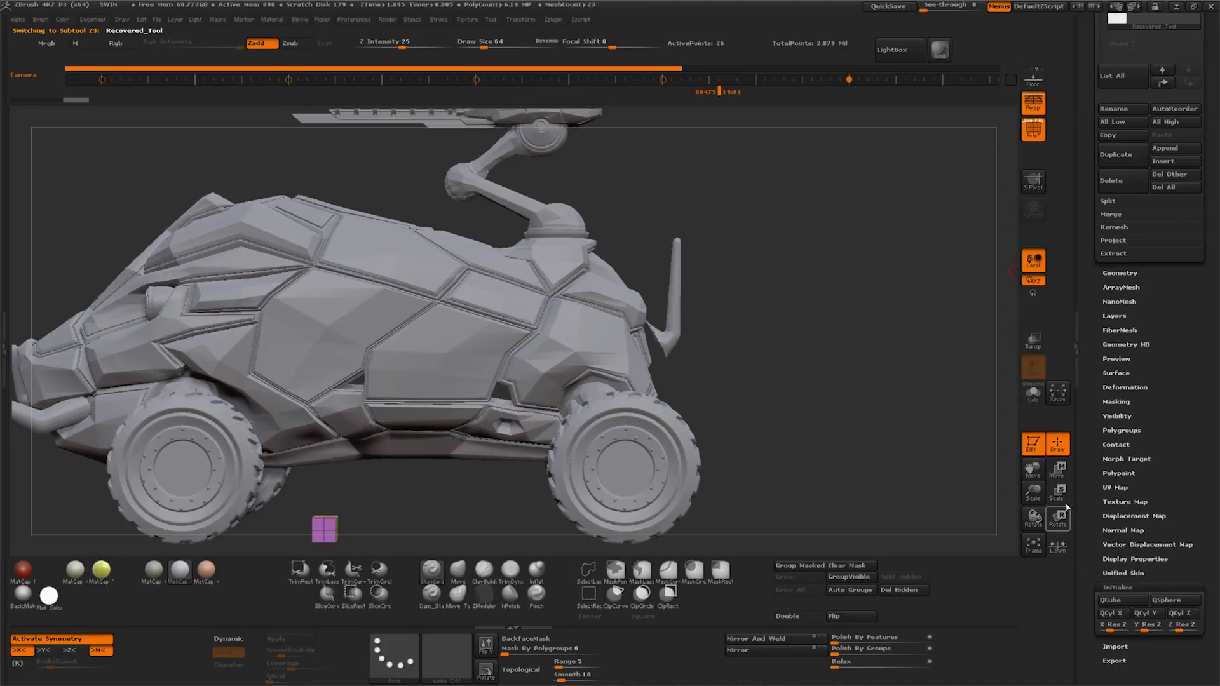
Transpose-move the cube onto the rover's rear flank beside the post, then solo it
{"action": "left_click", "coordinate": [1058, 470]}
{"action": "left_click", "coordinate": [1033, 101]}
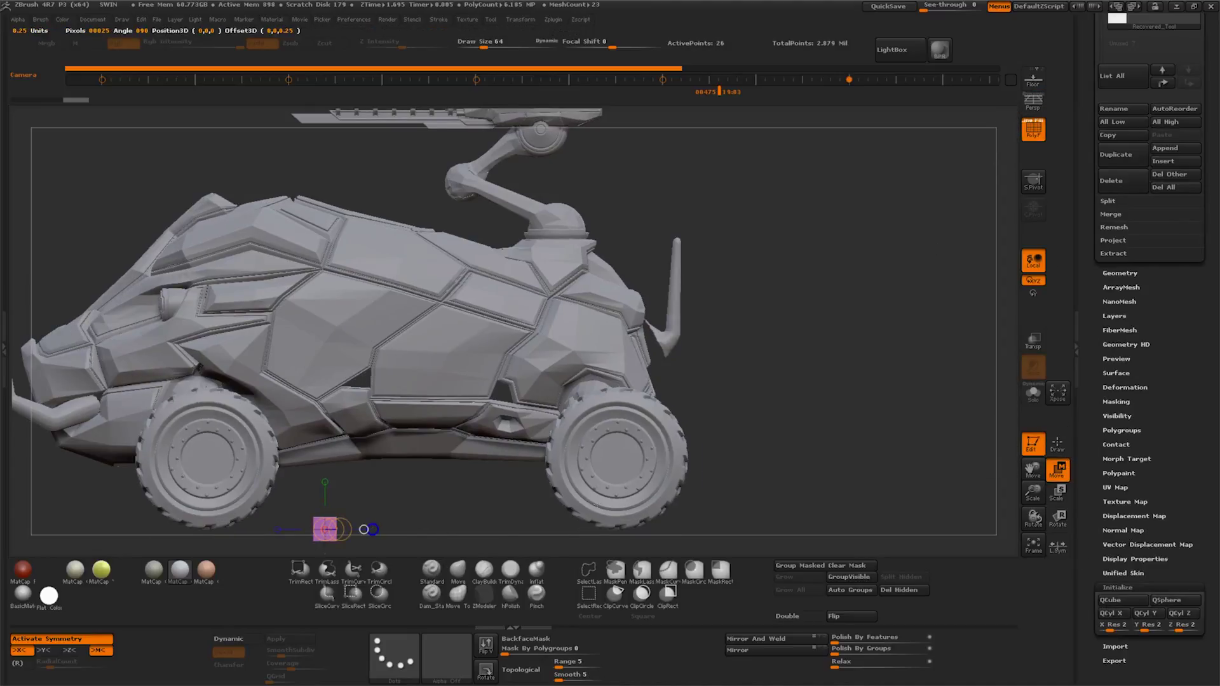
{"action": "left_click_drag", "start_coordinate": [795, 490], "coordinate": [703, 506]}
{"action": "left_click_drag", "start_coordinate": [514, 517], "coordinate": [844, 324]}
{"action": "mouse_move", "coordinate": [1033, 493]}
{"action": "left_mouse_down"}
{"action": "mouse_move", "coordinate": [1055, 445]}
{"action": "mouse_move", "coordinate": [991, 445]}
{"action": "left_mouse_up"}
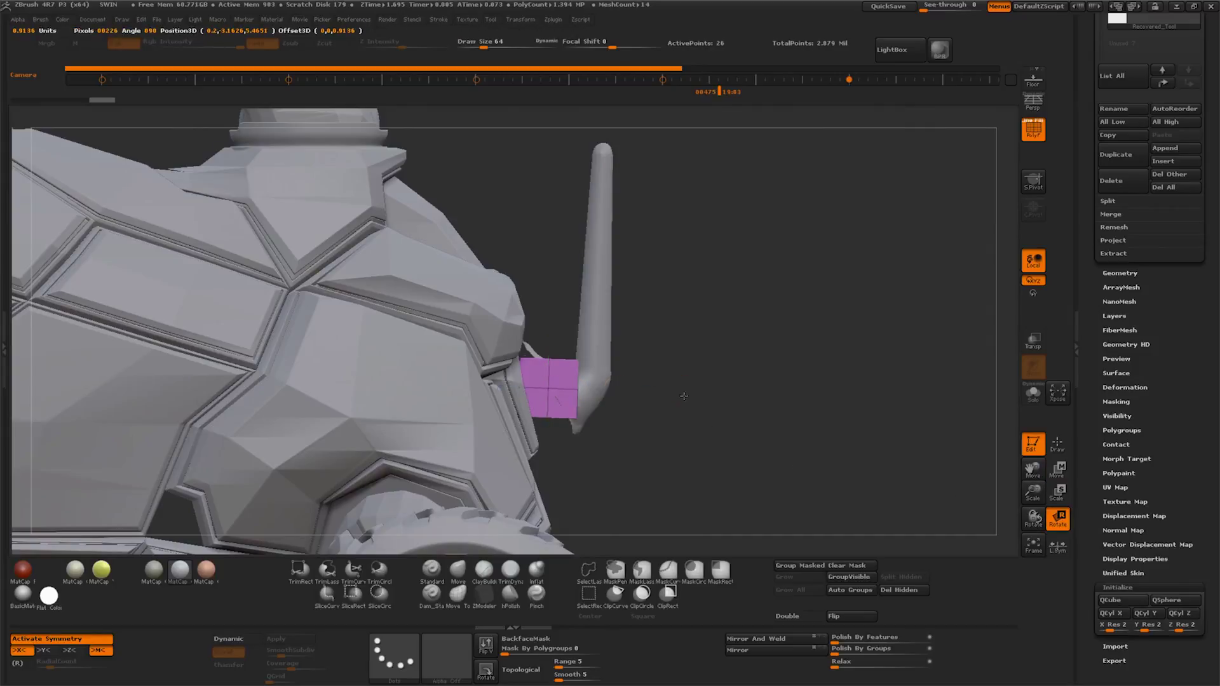
{"action": "mouse_move", "coordinate": [586, 490]}
{"action": "left_mouse_down"}
{"action": "mouse_move", "coordinate": [721, 456]}
{"action": "mouse_move", "coordinate": [907, 428]}
{"action": "mouse_move", "coordinate": [843, 457]}
{"action": "mouse_move", "coordinate": [945, 429]}
{"action": "left_mouse_up"}
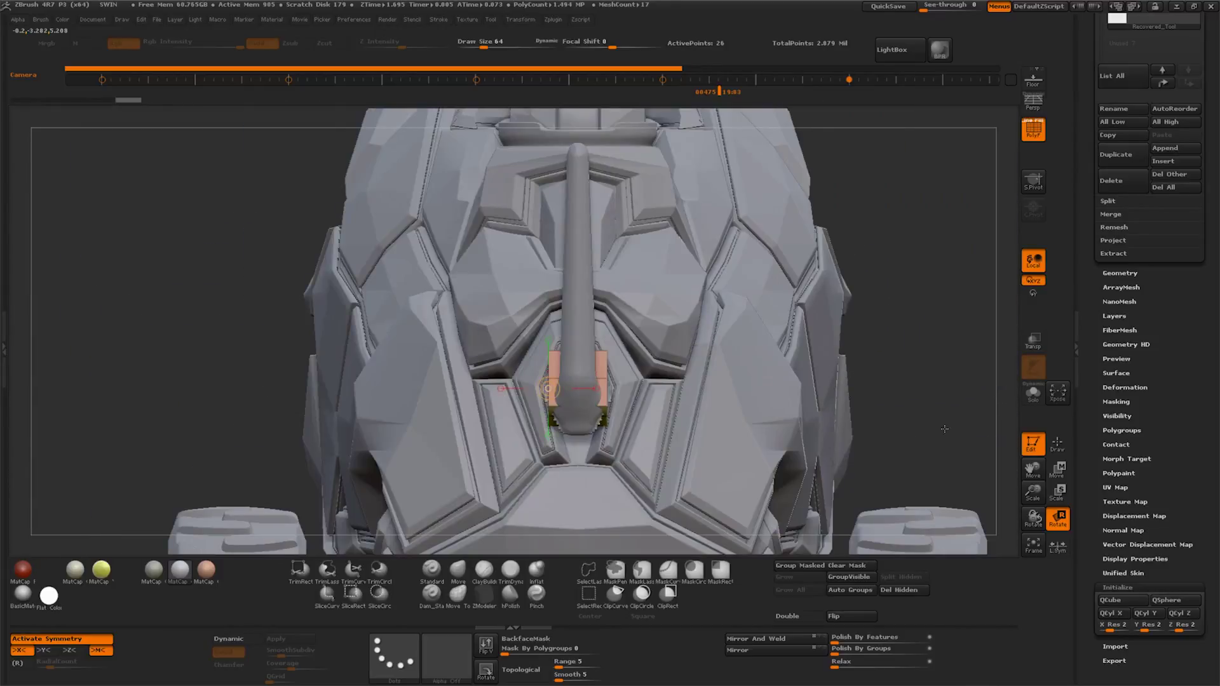
{"action": "left_click", "coordinate": [1033, 394]}
{"action": "left_click", "coordinate": [1033, 493]}
{"action": "left_click_drag", "start_coordinate": [874, 452], "coordinate": [777, 468]}
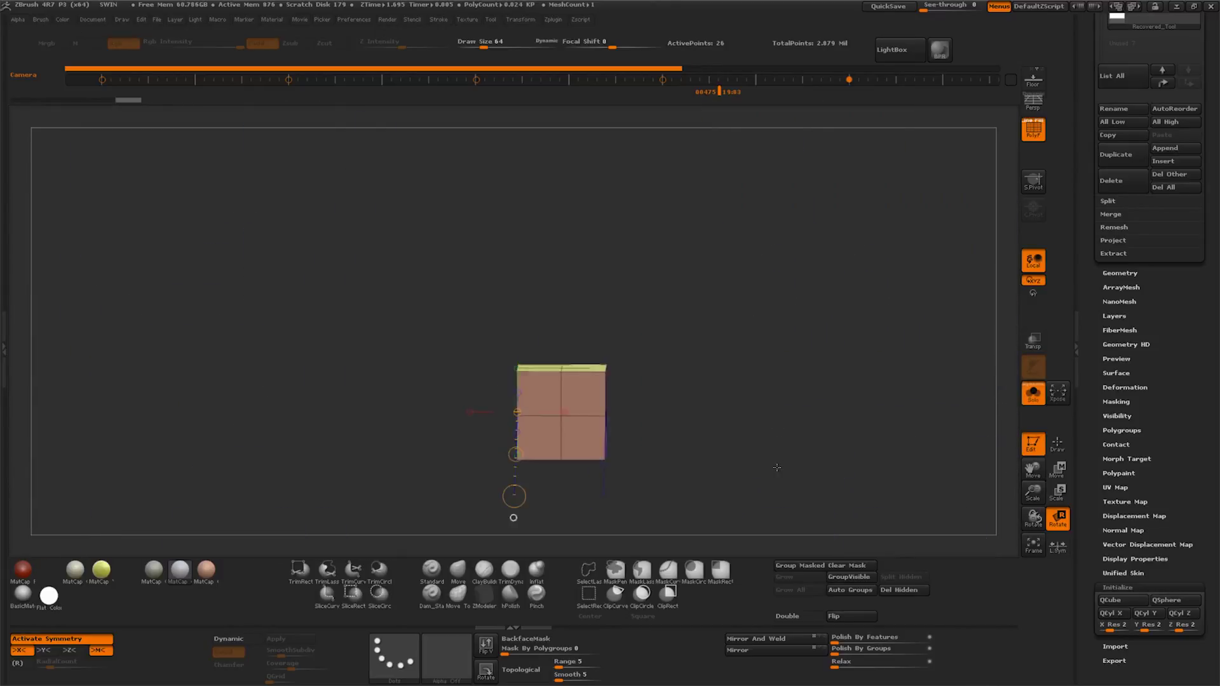
With MaskLasso selected, tilt and shift the cube using Transpose, then turn Solo off
{"action": "left_click", "coordinate": [641, 570]}
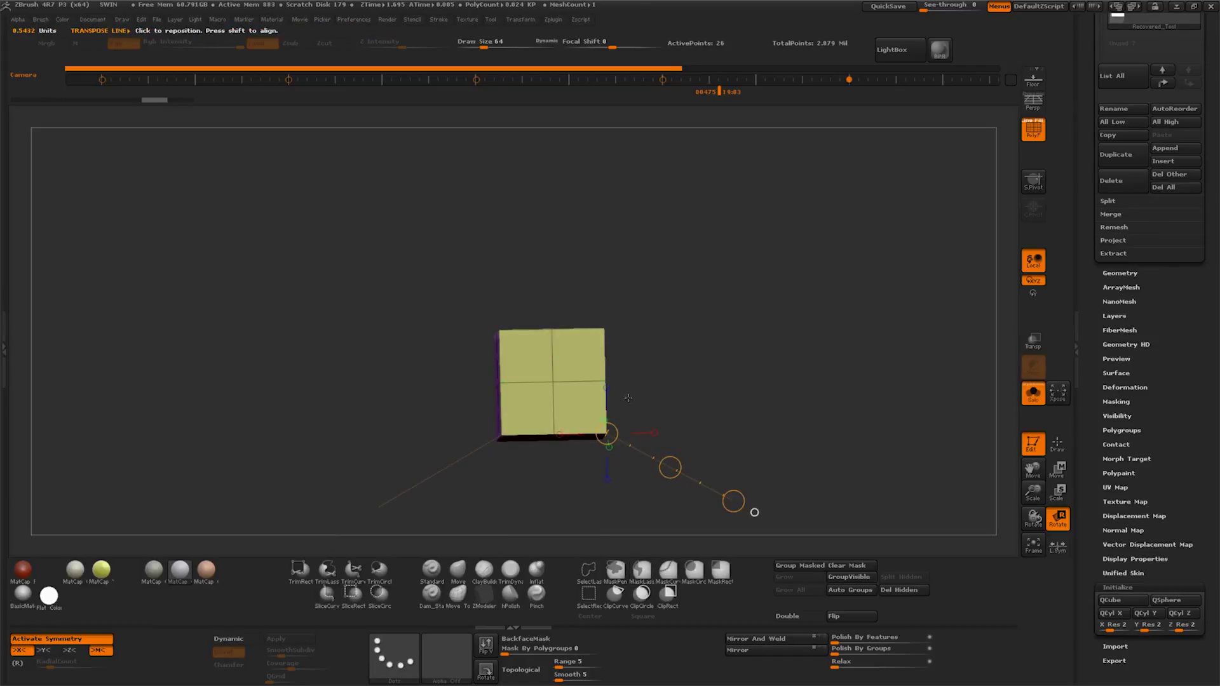
{"action": "left_click_drag", "start_coordinate": [614, 381], "coordinate": [733, 361]}
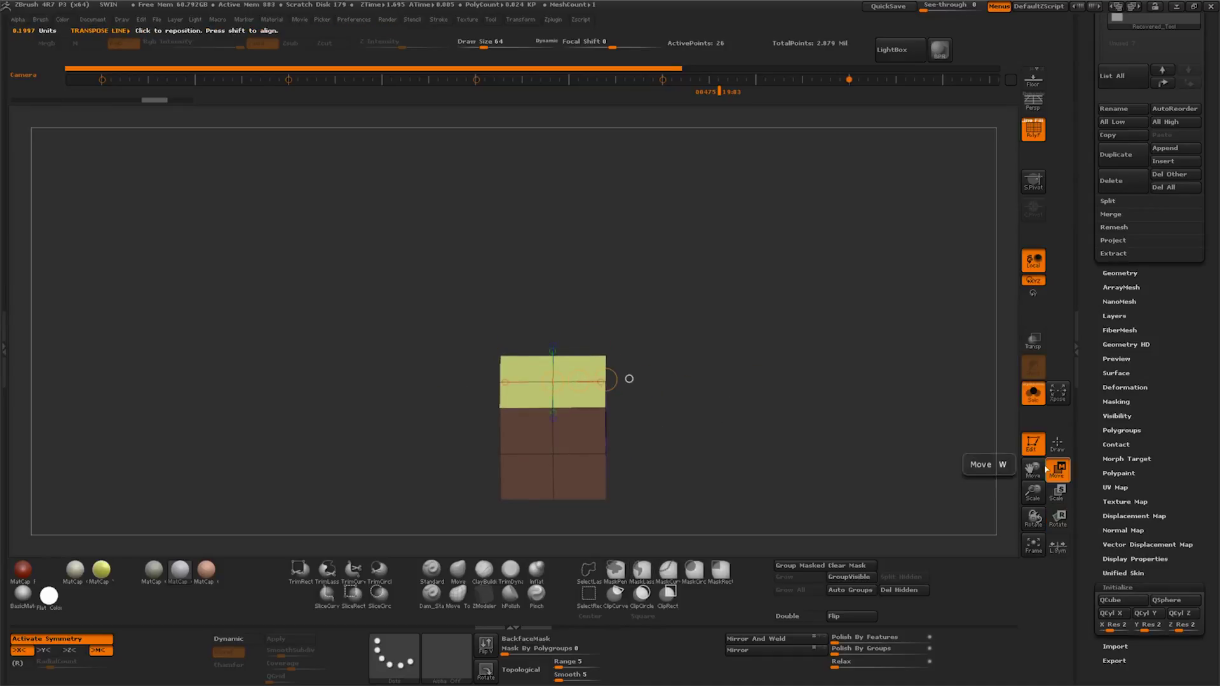
{"action": "left_click_drag", "start_coordinate": [607, 380], "coordinate": [592, 382]}
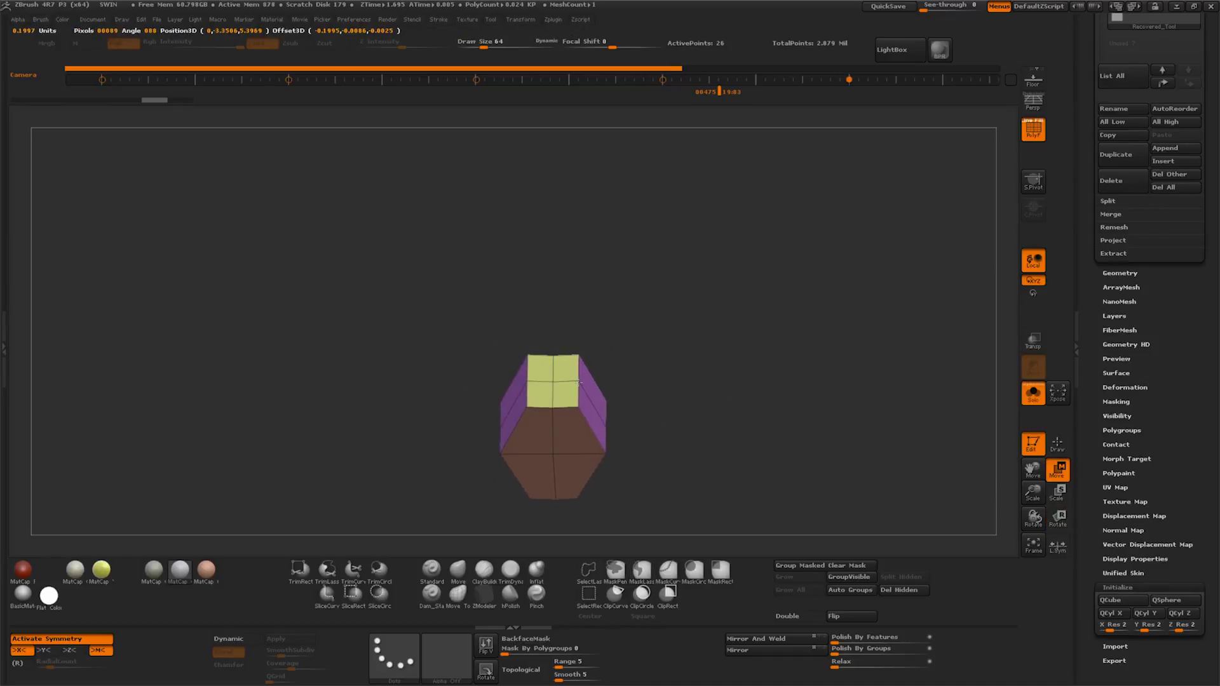
{"action": "mouse_move", "coordinate": [580, 381]}
{"action": "left_mouse_down"}
{"action": "mouse_move", "coordinate": [730, 422]}
{"action": "mouse_move", "coordinate": [657, 374]}
{"action": "left_mouse_up"}
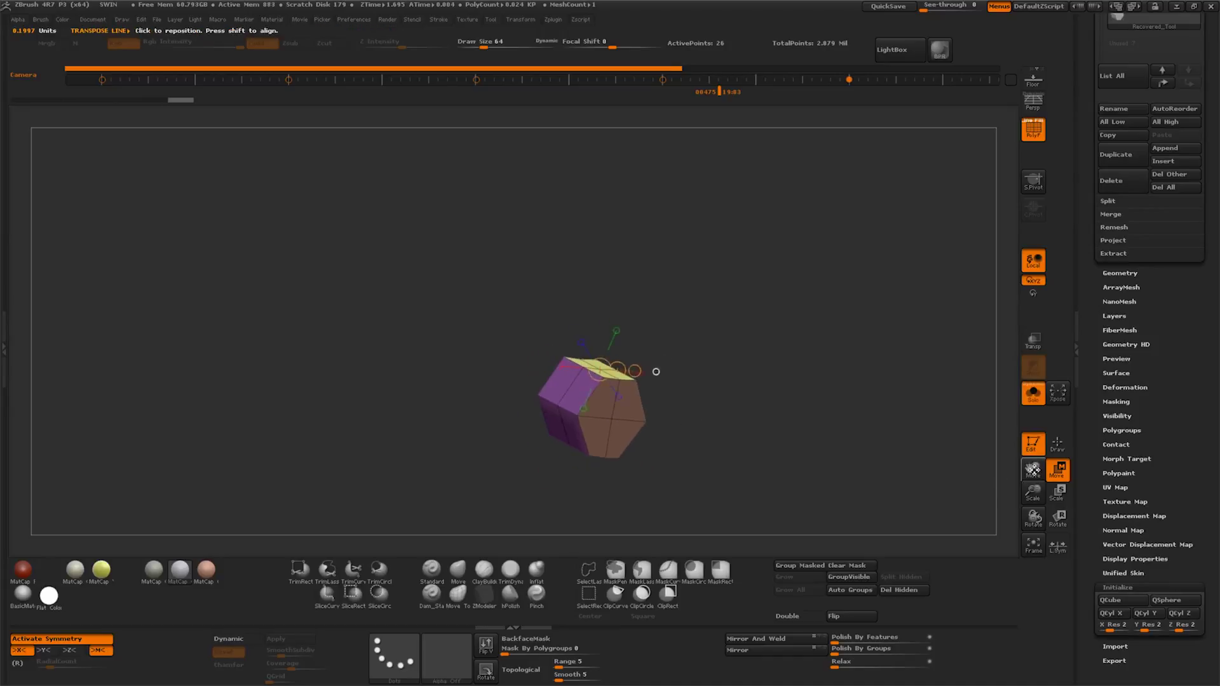
{"action": "left_click", "coordinate": [1033, 392]}
{"action": "left_click_drag", "start_coordinate": [774, 436], "coordinate": [958, 470]}
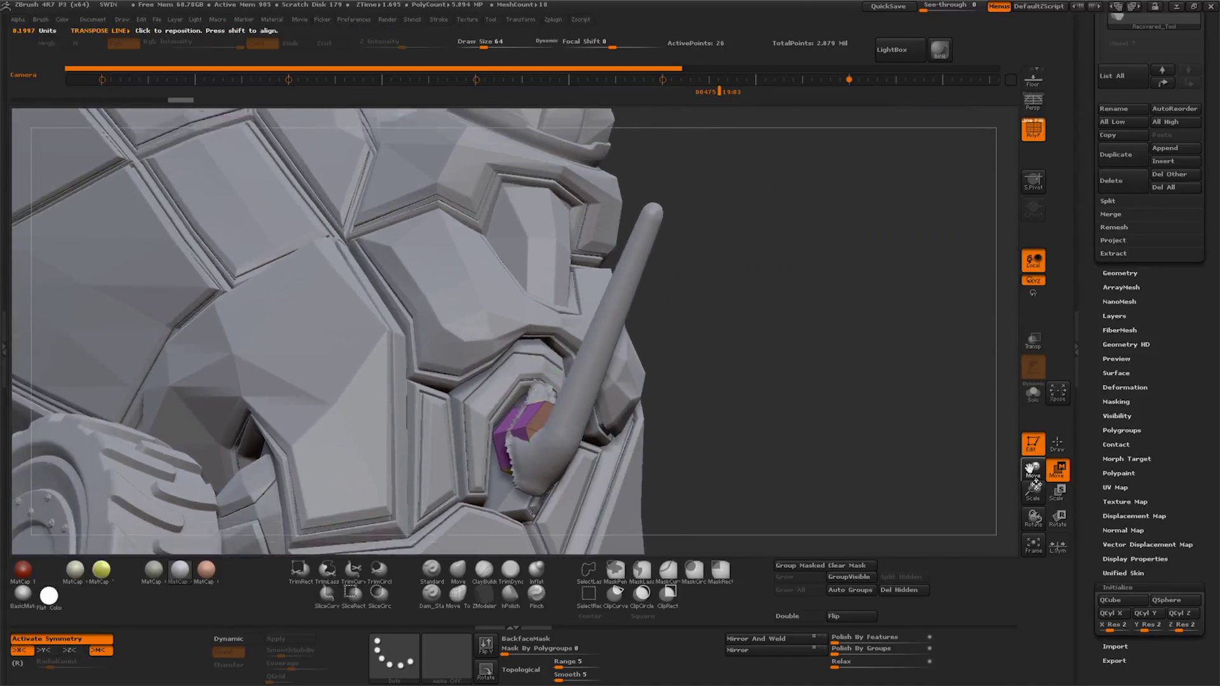
Auto Group the armour panel mesh, clear its mask and hide all but the purple strip
{"action": "mouse_move", "coordinate": [957, 471]}
{"action": "left_mouse_down"}
{"action": "mouse_move", "coordinate": [791, 458]}
{"action": "mouse_move", "coordinate": [992, 483]}
{"action": "mouse_move", "coordinate": [1034, 445]}
{"action": "left_mouse_up"}
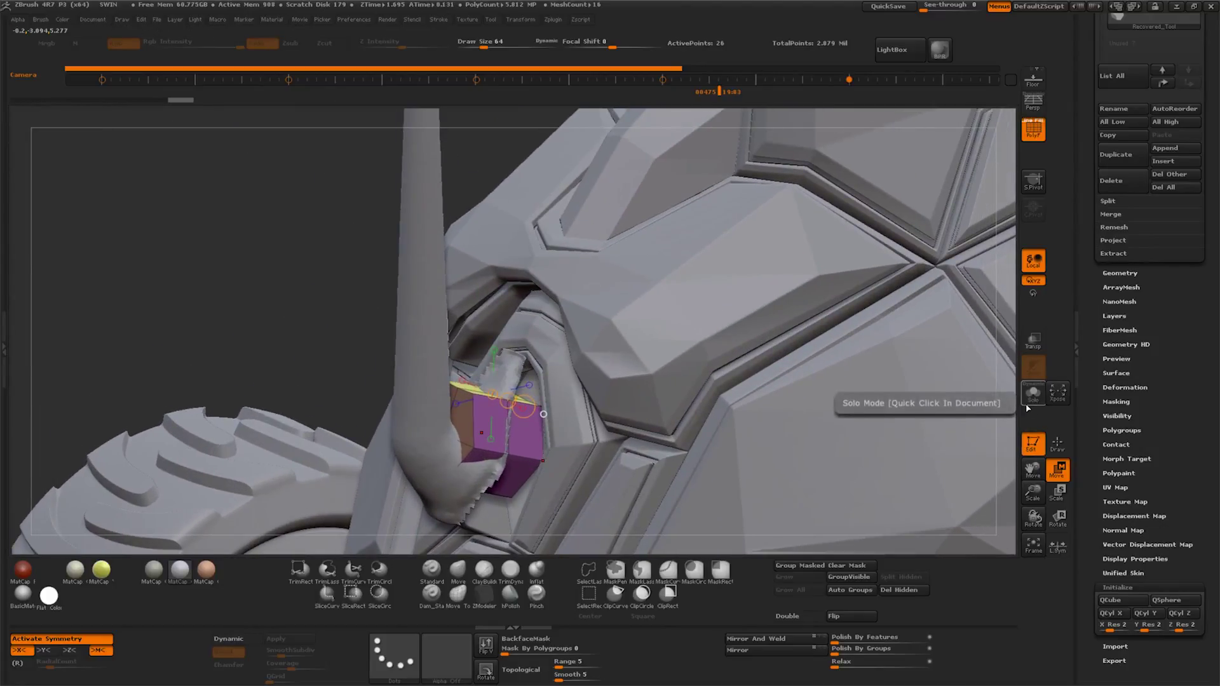
{"action": "left_click_drag", "start_coordinate": [1042, 488], "coordinate": [1030, 462]}
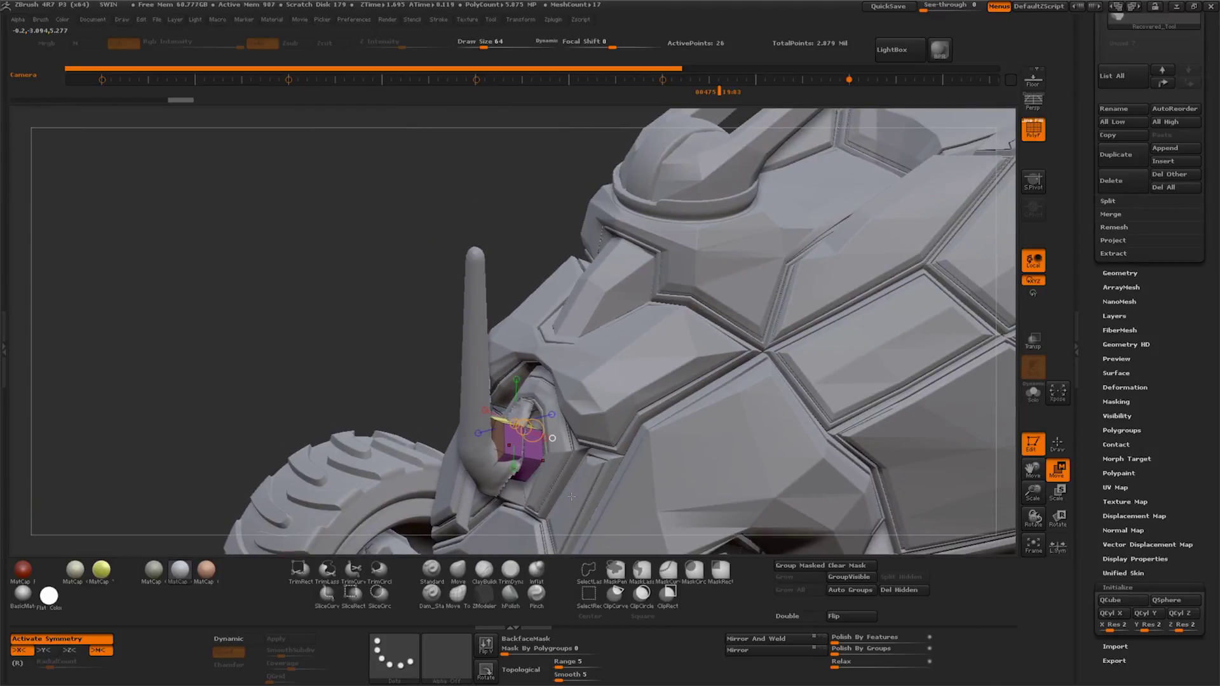
{"action": "left_click", "coordinate": [565, 472], "text": "alt"}
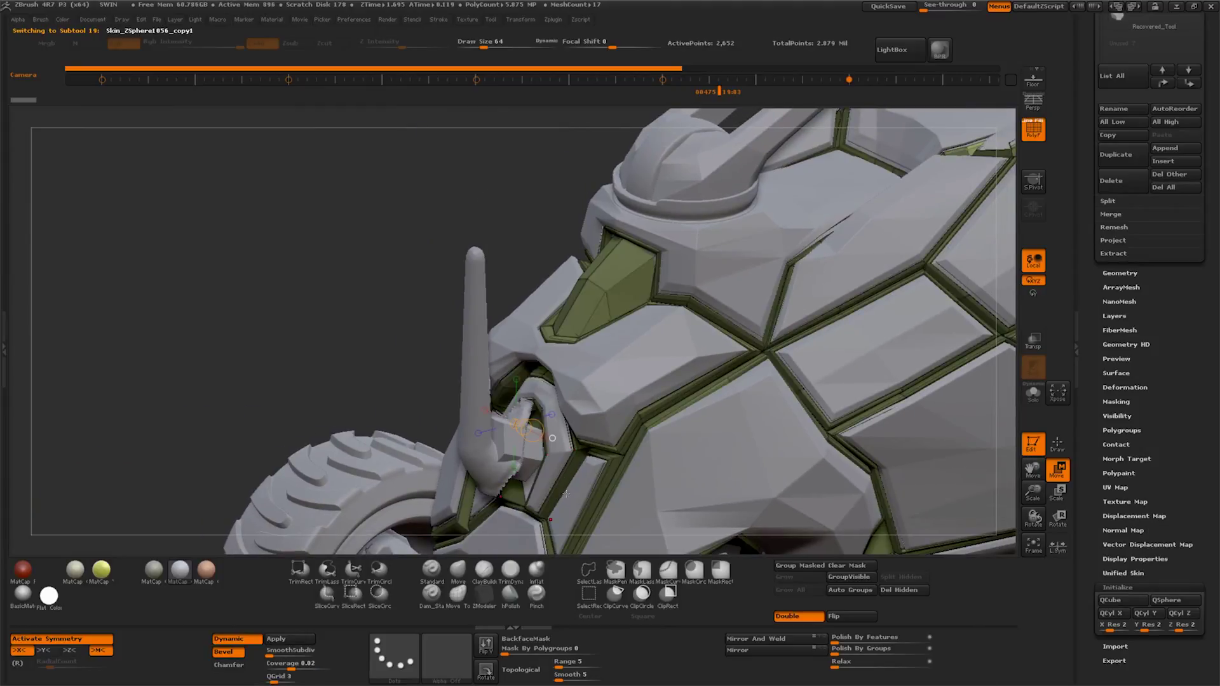
{"action": "left_click", "coordinate": [852, 591]}
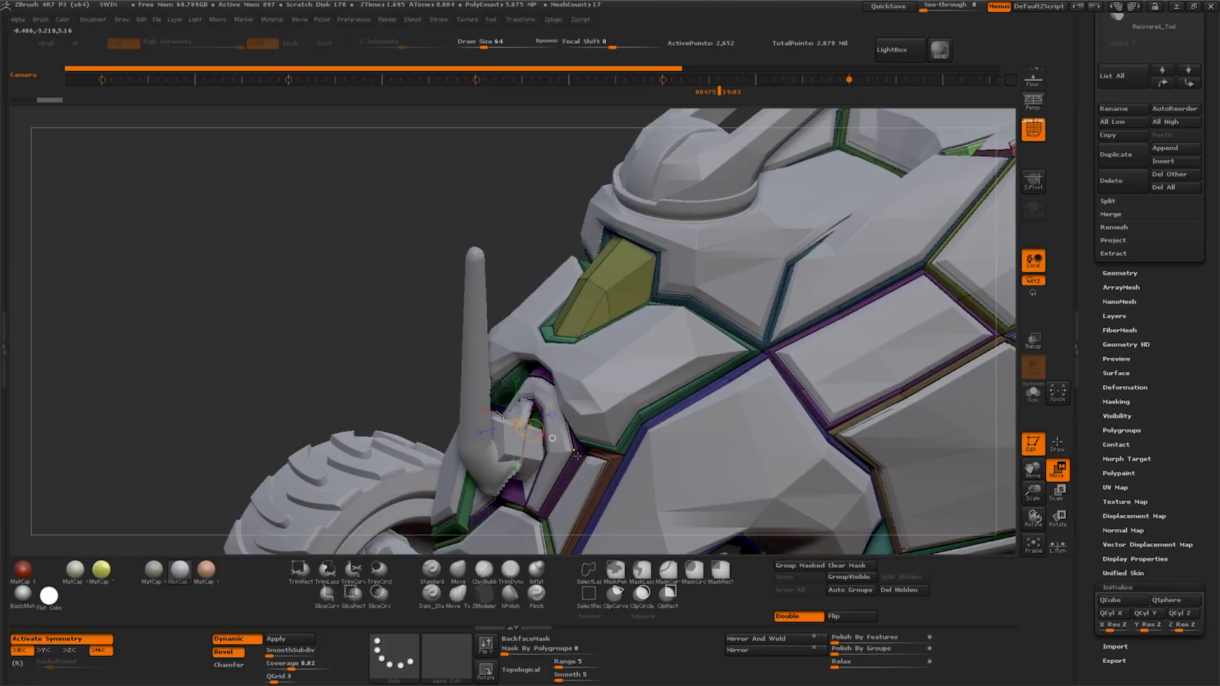
{"action": "left_click", "coordinate": [327, 364], "text": "ctrl"}
{"action": "left_click", "coordinate": [578, 450]}
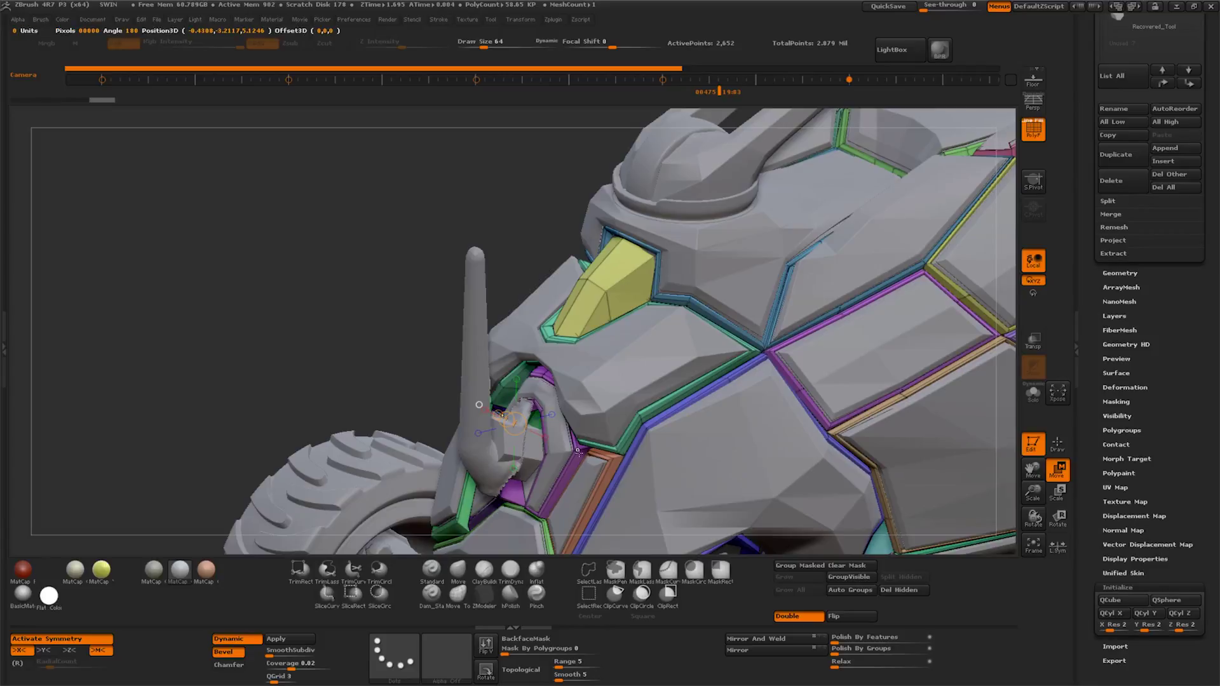
{"action": "key", "text": "q"}
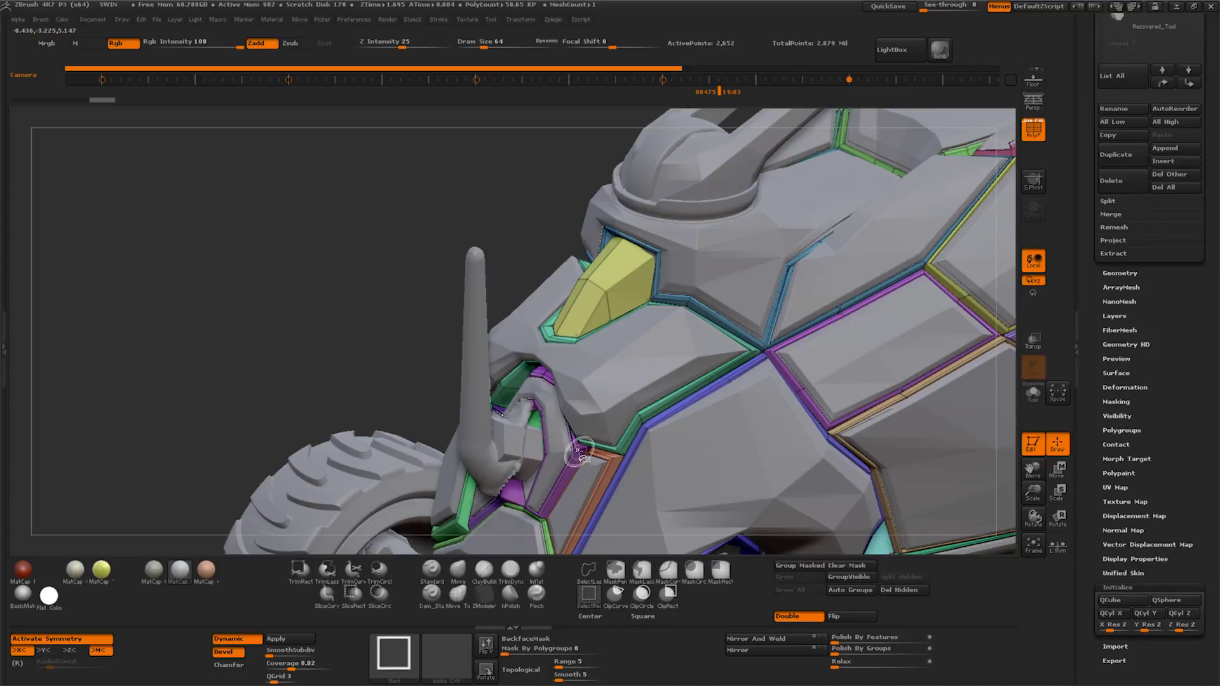
{"action": "left_click", "coordinate": [574, 452], "text": "ctrl+shift"}
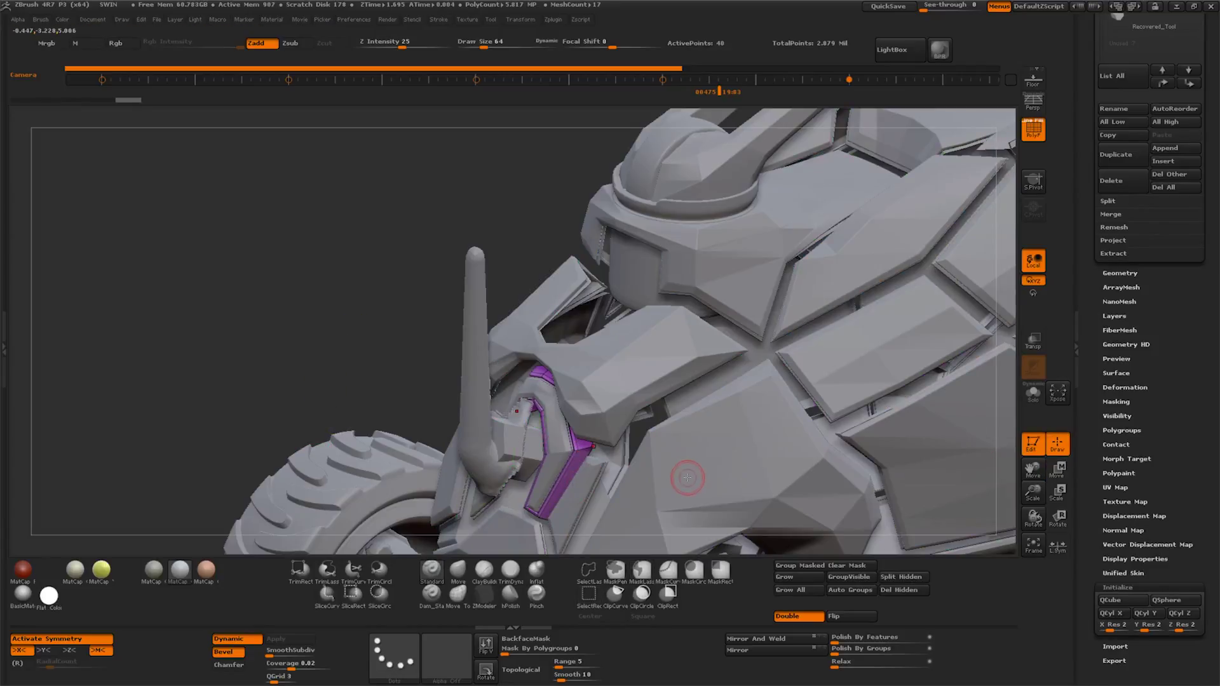
Auto Group the side plating and isolate its orange strip
{"action": "left_click", "coordinate": [659, 500], "text": "alt"}
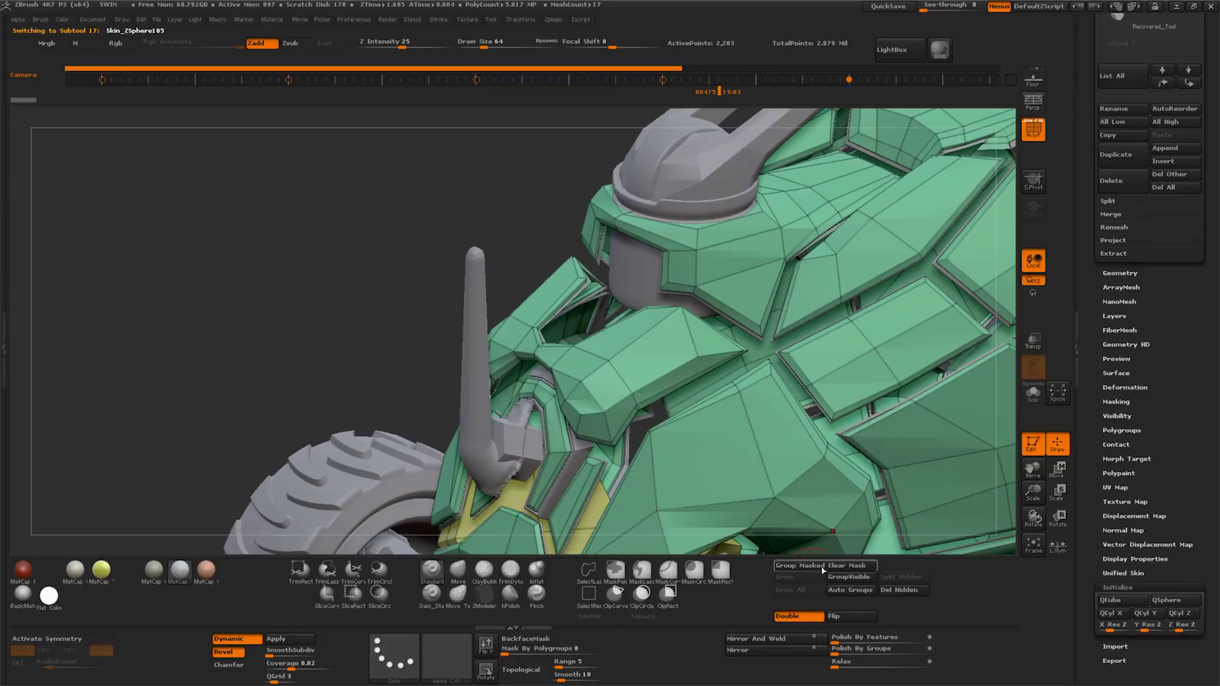
{"action": "left_click", "coordinate": [851, 590]}
{"action": "left_click", "coordinate": [574, 476], "text": "ctrl+shift"}
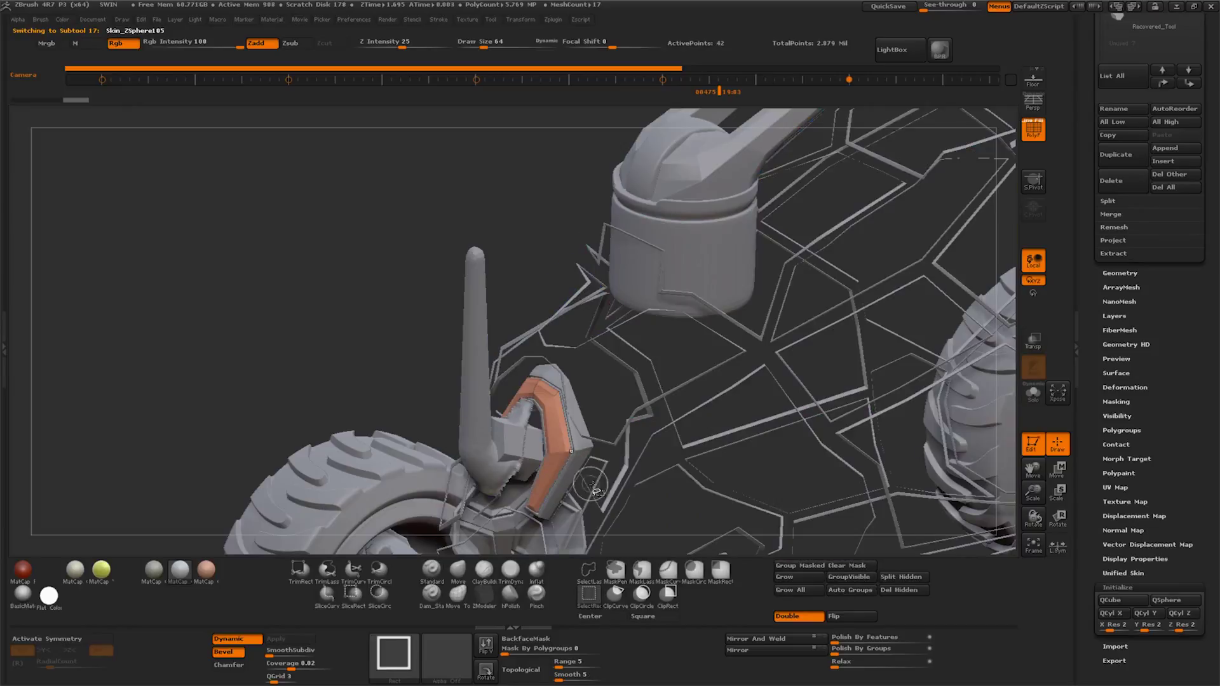
{"action": "left_click_drag", "start_coordinate": [679, 501], "coordinate": [676, 507]}
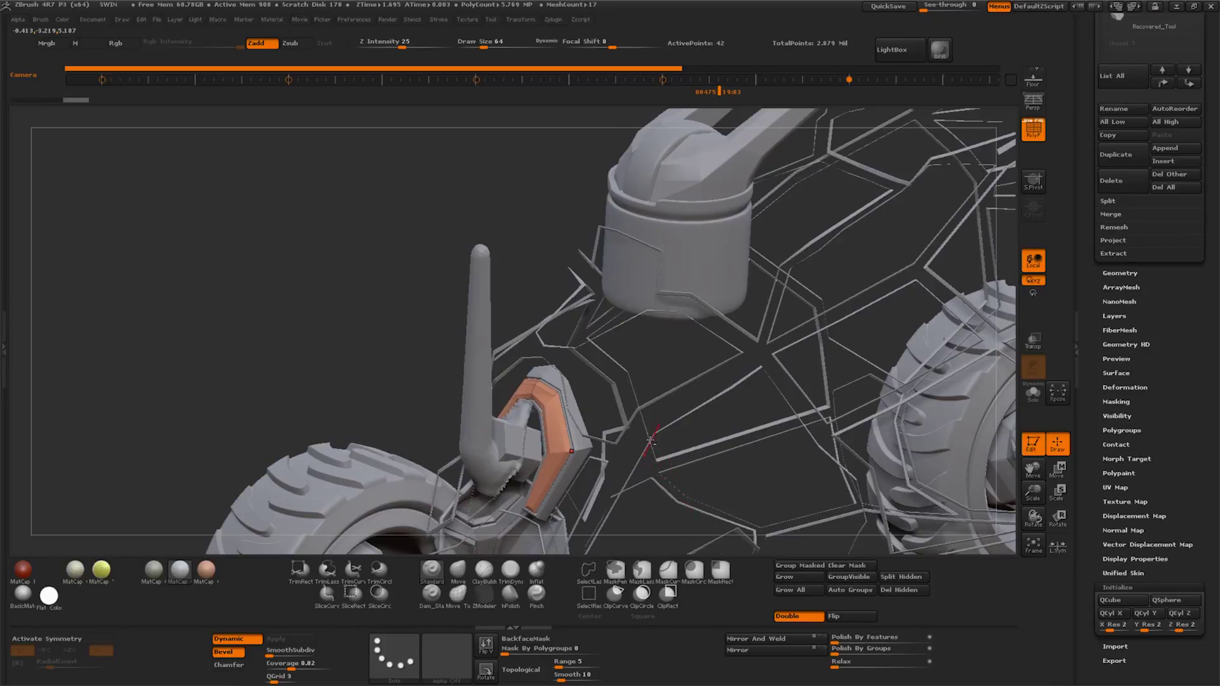
Auto Group the wireframe strips mesh (Skin_ZSphere1056) and hide most of its strips
{"action": "left_click", "coordinate": [616, 442], "text": "alt"}
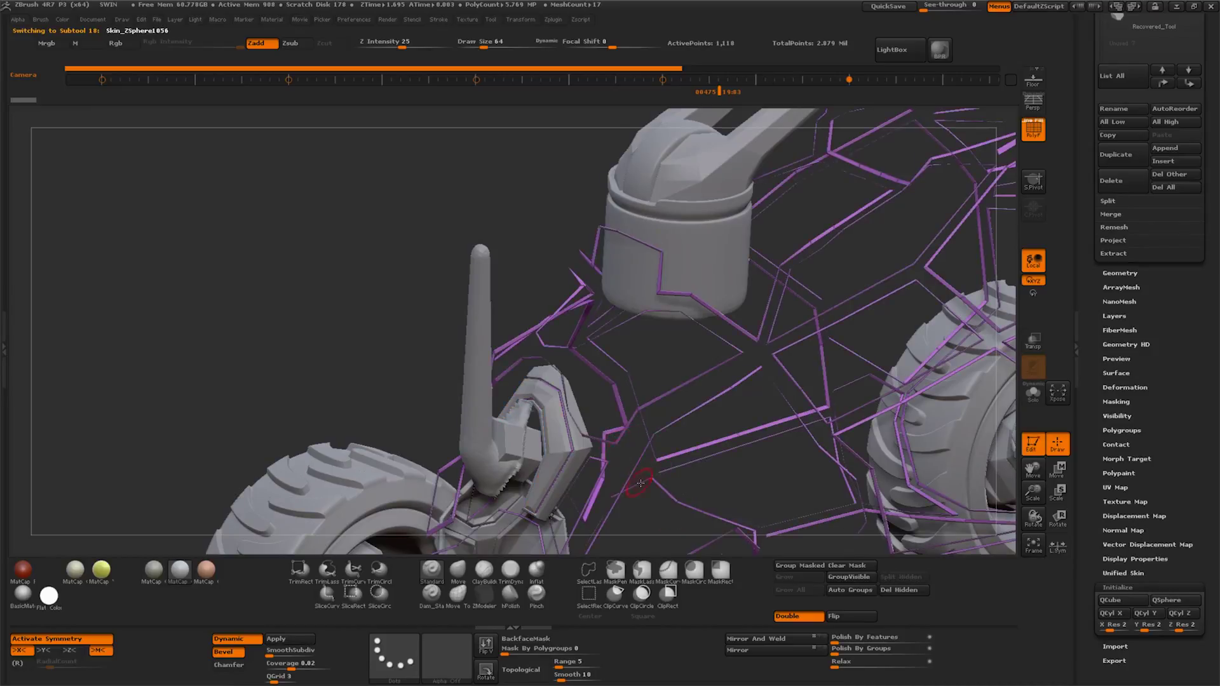
{"action": "left_click", "coordinate": [853, 594]}
{"action": "left_click_drag", "start_coordinate": [699, 382], "coordinate": [570, 448], "text": "alt"}
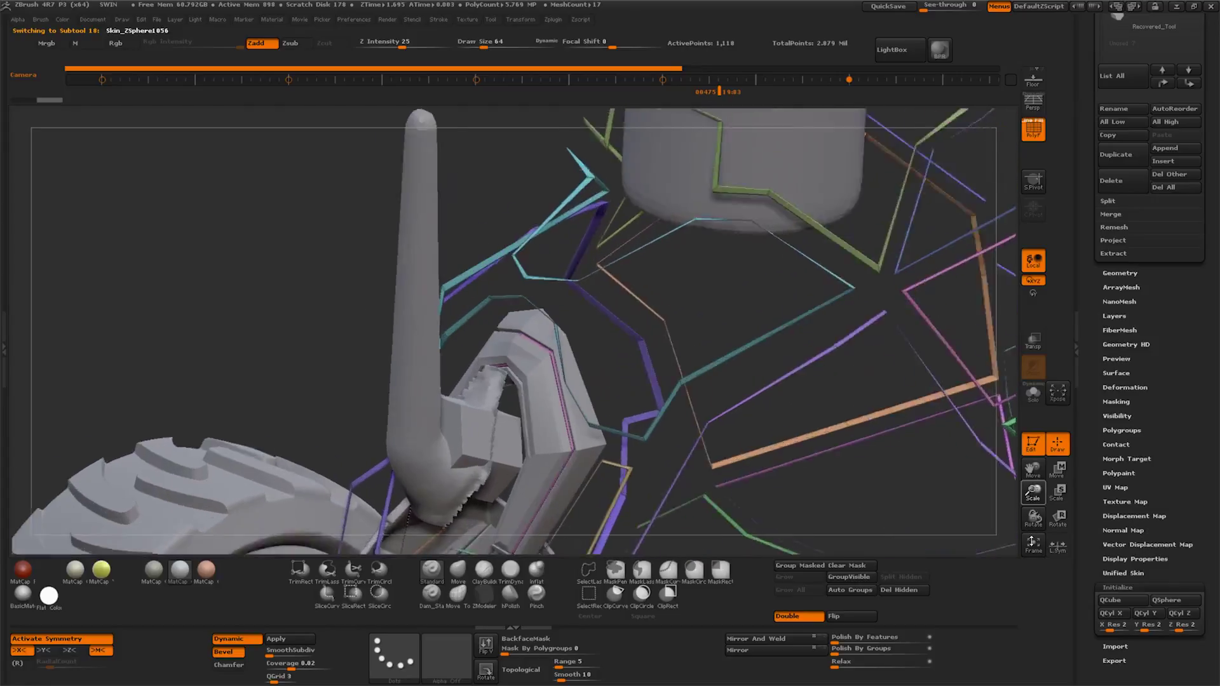
{"action": "left_click", "coordinate": [575, 449], "text": "ctrl+shift"}
Hide the cylinder subtools and bracket-shaped piece with their eye icons, leaving the bent post part
{"action": "left_click_drag", "start_coordinate": [1033, 502], "coordinate": [1033, 477]}
{"action": "left_click_drag", "start_coordinate": [1081, 73], "coordinate": [1080, 422]}
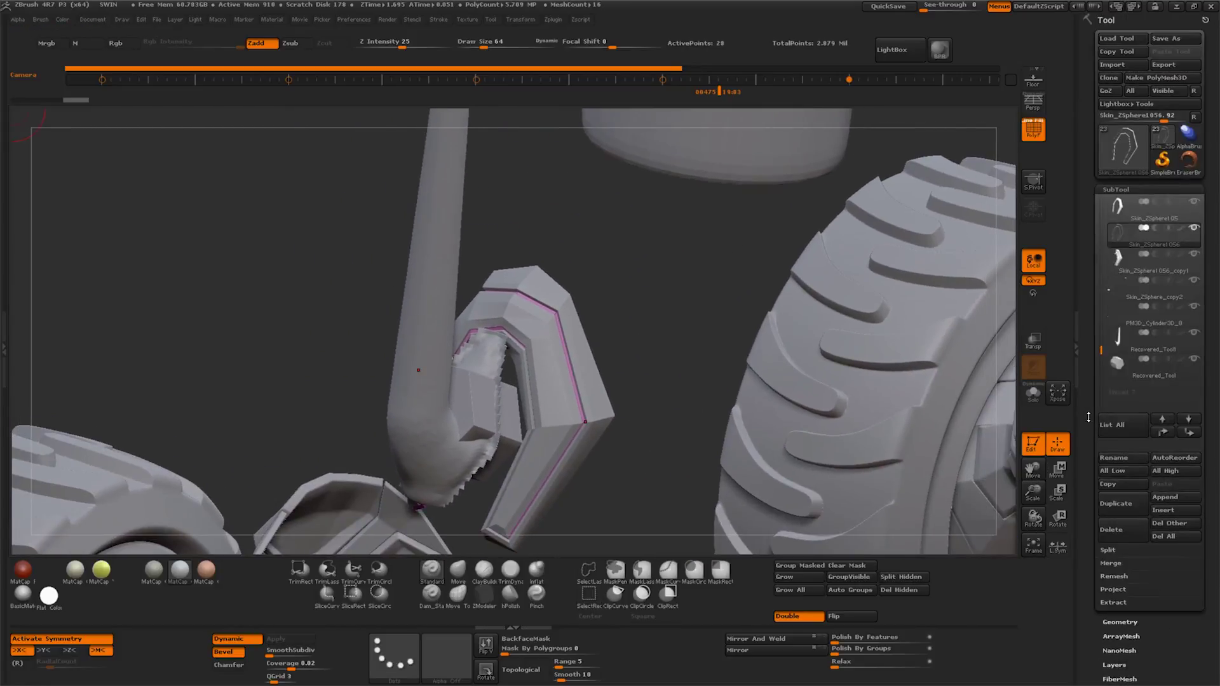
{"action": "scroll", "coordinate": [1112, 314], "scroll_direction": "up", "scroll_amount": 5}
{"action": "left_click", "coordinate": [1179, 242]}
{"action": "left_click", "coordinate": [1195, 282]}
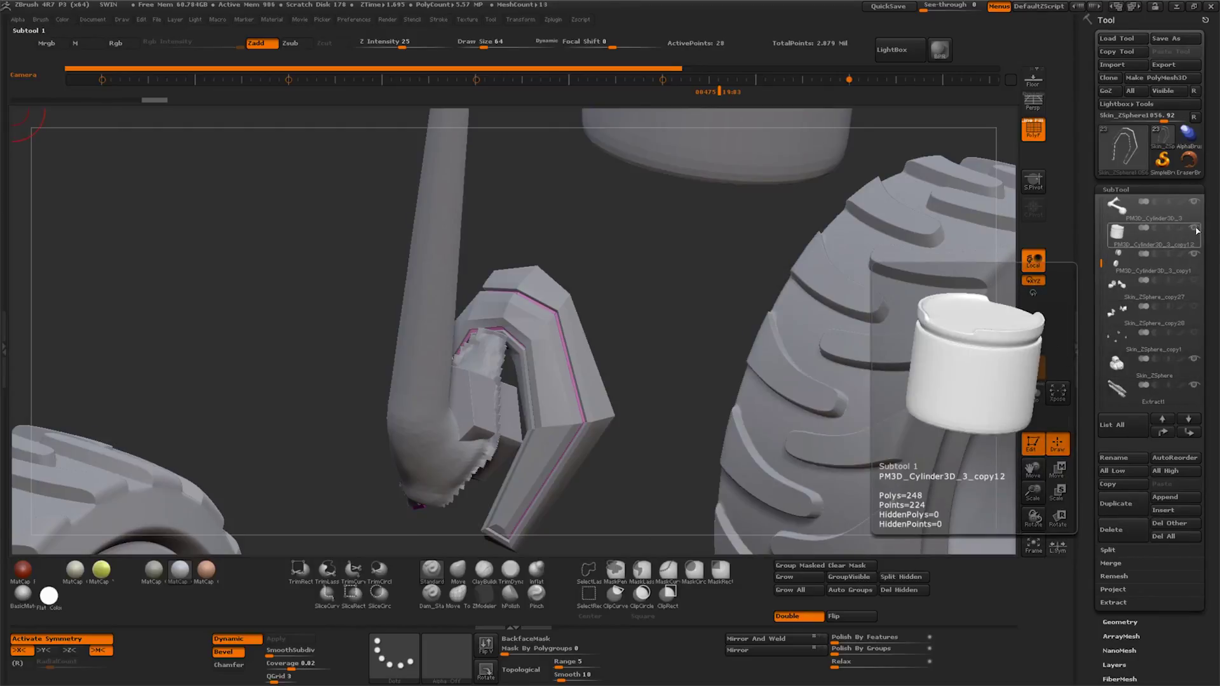
{"action": "left_click", "coordinate": [1197, 254]}
{"action": "left_click", "coordinate": [1197, 254]}
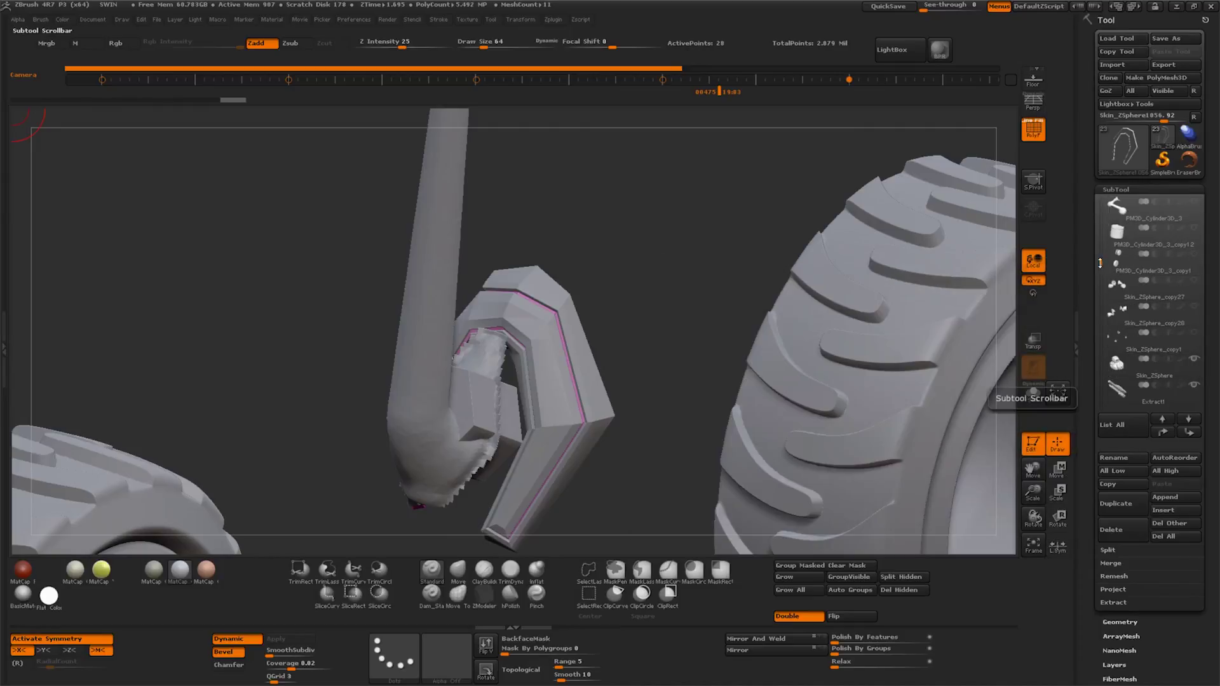
{"action": "scroll", "coordinate": [1197, 299], "scroll_direction": "up", "scroll_amount": 2}
{"action": "left_click", "coordinate": [1198, 308]}
{"action": "left_click", "coordinate": [1198, 309]}
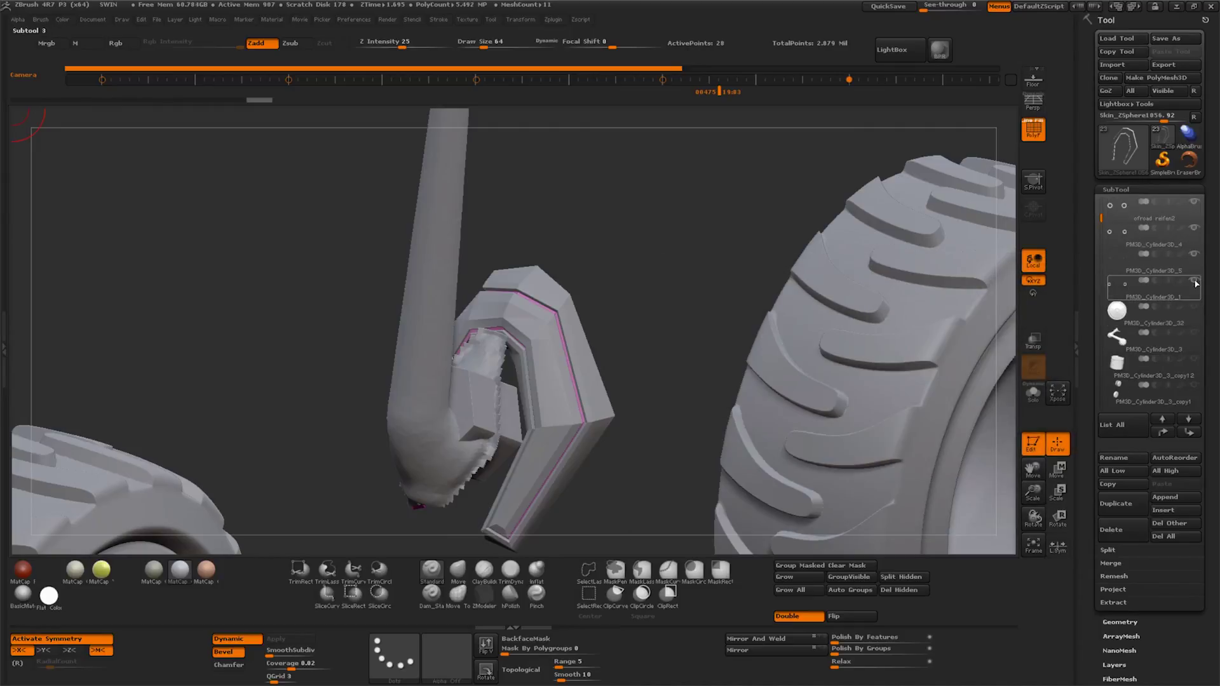
{"action": "left_click", "coordinate": [1197, 247]}
Orbit around the post, select the bent bracket arch and solo the post, arch and base
{"action": "mouse_move", "coordinate": [899, 414]}
{"action": "left_mouse_down"}
{"action": "mouse_move", "coordinate": [755, 414]}
{"action": "mouse_move", "coordinate": [730, 453]}
{"action": "left_mouse_up"}
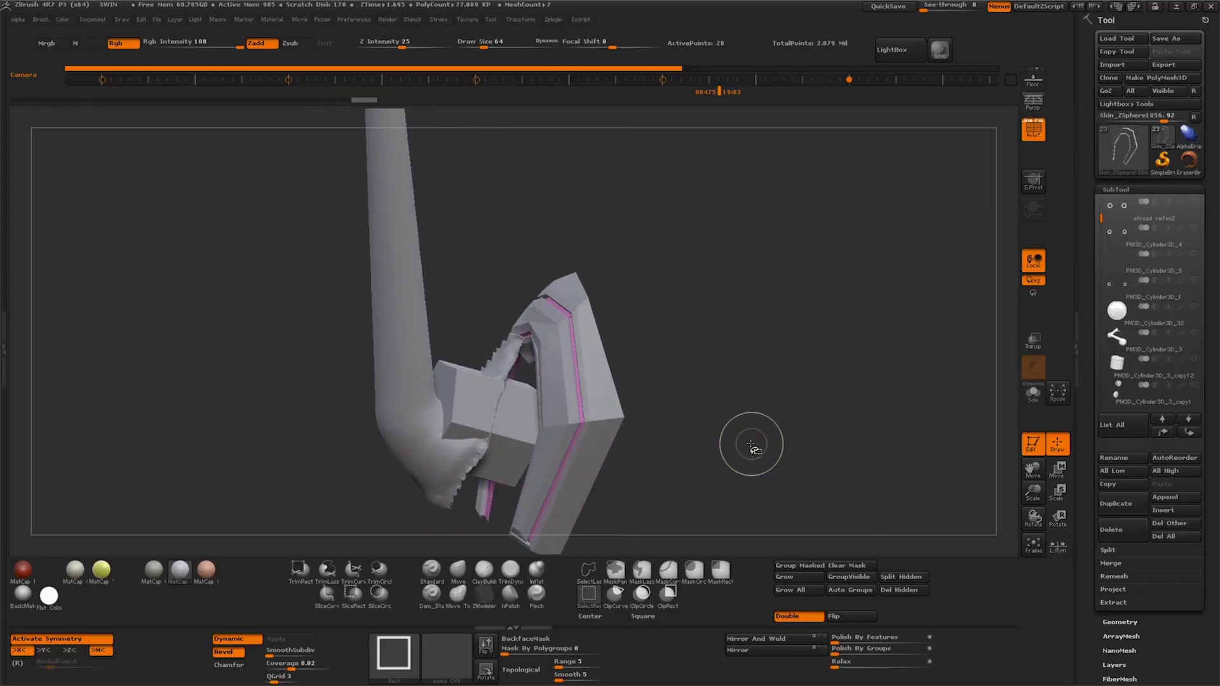
{"action": "left_click_drag", "start_coordinate": [744, 444], "coordinate": [928, 470]}
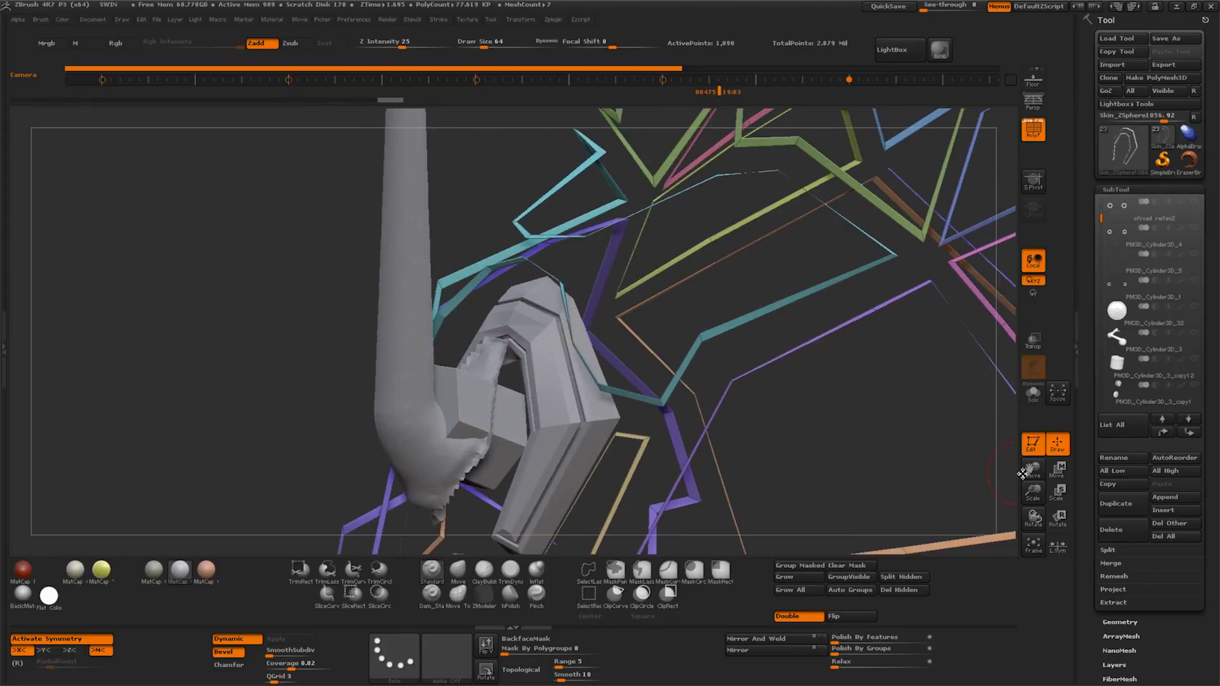
{"action": "left_click_drag", "start_coordinate": [1033, 470], "coordinate": [1058, 398]}
{"action": "left_click_drag", "start_coordinate": [648, 509], "coordinate": [635, 466]}
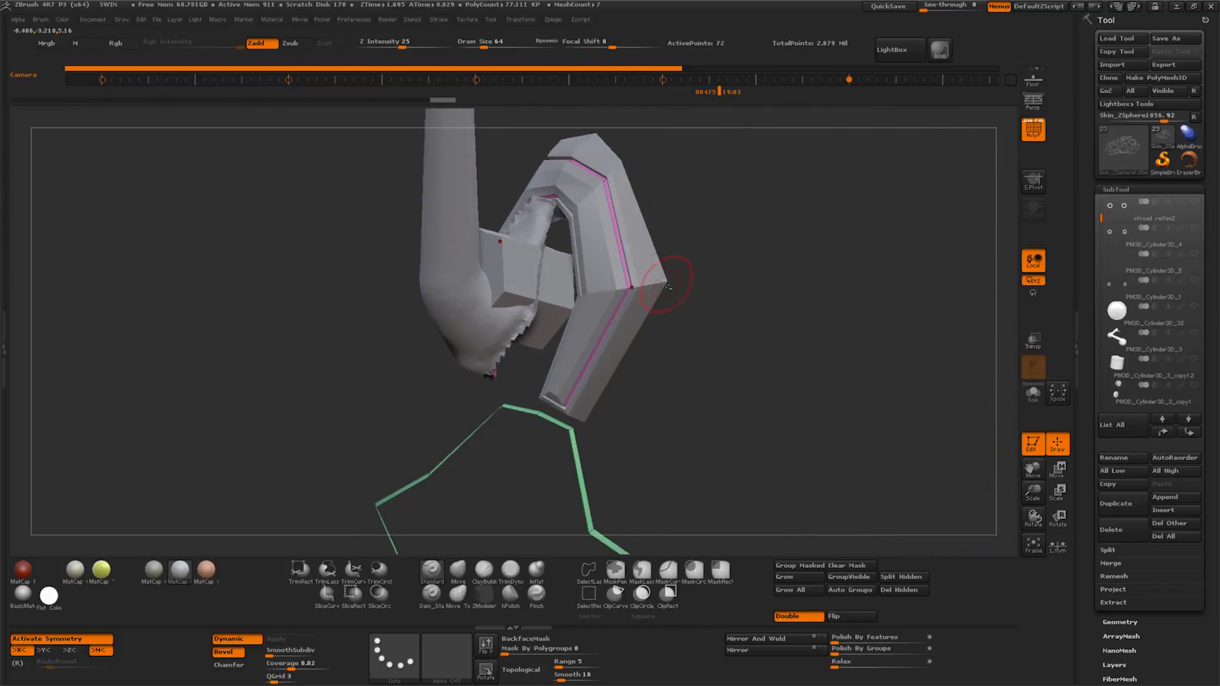
{"action": "left_click", "coordinate": [667, 280], "text": "alt"}
{"action": "left_click", "coordinate": [715, 436], "text": "ctrl+shift"}
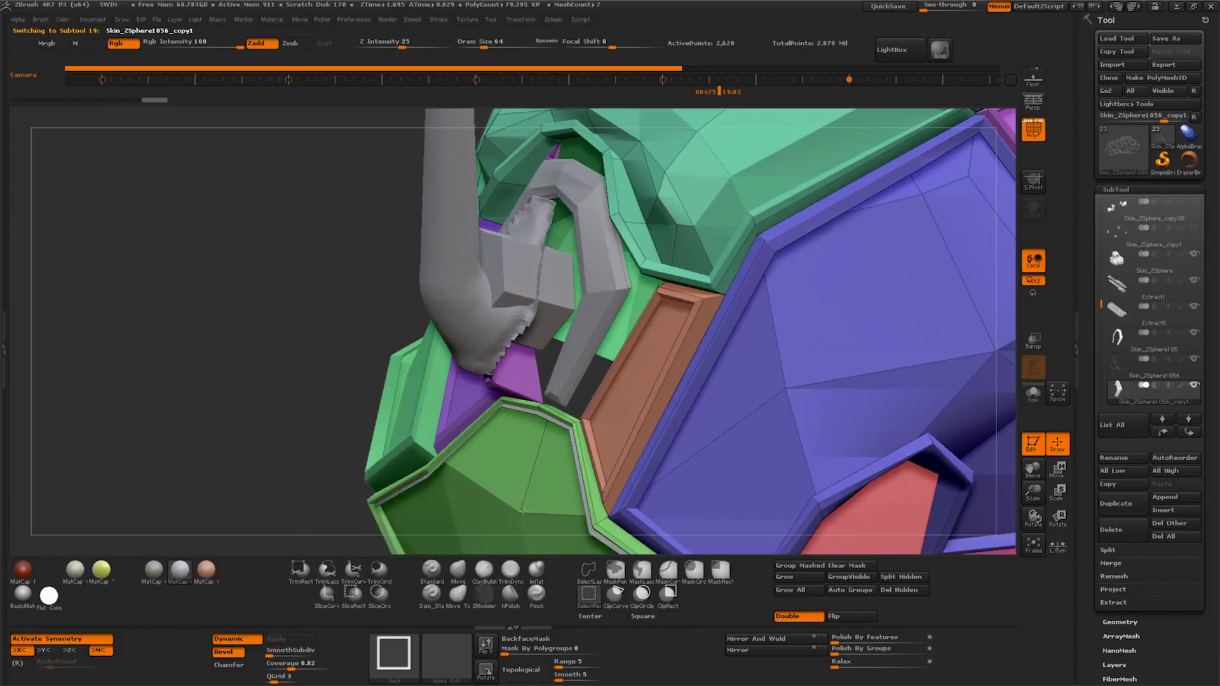
{"action": "left_click_drag", "start_coordinate": [525, 517], "coordinate": [537, 483], "text": "ctrl+shift"}
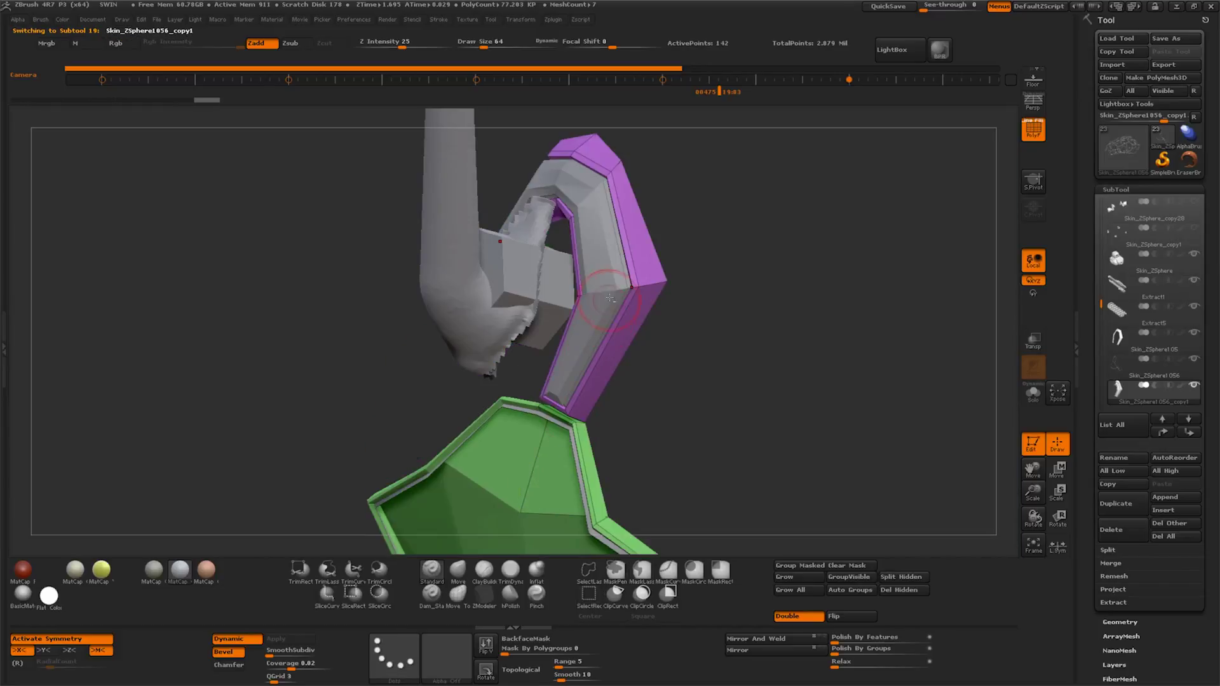
Select the base piece, re-isolate post, bracket and base, and orbit before selecting Recovered_Tool
{"action": "left_click", "coordinate": [694, 430], "text": "ctrl+shift"}
{"action": "left_click", "coordinate": [506, 525], "text": "alt"}
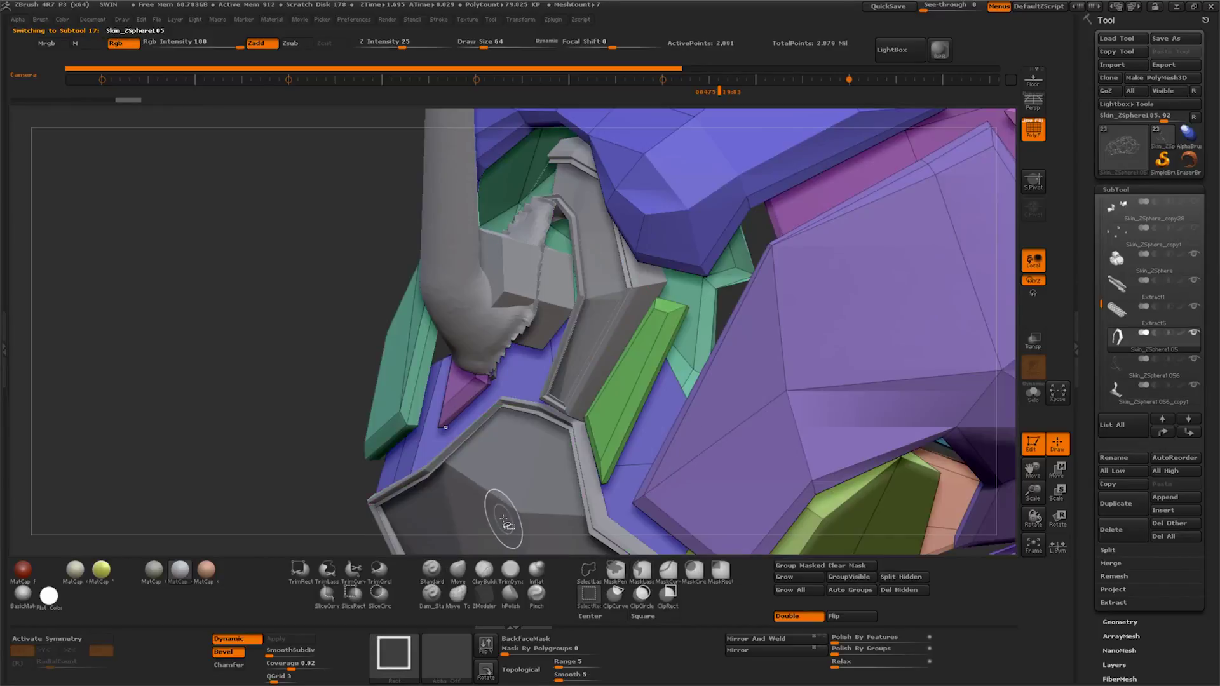
{"action": "left_click_drag", "start_coordinate": [506, 525], "coordinate": [273, 463], "text": "ctrl+shift"}
{"action": "mouse_move", "coordinate": [735, 442]}
{"action": "left_mouse_down"}
{"action": "mouse_move", "coordinate": [758, 436]}
{"action": "mouse_move", "coordinate": [740, 396]}
{"action": "left_mouse_up"}
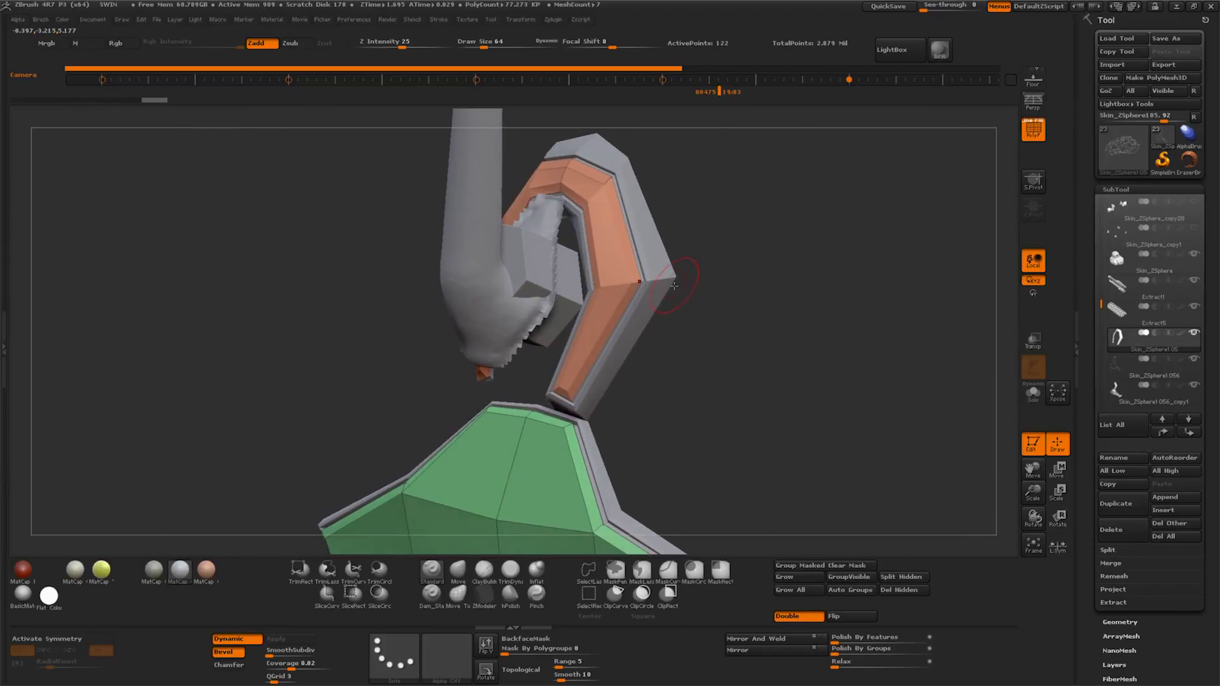
{"action": "left_click", "coordinate": [675, 278], "text": "alt"}
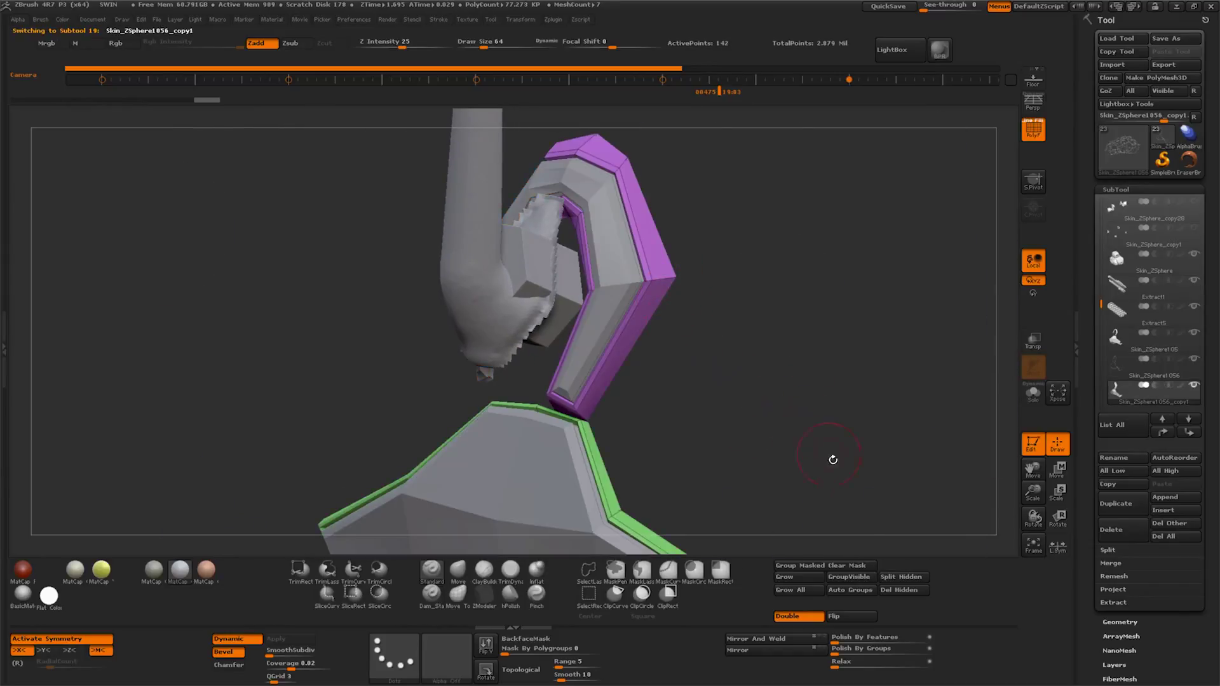
{"action": "left_click_drag", "start_coordinate": [801, 496], "coordinate": [807, 433]}
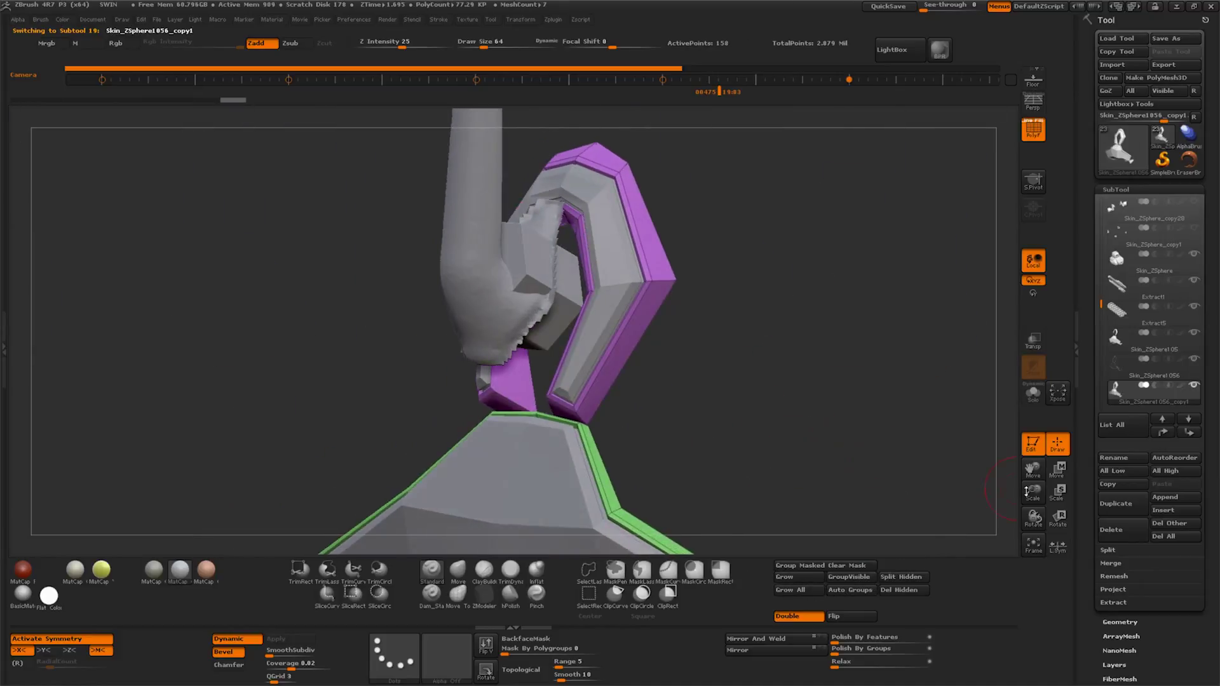
{"action": "left_click_drag", "start_coordinate": [1026, 491], "coordinate": [717, 412]}
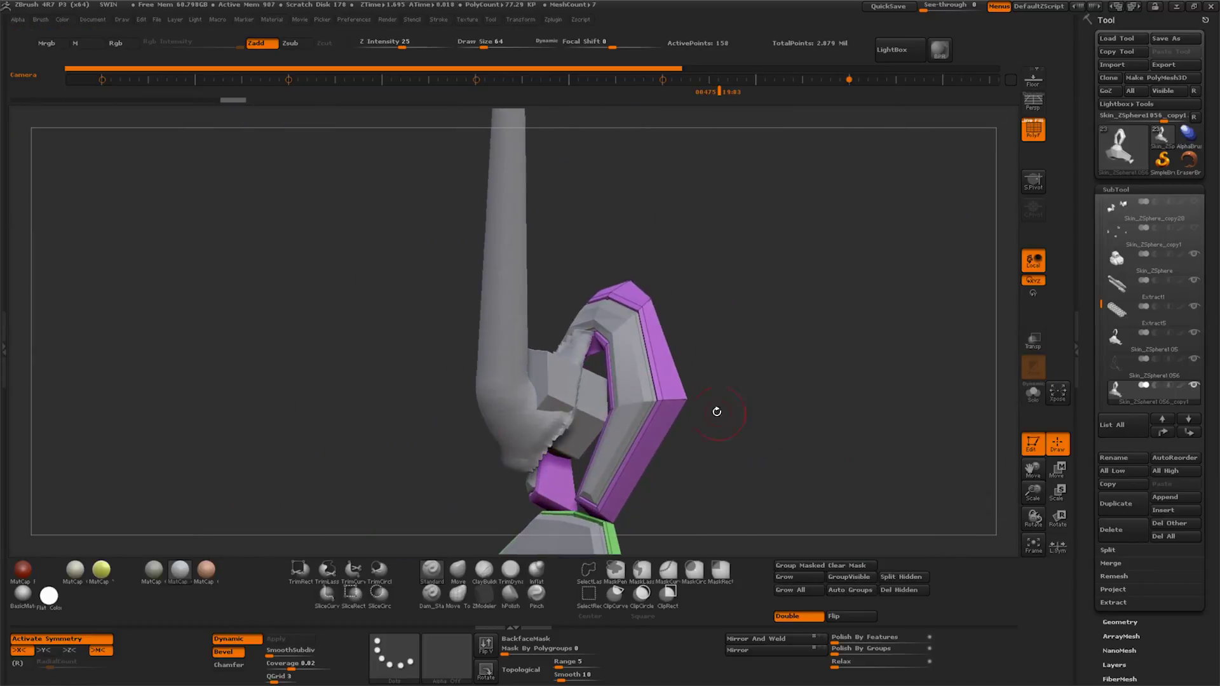
{"action": "left_click", "coordinate": [594, 417], "text": "alt"}
{"action": "mouse_move", "coordinate": [763, 445]}
{"action": "left_mouse_down"}
{"action": "mouse_move", "coordinate": [811, 411]}
{"action": "mouse_move", "coordinate": [950, 447]}
{"action": "left_mouse_up"}
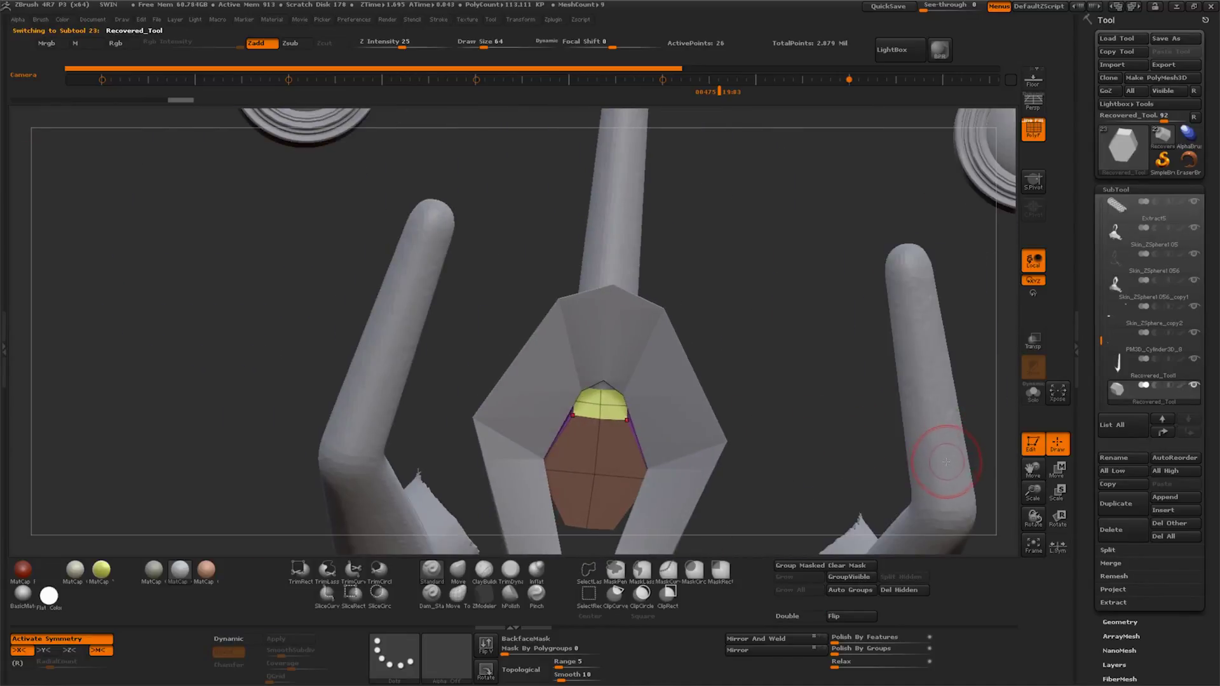
Select Recovered_Tool, hide both side arm posts, zoom onto the faceted bracket and turn on transparency
{"action": "left_click", "coordinate": [949, 463], "text": "alt"}
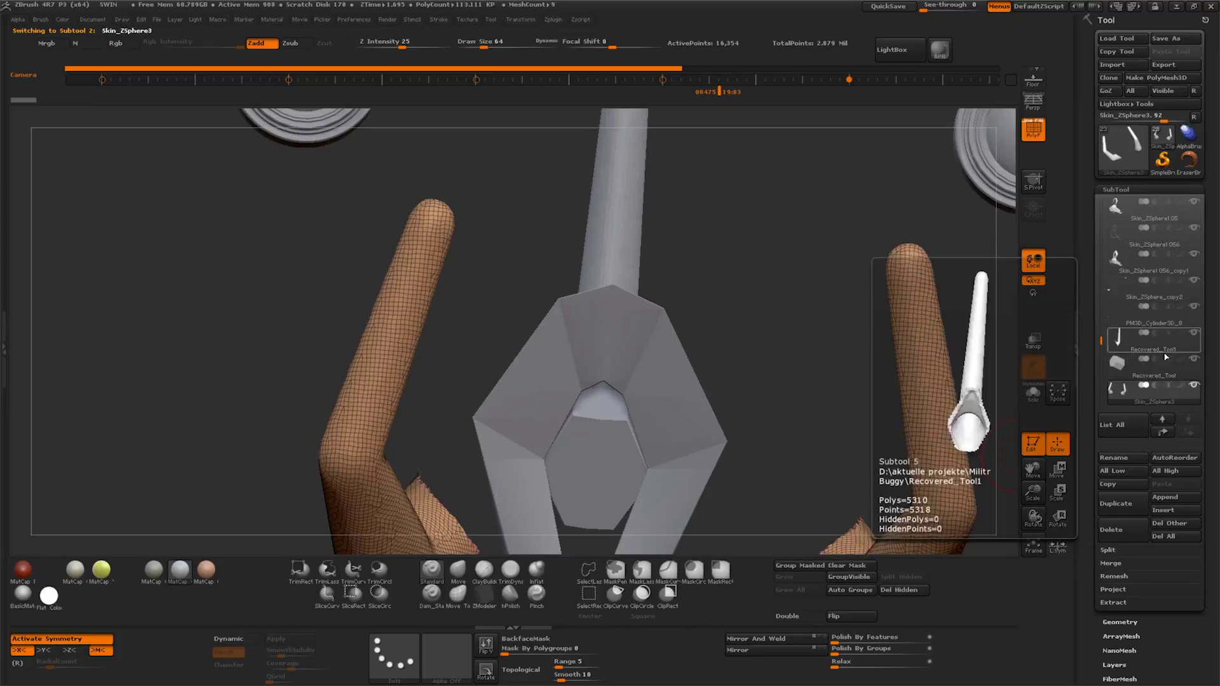
{"action": "left_click", "coordinate": [1186, 381]}
{"action": "left_click_drag", "start_coordinate": [947, 403], "coordinate": [820, 428]}
{"action": "left_click_drag", "start_coordinate": [1034, 490], "coordinate": [1034, 430]}
{"action": "left_click_drag", "start_coordinate": [729, 473], "coordinate": [814, 380]}
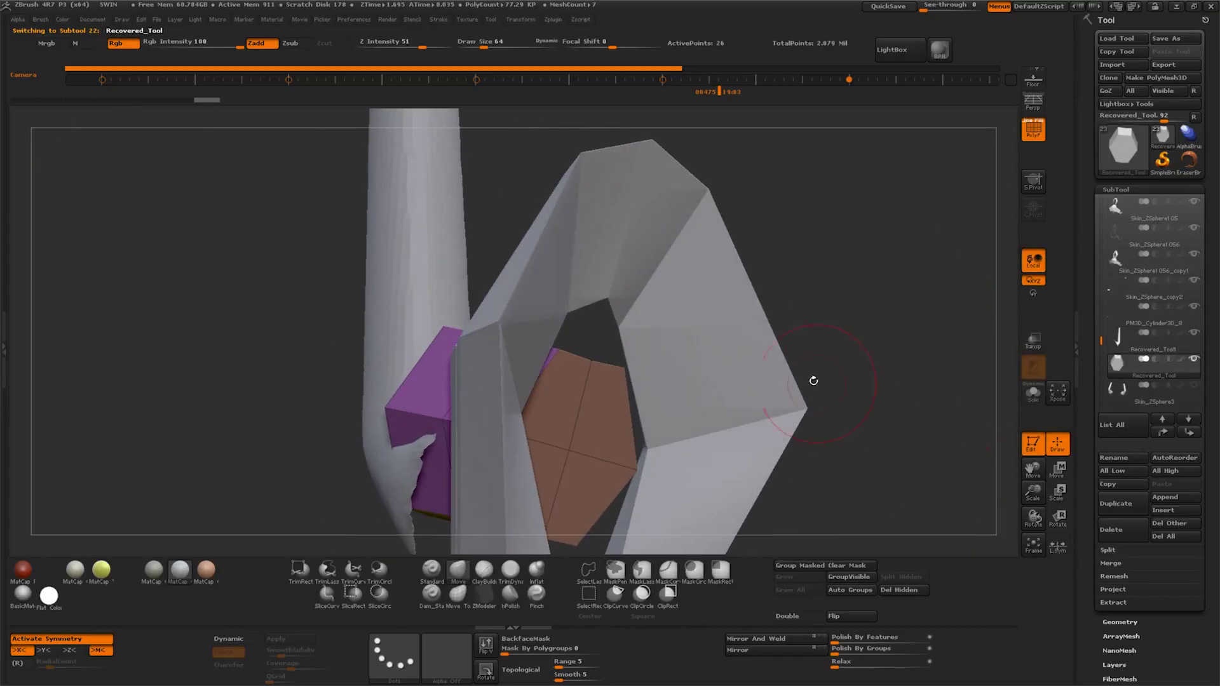
{"action": "left_click_drag", "start_coordinate": [614, 287], "coordinate": [837, 347]}
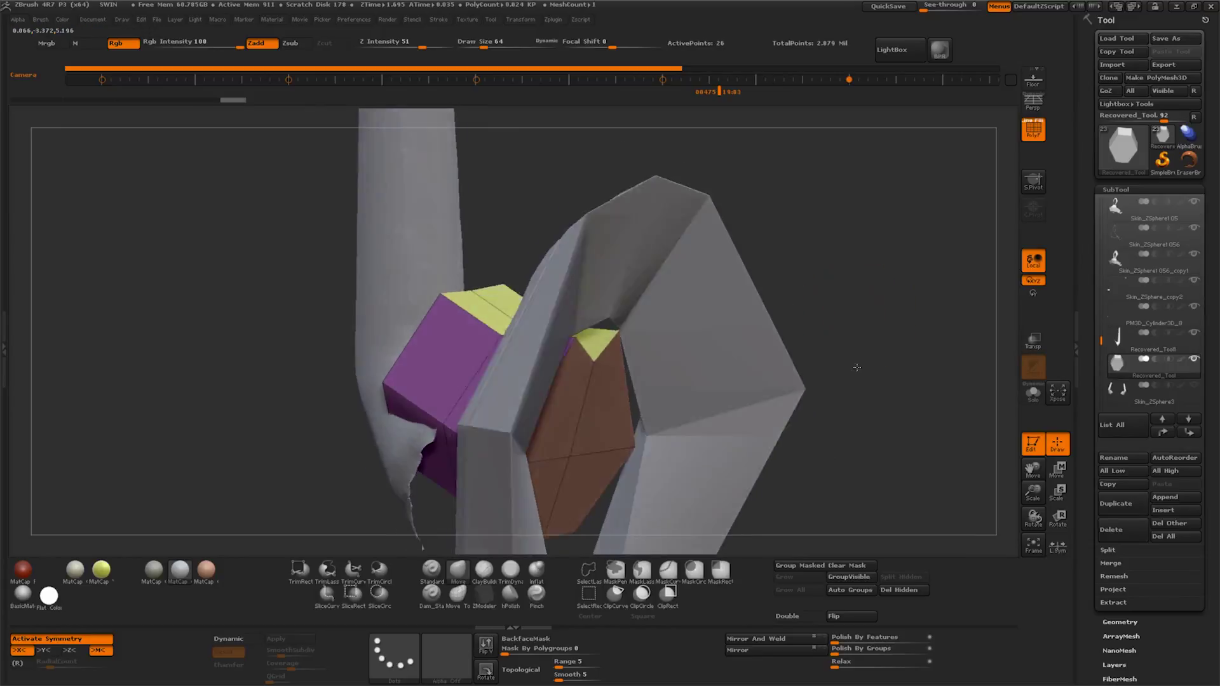
{"action": "left_click_drag", "start_coordinate": [856, 338], "coordinate": [569, 412]}
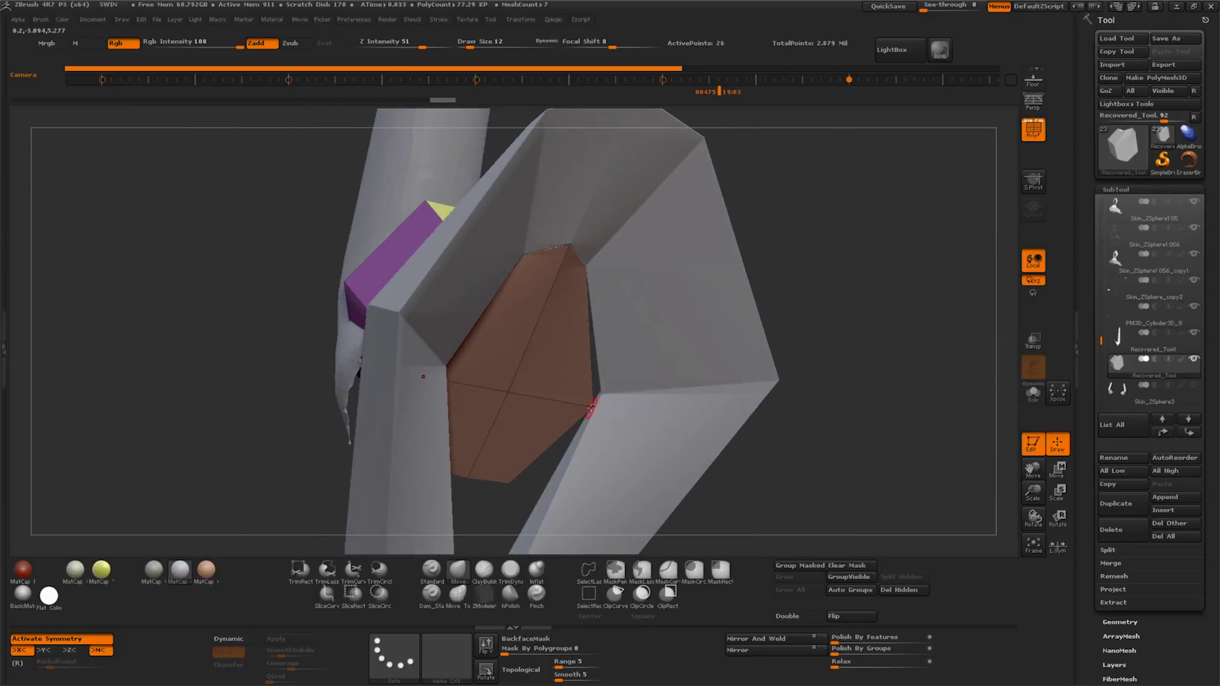
{"action": "left_click", "coordinate": [1041, 367]}
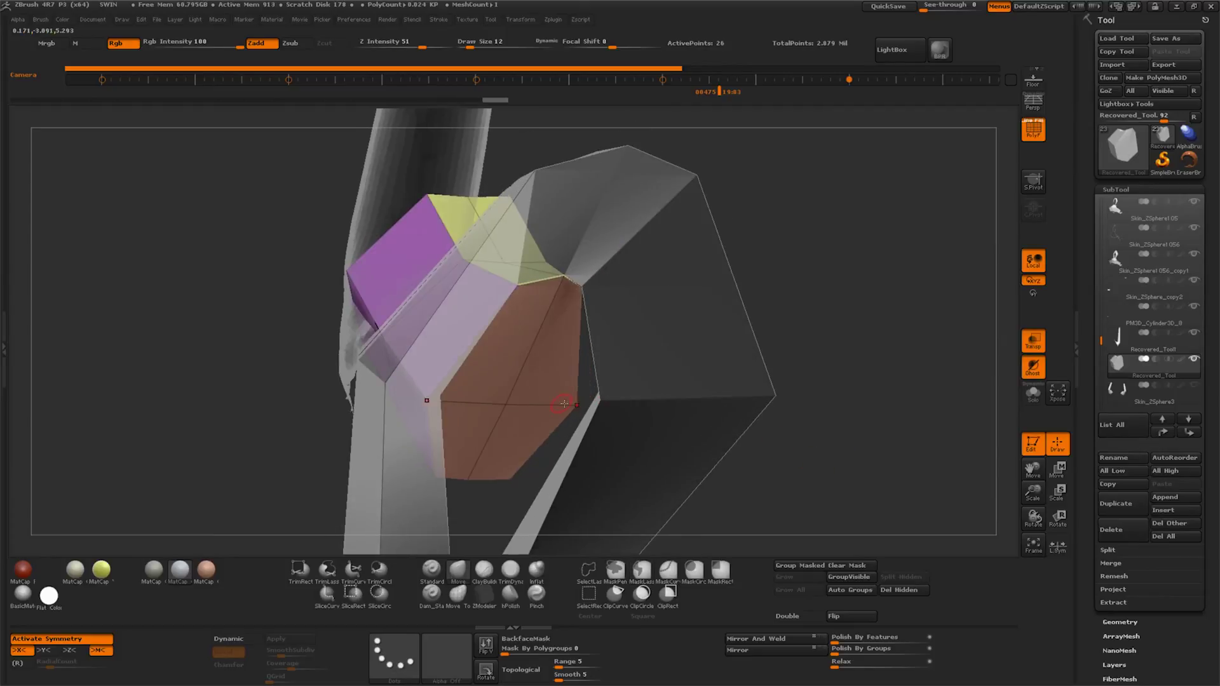
Turn transparency off and pull the brown faces' lower point down, flattening its tip
{"action": "left_click", "coordinate": [1034, 342]}
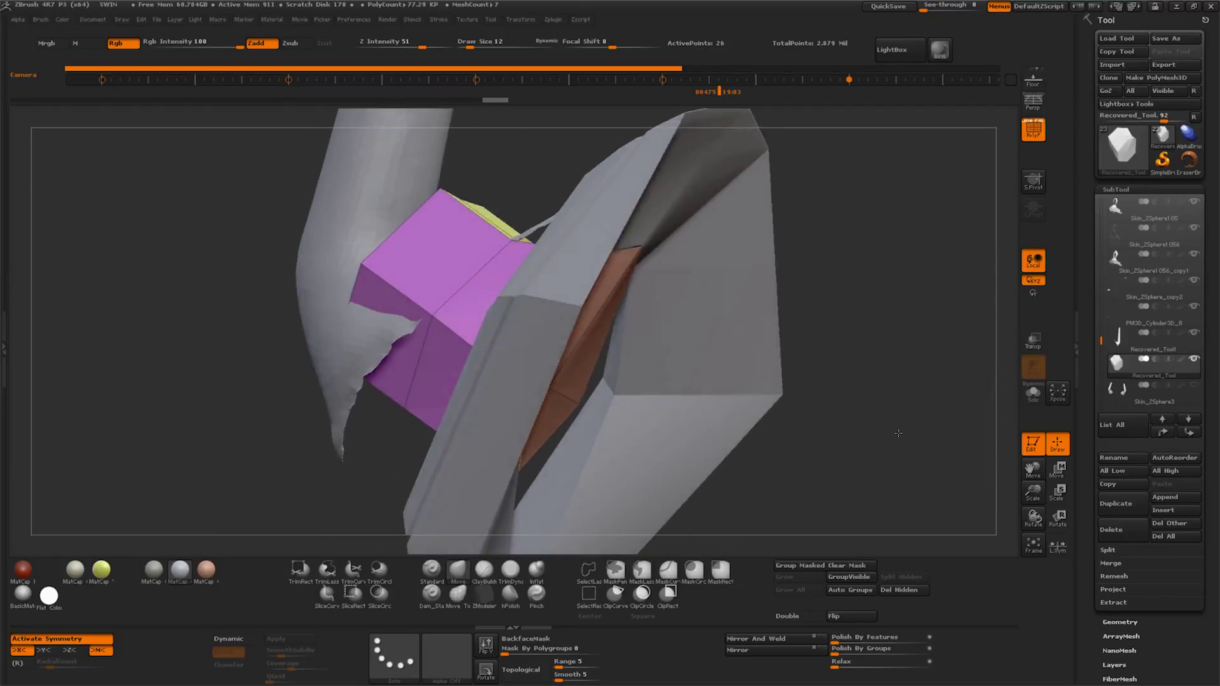
{"action": "left_click_drag", "start_coordinate": [868, 416], "coordinate": [780, 405]}
{"action": "mouse_move", "coordinate": [585, 400]}
{"action": "left_mouse_down"}
{"action": "mouse_move", "coordinate": [659, 375]}
{"action": "mouse_move", "coordinate": [845, 465]}
{"action": "left_mouse_up"}
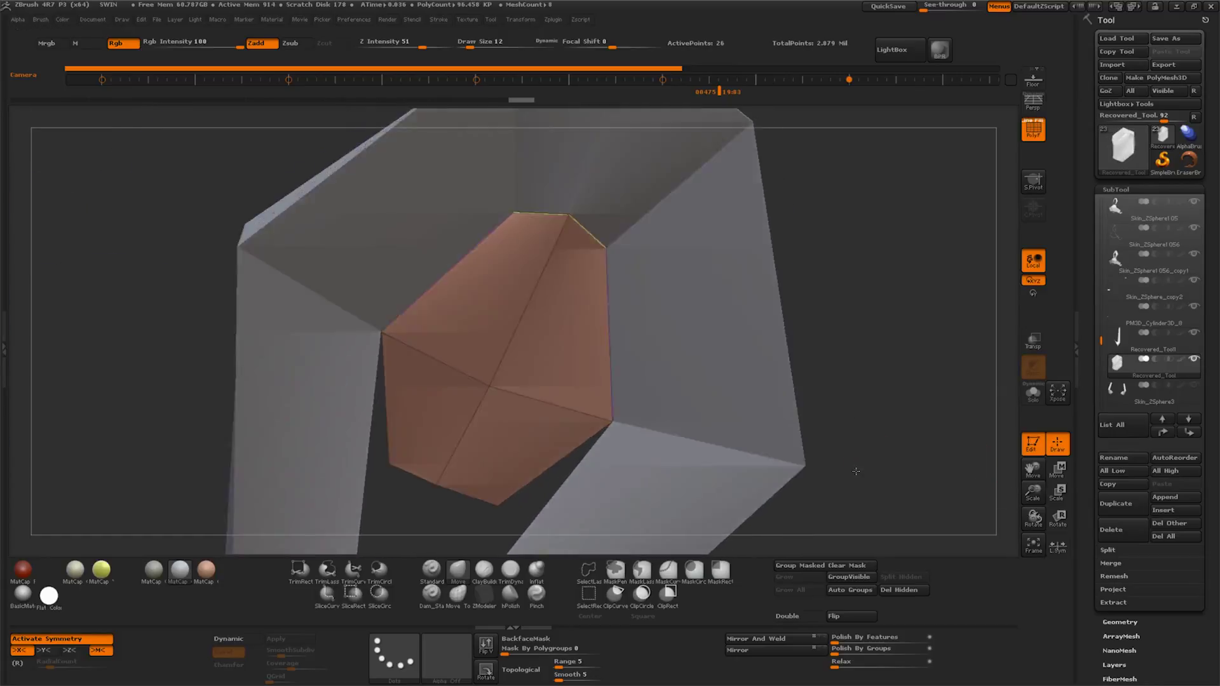
{"action": "mouse_move", "coordinate": [867, 412]}
{"action": "left_mouse_down"}
{"action": "mouse_move", "coordinate": [664, 422]}
{"action": "mouse_move", "coordinate": [660, 438]}
{"action": "left_mouse_up"}
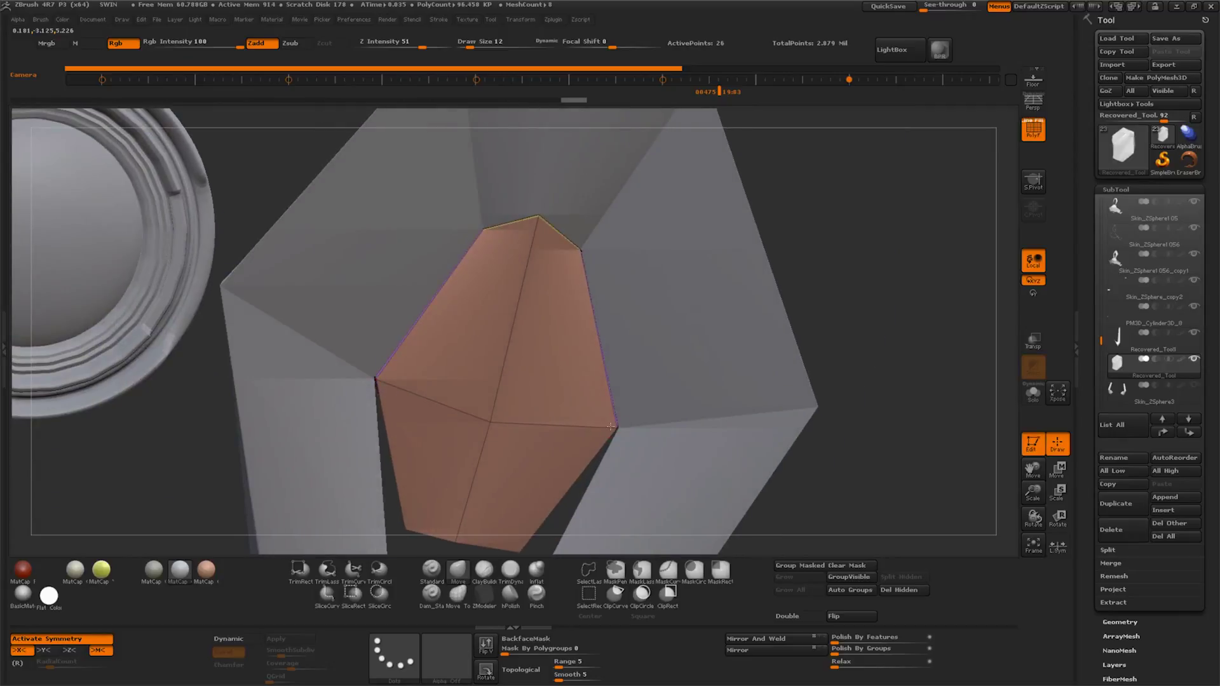
{"action": "mouse_move", "coordinate": [1029, 503]}
{"action": "left_mouse_down"}
{"action": "mouse_move", "coordinate": [1033, 477]}
{"action": "mouse_move", "coordinate": [889, 458]}
{"action": "left_mouse_up"}
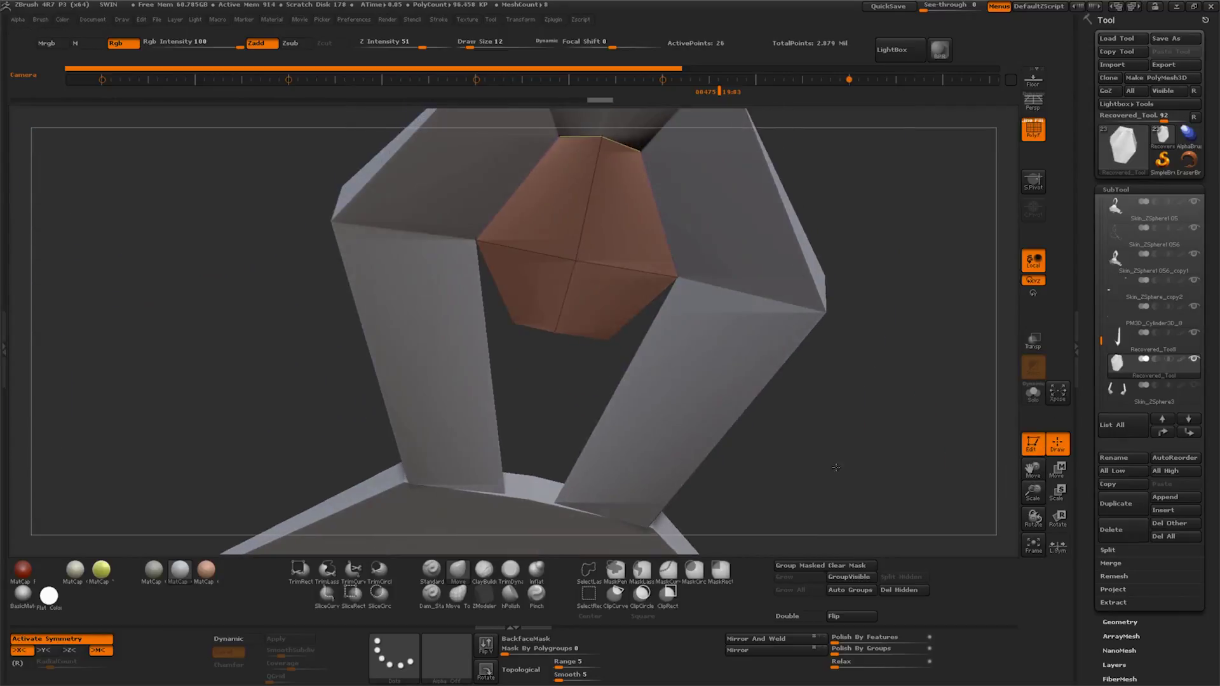
{"action": "left_click_drag", "start_coordinate": [557, 335], "coordinate": [505, 549]}
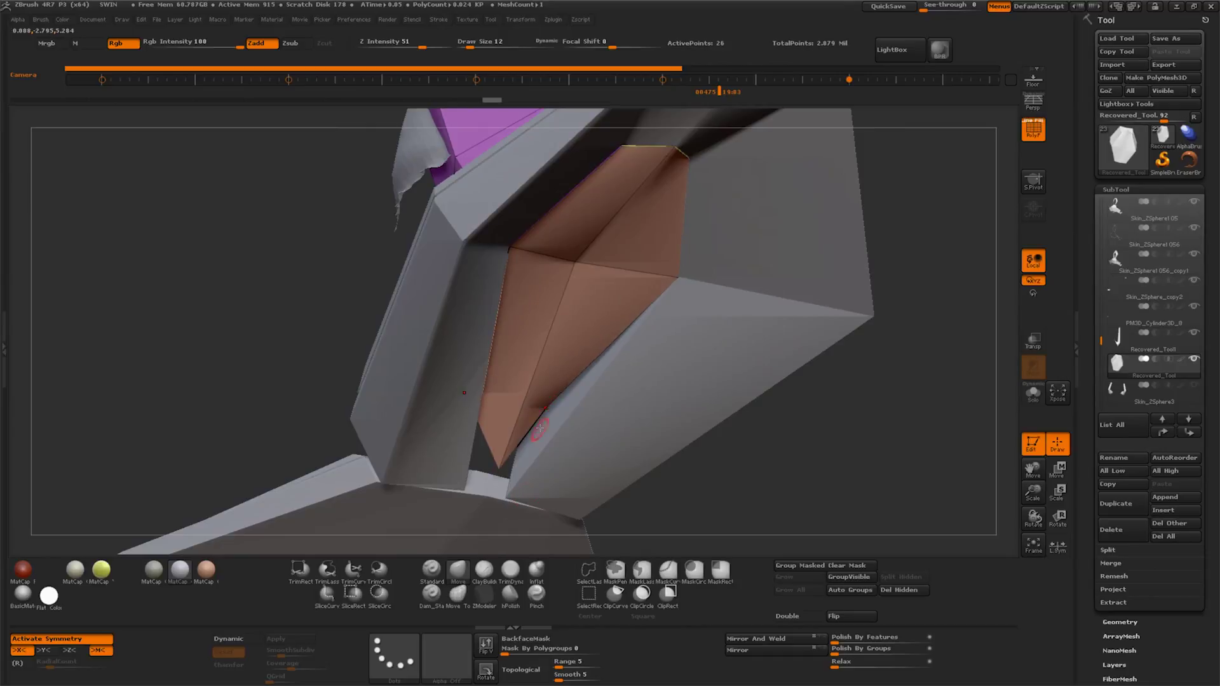
{"action": "left_click_drag", "start_coordinate": [531, 458], "coordinate": [519, 517]}
From a straight front view, narrow the lower brown faces and drag the notch vertex down
{"action": "mouse_move", "coordinate": [674, 252]}
{"action": "left_mouse_down"}
{"action": "mouse_move", "coordinate": [704, 464]}
{"action": "mouse_move", "coordinate": [675, 455]}
{"action": "mouse_move", "coordinate": [724, 459]}
{"action": "mouse_move", "coordinate": [523, 482]}
{"action": "left_mouse_up"}
{"action": "mouse_move", "coordinate": [669, 478]}
{"action": "left_mouse_down"}
{"action": "mouse_move", "coordinate": [504, 485]}
{"action": "mouse_move", "coordinate": [522, 484]}
{"action": "left_mouse_up"}
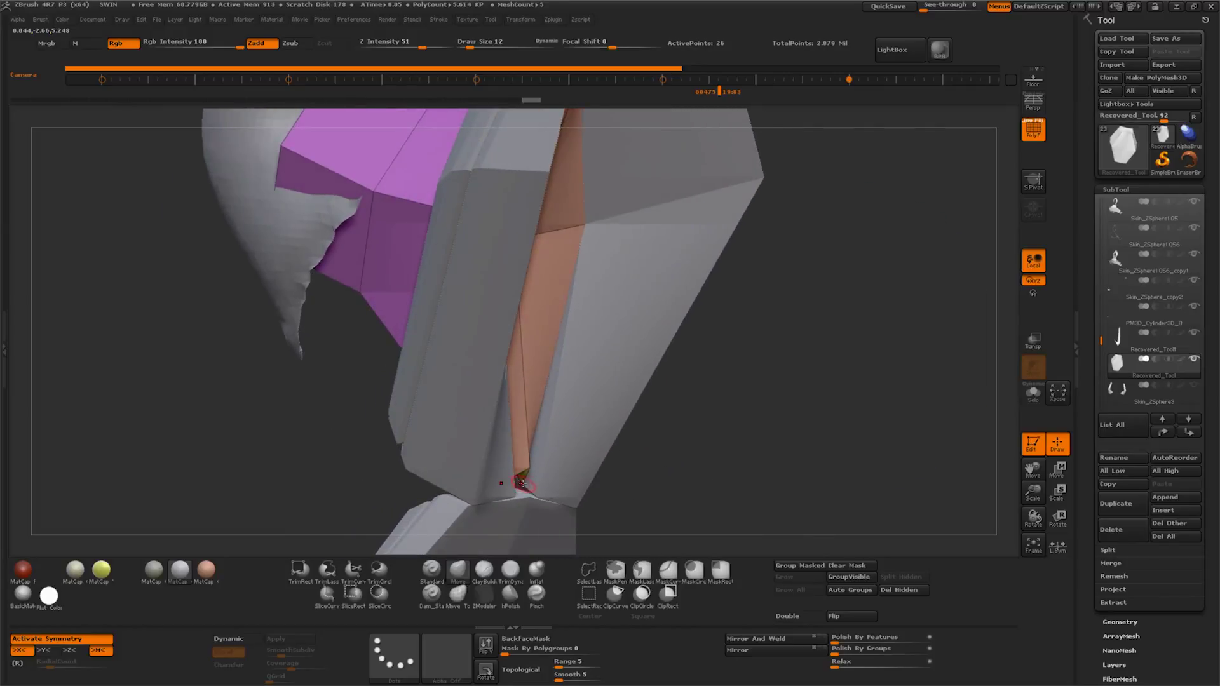
{"action": "left_click_drag", "start_coordinate": [571, 518], "coordinate": [665, 488]}
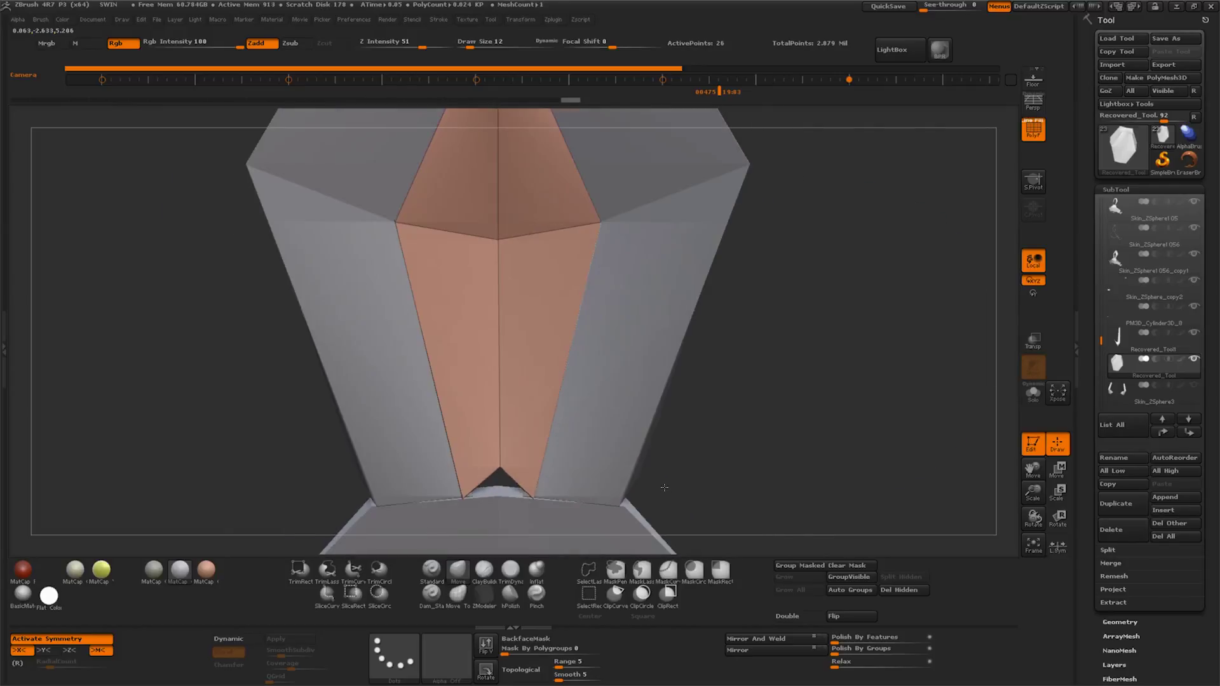
{"action": "mouse_move", "coordinate": [530, 496]}
{"action": "left_mouse_down"}
{"action": "mouse_move", "coordinate": [520, 494]}
{"action": "mouse_move", "coordinate": [635, 445]}
{"action": "left_mouse_up"}
{"action": "left_click_drag", "start_coordinate": [1033, 470], "coordinate": [598, 502]}
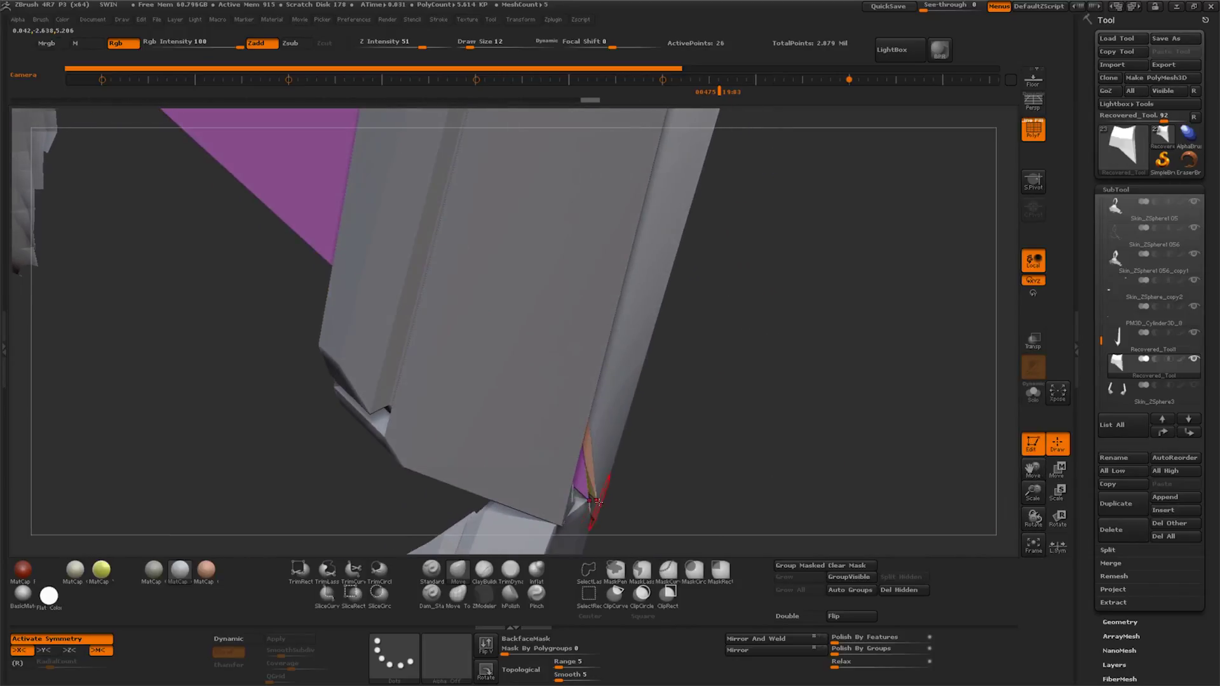
{"action": "left_click_drag", "start_coordinate": [609, 509], "coordinate": [700, 498]}
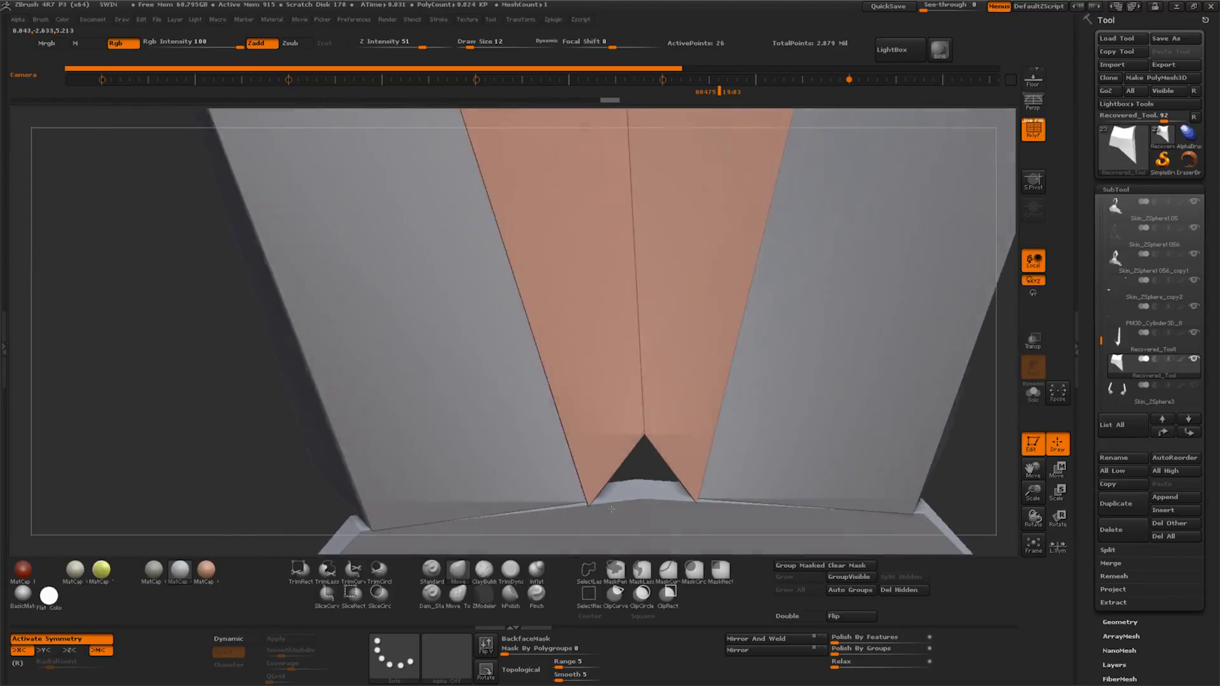
{"action": "mouse_move", "coordinate": [646, 437]}
{"action": "left_mouse_down"}
{"action": "mouse_move", "coordinate": [648, 506]}
{"action": "mouse_move", "coordinate": [212, 239]}
{"action": "mouse_move", "coordinate": [669, 502]}
{"action": "mouse_move", "coordinate": [850, 436]}
{"action": "mouse_move", "coordinate": [828, 417]}
{"action": "mouse_move", "coordinate": [947, 455]}
{"action": "mouse_move", "coordinate": [998, 433]}
{"action": "mouse_move", "coordinate": [755, 352]}
{"action": "mouse_move", "coordinate": [809, 390]}
{"action": "mouse_move", "coordinate": [946, 358]}
{"action": "left_mouse_up"}
Turn on see-through rendering, widen the block and orbit until the tube stands vertical
{"action": "key", "text": "t"}
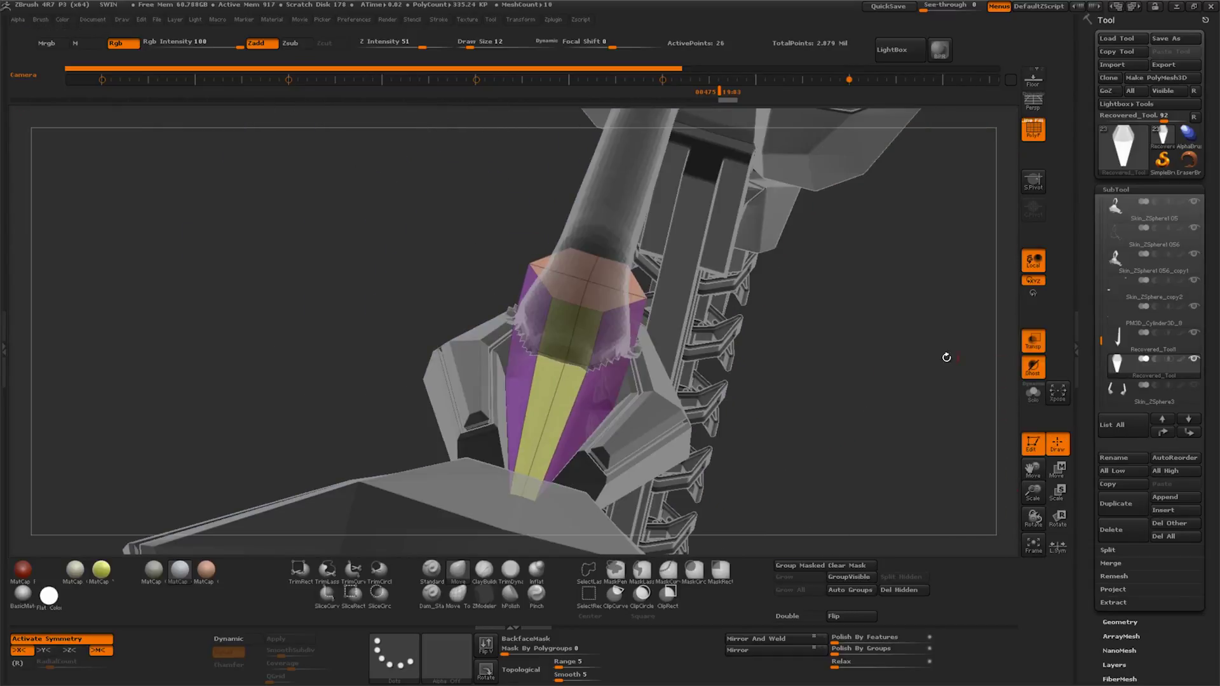
{"action": "left_click_drag", "start_coordinate": [540, 352], "coordinate": [412, 469]}
{"action": "left_click_drag", "start_coordinate": [781, 388], "coordinate": [613, 369]}
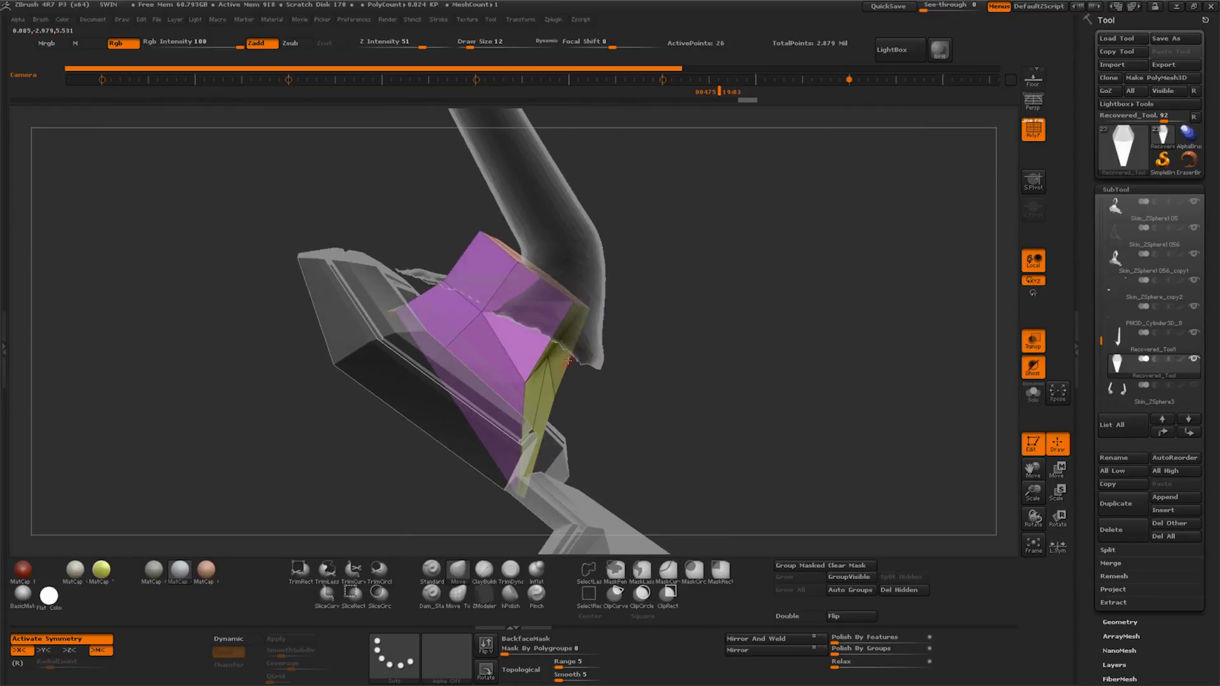
{"action": "mouse_move", "coordinate": [694, 416]}
{"action": "left_mouse_down"}
{"action": "mouse_move", "coordinate": [739, 522]}
{"action": "mouse_move", "coordinate": [579, 339]}
{"action": "left_mouse_up"}
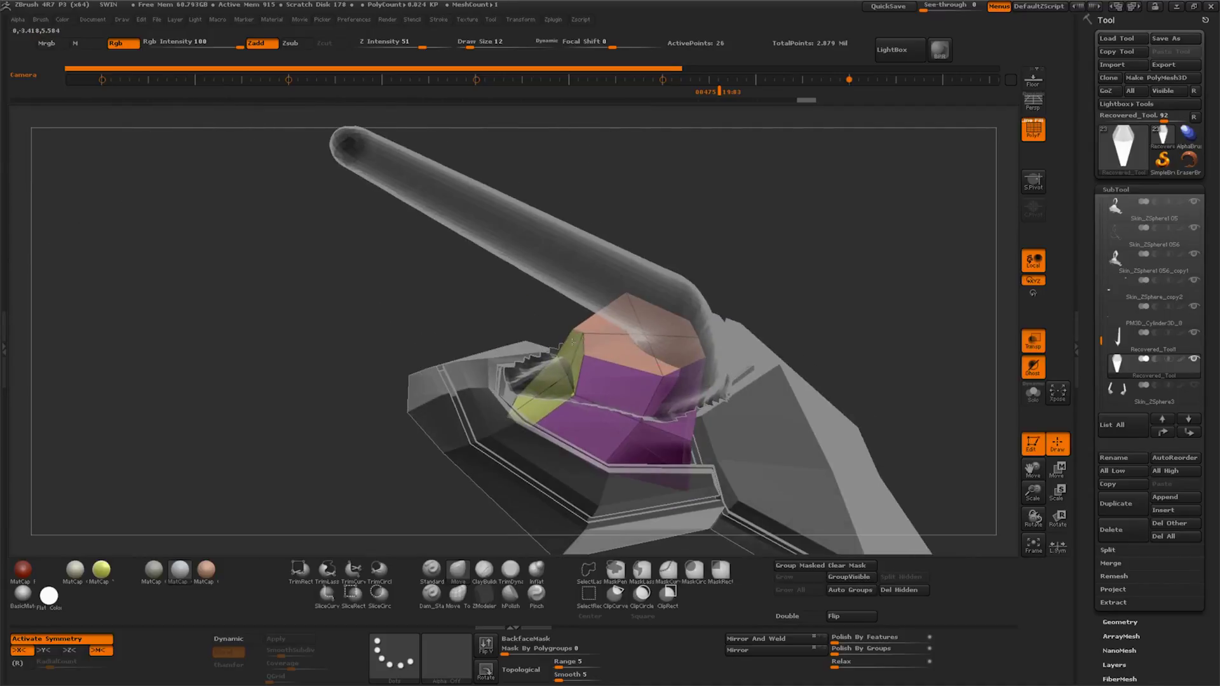
{"action": "left_click_drag", "start_coordinate": [778, 314], "coordinate": [879, 325]}
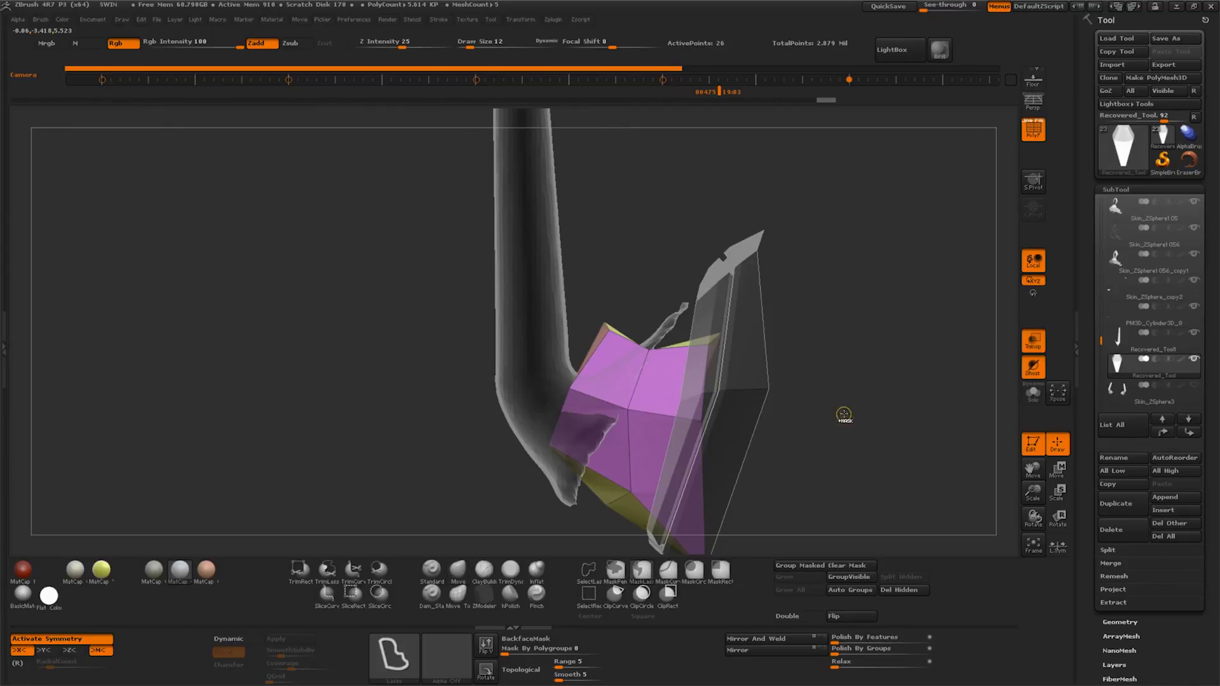
{"action": "left_click_drag", "start_coordinate": [848, 411], "coordinate": [972, 441]}
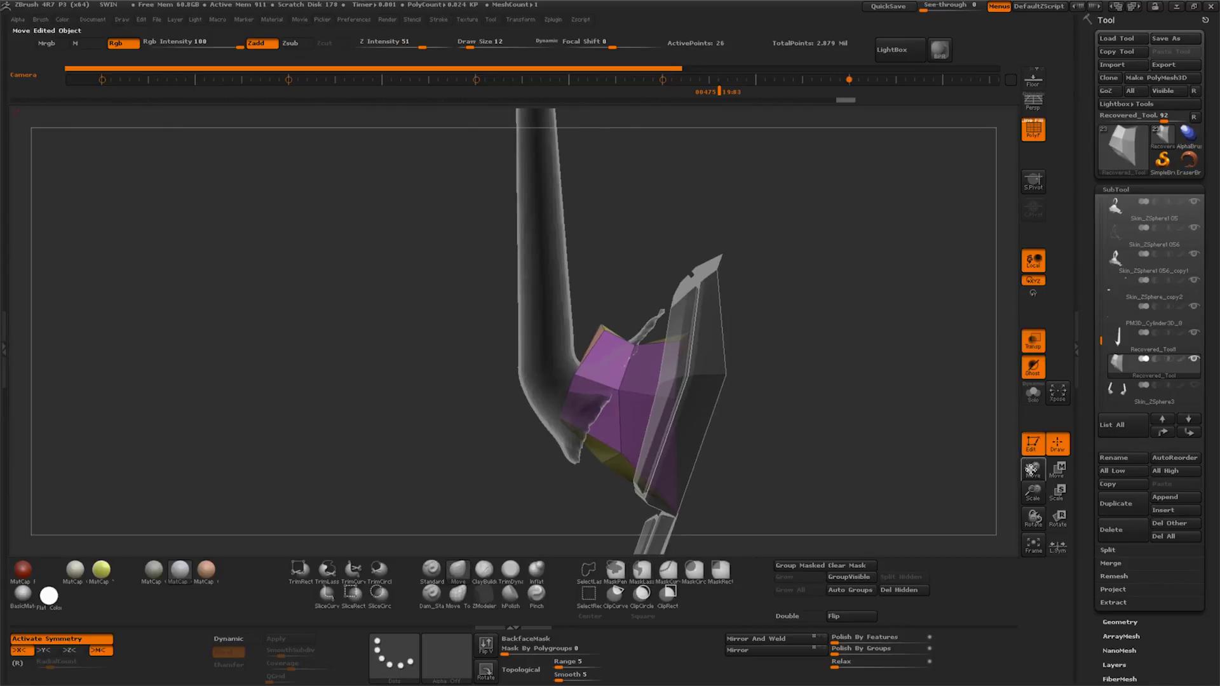
Rotate the purple block with Transpose and ClipCurve its top flat
{"action": "key", "text": "r"}
{"action": "left_click_drag", "start_coordinate": [606, 277], "coordinate": [825, 362]}
{"action": "left_click_drag", "start_coordinate": [595, 354], "coordinate": [826, 361]}
{"action": "left_click", "coordinate": [617, 597]}
{"action": "mouse_move", "coordinate": [310, 387]}
{"action": "left_mouse_down", "text": "ctrl+shift"}
{"action": "mouse_move", "coordinate": [790, 317]}
{"action": "mouse_move", "coordinate": [903, 456]}
{"action": "left_mouse_up", "text": "ctrl+shift"}
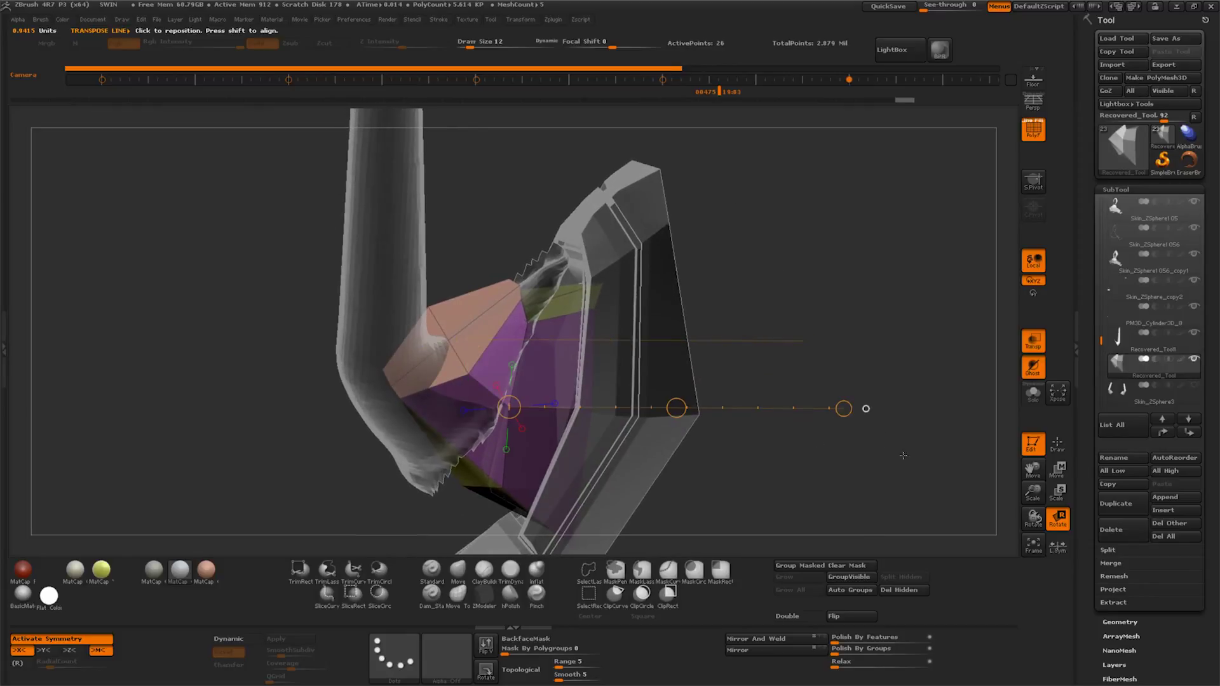
Transpose-move the block under the tube, then drop it to its lowest subdivision level
{"action": "left_click", "coordinate": [1058, 470]}
{"action": "left_click_drag", "start_coordinate": [391, 386], "coordinate": [510, 294]}
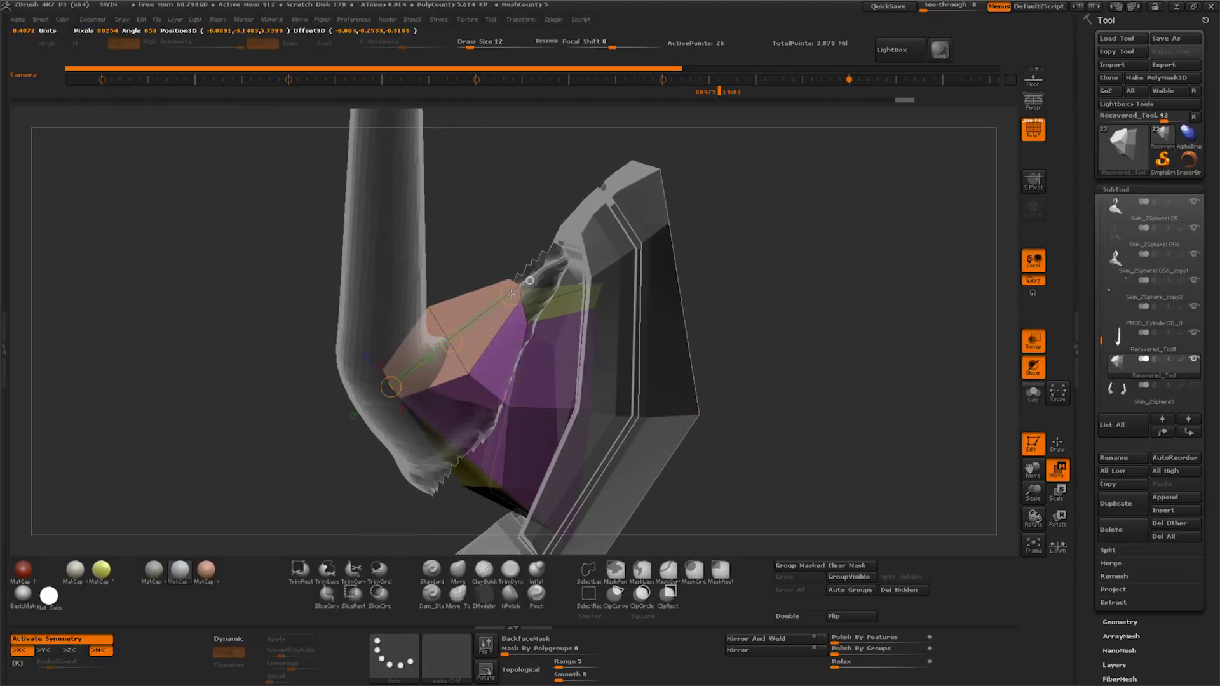
{"action": "left_click_drag", "start_coordinate": [737, 364], "coordinate": [807, 445]}
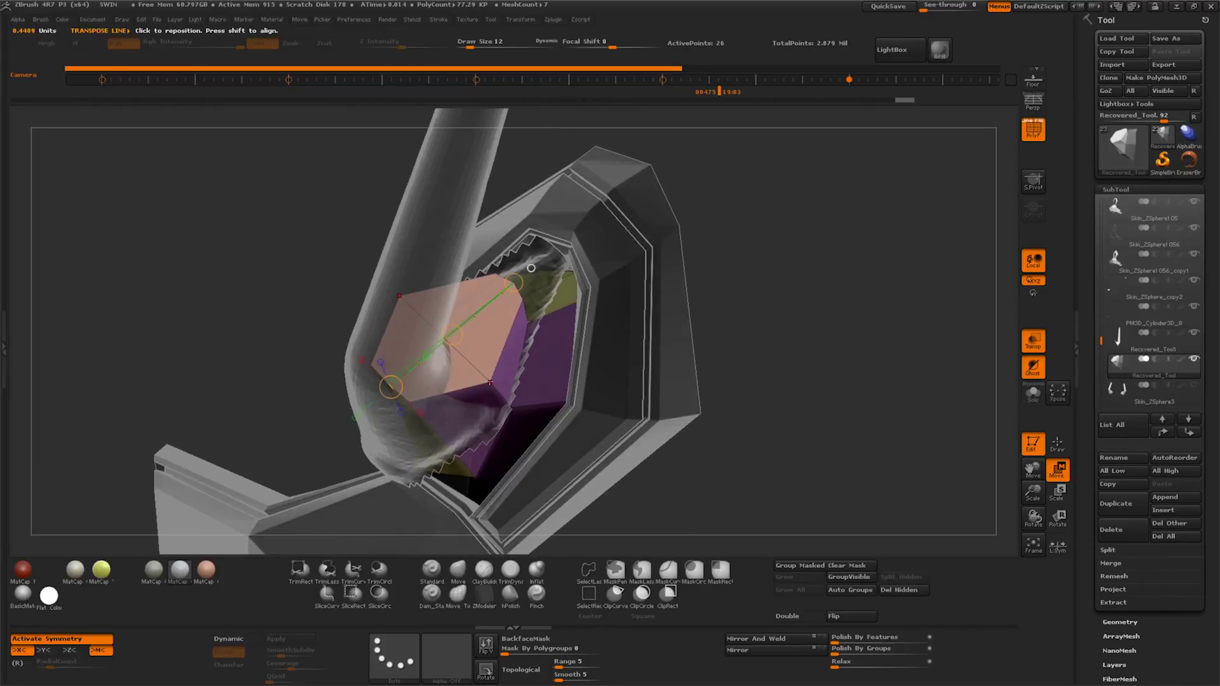
{"action": "left_click_drag", "start_coordinate": [391, 386], "coordinate": [409, 372]}
{"action": "left_click_drag", "start_coordinate": [750, 364], "coordinate": [766, 422]}
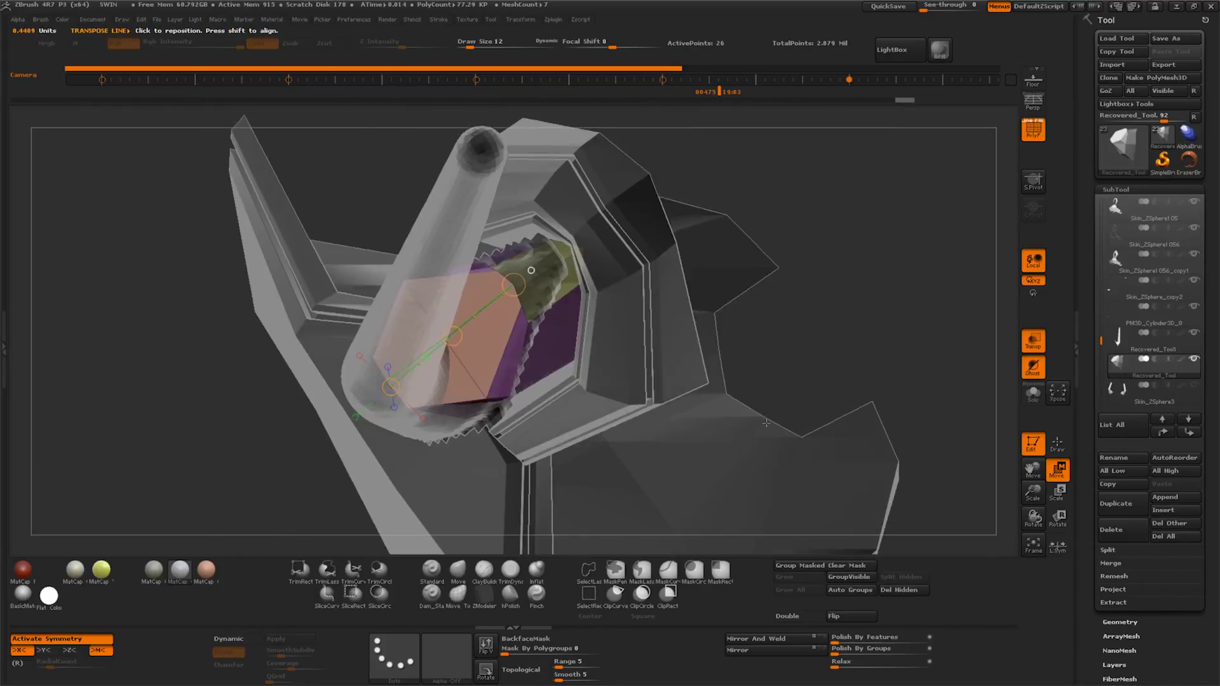
{"action": "mouse_move", "coordinate": [766, 423]}
{"action": "left_mouse_down", "text": "shift"}
{"action": "mouse_move", "coordinate": [835, 370]}
{"action": "mouse_move", "coordinate": [775, 424]}
{"action": "left_mouse_up", "text": "shift"}
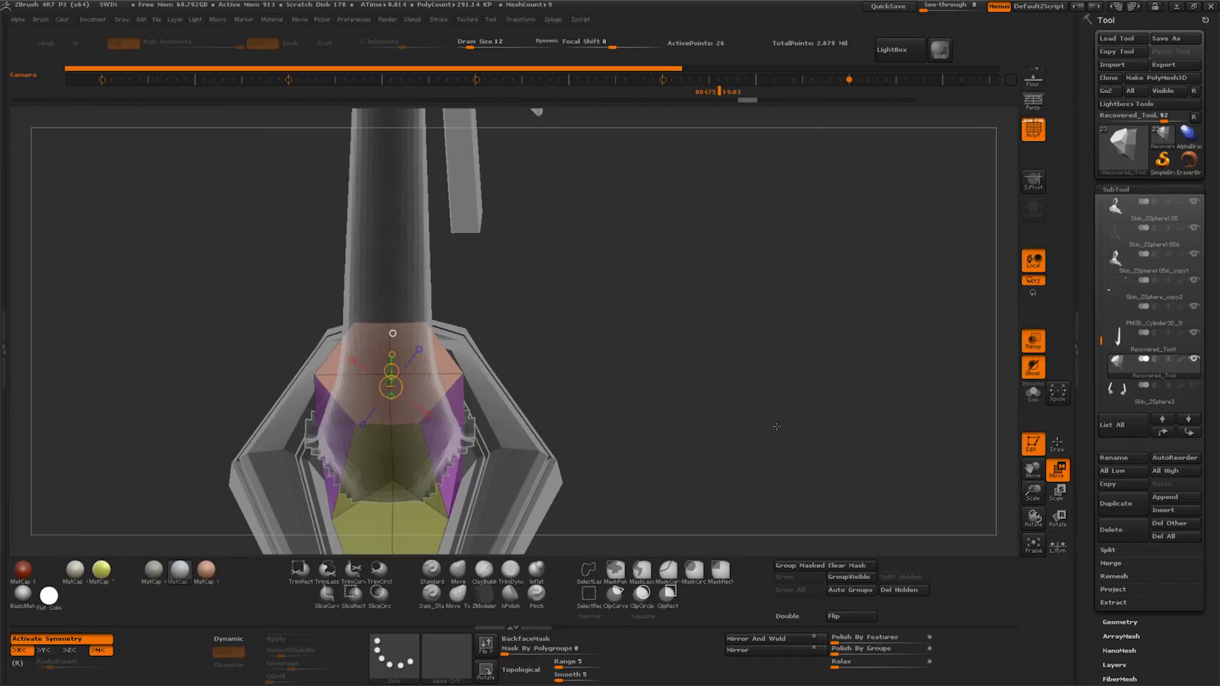
{"action": "left_click_drag", "start_coordinate": [778, 426], "coordinate": [807, 447]}
{"action": "key", "text": "q"}
{"action": "mouse_move", "coordinate": [636, 463]}
{"action": "left_mouse_down"}
{"action": "mouse_move", "coordinate": [674, 445]}
{"action": "mouse_move", "coordinate": [661, 466]}
{"action": "left_mouse_up"}
{"action": "key", "text": "ctrl+z"}
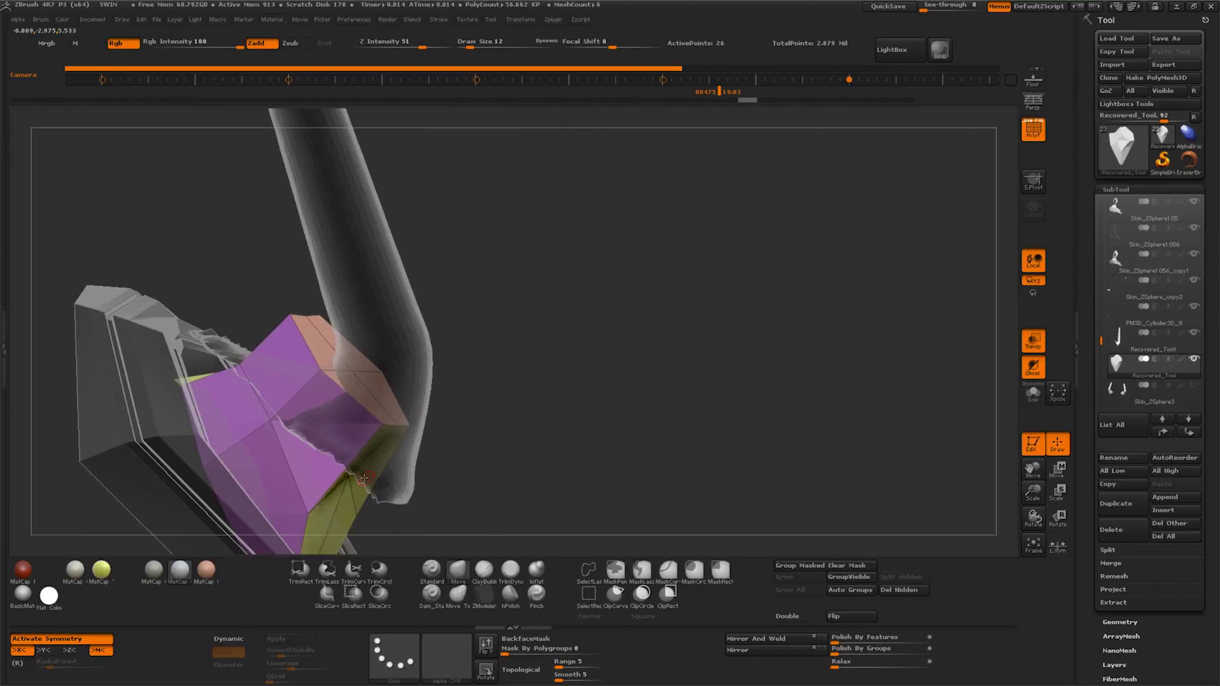
{"action": "mouse_move", "coordinate": [483, 521]}
{"action": "left_mouse_down", "text": "shift"}
{"action": "mouse_move", "coordinate": [534, 472]}
{"action": "mouse_move", "coordinate": [561, 476]}
{"action": "left_mouse_up", "text": "shift"}
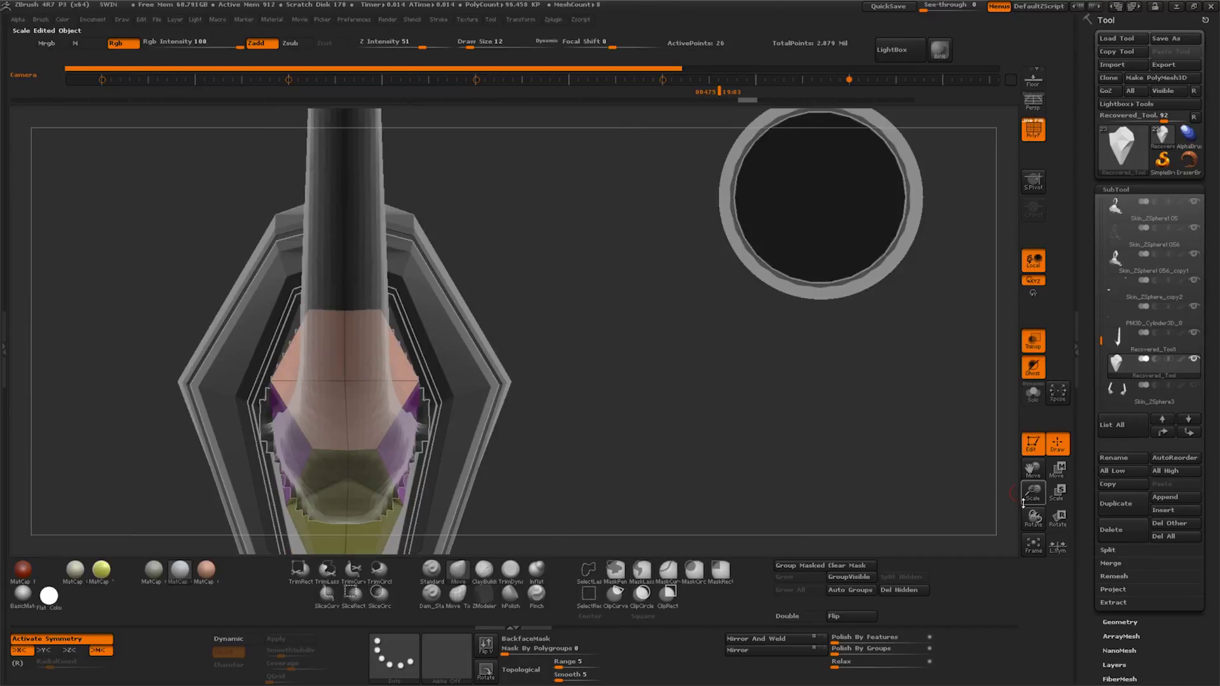
Mirror and weld the block, then shift its inner part sideways with symmetry off
{"action": "left_click_drag", "start_coordinate": [1025, 500], "coordinate": [748, 470]}
{"action": "left_click", "coordinate": [771, 639]}
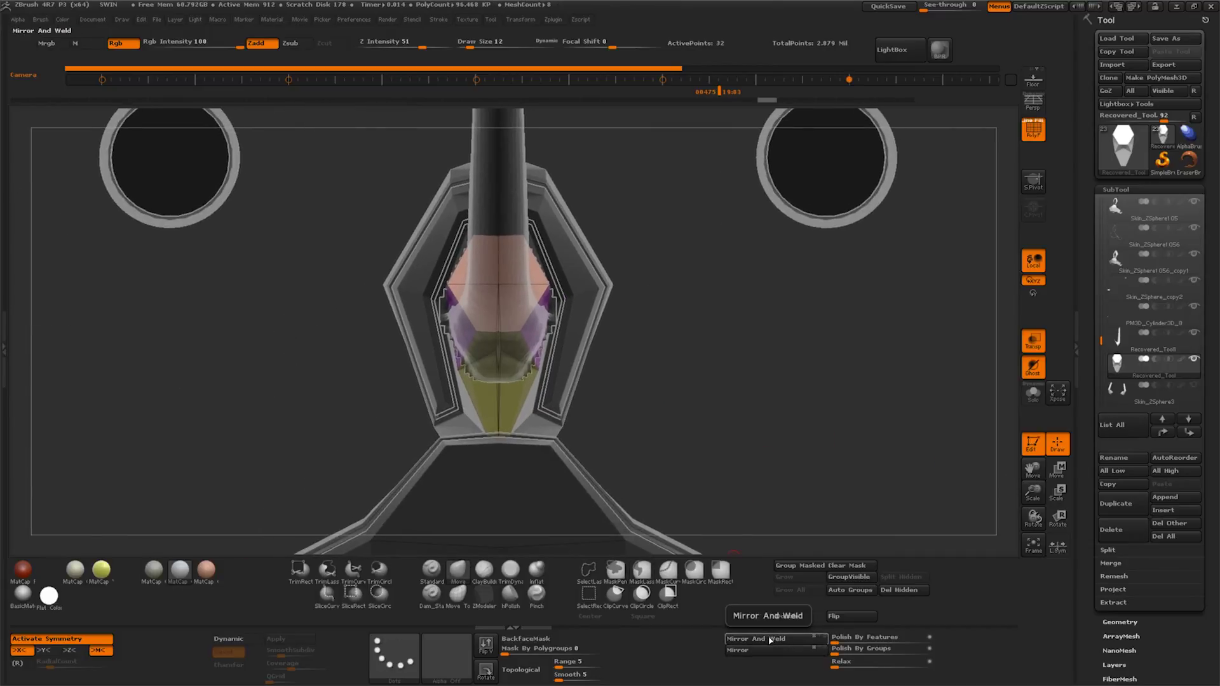
{"action": "left_click", "coordinate": [766, 644]}
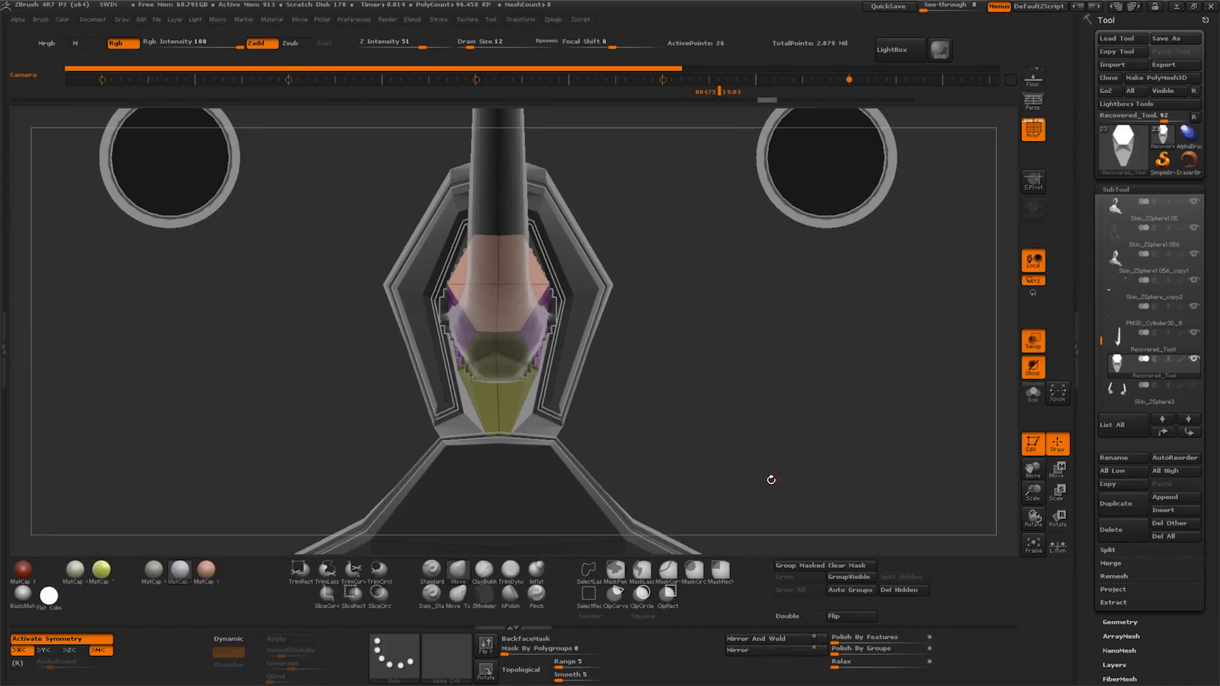
{"action": "left_click", "coordinate": [1049, 473]}
{"action": "left_click_drag", "start_coordinate": [500, 346], "coordinate": [713, 350]}
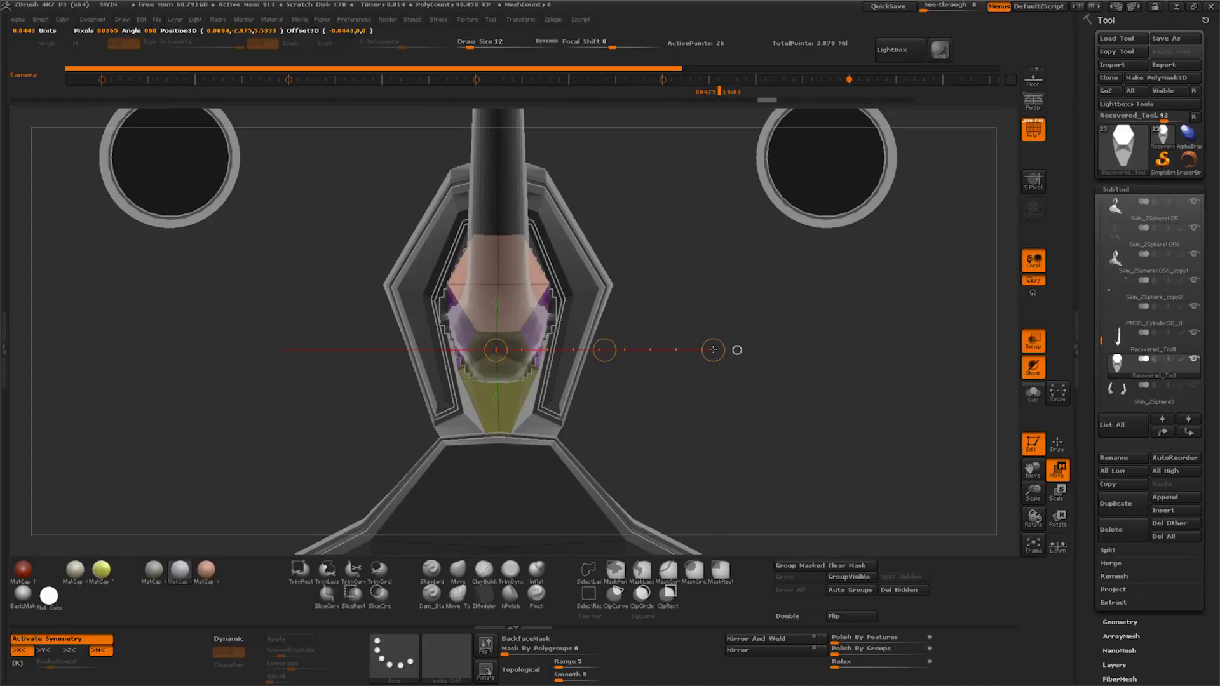
{"action": "key", "text": "x"}
{"action": "left_click_drag", "start_coordinate": [603, 349], "coordinate": [604, 351]}
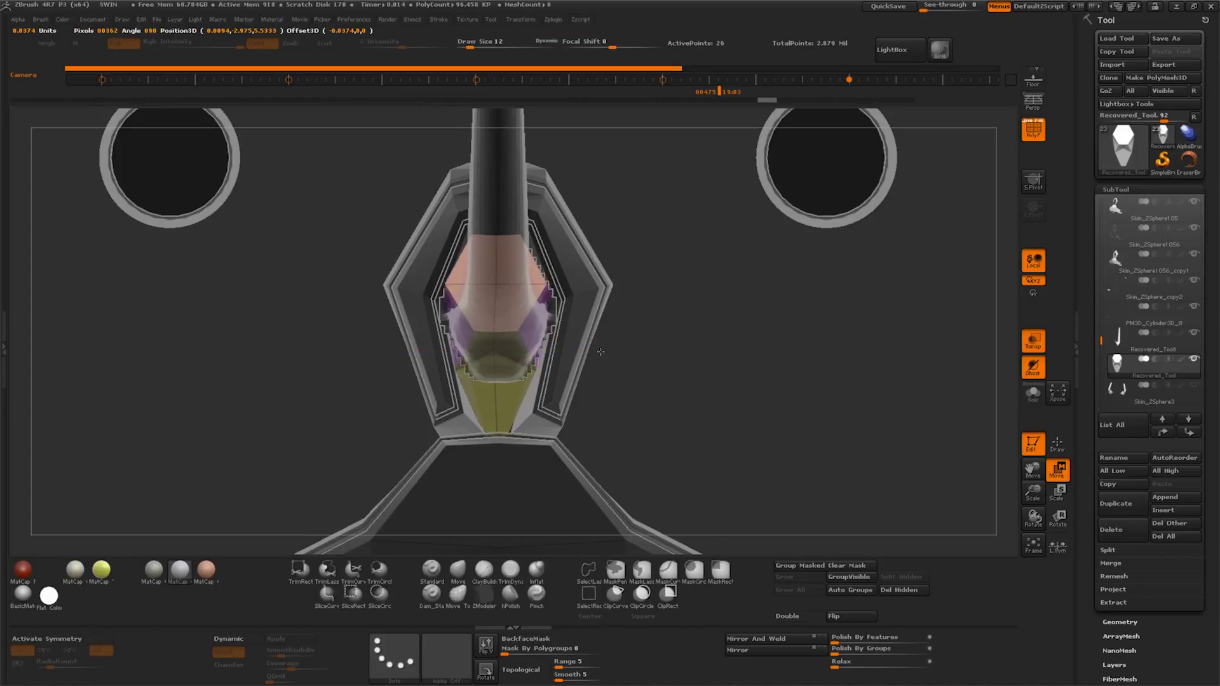
Mirror and weld the block again so both halves match
{"action": "left_click", "coordinate": [760, 639]}
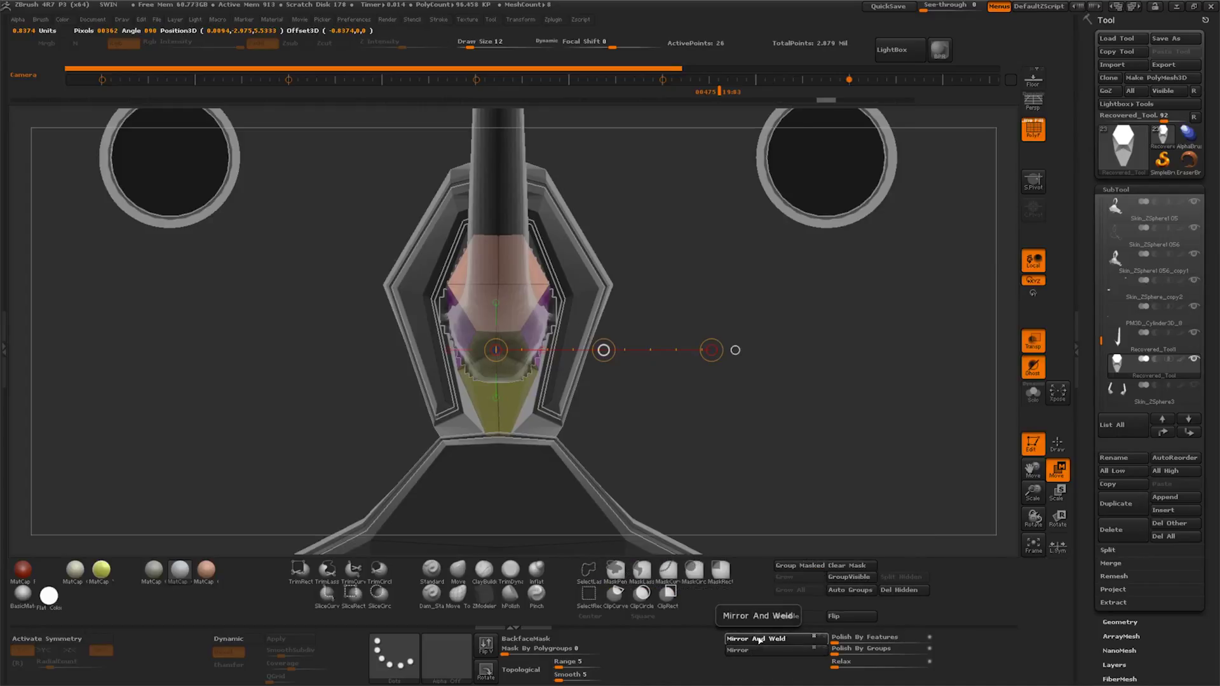
{"action": "scroll", "coordinate": [681, 349], "scroll_direction": "up", "scroll_amount": 3}
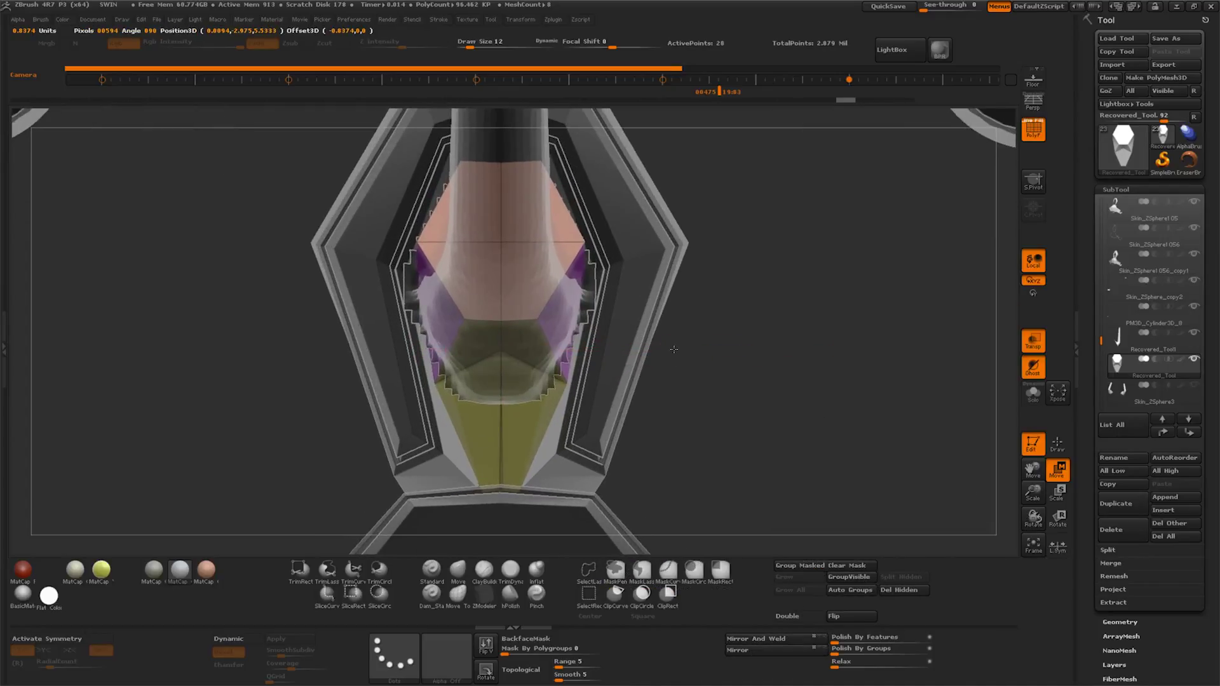
{"action": "left_click", "coordinate": [767, 640]}
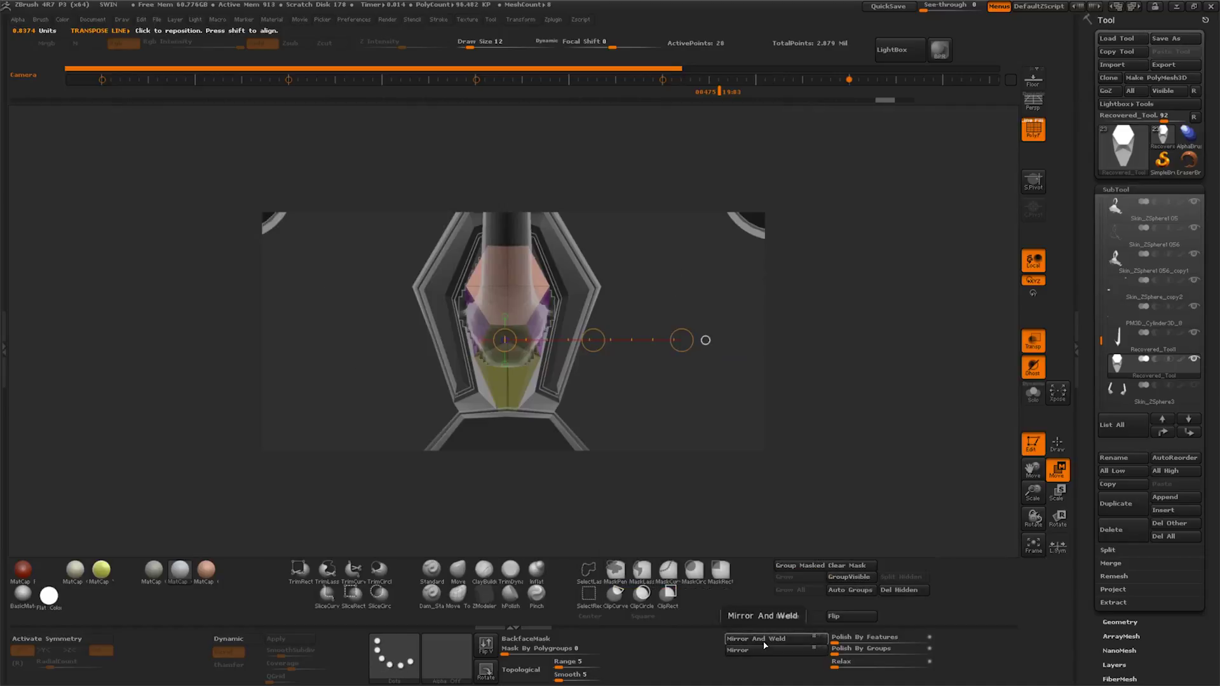
{"action": "left_click", "coordinate": [767, 640]}
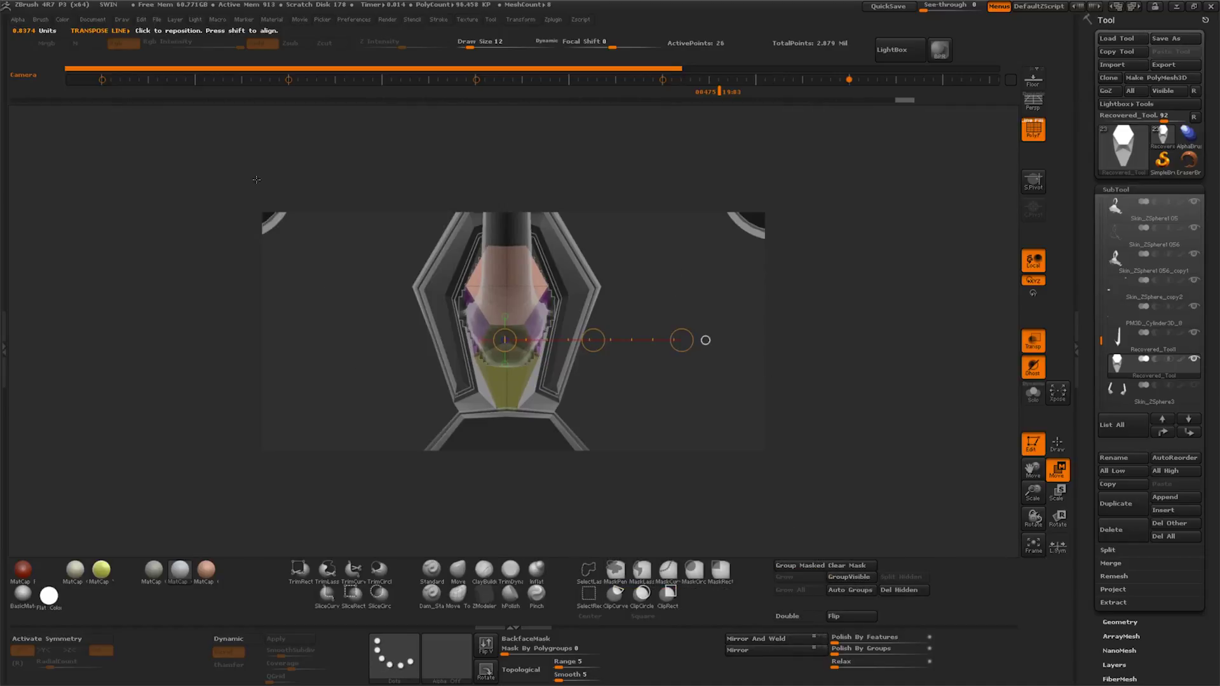
Reset the document without saving the current canvas
{"action": "left_click", "coordinate": [107, 22]}
{"action": "left_click", "coordinate": [139, 182]}
{"action": "left_click", "coordinate": [661, 380]}
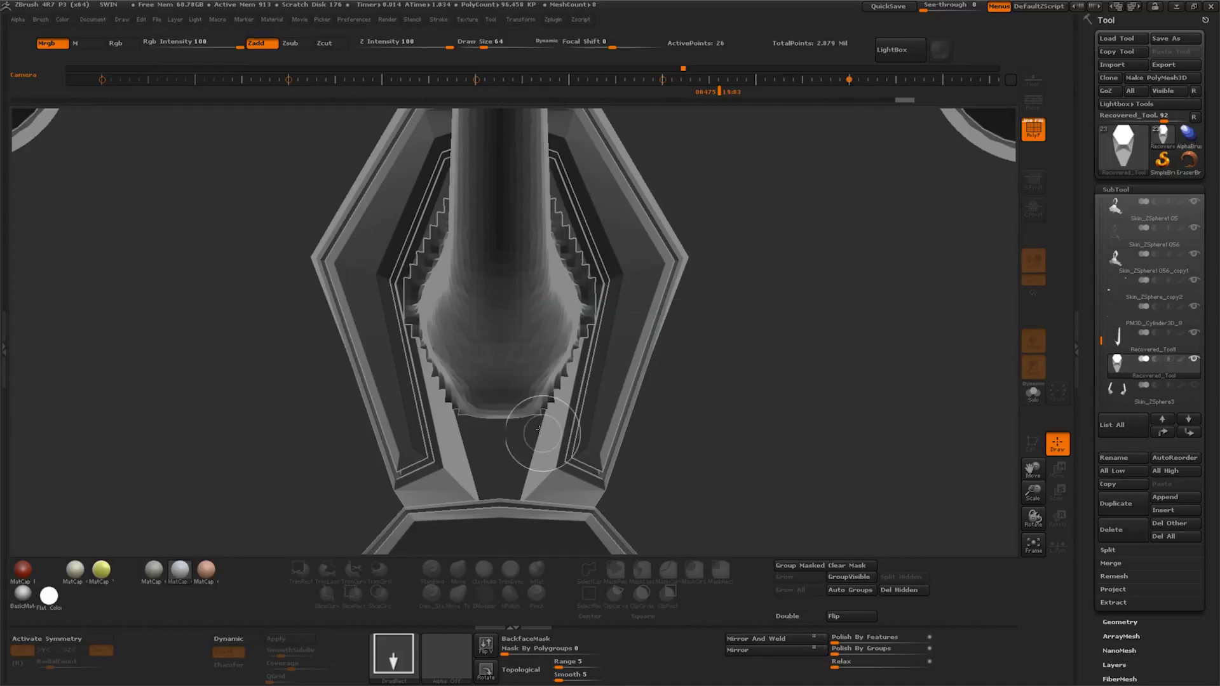
Hide the central rod, unhide the whole model, and turn off see-through rendering
{"action": "left_click", "coordinate": [511, 356], "text": "ctrl+shift"}
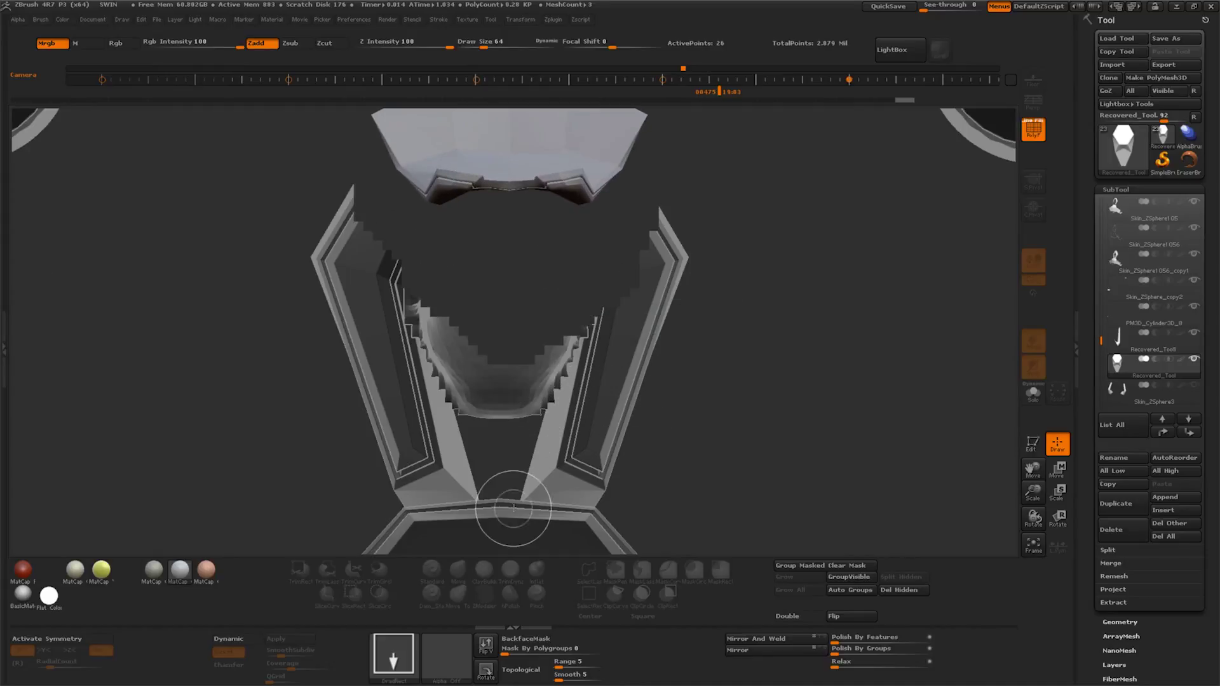
{"action": "left_click", "coordinate": [1033, 443]}
{"action": "left_click", "coordinate": [827, 413], "text": "ctrl+shift"}
{"action": "left_click_drag", "start_coordinate": [826, 413], "coordinate": [815, 482]}
{"action": "mouse_move", "coordinate": [689, 334]}
{"action": "left_mouse_down", "text": "alt"}
{"action": "mouse_move", "coordinate": [915, 431]}
{"action": "mouse_move", "coordinate": [710, 407]}
{"action": "mouse_move", "coordinate": [764, 404]}
{"action": "left_mouse_up", "text": "alt"}
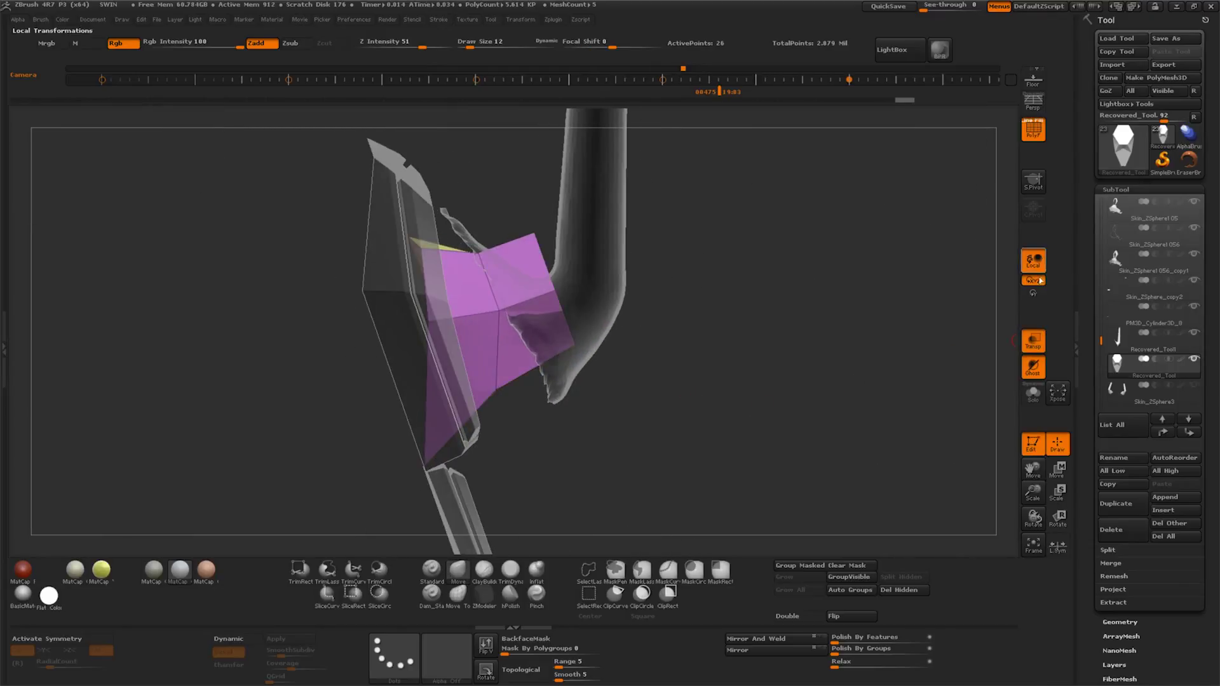
{"action": "left_click", "coordinate": [1034, 341]}
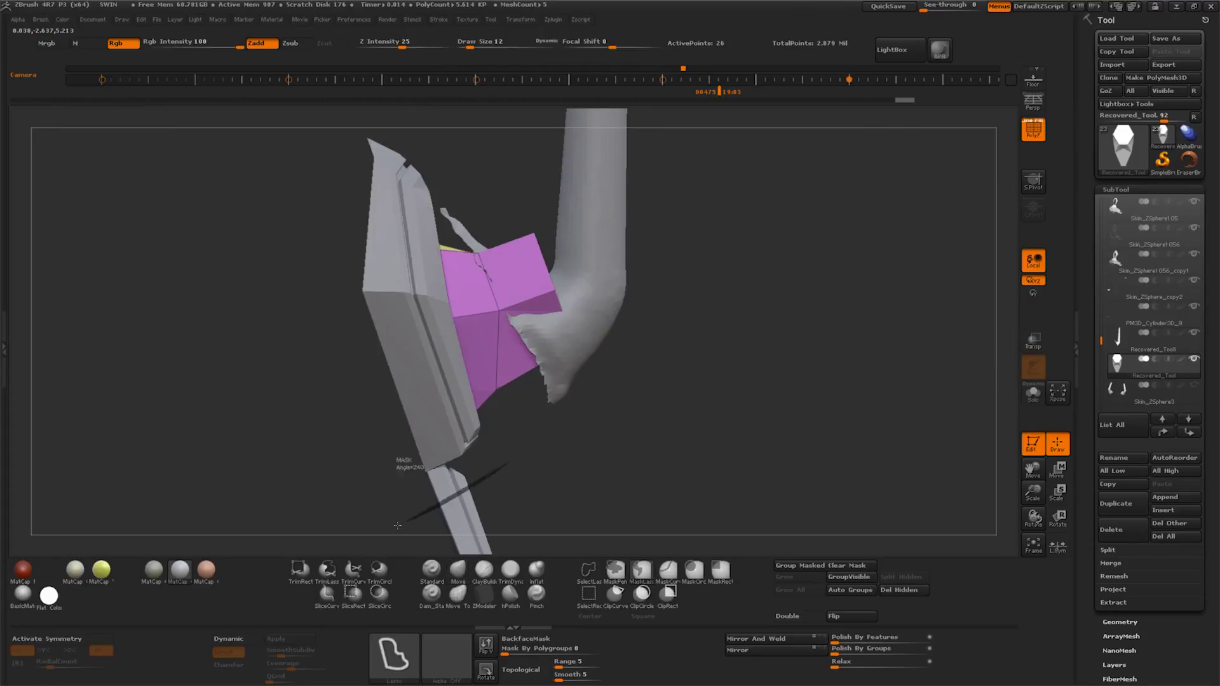
Mask the enclosed purple region and move the purple part upward, undoing a trial rotation
{"action": "left_click_drag", "start_coordinate": [418, 518], "coordinate": [518, 454]}
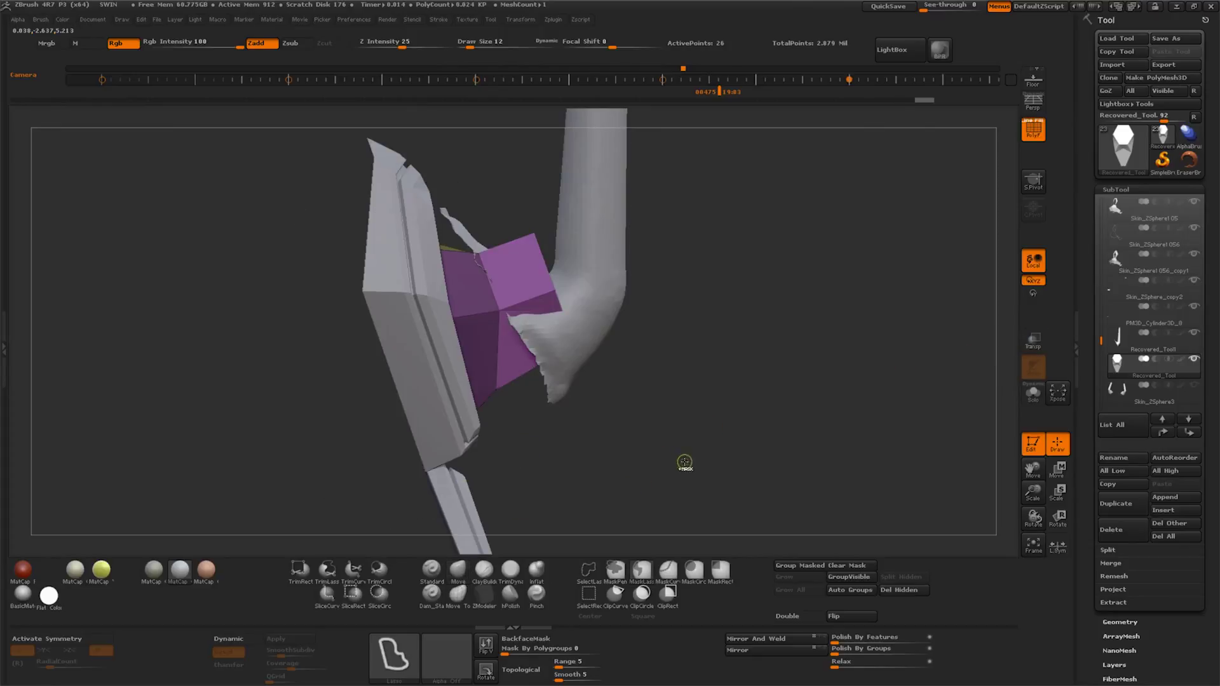
{"action": "left_click", "coordinate": [1060, 515]}
{"action": "mouse_move", "coordinate": [499, 313]}
{"action": "left_mouse_down"}
{"action": "mouse_move", "coordinate": [714, 401]}
{"action": "mouse_move", "coordinate": [692, 274]}
{"action": "left_mouse_up"}
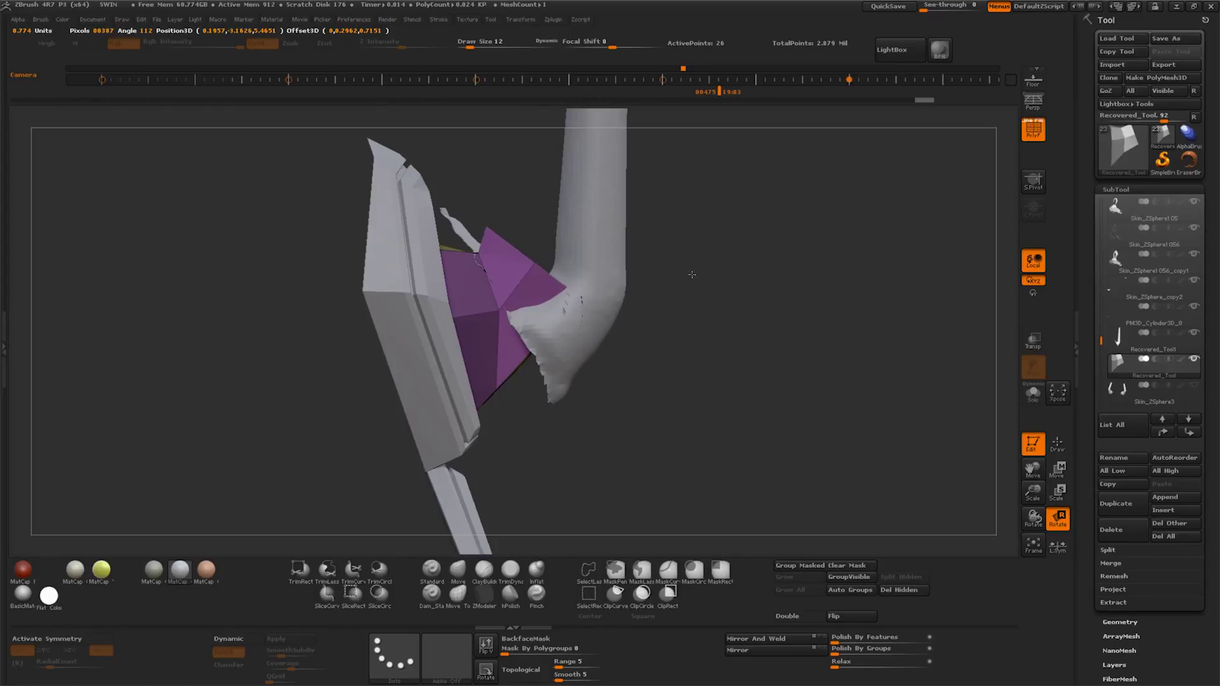
{"action": "key", "text": "ctrl+z"}
{"action": "key", "text": "ctrl+shift+z"}
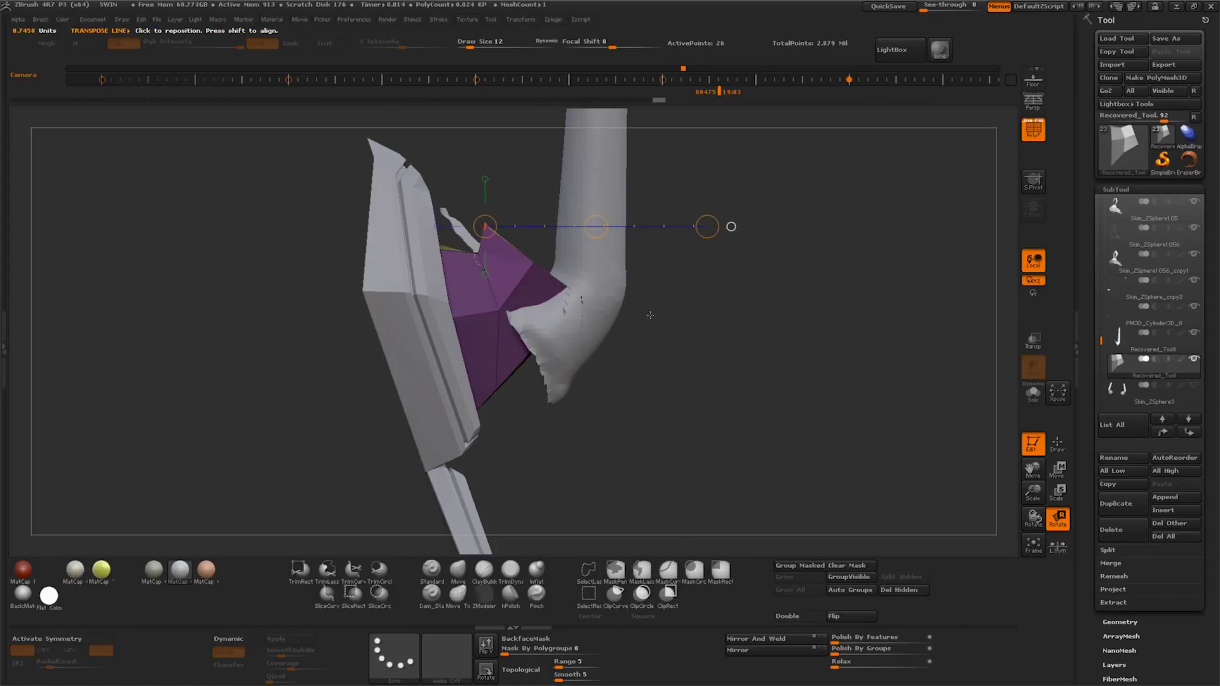
{"action": "left_click", "coordinate": [1062, 472]}
{"action": "mouse_move", "coordinate": [596, 227]}
{"action": "left_mouse_down"}
{"action": "mouse_move", "coordinate": [602, 240]}
{"action": "mouse_move", "coordinate": [596, 227]}
{"action": "left_mouse_up"}
{"action": "left_click_drag", "start_coordinate": [667, 381], "coordinate": [695, 407]}
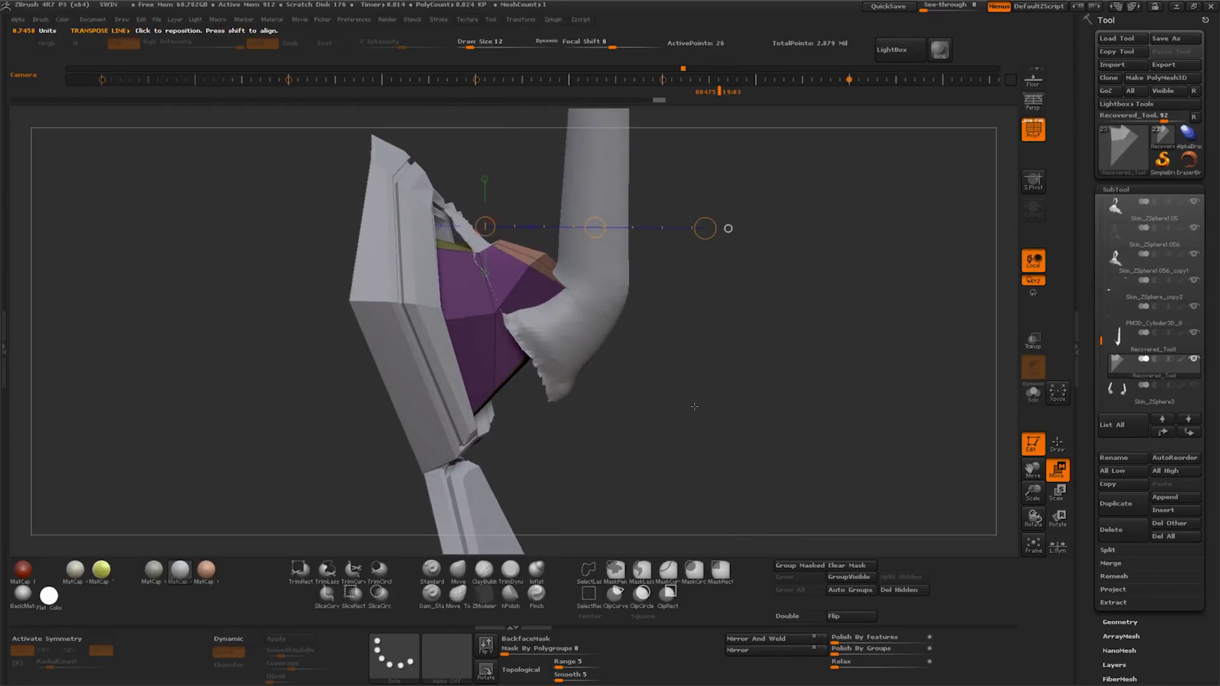
Enable X and Z symmetry on the tip piece with Recovered_Tool1 as the active part
{"action": "left_click", "coordinate": [108, 639]}
{"action": "mouse_move", "coordinate": [752, 427]}
{"action": "left_mouse_down"}
{"action": "mouse_move", "coordinate": [781, 432]}
{"action": "mouse_move", "coordinate": [737, 407]}
{"action": "mouse_move", "coordinate": [727, 437]}
{"action": "mouse_move", "coordinate": [553, 339]}
{"action": "left_mouse_up"}
{"action": "left_click", "coordinate": [1190, 335]}
Extrude a small box from a pink tip polygon with ZModeler and Ctrl-lasso mask the surrounding pink faces
{"action": "key", "text": "q"}
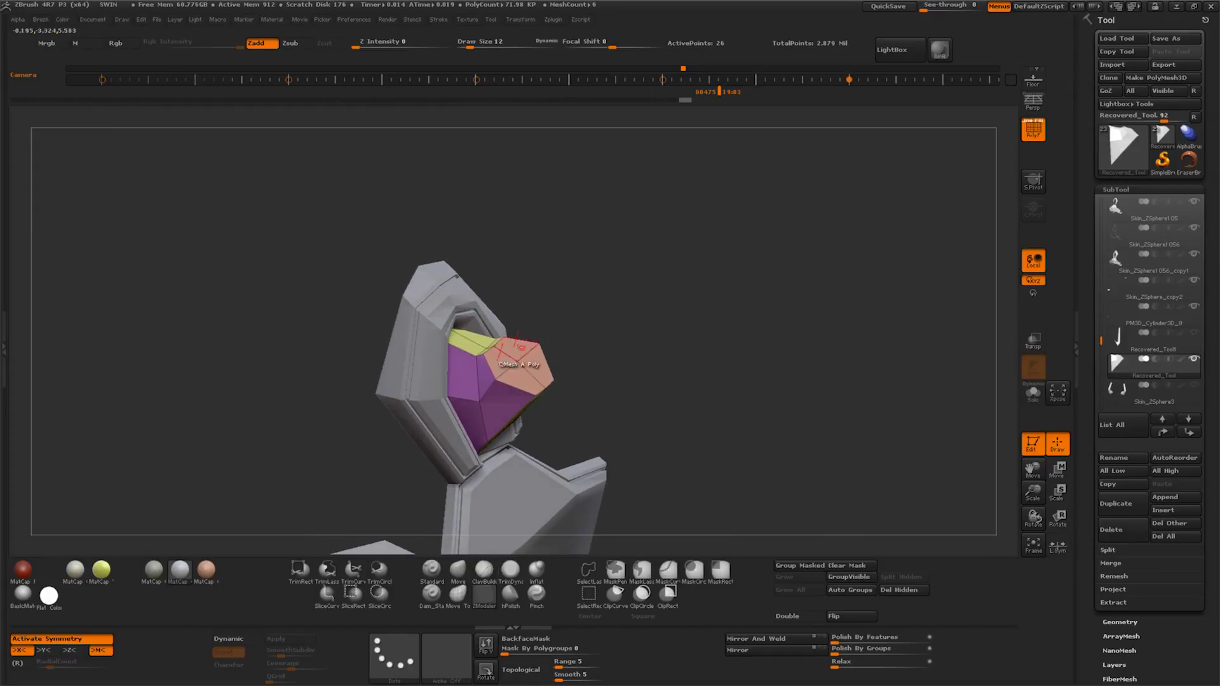
{"action": "mouse_move", "coordinate": [803, 441]}
{"action": "left_mouse_down"}
{"action": "mouse_move", "coordinate": [848, 473]}
{"action": "mouse_move", "coordinate": [829, 468]}
{"action": "left_mouse_up"}
{"action": "left_click_drag", "start_coordinate": [533, 410], "coordinate": [524, 376]}
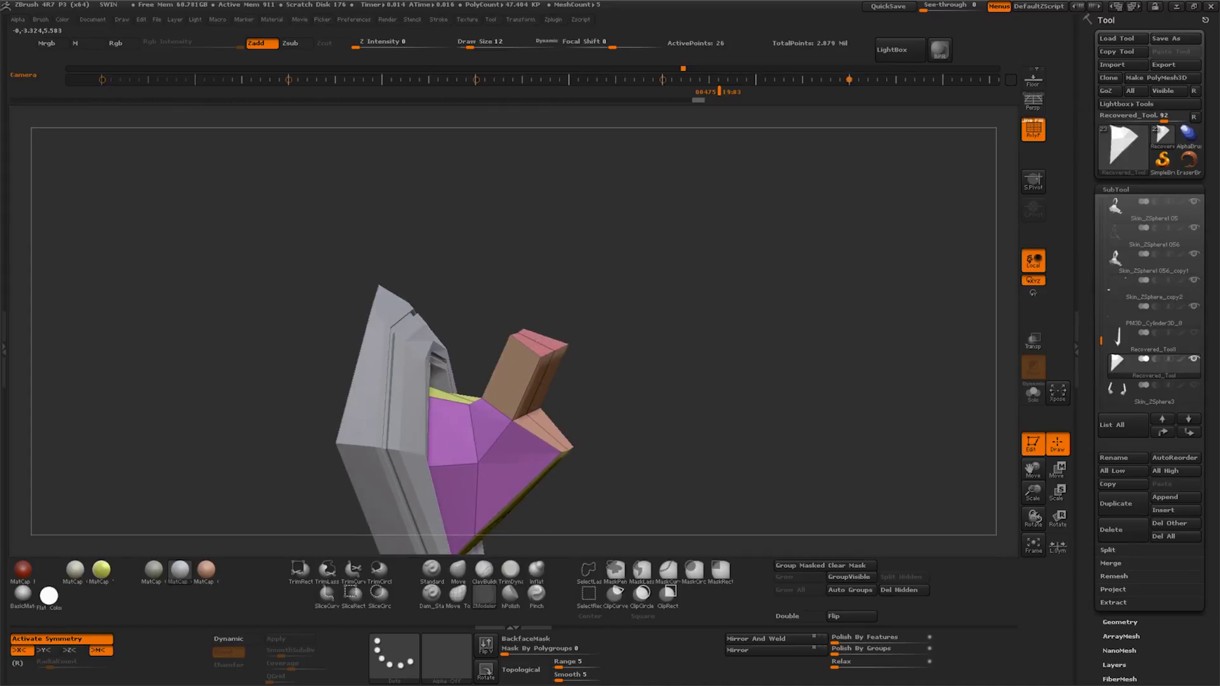
{"action": "left_click_drag", "start_coordinate": [629, 385], "coordinate": [686, 397]}
{"action": "left_click_drag", "start_coordinate": [563, 522], "coordinate": [553, 534], "text": "ctrl"}
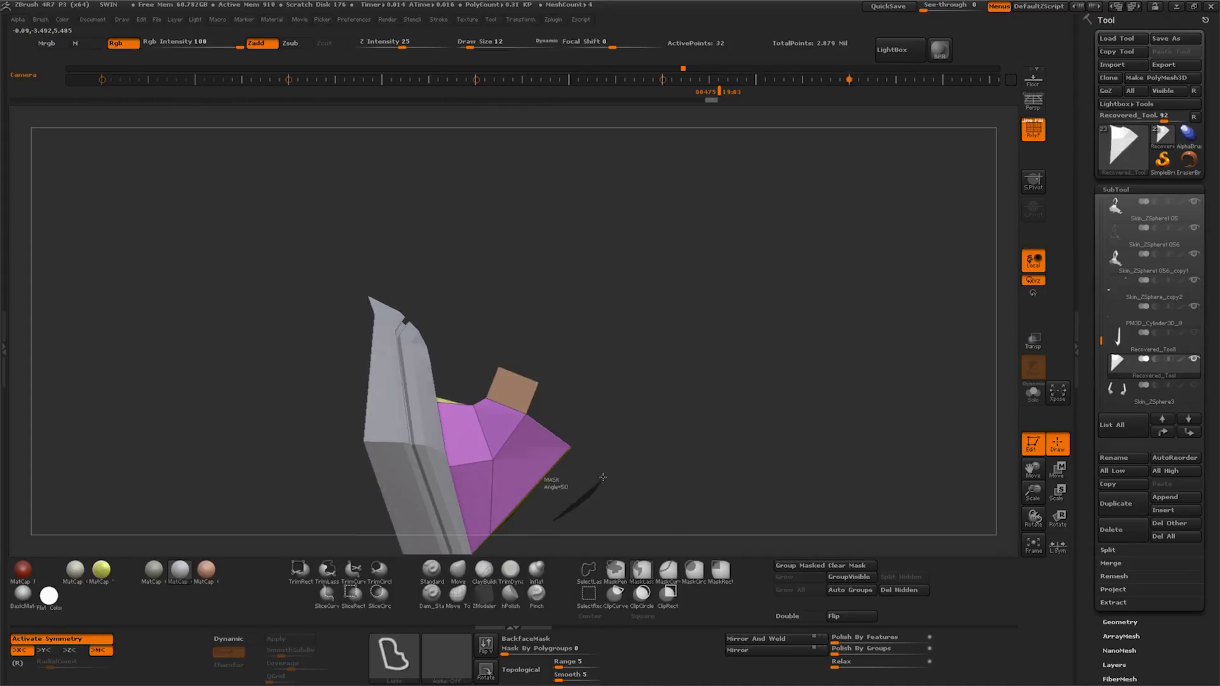
{"action": "left_click_drag", "start_coordinate": [1034, 492], "coordinate": [1066, 499]}
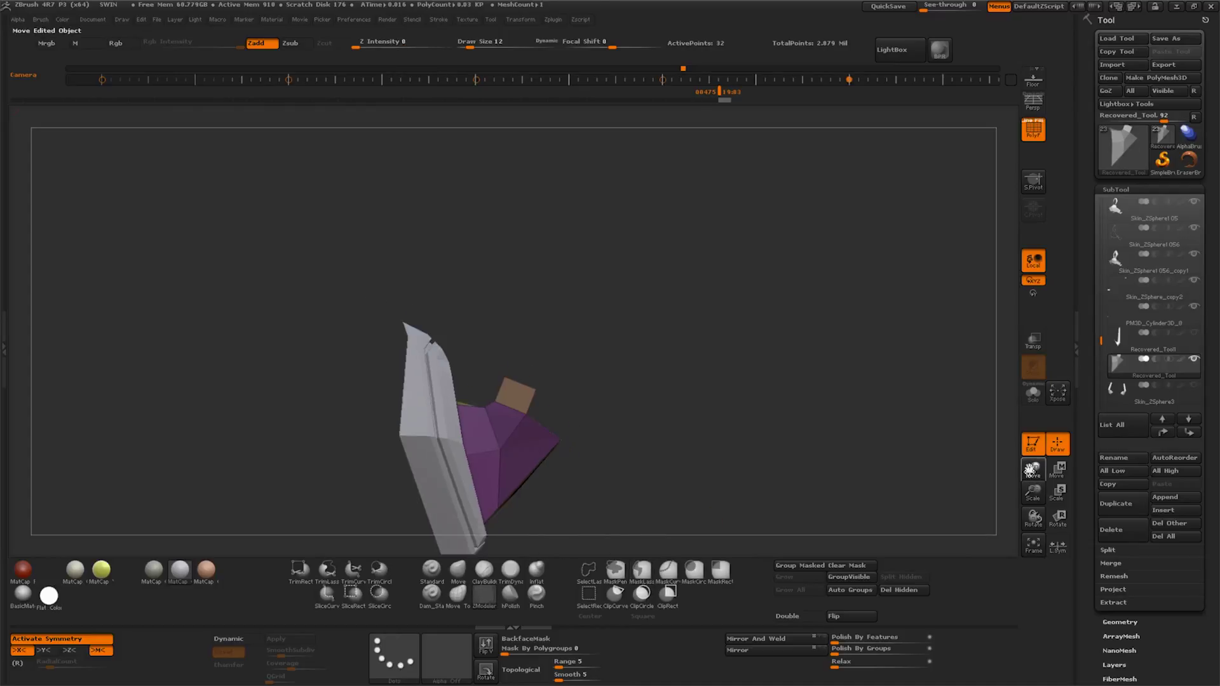
{"action": "left_click", "coordinate": [1058, 518]}
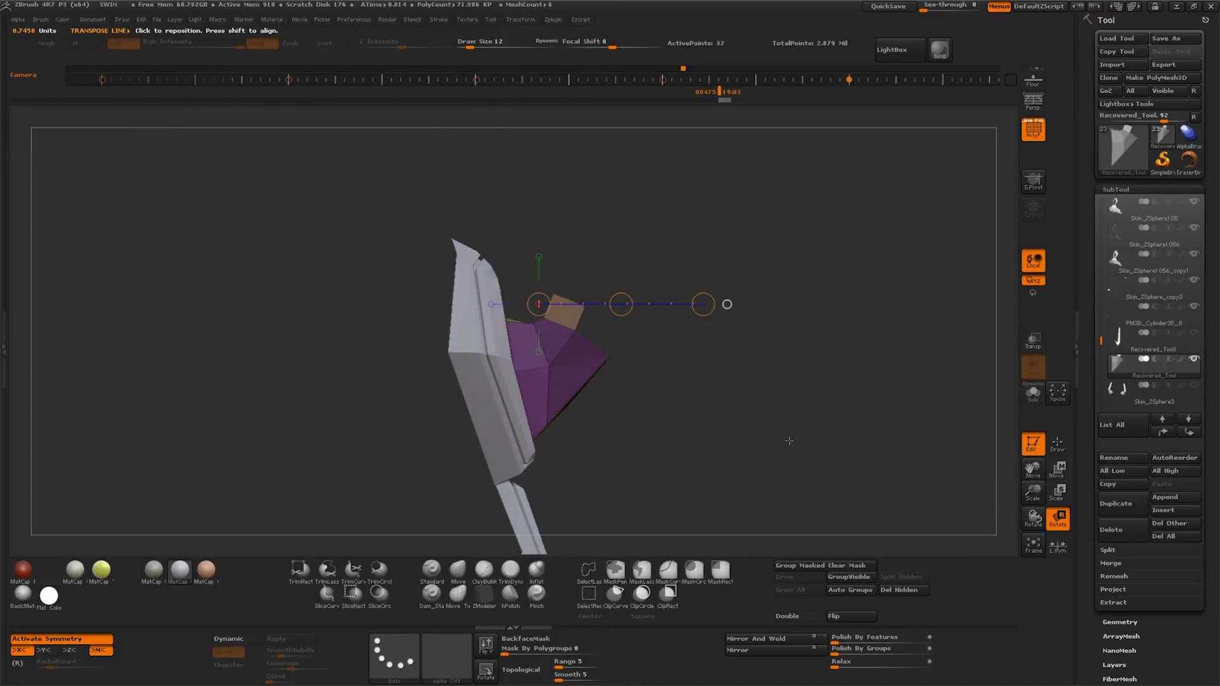
Rotate the unmasked block and pull it outward at an angle from the tip using transpose lines
{"action": "left_click_drag", "start_coordinate": [553, 295], "coordinate": [756, 294]}
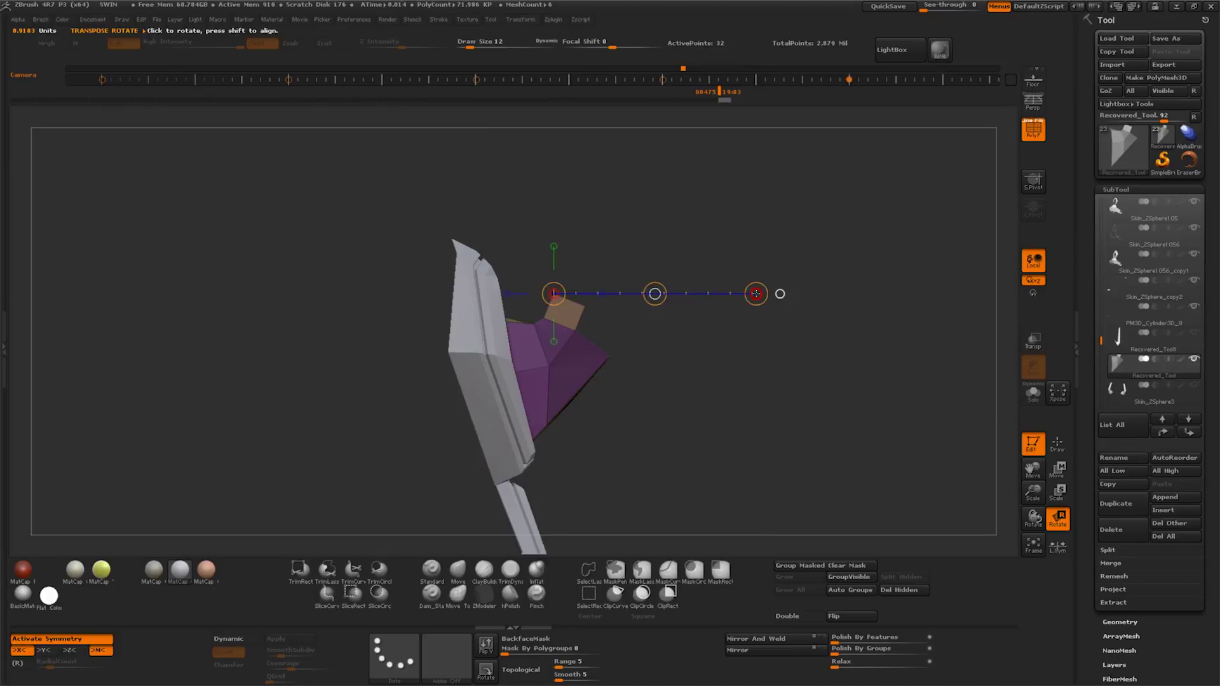
{"action": "left_click", "coordinate": [756, 287]}
{"action": "mouse_move", "coordinate": [559, 286]}
{"action": "left_mouse_down"}
{"action": "mouse_move", "coordinate": [880, 291]}
{"action": "mouse_move", "coordinate": [708, 373]}
{"action": "mouse_move", "coordinate": [710, 430]}
{"action": "mouse_move", "coordinate": [798, 413]}
{"action": "left_mouse_up"}
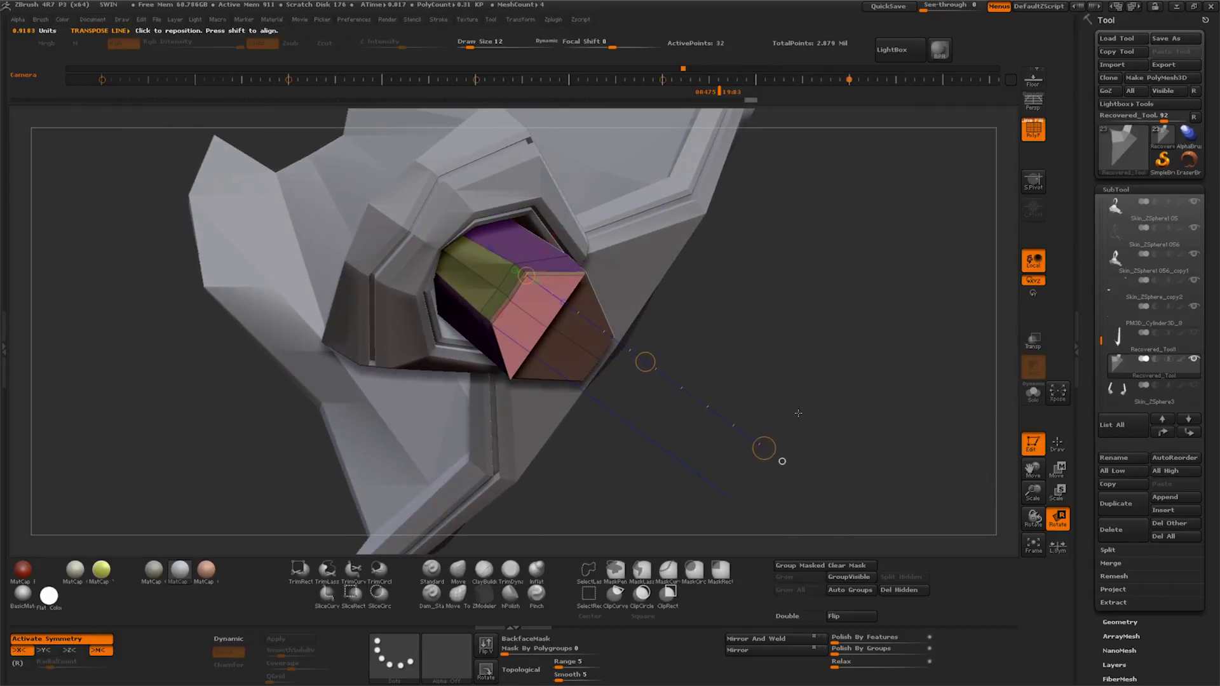
{"action": "left_click_drag", "start_coordinate": [799, 413], "coordinate": [794, 413], "text": "shift"}
{"action": "left_click_drag", "start_coordinate": [542, 294], "coordinate": [543, 450]}
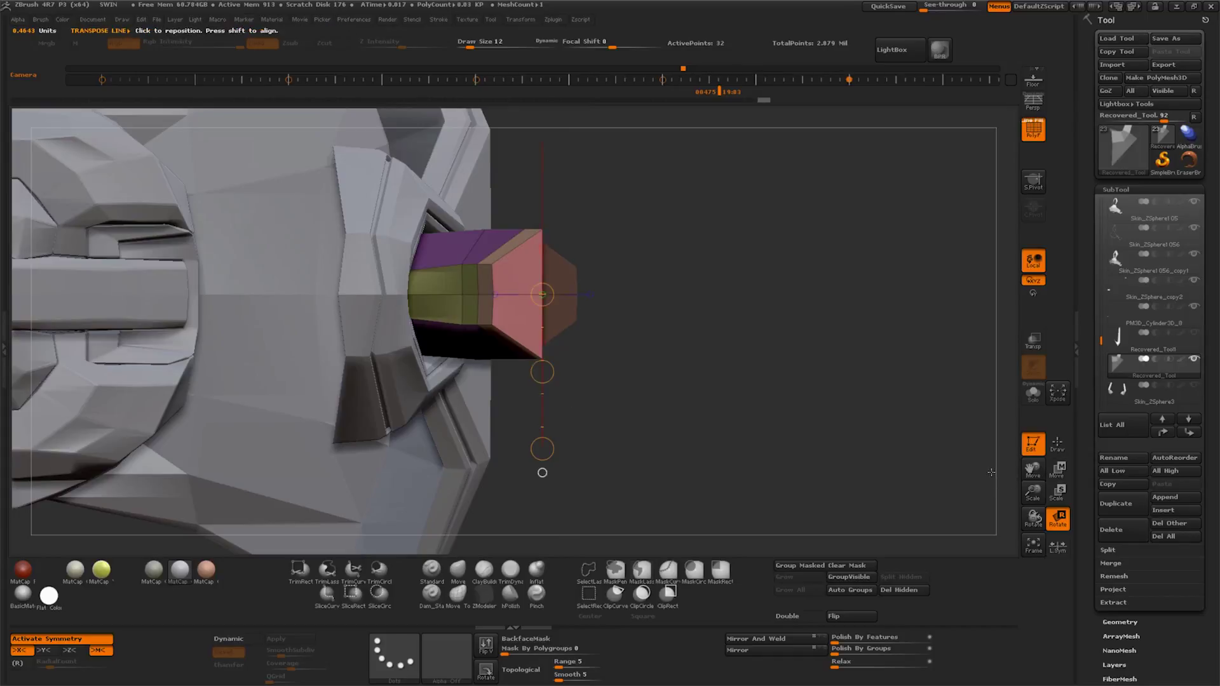
{"action": "left_click", "coordinate": [1062, 473]}
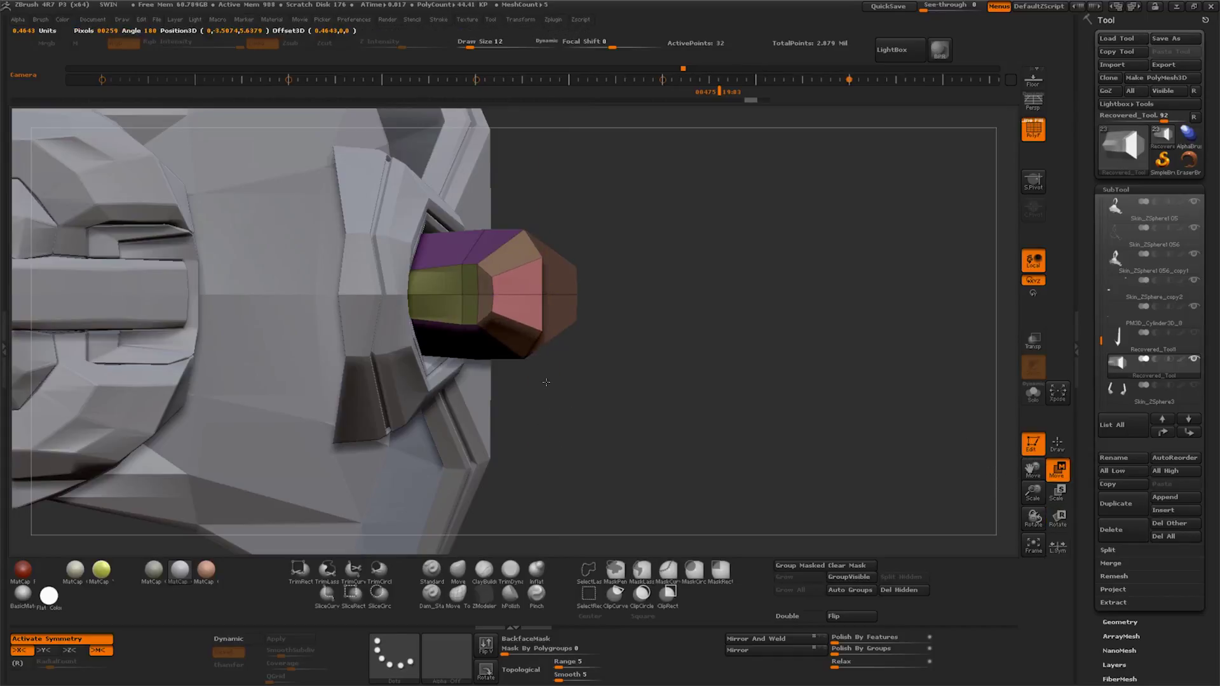
{"action": "left_click_drag", "start_coordinate": [467, 362], "coordinate": [545, 398], "text": "ctrl"}
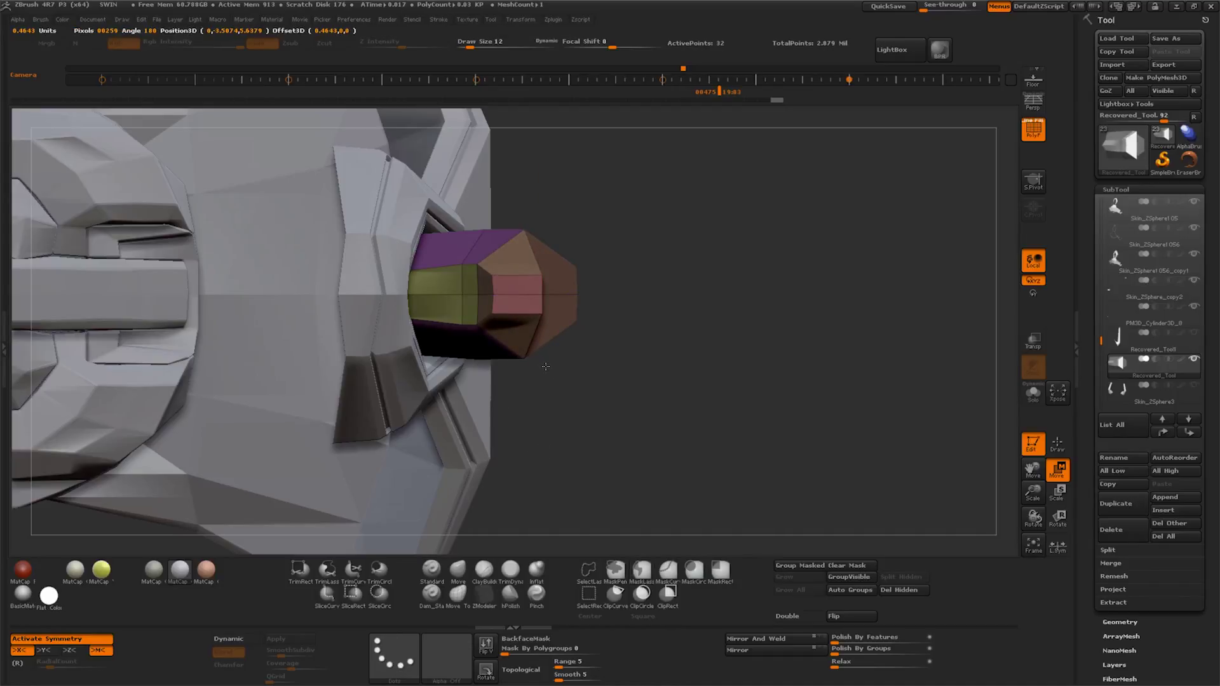
Snap to a straight front view and draw a ClipCurve cut line across the tip
{"action": "left_click_drag", "start_coordinate": [545, 364], "coordinate": [710, 297]}
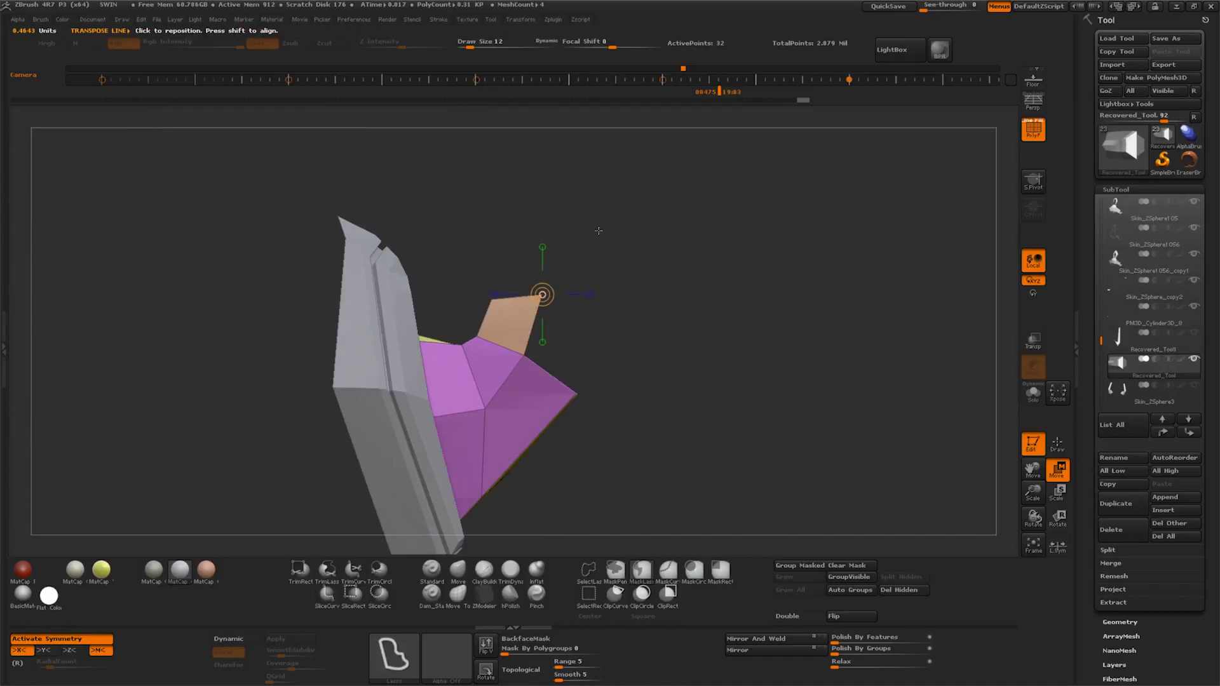
{"action": "left_click_drag", "start_coordinate": [705, 333], "coordinate": [558, 361], "text": "shift"}
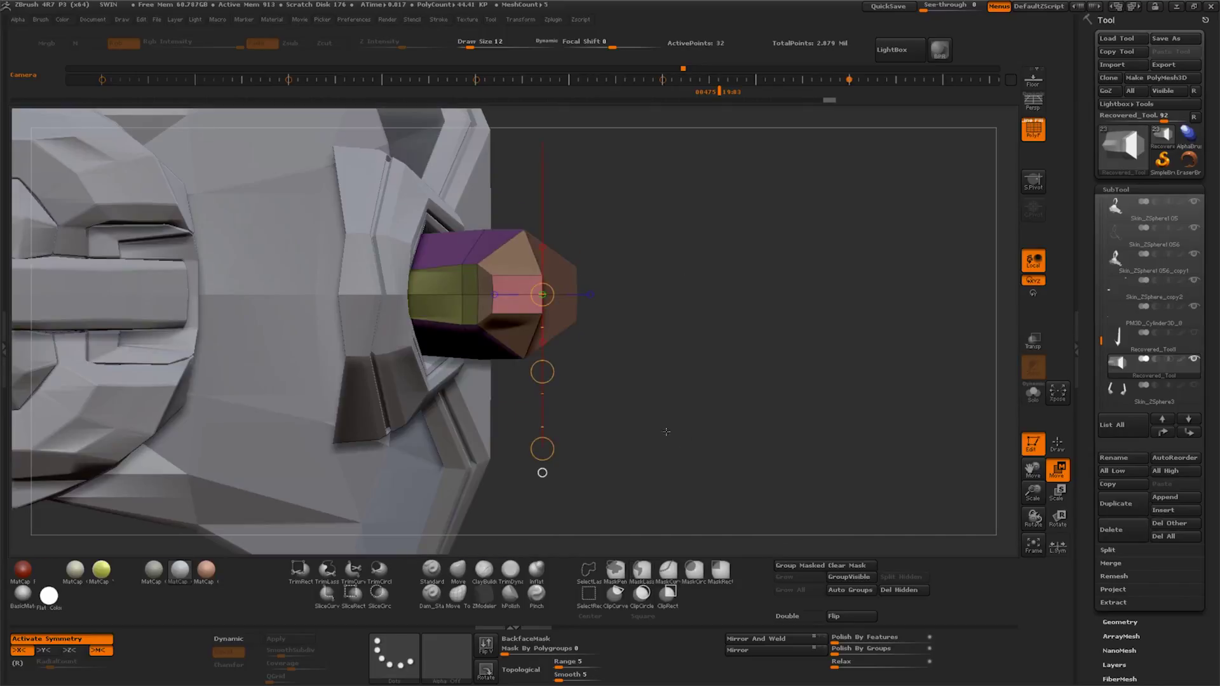
{"action": "left_click_drag", "start_coordinate": [540, 368], "coordinate": [540, 450]}
{"action": "mouse_move", "coordinate": [632, 427]}
{"action": "left_mouse_down"}
{"action": "mouse_move", "coordinate": [703, 363]}
{"action": "mouse_move", "coordinate": [667, 397]}
{"action": "left_mouse_up"}
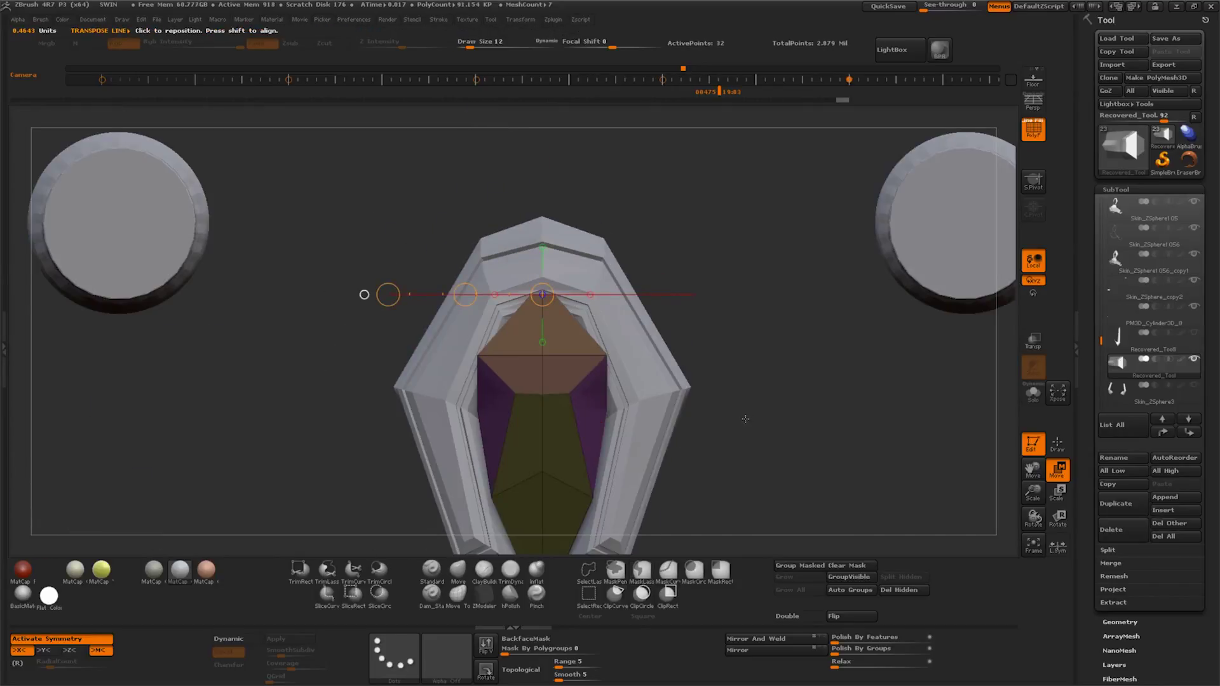
{"action": "mouse_move", "coordinate": [366, 208]}
{"action": "left_mouse_down", "text": "ctrl+shift"}
{"action": "mouse_move", "coordinate": [729, 298]}
{"action": "mouse_move", "coordinate": [748, 413]}
{"action": "left_mouse_up", "text": "ctrl+shift"}
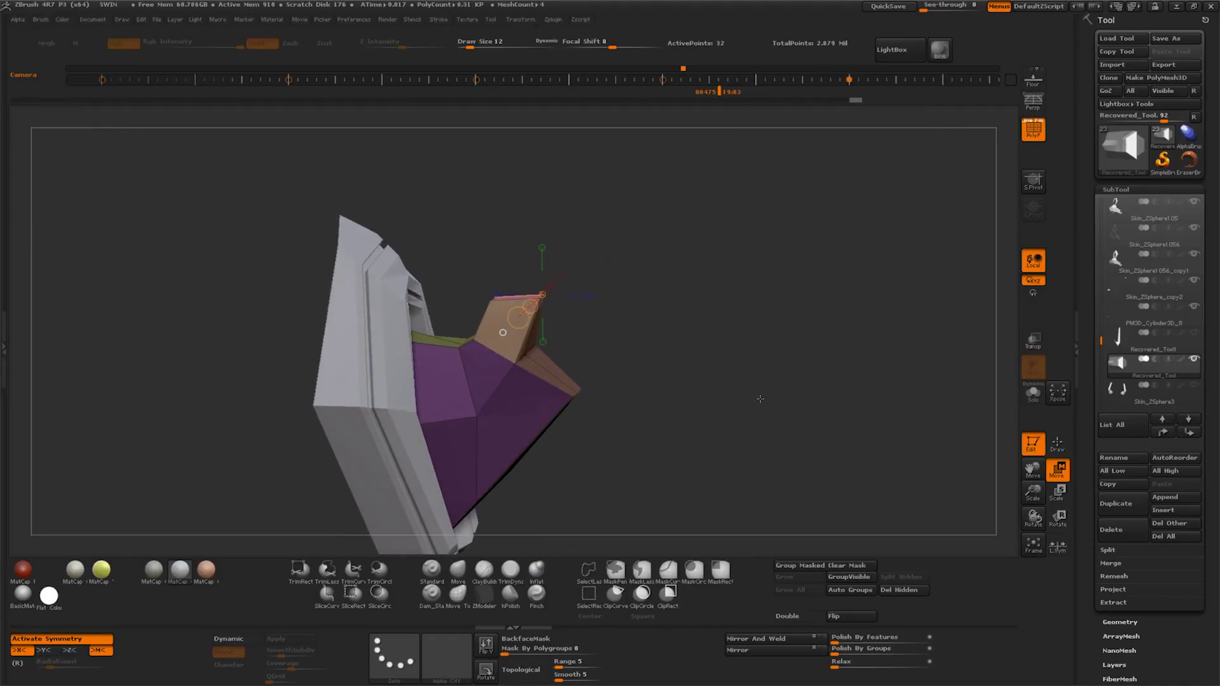
Extrude the brown tip polygon into a larger bulge with X symmetry restored
{"action": "left_click", "coordinate": [485, 598]}
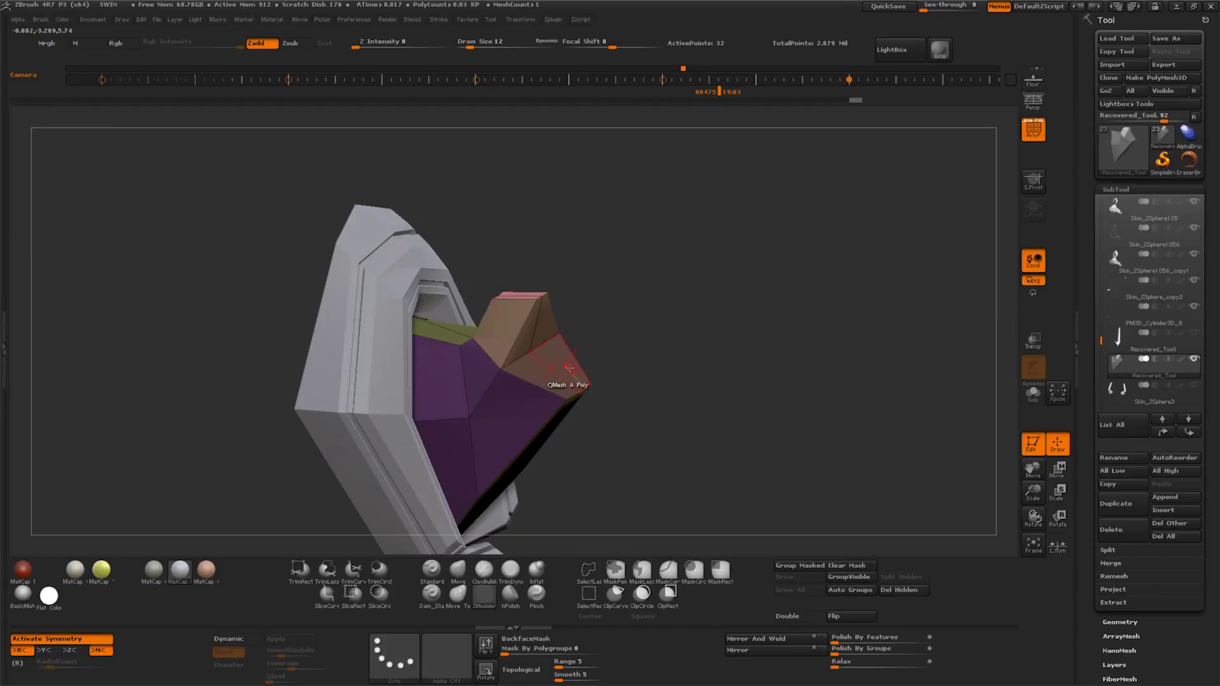
{"action": "left_click_drag", "start_coordinate": [565, 364], "coordinate": [400, 483]}
{"action": "key", "text": "x"}
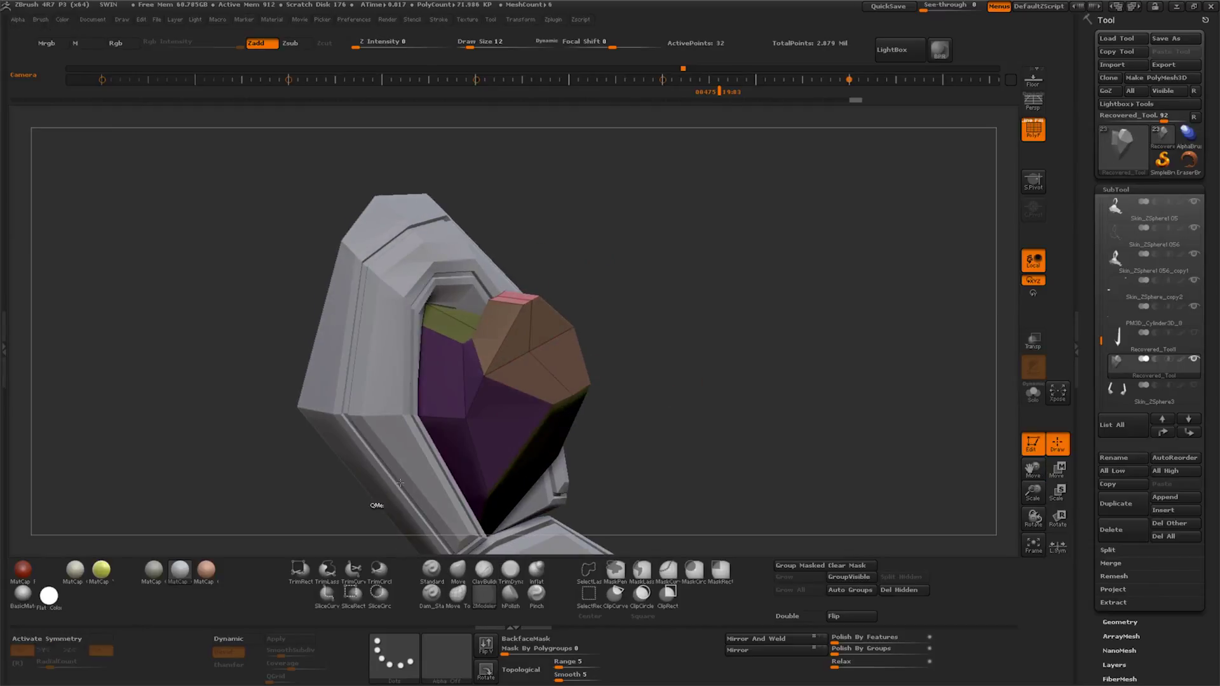
{"action": "left_click", "coordinate": [108, 640]}
{"action": "left_click_drag", "start_coordinate": [610, 381], "coordinate": [691, 382]}
{"action": "mouse_move", "coordinate": [563, 358]}
{"action": "left_mouse_down"}
{"action": "mouse_move", "coordinate": [581, 352]}
{"action": "mouse_move", "coordinate": [568, 368]}
{"action": "left_mouse_up"}
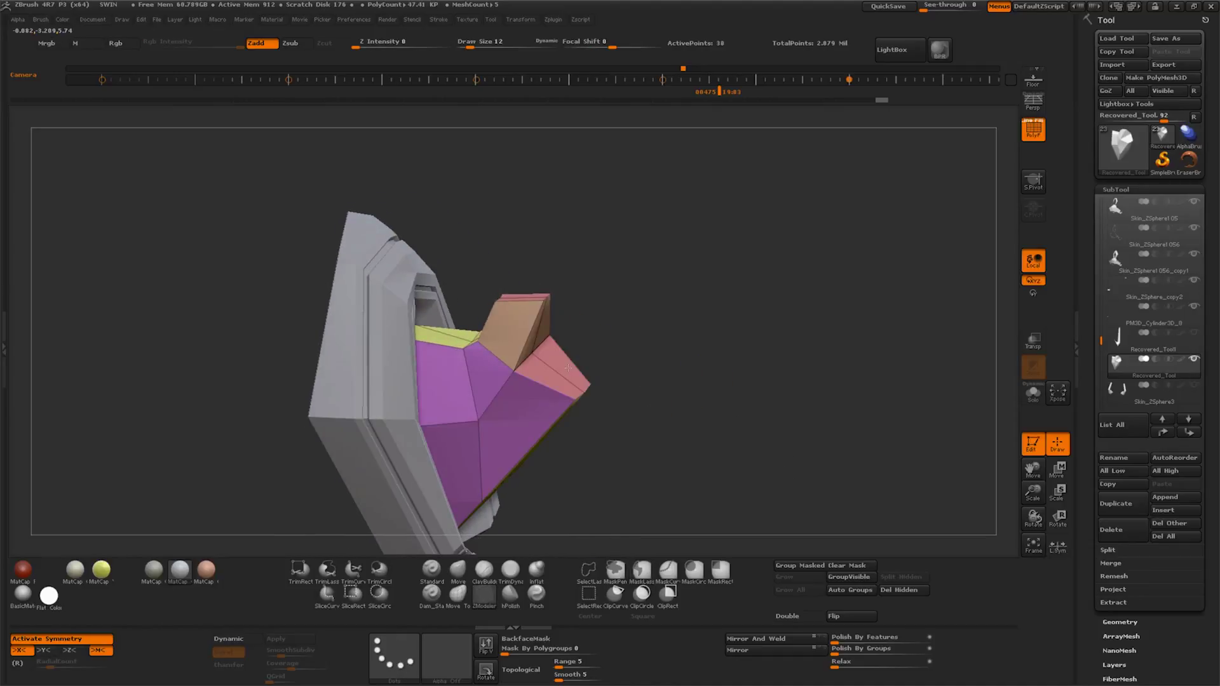
{"action": "key", "text": "ctrl+z"}
Set QMesh to No Alignment, No Attraction and Flat Inner target, and extrude the inner faces outward
{"action": "key", "text": "space"}
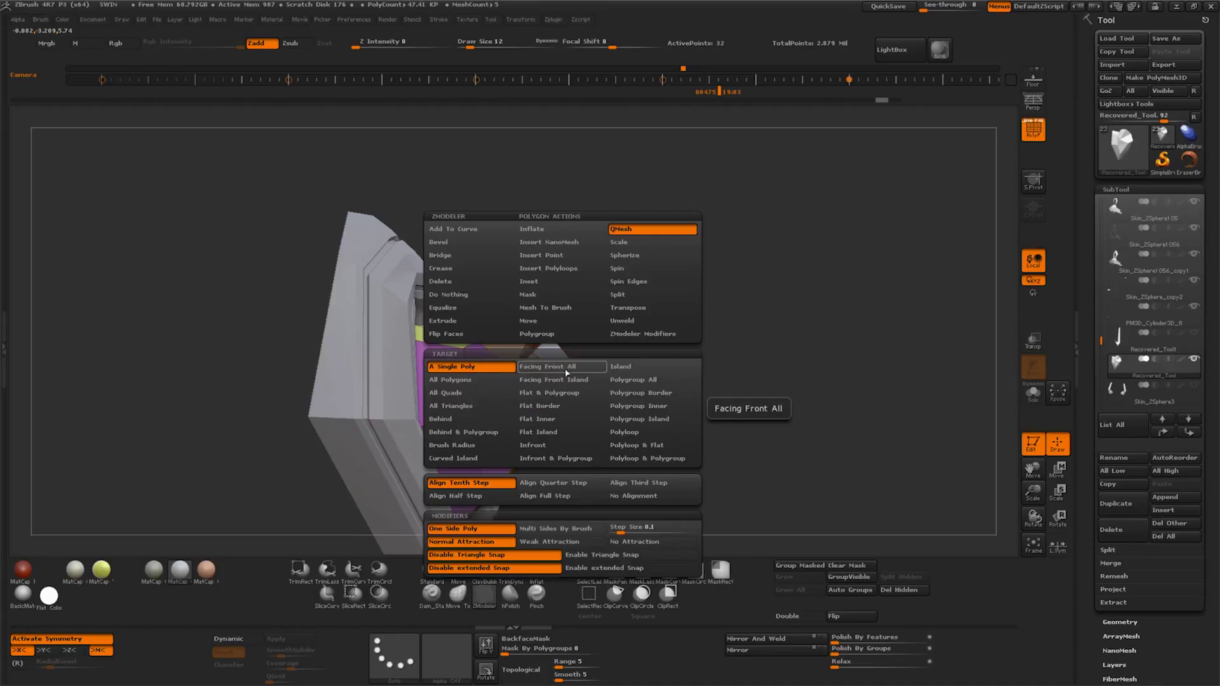
{"action": "left_click", "coordinate": [635, 495]}
{"action": "left_click", "coordinate": [634, 541]}
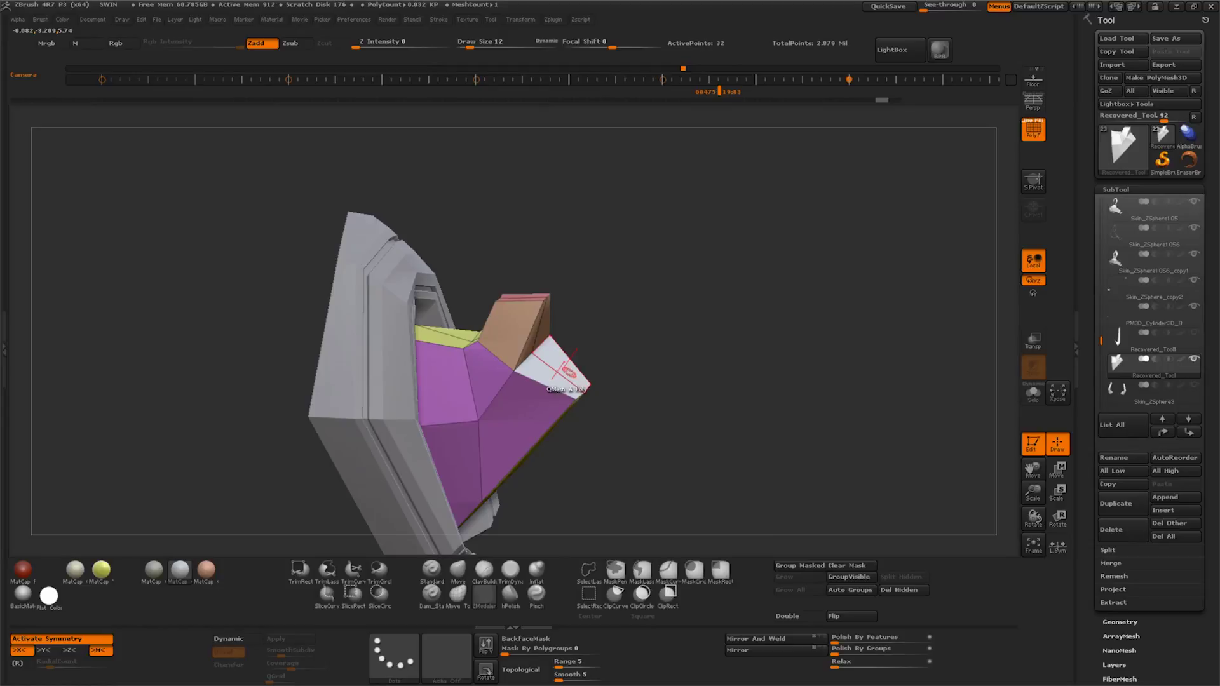
{"action": "key", "text": "space"}
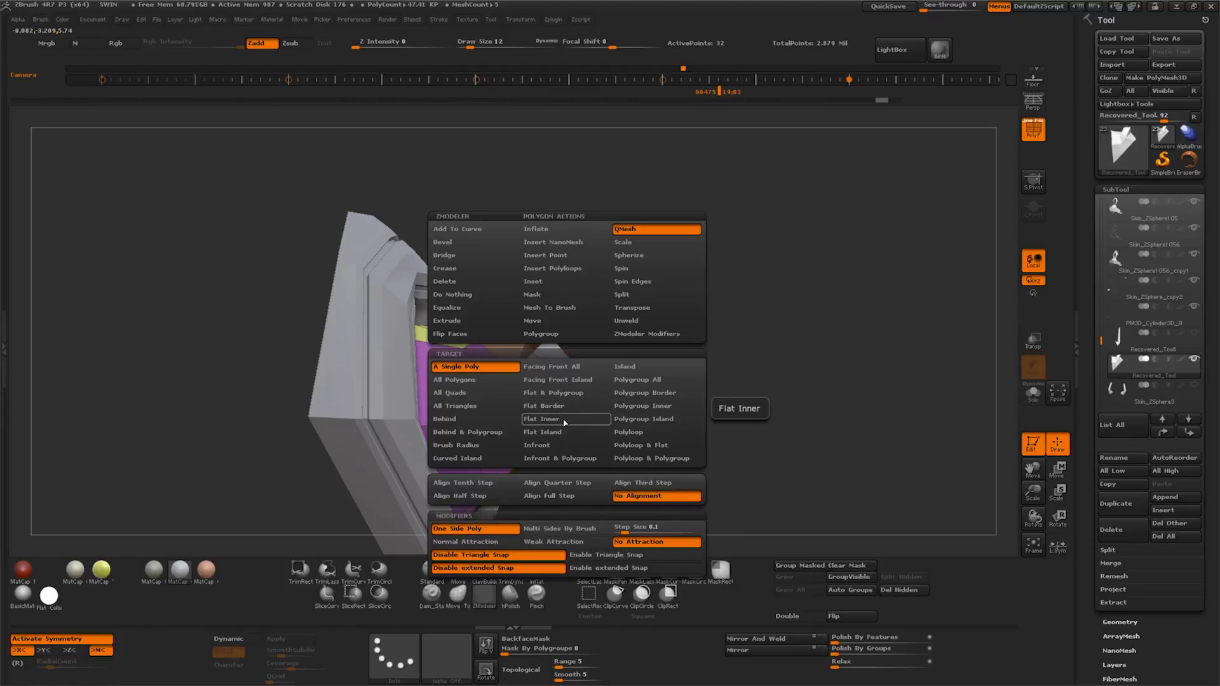
{"action": "left_click", "coordinate": [564, 420]}
{"action": "mouse_move", "coordinate": [553, 356]}
{"action": "left_mouse_down"}
{"action": "mouse_move", "coordinate": [611, 332]}
{"action": "mouse_move", "coordinate": [790, 354]}
{"action": "left_mouse_up"}
Mask part of the tip and stretch the new segment outward with Move, tapering its end
{"action": "left_click_drag", "start_coordinate": [704, 255], "coordinate": [566, 299], "text": "ctrl"}
{"action": "mouse_move", "coordinate": [776, 373]}
{"action": "left_mouse_down"}
{"action": "mouse_move", "coordinate": [724, 454]}
{"action": "mouse_move", "coordinate": [823, 472]}
{"action": "left_mouse_up"}
{"action": "key", "text": "w"}
{"action": "mouse_move", "coordinate": [622, 404]}
{"action": "left_mouse_down"}
{"action": "mouse_move", "coordinate": [622, 510]}
{"action": "mouse_move", "coordinate": [628, 451]}
{"action": "left_mouse_up"}
{"action": "left_click_drag", "start_coordinate": [621, 504], "coordinate": [635, 407]}
{"action": "key", "text": "ctrl+z"}
{"action": "left_click_drag", "start_coordinate": [621, 504], "coordinate": [698, 368]}
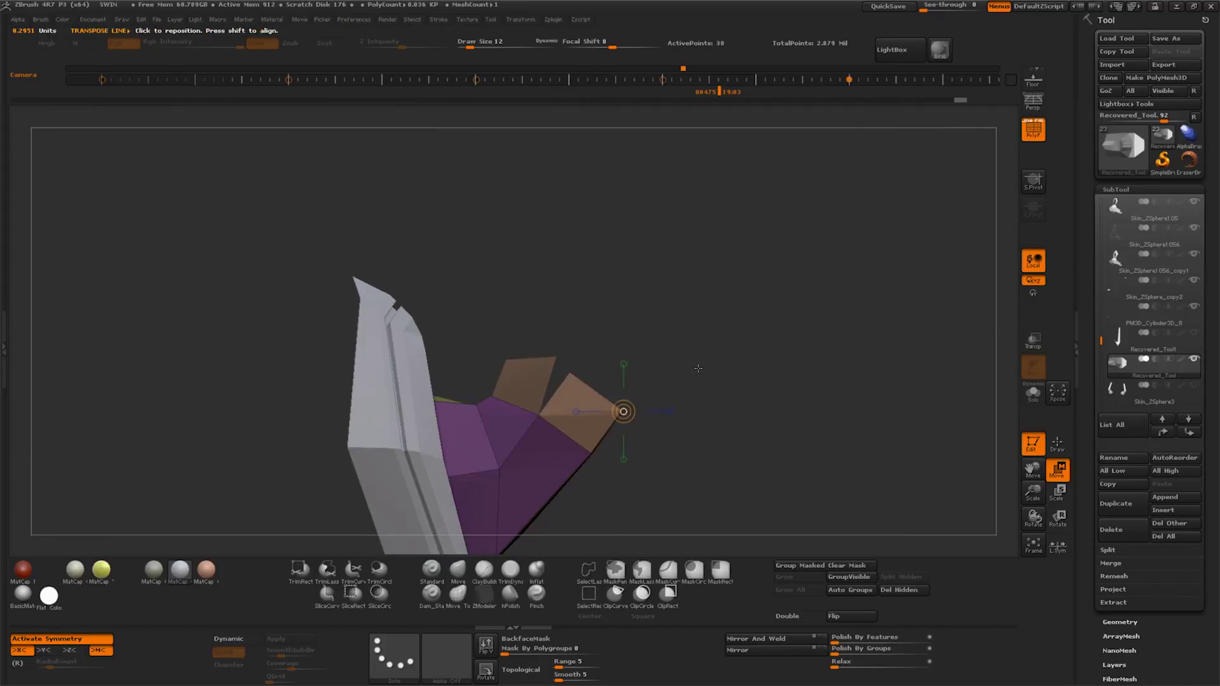
Clear and reset the tip mask, then ClipCurve-cut both brown tip blocks flat at their ends
{"action": "left_click", "coordinate": [747, 395], "text": "ctrl"}
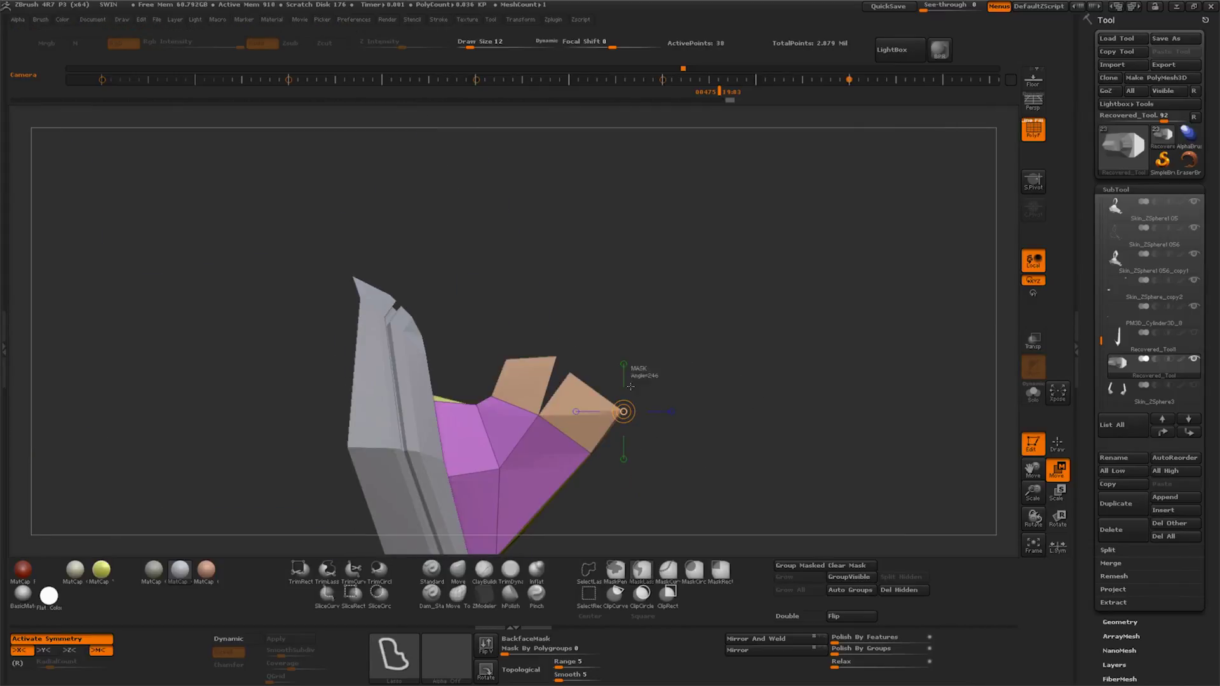
{"action": "left_click_drag", "start_coordinate": [623, 412], "coordinate": [745, 412]}
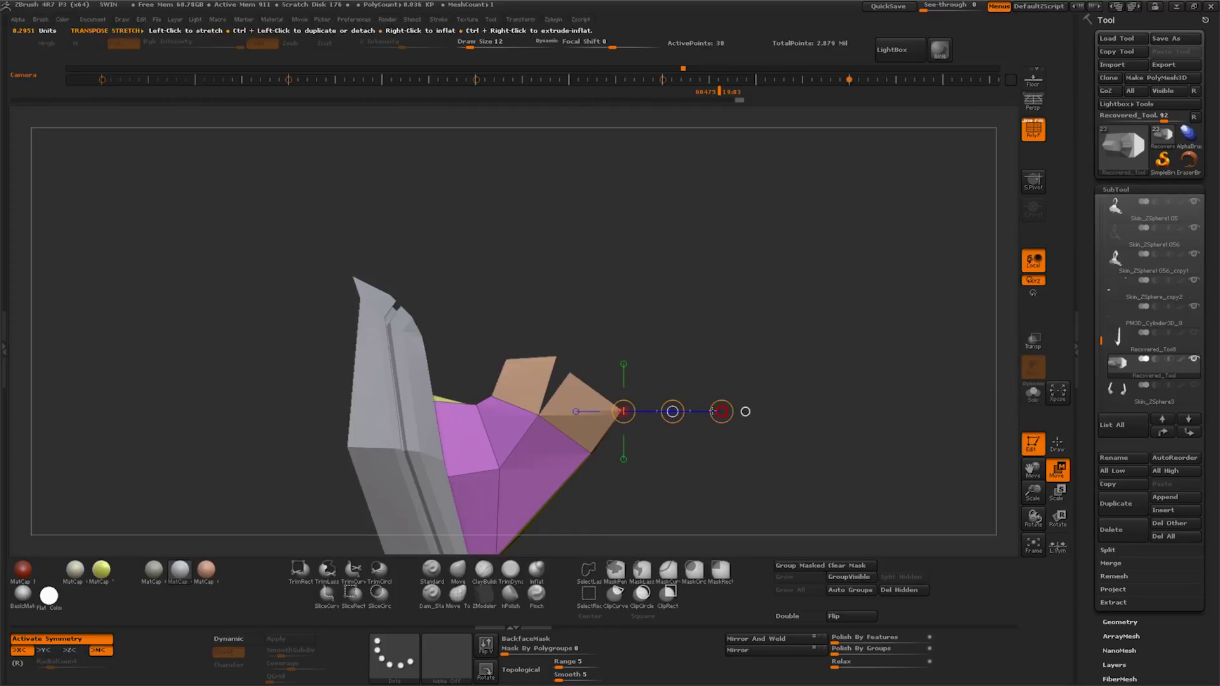
{"action": "left_click", "coordinate": [738, 473], "text": "ctrl"}
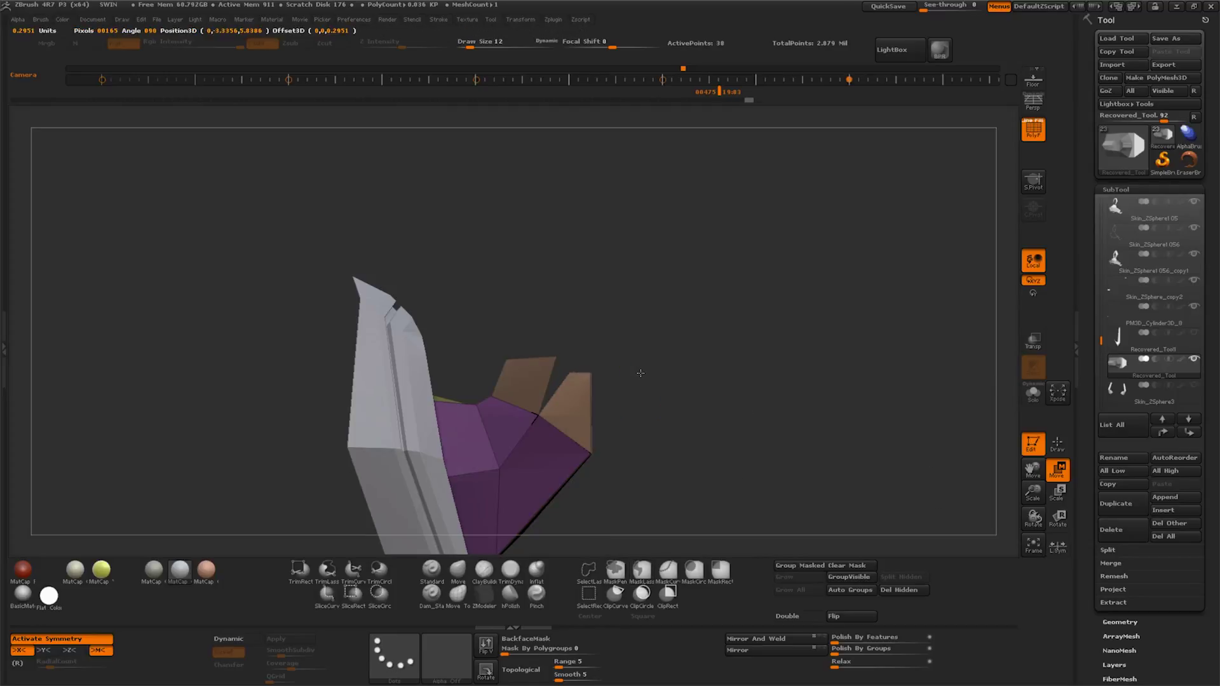
{"action": "left_click", "coordinate": [713, 457], "text": "ctrl"}
{"action": "left_click_drag", "start_coordinate": [564, 368], "coordinate": [794, 372], "text": "ctrl"}
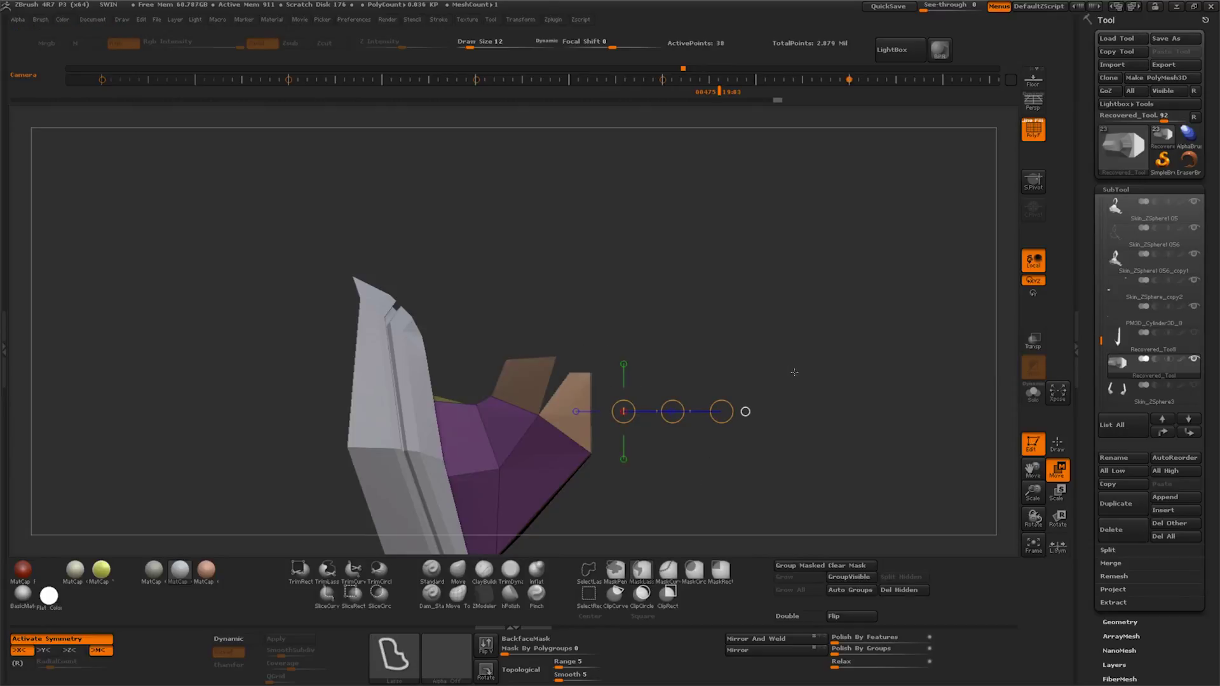
{"action": "mouse_move", "coordinate": [533, 328]}
{"action": "left_mouse_down", "text": "ctrl+shift"}
{"action": "mouse_move", "coordinate": [755, 368]}
{"action": "mouse_move", "coordinate": [782, 474]}
{"action": "mouse_move", "coordinate": [799, 422]}
{"action": "left_mouse_up", "text": "ctrl+shift"}
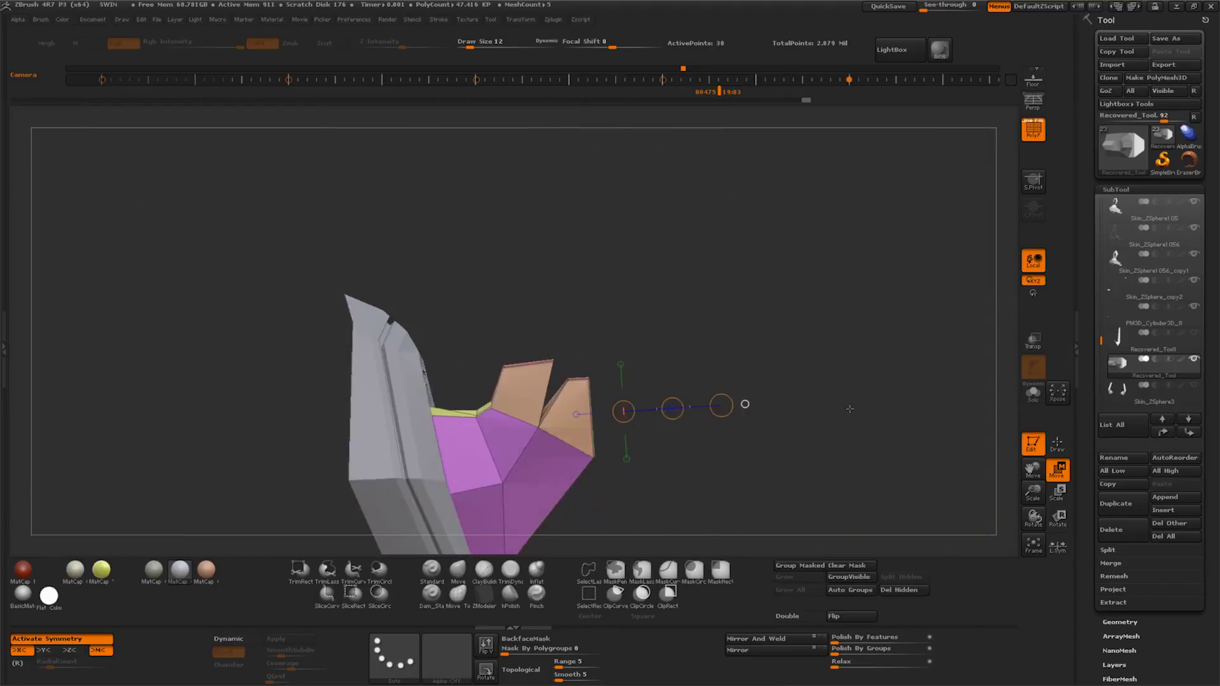
{"action": "mouse_move", "coordinate": [1034, 492]}
{"action": "left_mouse_down"}
{"action": "mouse_move", "coordinate": [1011, 494]}
{"action": "mouse_move", "coordinate": [1055, 496]}
{"action": "left_mouse_up"}
{"action": "mouse_move", "coordinate": [731, 445]}
{"action": "left_mouse_down"}
{"action": "mouse_move", "coordinate": [749, 464]}
{"action": "mouse_move", "coordinate": [728, 419]}
{"action": "left_mouse_up"}
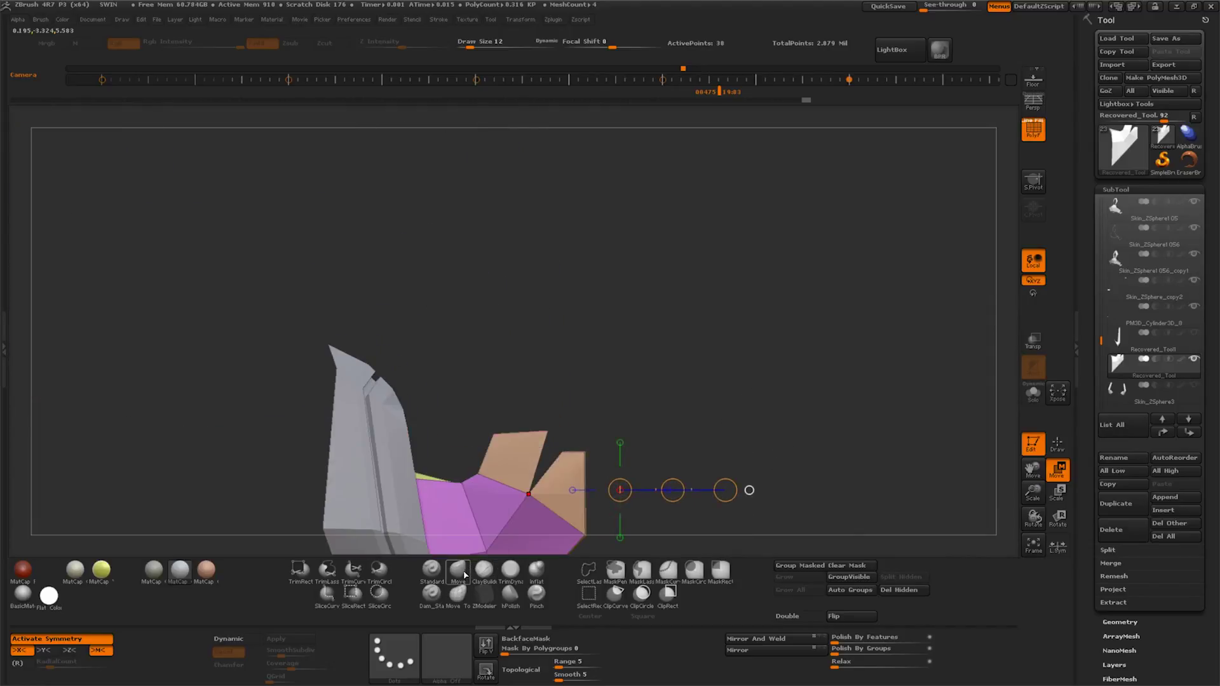
{"action": "left_click_drag", "start_coordinate": [731, 471], "coordinate": [737, 437]}
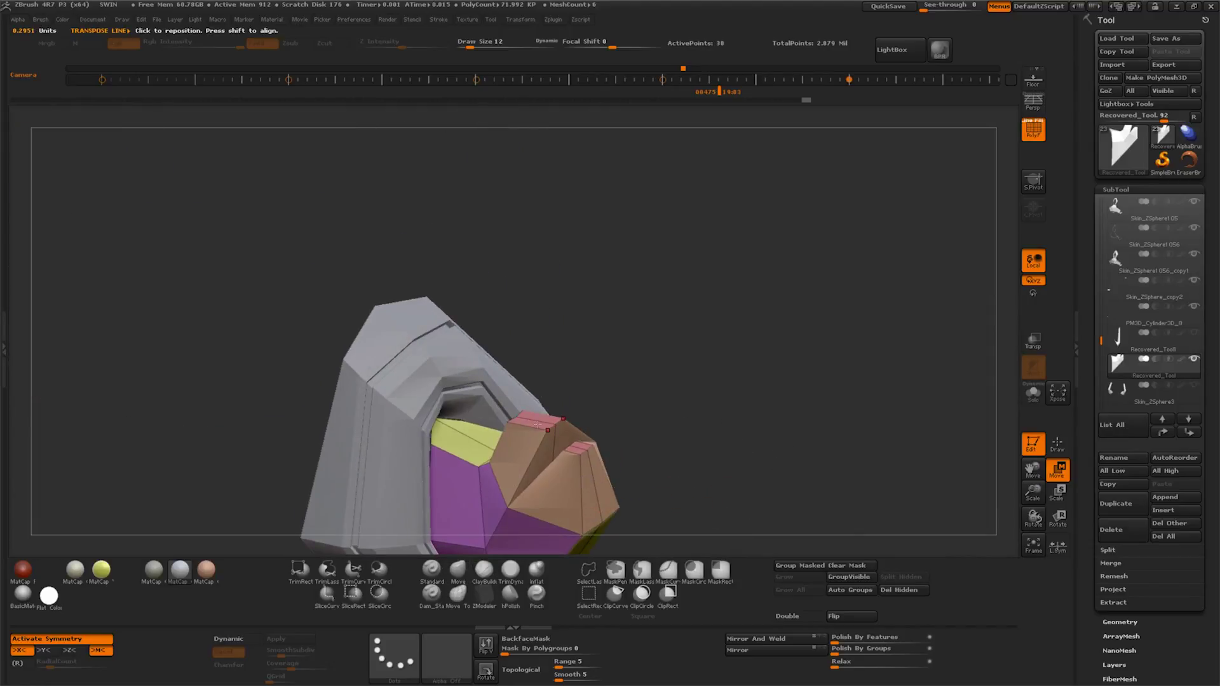
Clip the model flat, extrude the tan top face into a tall column, and unhide Recovered_Tool1
{"action": "key", "text": "q"}
{"action": "left_click_drag", "start_coordinate": [450, 439], "coordinate": [613, 437], "text": "ctrl+shift"}
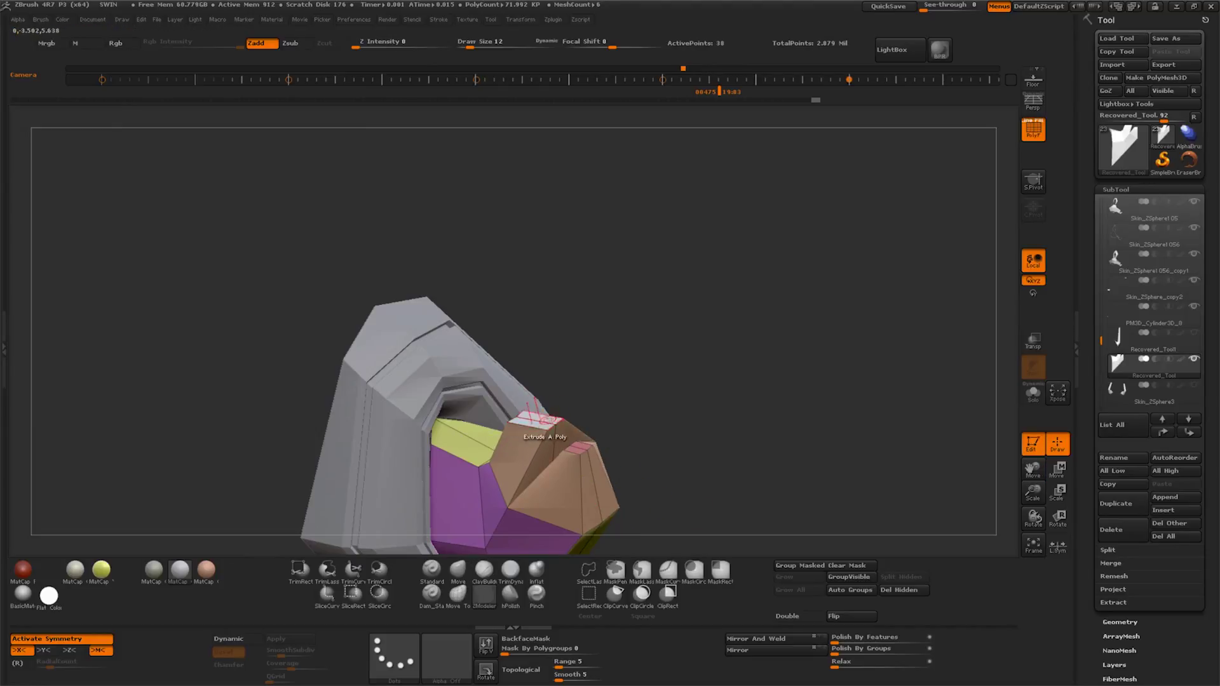
{"action": "left_click_drag", "start_coordinate": [722, 386], "coordinate": [725, 455]}
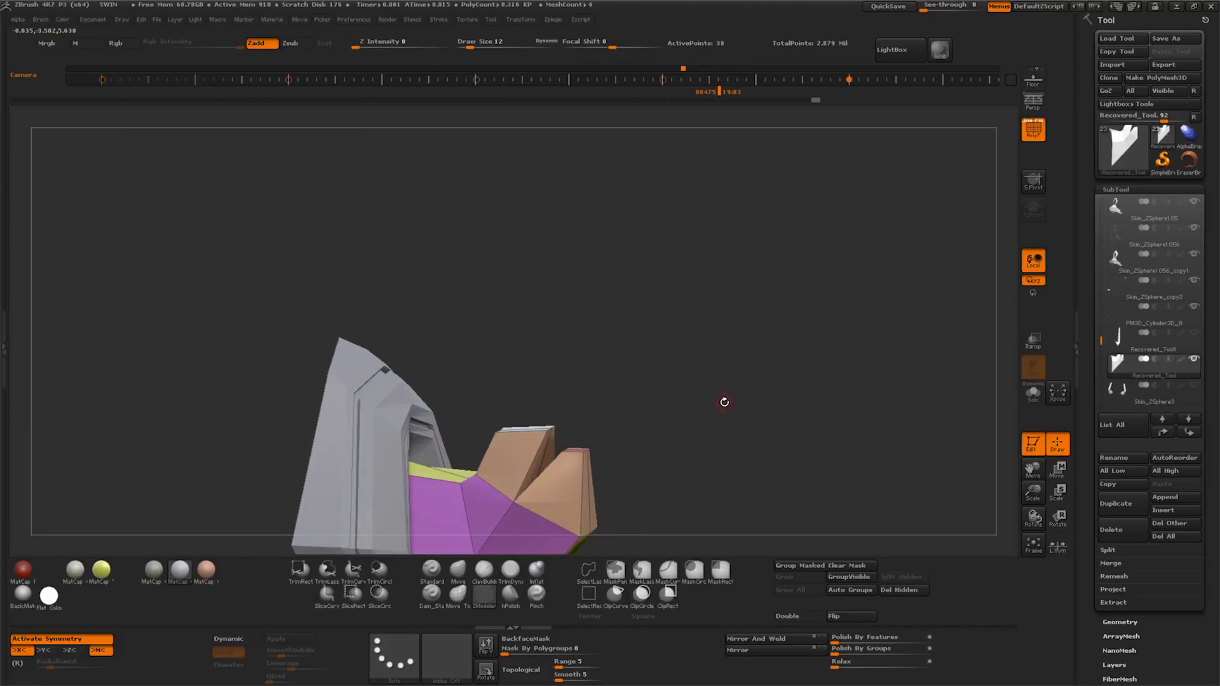
{"action": "left_click_drag", "start_coordinate": [687, 474], "coordinate": [659, 417]}
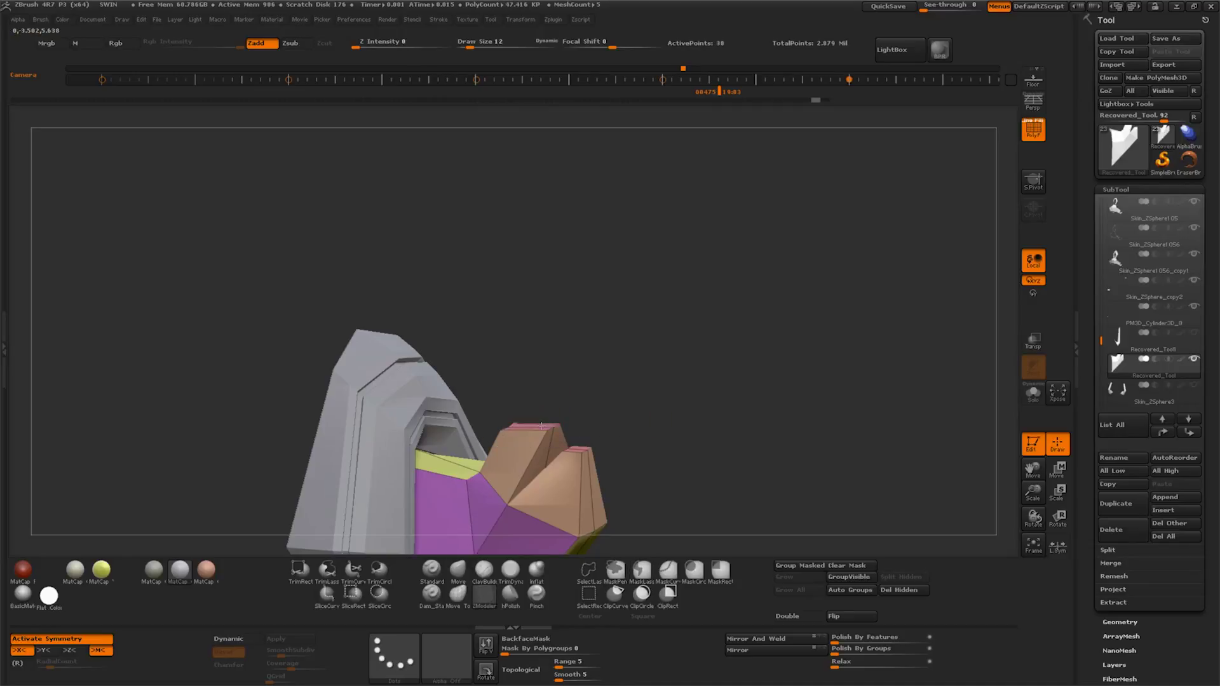
{"action": "left_click_drag", "start_coordinate": [542, 424], "coordinate": [542, 131]}
{"action": "left_click_drag", "start_coordinate": [1033, 518], "coordinate": [818, 438]}
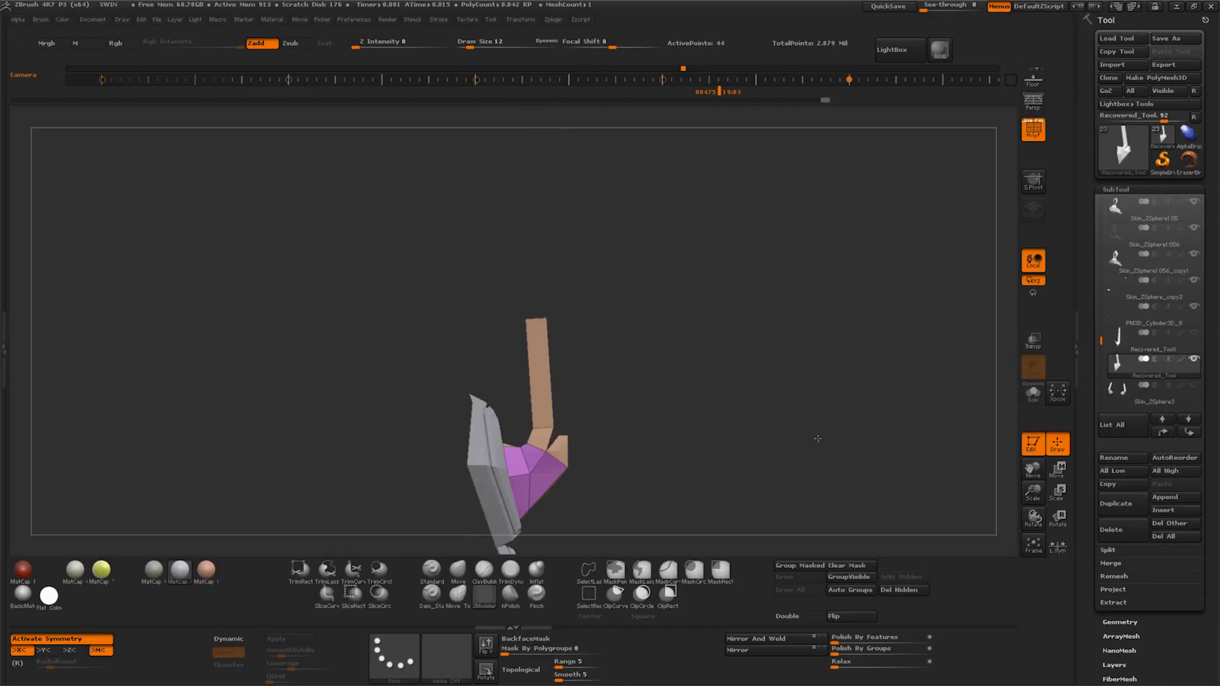
{"action": "left_click", "coordinate": [1193, 333]}
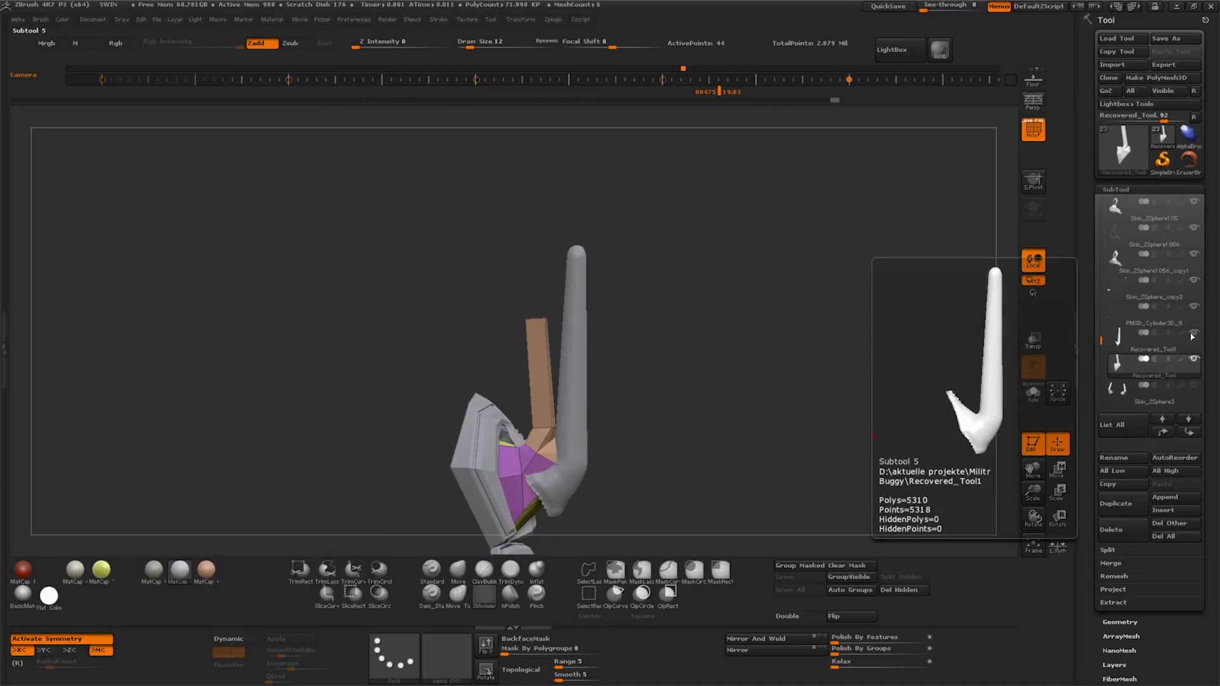
Lasso-mask the model and stretch the brown column upward with Move until it nearly matches the grey post
{"action": "left_click", "coordinate": [715, 381], "text": "ctrl"}
{"action": "left_click", "coordinate": [744, 395], "text": "ctrl"}
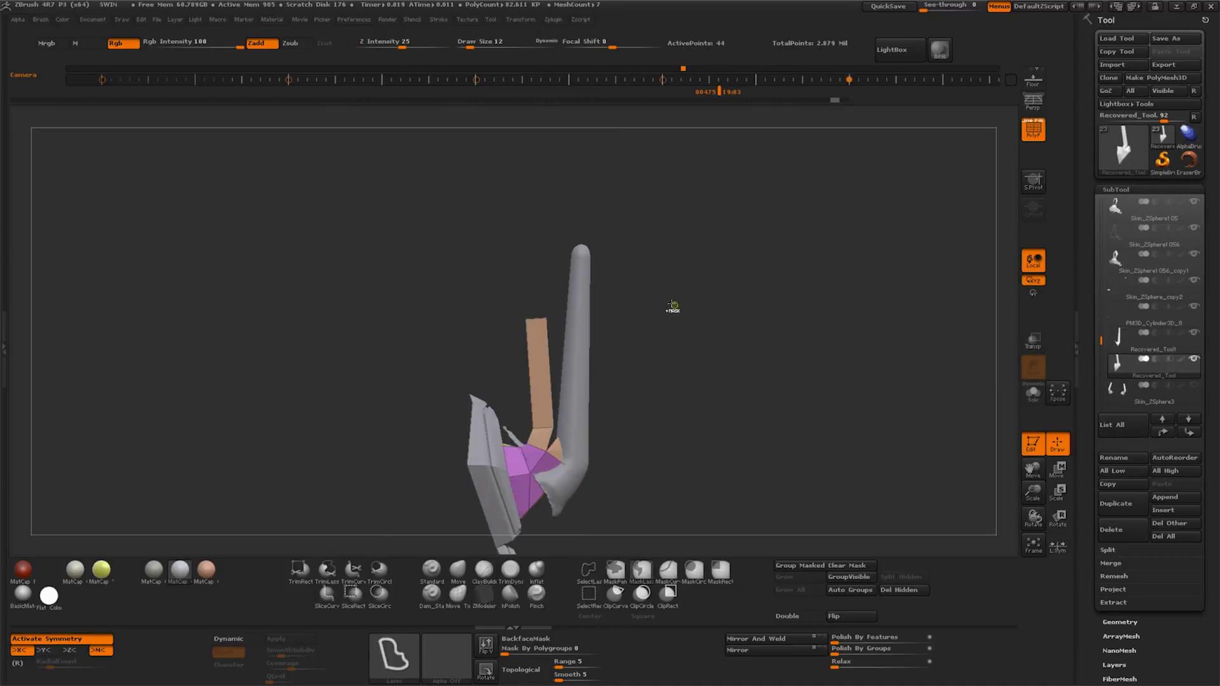
{"action": "left_click_drag", "start_coordinate": [1160, 625], "coordinate": [1160, 422]}
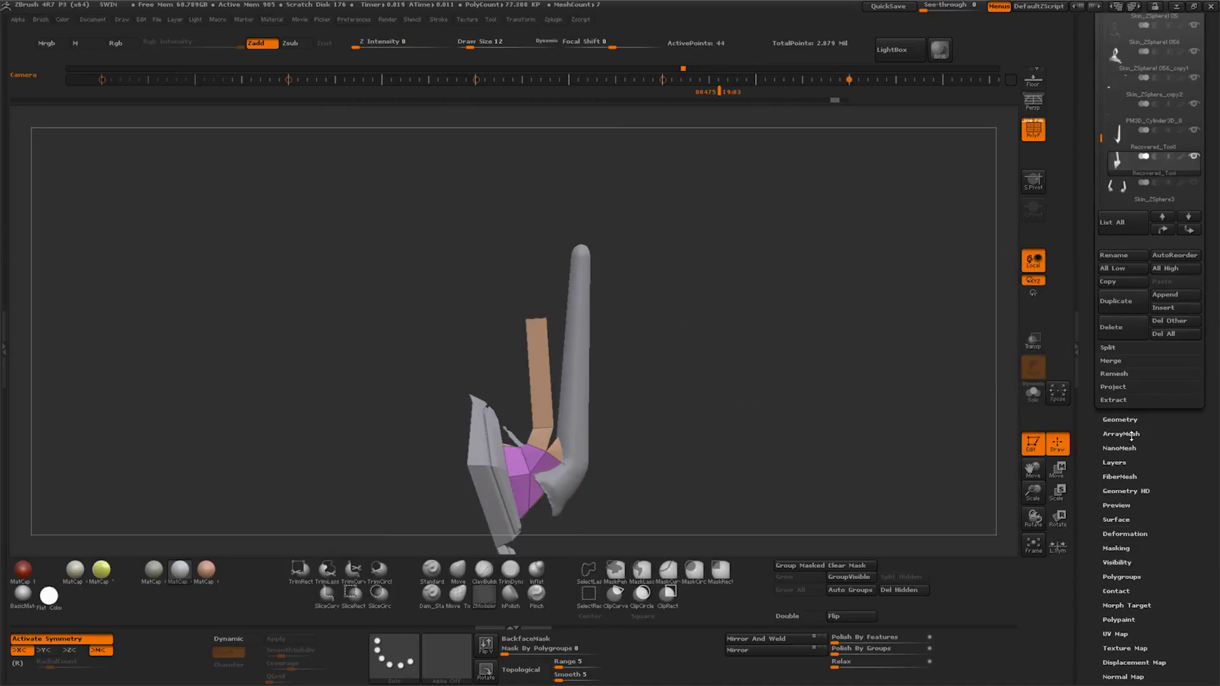
{"action": "left_click", "coordinate": [1123, 420]}
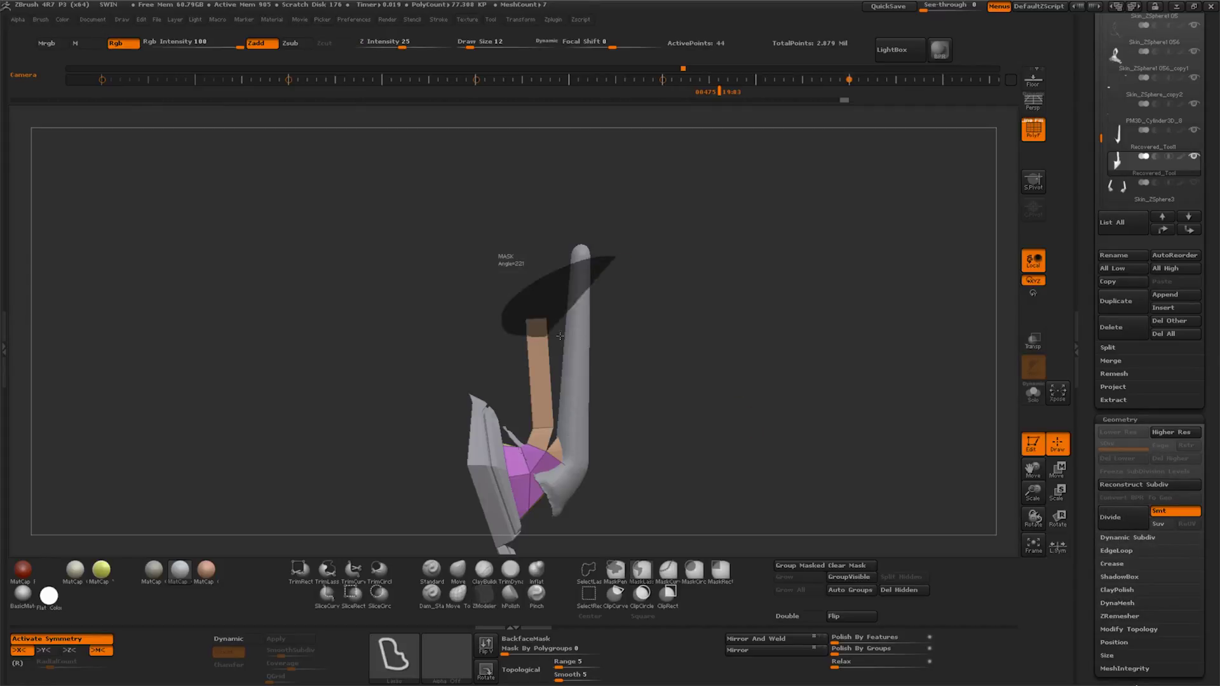
{"action": "key", "text": "w"}
{"action": "left_click_drag", "start_coordinate": [646, 450], "coordinate": [623, 374]}
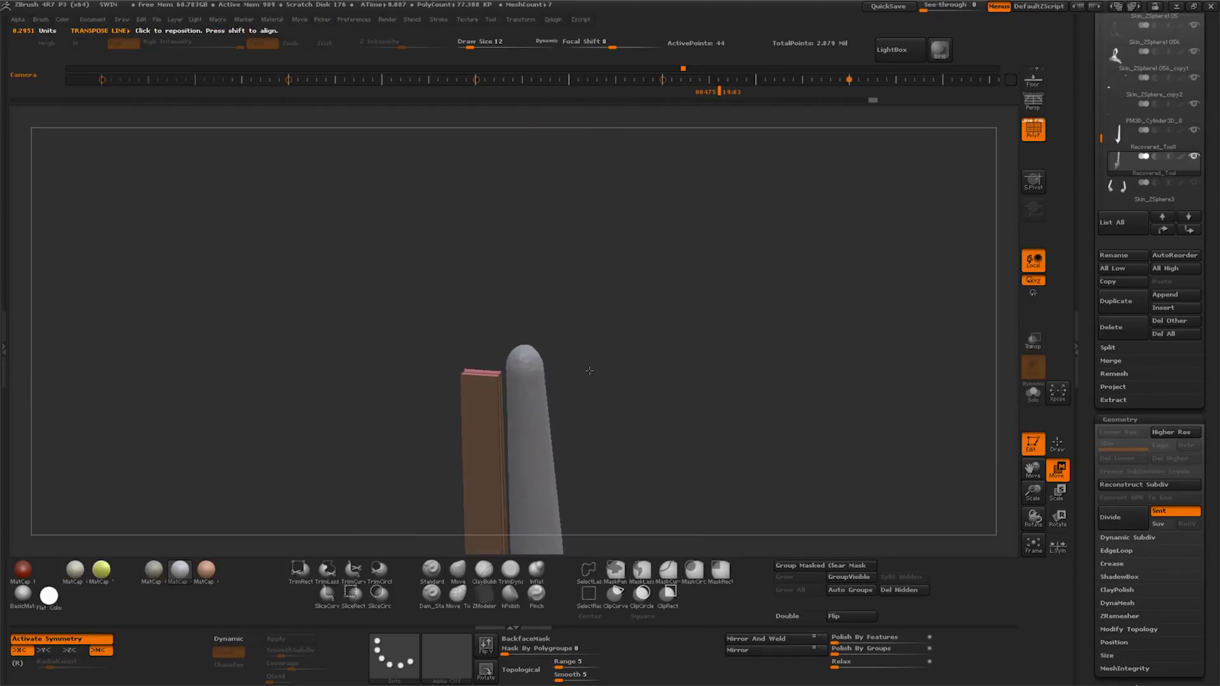
{"action": "key", "text": "q"}
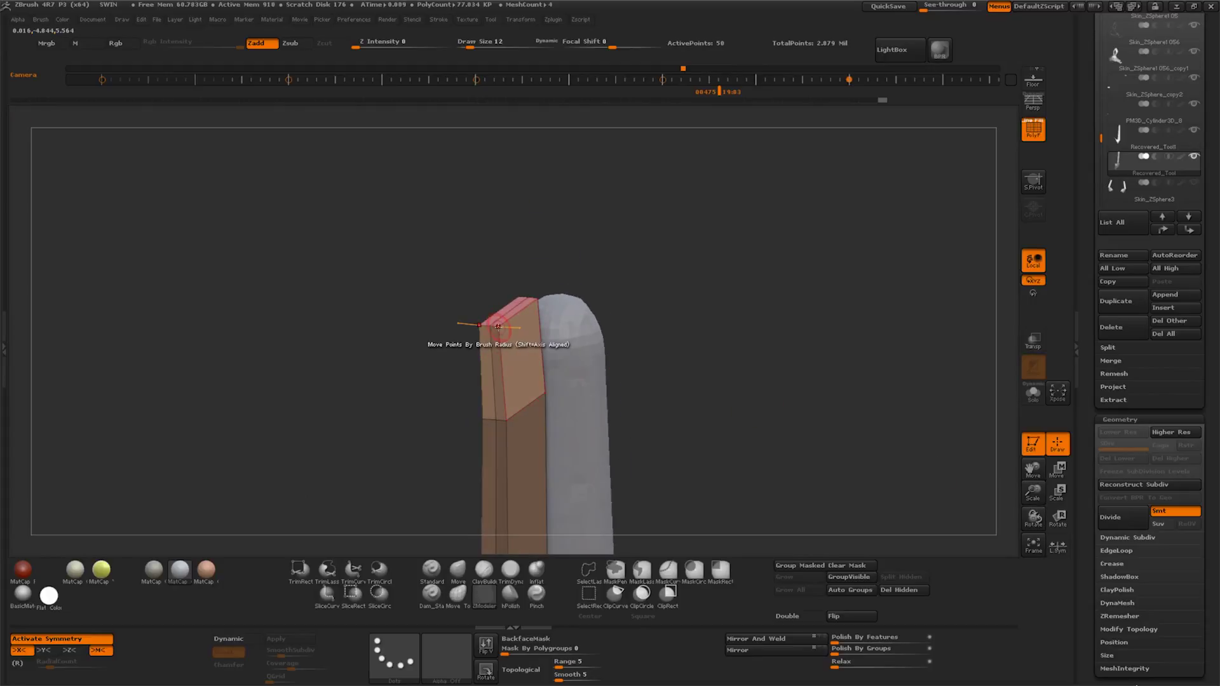
Stitch the column's two top points into an angled point with Stitch Two Points, and solo the column
{"action": "key", "text": "space"}
{"action": "left_click", "coordinate": [585, 341]}
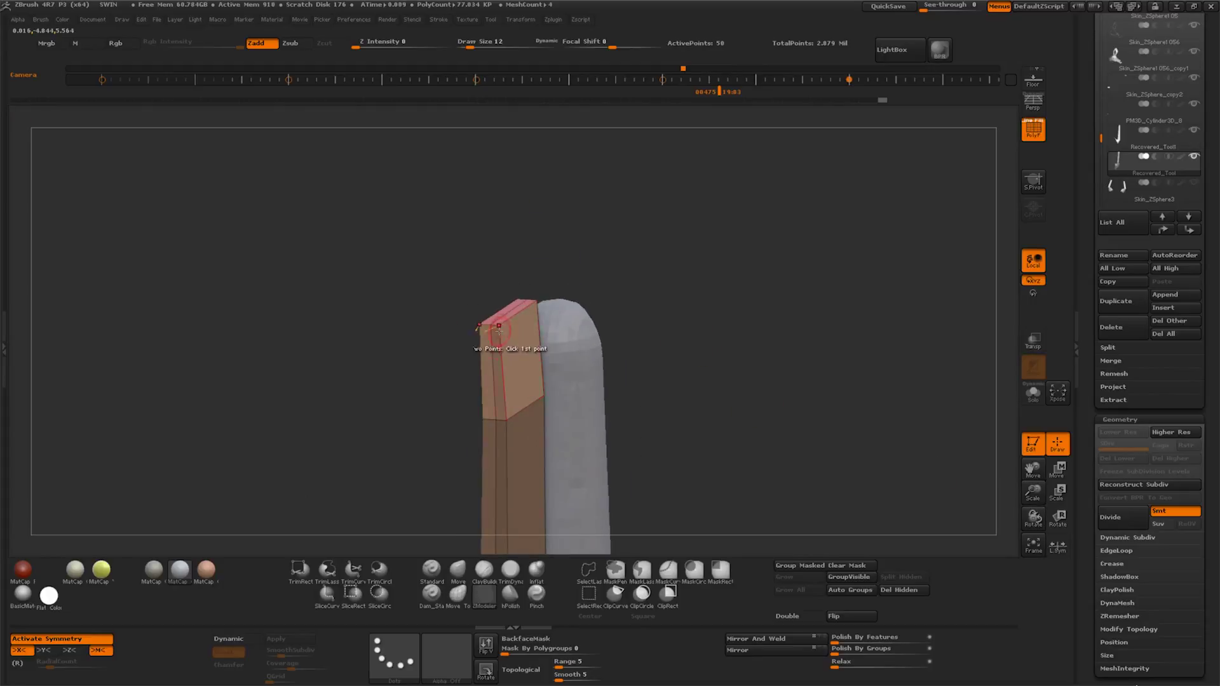
{"action": "left_click", "coordinate": [500, 326]}
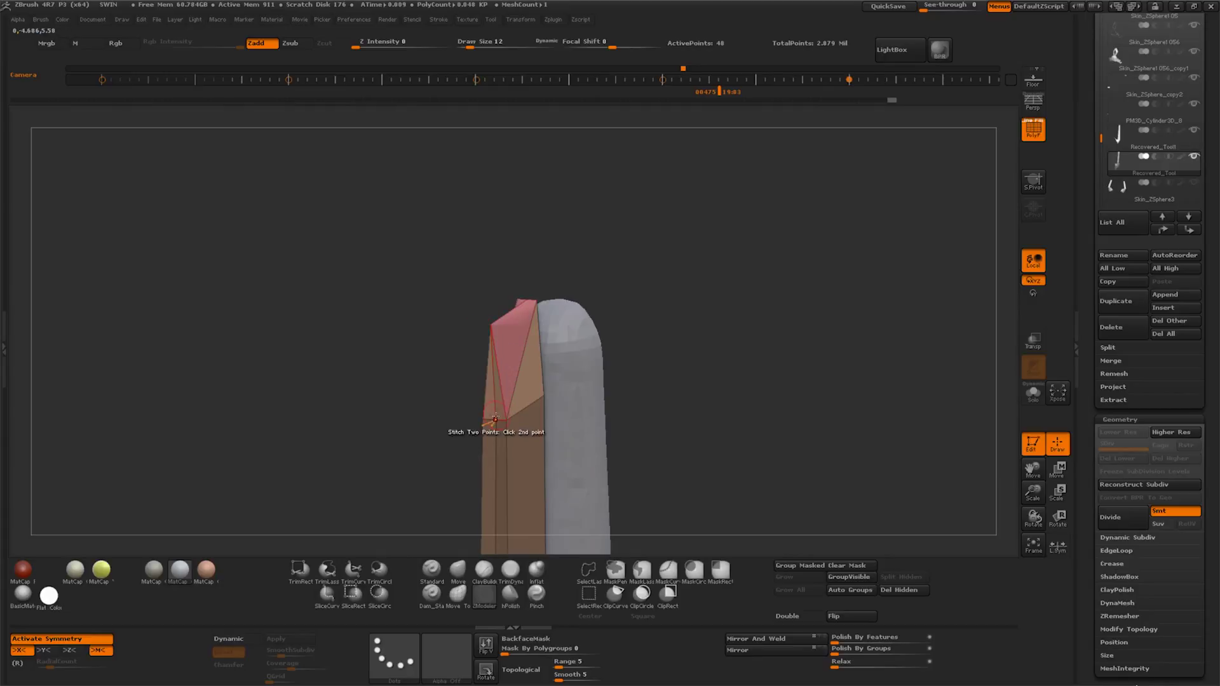
{"action": "left_click", "coordinate": [495, 419]}
{"action": "mouse_move", "coordinate": [744, 427]}
{"action": "left_mouse_down"}
{"action": "mouse_move", "coordinate": [744, 412]}
{"action": "mouse_move", "coordinate": [690, 458]}
{"action": "mouse_move", "coordinate": [738, 439]}
{"action": "mouse_move", "coordinate": [771, 455]}
{"action": "left_mouse_up"}
{"action": "left_click", "coordinate": [1034, 392]}
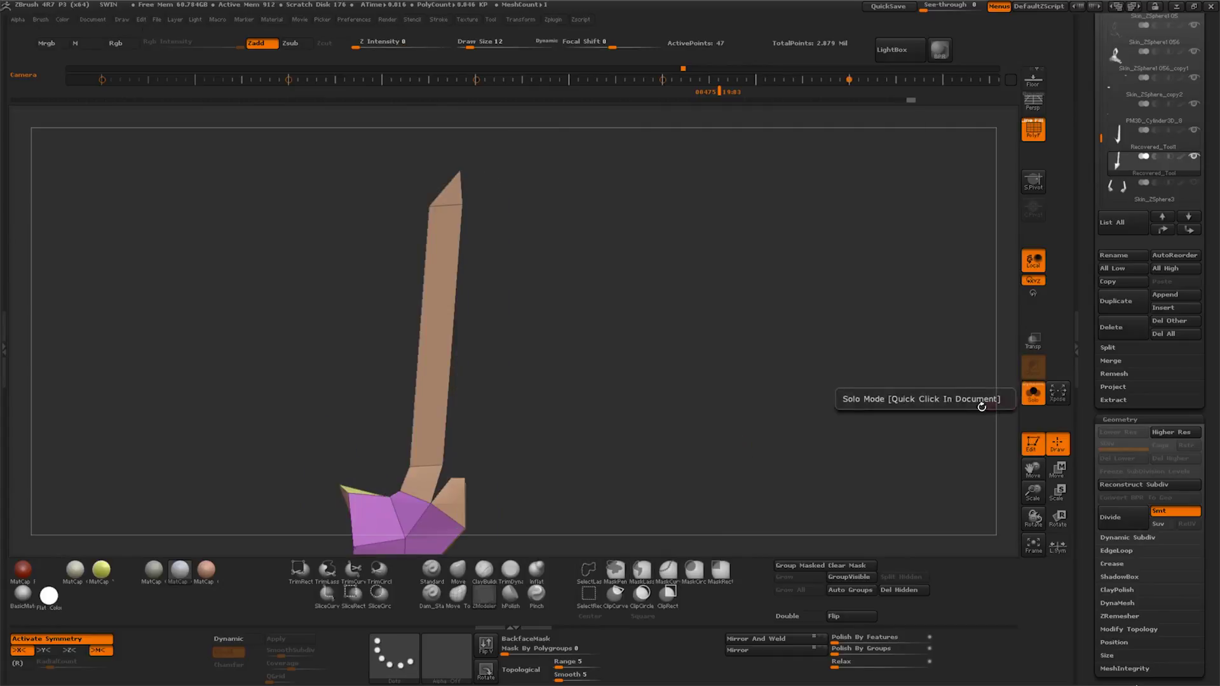
{"action": "left_click_drag", "start_coordinate": [982, 407], "coordinate": [608, 439]}
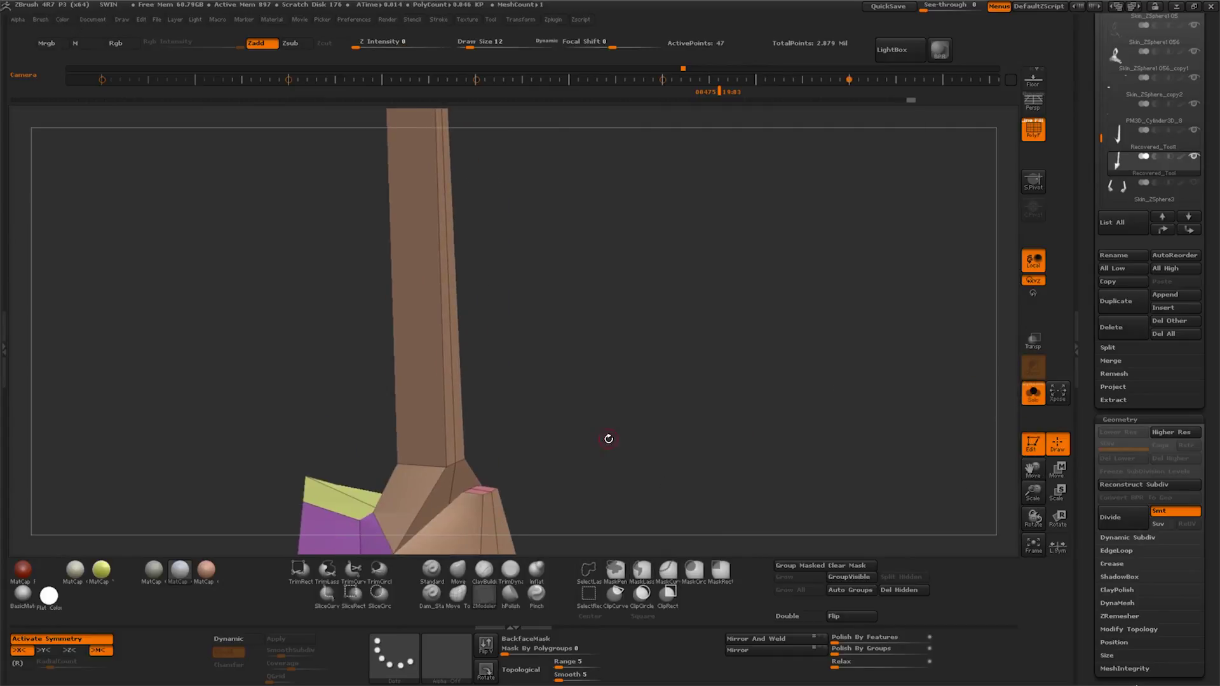
{"action": "left_click_drag", "start_coordinate": [483, 489], "coordinate": [481, 283]}
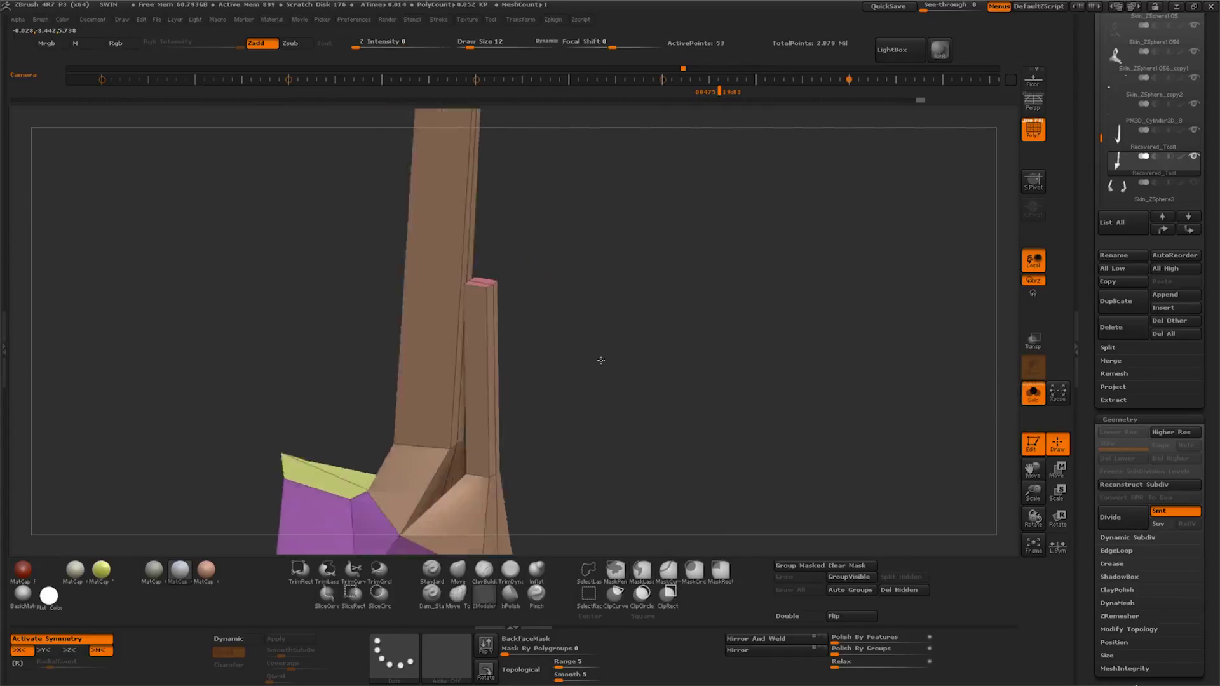
{"action": "left_click_drag", "start_coordinate": [601, 360], "coordinate": [693, 382]}
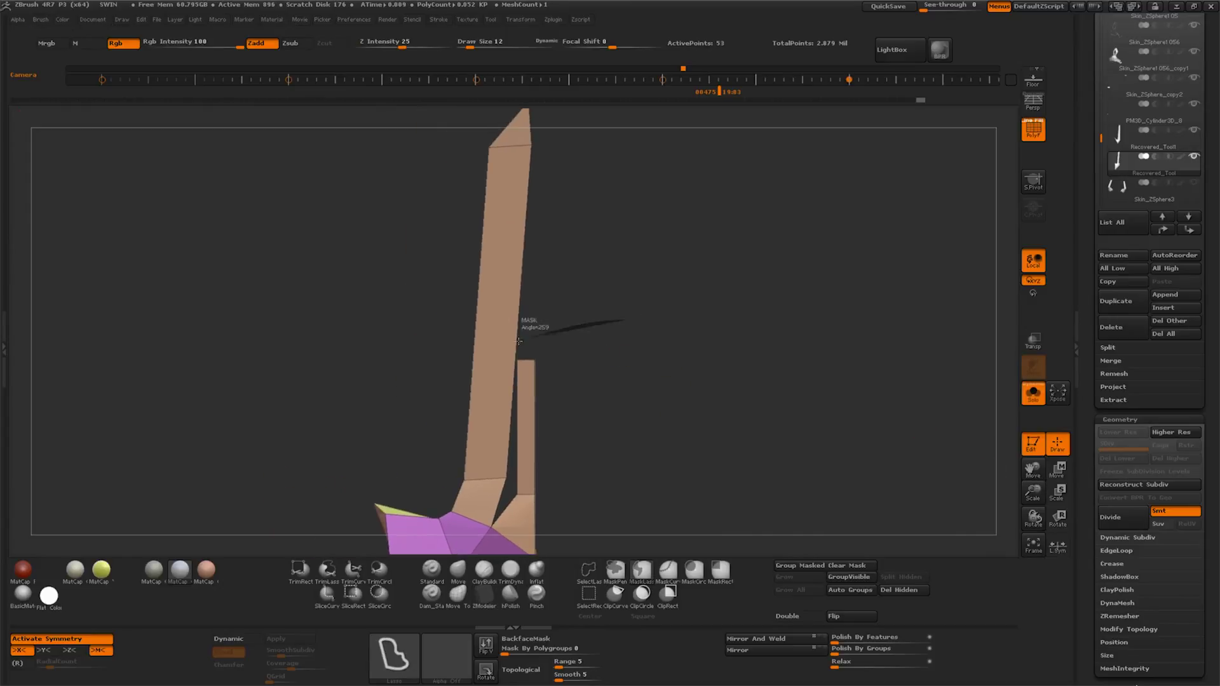
{"action": "left_click", "coordinate": [1055, 471]}
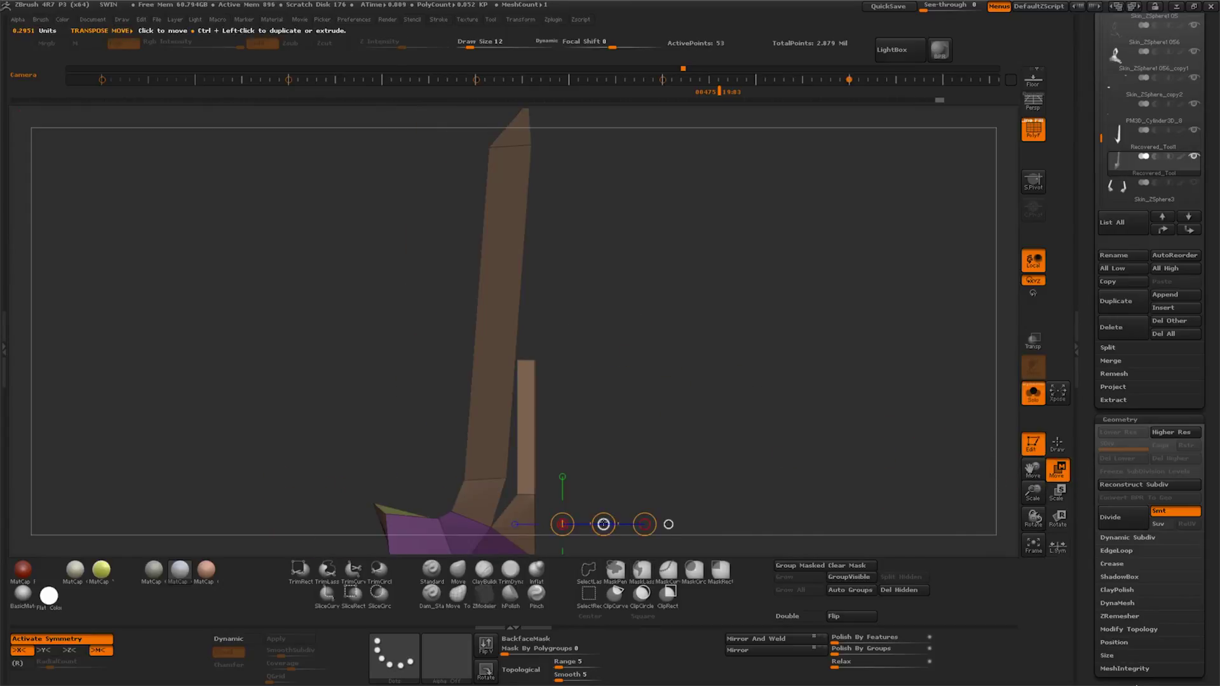
{"action": "left_click_drag", "start_coordinate": [603, 524], "coordinate": [617, 518]}
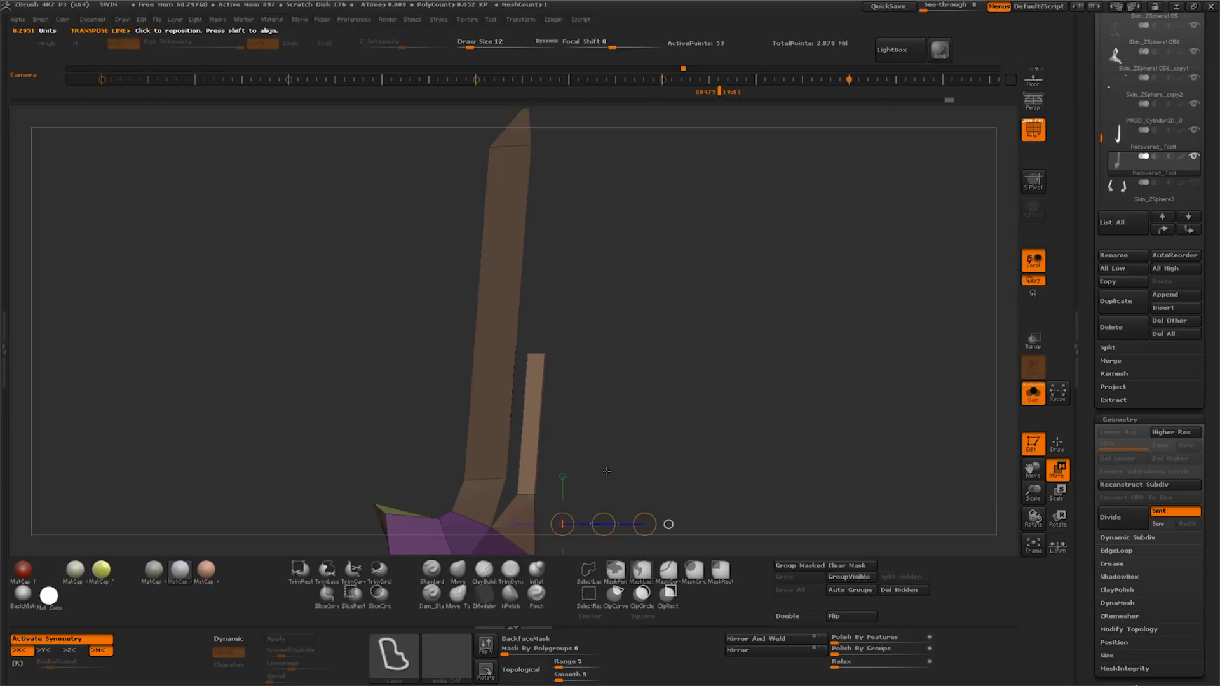
{"action": "left_click", "coordinate": [783, 496], "text": "ctrl"}
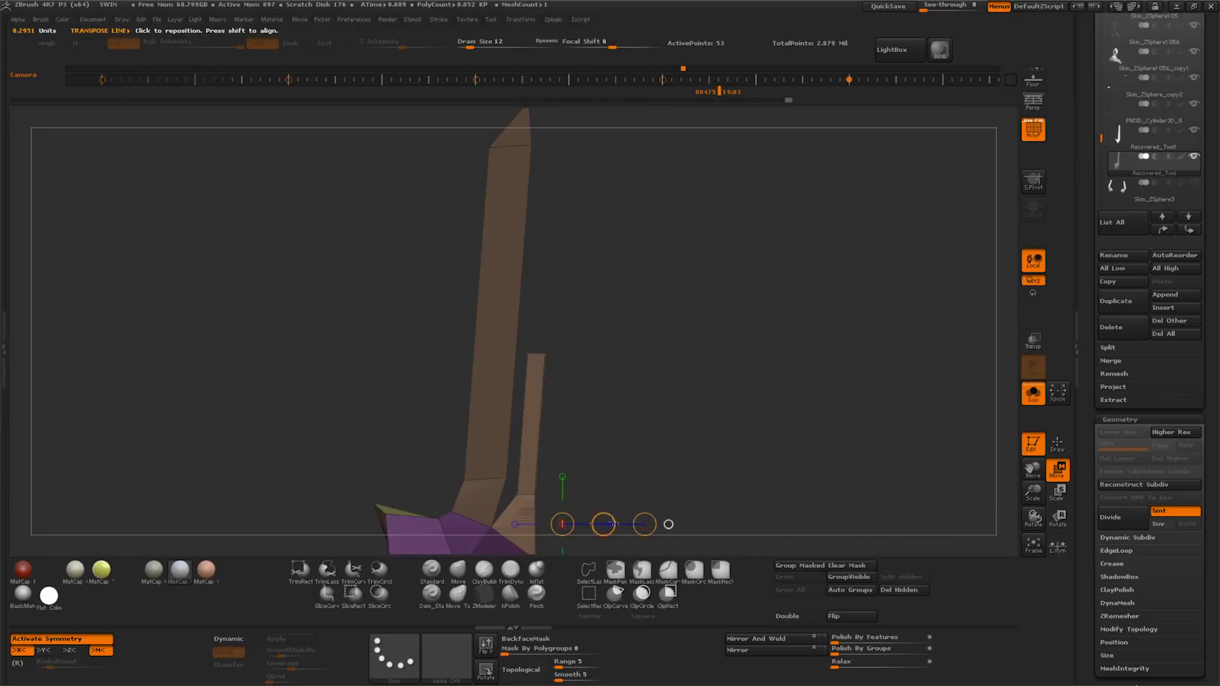
{"action": "left_click_drag", "start_coordinate": [604, 525], "coordinate": [621, 523]}
{"action": "key", "text": "ctrl+z"}
{"action": "key", "text": "ctrl+z"}
{"action": "key", "text": "ctrl+z"}
{"action": "key", "text": "ctrl+z"}
{"action": "key", "text": "ctrl+z"}
{"action": "left_click", "coordinate": [712, 440], "text": "ctrl"}
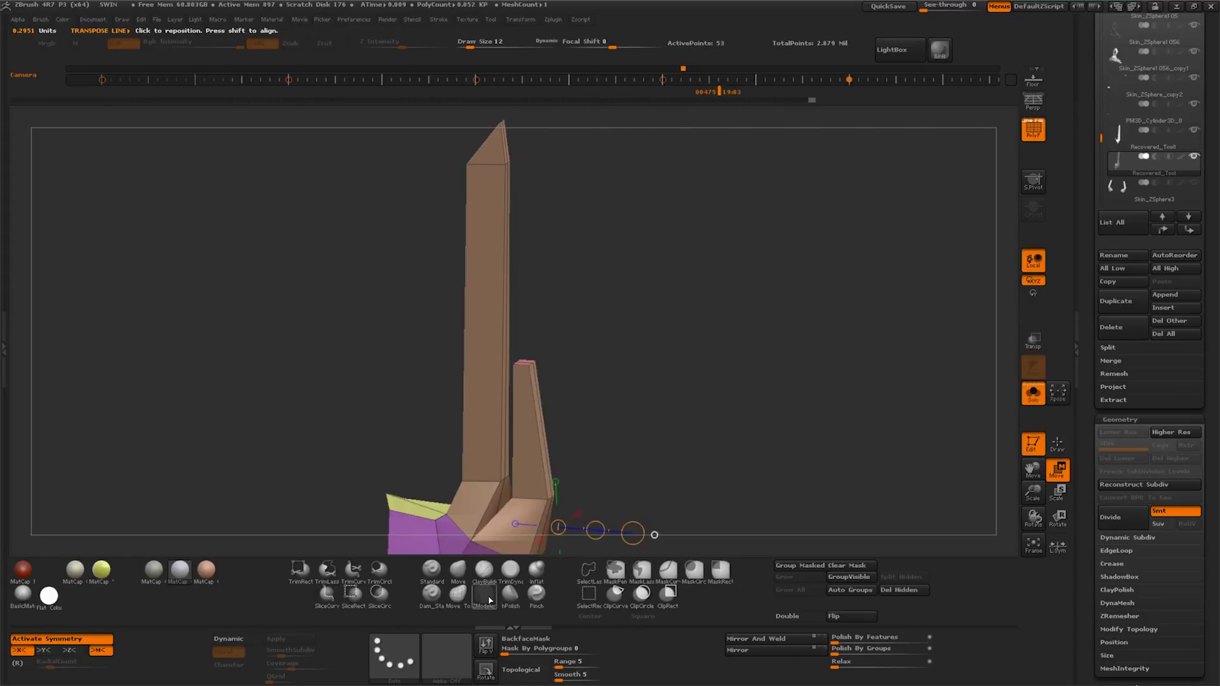
{"action": "key", "text": "q"}
{"action": "left_click_drag", "start_coordinate": [930, 455], "coordinate": [975, 493], "text": "alt"}
{"action": "mouse_move", "coordinate": [714, 409]}
{"action": "left_mouse_down"}
{"action": "mouse_move", "coordinate": [537, 418]}
{"action": "mouse_move", "coordinate": [631, 418]}
{"action": "left_mouse_up"}
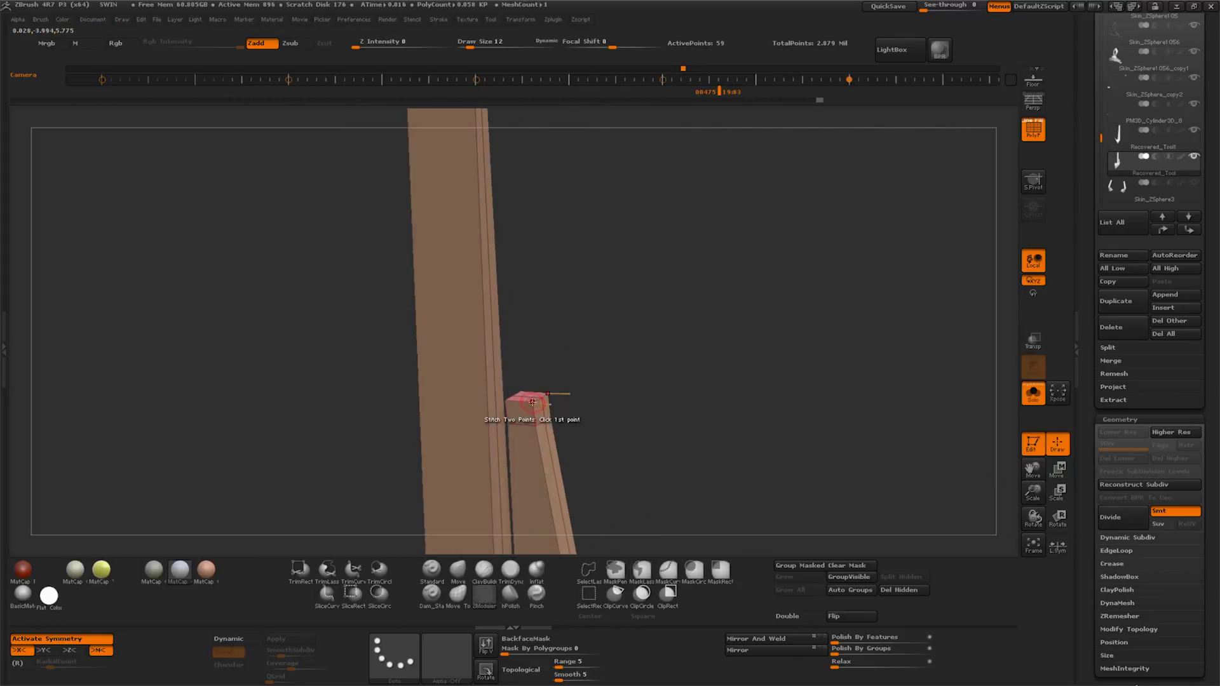
{"action": "left_click_drag", "start_coordinate": [572, 413], "coordinate": [687, 403]}
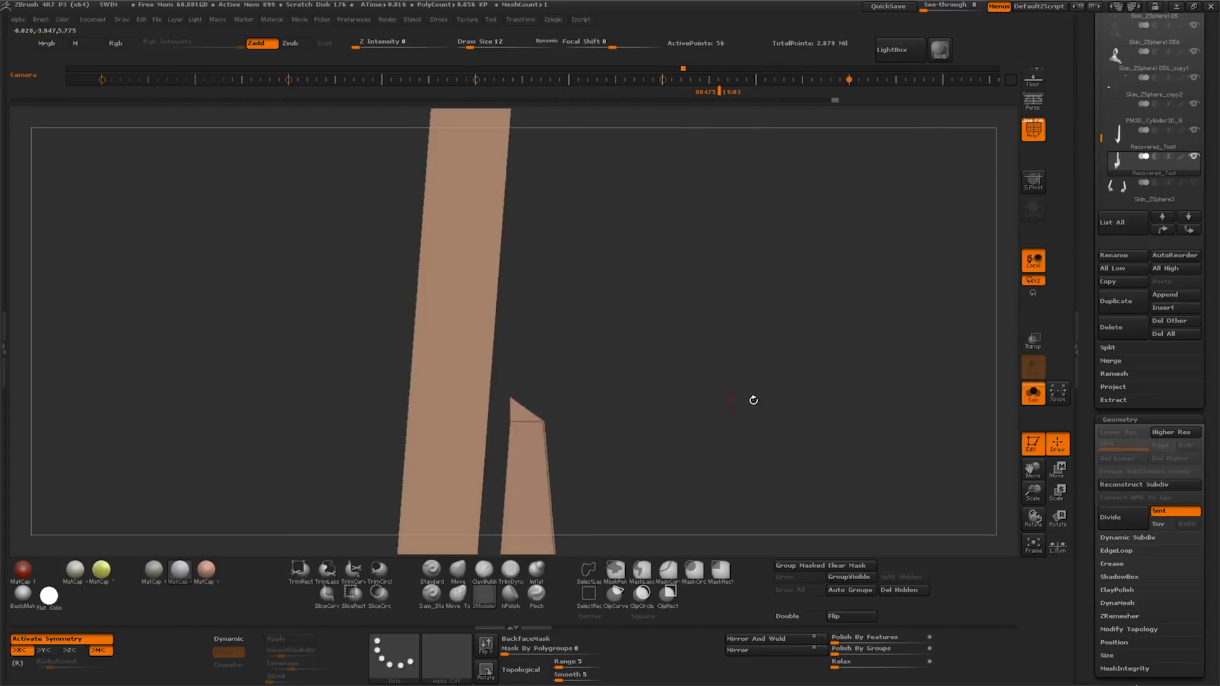
{"action": "left_click_drag", "start_coordinate": [1033, 490], "coordinate": [1033, 470]}
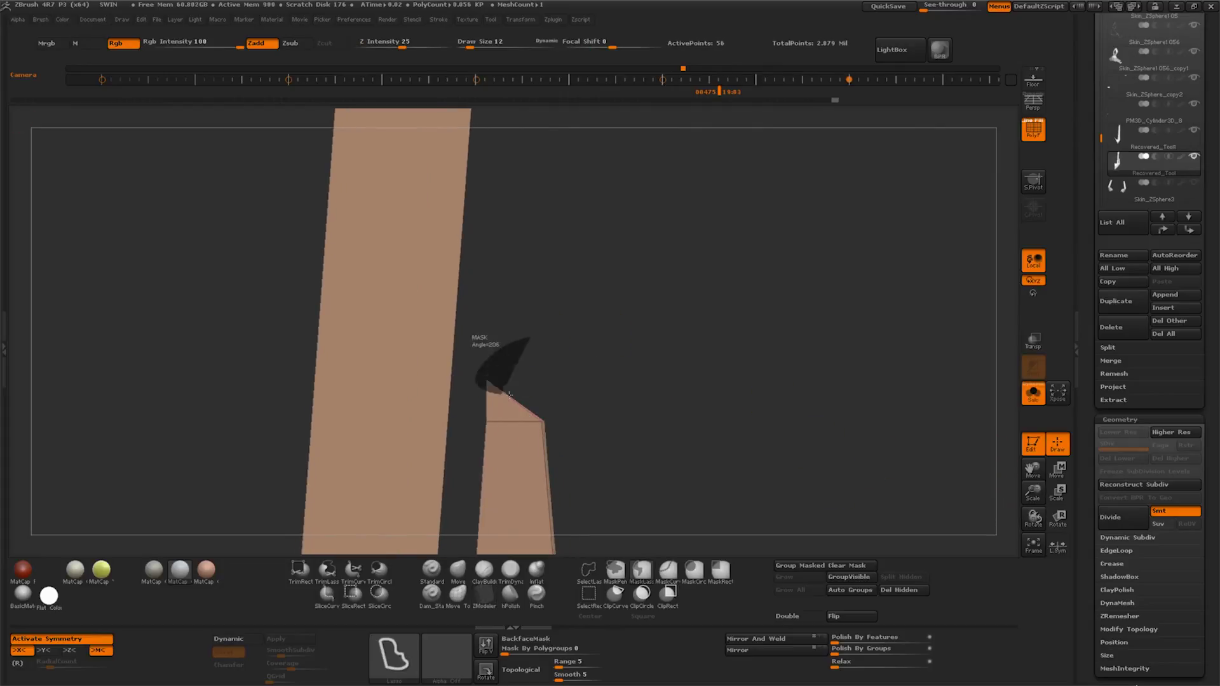
{"action": "left_click", "coordinate": [879, 466], "text": "ctrl"}
{"action": "key", "text": "w"}
{"action": "left_click_drag", "start_coordinate": [485, 375], "coordinate": [708, 365]}
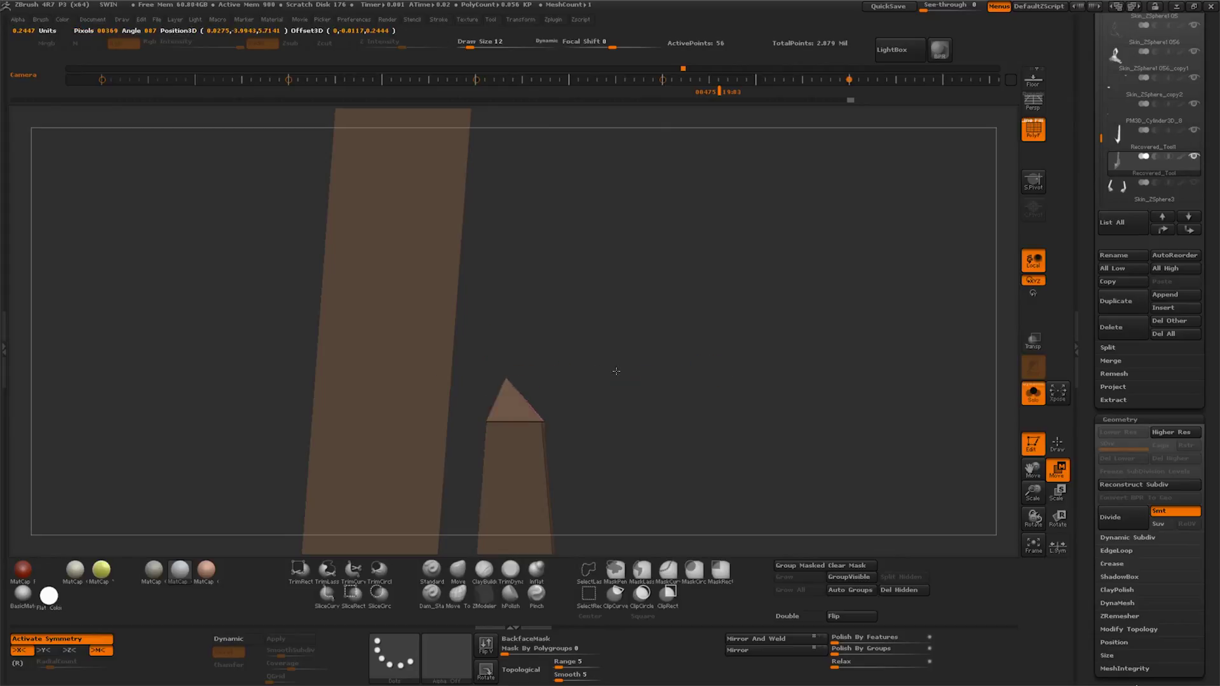
{"action": "mouse_move", "coordinate": [1033, 496]}
{"action": "left_mouse_down"}
{"action": "mouse_move", "coordinate": [1032, 508]}
{"action": "mouse_move", "coordinate": [999, 473]}
{"action": "mouse_move", "coordinate": [654, 471]}
{"action": "mouse_move", "coordinate": [667, 457]}
{"action": "left_mouse_up"}
{"action": "left_click_drag", "start_coordinate": [531, 473], "coordinate": [663, 471]}
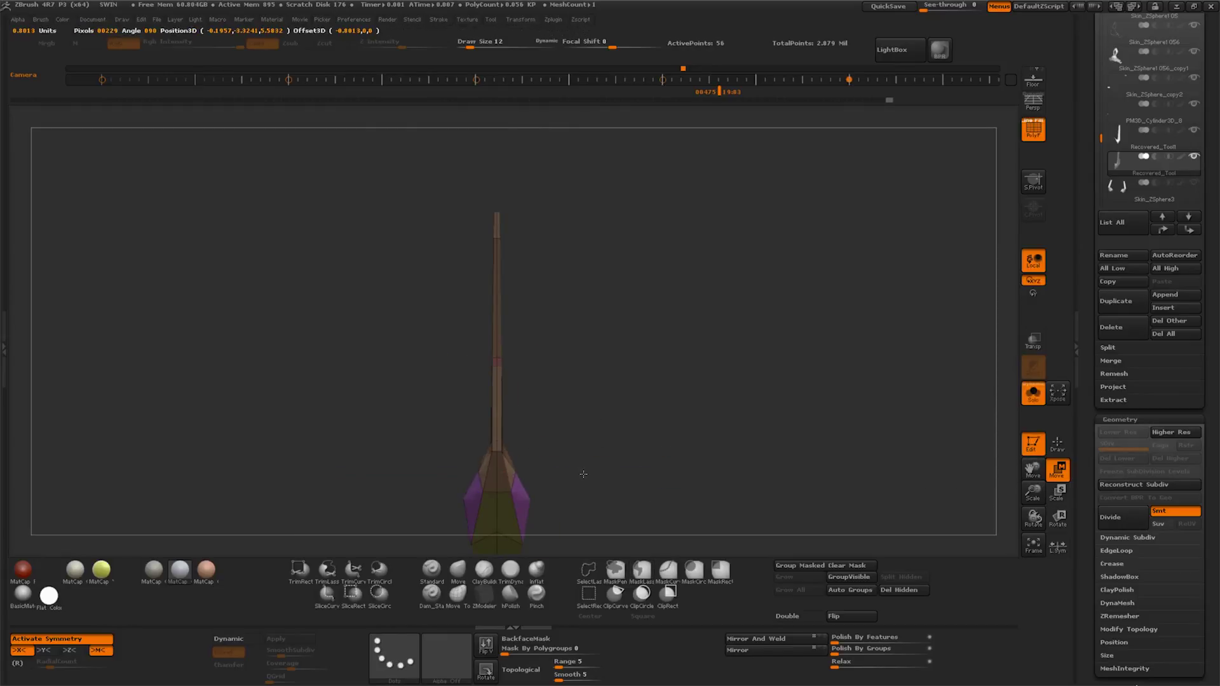
{"action": "left_click_drag", "start_coordinate": [583, 475], "coordinate": [714, 418]}
{"action": "mouse_move", "coordinate": [805, 436]}
{"action": "left_mouse_down"}
{"action": "mouse_move", "coordinate": [693, 476]}
{"action": "mouse_move", "coordinate": [1004, 469]}
{"action": "mouse_move", "coordinate": [1027, 511]}
{"action": "left_mouse_up"}
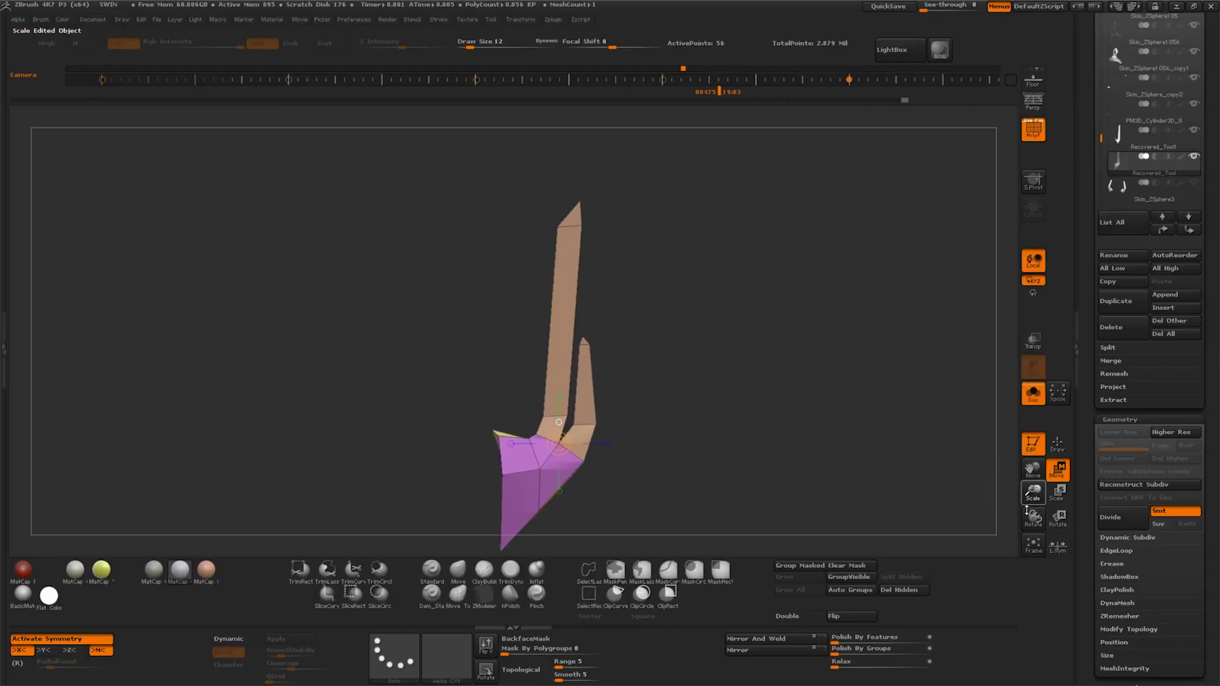
{"action": "left_click_drag", "start_coordinate": [827, 471], "coordinate": [679, 460]}
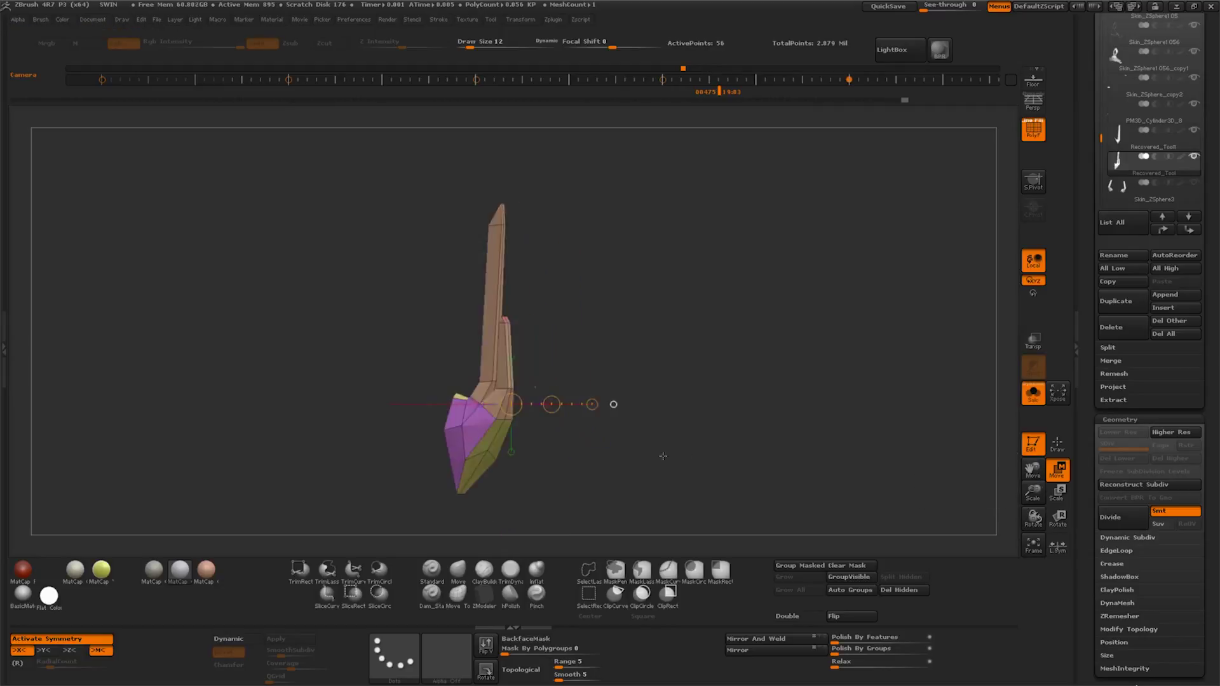
{"action": "key", "text": "q"}
{"action": "left_click_drag", "start_coordinate": [553, 474], "coordinate": [510, 462]}
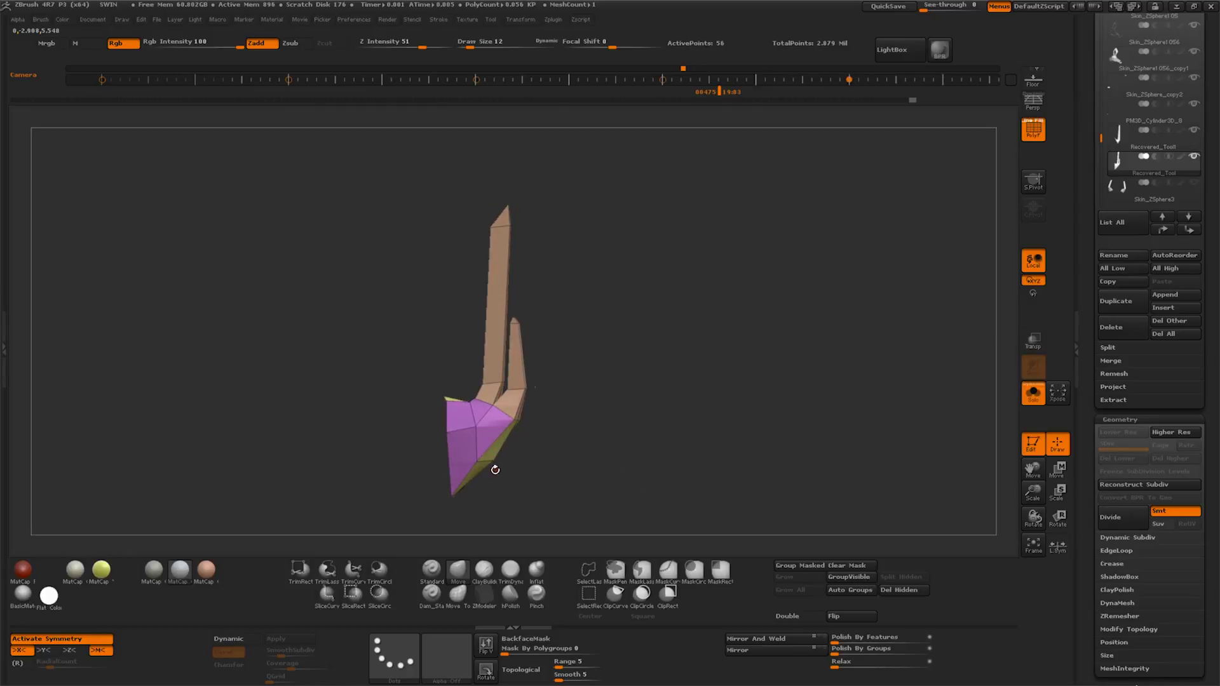
{"action": "left_click_drag", "start_coordinate": [495, 470], "coordinate": [560, 490]}
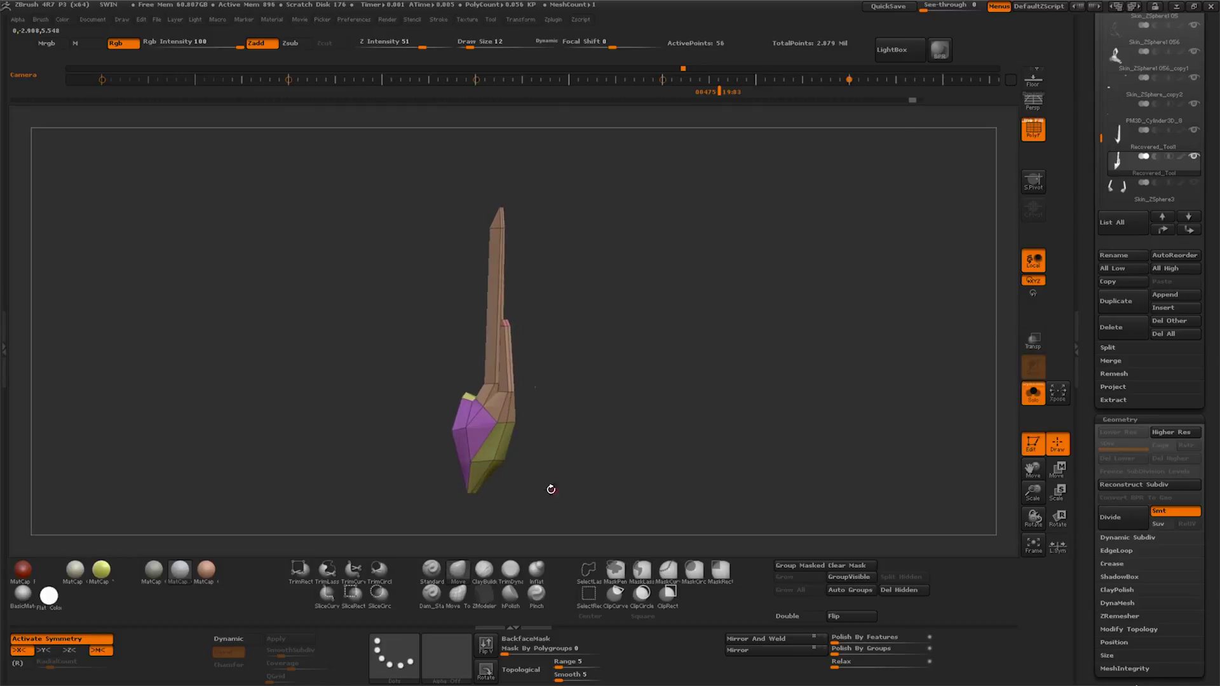
{"action": "left_click_drag", "start_coordinate": [495, 468], "coordinate": [474, 463]}
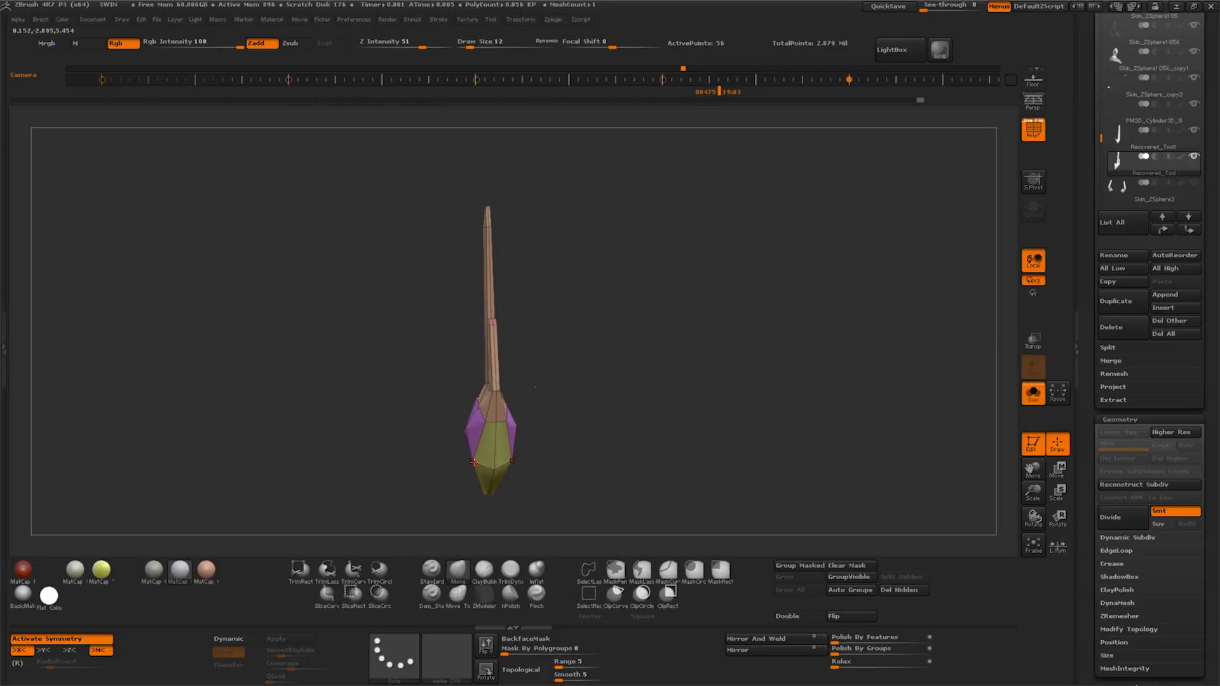
{"action": "left_click_drag", "start_coordinate": [474, 462], "coordinate": [538, 455]}
{"action": "mouse_move", "coordinate": [650, 434]}
{"action": "left_mouse_down"}
{"action": "mouse_move", "coordinate": [594, 474]}
{"action": "mouse_move", "coordinate": [660, 447]}
{"action": "mouse_move", "coordinate": [687, 462]}
{"action": "mouse_move", "coordinate": [918, 479]}
{"action": "mouse_move", "coordinate": [570, 456]}
{"action": "left_mouse_up"}
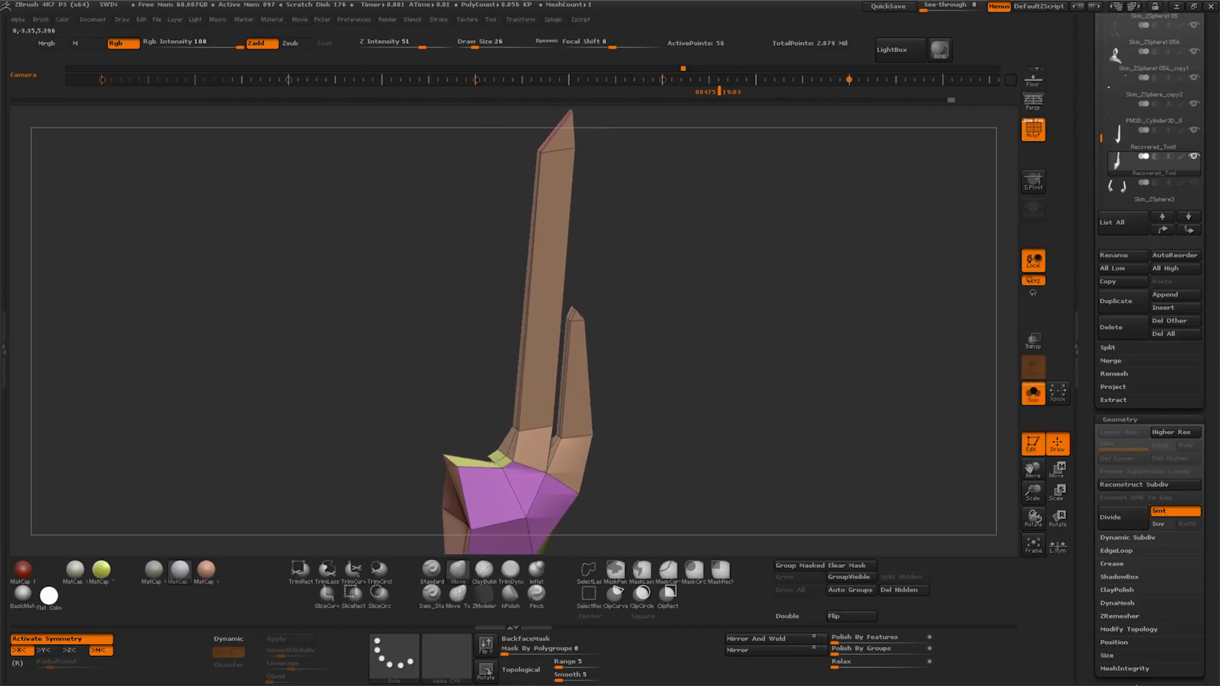
{"action": "mouse_move", "coordinate": [500, 439]}
{"action": "left_mouse_down"}
{"action": "mouse_move", "coordinate": [650, 406]}
{"action": "mouse_move", "coordinate": [681, 415]}
{"action": "left_mouse_up"}
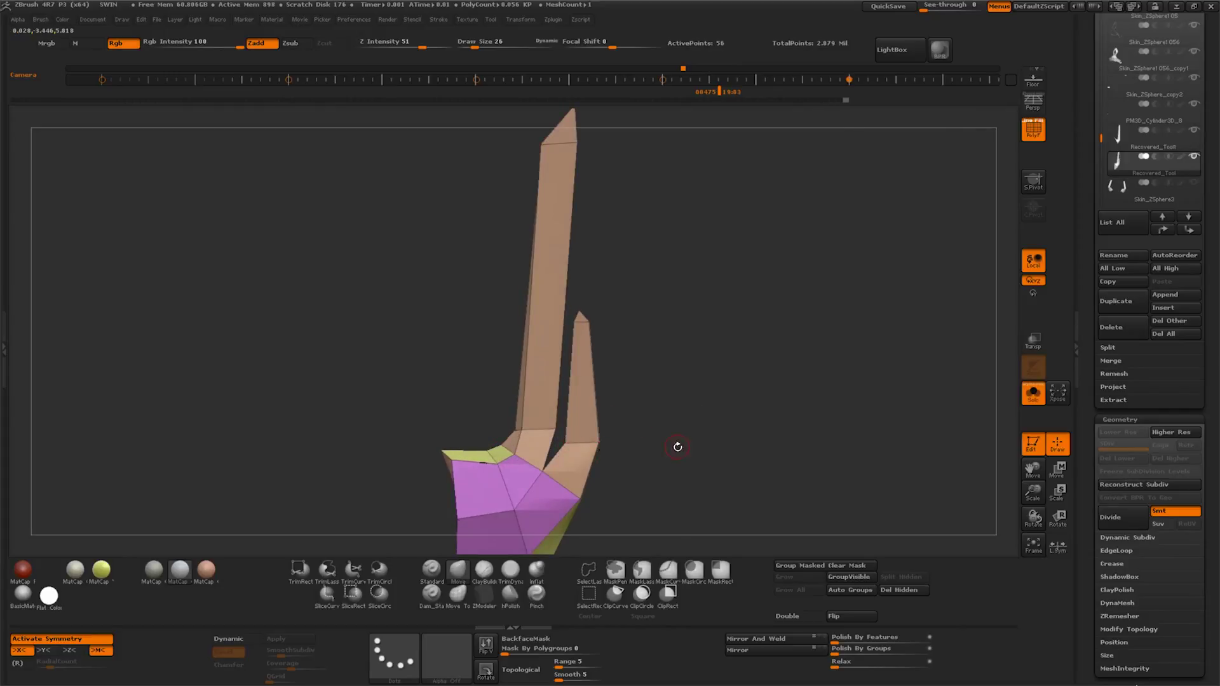
{"action": "left_click_drag", "start_coordinate": [678, 447], "coordinate": [748, 442]}
{"action": "mouse_move", "coordinate": [999, 497]}
{"action": "left_mouse_down"}
{"action": "mouse_move", "coordinate": [876, 442]}
{"action": "mouse_move", "coordinate": [790, 445]}
{"action": "left_mouse_up"}
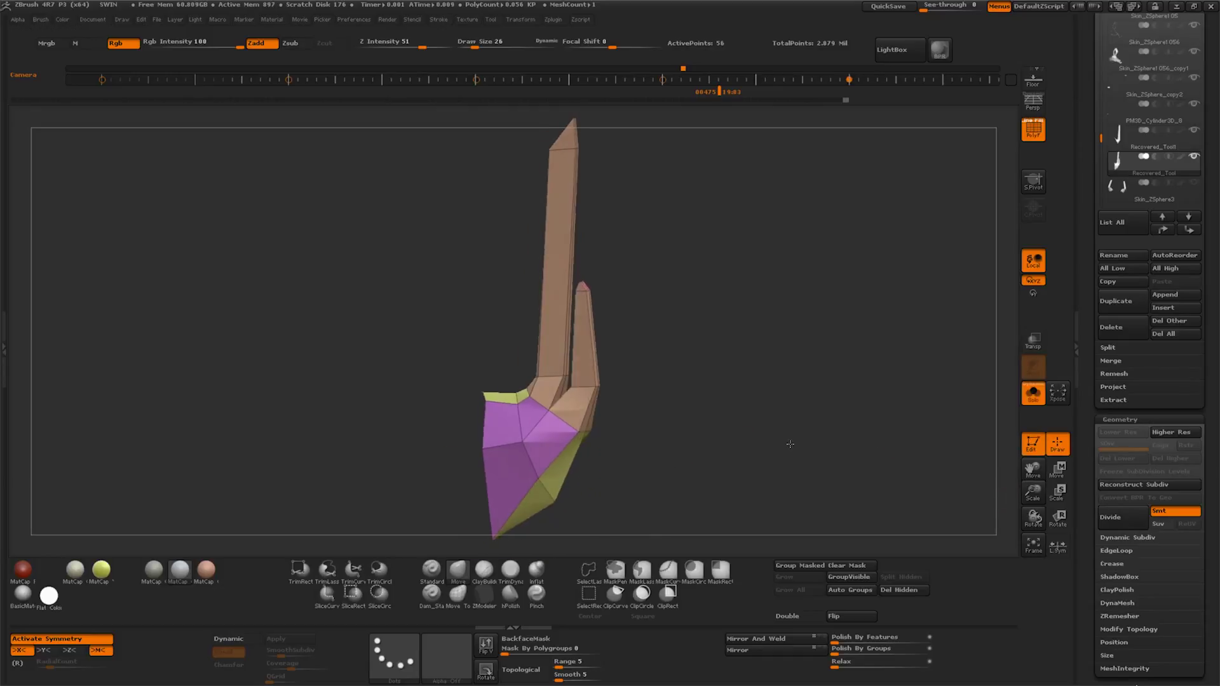
{"action": "mouse_move", "coordinate": [645, 426]}
{"action": "left_mouse_down"}
{"action": "mouse_move", "coordinate": [599, 387]}
{"action": "mouse_move", "coordinate": [654, 400]}
{"action": "left_mouse_up"}
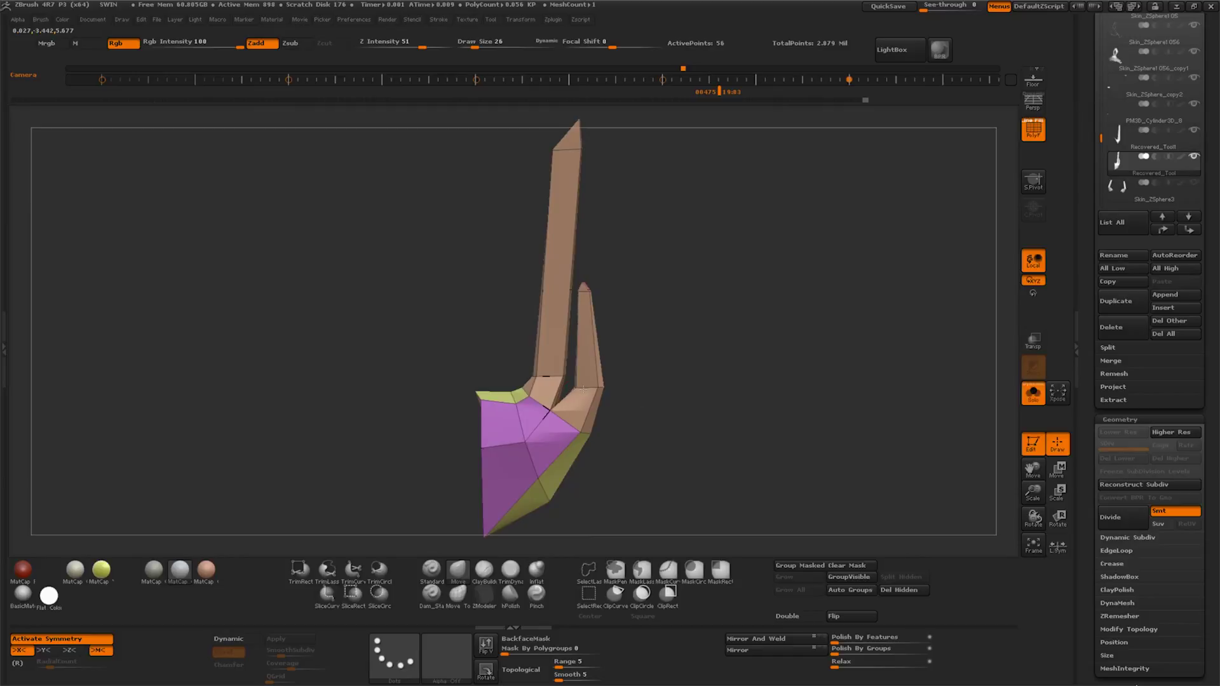
{"action": "left_click_drag", "start_coordinate": [1033, 493], "coordinate": [566, 386]}
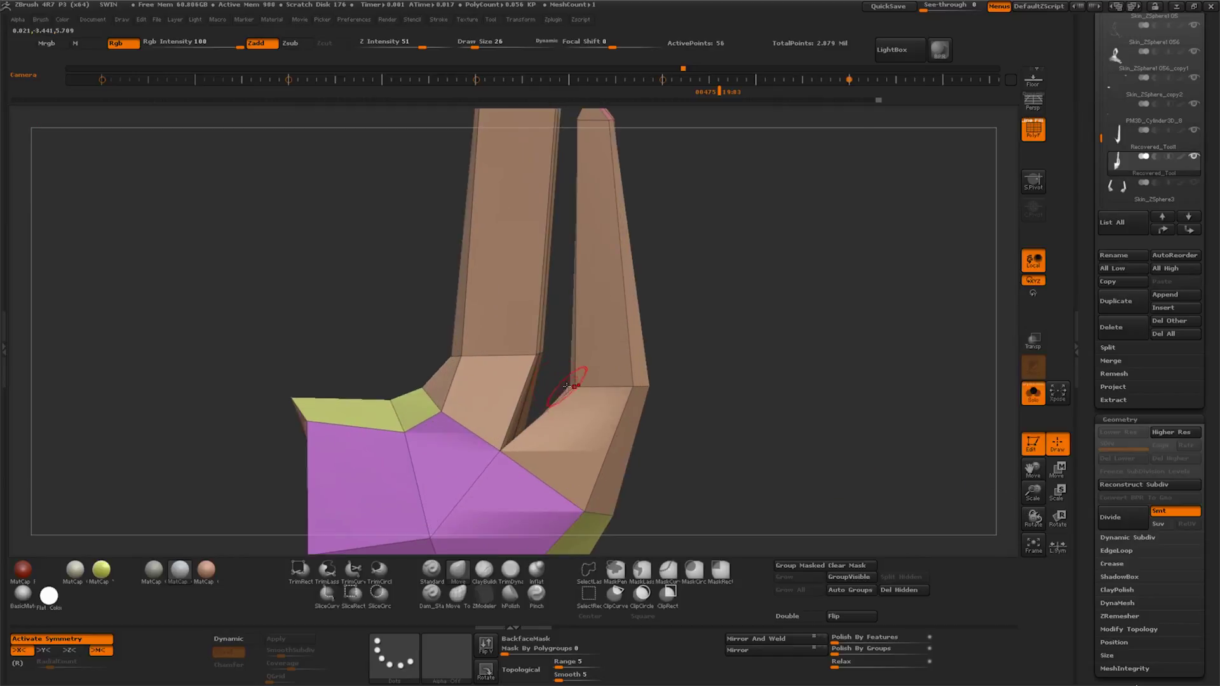
{"action": "left_click_drag", "start_coordinate": [725, 391], "coordinate": [580, 388]}
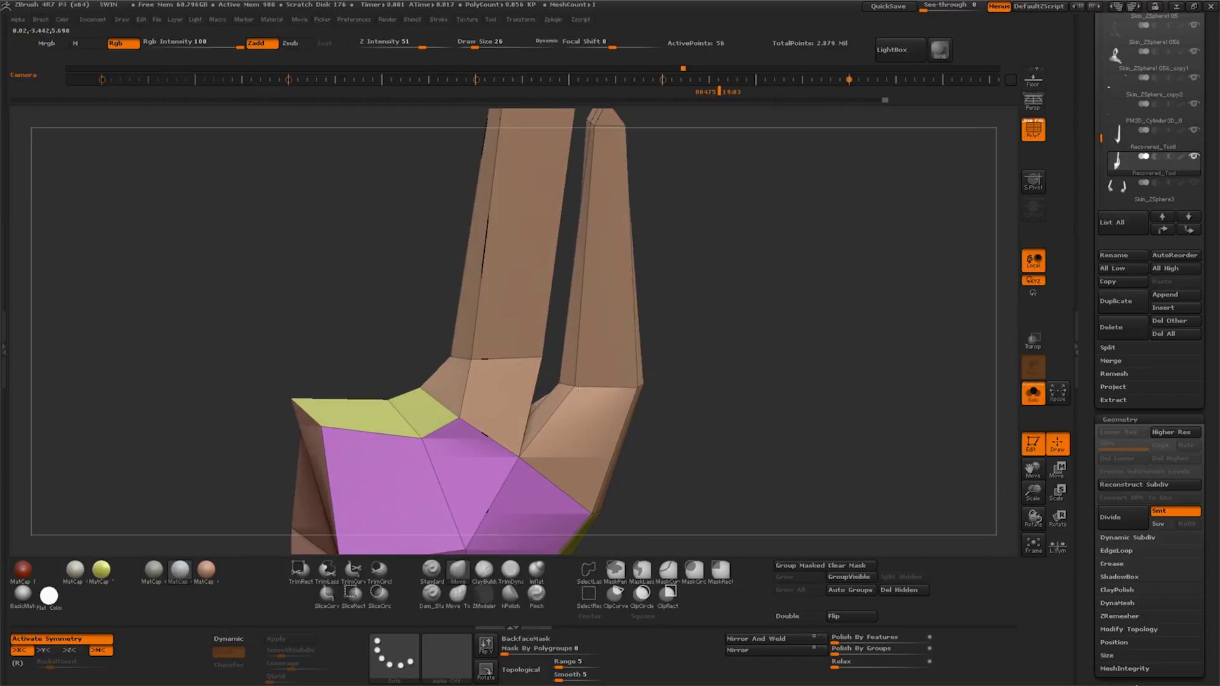
{"action": "left_click_drag", "start_coordinate": [1033, 496], "coordinate": [804, 436]}
{"action": "left_click_drag", "start_coordinate": [1033, 493], "coordinate": [532, 354]}
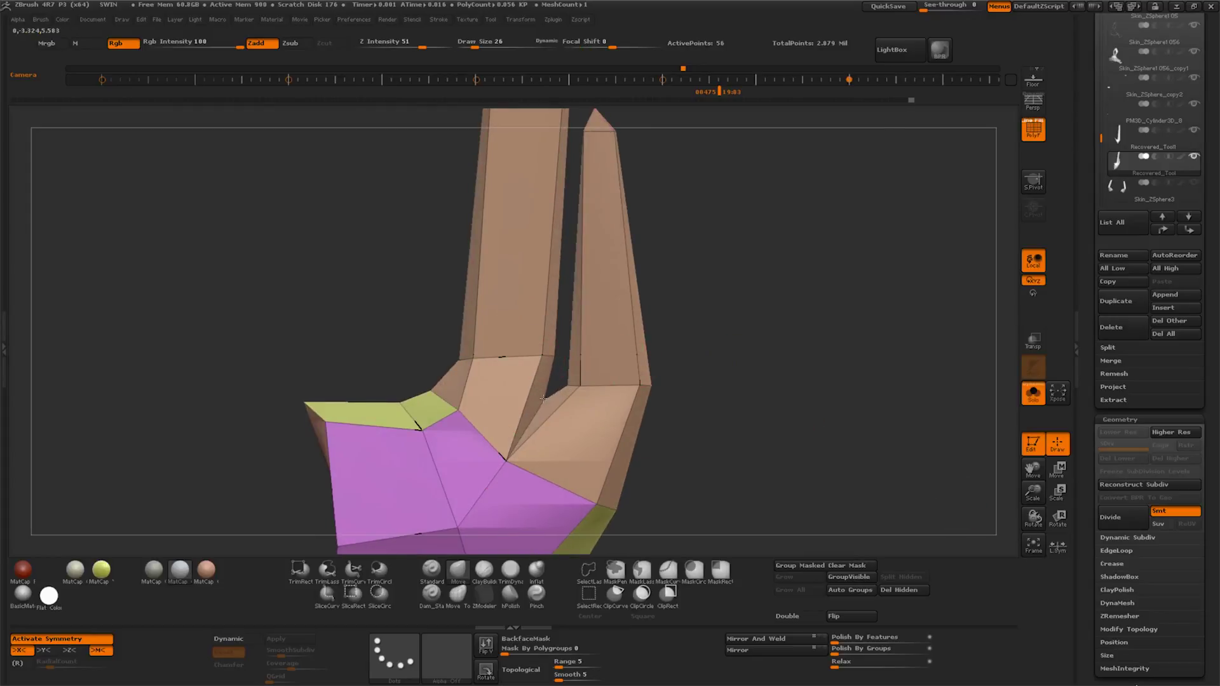
{"action": "left_click_drag", "start_coordinate": [1049, 501], "coordinate": [1042, 515]}
{"action": "left_click_drag", "start_coordinate": [845, 418], "coordinate": [822, 421]}
{"action": "mouse_move", "coordinate": [704, 421]}
{"action": "left_mouse_down"}
{"action": "mouse_move", "coordinate": [667, 441]}
{"action": "mouse_move", "coordinate": [574, 439]}
{"action": "mouse_move", "coordinate": [763, 408]}
{"action": "left_mouse_up"}
{"action": "mouse_move", "coordinate": [1026, 499]}
{"action": "left_mouse_down"}
{"action": "mouse_move", "coordinate": [1004, 510]}
{"action": "mouse_move", "coordinate": [1033, 498]}
{"action": "left_mouse_up"}
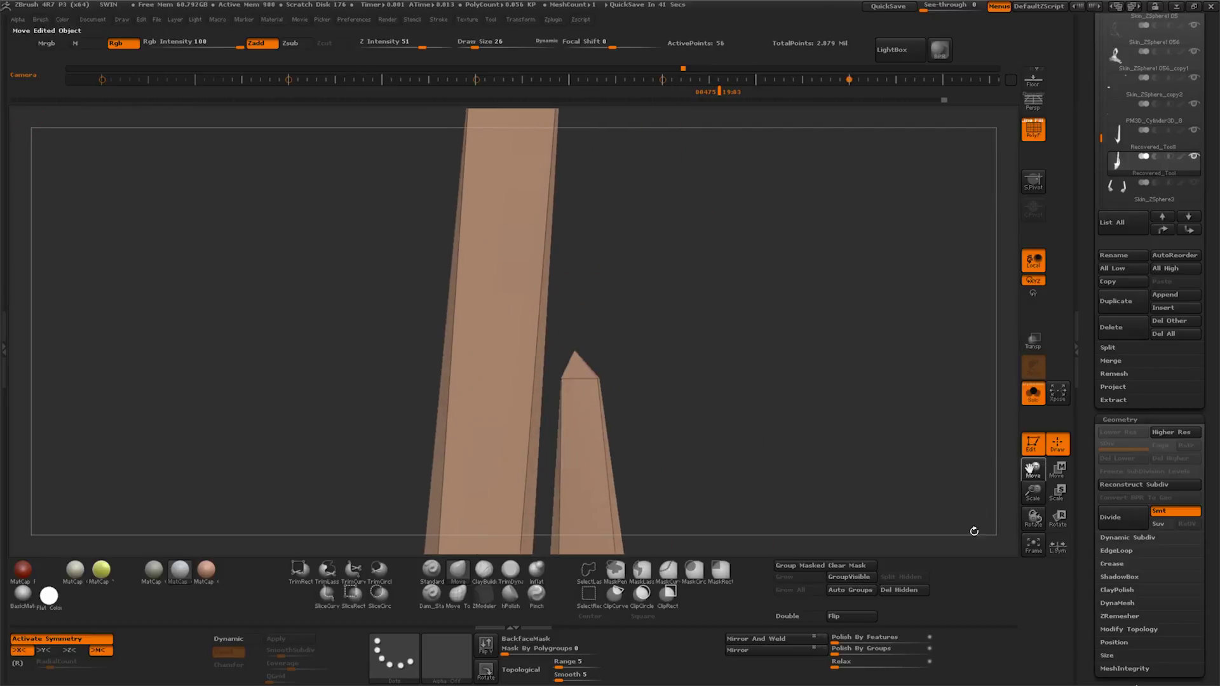
Mask all but the short post, raise it slightly with Move, and clear the mask
{"action": "left_click_drag", "start_coordinate": [712, 382], "coordinate": [662, 377]}
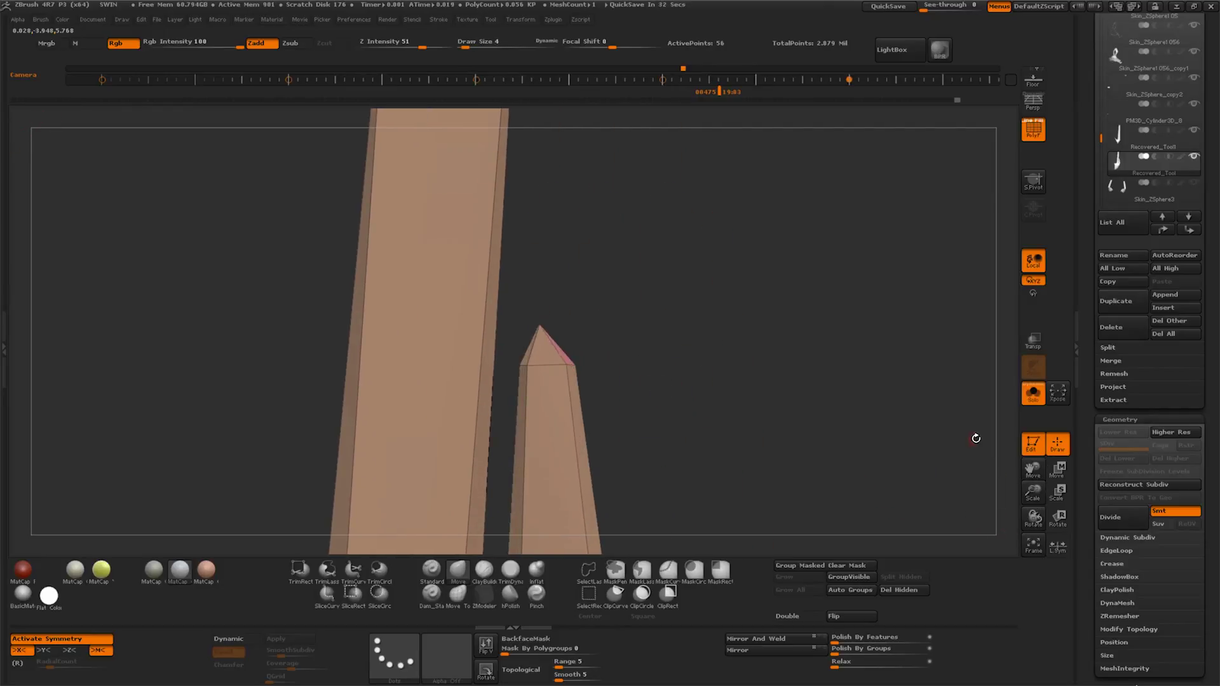
{"action": "left_click_drag", "start_coordinate": [976, 439], "coordinate": [503, 316]}
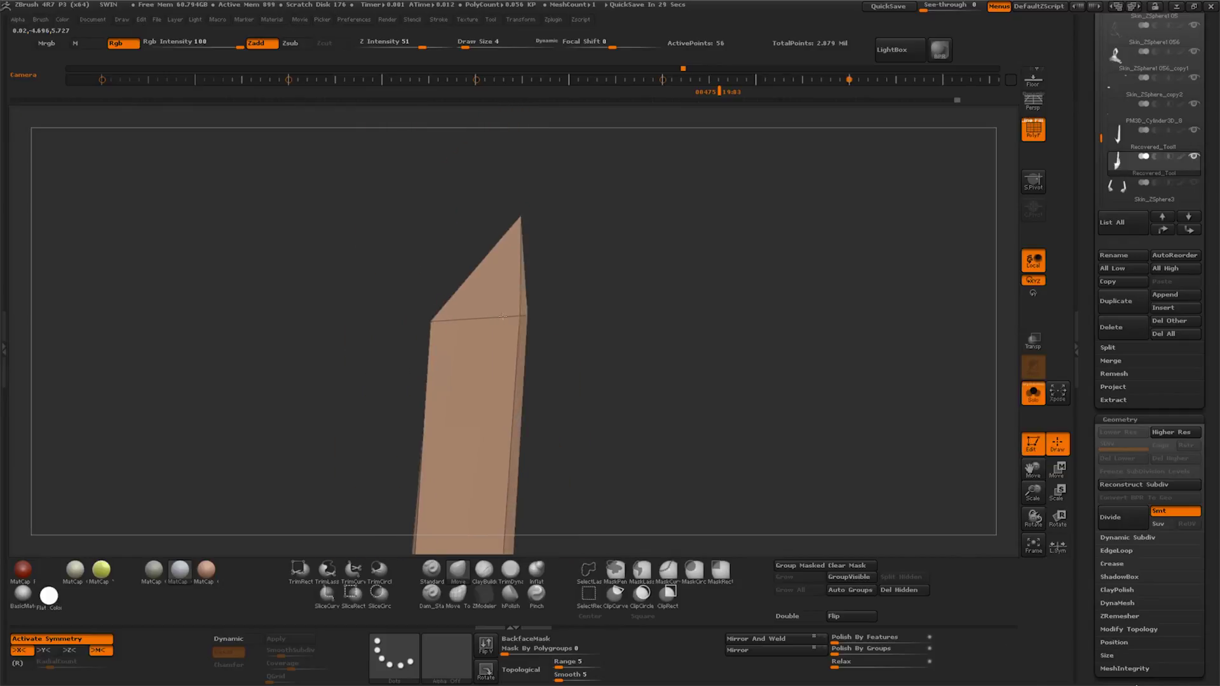
{"action": "mouse_move", "coordinate": [1033, 493]}
{"action": "left_mouse_down"}
{"action": "mouse_move", "coordinate": [658, 461]}
{"action": "mouse_move", "coordinate": [723, 447]}
{"action": "left_mouse_up"}
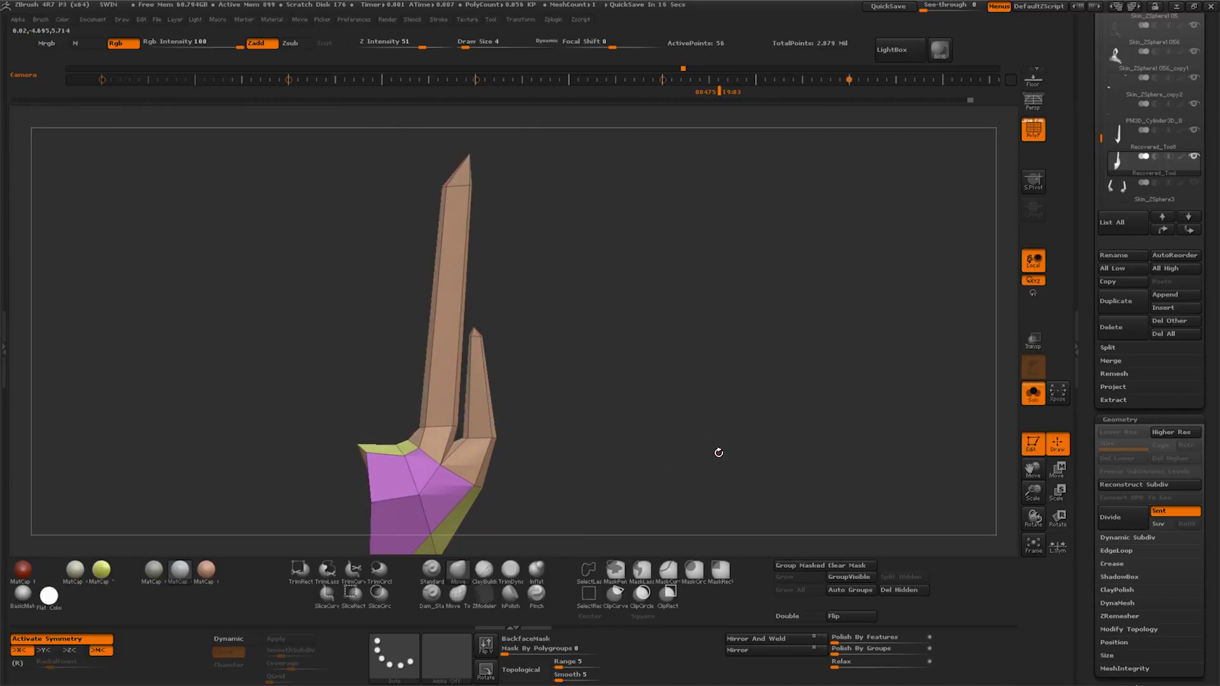
{"action": "left_click_drag", "start_coordinate": [655, 270], "coordinate": [464, 455], "text": "ctrl"}
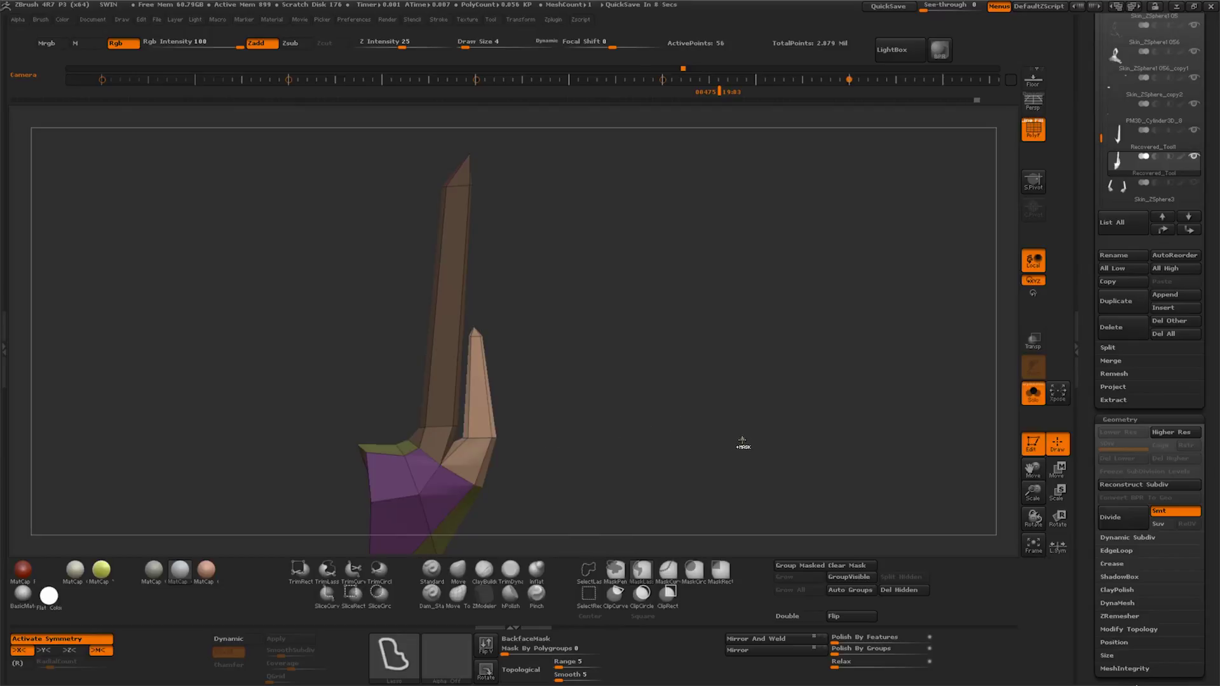
{"action": "key", "text": "w"}
{"action": "left_click_drag", "start_coordinate": [614, 431], "coordinate": [607, 425]}
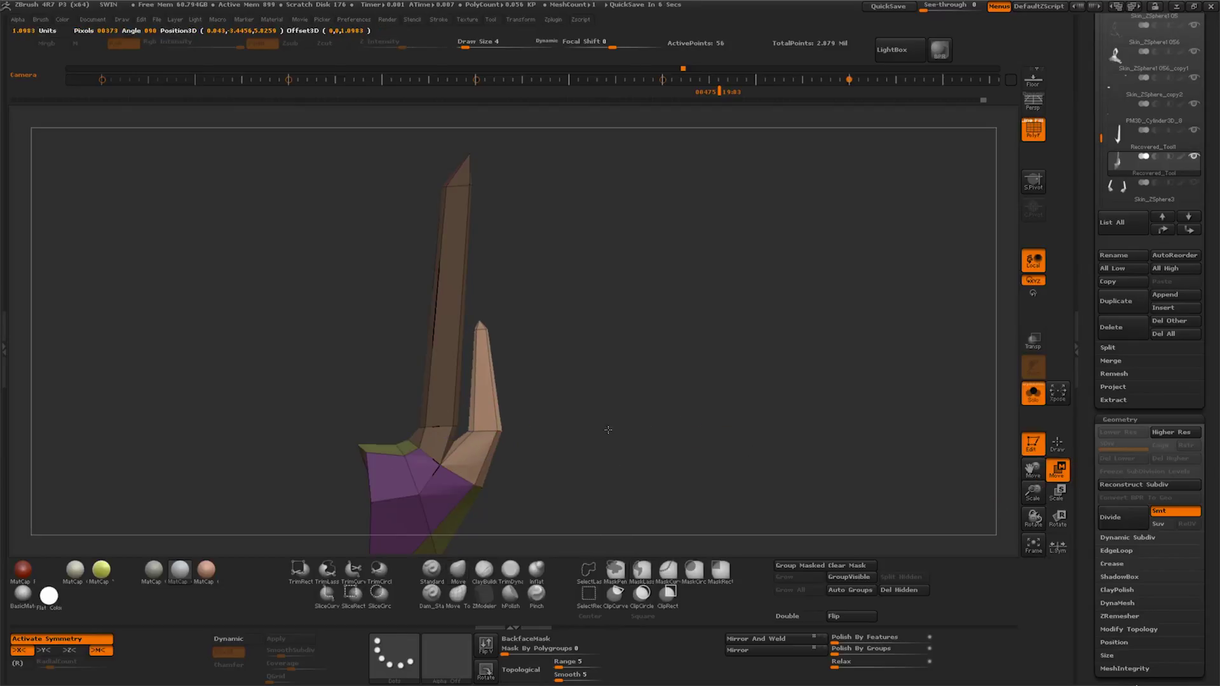
{"action": "left_click", "coordinate": [607, 426], "text": "ctrl"}
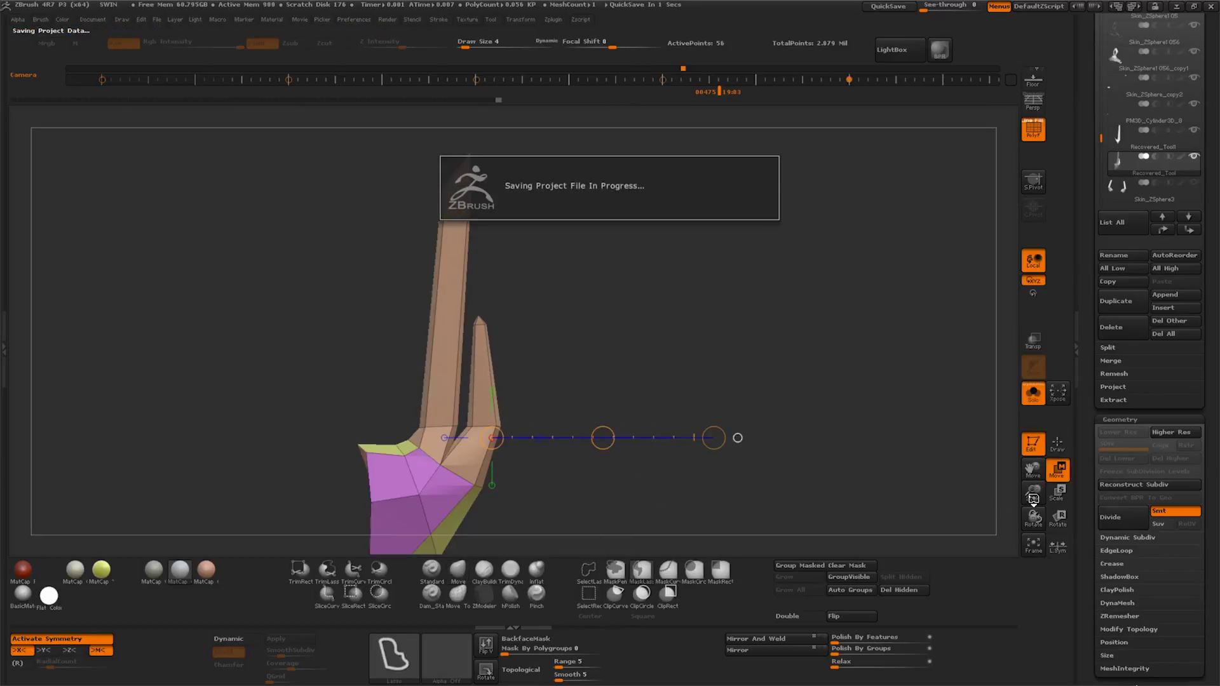
{"action": "left_click_drag", "start_coordinate": [1034, 496], "coordinate": [1025, 455]}
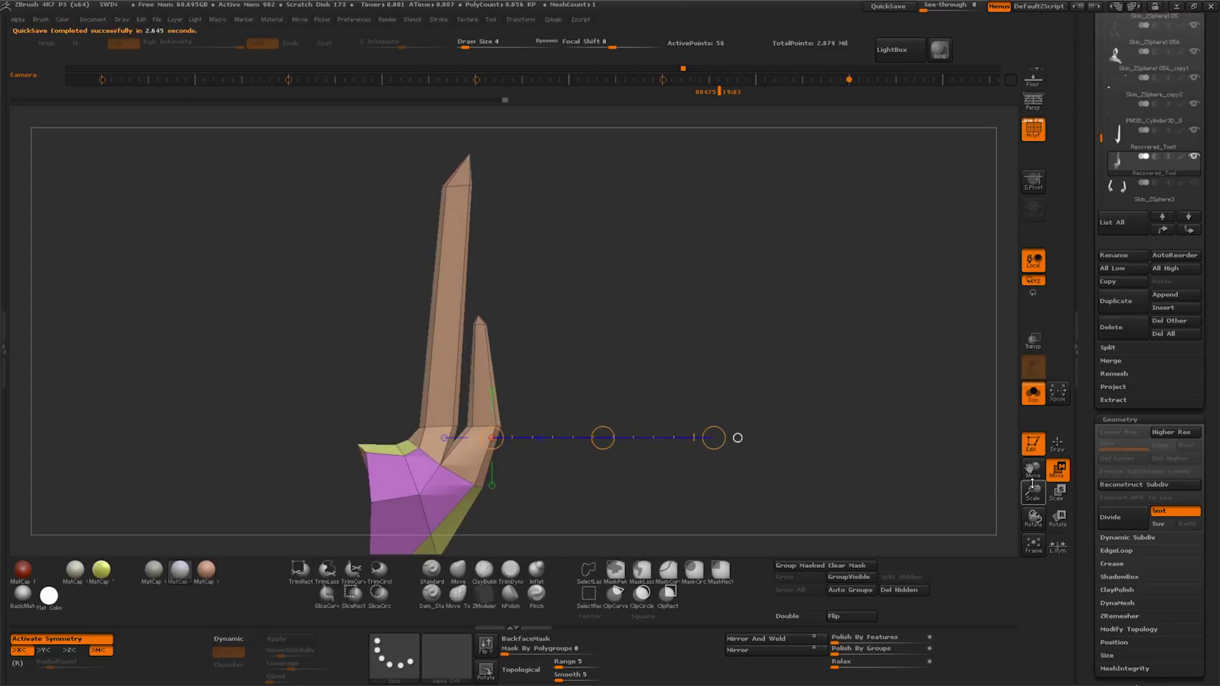
{"action": "left_click_drag", "start_coordinate": [1034, 489], "coordinate": [1034, 492]}
{"action": "left_click", "coordinate": [484, 594]}
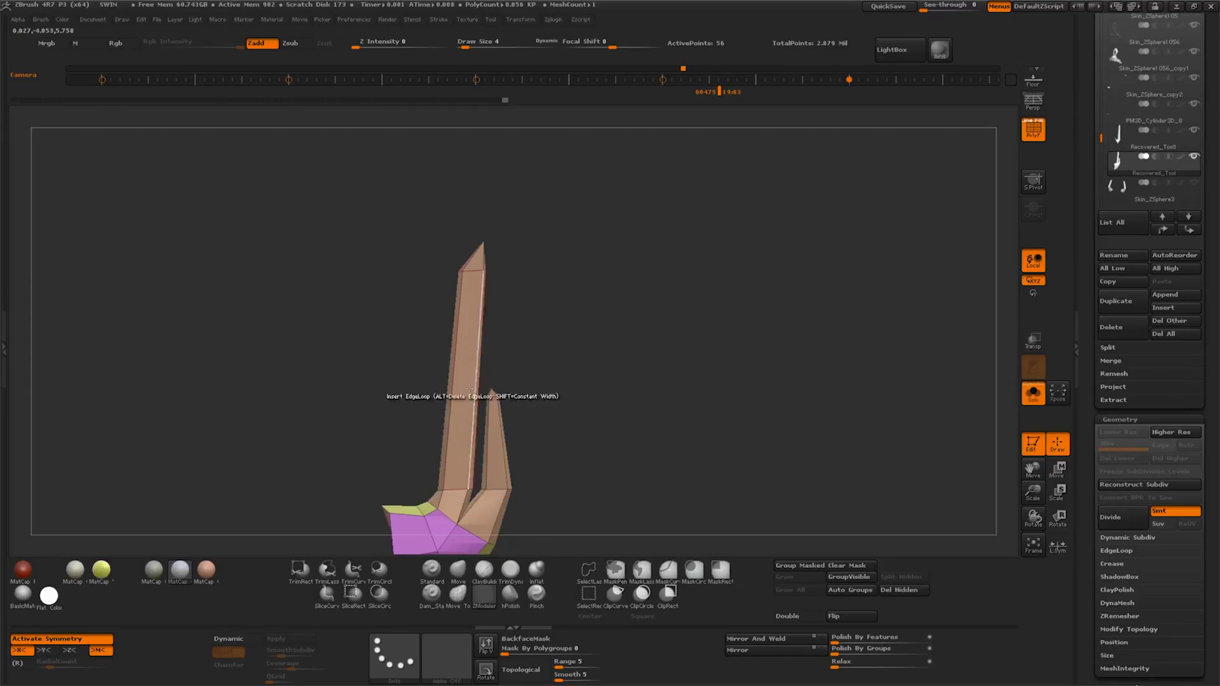
Insert edge loops on both posts, then drag many evenly spaced loops along the long post
{"action": "left_click", "coordinate": [453, 489]}
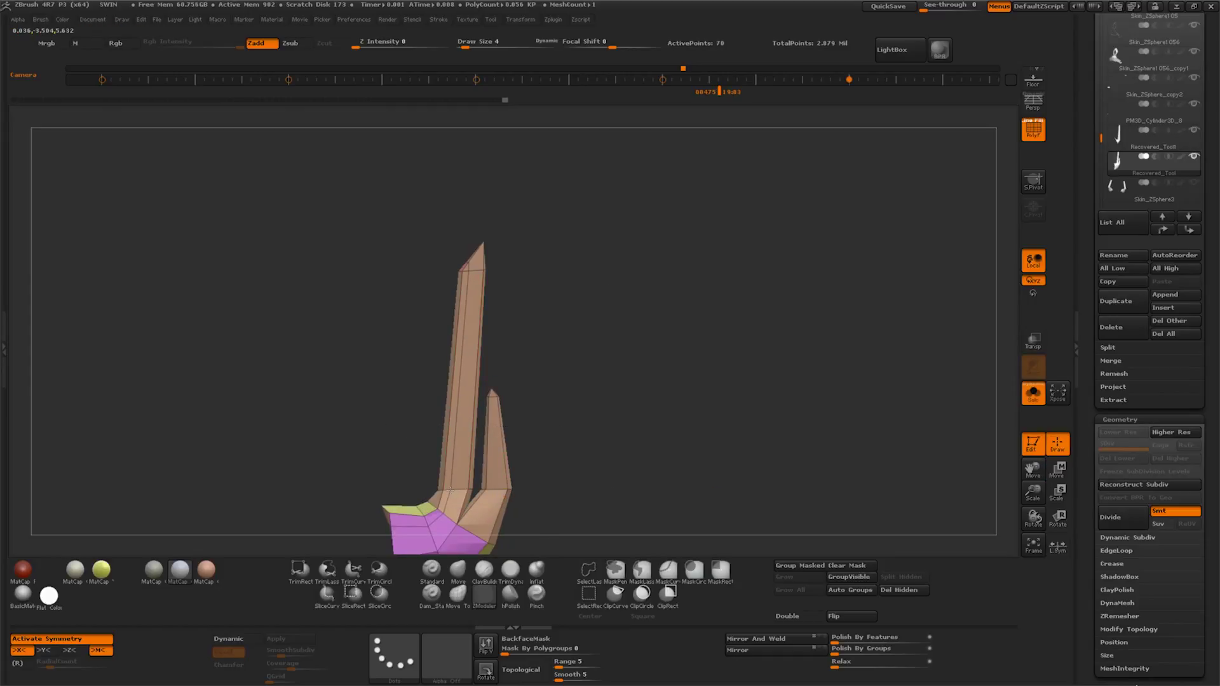
{"action": "left_click", "coordinate": [499, 489]}
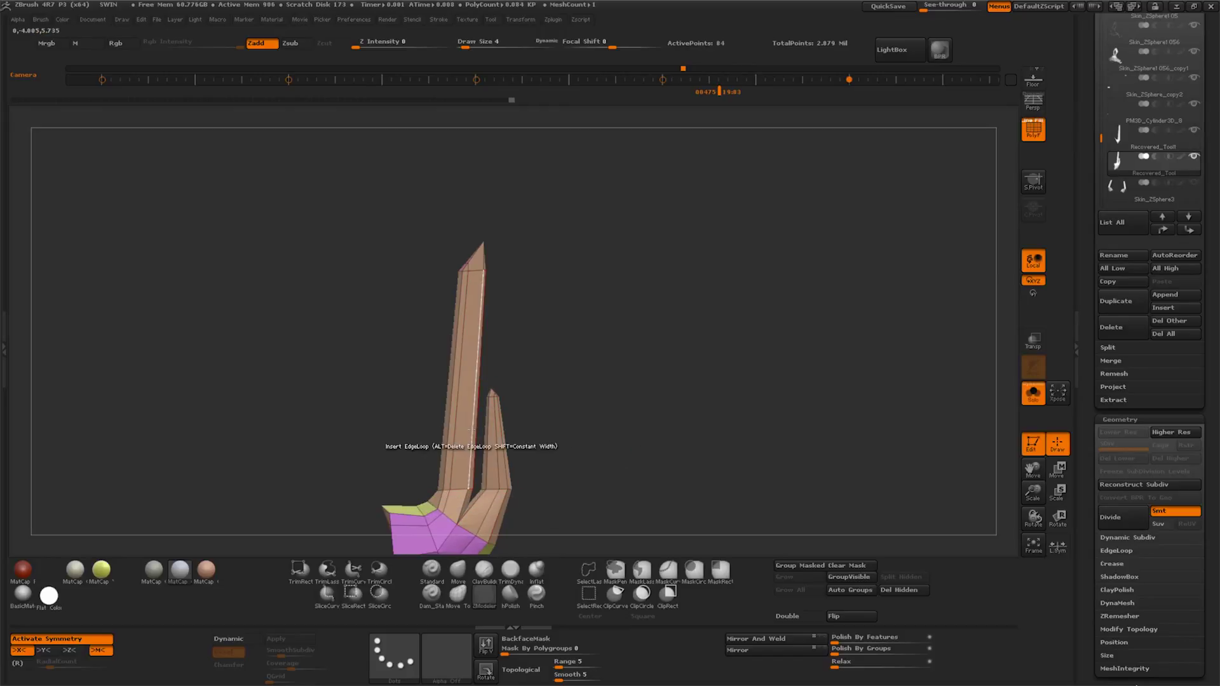
{"action": "key", "text": "space"}
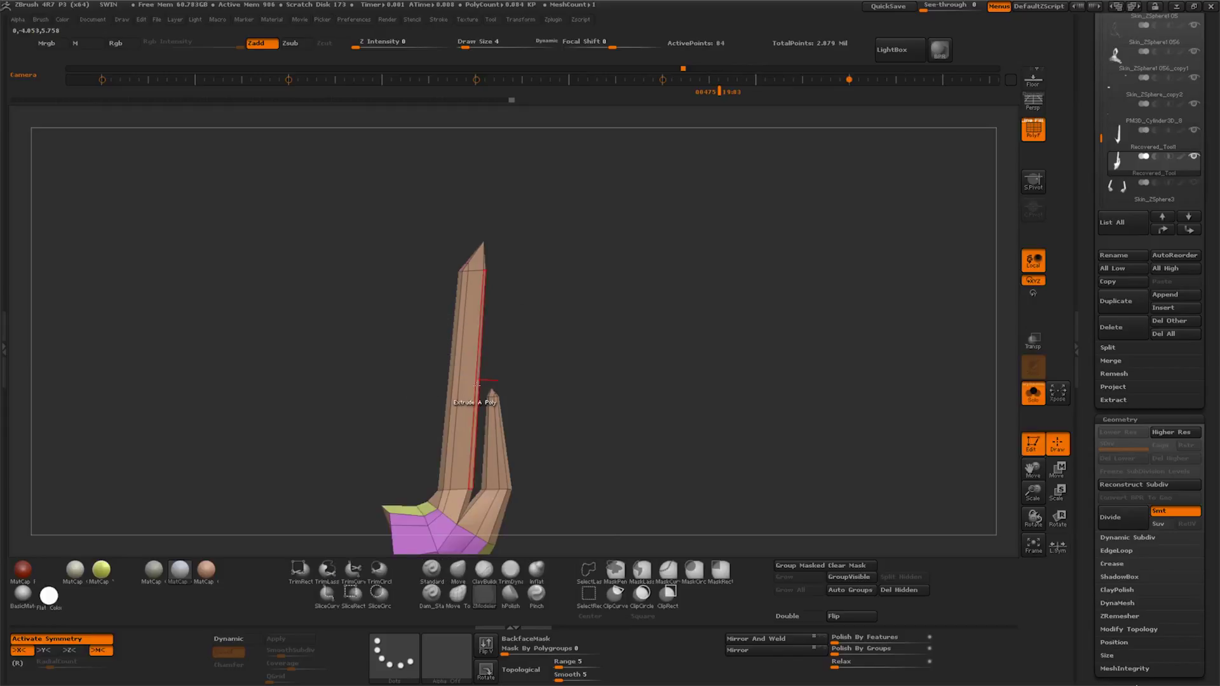
{"action": "left_click", "coordinate": [475, 383]}
{"action": "left_click_drag", "start_coordinate": [604, 354], "coordinate": [589, 320]}
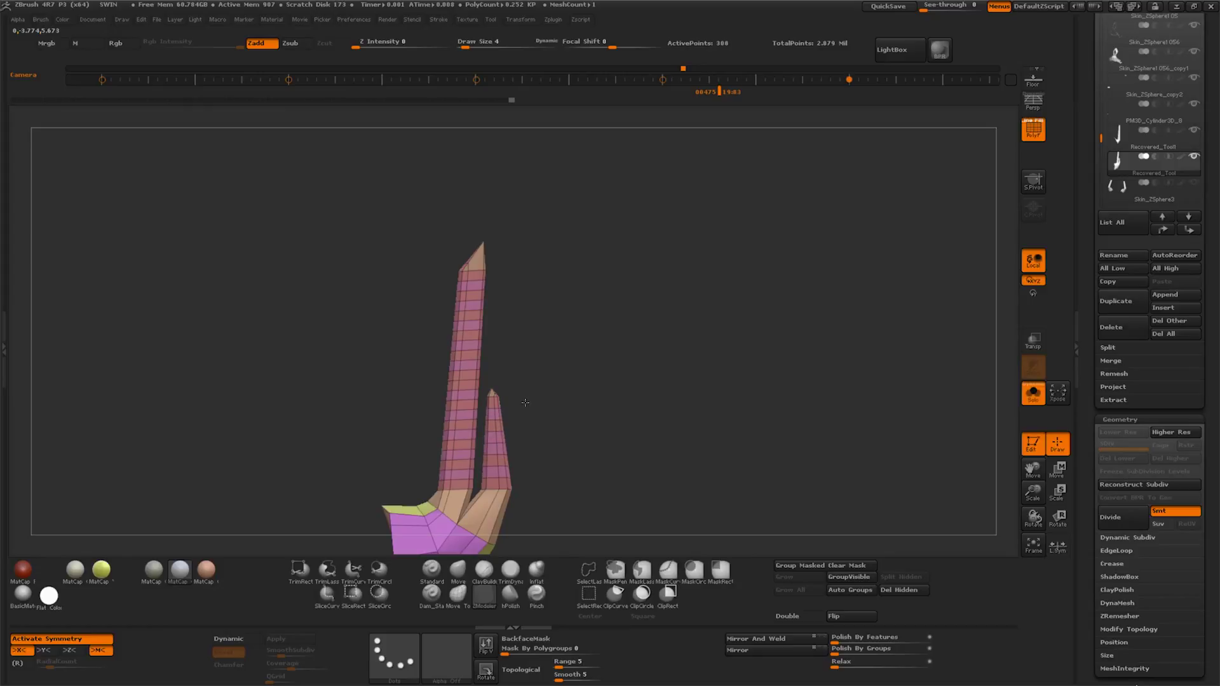
{"action": "left_click_drag", "start_coordinate": [782, 419], "coordinate": [797, 415]}
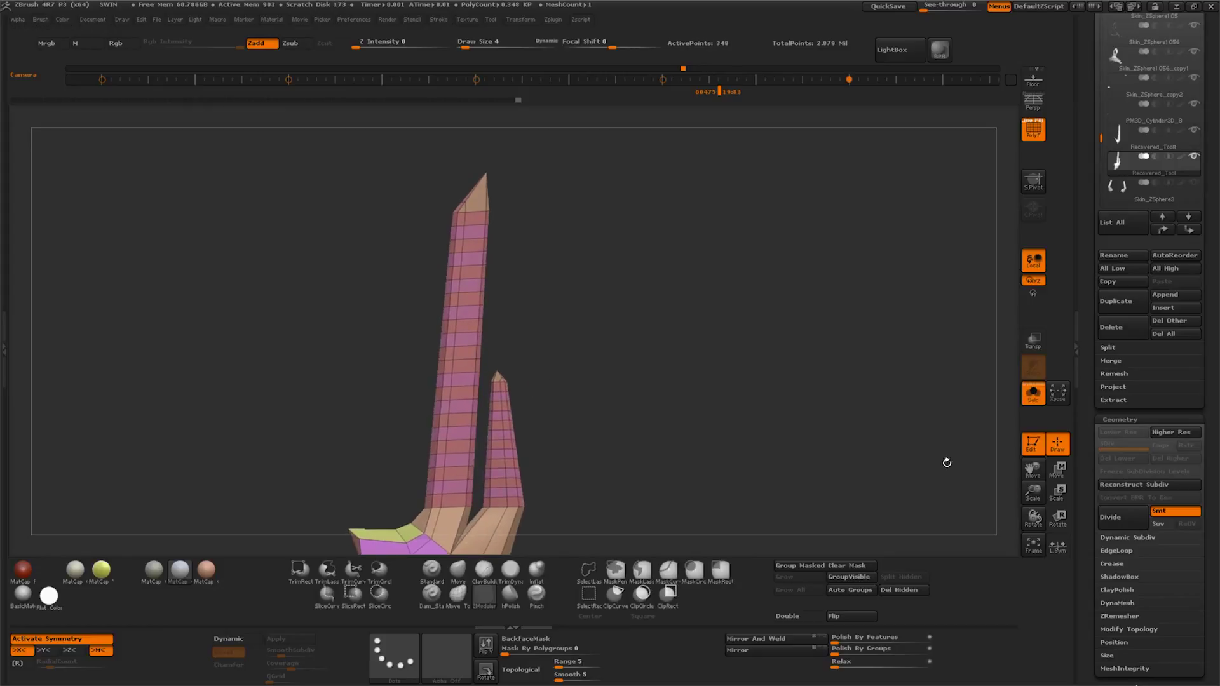
Extrude six faces down the tall post, then undo the extrusions
{"action": "left_click", "coordinate": [473, 233]}
{"action": "left_click", "coordinate": [471, 260]}
{"action": "left_click", "coordinate": [469, 286]}
{"action": "left_click", "coordinate": [467, 313]}
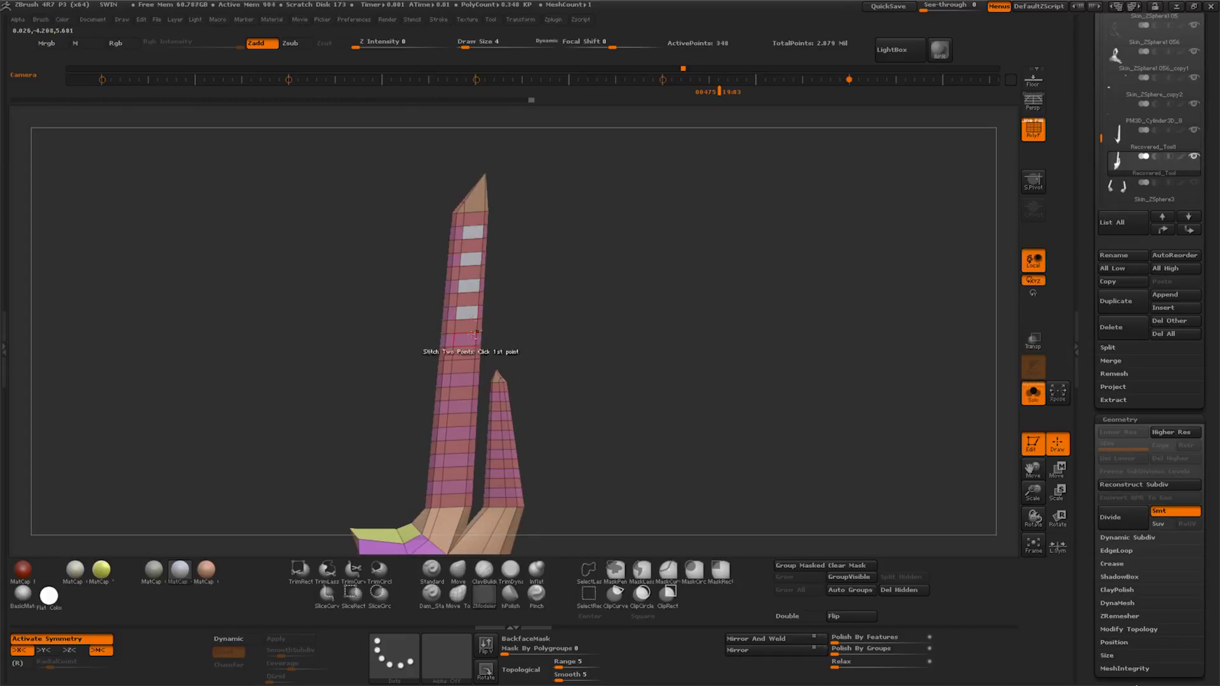
{"action": "left_click", "coordinate": [469, 340]}
{"action": "left_click", "coordinate": [463, 380]}
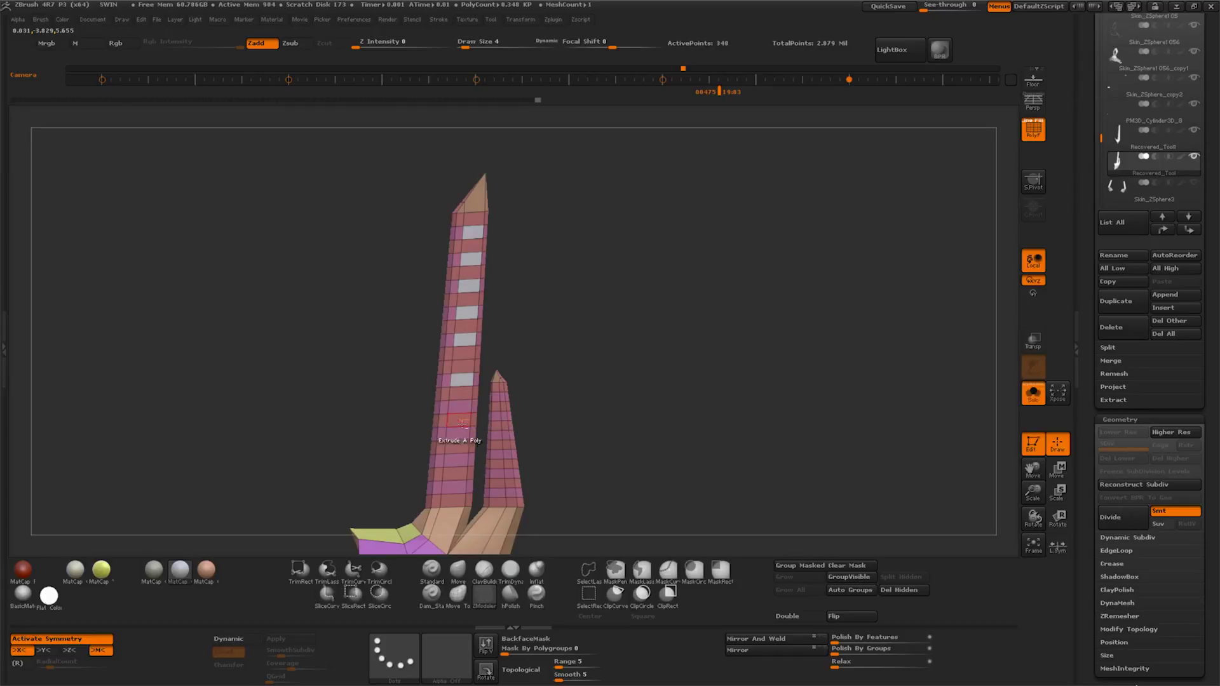
{"action": "key", "text": "ctrl+z"}
{"action": "key", "text": "ctrl+z"}
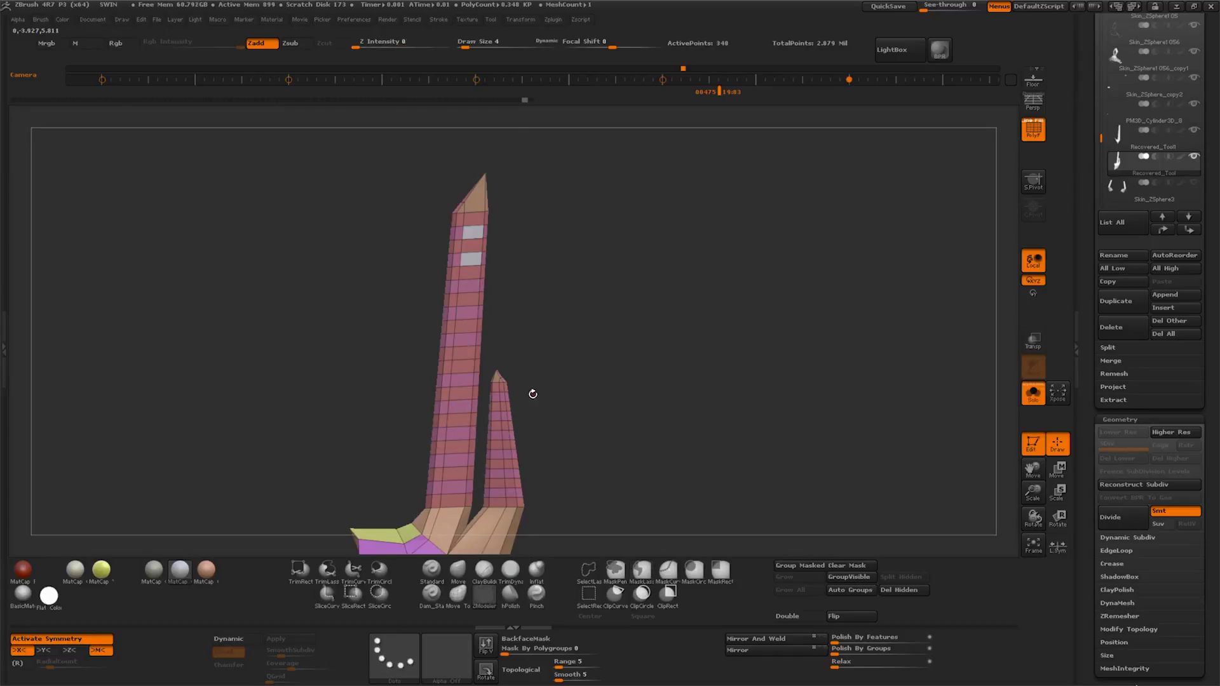
{"action": "key", "text": "ctrl+z"}
{"action": "key", "text": "ctrl+z"}
{"action": "key", "text": "ctrl+z"}
{"action": "key", "text": "ctrl+z"}
{"action": "key", "text": "ctrl+z"}
Insert multiple edge loops along the tall post and several loops on the short post
{"action": "left_click_drag", "start_coordinate": [473, 364], "coordinate": [592, 302]}
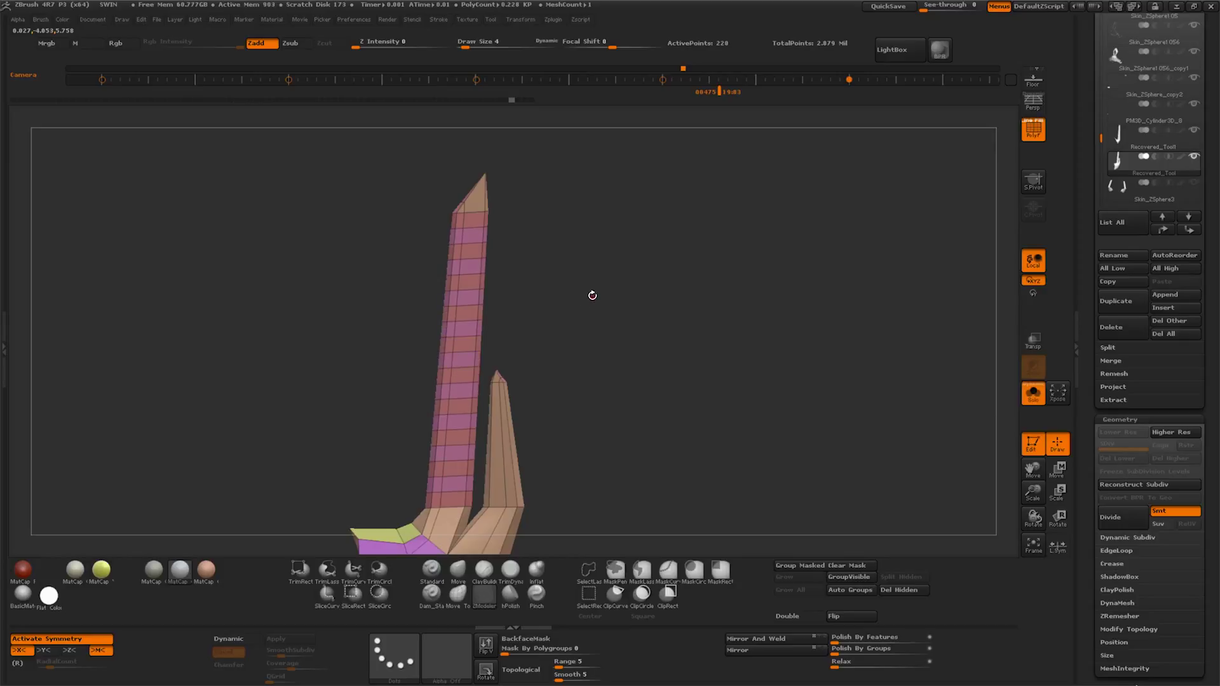
{"action": "left_click", "coordinate": [507, 453]}
{"action": "left_click_drag", "start_coordinate": [537, 410], "coordinate": [525, 425]}
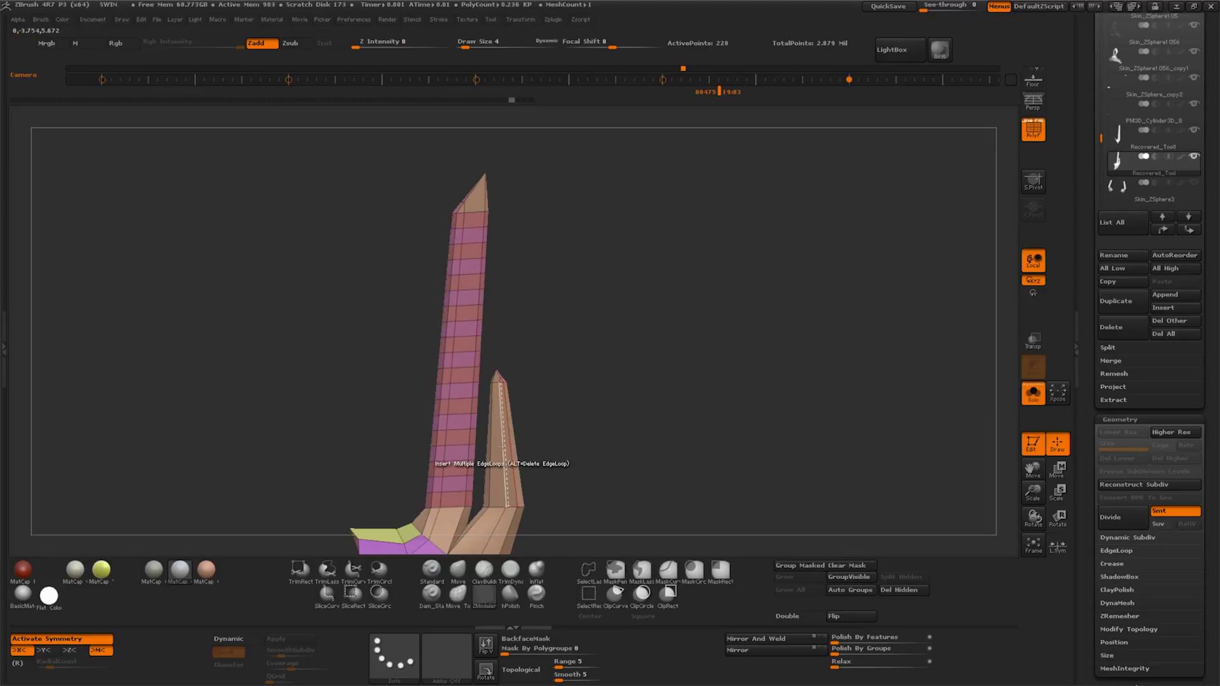
{"action": "left_click_drag", "start_coordinate": [584, 391], "coordinate": [581, 383]}
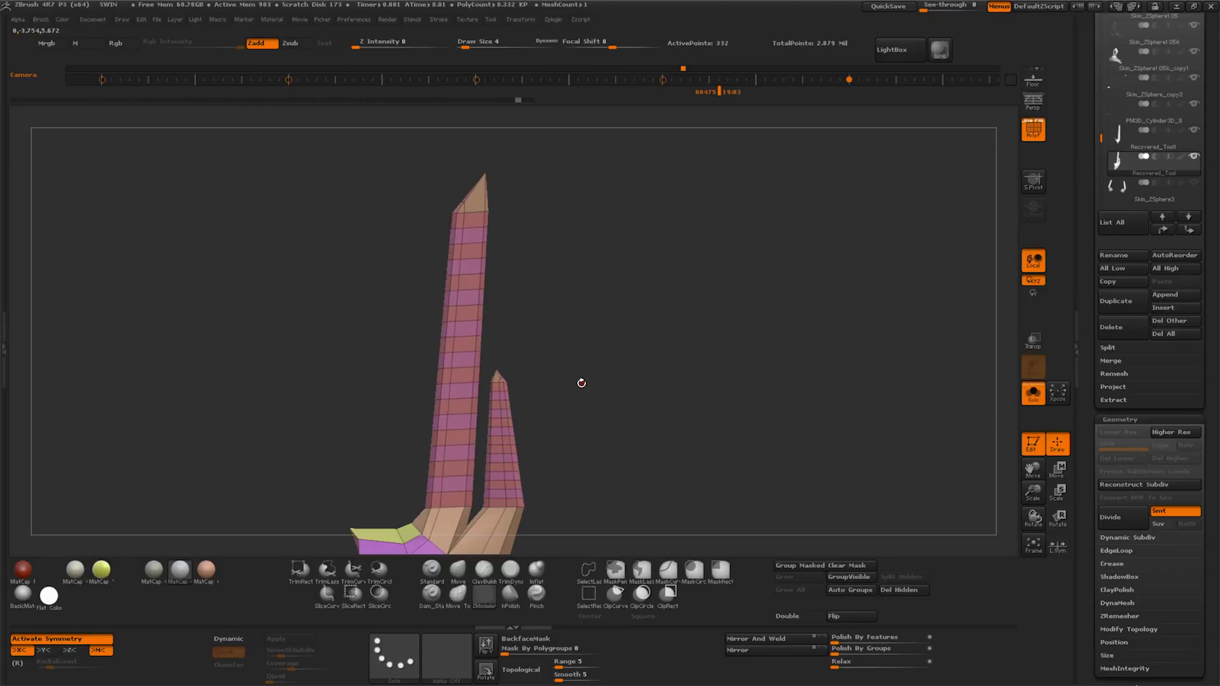
Extrude a run of faces down the tall post's front into raised white panel strips
{"action": "left_click_drag", "start_coordinate": [473, 235], "coordinate": [466, 328]}
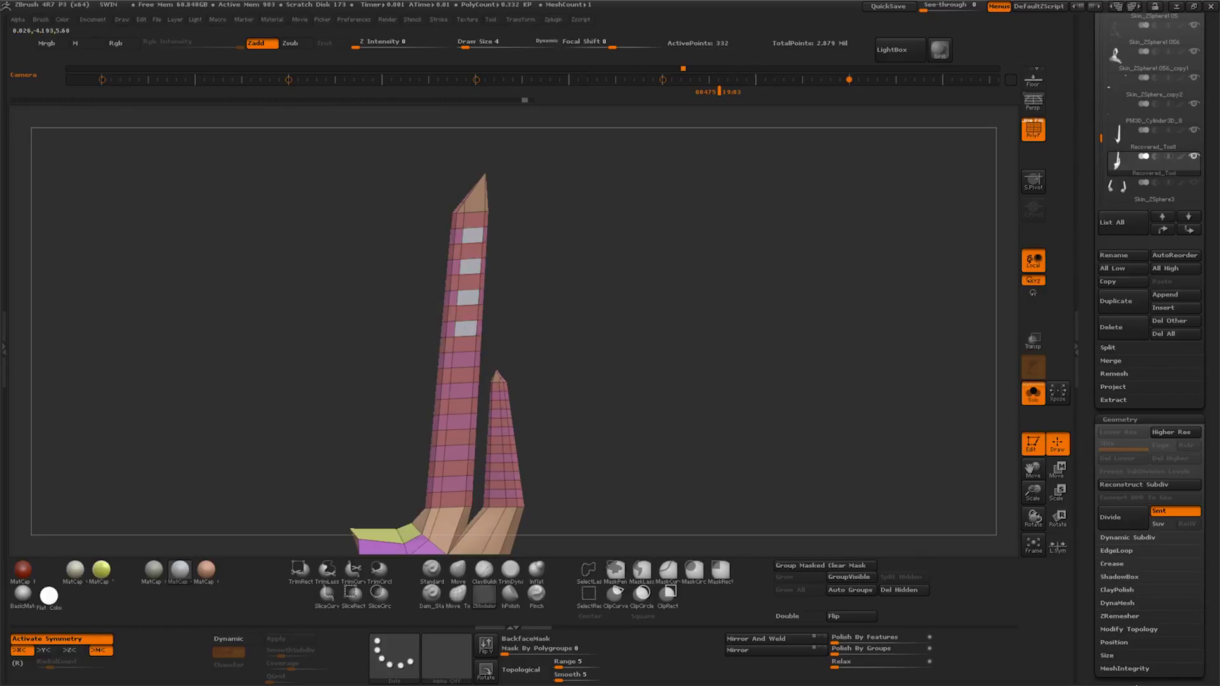
{"action": "left_click", "coordinate": [466, 361]}
{"action": "left_click", "coordinate": [463, 391]}
{"action": "left_click", "coordinate": [462, 423]}
{"action": "left_click", "coordinate": [459, 453]}
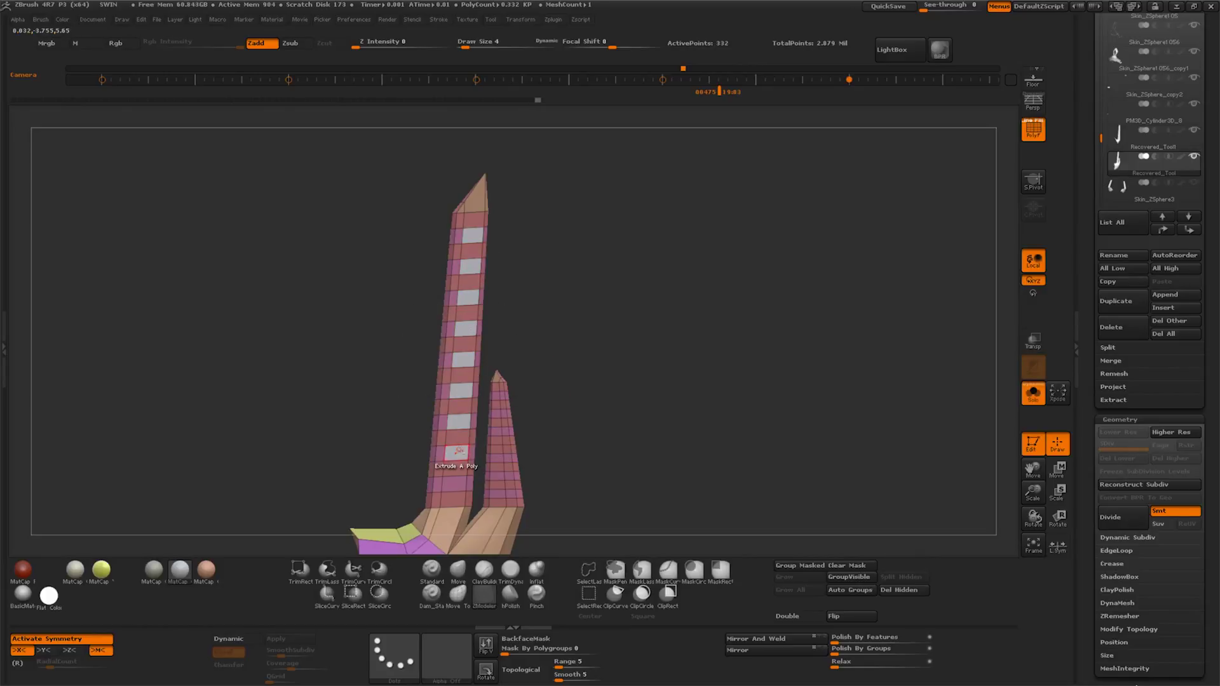
{"action": "left_click", "coordinate": [459, 484]}
{"action": "left_click_drag", "start_coordinate": [782, 381], "coordinate": [782, 414], "text": "alt"}
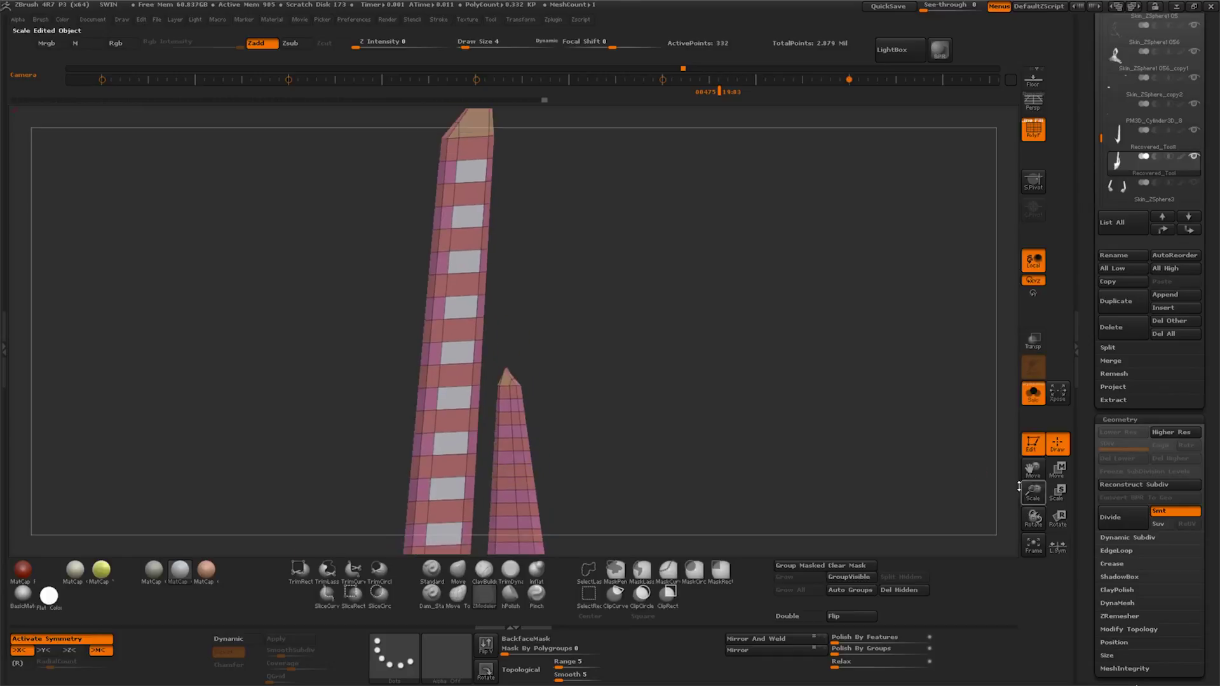
Extrude five faces down the tall post's right side and one face on the small post
{"action": "left_click", "coordinate": [470, 528]}
{"action": "left_click", "coordinate": [474, 486]}
{"action": "left_click", "coordinate": [475, 443]}
{"action": "left_click", "coordinate": [476, 398]}
{"action": "left_click", "coordinate": [478, 354]}
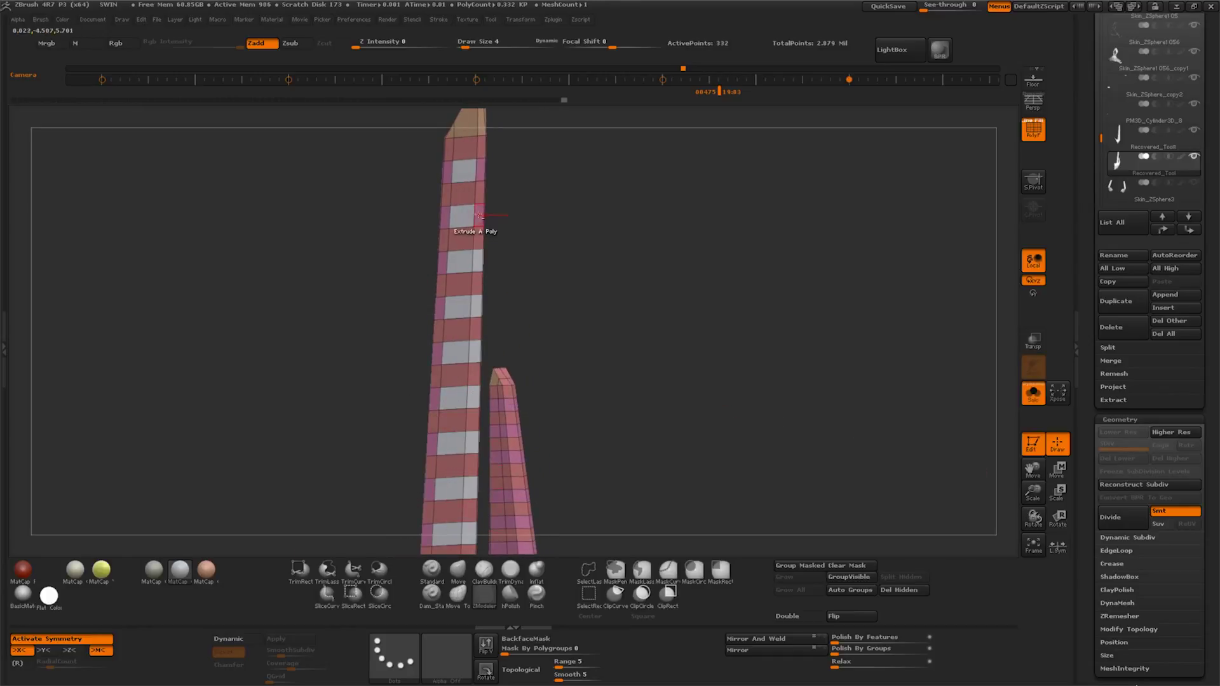
{"action": "left_click_drag", "start_coordinate": [492, 185], "coordinate": [670, 306]}
{"action": "left_click", "coordinate": [476, 399]}
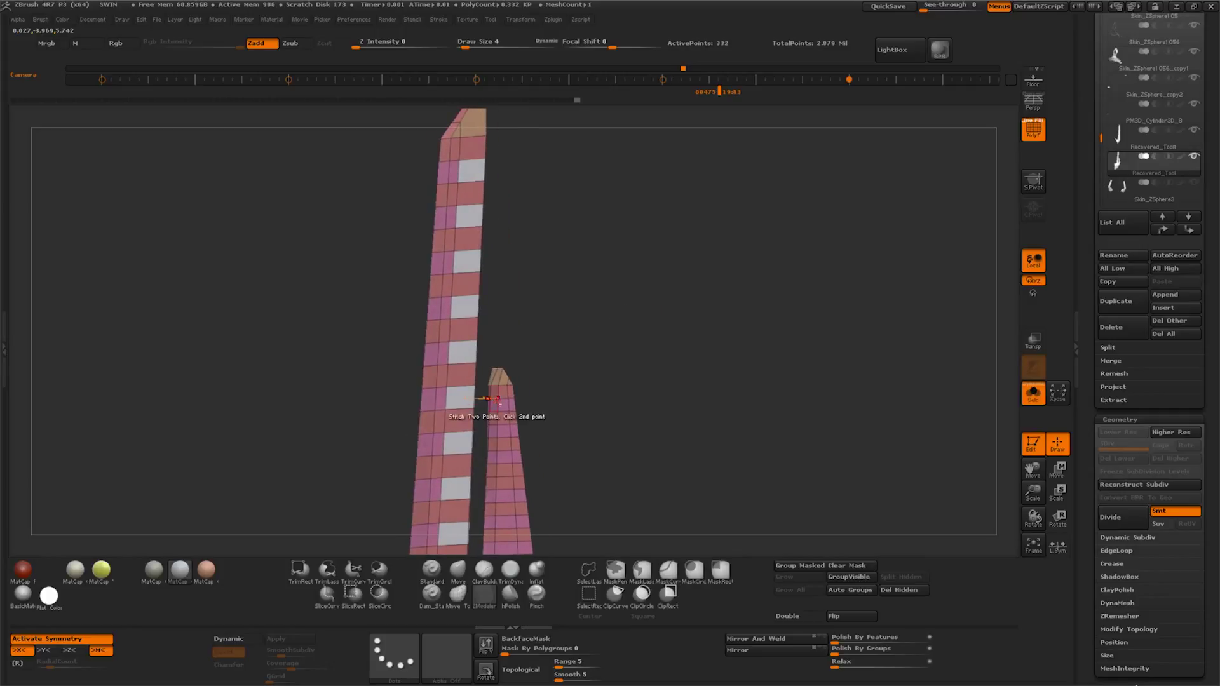
{"action": "left_click", "coordinate": [499, 405]}
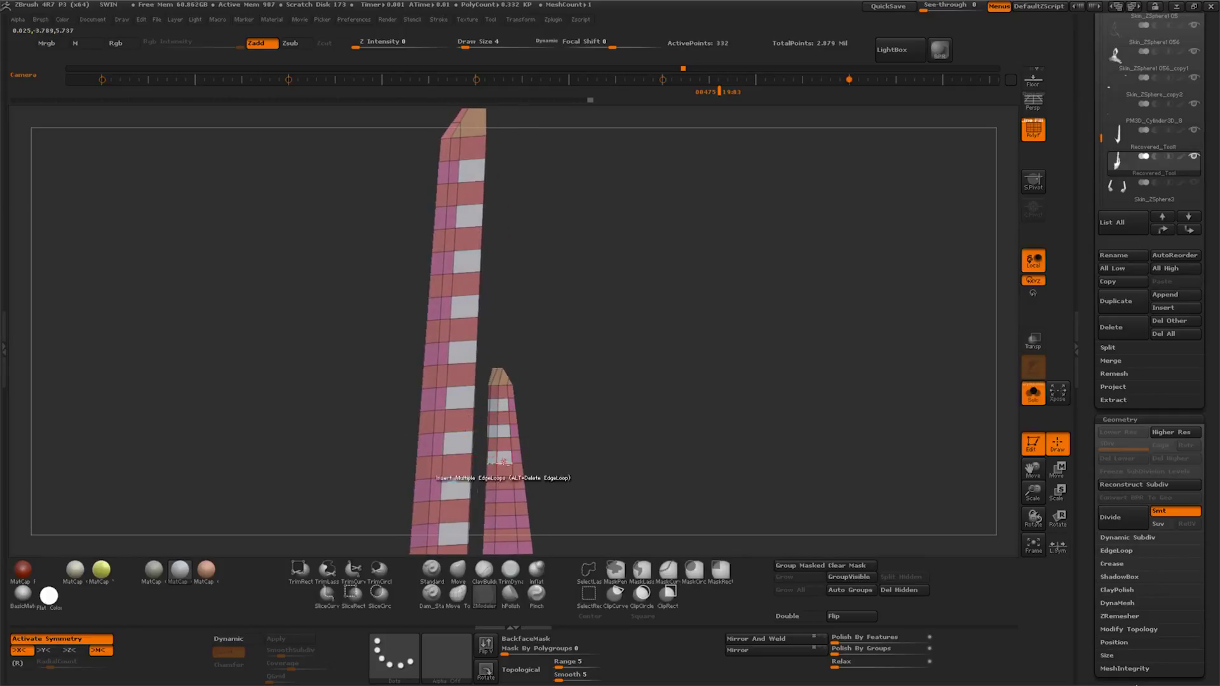
Inspect the posts from several angles and change the ZModeler polygon action's target
{"action": "left_click_drag", "start_coordinate": [1034, 471], "coordinate": [832, 412]}
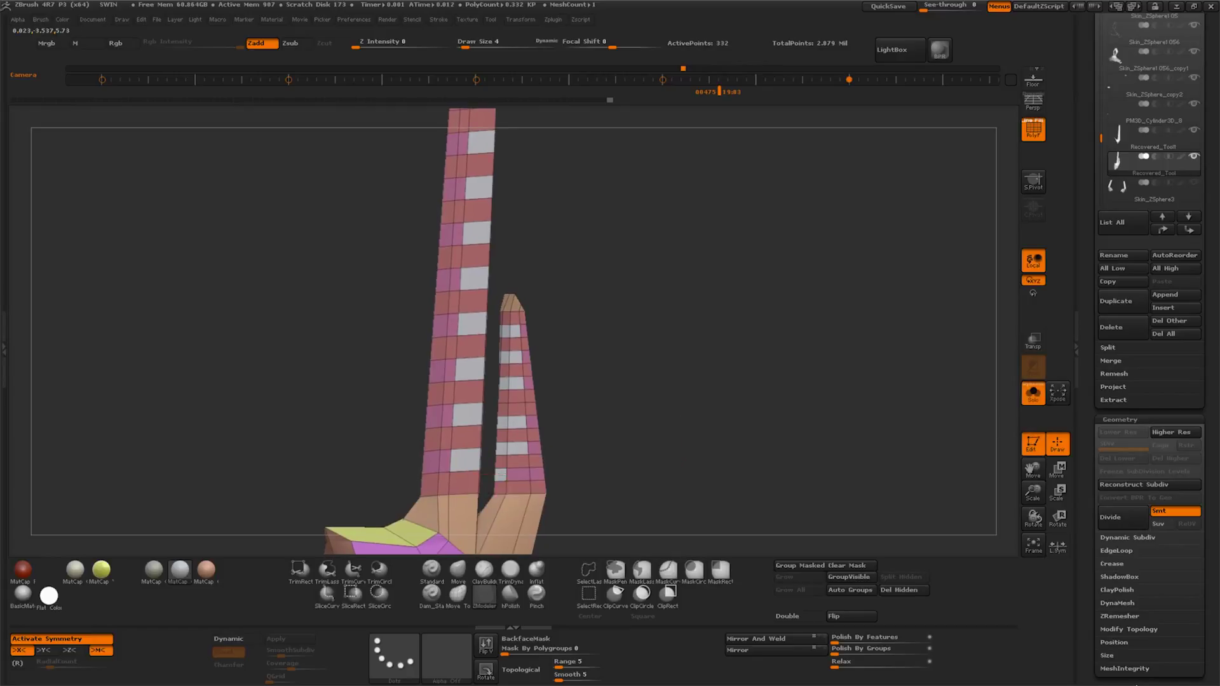
{"action": "left_click_drag", "start_coordinate": [1034, 470], "coordinate": [1032, 473]}
{"action": "left_click_drag", "start_coordinate": [674, 426], "coordinate": [700, 431]}
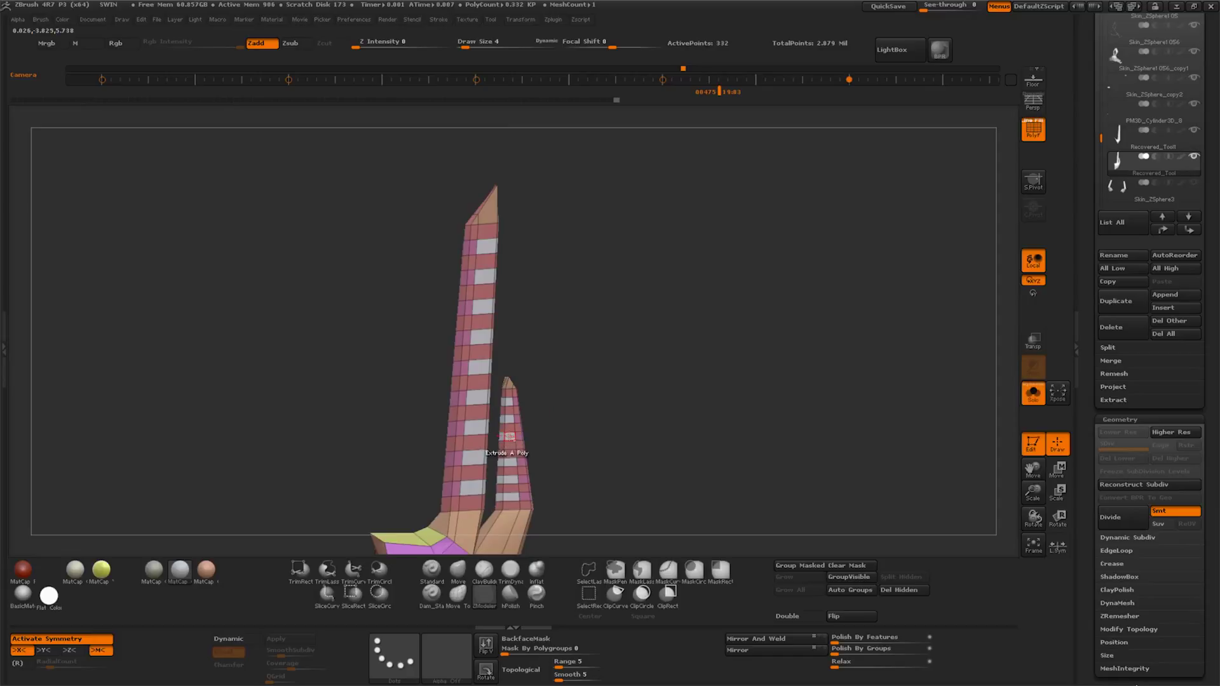
{"action": "left_click_drag", "start_coordinate": [674, 423], "coordinate": [655, 429]}
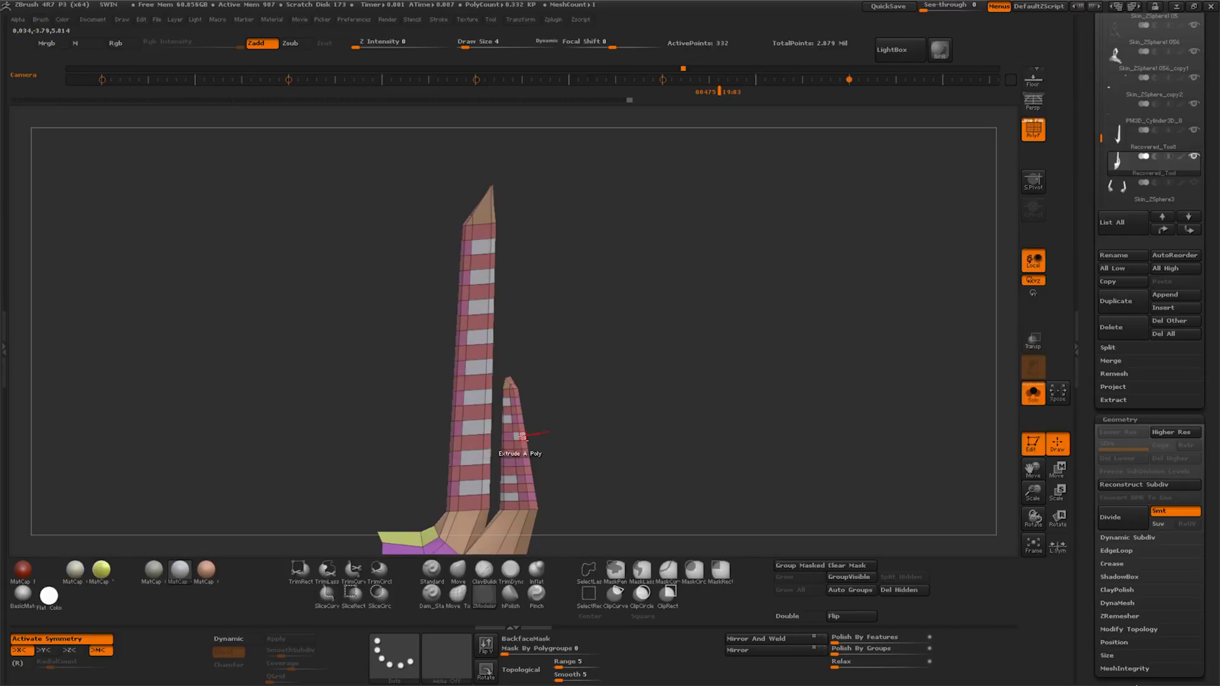
{"action": "mouse_move", "coordinate": [536, 457]}
{"action": "left_mouse_down"}
{"action": "mouse_move", "coordinate": [654, 427]}
{"action": "mouse_move", "coordinate": [638, 441]}
{"action": "left_mouse_up"}
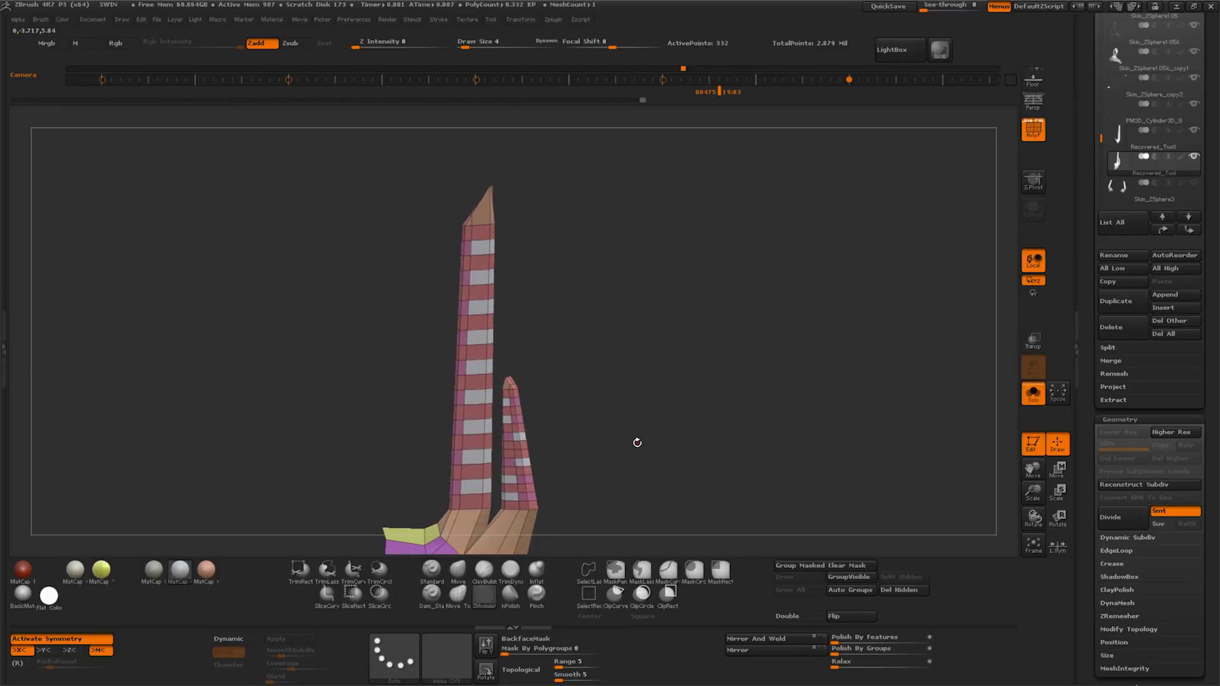
{"action": "left_click_drag", "start_coordinate": [567, 443], "coordinate": [603, 441]}
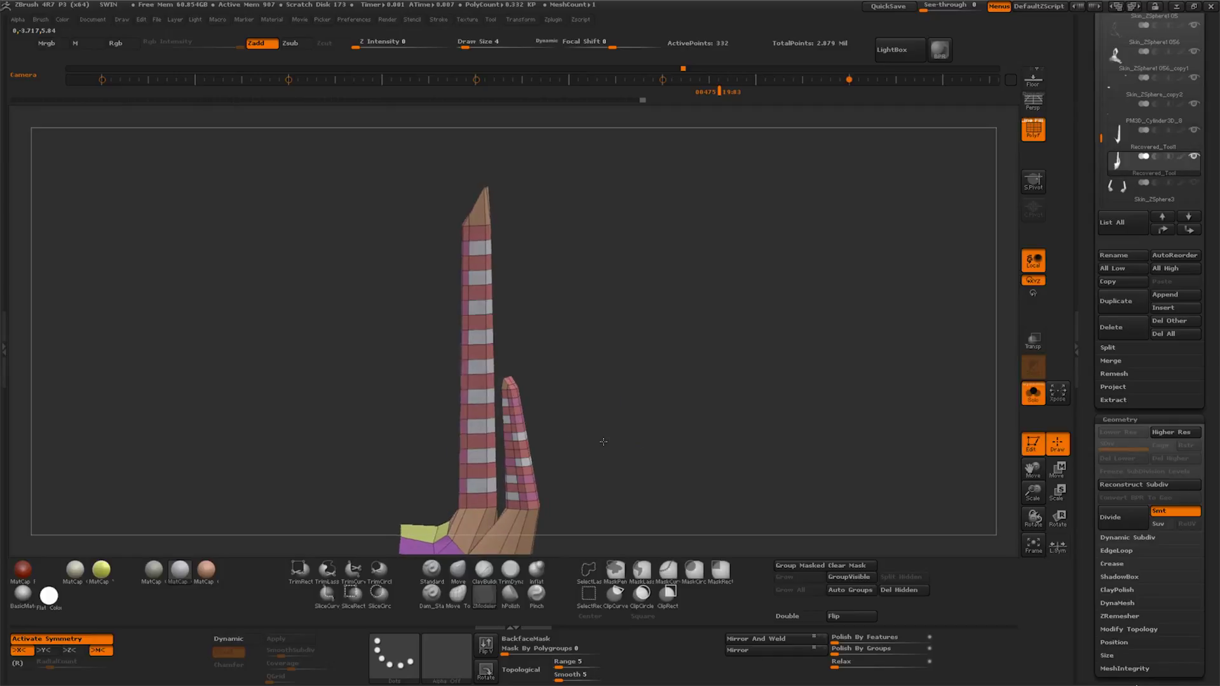
{"action": "left_click_drag", "start_coordinate": [1031, 492], "coordinate": [1007, 503]}
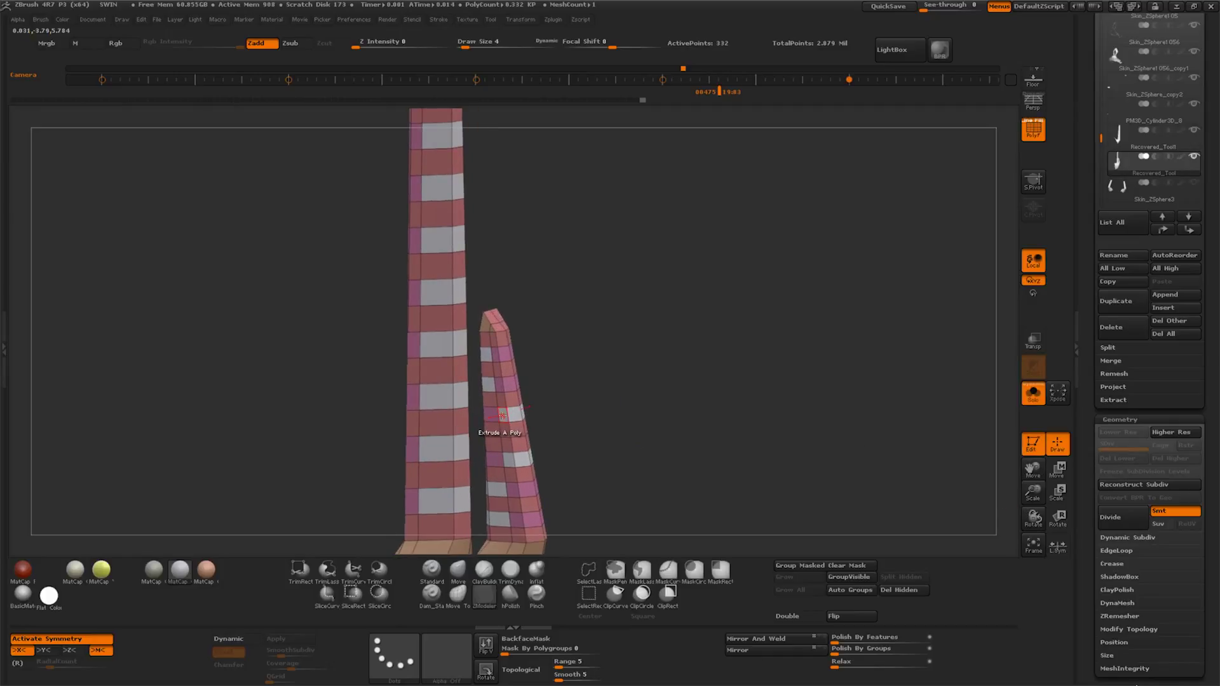
{"action": "key", "text": "space"}
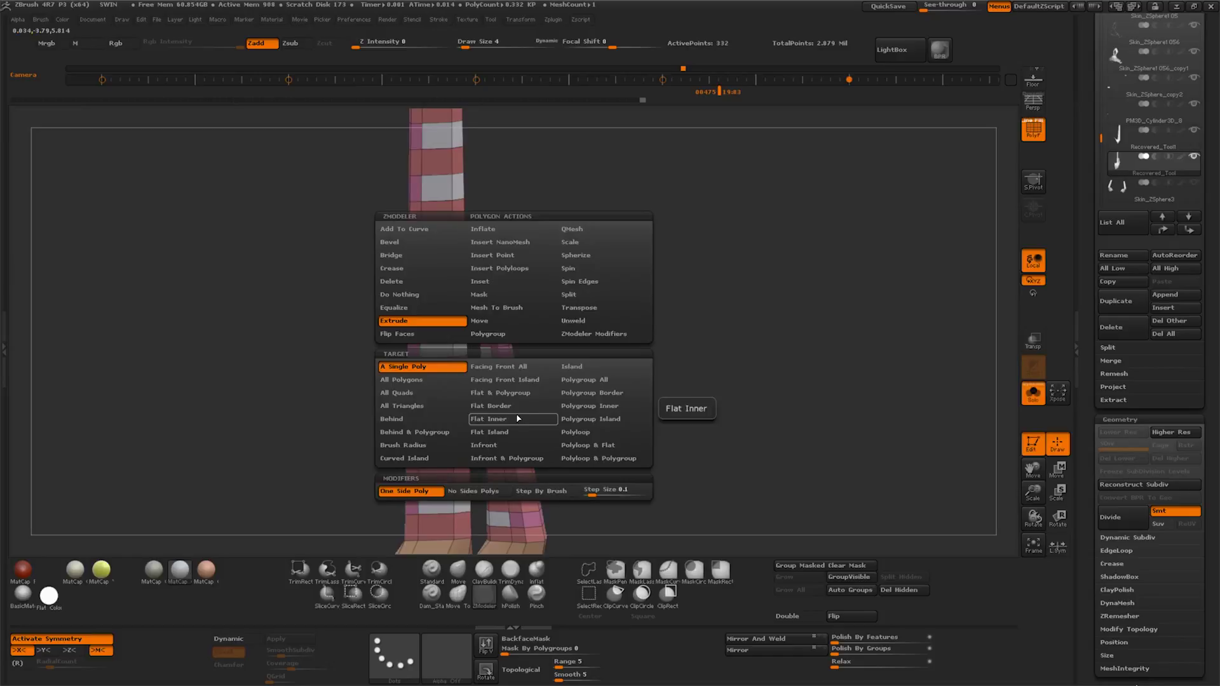
{"action": "mouse_move", "coordinate": [621, 267]}
{"action": "left_mouse_down"}
{"action": "mouse_move", "coordinate": [598, 362]}
{"action": "mouse_move", "coordinate": [503, 414]}
{"action": "left_mouse_up"}
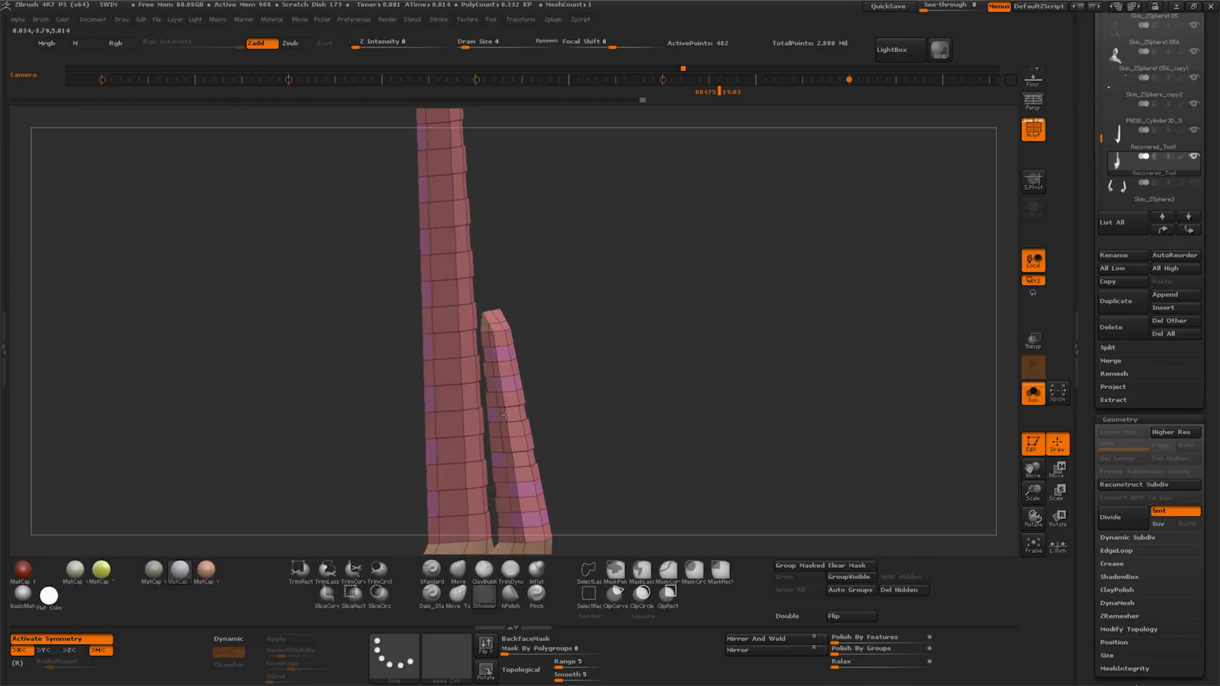
Switch ZModeler to the Polygroup action and regroup the panel faces on the posts
{"action": "mouse_move", "coordinate": [509, 414]}
{"action": "left_mouse_down"}
{"action": "mouse_move", "coordinate": [679, 377]}
{"action": "mouse_move", "coordinate": [648, 389]}
{"action": "left_mouse_up"}
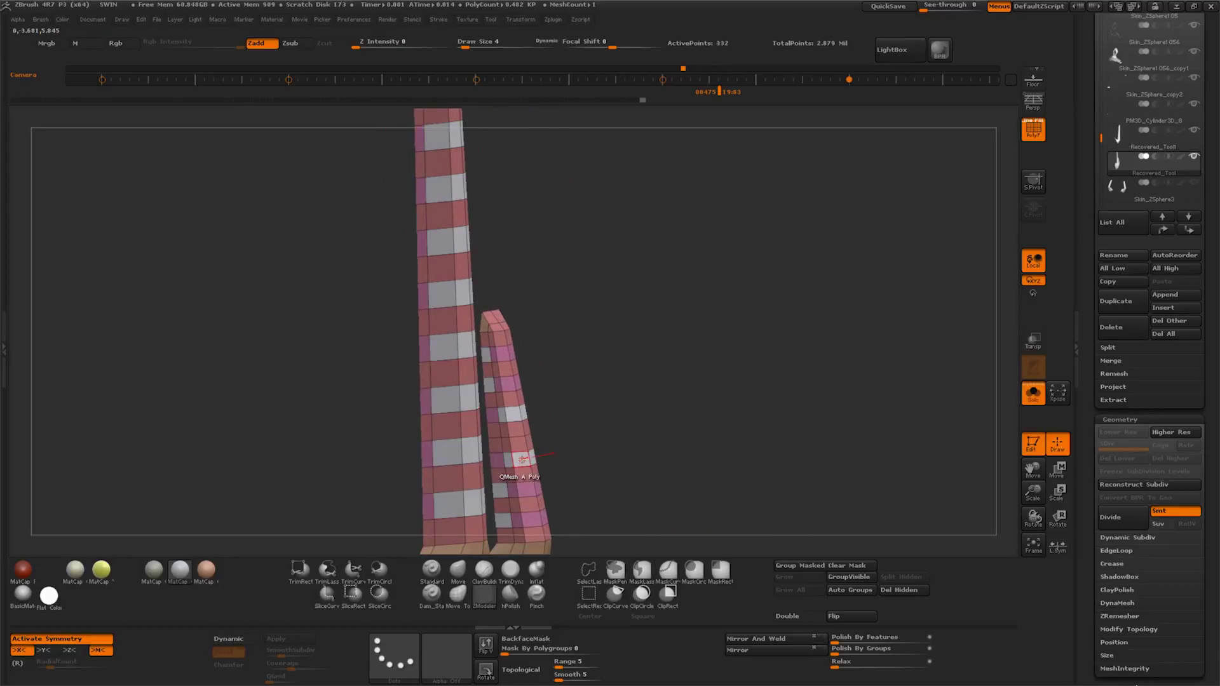
{"action": "key", "text": "space"}
{"action": "left_click", "coordinate": [520, 334]}
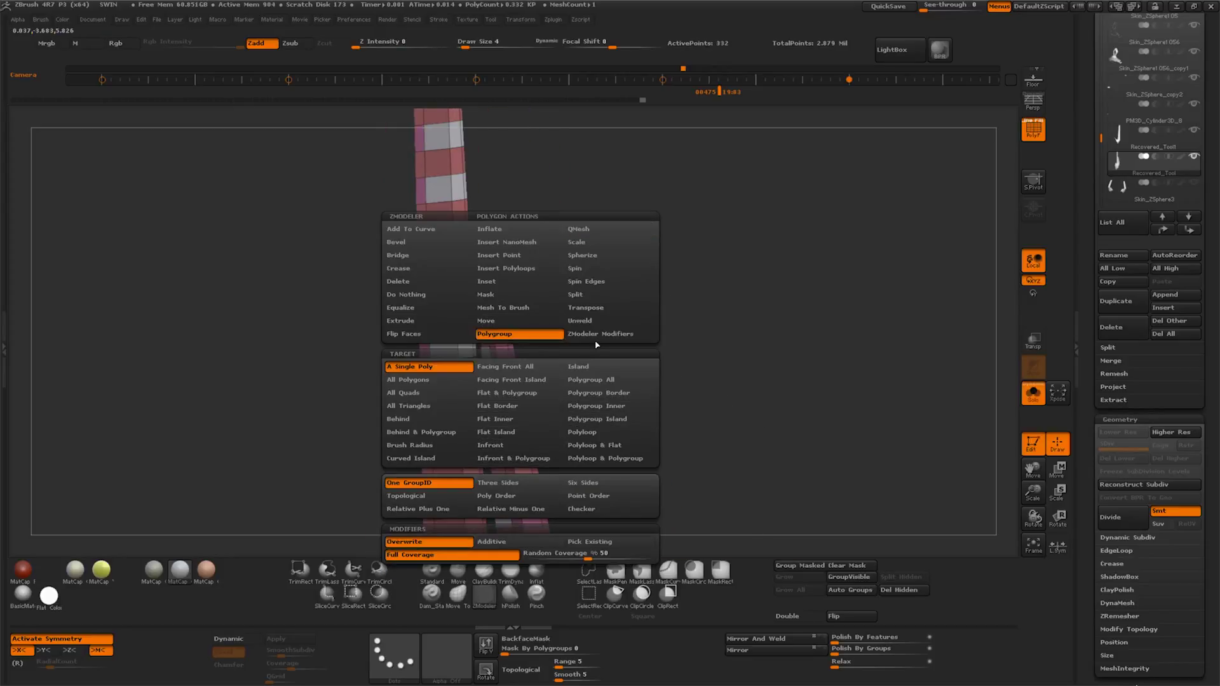
{"action": "left_click", "coordinate": [523, 459]}
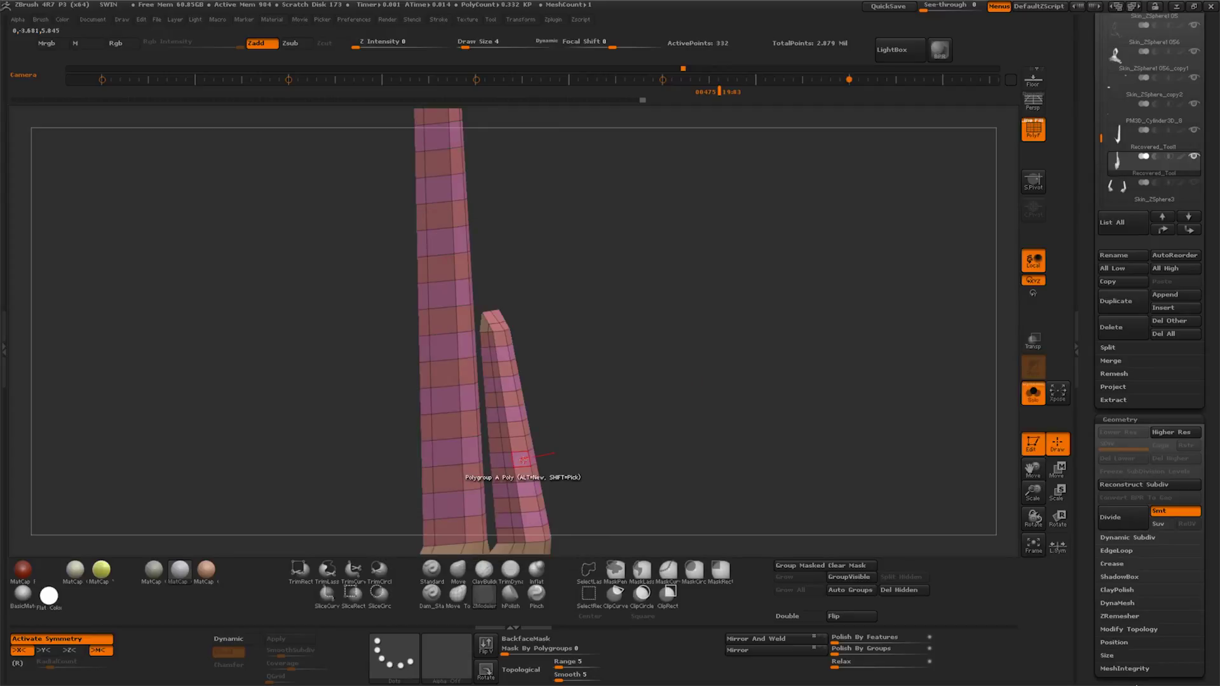
{"action": "left_click", "coordinate": [523, 459]}
{"action": "left_click", "coordinate": [523, 458]}
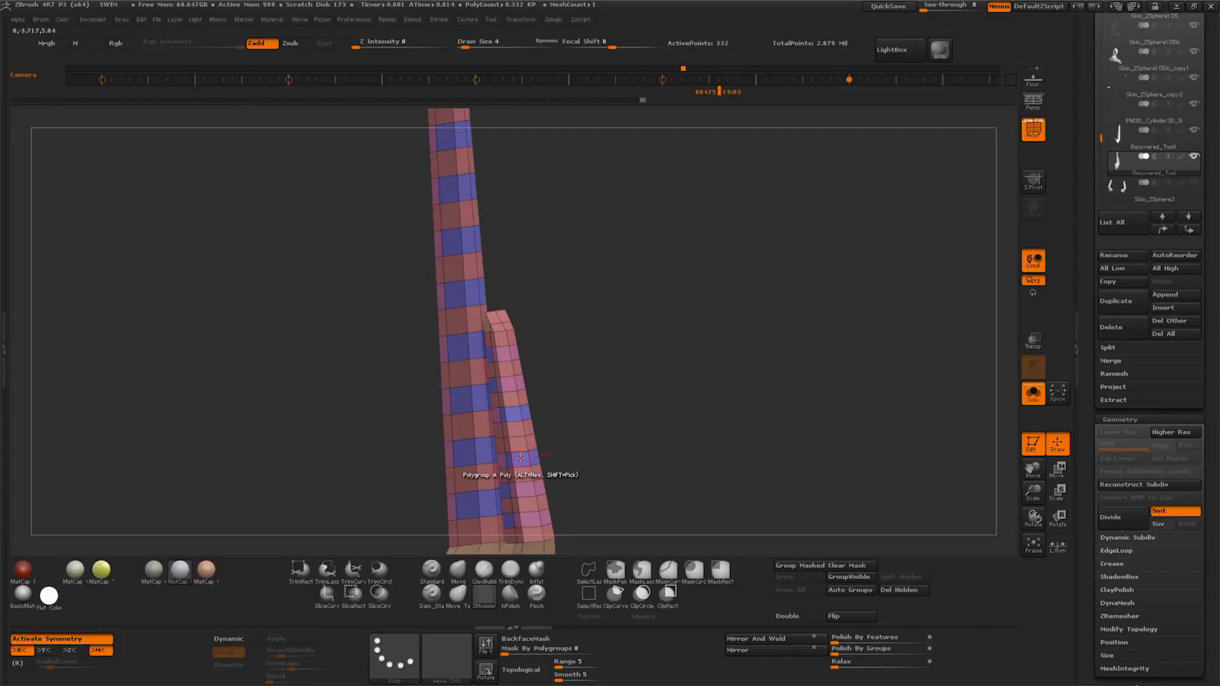
Insert multiple edge loops around the panels using the Polygroup All target
{"action": "key", "text": "space"}
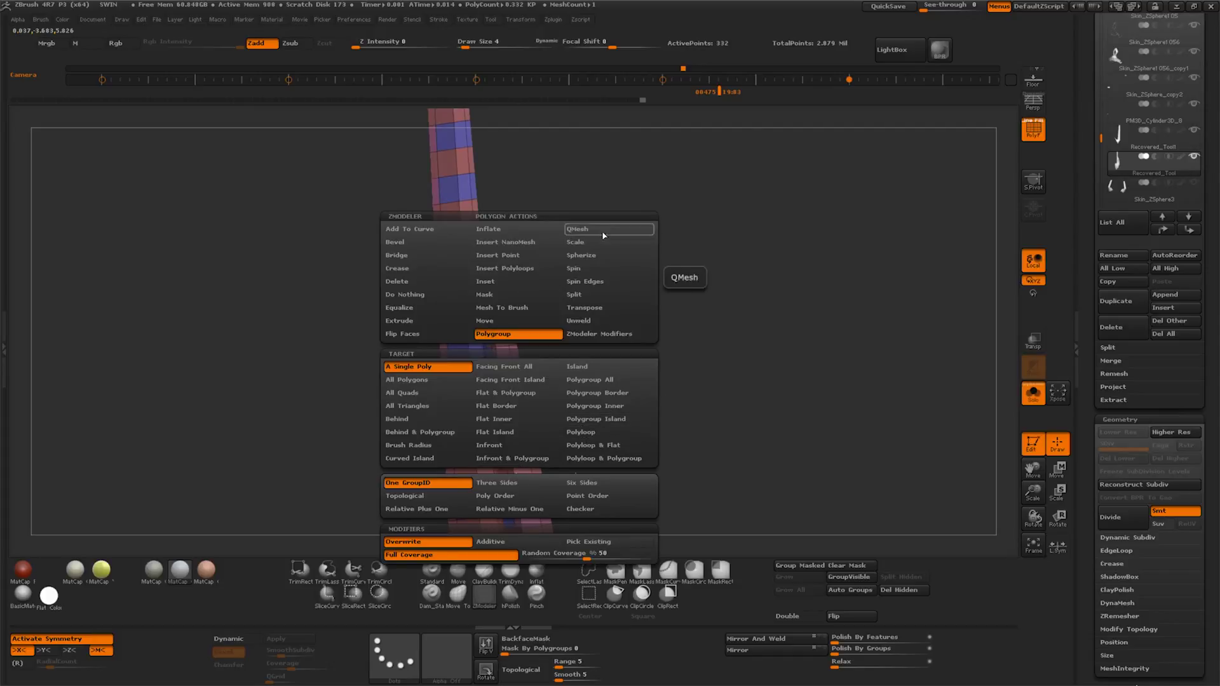
{"action": "left_click", "coordinate": [594, 435]}
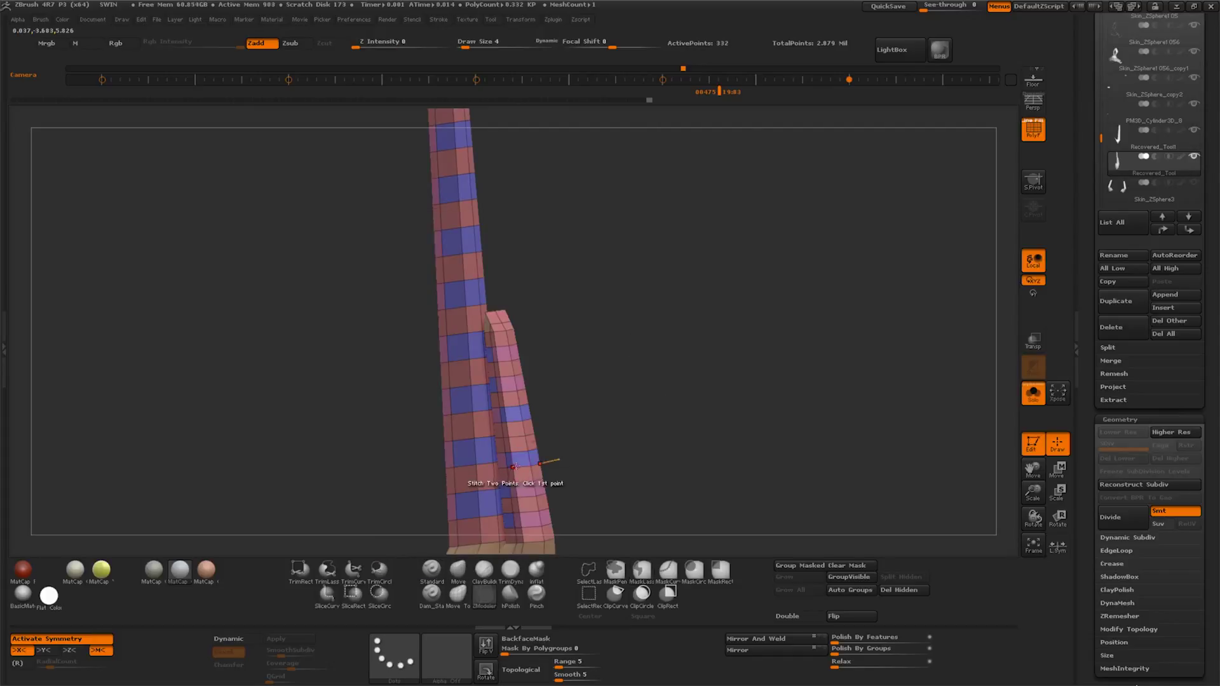
{"action": "key", "text": "space"}
{"action": "left_click", "coordinate": [626, 381]}
{"action": "left_click", "coordinate": [521, 458]}
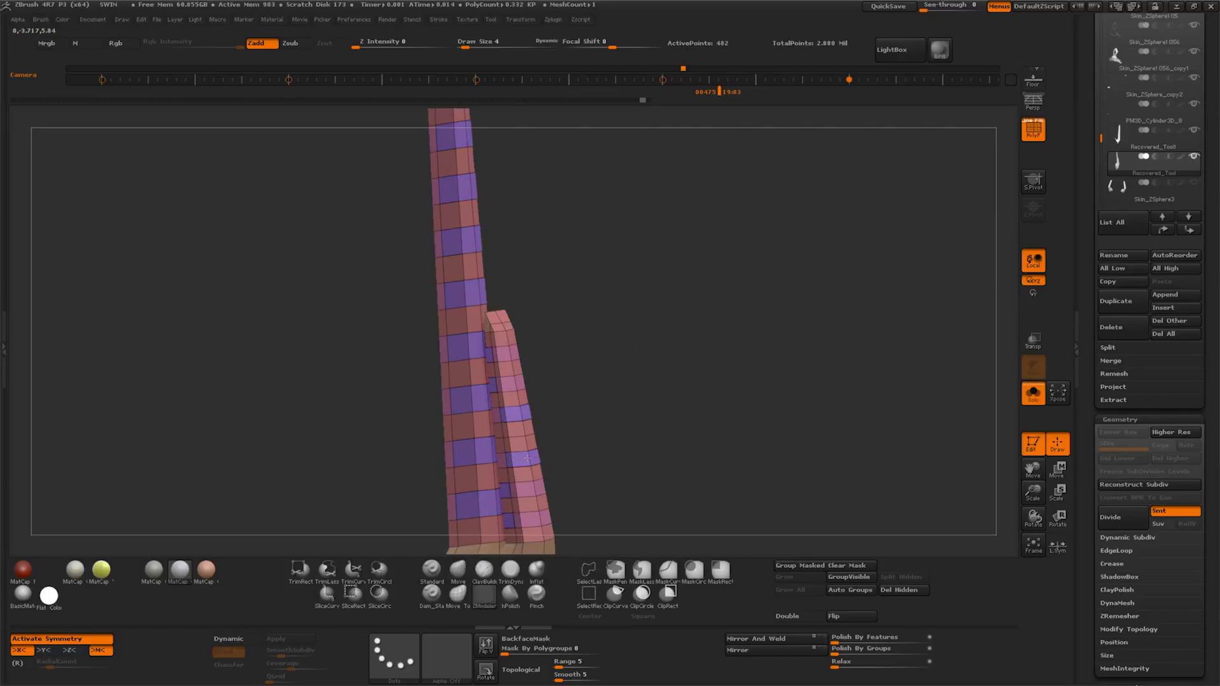
{"action": "mouse_move", "coordinate": [537, 454]}
{"action": "left_mouse_down"}
{"action": "mouse_move", "coordinate": [501, 483]}
{"action": "mouse_move", "coordinate": [588, 435]}
{"action": "mouse_move", "coordinate": [661, 422]}
{"action": "mouse_move", "coordinate": [600, 430]}
{"action": "mouse_move", "coordinate": [632, 413]}
{"action": "mouse_move", "coordinate": [705, 426]}
{"action": "mouse_move", "coordinate": [754, 417]}
{"action": "mouse_move", "coordinate": [664, 450]}
{"action": "mouse_move", "coordinate": [815, 430]}
{"action": "mouse_move", "coordinate": [689, 417]}
{"action": "mouse_move", "coordinate": [477, 441]}
{"action": "left_mouse_up"}
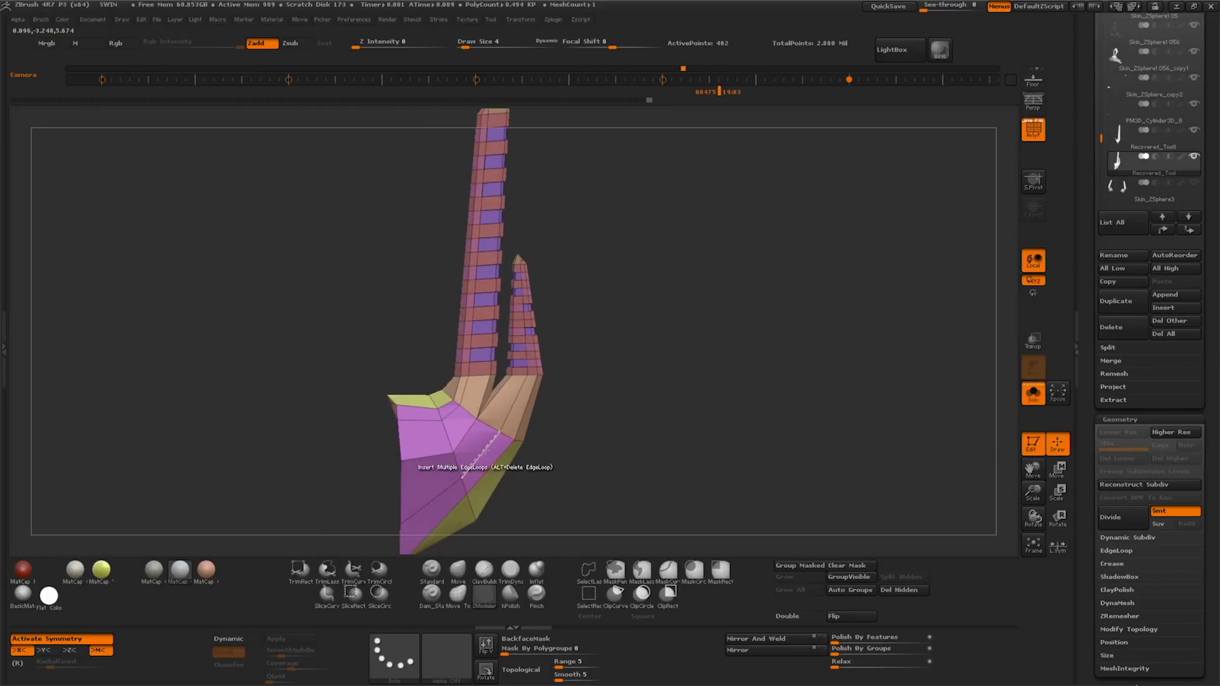
Switch ZModeler to Insert Single EdgeLoop and turn the bracket to show its purple side
{"action": "key", "text": "space"}
{"action": "left_click", "coordinate": [507, 489]}
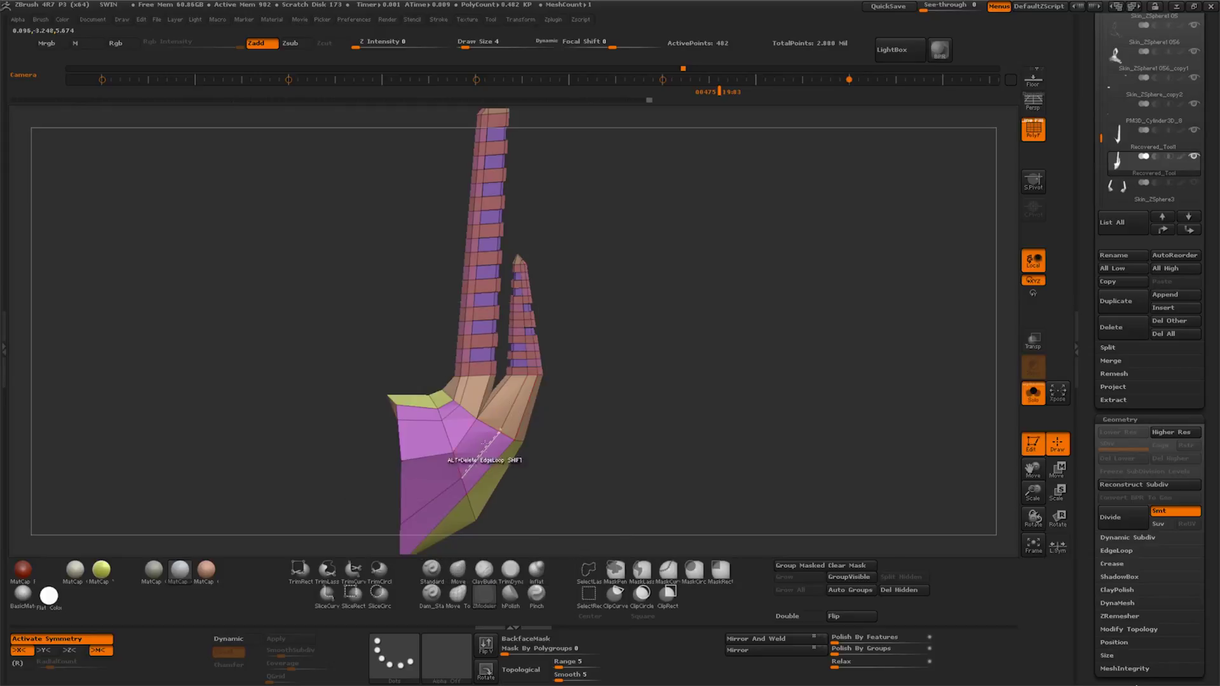
{"action": "left_click_drag", "start_coordinate": [625, 427], "coordinate": [632, 428]}
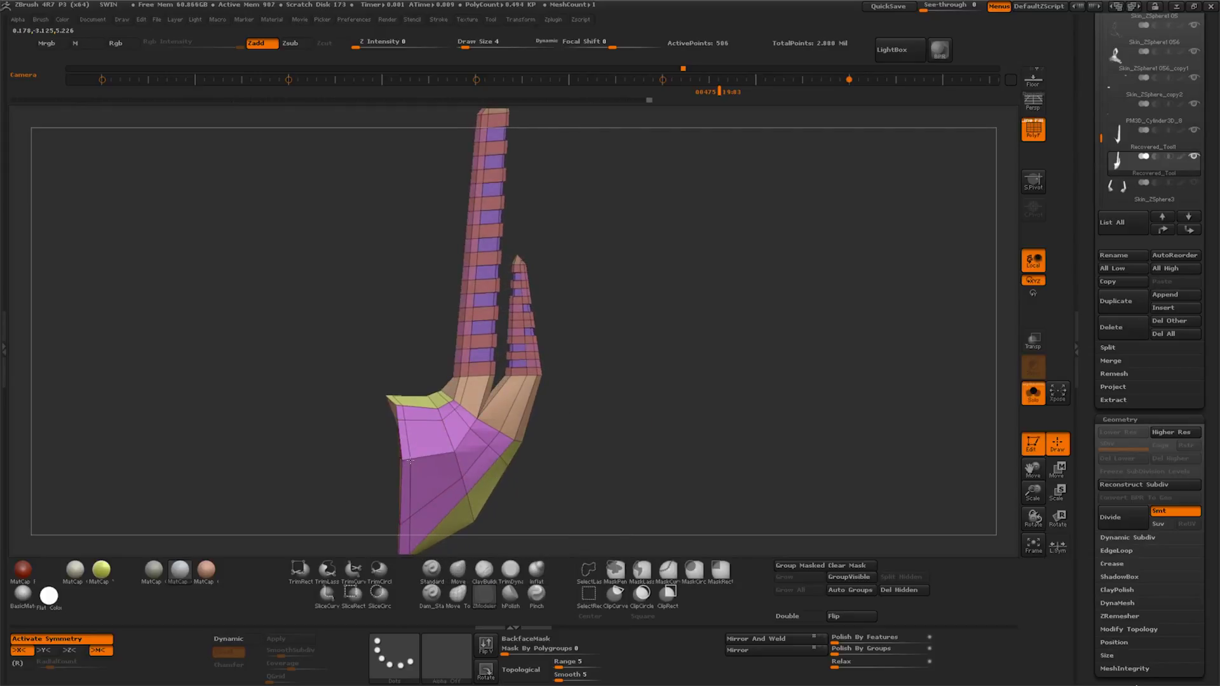
{"action": "mouse_move", "coordinate": [586, 410]}
{"action": "left_mouse_down"}
{"action": "mouse_move", "coordinate": [613, 428]}
{"action": "mouse_move", "coordinate": [552, 454]}
{"action": "left_mouse_up"}
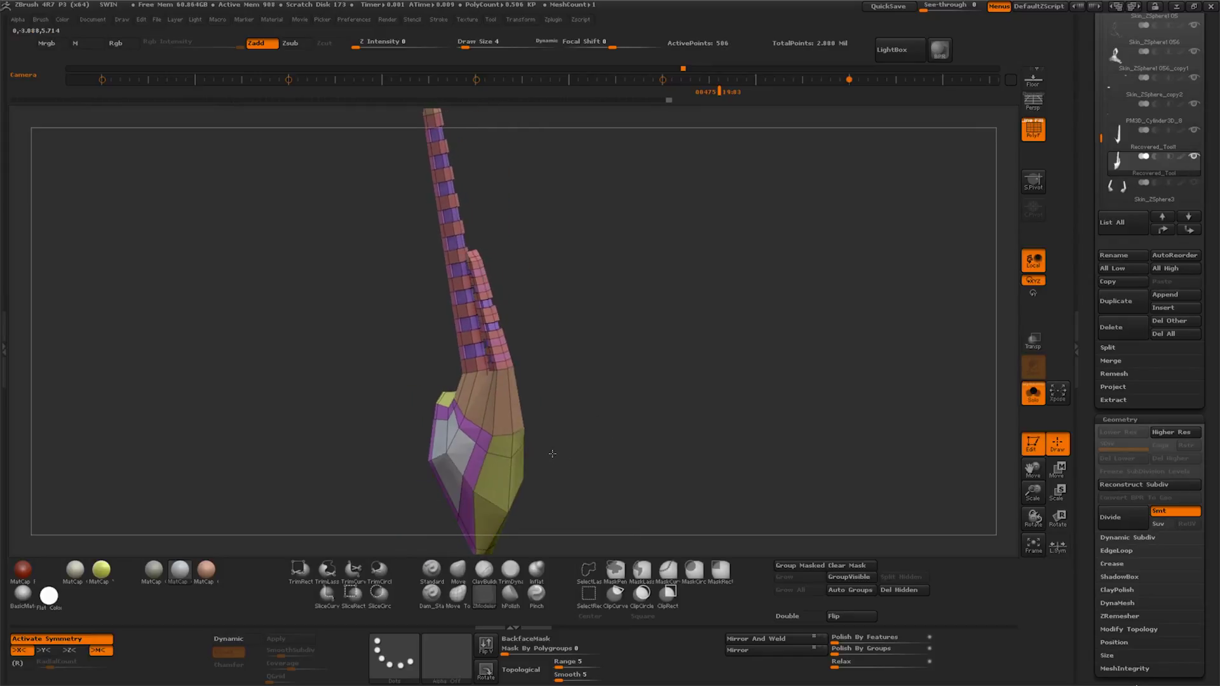
{"action": "mouse_move", "coordinate": [625, 420]}
{"action": "left_mouse_down"}
{"action": "mouse_move", "coordinate": [637, 413]}
{"action": "mouse_move", "coordinate": [558, 462]}
{"action": "mouse_move", "coordinate": [593, 447]}
{"action": "mouse_move", "coordinate": [471, 458]}
{"action": "left_mouse_up"}
Isolate the purple polygroup to check it, then restore the full mesh visibility
{"action": "left_click", "coordinate": [470, 458], "text": "ctrl+shift"}
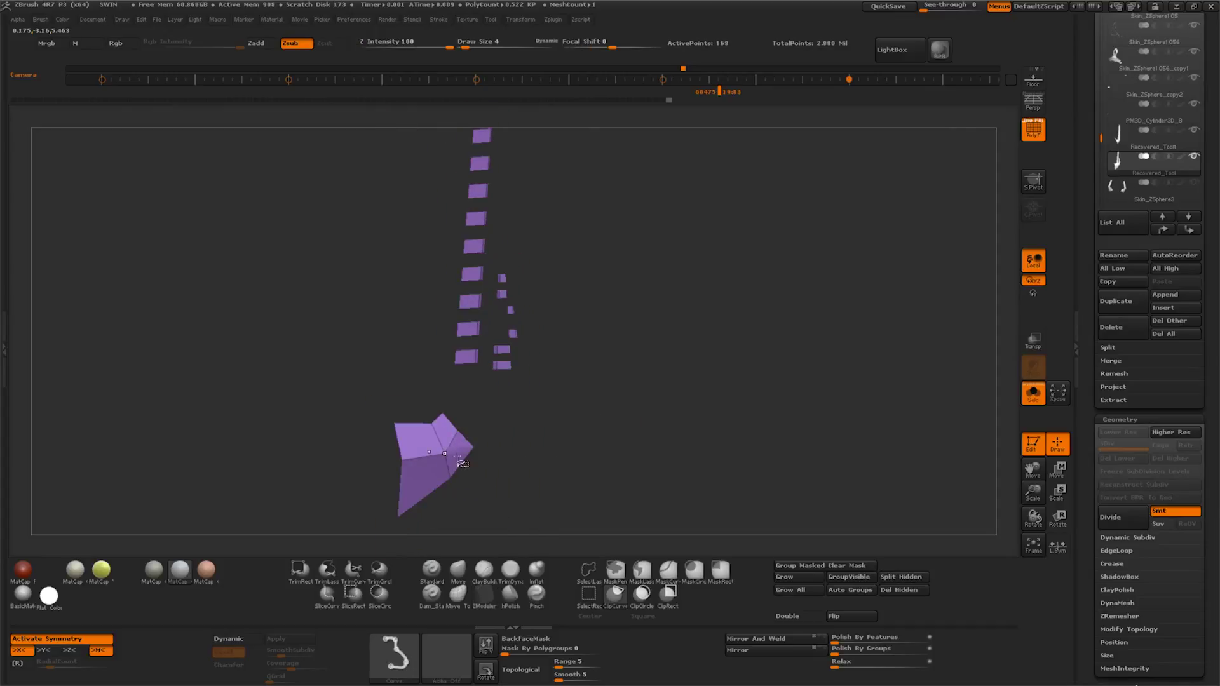
{"action": "left_click_drag", "start_coordinate": [656, 416], "coordinate": [679, 414]}
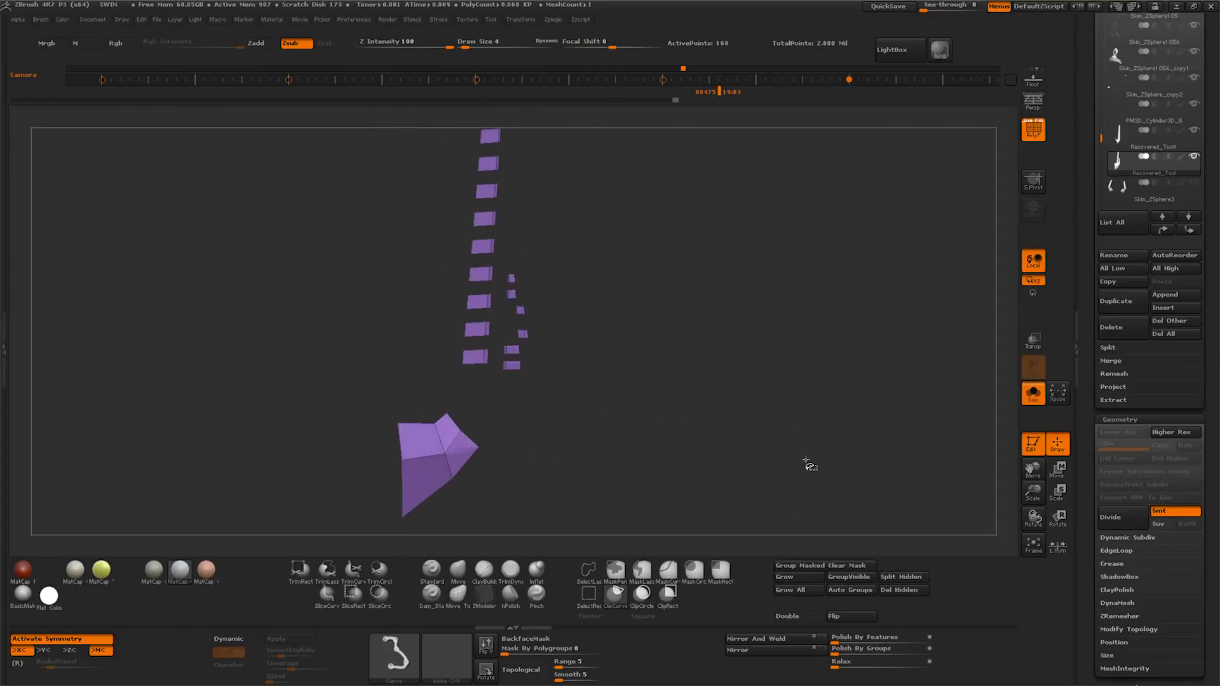
{"action": "left_click", "coordinate": [752, 439], "text": "ctrl+shift"}
{"action": "left_click", "coordinate": [851, 578]}
{"action": "mouse_move", "coordinate": [850, 526]}
{"action": "left_mouse_down", "text": "ctrl+shift"}
{"action": "mouse_move", "coordinate": [817, 455]}
{"action": "mouse_move", "coordinate": [673, 407]}
{"action": "left_mouse_up", "text": "ctrl+shift"}
{"action": "left_click", "coordinate": [792, 417], "text": "ctrl+shift"}
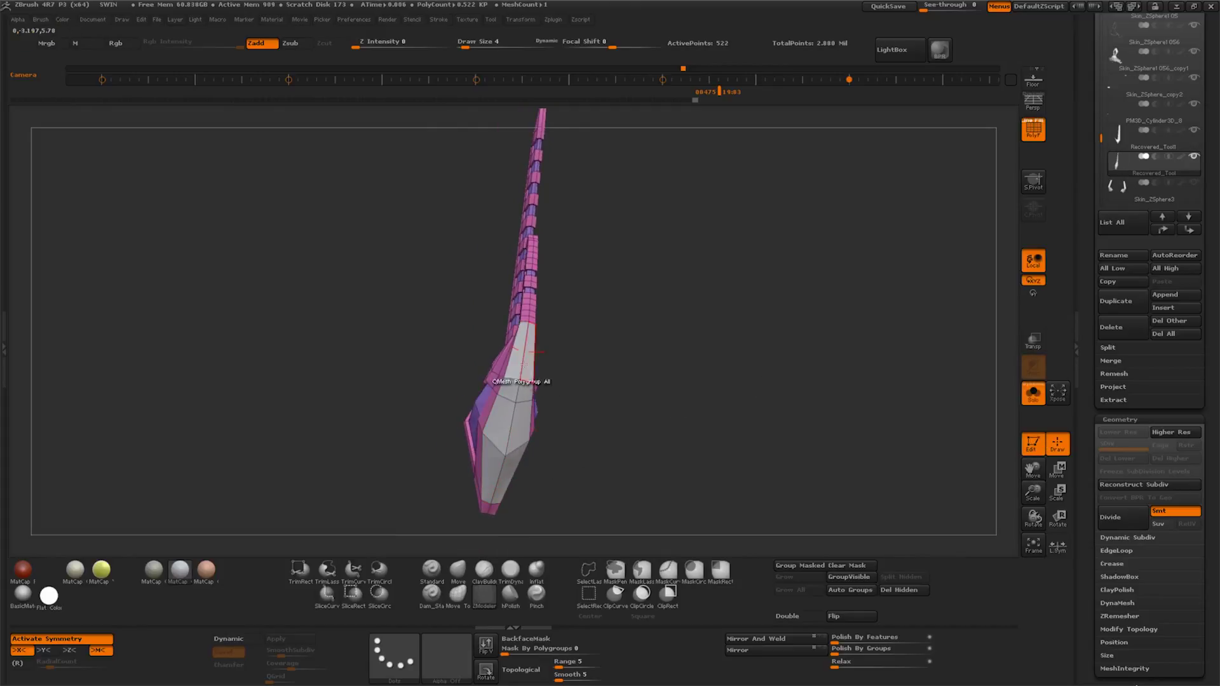
Try the Inset action with different targets on the bracket's faces
{"action": "left_click_drag", "start_coordinate": [546, 382], "coordinate": [621, 384]}
{"action": "key", "text": "space"}
{"action": "left_click", "coordinate": [517, 278]}
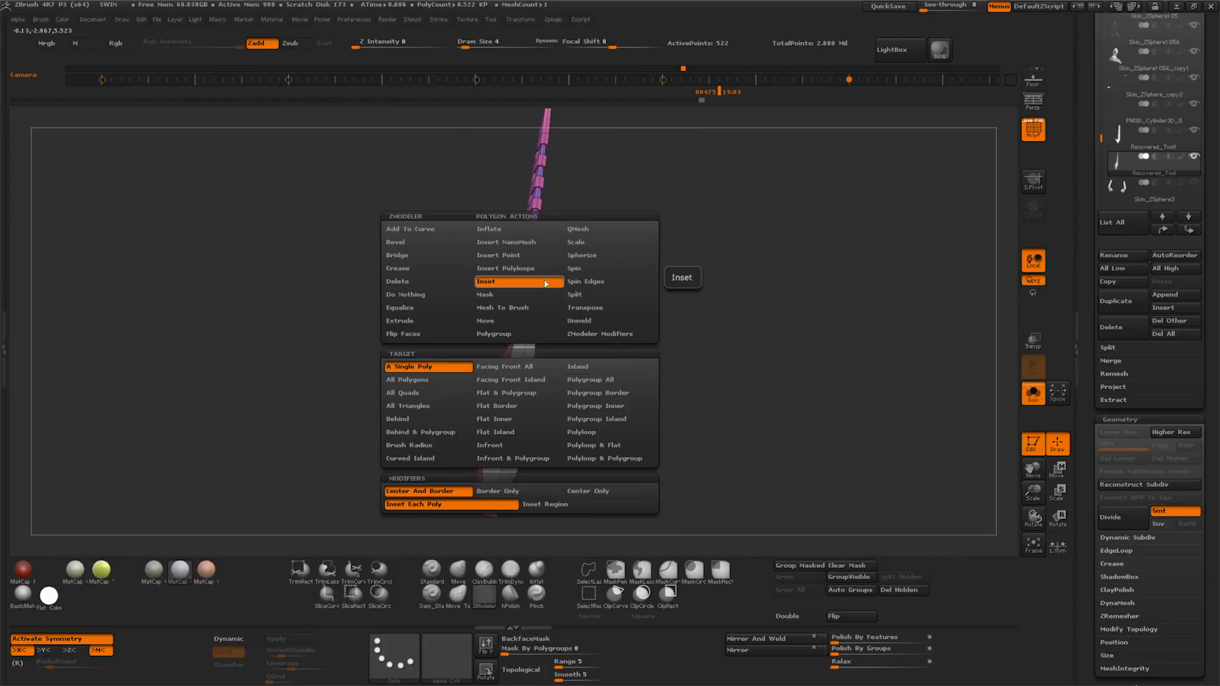
{"action": "left_click_drag", "start_coordinate": [523, 417], "coordinate": [519, 424]}
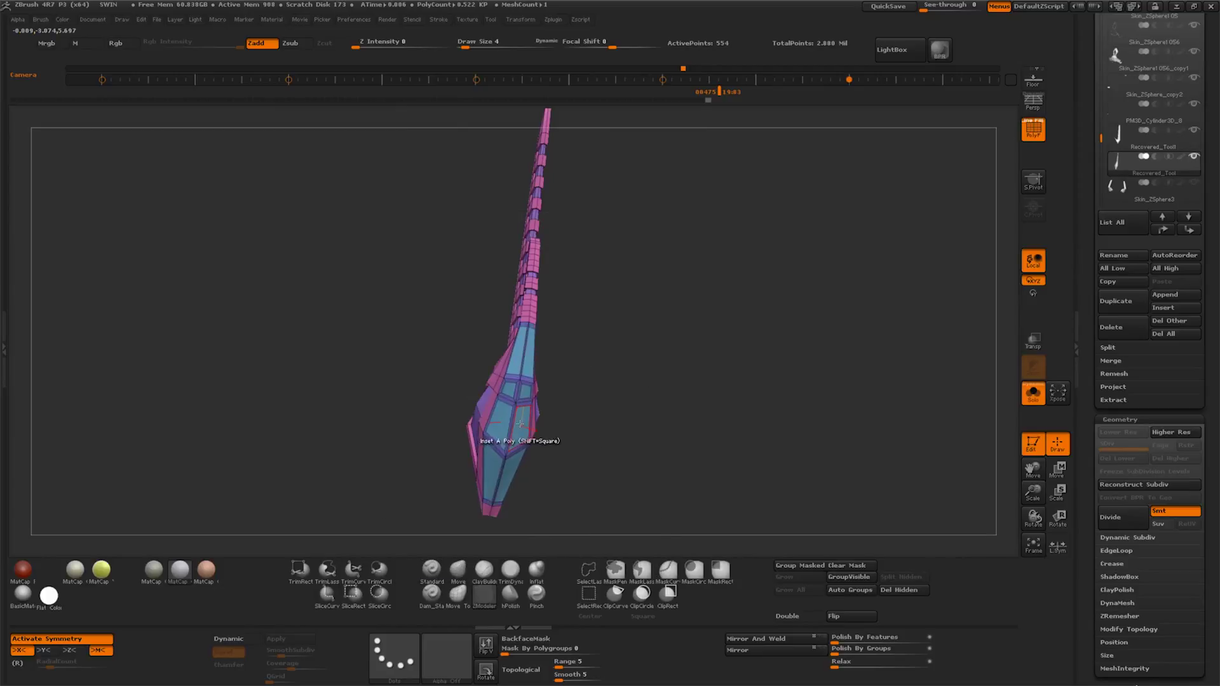
{"action": "key", "text": "space"}
{"action": "left_click", "coordinate": [517, 280]}
{"action": "left_click_drag", "start_coordinate": [519, 426], "coordinate": [537, 409]}
{"action": "key", "text": "space"}
{"action": "left_click", "coordinate": [554, 280]}
{"action": "left_click", "coordinate": [493, 451]}
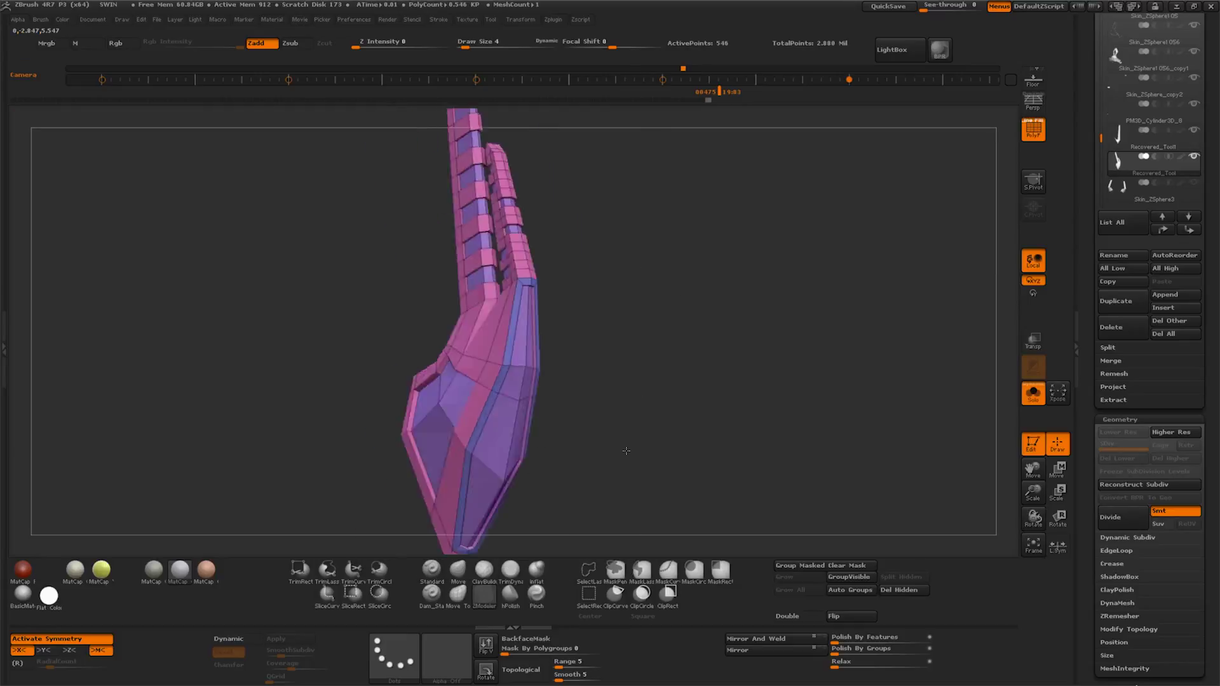
Group the visible bracket into one polygroup, undo it, and turn Solo off
{"action": "left_click_drag", "start_coordinate": [621, 448], "coordinate": [631, 408], "text": "ctrl+shift"}
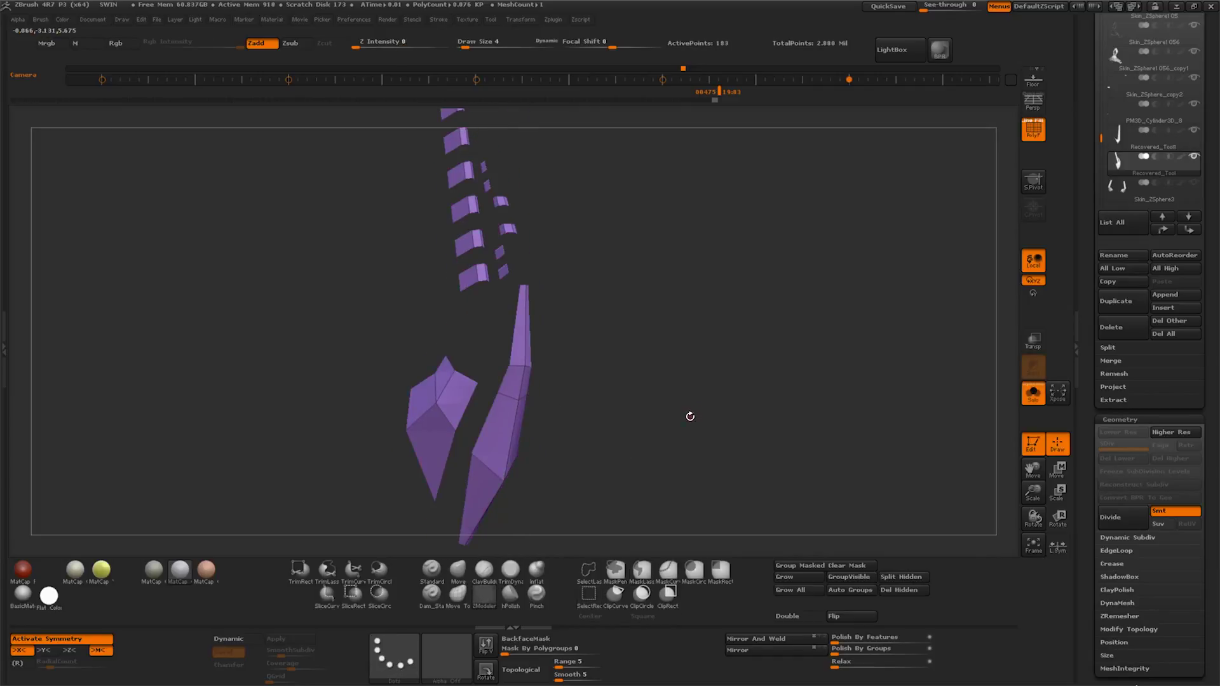
{"action": "left_click", "coordinate": [682, 438], "text": "ctrl+shift"}
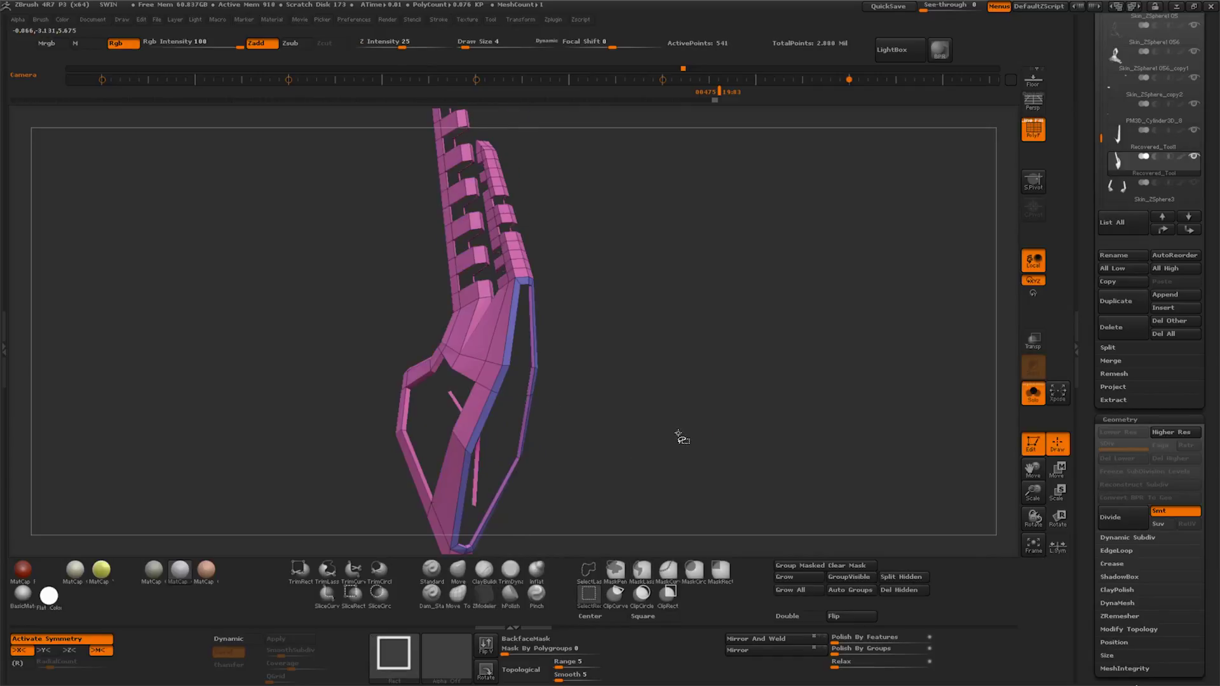
{"action": "left_click", "coordinate": [854, 580]}
{"action": "mouse_move", "coordinate": [729, 436]}
{"action": "left_mouse_down"}
{"action": "mouse_move", "coordinate": [934, 457]}
{"action": "mouse_move", "coordinate": [995, 484]}
{"action": "left_mouse_up"}
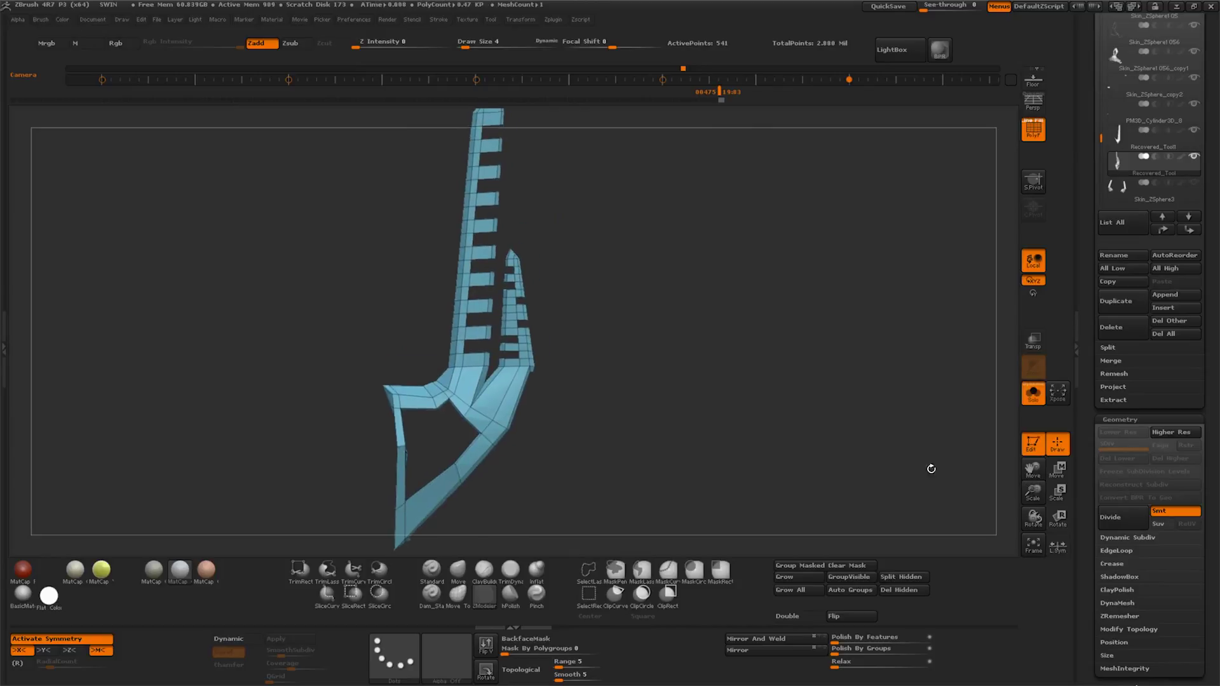
{"action": "key", "text": "ctrl+z"}
{"action": "key", "text": "ctrl+z"}
{"action": "left_click", "coordinate": [1034, 393]}
{"action": "left_click_drag", "start_coordinate": [1034, 494], "coordinate": [1033, 486]}
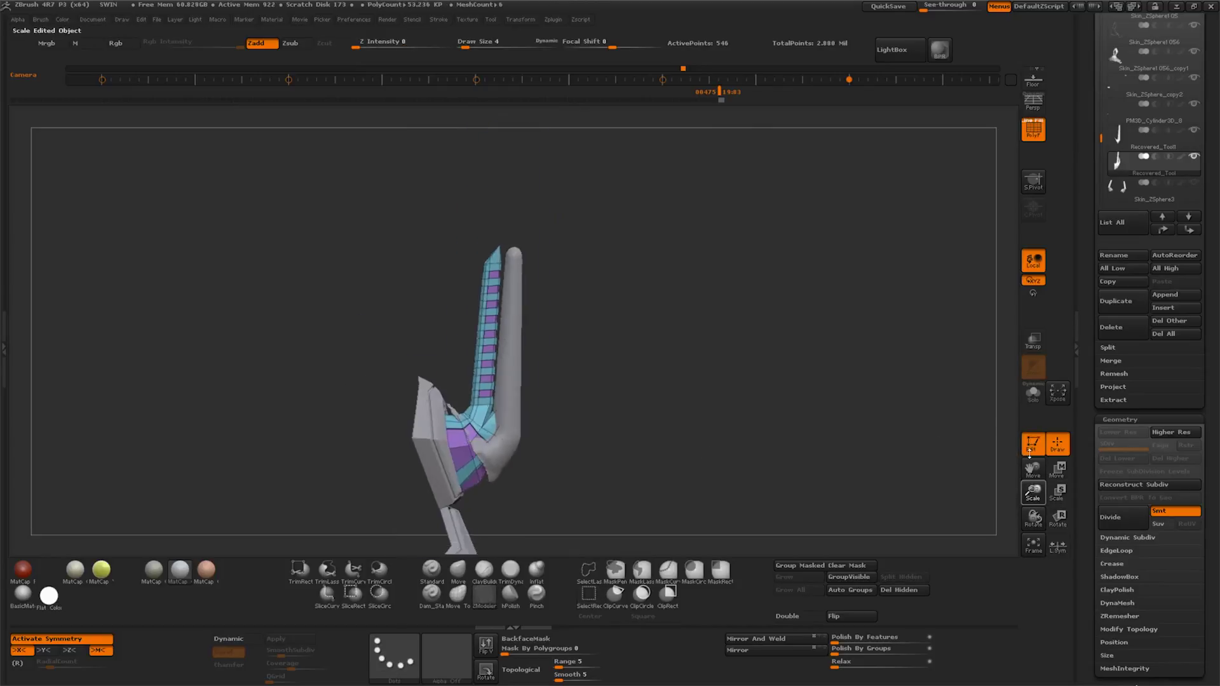
Unhide the other subtools and Alt-click armour panels to make them the active subtool
{"action": "left_click", "coordinate": [1195, 158], "text": "shift"}
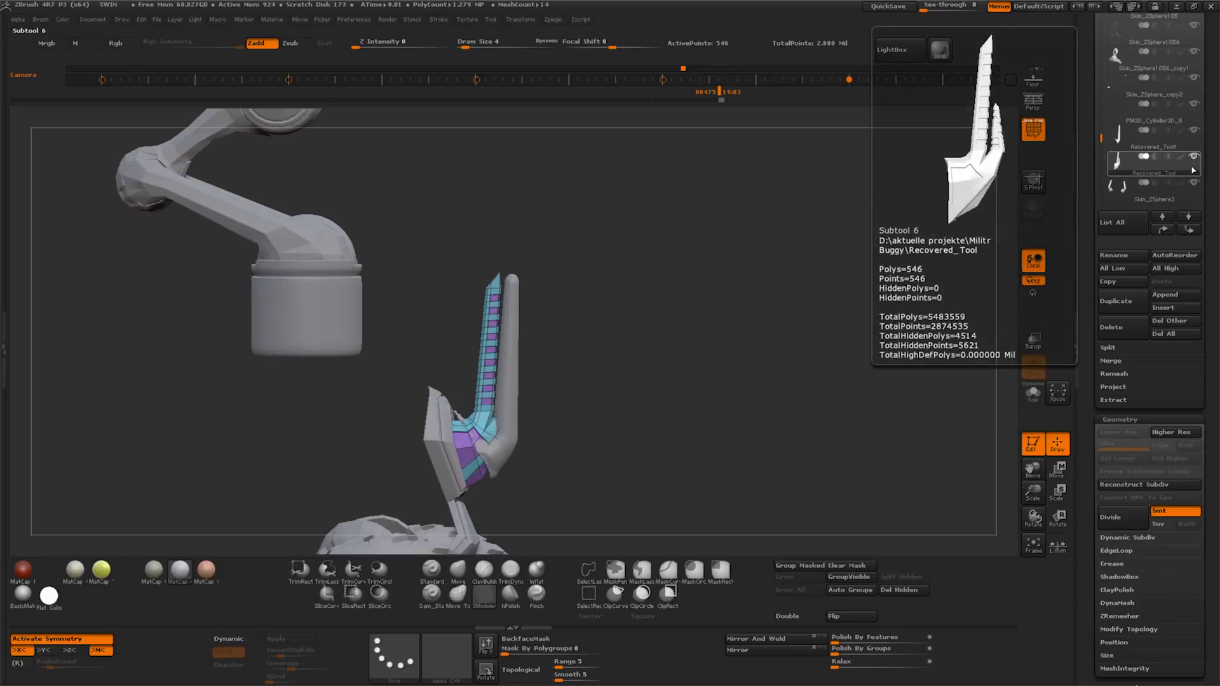
{"action": "left_click_drag", "start_coordinate": [972, 248], "coordinate": [703, 419]}
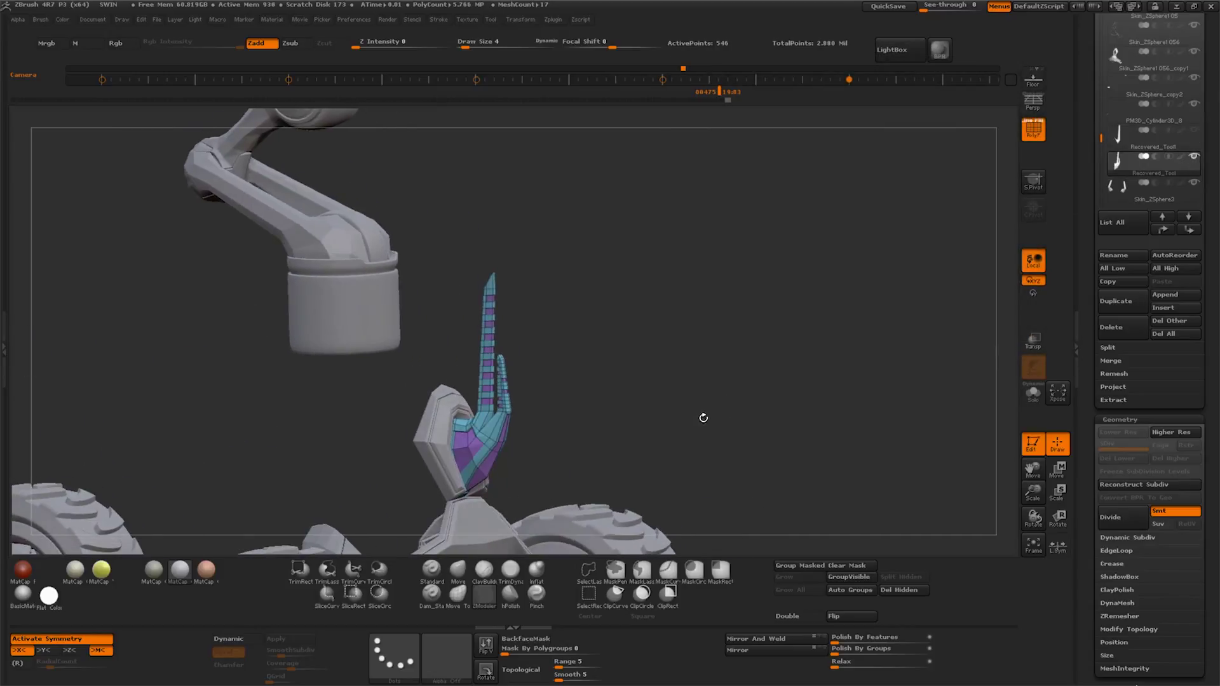
{"action": "key", "text": "ctrl+shift"}
{"action": "left_click", "coordinate": [451, 449], "text": "alt"}
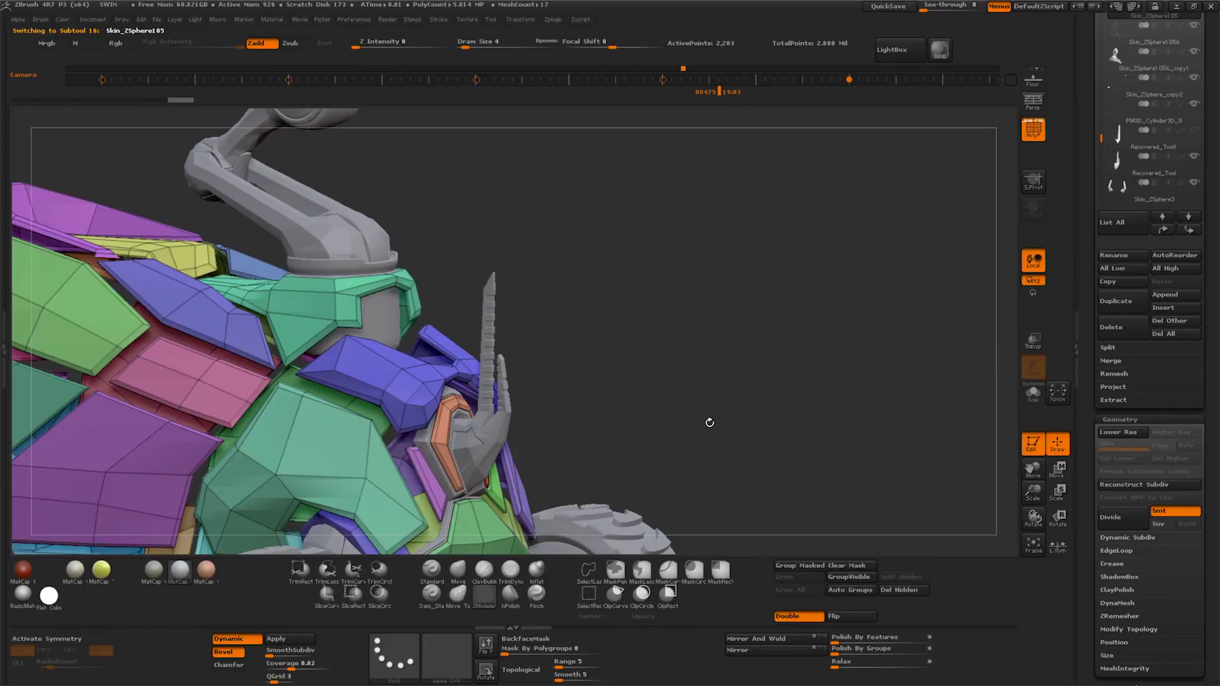
{"action": "left_click", "coordinate": [429, 443], "text": "alt"}
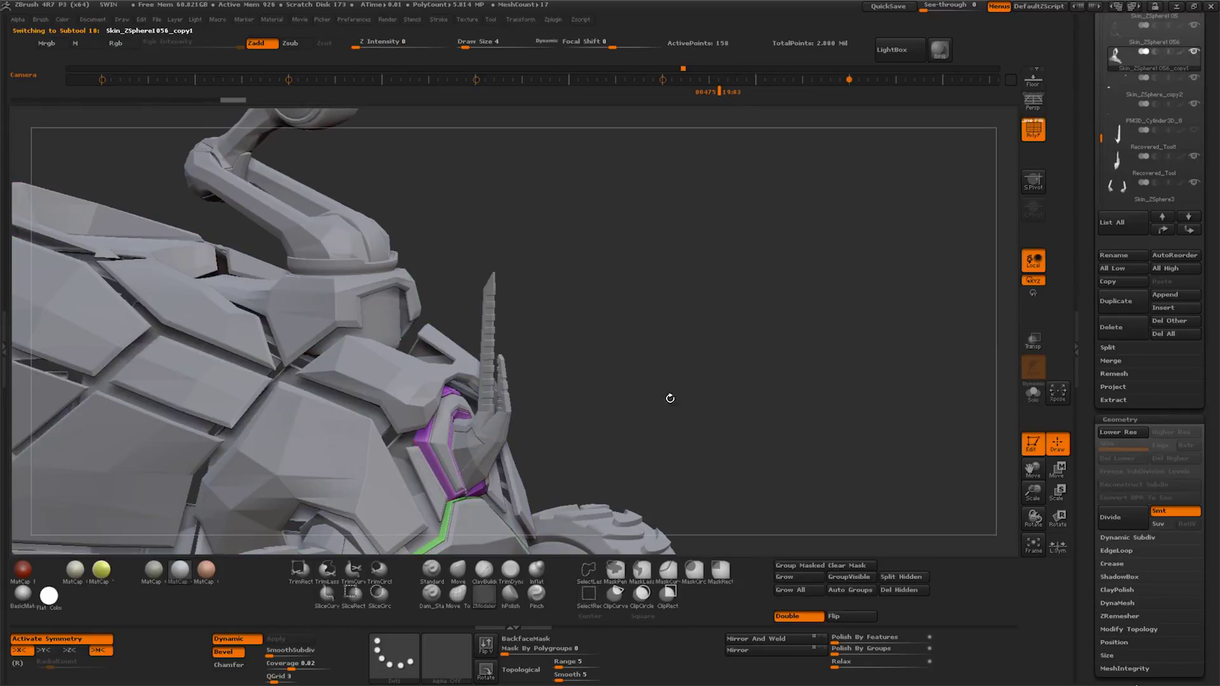
Make Recovered_Tool the active subtool and show only its purple polygroup
{"action": "left_click_drag", "start_coordinate": [1034, 489], "coordinate": [842, 501]}
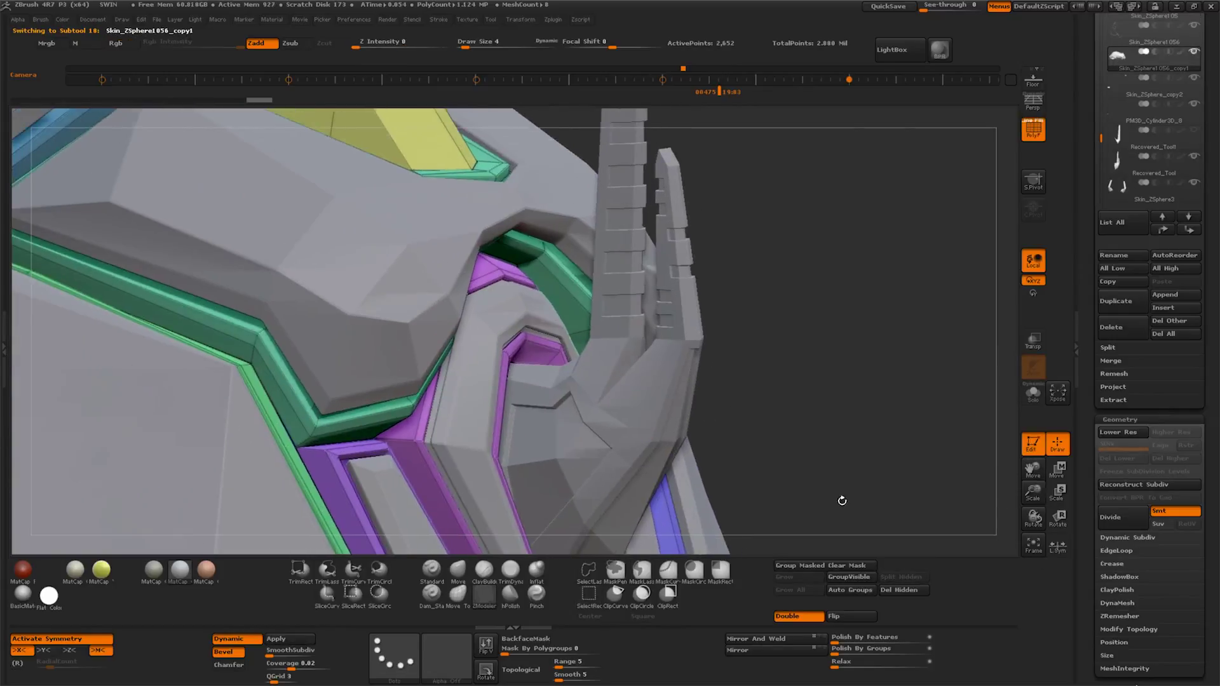
{"action": "left_click", "coordinate": [600, 417], "text": "alt"}
{"action": "left_click_drag", "start_coordinate": [1033, 493], "coordinate": [759, 433]}
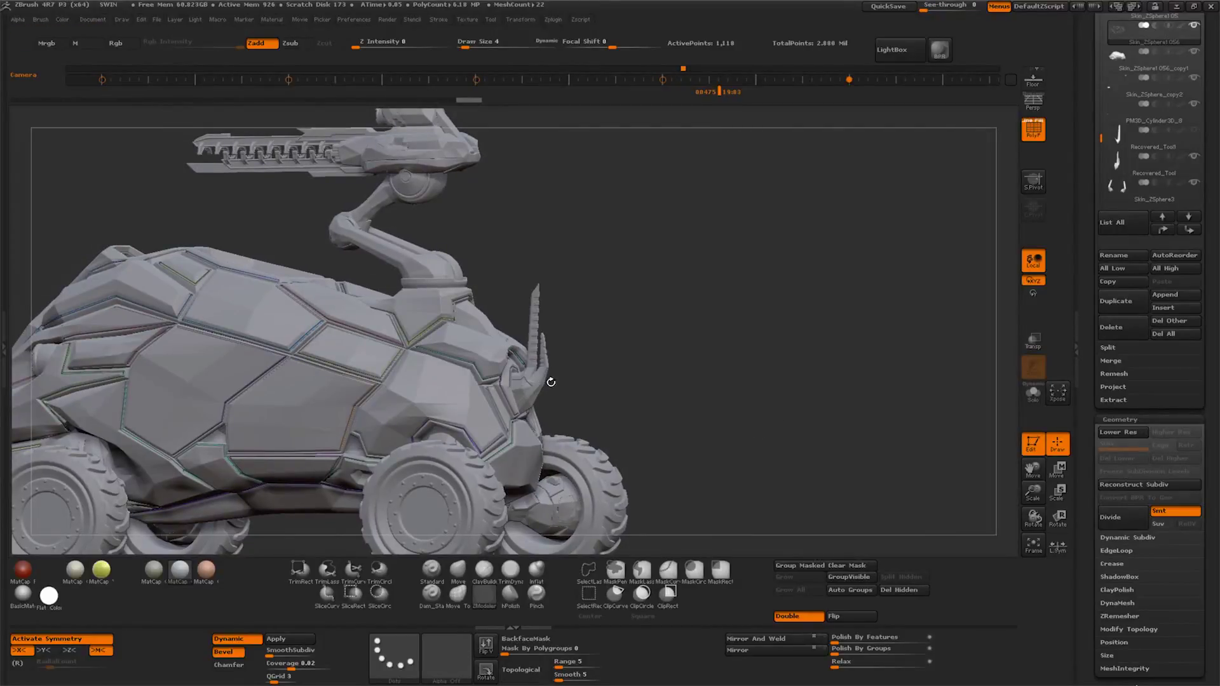
{"action": "left_click", "coordinate": [549, 380], "text": "alt"}
{"action": "left_click", "coordinate": [527, 394], "text": "ctrl+shift"}
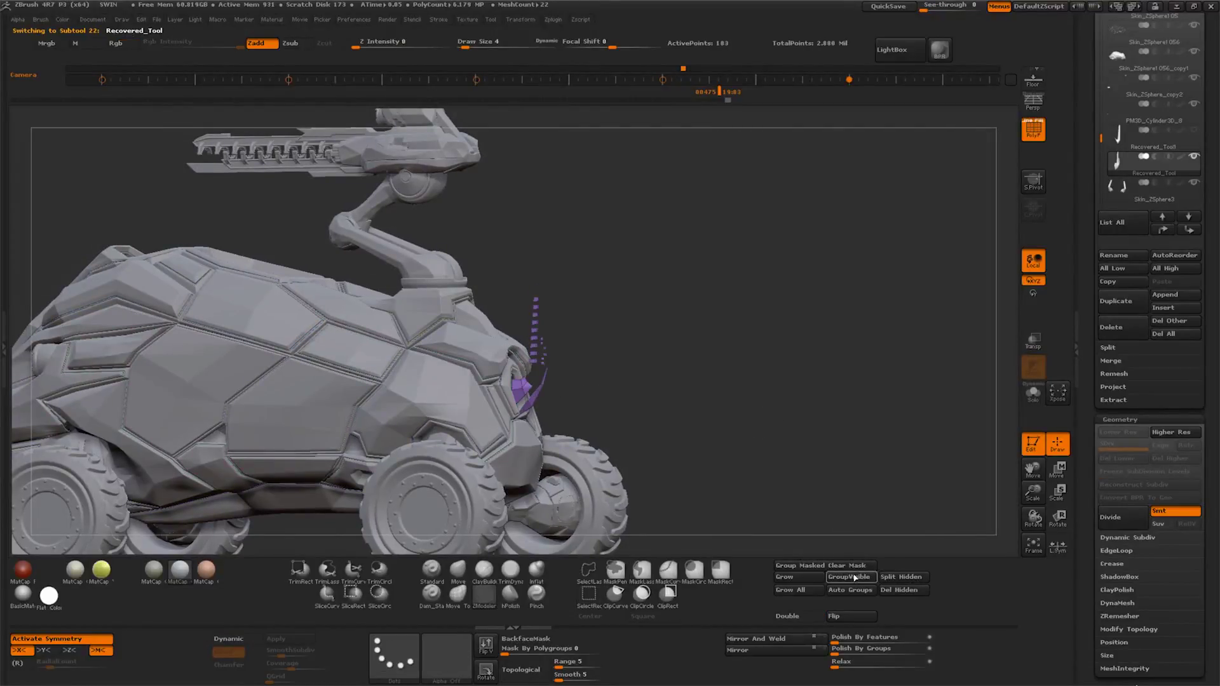
Solo the bracket and hide its cyan polygroup, keeping only the purple
{"action": "left_click_drag", "start_coordinate": [1031, 497], "coordinate": [979, 512]}
{"action": "left_click", "coordinate": [1034, 395]}
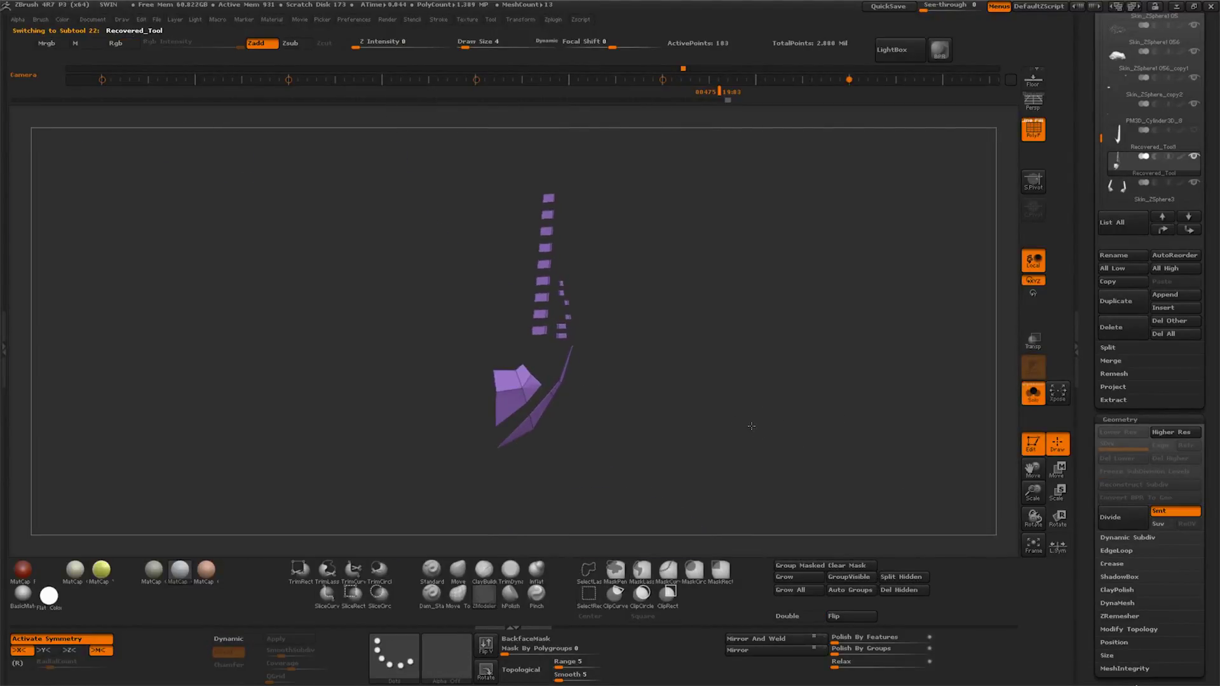
{"action": "left_click_drag", "start_coordinate": [520, 443], "coordinate": [521, 444], "text": "ctrl+shift"}
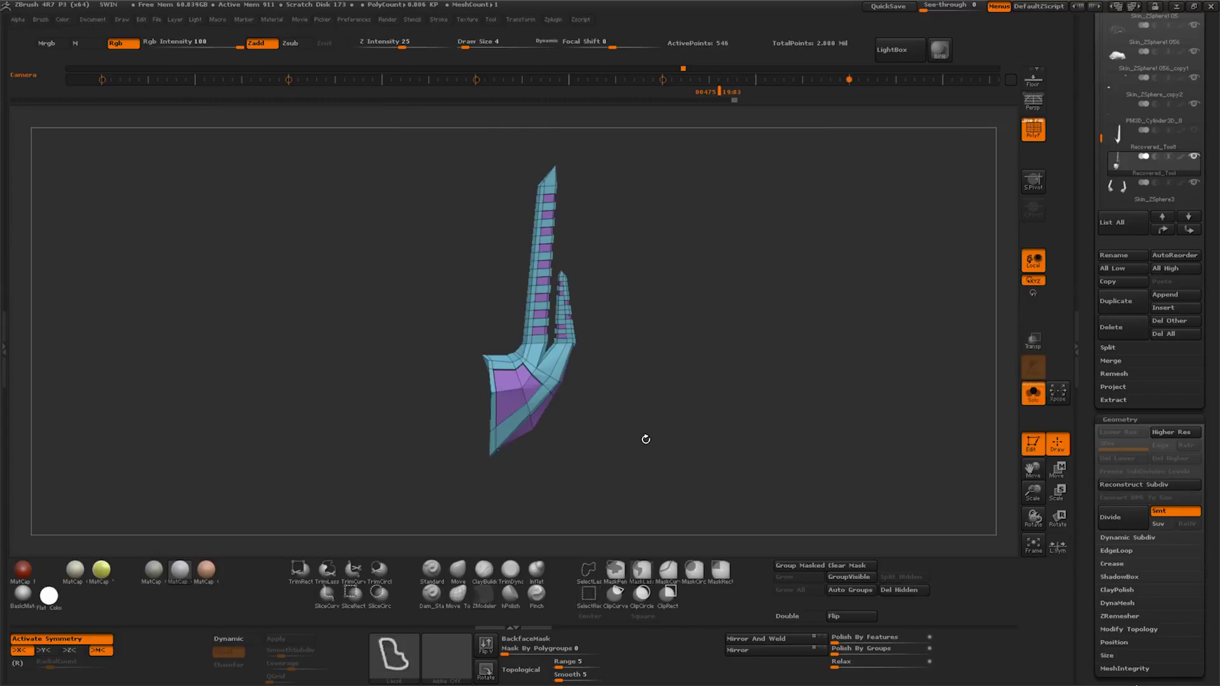
{"action": "left_click", "coordinate": [523, 389], "text": "ctrl+shift"}
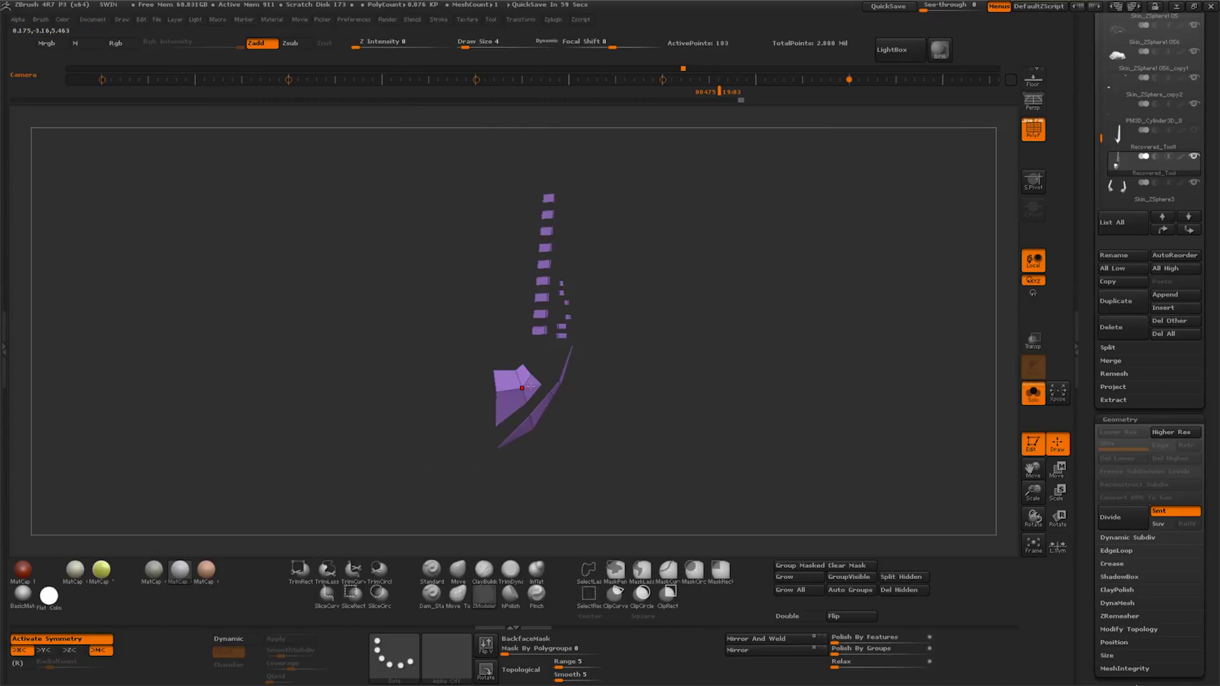
{"action": "left_click", "coordinate": [589, 605]}
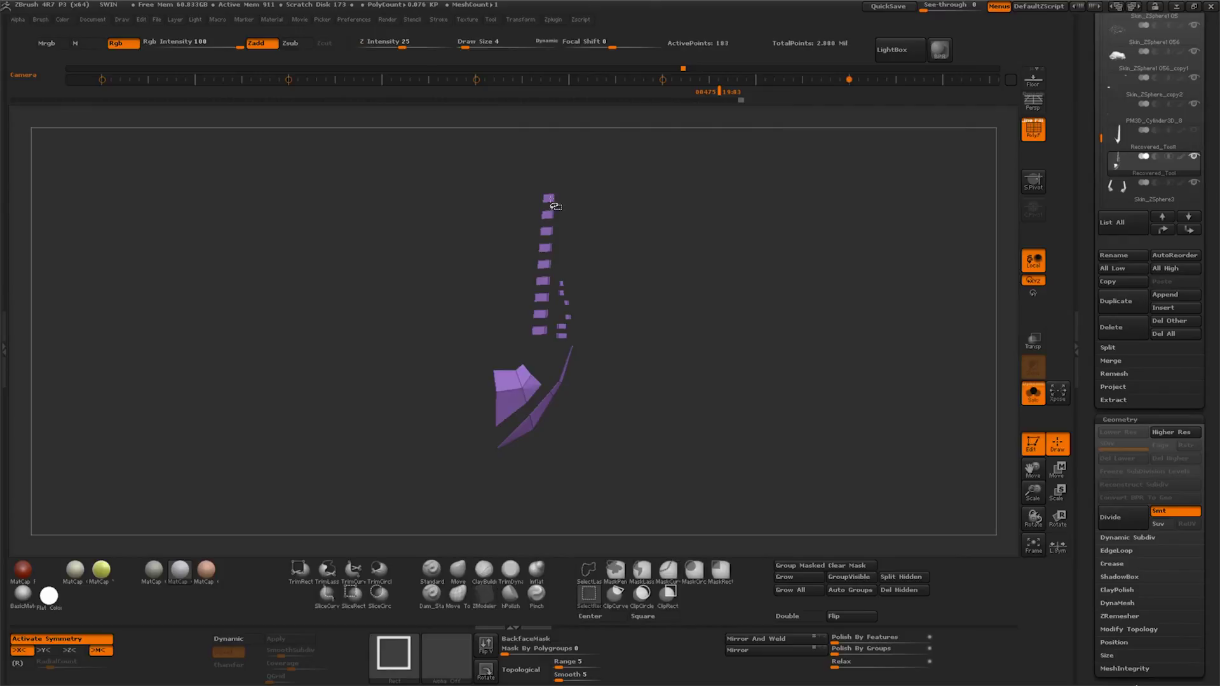
Hide everything but the ladder rungs, group them into an orange polygroup, then unhide all
{"action": "left_click_drag", "start_coordinate": [459, 141], "coordinate": [696, 345], "text": "ctrl+shift"}
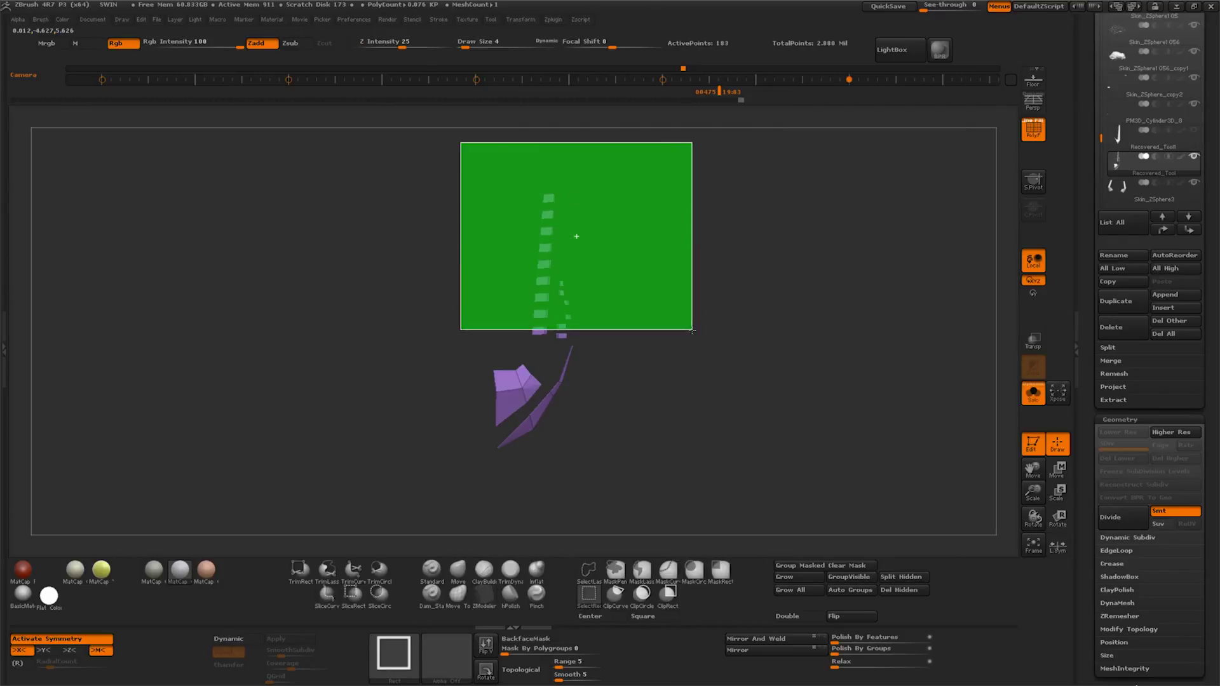
{"action": "left_click", "coordinate": [812, 566]}
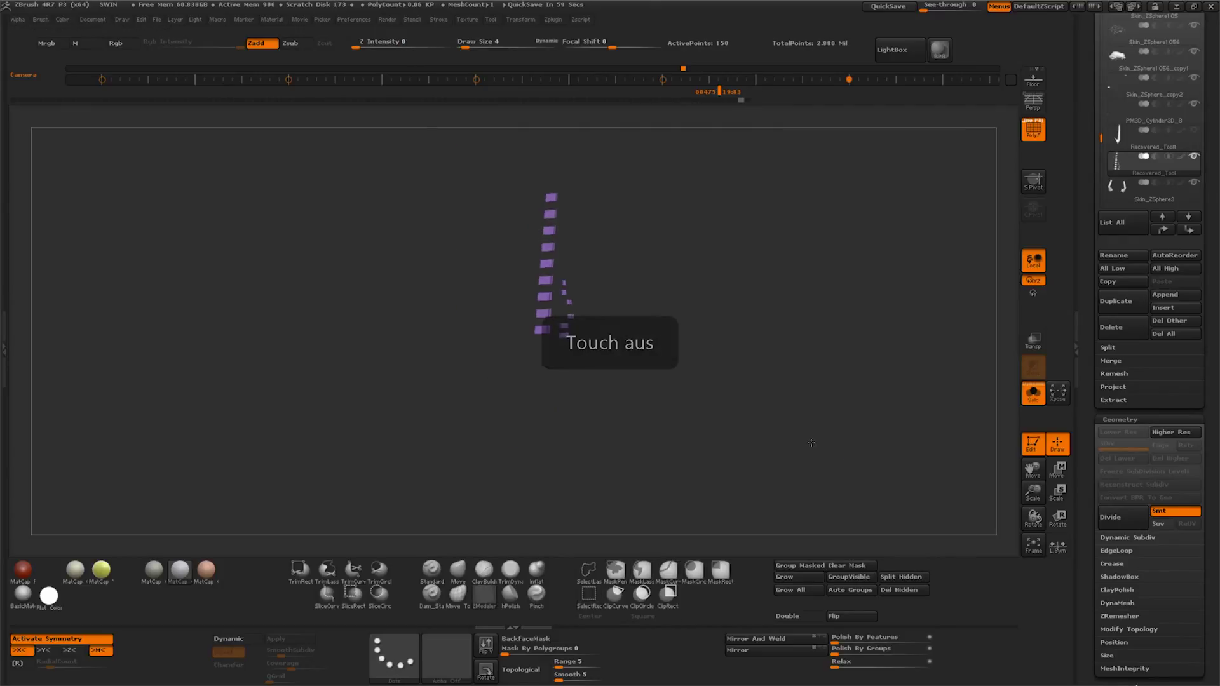
{"action": "left_click", "coordinate": [827, 581]}
{"action": "left_click", "coordinate": [829, 406], "text": "ctrl+shift"}
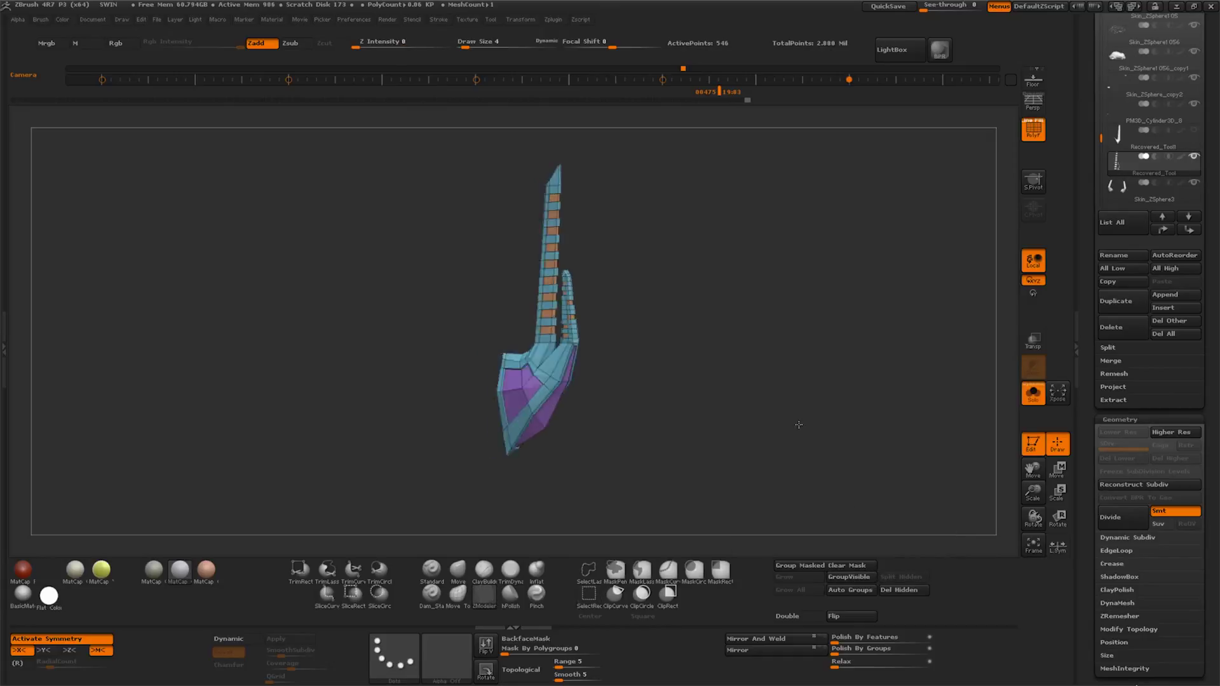
{"action": "mouse_move", "coordinate": [802, 422]}
{"action": "left_mouse_down"}
{"action": "mouse_move", "coordinate": [852, 427]}
{"action": "mouse_move", "coordinate": [824, 429]}
{"action": "left_mouse_up"}
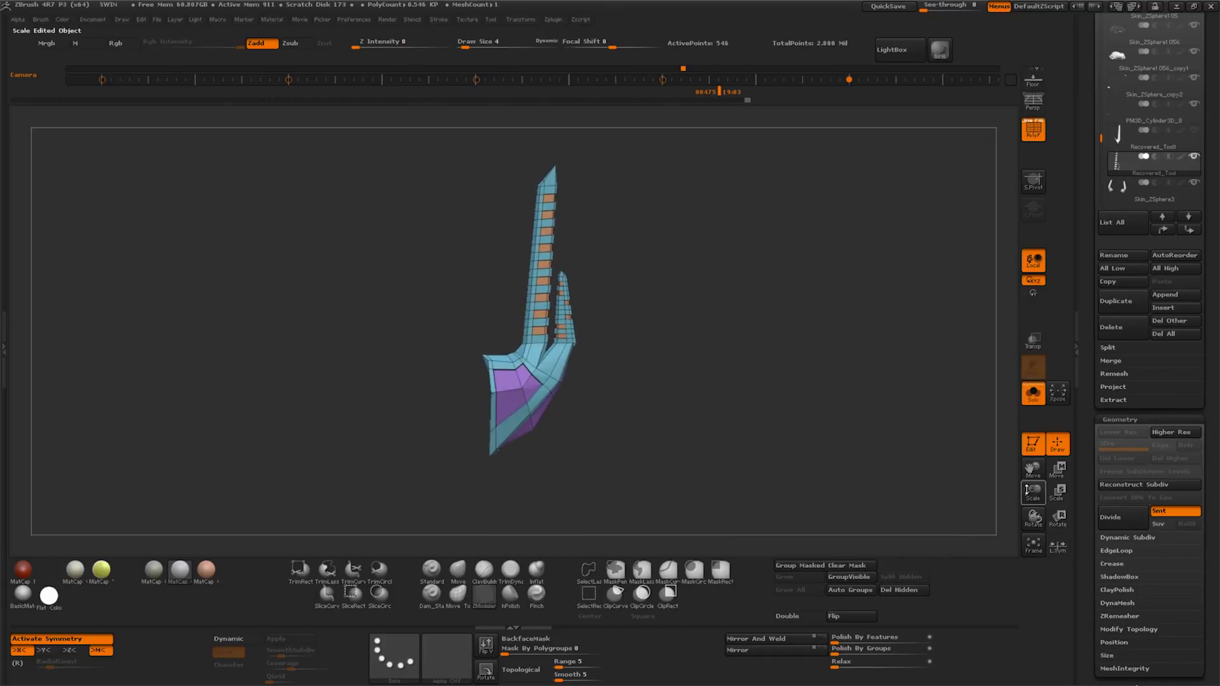
Turn Solo off and orbit the rover to check the bracket from several sides
{"action": "key", "text": "alt+s"}
{"action": "mouse_move", "coordinate": [840, 429]}
{"action": "left_mouse_down"}
{"action": "mouse_move", "coordinate": [717, 441]}
{"action": "mouse_move", "coordinate": [531, 494]}
{"action": "mouse_move", "coordinate": [743, 422]}
{"action": "left_mouse_up"}
{"action": "left_click_drag", "start_coordinate": [1034, 491], "coordinate": [789, 441]}
{"action": "mouse_move", "coordinate": [1034, 492]}
{"action": "left_mouse_down"}
{"action": "mouse_move", "coordinate": [1033, 470]}
{"action": "mouse_move", "coordinate": [1000, 456]}
{"action": "mouse_move", "coordinate": [1034, 474]}
{"action": "mouse_move", "coordinate": [1010, 533]}
{"action": "mouse_move", "coordinate": [972, 490]}
{"action": "left_mouse_up"}
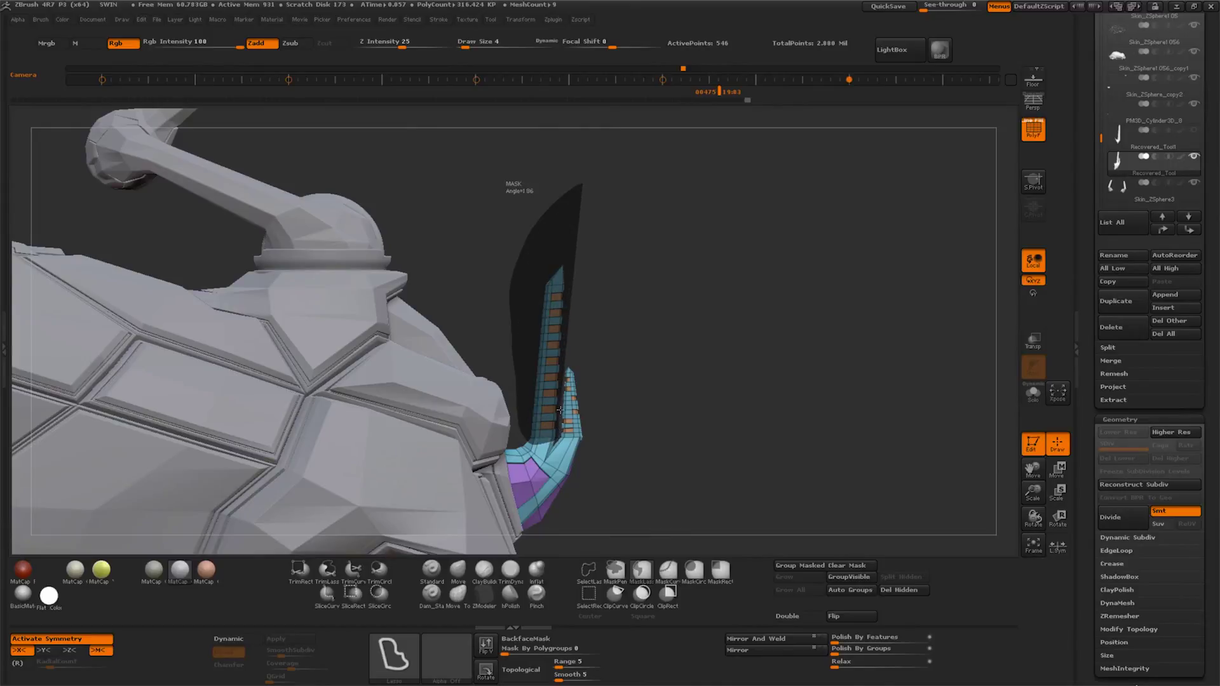
Lasso-mask the bracket's tall fin, switch to Move, and frame the rover with F
{"action": "left_click_drag", "start_coordinate": [563, 374], "coordinate": [566, 381], "text": "ctrl"}
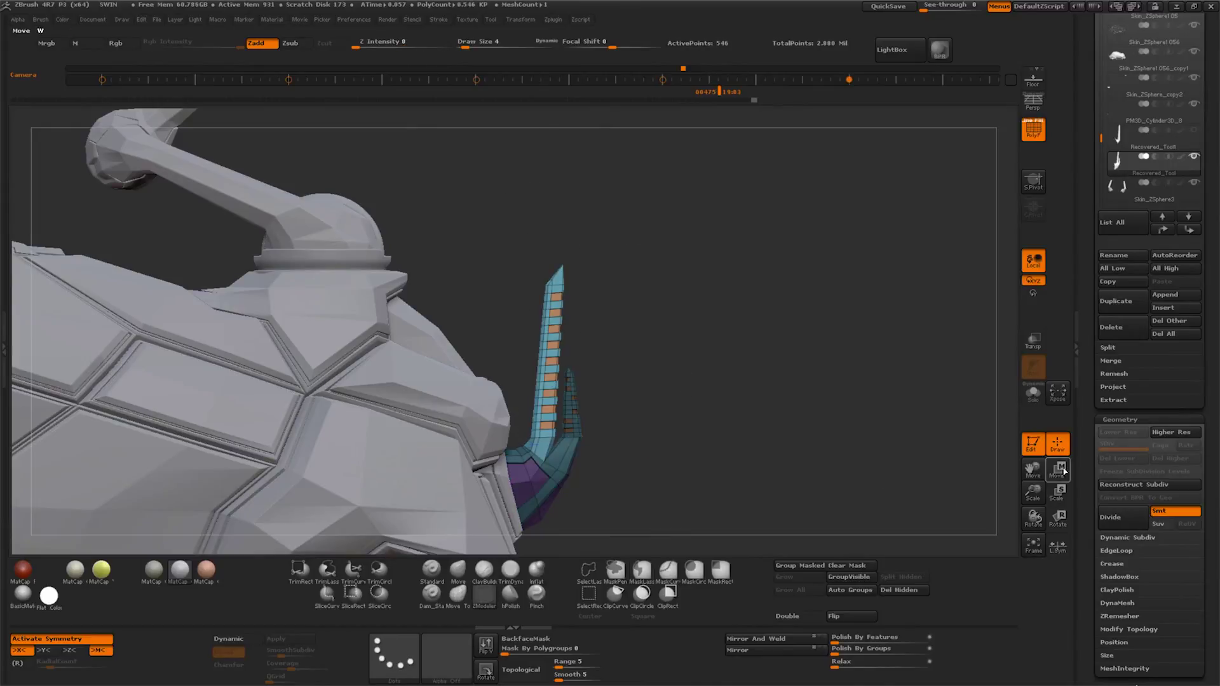
{"action": "left_click", "coordinate": [1060, 470]}
{"action": "left_click", "coordinate": [541, 184]}
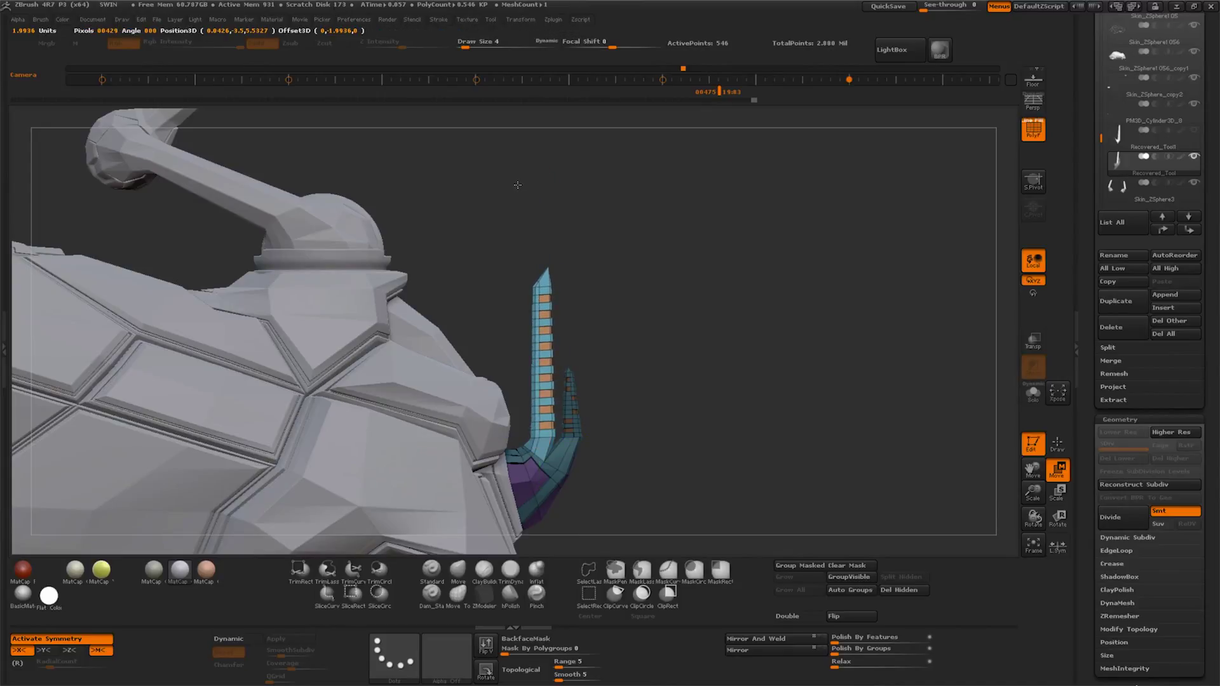
{"action": "key", "text": "f"}
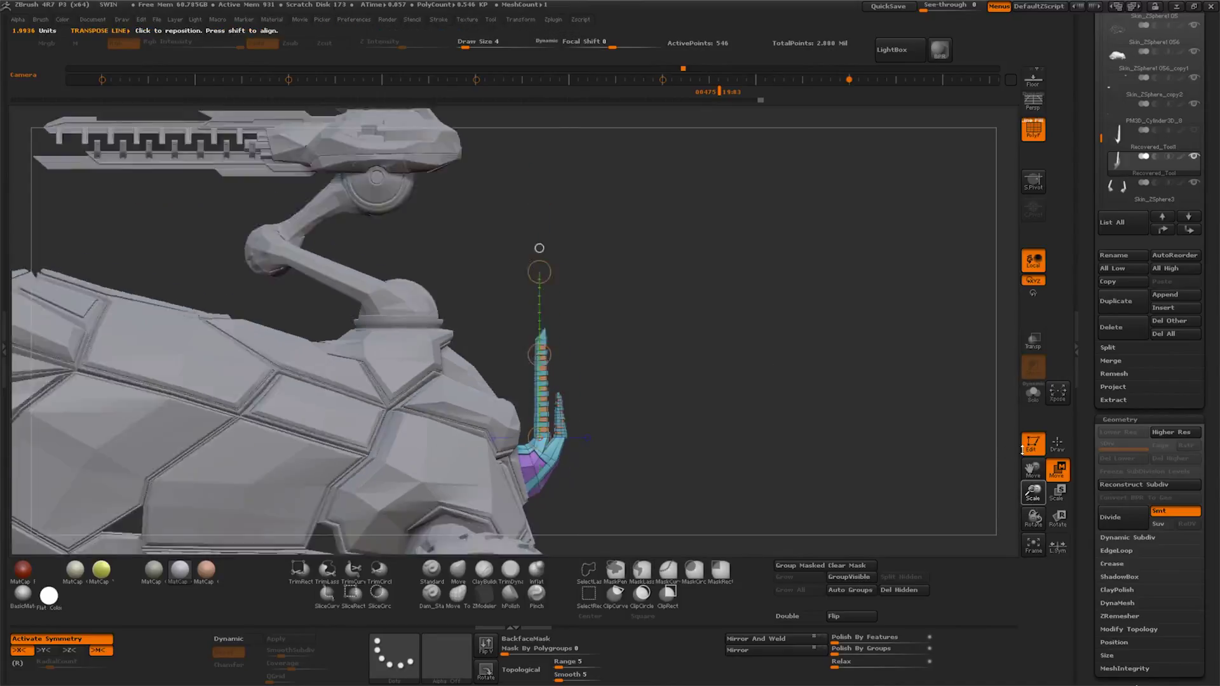
{"action": "mouse_move", "coordinate": [731, 445]}
{"action": "left_mouse_down"}
{"action": "mouse_move", "coordinate": [730, 456]}
{"action": "mouse_move", "coordinate": [834, 457]}
{"action": "left_mouse_up"}
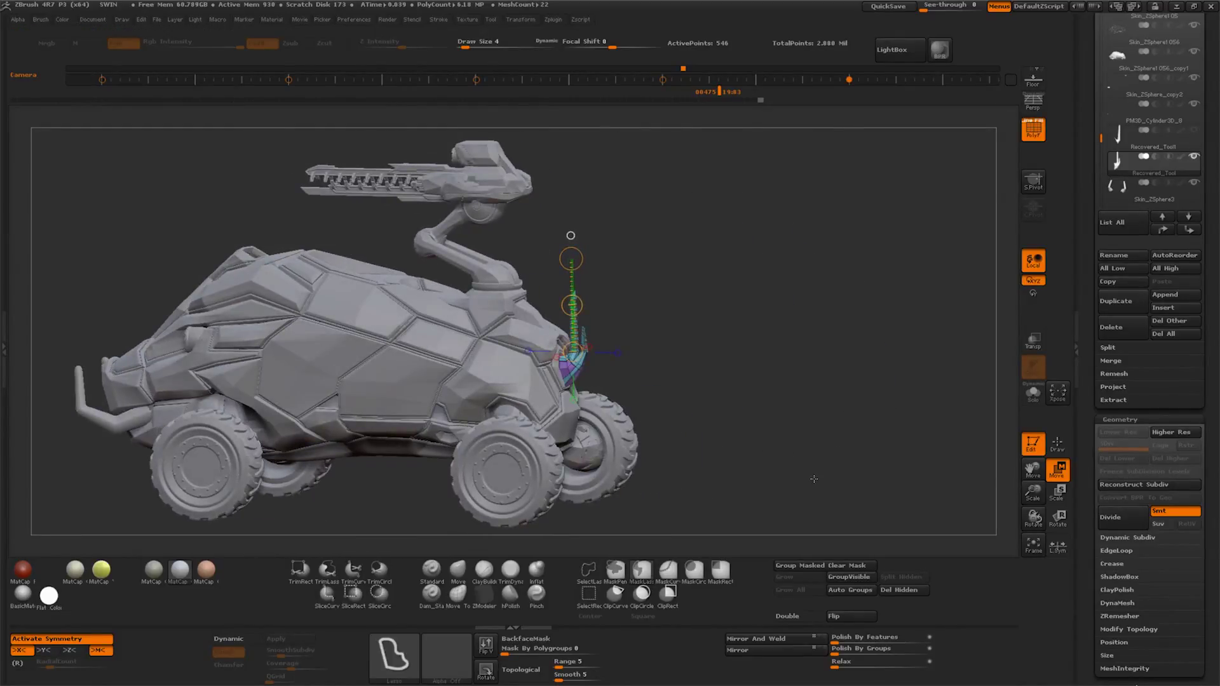
Return to Draw mode, rotate to a front view, and play the timeline camera animation
{"action": "left_click", "coordinate": [1058, 445]}
{"action": "left_click_drag", "start_coordinate": [921, 457], "coordinate": [833, 453]}
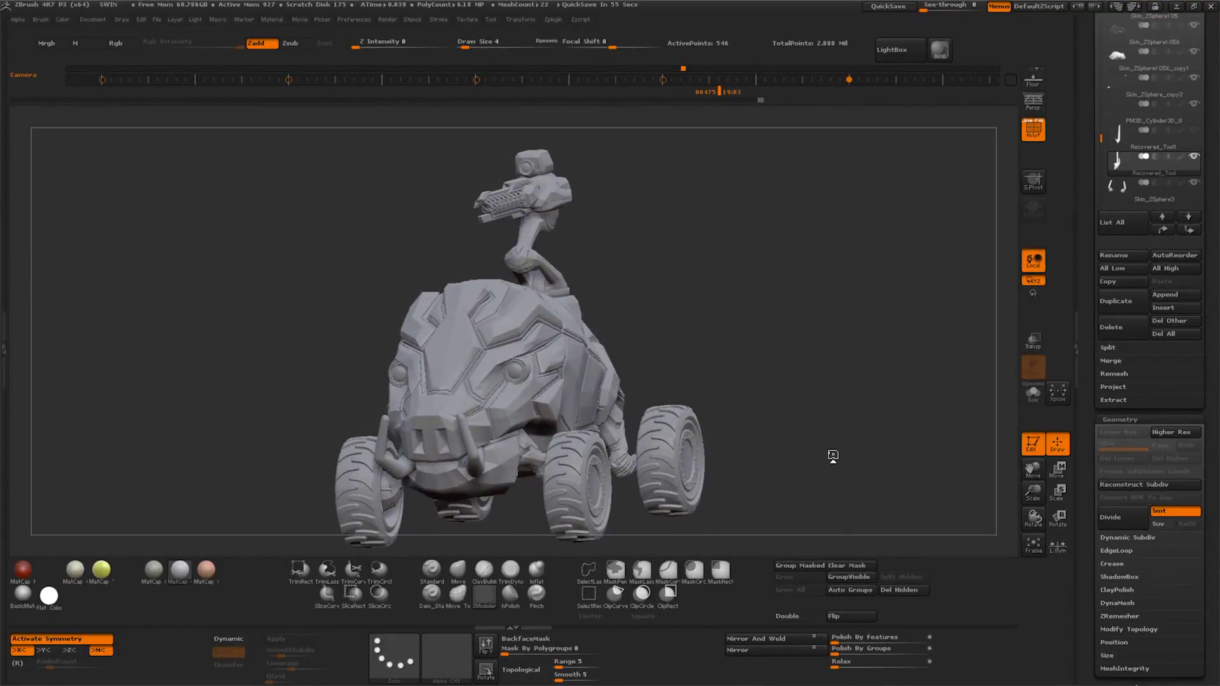
{"action": "left_click", "coordinate": [705, 92], "text": "shift"}
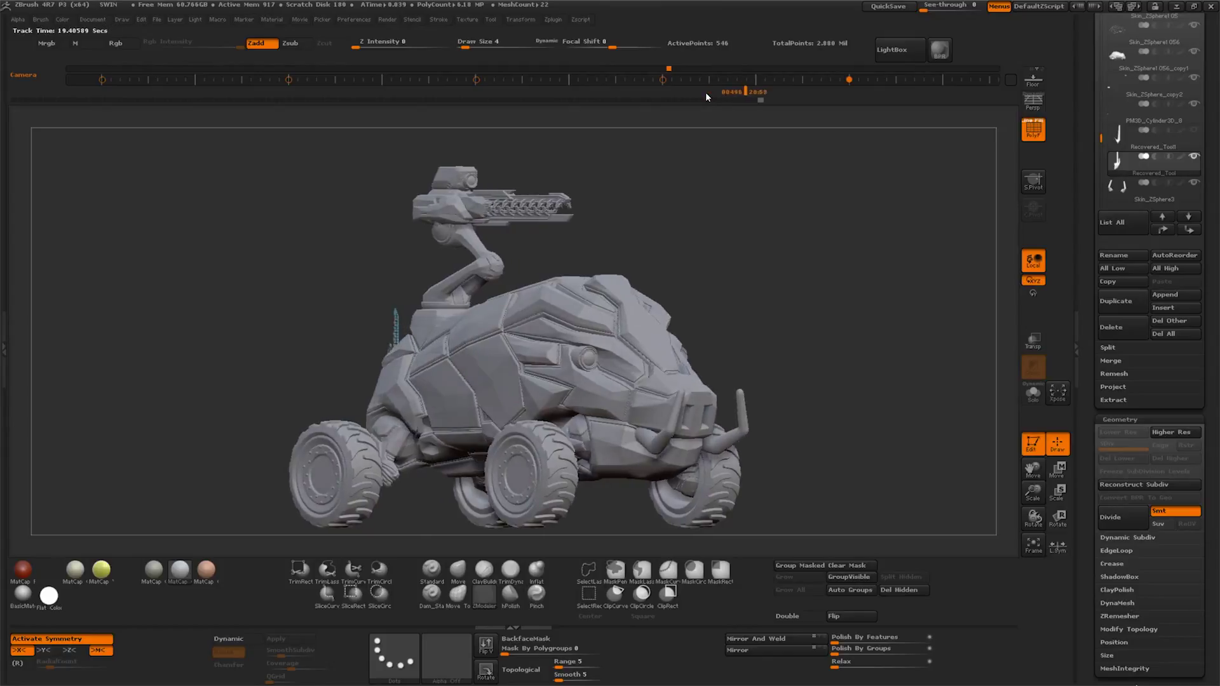
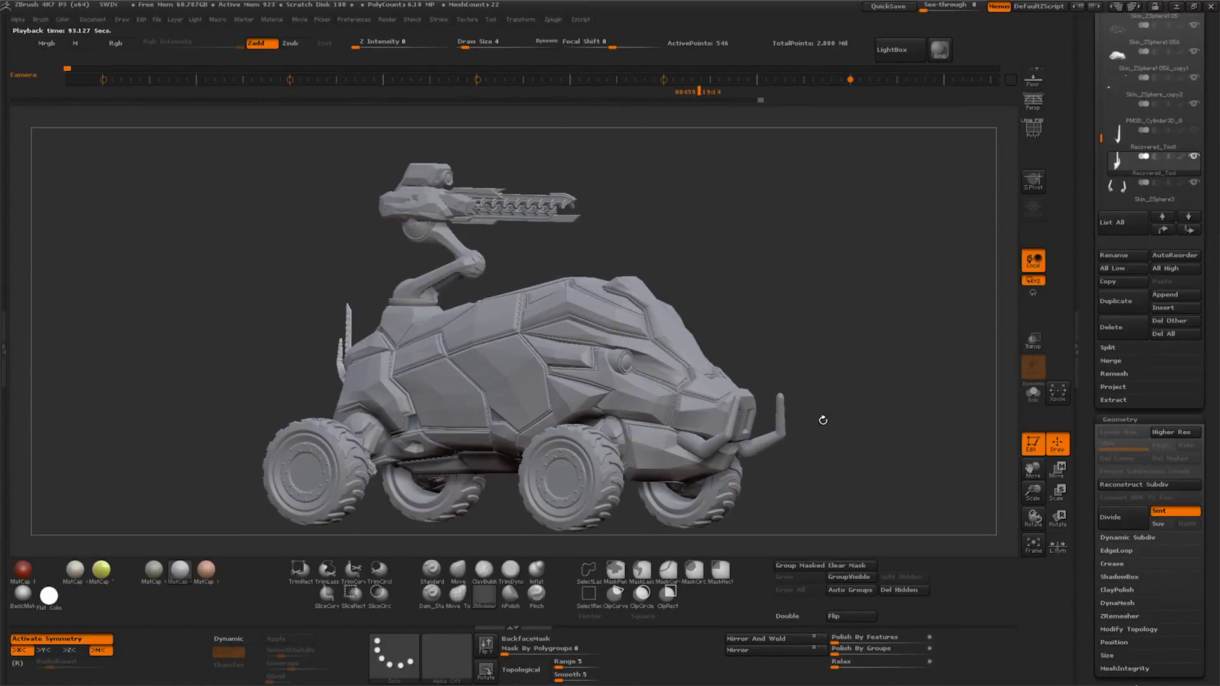
Delete the Recovered_Tool1 subtool from the vehicle
{"action": "left_click_drag", "start_coordinate": [825, 420], "coordinate": [835, 414]}
{"action": "left_click", "coordinate": [1144, 134]}
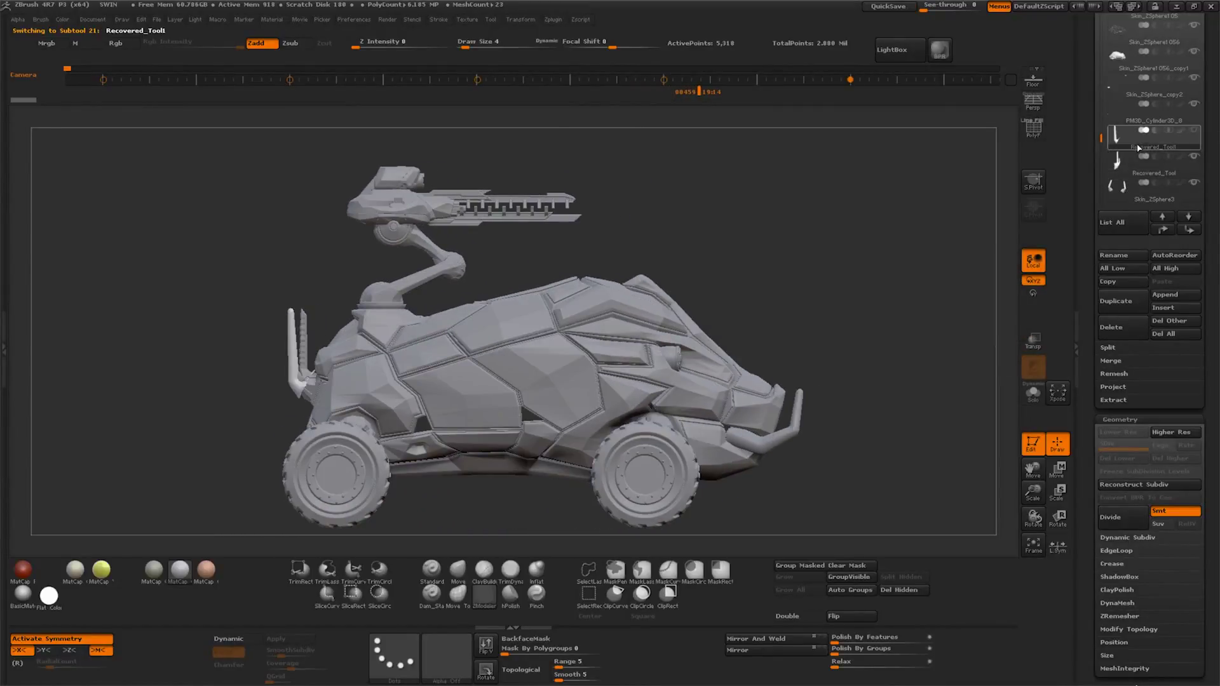
{"action": "left_click", "coordinate": [1123, 330]}
{"action": "left_click", "coordinate": [994, 353]}
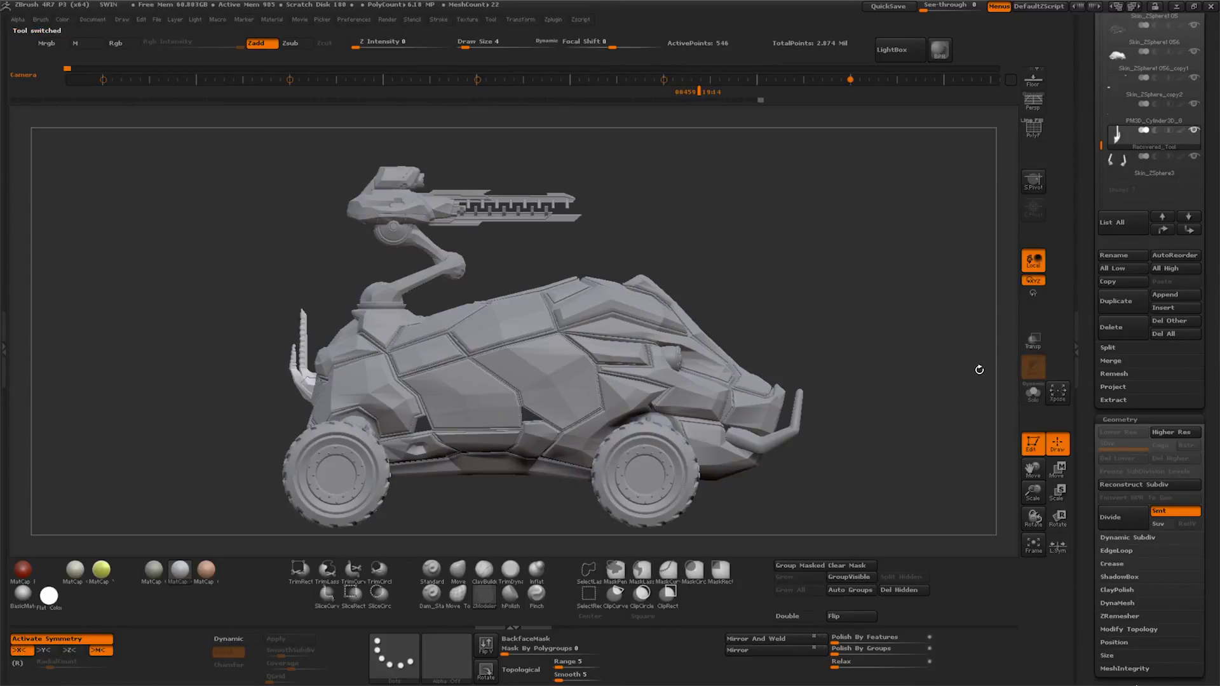
Select the Skin_ZSphere3 subtool and turn on Solo to isolate it
{"action": "left_click", "coordinate": [1132, 173]}
{"action": "left_click", "coordinate": [1034, 395]}
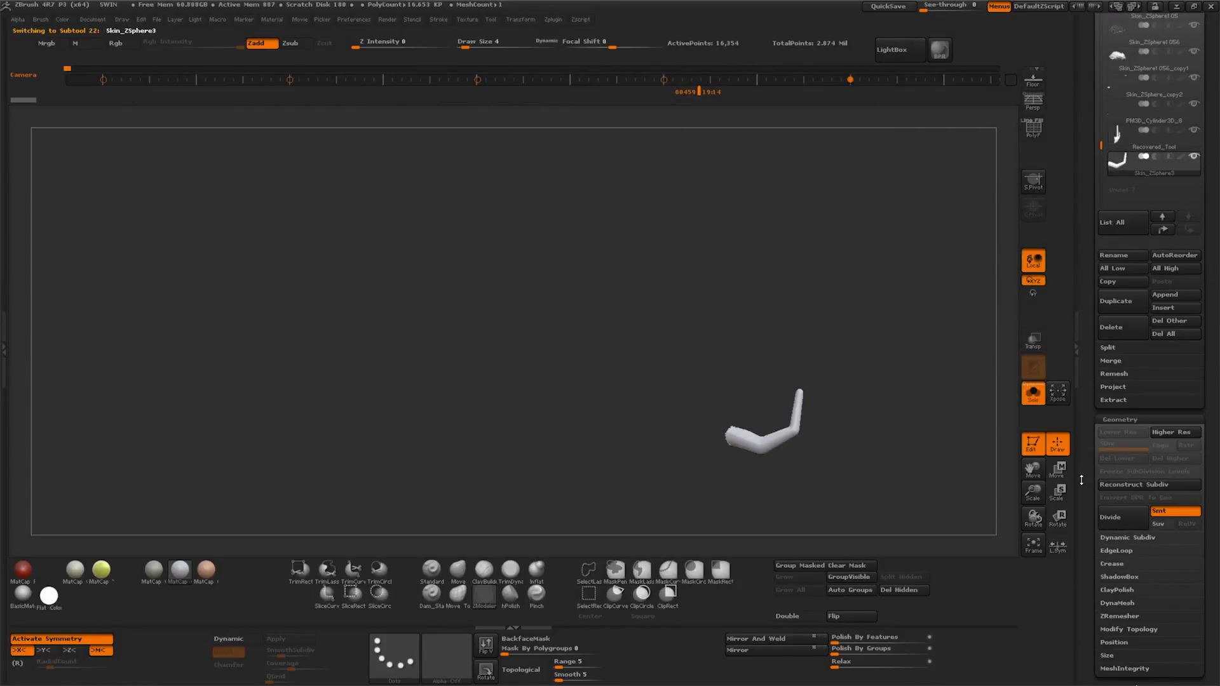
{"action": "scroll", "coordinate": [1124, 315], "scroll_direction": "down", "scroll_amount": 5}
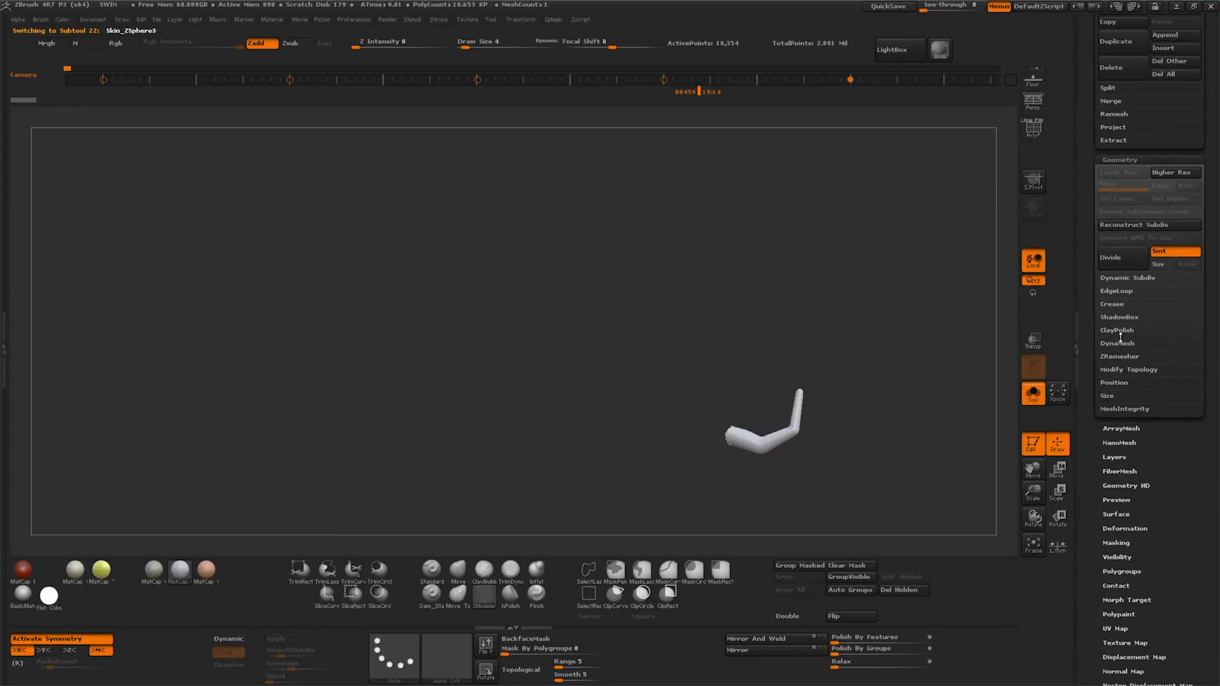
{"action": "scroll", "coordinate": [1119, 438], "scroll_direction": "down", "scroll_amount": 3}
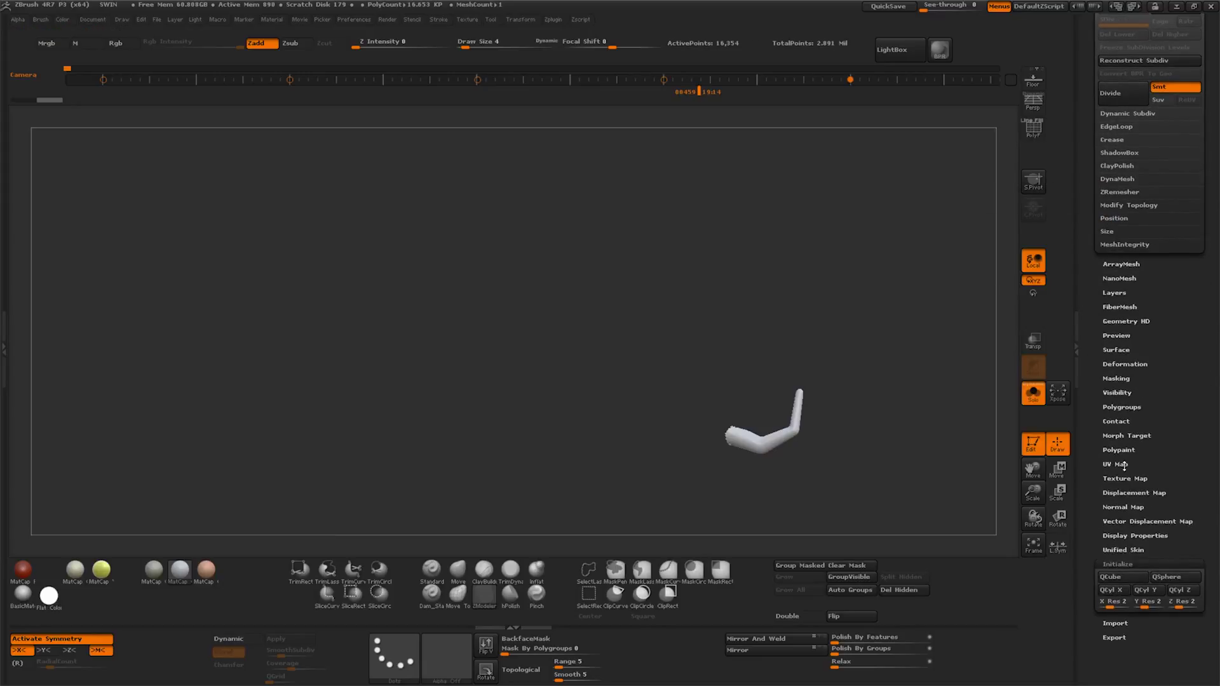
{"action": "scroll", "coordinate": [1077, 292], "scroll_direction": "up", "scroll_amount": 3}
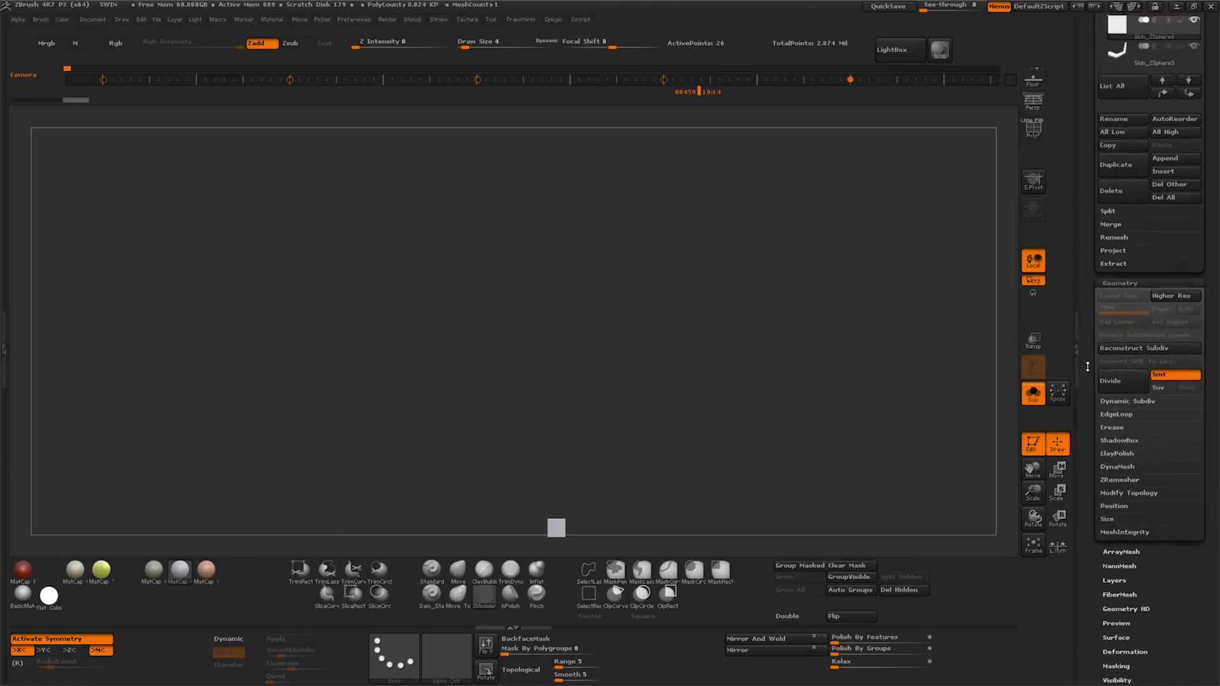
{"action": "scroll", "coordinate": [1081, 331], "scroll_direction": "up", "scroll_amount": 2}
{"action": "scroll", "coordinate": [1086, 384], "scroll_direction": "up", "scroll_amount": 3}
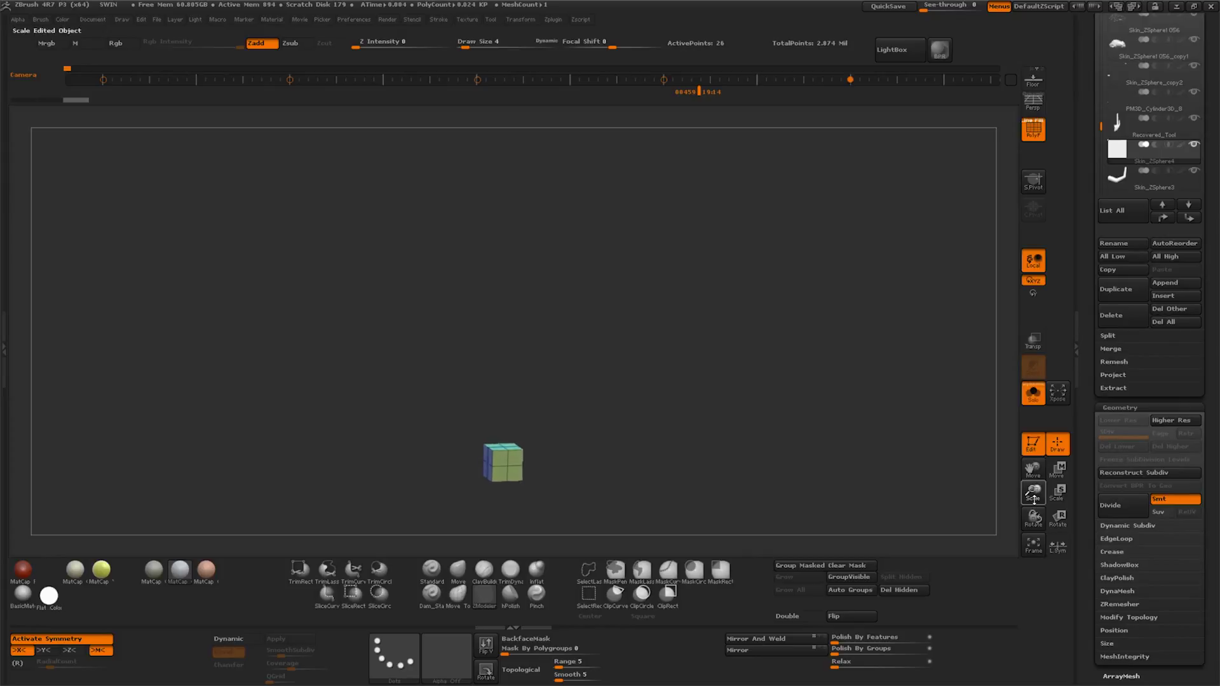
Set the ZModeler target to Polyloop and snap to a front view of the cube
{"action": "left_click_drag", "start_coordinate": [1033, 496], "coordinate": [614, 420]}
{"action": "key", "text": "space"}
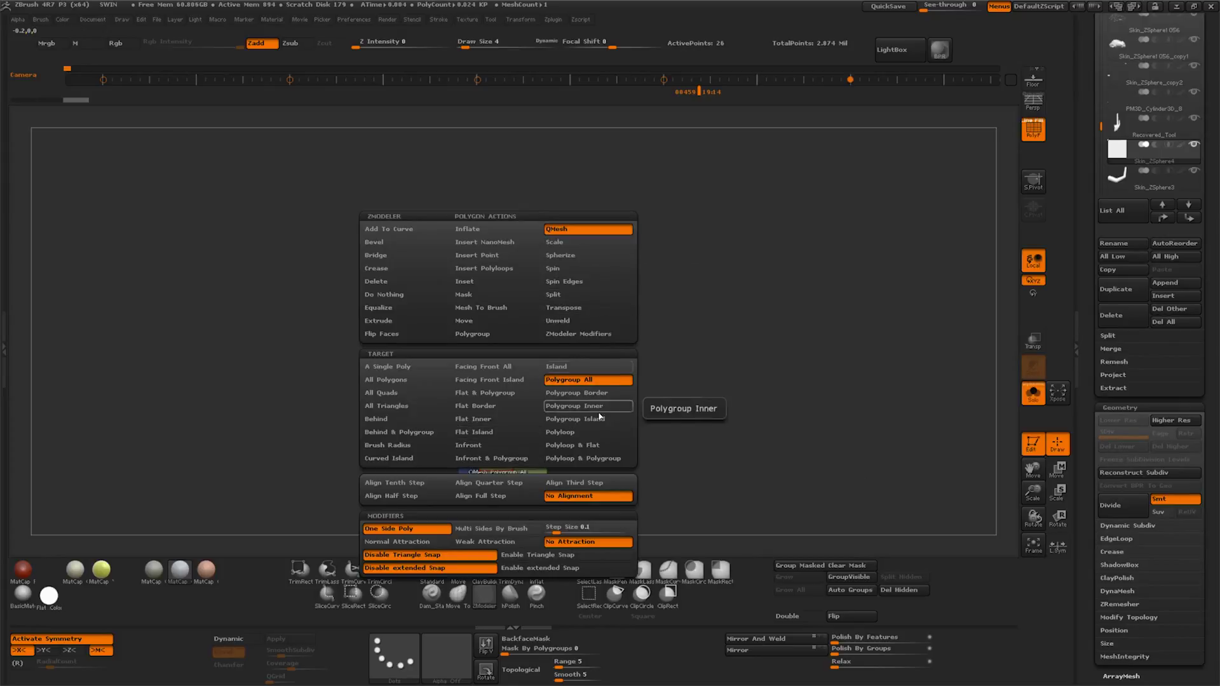
{"action": "left_click", "coordinate": [597, 433]}
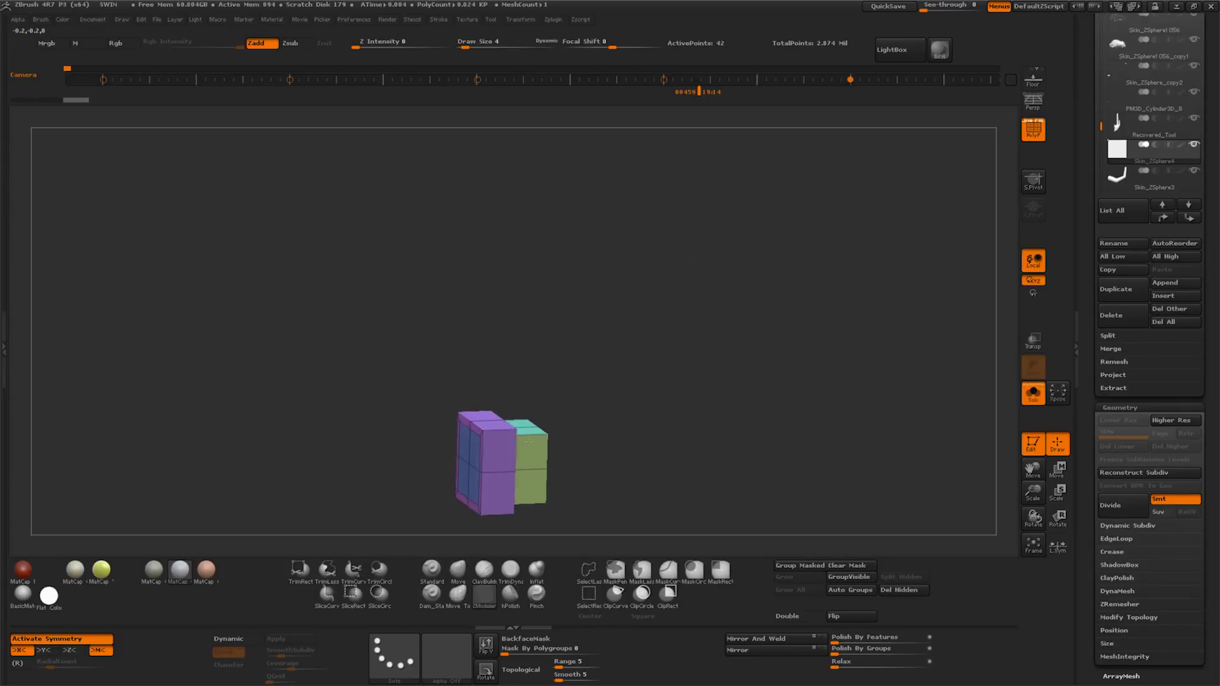
{"action": "left_click_drag", "start_coordinate": [650, 437], "coordinate": [639, 435], "text": "shift"}
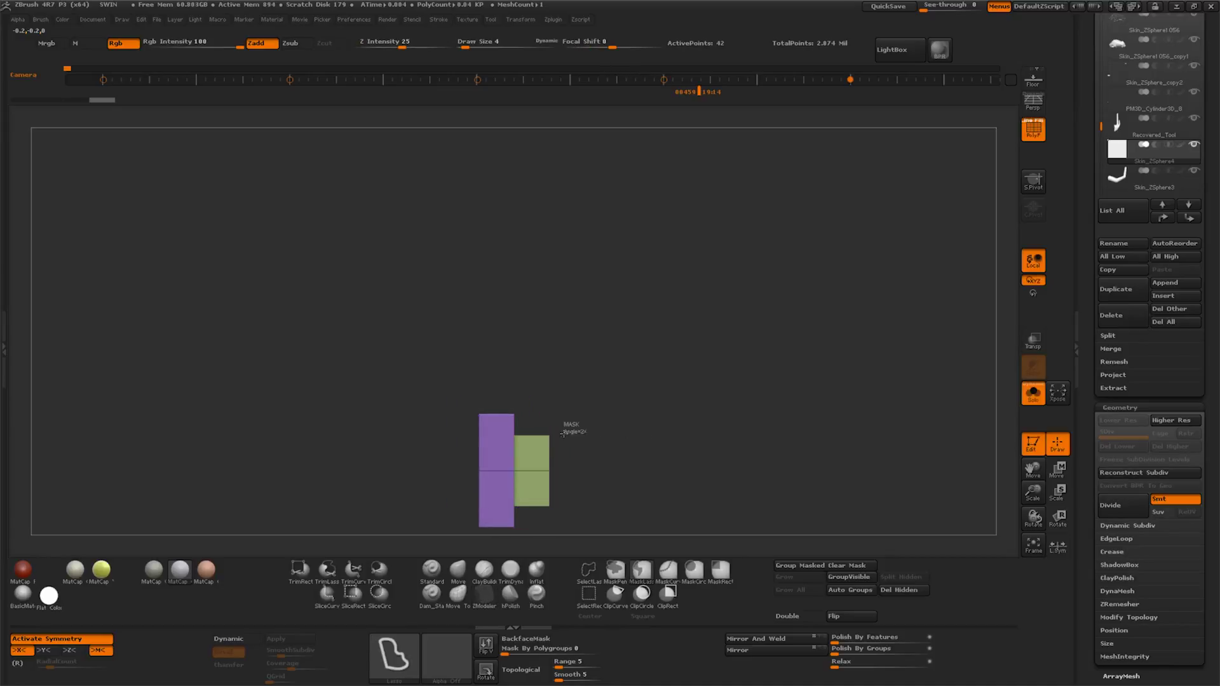
Lasso-mask the purple part of the block and switch to the Move transpose line
{"action": "left_click_drag", "start_coordinate": [516, 486], "coordinate": [639, 428]}
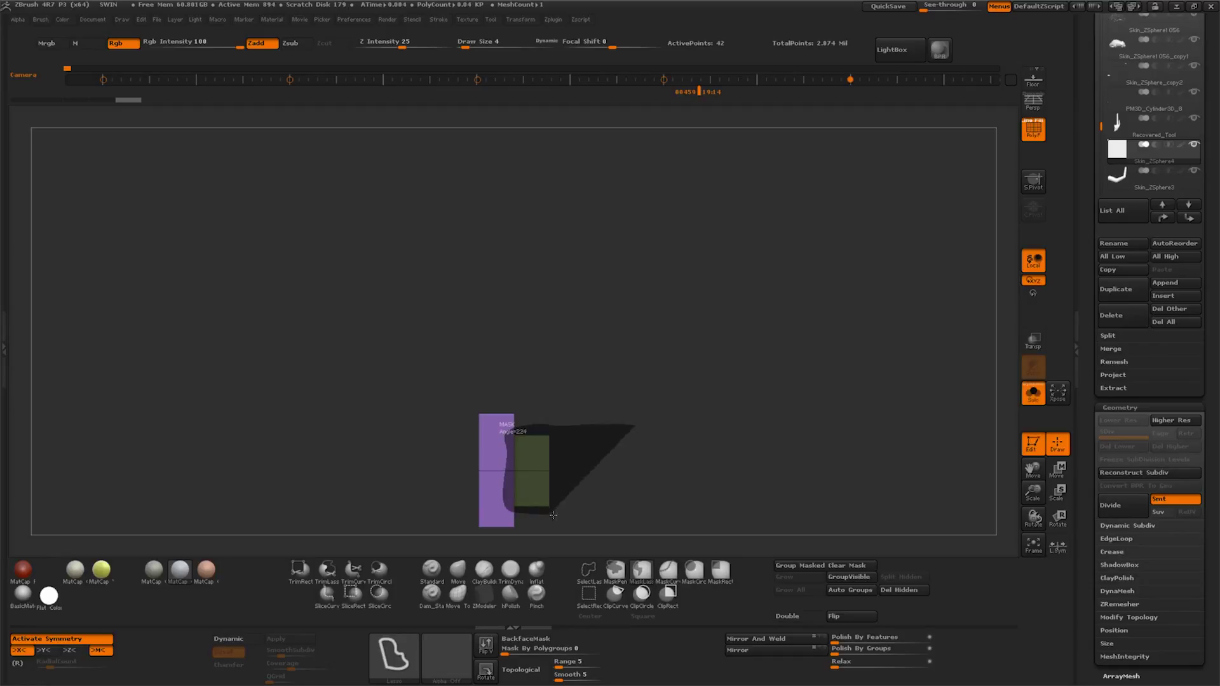
{"action": "left_click_drag", "start_coordinate": [552, 516], "coordinate": [553, 516], "text": "ctrl+shift"}
{"action": "left_click_drag", "start_coordinate": [401, 428], "coordinate": [490, 528], "text": "ctrl+shift"}
{"action": "key", "text": "w"}
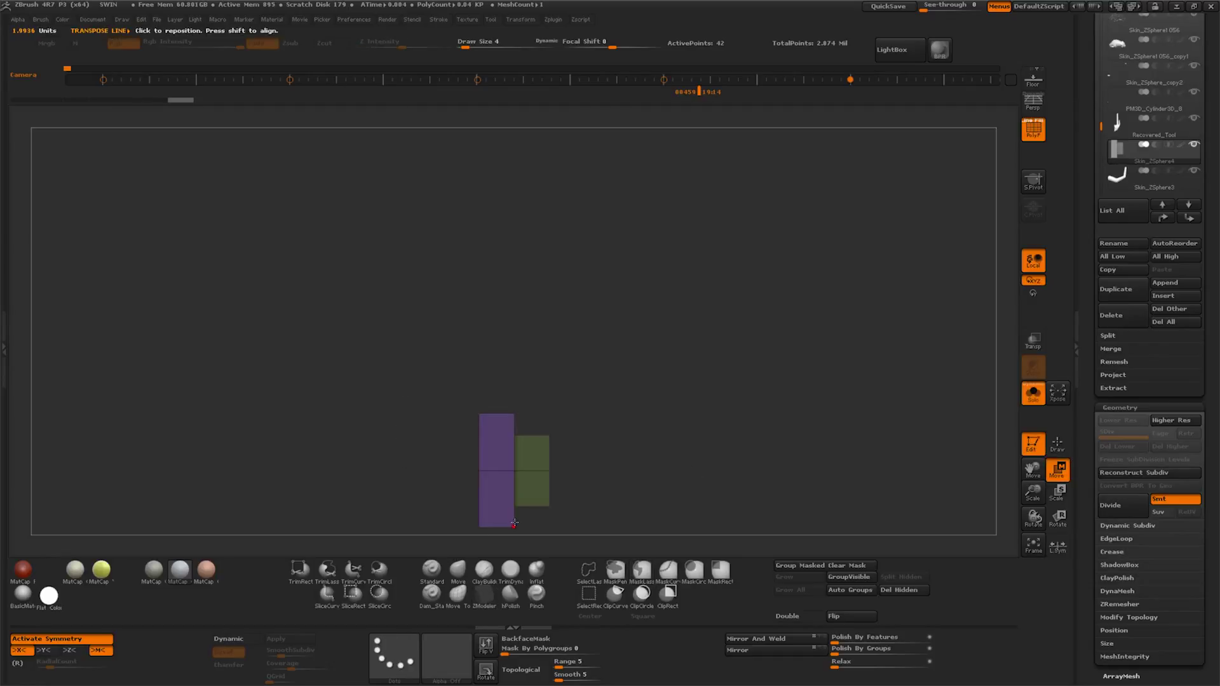
{"action": "left_click_drag", "start_coordinate": [633, 452], "coordinate": [678, 489], "text": "shift"}
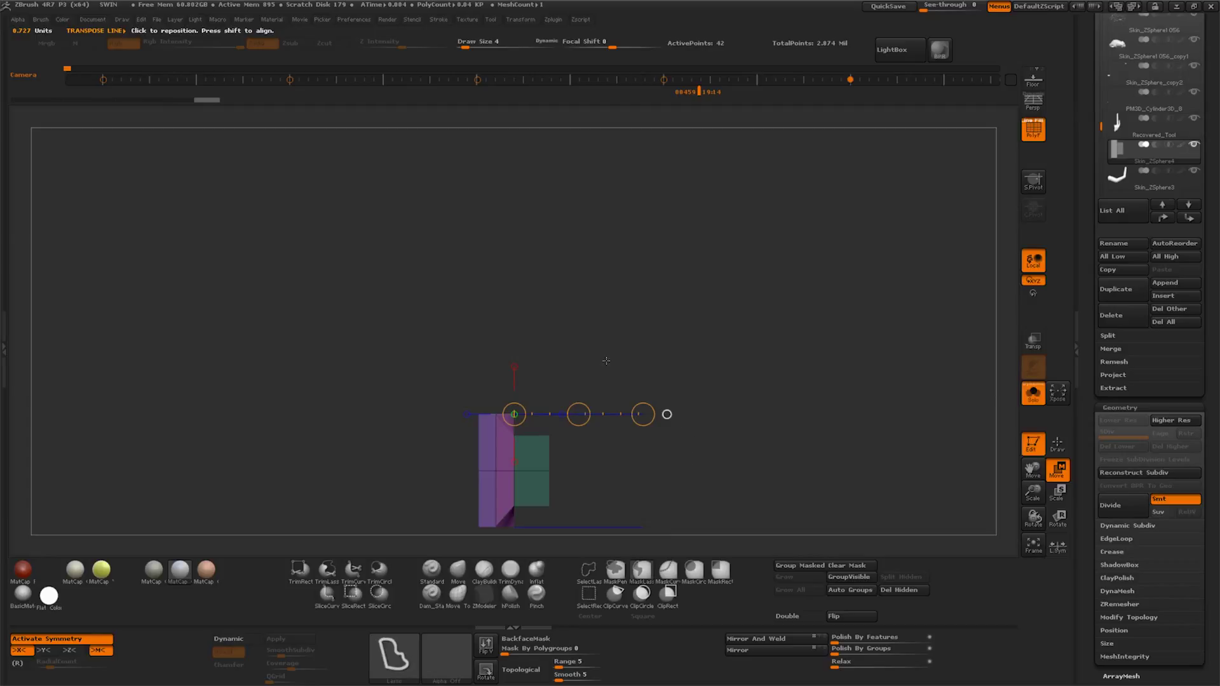
{"action": "left_click_drag", "start_coordinate": [509, 413], "coordinate": [698, 368], "text": "ctrl"}
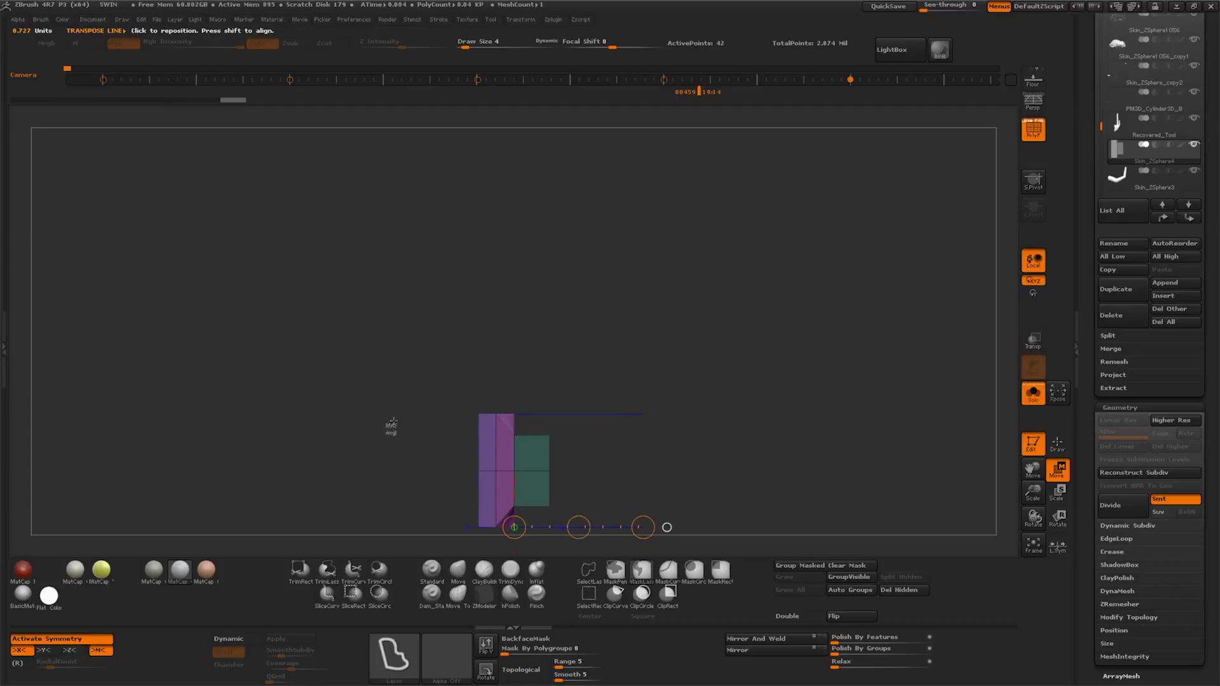
{"action": "left_click_drag", "start_coordinate": [386, 437], "coordinate": [509, 540], "text": "ctrl"}
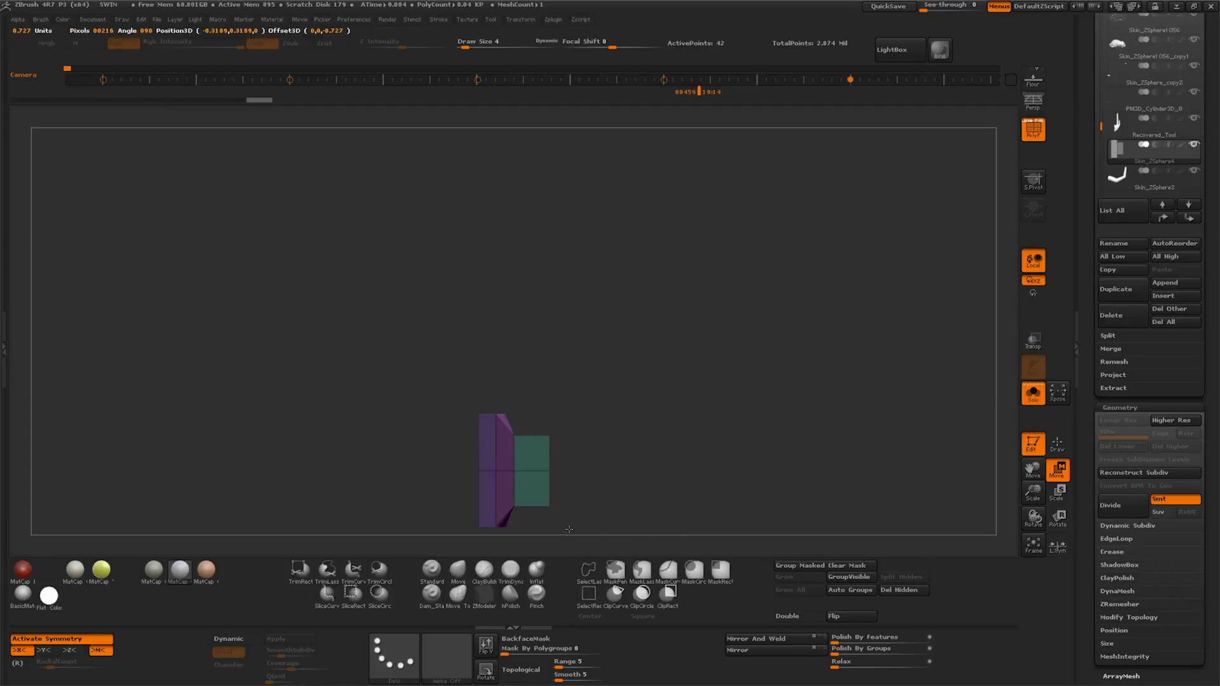
Extrude the green section to the right, then undo the long extrusion
{"action": "left_click_drag", "start_coordinate": [558, 532], "coordinate": [792, 439]}
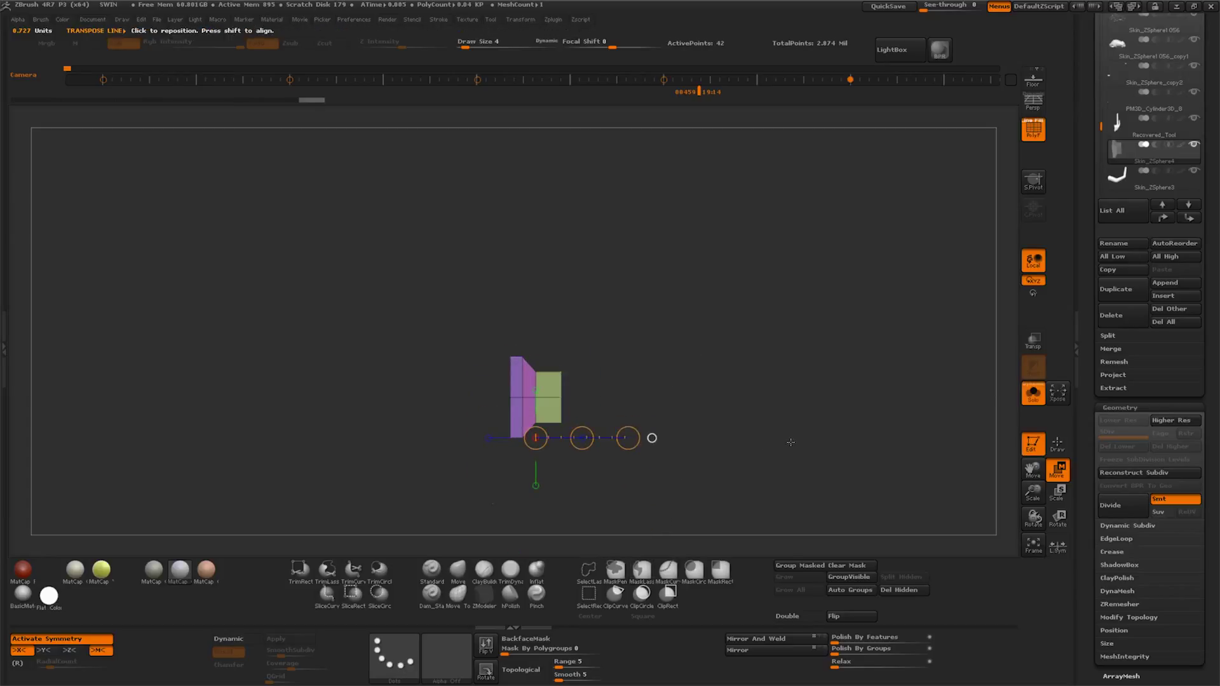
{"action": "mouse_move", "coordinate": [772, 336]}
{"action": "left_mouse_down", "text": "ctrl"}
{"action": "mouse_move", "coordinate": [512, 437]}
{"action": "mouse_move", "coordinate": [674, 441]}
{"action": "mouse_move", "coordinate": [700, 463]}
{"action": "left_mouse_up", "text": "ctrl"}
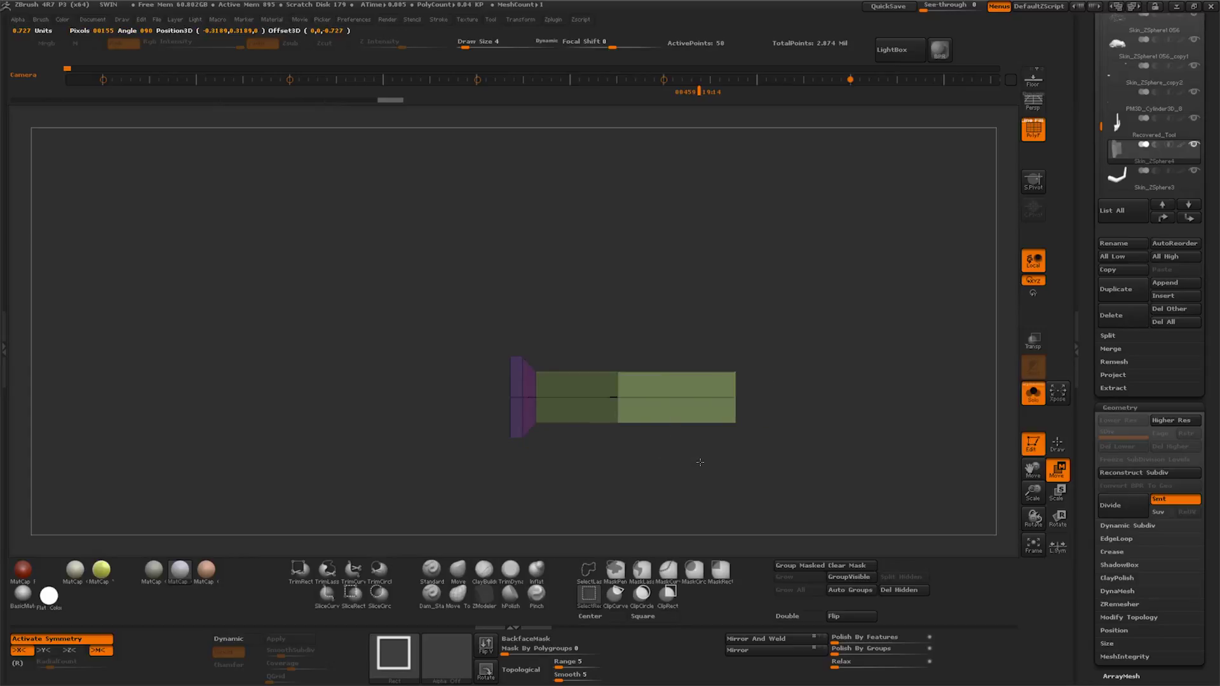
{"action": "left_click_drag", "start_coordinate": [585, 438], "coordinate": [725, 445], "text": "ctrl"}
{"action": "left_click_drag", "start_coordinate": [769, 487], "coordinate": [745, 485]}
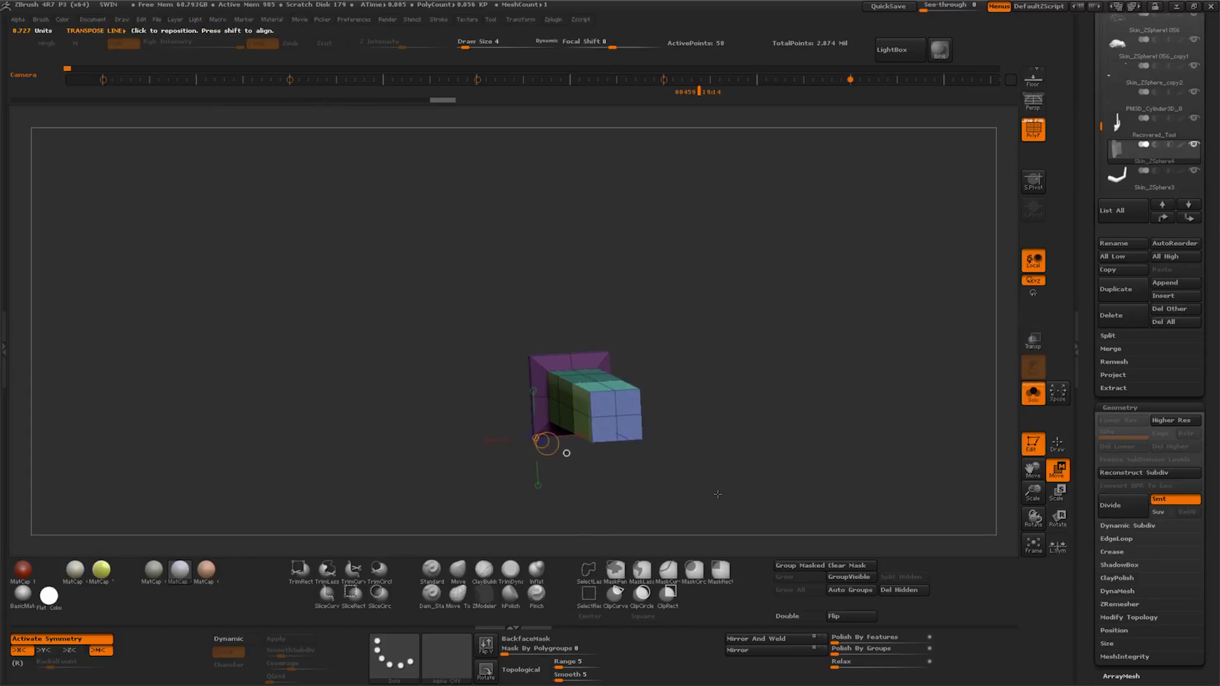
{"action": "key", "text": "ctrl+z"}
{"action": "key", "text": "ctrl+z"}
{"action": "key", "text": "ctrl+z"}
{"action": "key", "text": "ctrl+z"}
{"action": "key", "text": "ctrl+z"}
{"action": "key", "text": "ctrl+z"}
{"action": "key", "text": "ctrl+shift+z"}
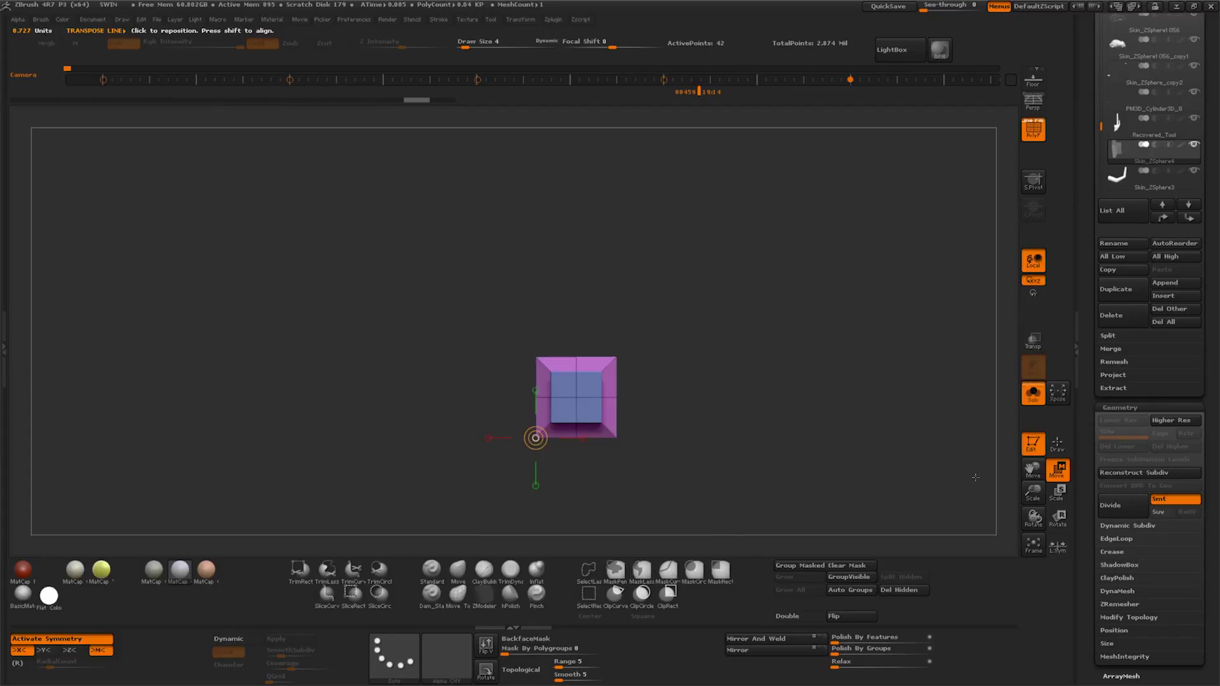
Mask around the cube and draw a Move action line from its right end
{"action": "mouse_move", "coordinate": [489, 391]}
{"action": "left_mouse_down", "text": "ctrl"}
{"action": "mouse_move", "coordinate": [680, 402]}
{"action": "mouse_move", "coordinate": [737, 367]}
{"action": "left_mouse_up", "text": "ctrl"}
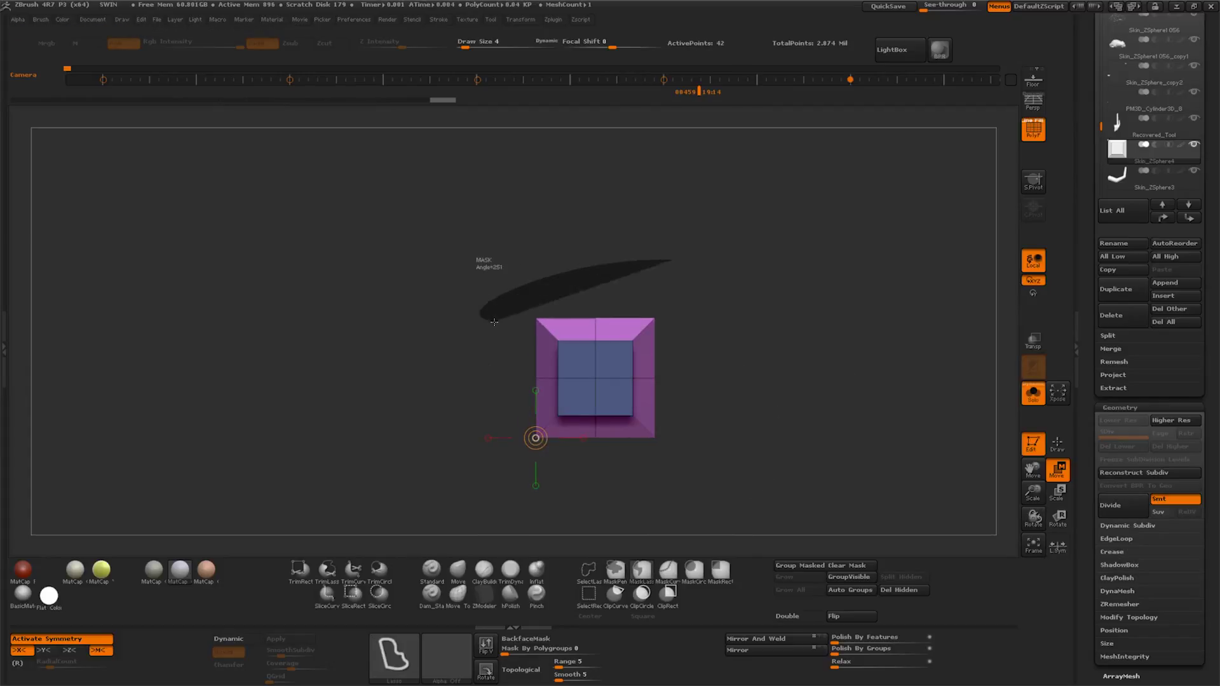
{"action": "left_click_drag", "start_coordinate": [483, 312], "coordinate": [859, 318], "text": "ctrl"}
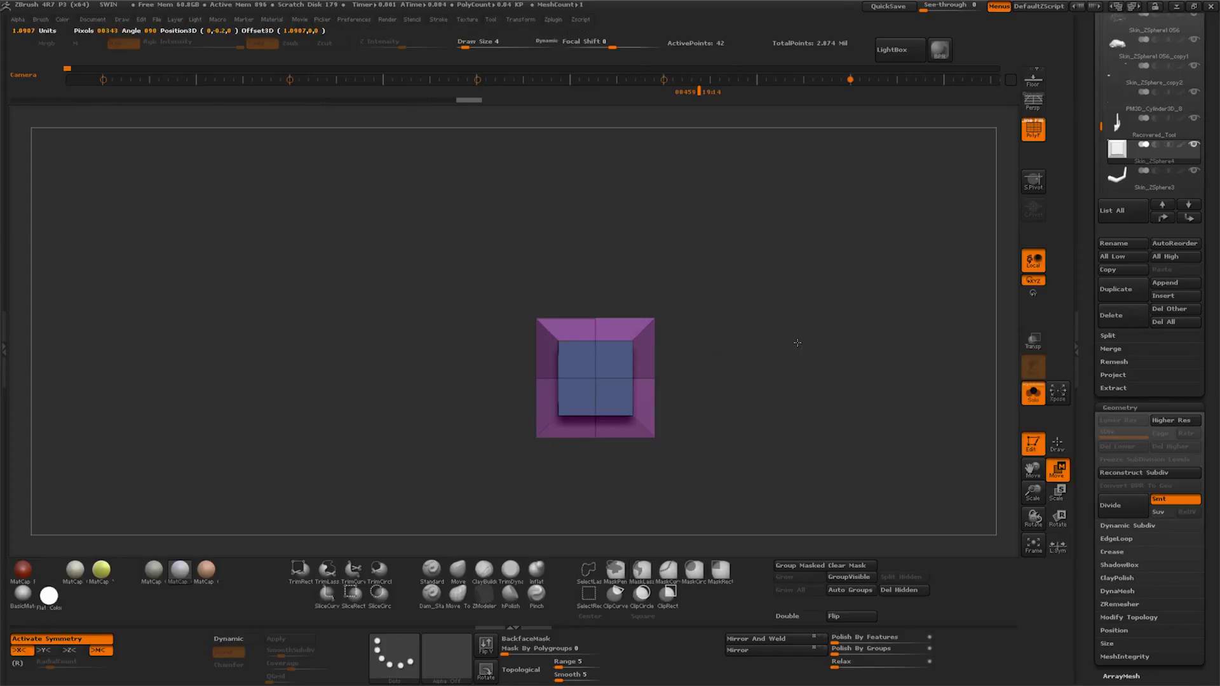
{"action": "left_click_drag", "start_coordinate": [571, 477], "coordinate": [693, 416], "text": "ctrl"}
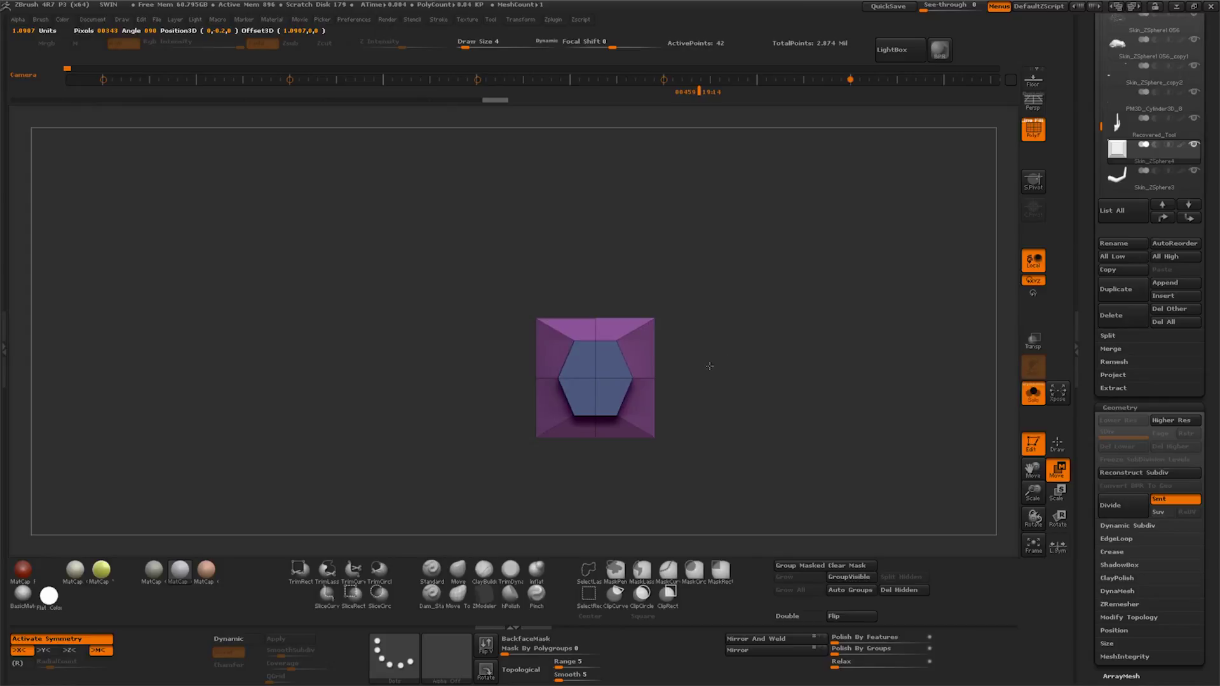
{"action": "left_click_drag", "start_coordinate": [799, 441], "coordinate": [766, 480], "text": "alt"}
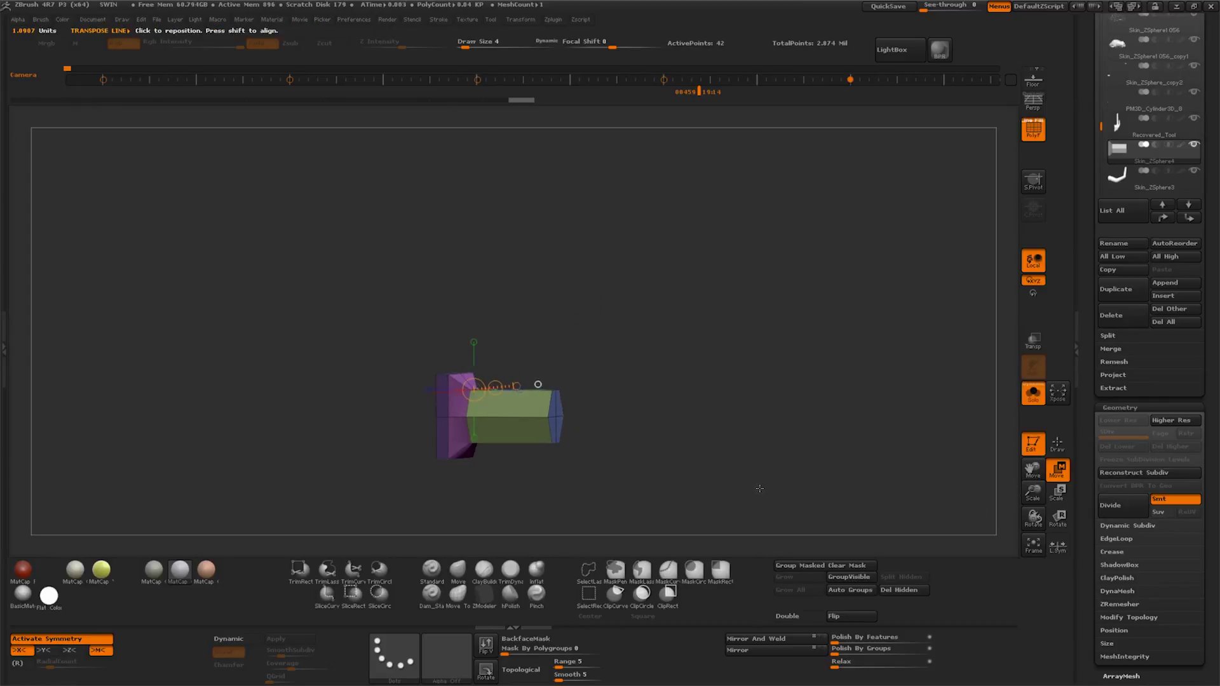
{"action": "left_click", "coordinate": [564, 417]}
{"action": "left_click_drag", "start_coordinate": [564, 417], "coordinate": [705, 416]}
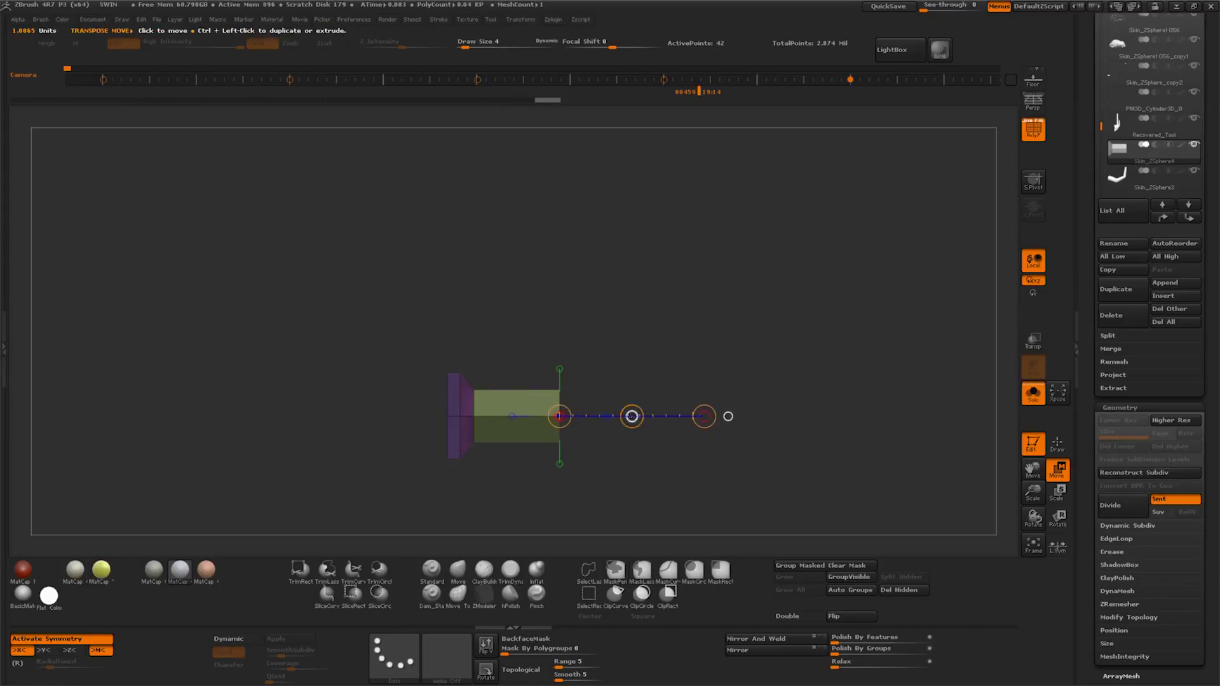
{"action": "left_click_drag", "start_coordinate": [718, 491], "coordinate": [653, 360], "text": "shift"}
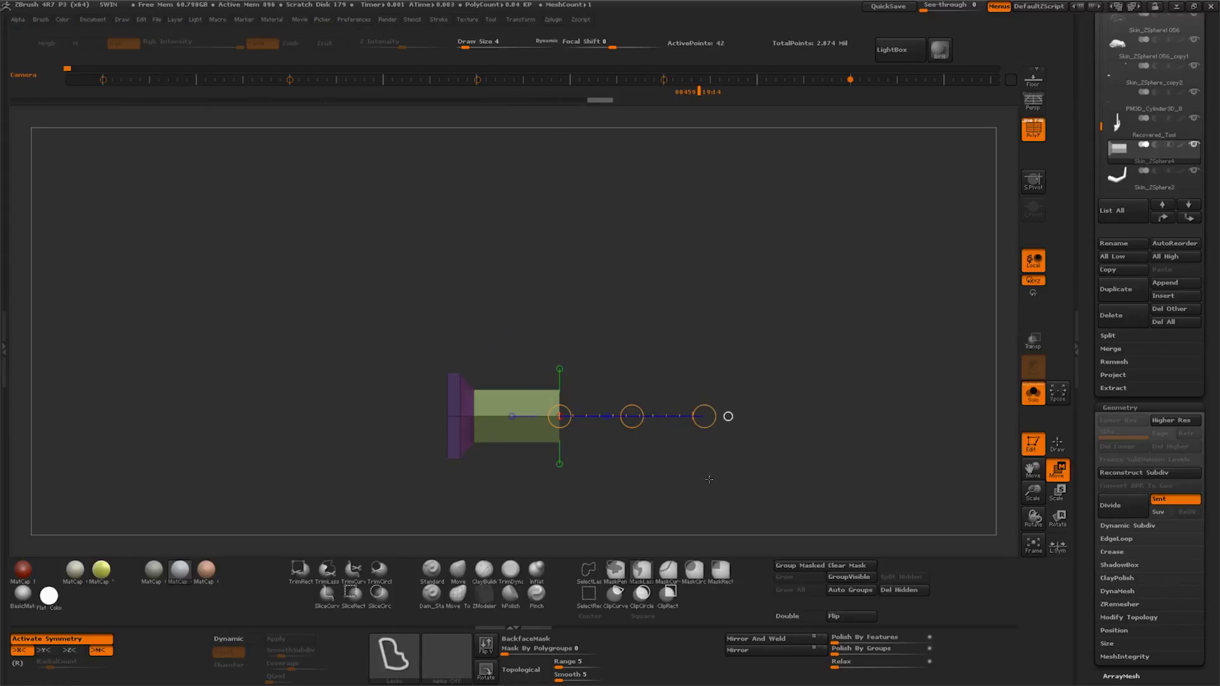
Extrude three new sections onto the green cylinder
{"action": "left_click_drag", "start_coordinate": [632, 416], "coordinate": [754, 431], "text": "ctrl"}
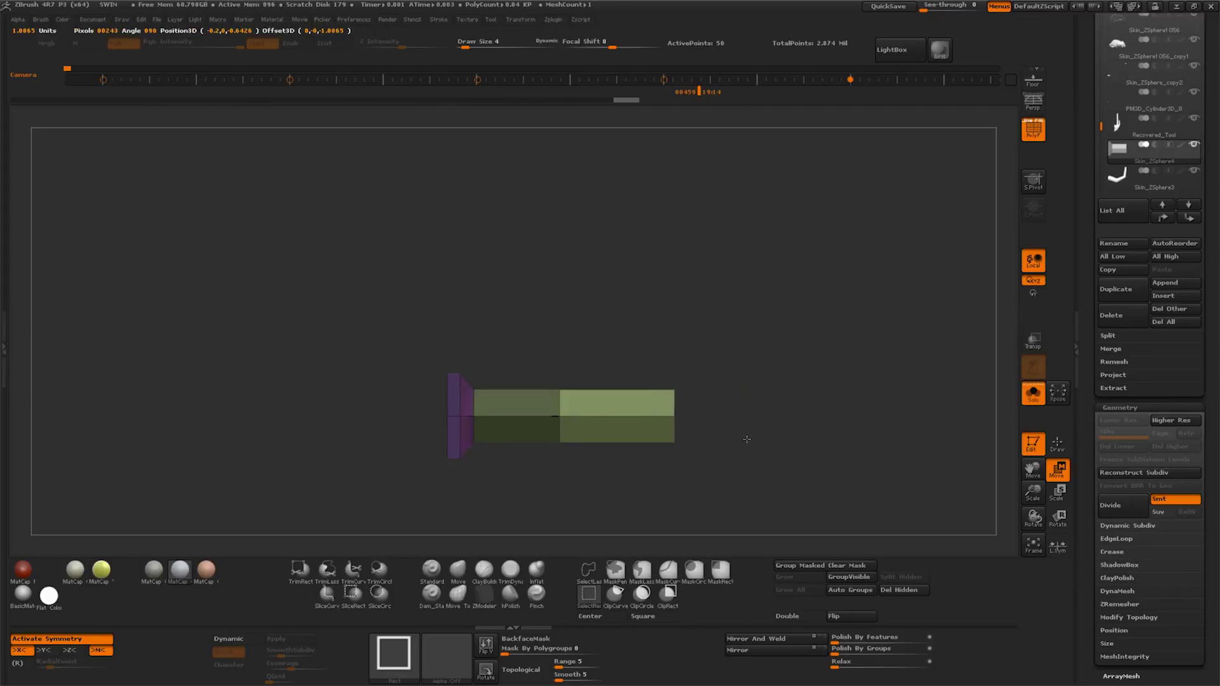
{"action": "left_click_drag", "start_coordinate": [632, 416], "coordinate": [768, 420], "text": "ctrl"}
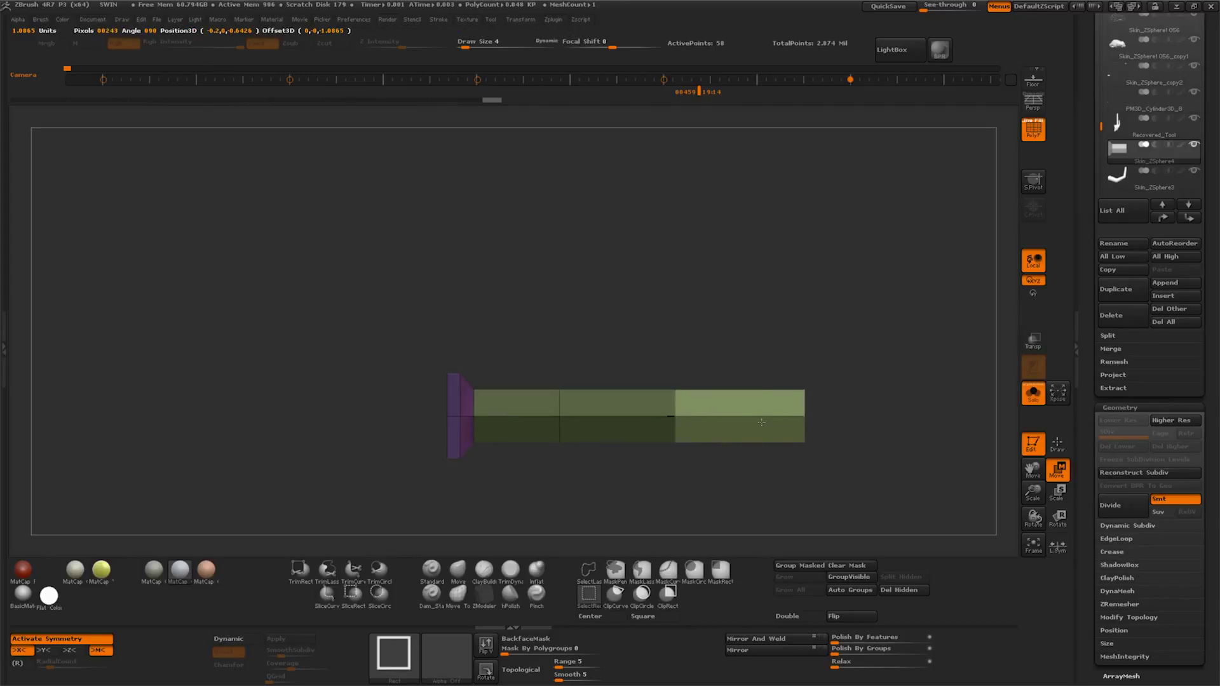
{"action": "left_click_drag", "start_coordinate": [633, 416], "coordinate": [748, 458], "text": "ctrl"}
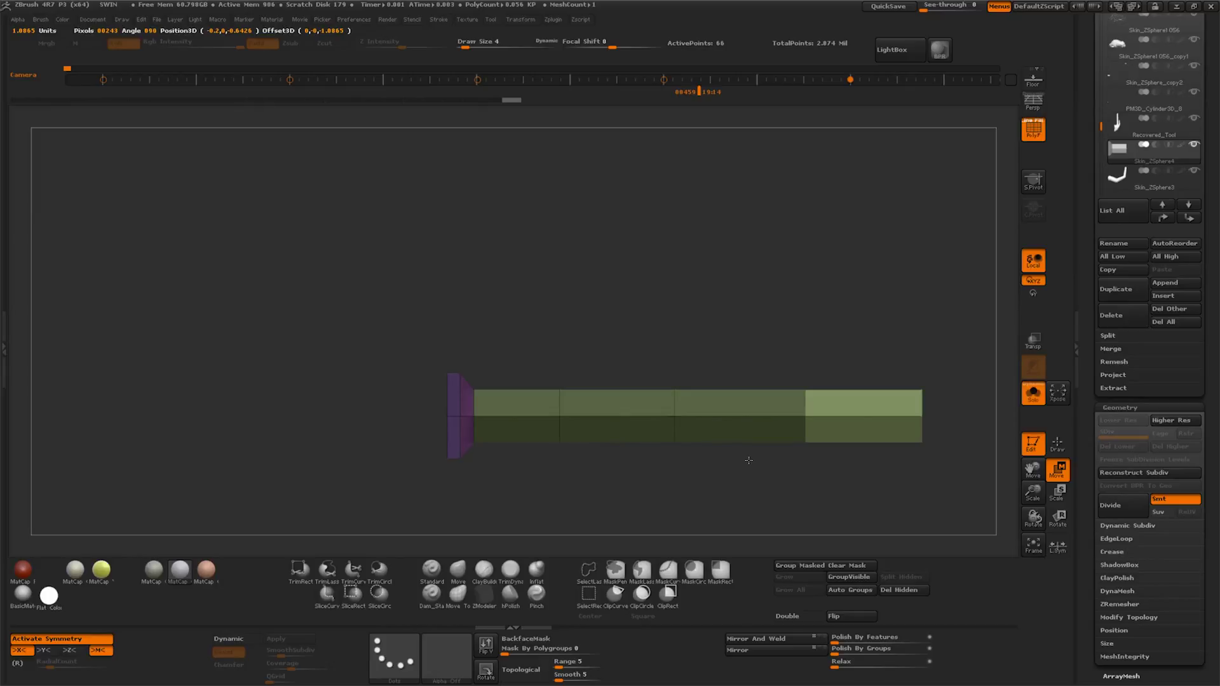
{"action": "mouse_move", "coordinate": [749, 461]}
{"action": "left_mouse_down"}
{"action": "mouse_move", "coordinate": [991, 488]}
{"action": "mouse_move", "coordinate": [763, 496]}
{"action": "mouse_move", "coordinate": [824, 471]}
{"action": "left_mouse_up"}
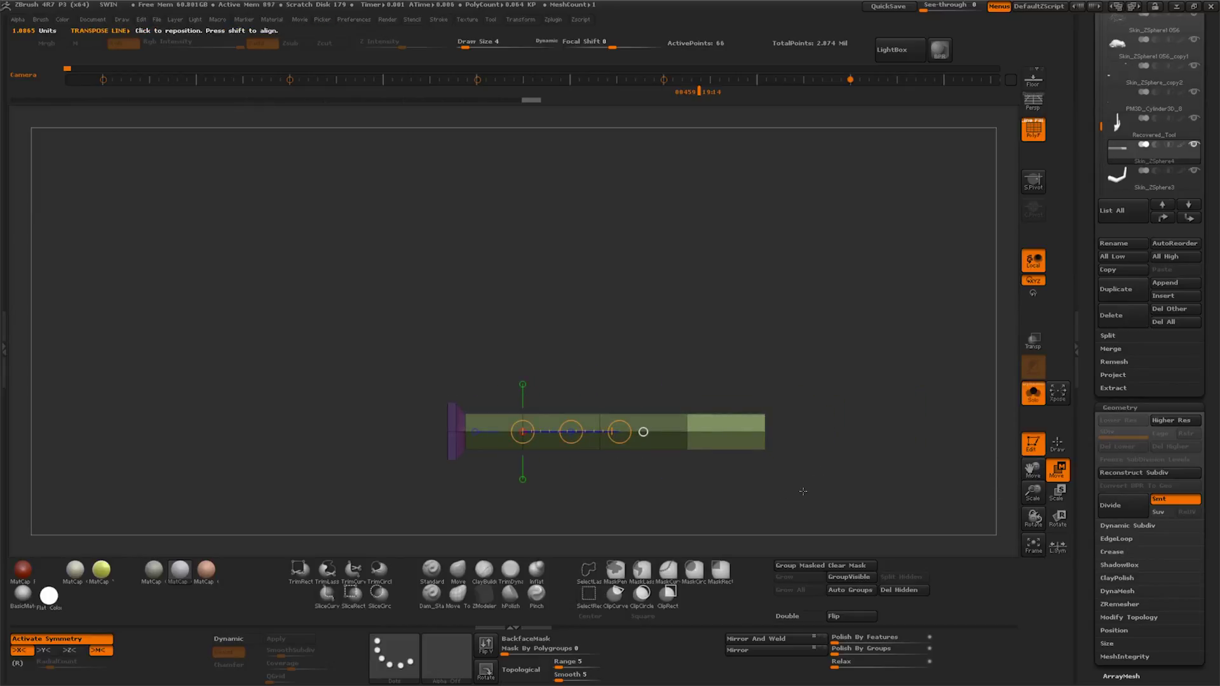
Lasso-mask the purple left end and realign the transpose line along the cylinder
{"action": "left_click", "coordinate": [801, 491], "text": "ctrl"}
{"action": "mouse_move", "coordinate": [519, 400]}
{"action": "left_mouse_down", "text": "ctrl"}
{"action": "mouse_move", "coordinate": [637, 372]}
{"action": "mouse_move", "coordinate": [528, 398]}
{"action": "left_mouse_up", "text": "ctrl"}
{"action": "left_click_drag", "start_coordinate": [448, 399], "coordinate": [416, 490], "text": "ctrl"}
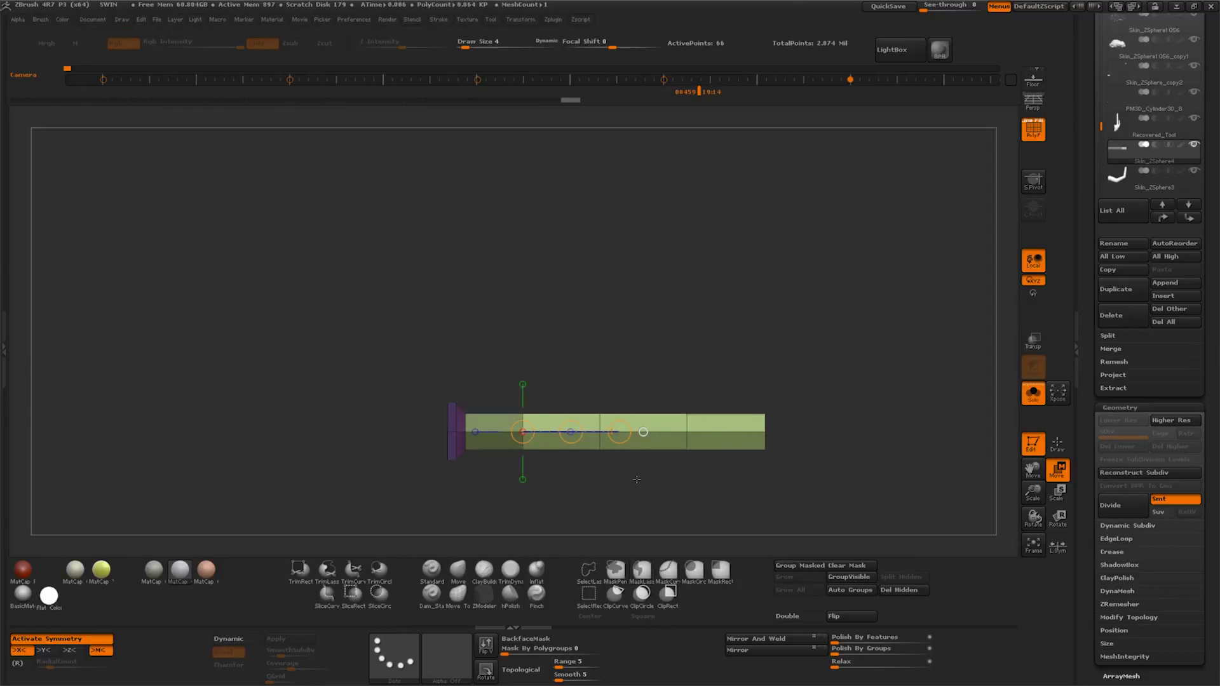
{"action": "left_click_drag", "start_coordinate": [696, 483], "coordinate": [694, 484], "text": "shift"}
{"action": "left_click_drag", "start_coordinate": [685, 491], "coordinate": [686, 491], "text": "shift"}
{"action": "left_click_drag", "start_coordinate": [570, 433], "coordinate": [644, 448]}
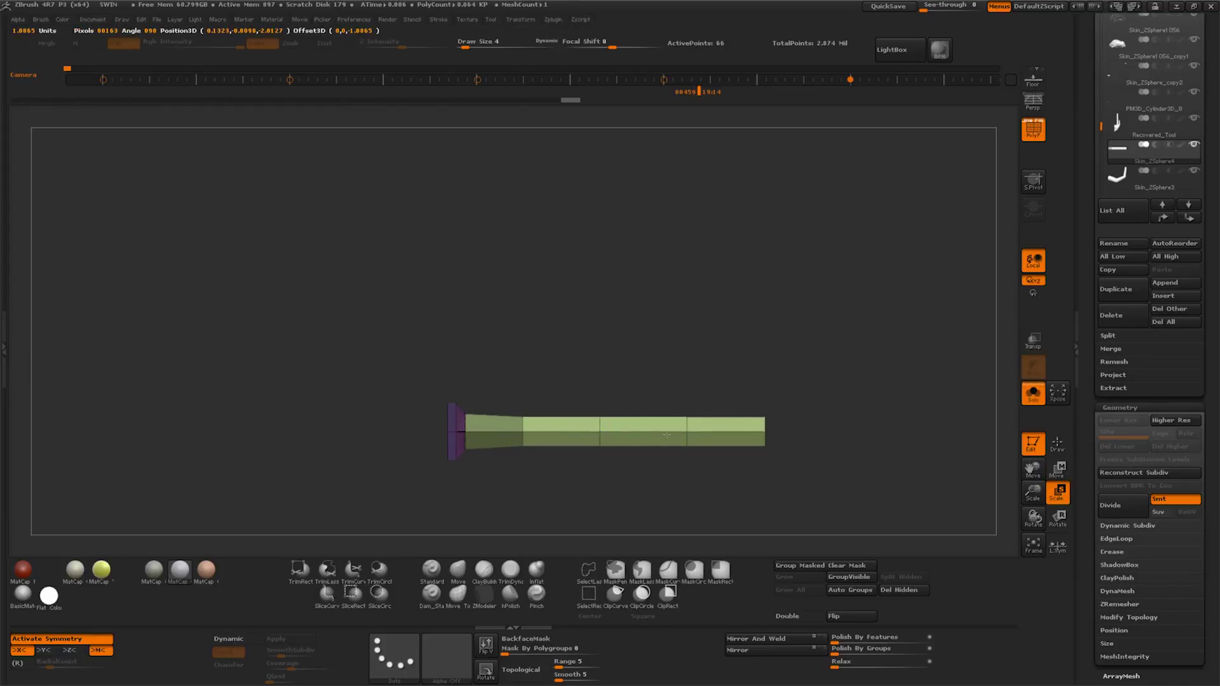
Mask the left part of the bar and taper its unmasked right end with Scale
{"action": "left_click_drag", "start_coordinate": [601, 391], "coordinate": [593, 481], "text": "ctrl"}
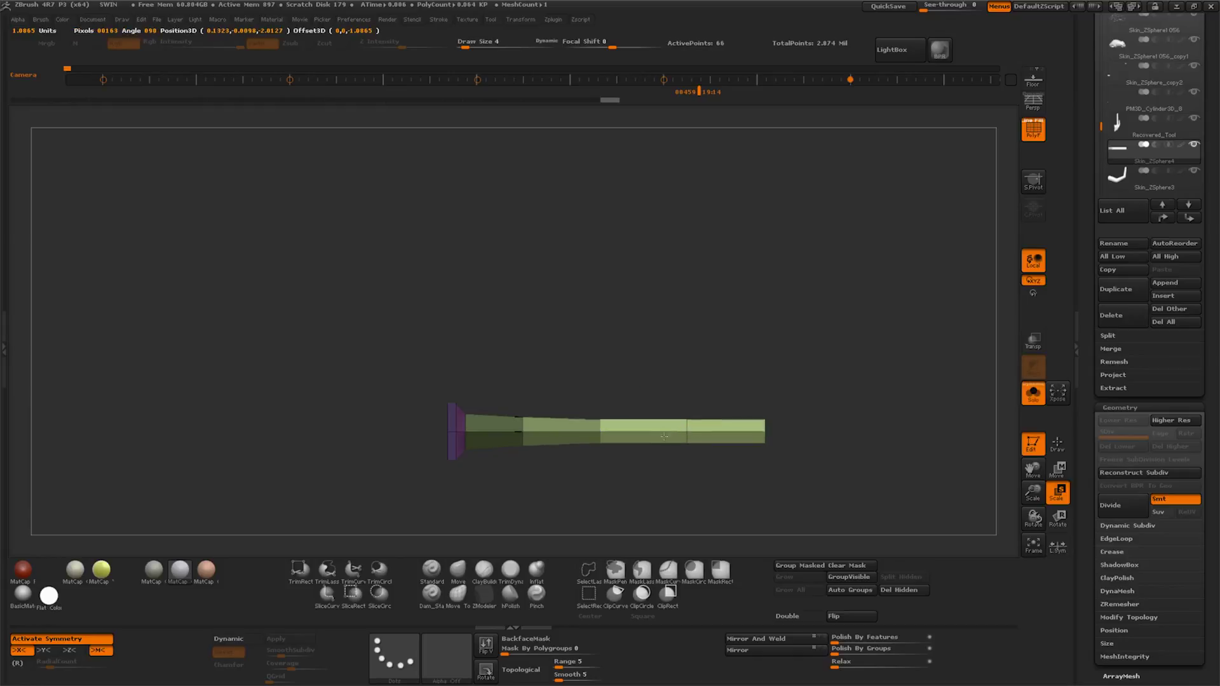
{"action": "left_click_drag", "start_coordinate": [693, 431], "coordinate": [666, 442]}
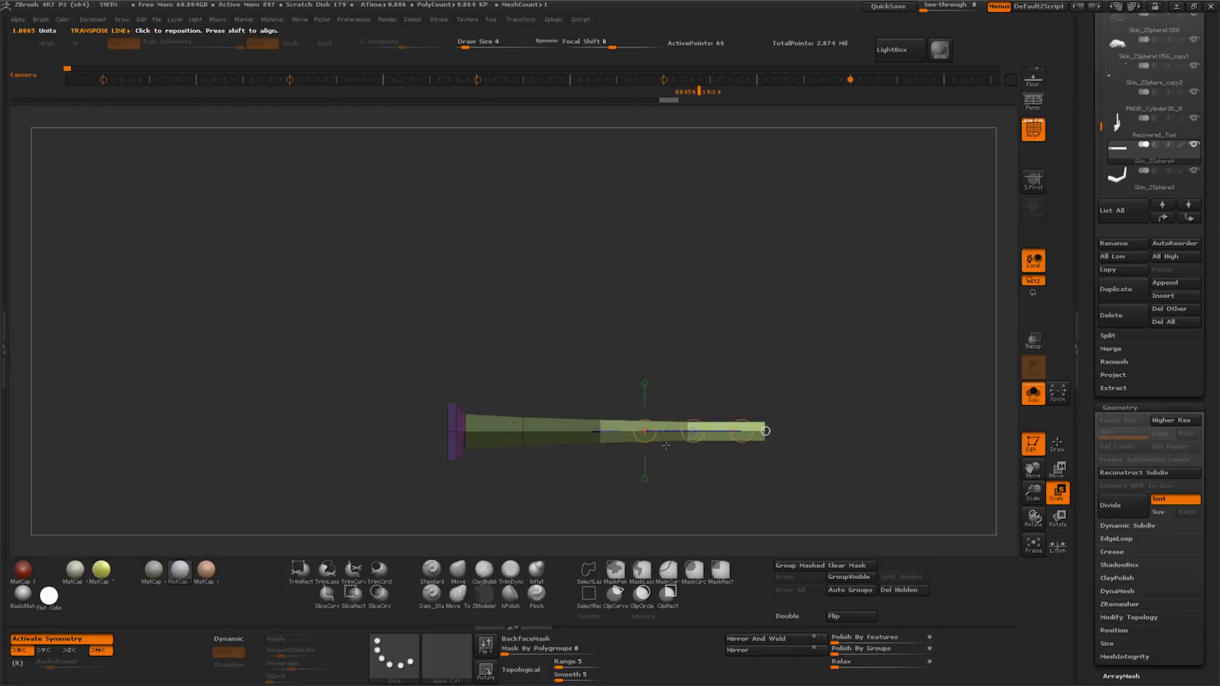
{"action": "left_click_drag", "start_coordinate": [693, 431], "coordinate": [698, 431]}
{"action": "left_click", "coordinate": [725, 501], "text": "ctrl"}
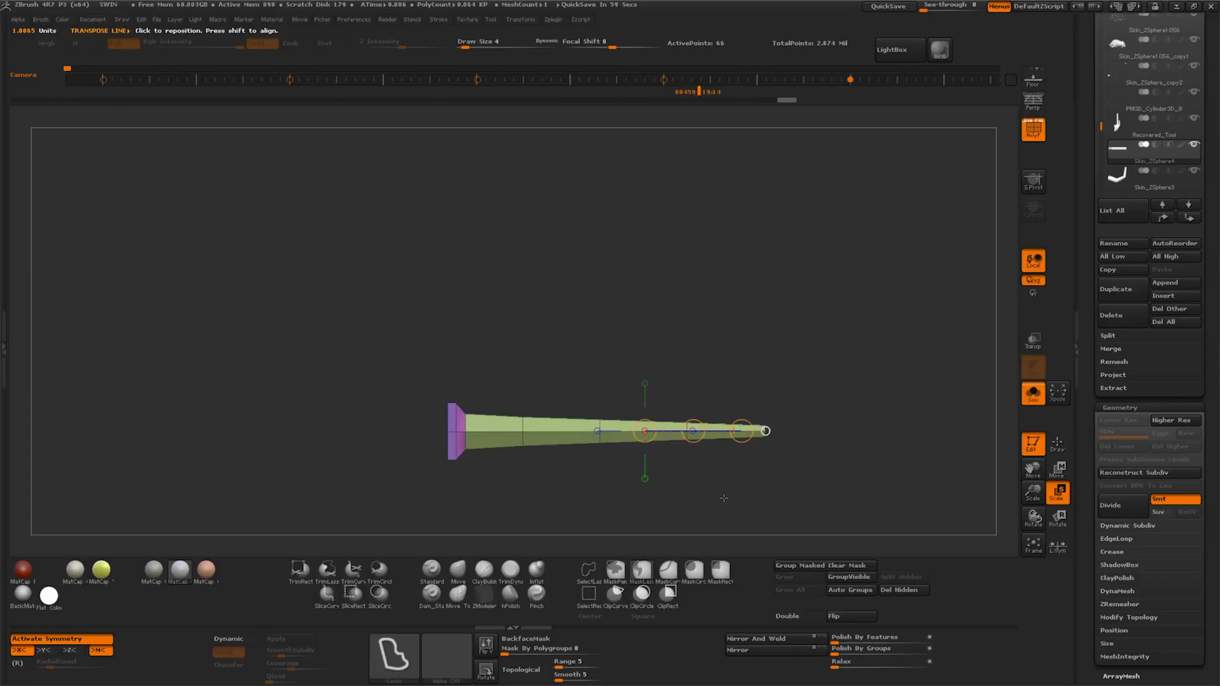
Mask the bar and bend the far segment upward with Transpose Rotate
{"action": "mouse_move", "coordinate": [781, 364]}
{"action": "left_mouse_down", "text": "ctrl"}
{"action": "mouse_move", "coordinate": [540, 490]}
{"action": "mouse_move", "coordinate": [565, 497]}
{"action": "left_mouse_up", "text": "ctrl"}
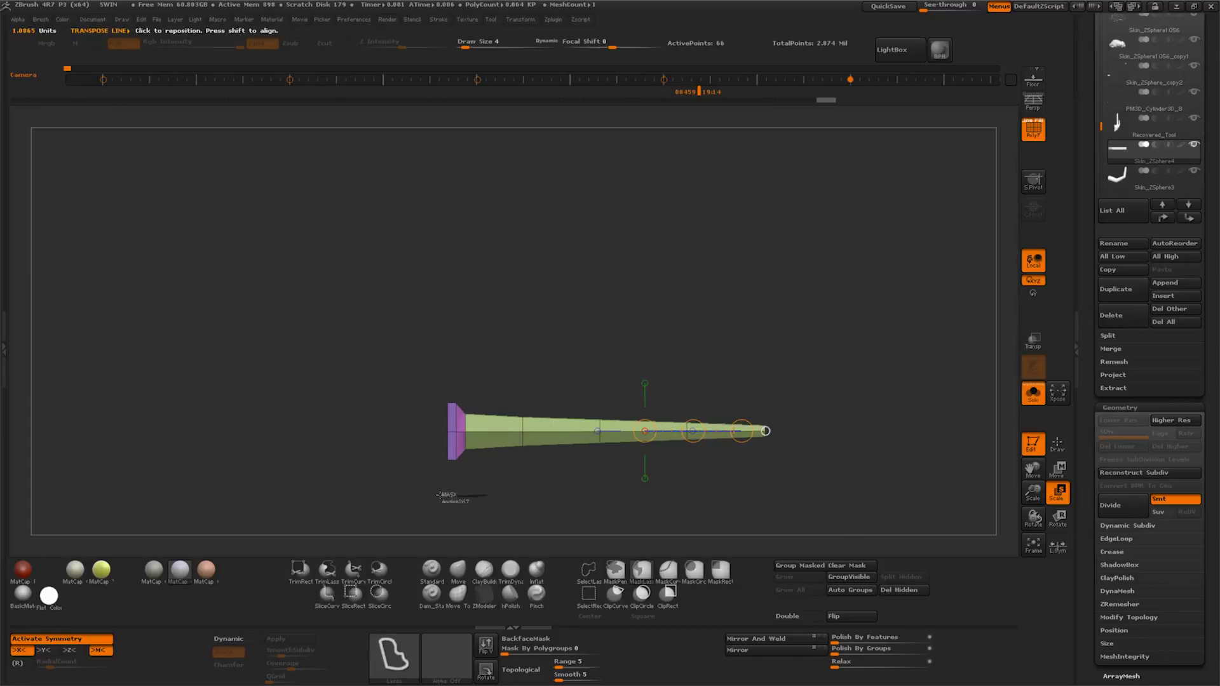
{"action": "left_click", "coordinate": [1059, 518]}
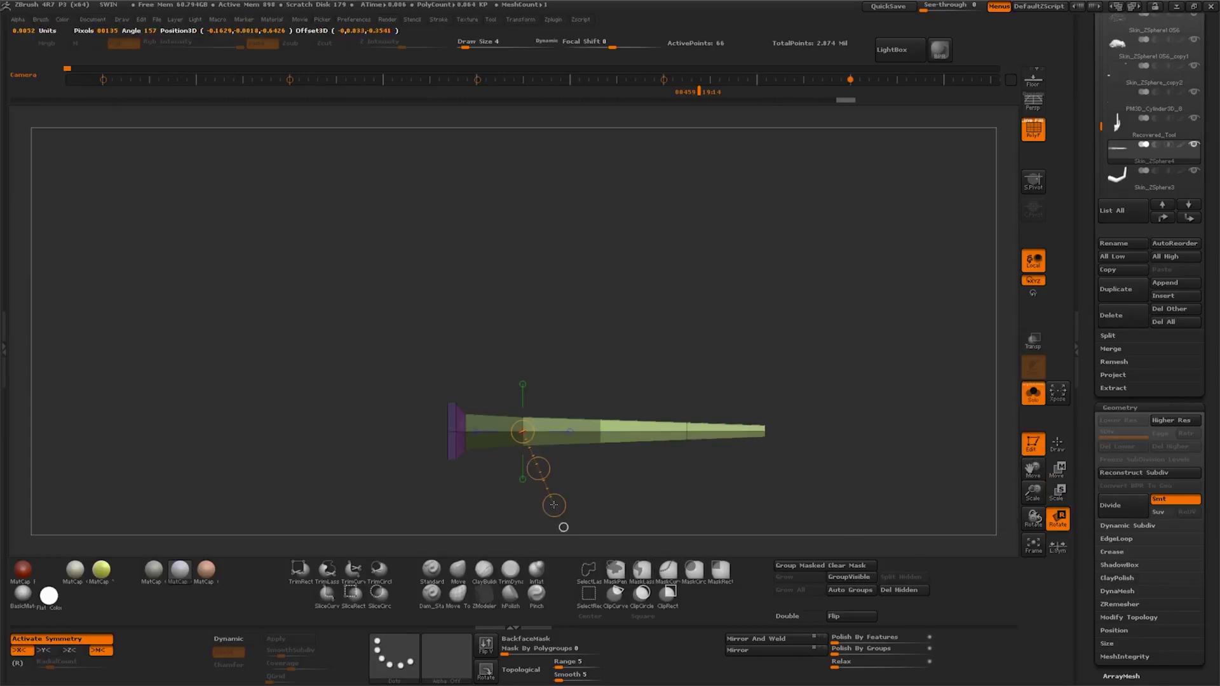
{"action": "left_click_drag", "start_coordinate": [544, 503], "coordinate": [567, 496]}
{"action": "left_click_drag", "start_coordinate": [523, 432], "coordinate": [554, 505]}
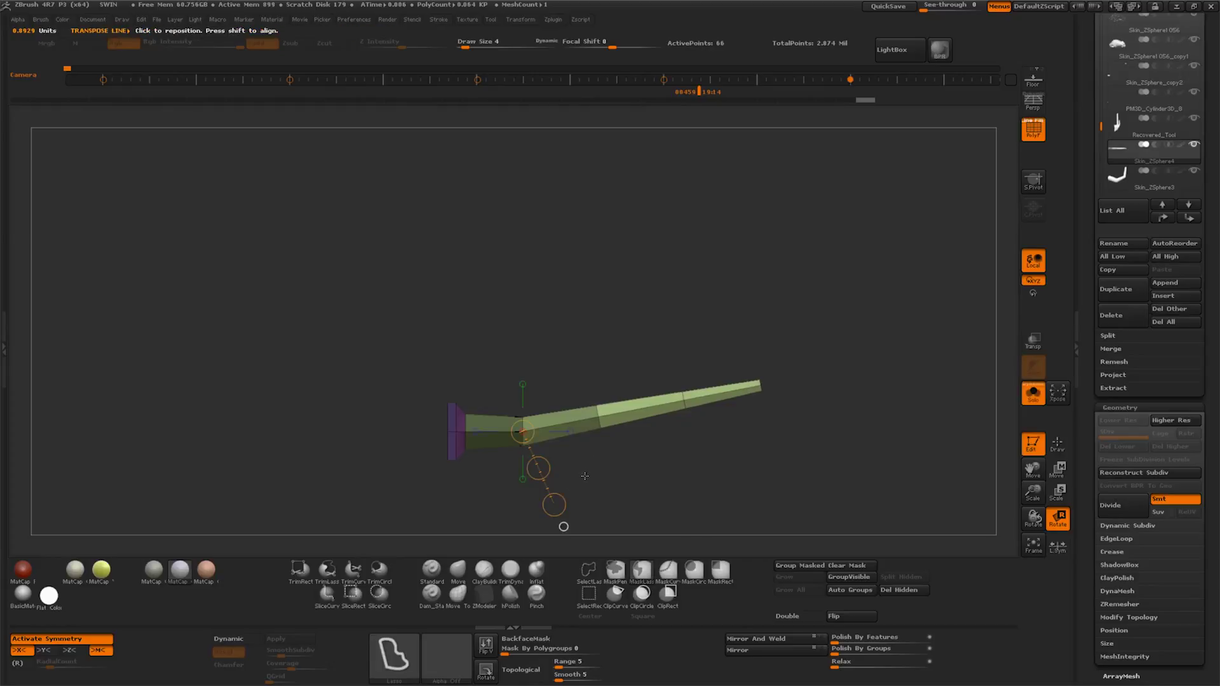
{"action": "mouse_move", "coordinate": [608, 386]}
{"action": "left_mouse_down", "text": "ctrl"}
{"action": "mouse_move", "coordinate": [642, 502]}
{"action": "mouse_move", "coordinate": [644, 460]}
{"action": "left_mouse_up", "text": "ctrl"}
Bend the rest of the bar at its first joint, clear the mask, and show the whole vehicle
{"action": "left_click_drag", "start_coordinate": [635, 368], "coordinate": [626, 458], "text": "ctrl"}
{"action": "mouse_move", "coordinate": [673, 371]}
{"action": "left_mouse_down"}
{"action": "mouse_move", "coordinate": [702, 449]}
{"action": "mouse_move", "coordinate": [705, 402]}
{"action": "left_mouse_up"}
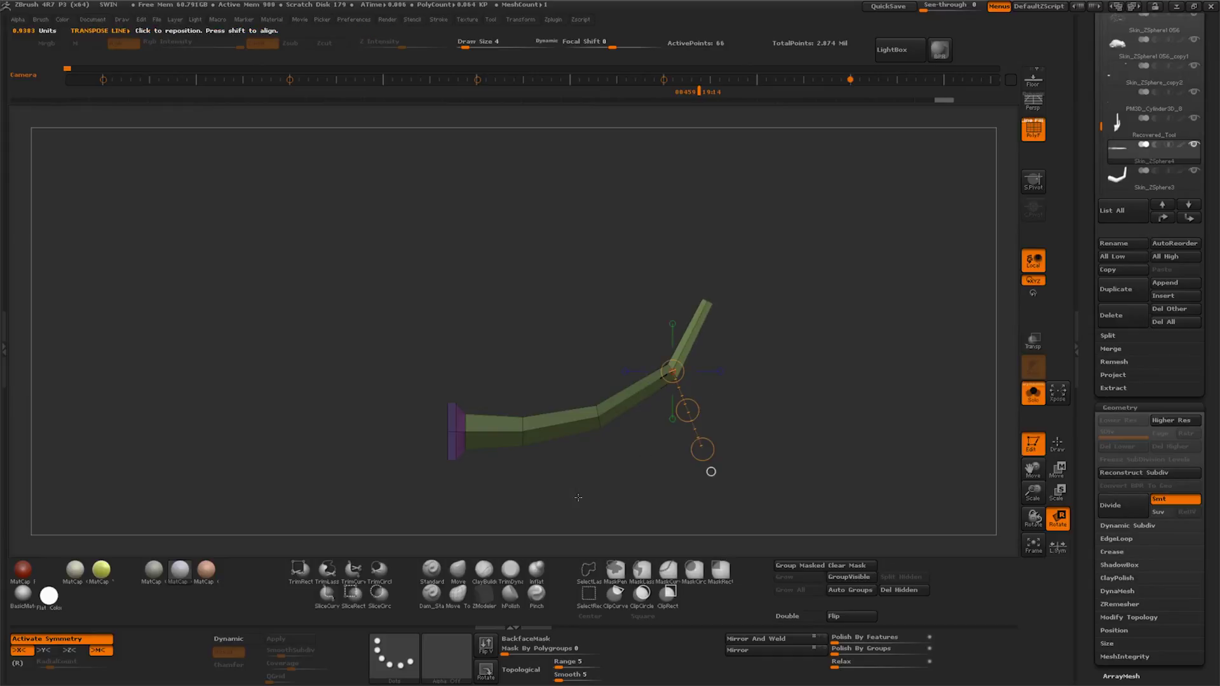
{"action": "left_click_drag", "start_coordinate": [464, 407], "coordinate": [439, 503], "text": "ctrl"}
{"action": "mouse_move", "coordinate": [522, 425]}
{"action": "left_mouse_down"}
{"action": "mouse_move", "coordinate": [590, 519]}
{"action": "mouse_move", "coordinate": [581, 471]}
{"action": "left_mouse_up"}
{"action": "mouse_move", "coordinate": [560, 380]}
{"action": "left_mouse_down", "text": "ctrl"}
{"action": "mouse_move", "coordinate": [568, 500]}
{"action": "mouse_move", "coordinate": [660, 428]}
{"action": "left_mouse_up", "text": "ctrl"}
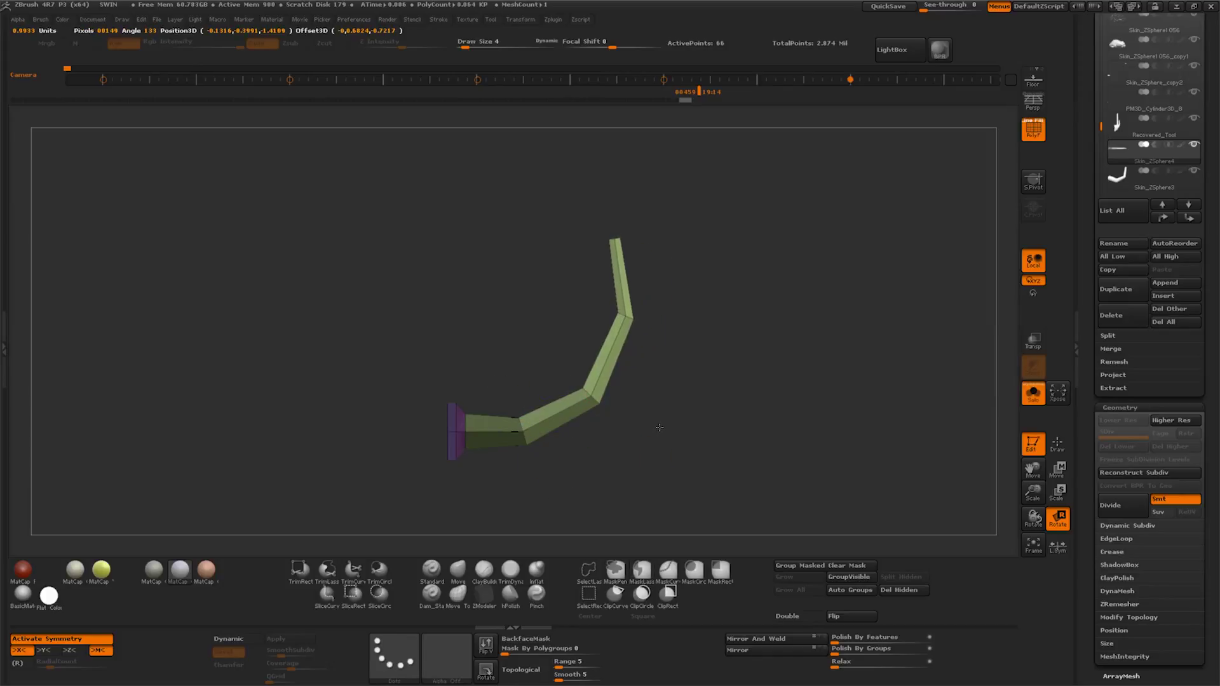
{"action": "mouse_move", "coordinate": [660, 308]}
{"action": "left_mouse_down", "text": "ctrl"}
{"action": "mouse_move", "coordinate": [609, 303]}
{"action": "mouse_move", "coordinate": [737, 344]}
{"action": "left_mouse_up", "text": "ctrl"}
{"action": "mouse_move", "coordinate": [699, 432]}
{"action": "left_mouse_down", "text": "shift"}
{"action": "mouse_move", "coordinate": [717, 448]}
{"action": "mouse_move", "coordinate": [780, 445]}
{"action": "left_mouse_up", "text": "shift"}
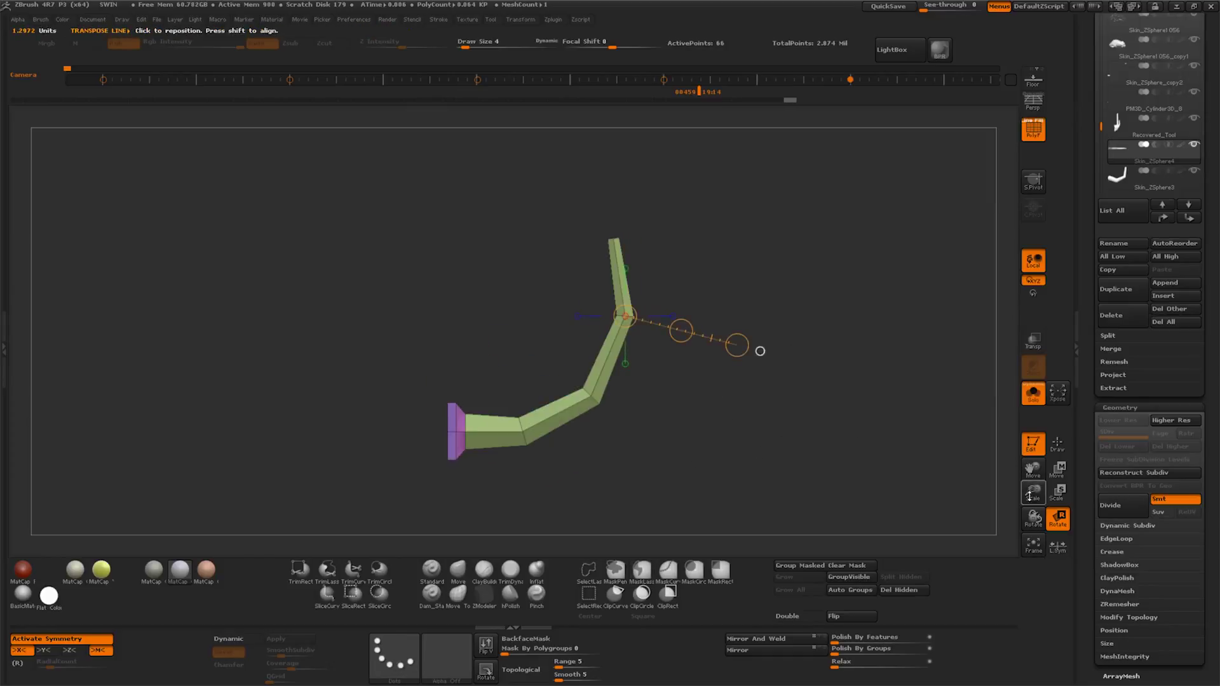
{"action": "left_click", "coordinate": [1033, 392]}
Move the bent limb left with symmetry off, then mirror it to the other side
{"action": "left_click_drag", "start_coordinate": [826, 483], "coordinate": [907, 493], "text": "shift"}
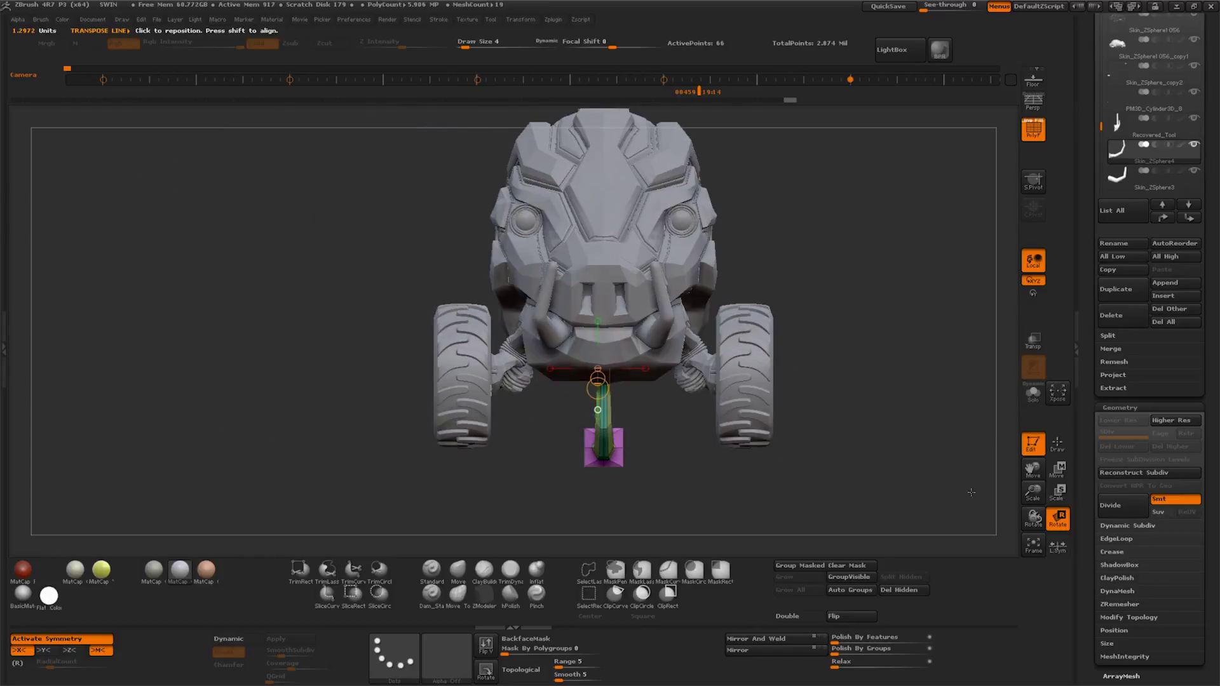
{"action": "left_click", "coordinate": [105, 640]}
{"action": "mouse_move", "coordinate": [609, 457]}
{"action": "left_mouse_down"}
{"action": "mouse_move", "coordinate": [700, 457]}
{"action": "mouse_move", "coordinate": [590, 486]}
{"action": "mouse_move", "coordinate": [728, 501]}
{"action": "left_mouse_up"}
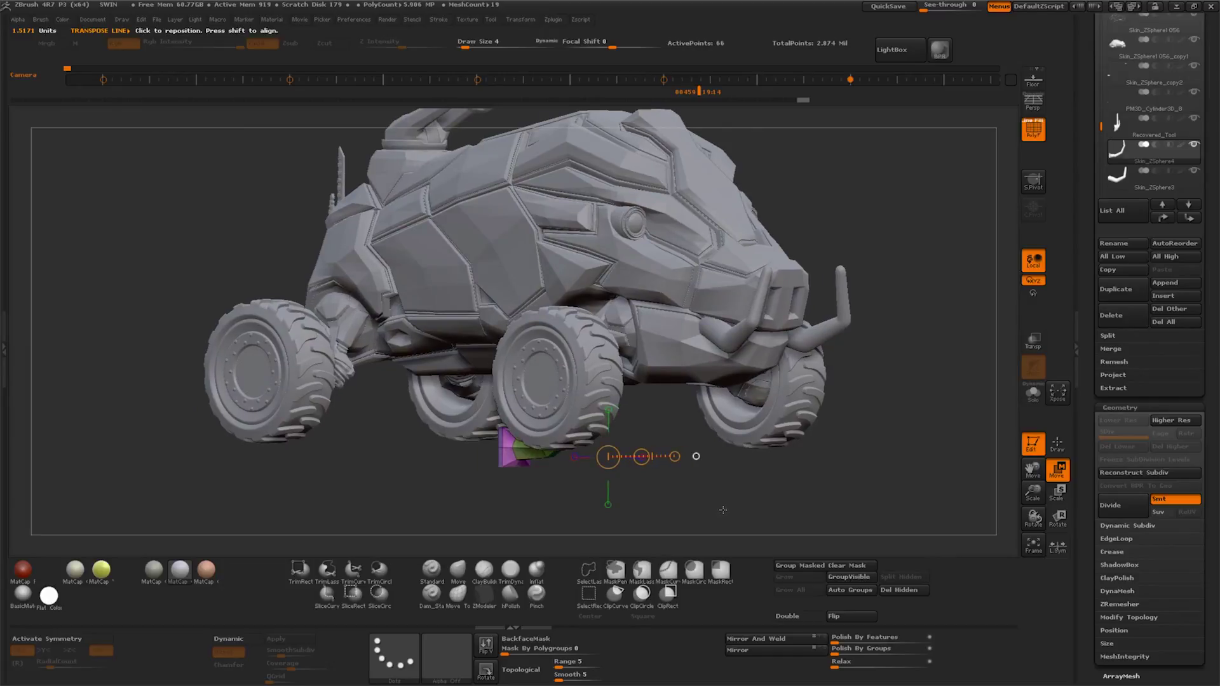
{"action": "left_click", "coordinate": [760, 639]}
Re-enable symmetry and move the mirrored pieces into tusk positions at the bumper
{"action": "mouse_move", "coordinate": [826, 508]}
{"action": "left_mouse_down"}
{"action": "mouse_move", "coordinate": [705, 500]}
{"action": "mouse_move", "coordinate": [662, 483]}
{"action": "left_mouse_up"}
{"action": "key", "text": "x"}
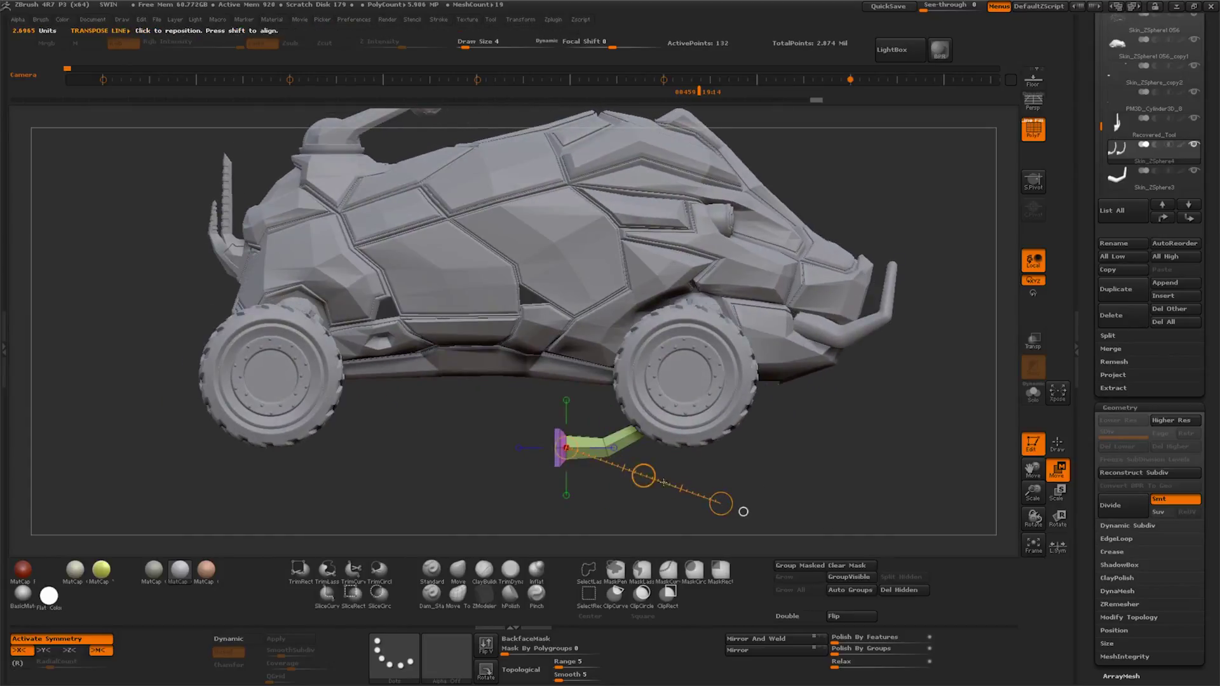
{"action": "left_click_drag", "start_coordinate": [744, 512], "coordinate": [877, 305]}
{"action": "mouse_move", "coordinate": [877, 483]}
{"action": "left_mouse_down"}
{"action": "mouse_move", "coordinate": [992, 502]}
{"action": "mouse_move", "coordinate": [1027, 483]}
{"action": "left_mouse_up"}
{"action": "left_click_drag", "start_coordinate": [890, 445], "coordinate": [783, 482]}
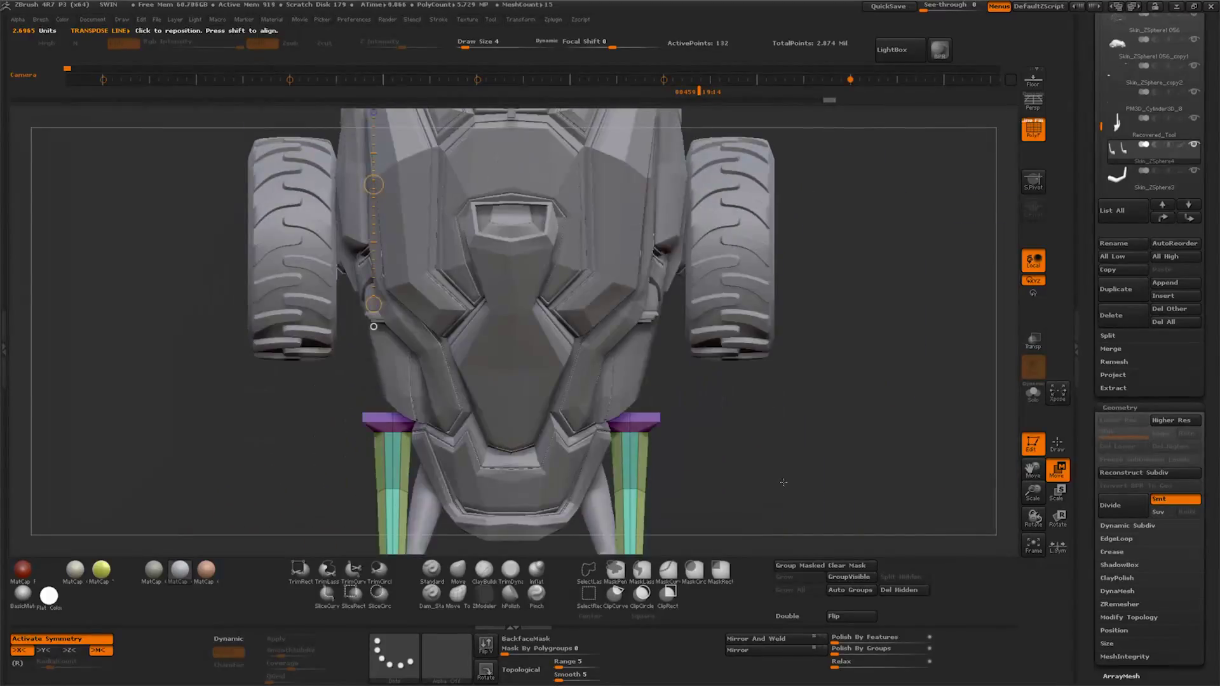
{"action": "left_click_drag", "start_coordinate": [1032, 471], "coordinate": [992, 407]}
Slide the mirrored tusks up into the body and make the model see-through
{"action": "mouse_move", "coordinate": [610, 294]}
{"action": "left_mouse_down"}
{"action": "mouse_move", "coordinate": [738, 369]}
{"action": "mouse_move", "coordinate": [751, 323]}
{"action": "mouse_move", "coordinate": [771, 422]}
{"action": "left_mouse_up"}
{"action": "left_click_drag", "start_coordinate": [607, 345], "coordinate": [746, 289]}
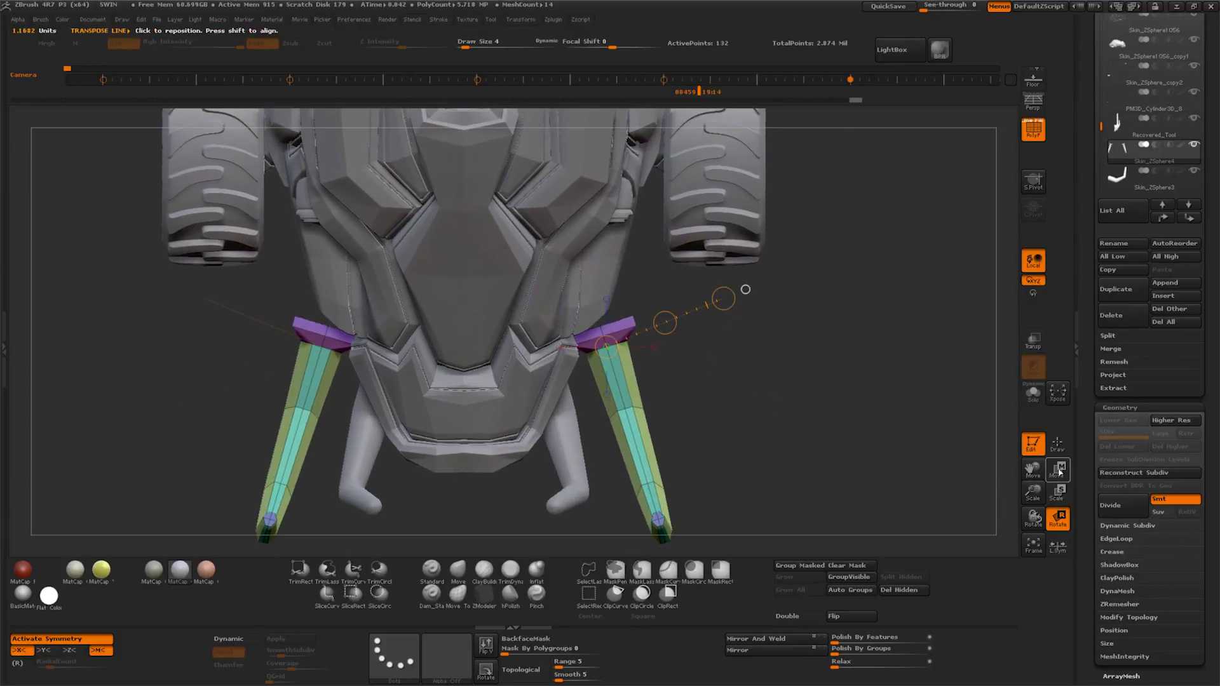
{"action": "left_click_drag", "start_coordinate": [665, 323], "coordinate": [705, 305]}
{"action": "mouse_move", "coordinate": [827, 445]}
{"action": "left_mouse_down"}
{"action": "mouse_move", "coordinate": [732, 462]}
{"action": "mouse_move", "coordinate": [710, 386]}
{"action": "left_mouse_up"}
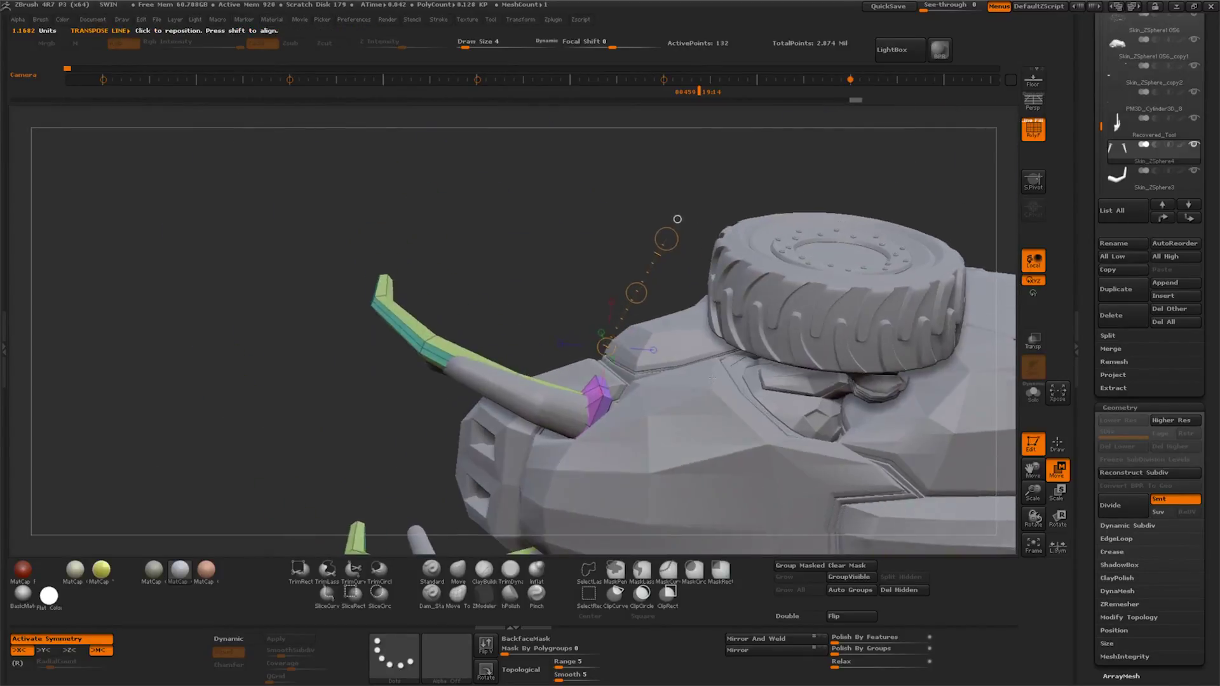
{"action": "key", "text": "shift+t"}
{"action": "left_click_drag", "start_coordinate": [710, 386], "coordinate": [767, 417]}
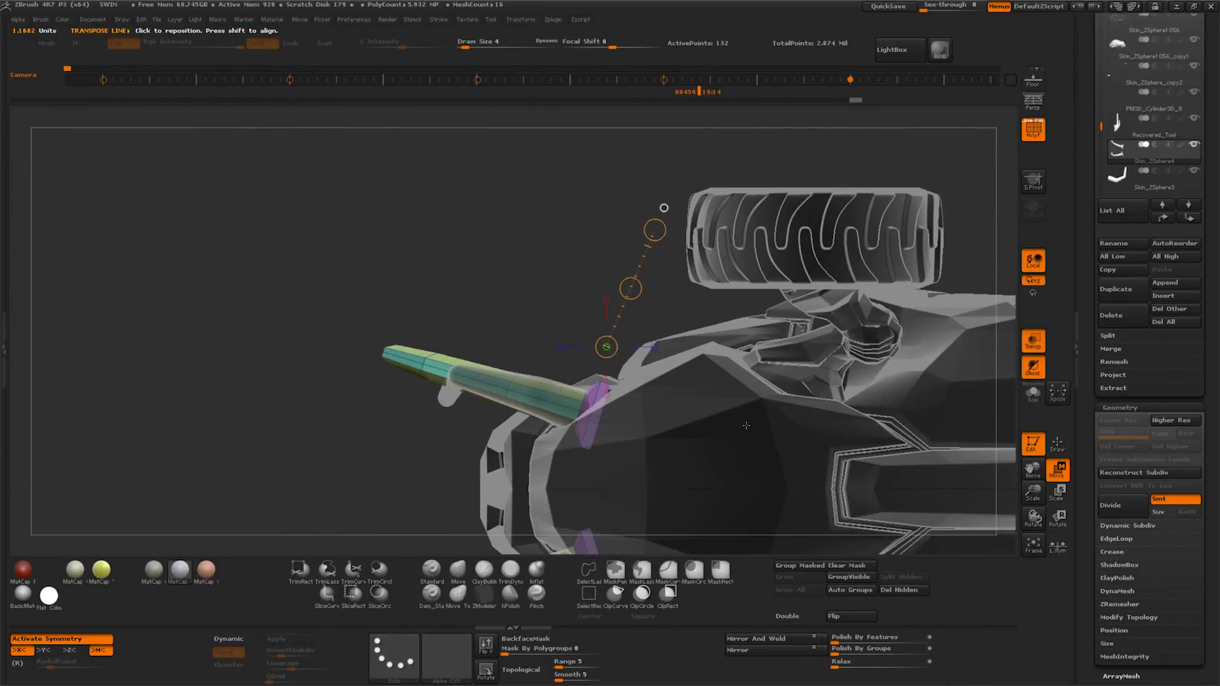
Mask the tusk base and tilt the tusks slightly about it
{"action": "left_click_drag", "start_coordinate": [505, 292], "coordinate": [392, 496], "text": "ctrl"}
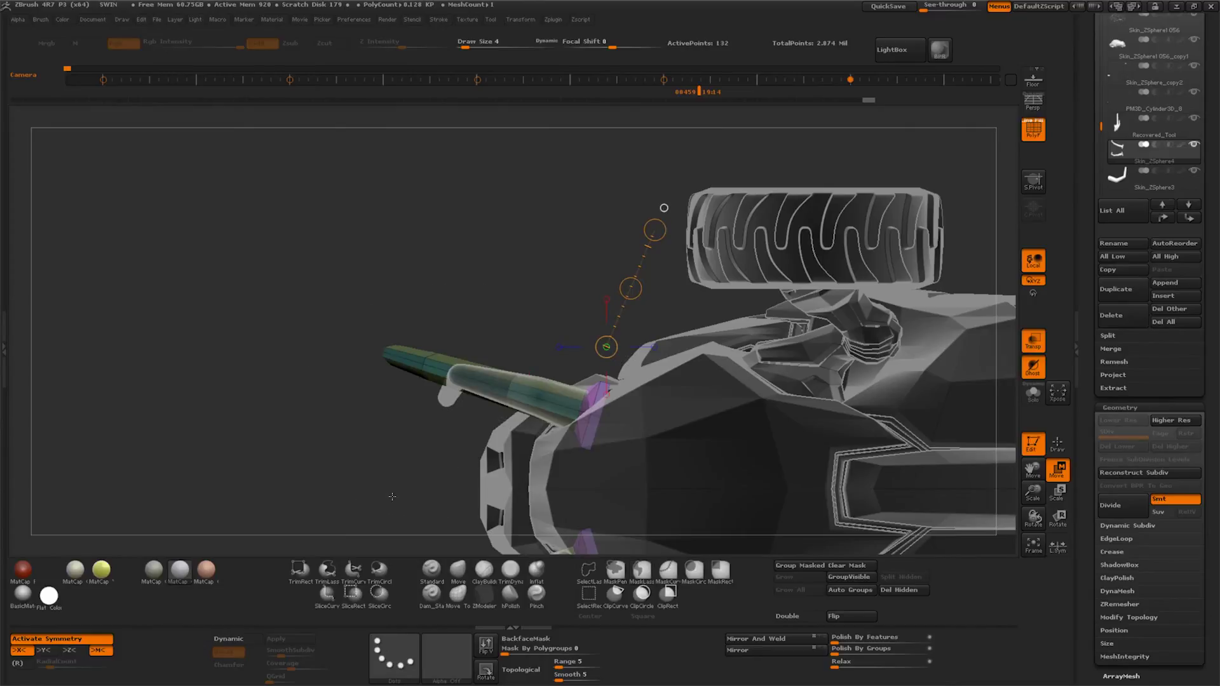
{"action": "left_click", "coordinate": [1058, 518]}
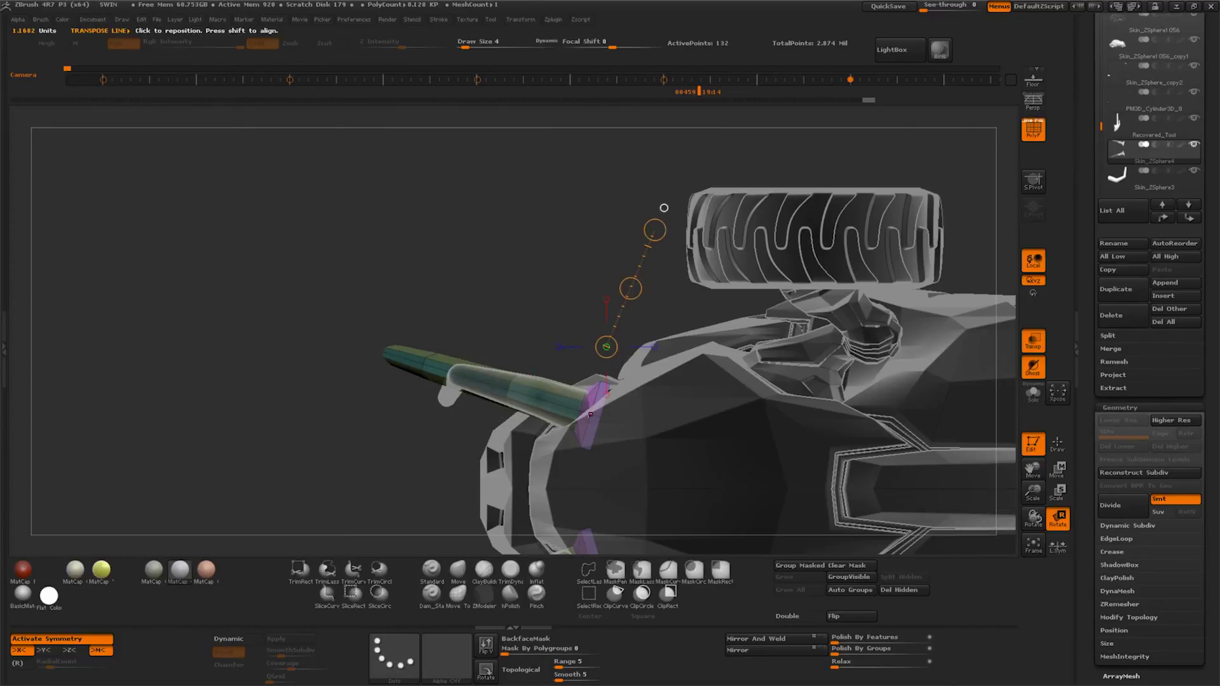
{"action": "mouse_move", "coordinate": [595, 415]}
{"action": "left_mouse_down"}
{"action": "mouse_move", "coordinate": [763, 438]}
{"action": "mouse_move", "coordinate": [721, 502]}
{"action": "left_mouse_up"}
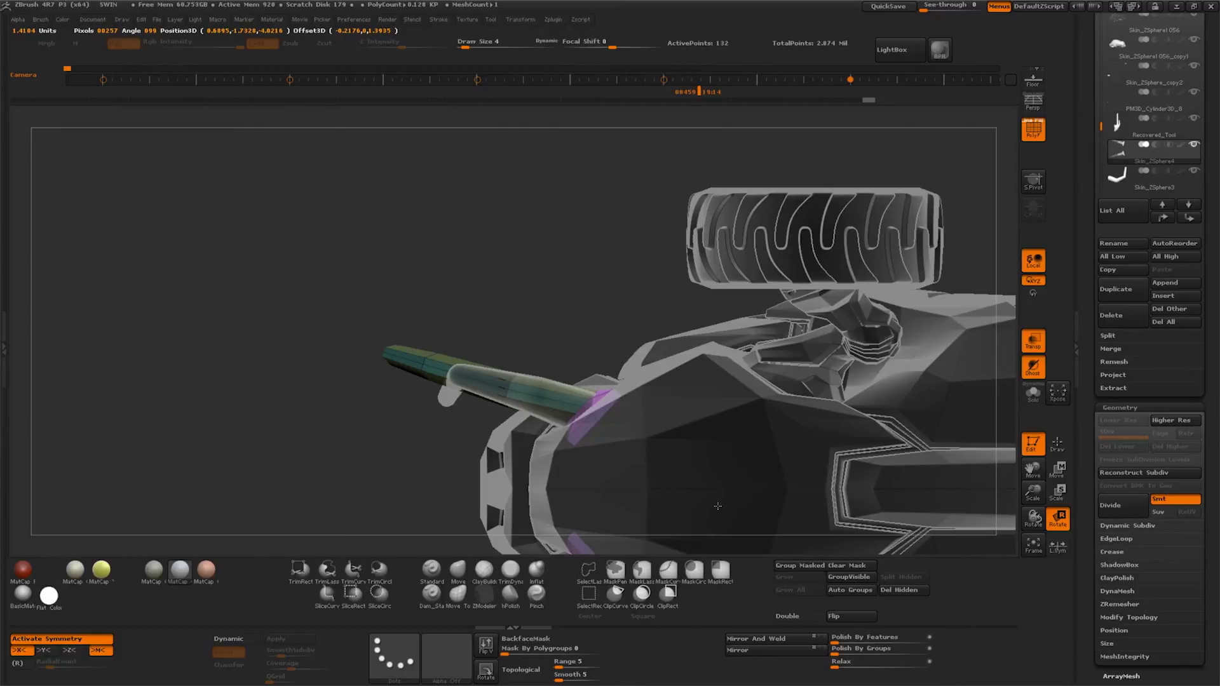
{"action": "left_click_drag", "start_coordinate": [666, 426], "coordinate": [676, 430]}
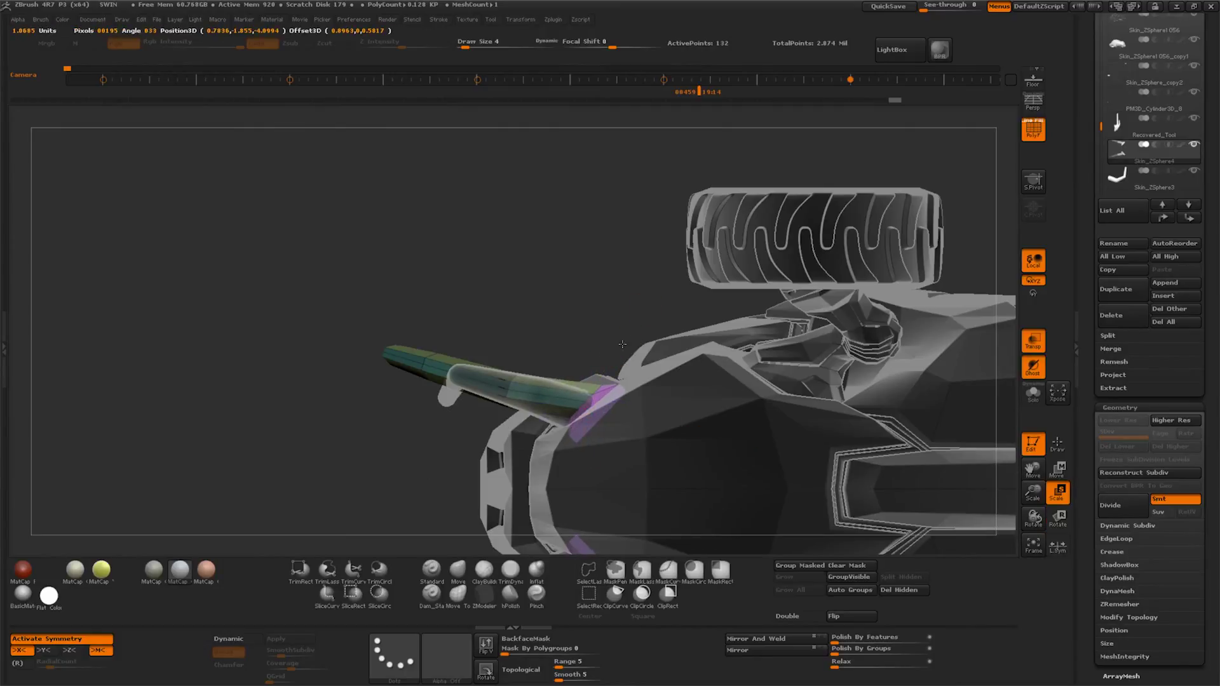
{"action": "left_click", "coordinate": [1059, 469]}
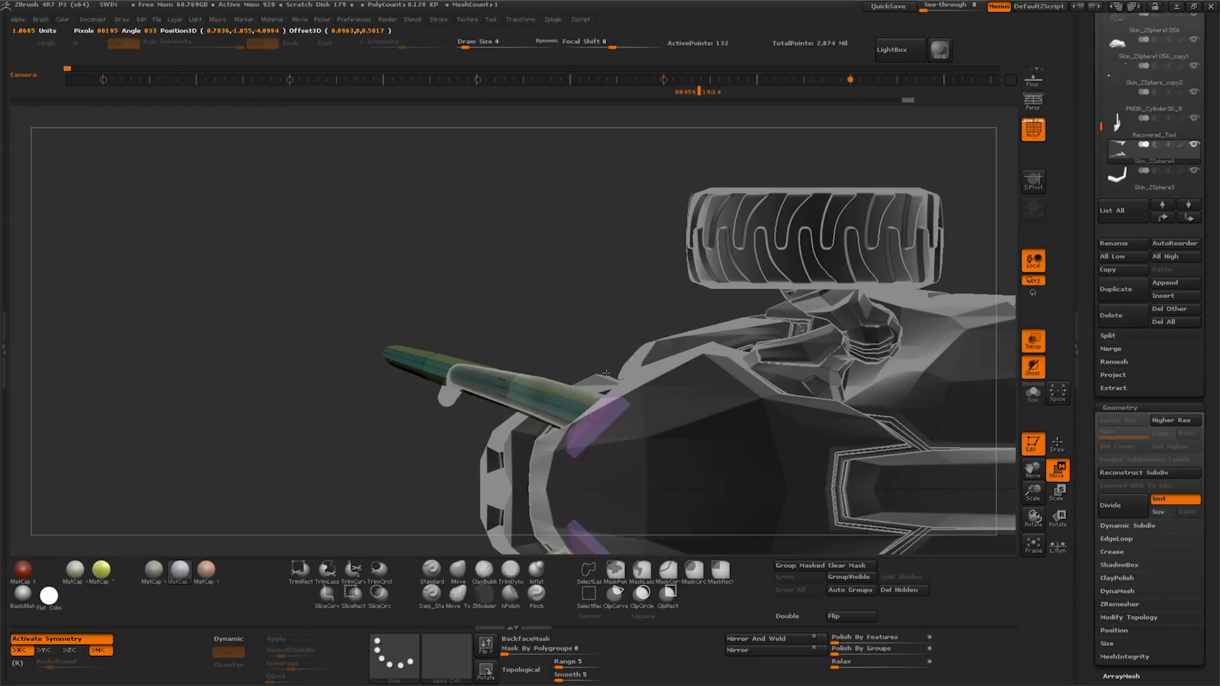
{"action": "mouse_move", "coordinate": [604, 371]}
{"action": "left_mouse_down"}
{"action": "mouse_move", "coordinate": [714, 433]}
{"action": "mouse_move", "coordinate": [688, 432]}
{"action": "mouse_move", "coordinate": [613, 352]}
{"action": "left_mouse_up"}
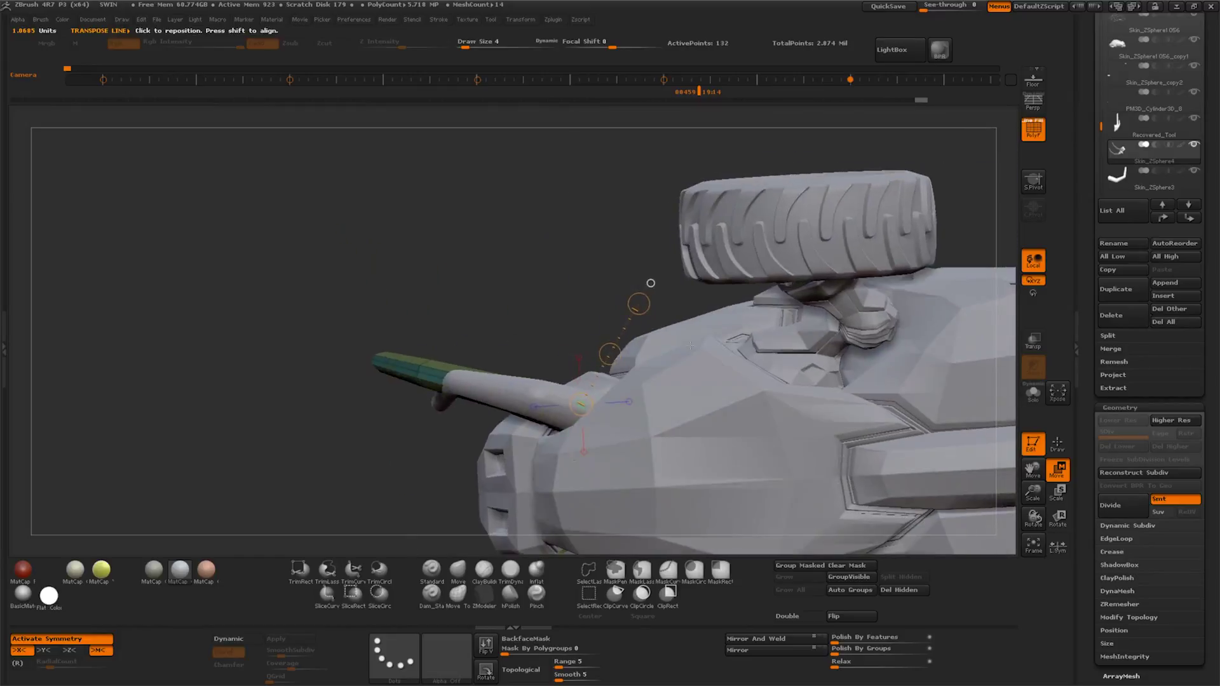
{"action": "mouse_move", "coordinate": [621, 357]}
{"action": "left_mouse_down"}
{"action": "mouse_move", "coordinate": [896, 435]}
{"action": "mouse_move", "coordinate": [873, 462]}
{"action": "left_mouse_up"}
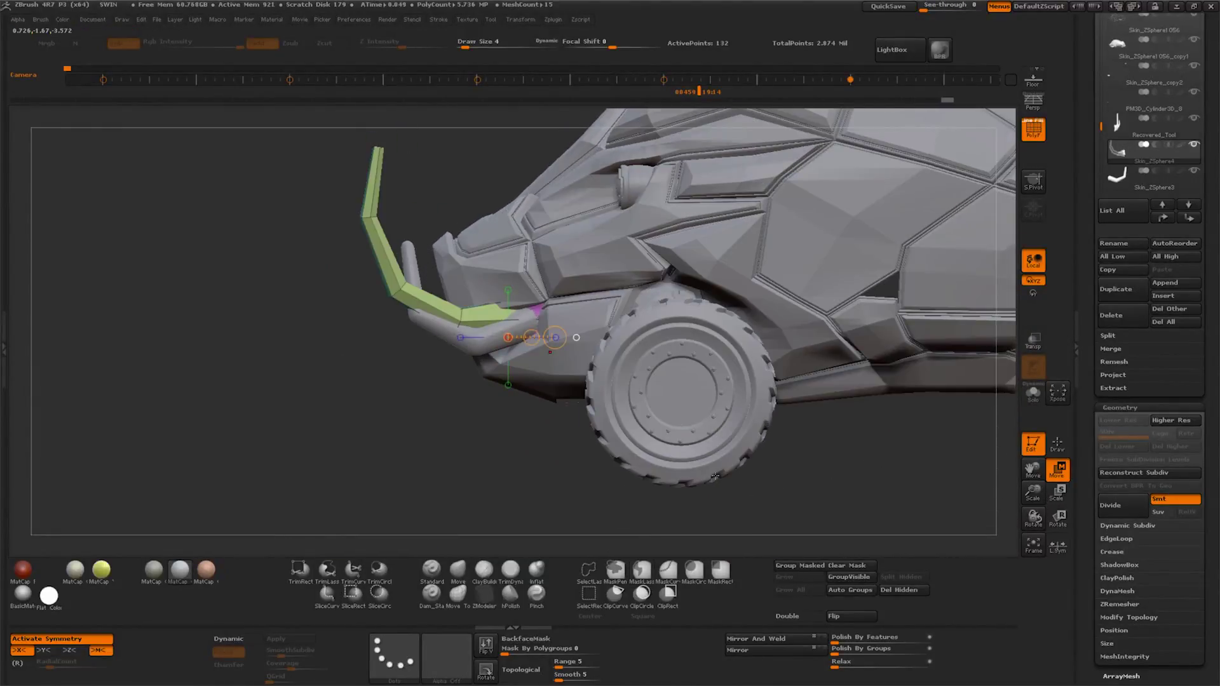
Tilt the tusk tips down, then shrink and rotate the tusks about the pivot
{"action": "left_click", "coordinate": [1058, 518]}
{"action": "left_click_drag", "start_coordinate": [572, 502], "coordinate": [600, 434]}
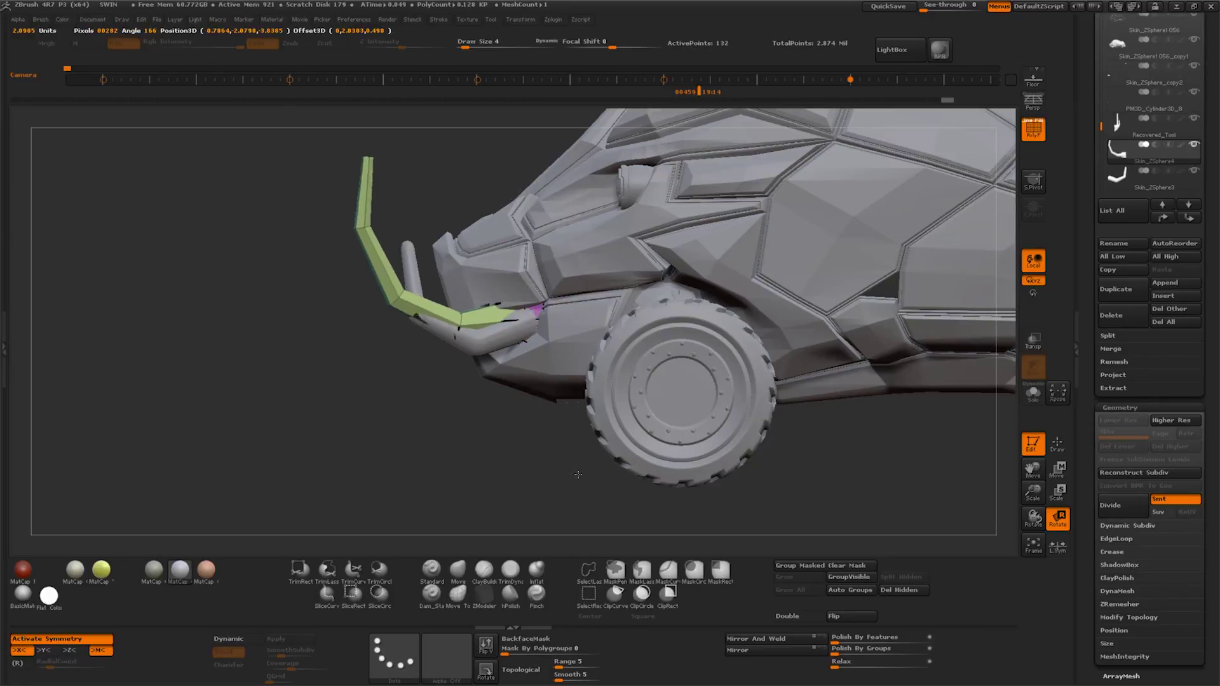
{"action": "left_click", "coordinate": [1034, 341]}
{"action": "mouse_move", "coordinate": [902, 439]}
{"action": "left_mouse_down"}
{"action": "mouse_move", "coordinate": [838, 472]}
{"action": "mouse_move", "coordinate": [505, 232]}
{"action": "left_mouse_up"}
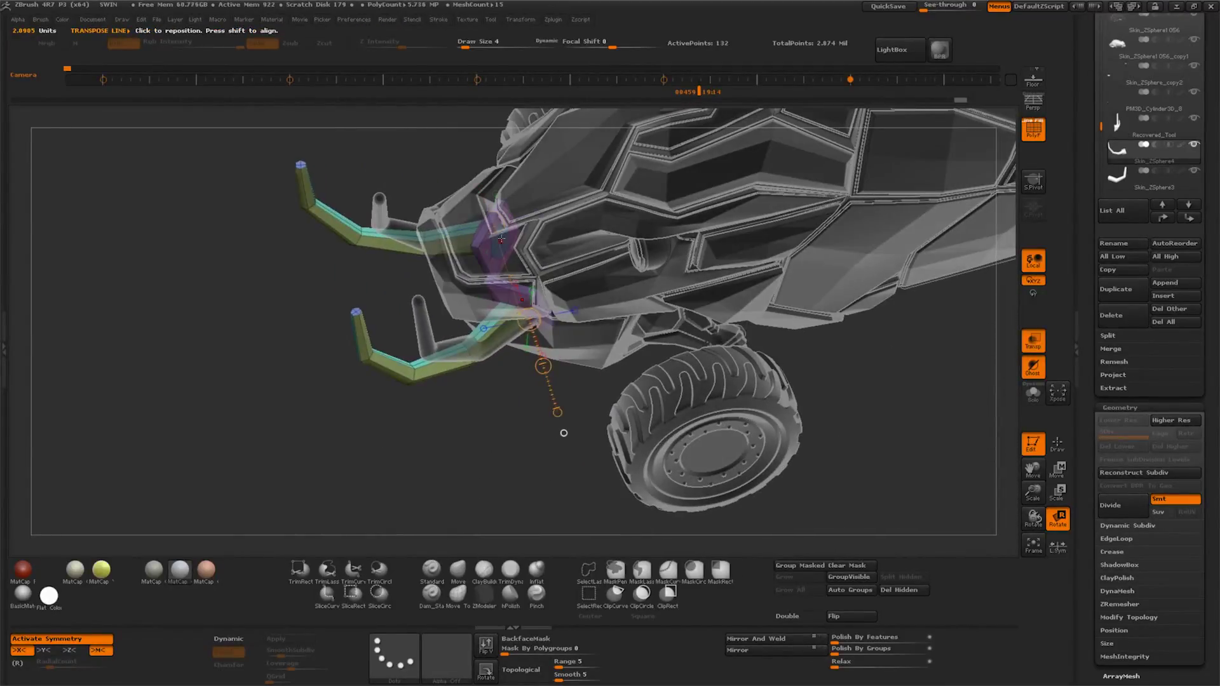
{"action": "left_click_drag", "start_coordinate": [694, 343], "coordinate": [980, 481]}
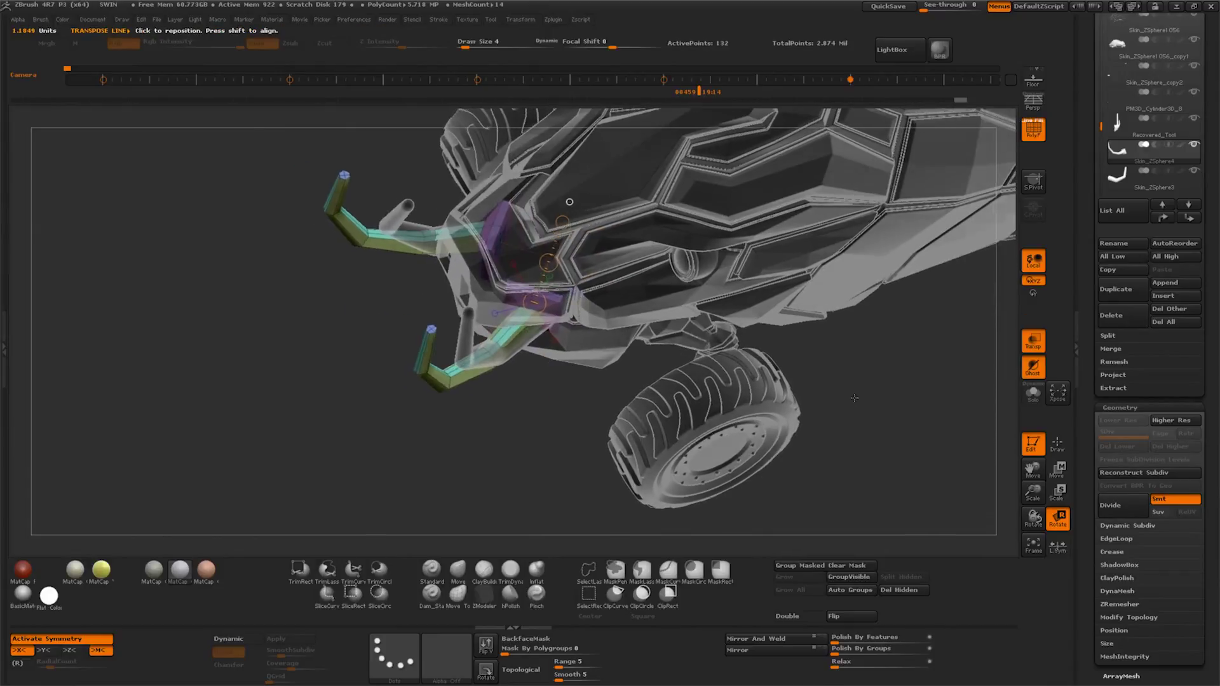
{"action": "mouse_move", "coordinate": [586, 269]}
{"action": "left_mouse_down"}
{"action": "mouse_move", "coordinate": [545, 255]}
{"action": "mouse_move", "coordinate": [862, 506]}
{"action": "left_mouse_up"}
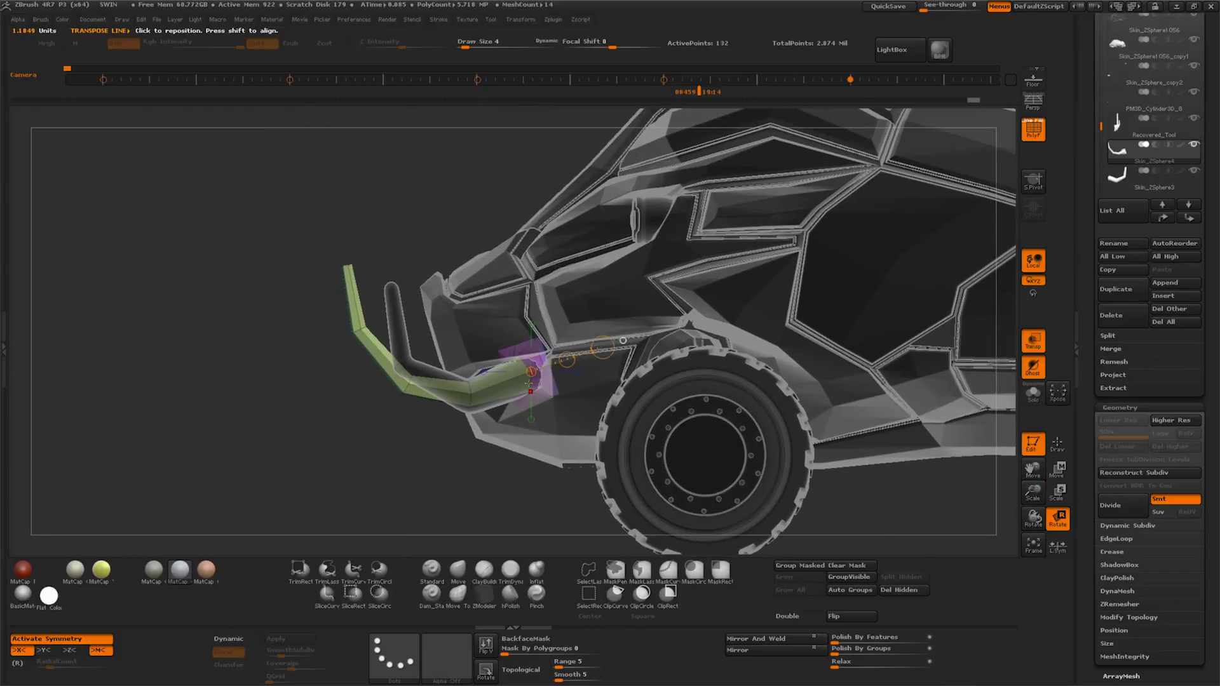
{"action": "mouse_move", "coordinate": [645, 459]}
{"action": "left_mouse_down"}
{"action": "mouse_move", "coordinate": [547, 508]}
{"action": "mouse_move", "coordinate": [500, 495]}
{"action": "mouse_move", "coordinate": [635, 492]}
{"action": "left_mouse_up"}
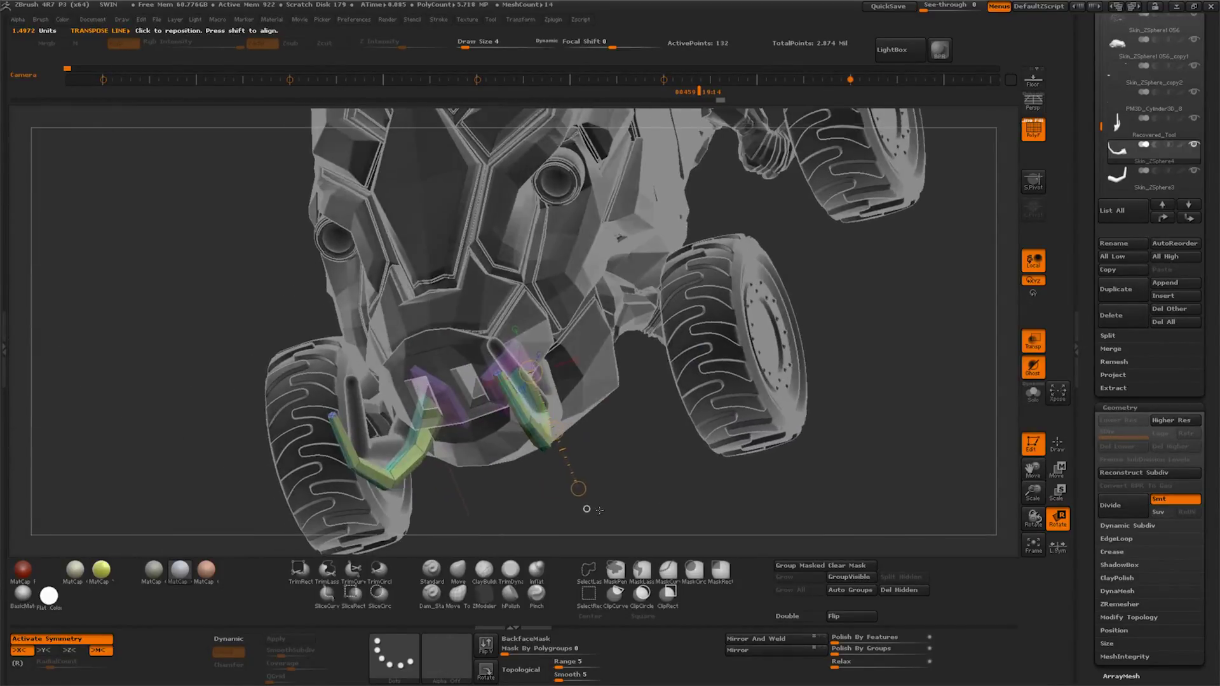
Turn off see-through, select Skin_ZSphere3, and orbit to inspect both solid tusks
{"action": "left_click", "coordinate": [1034, 341]}
{"action": "left_click_drag", "start_coordinate": [890, 356], "coordinate": [814, 356]}
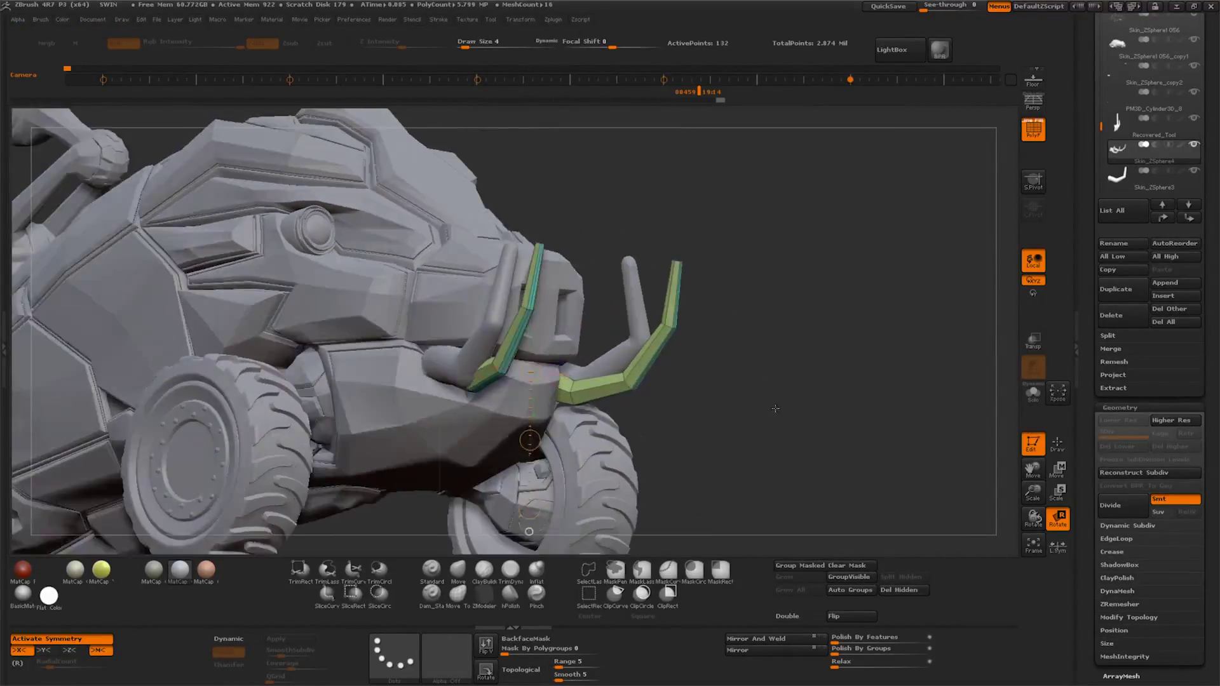
{"action": "left_click", "coordinate": [1191, 176]}
{"action": "mouse_move", "coordinate": [794, 433]}
{"action": "left_mouse_down"}
{"action": "mouse_move", "coordinate": [703, 430]}
{"action": "mouse_move", "coordinate": [749, 469]}
{"action": "left_mouse_up"}
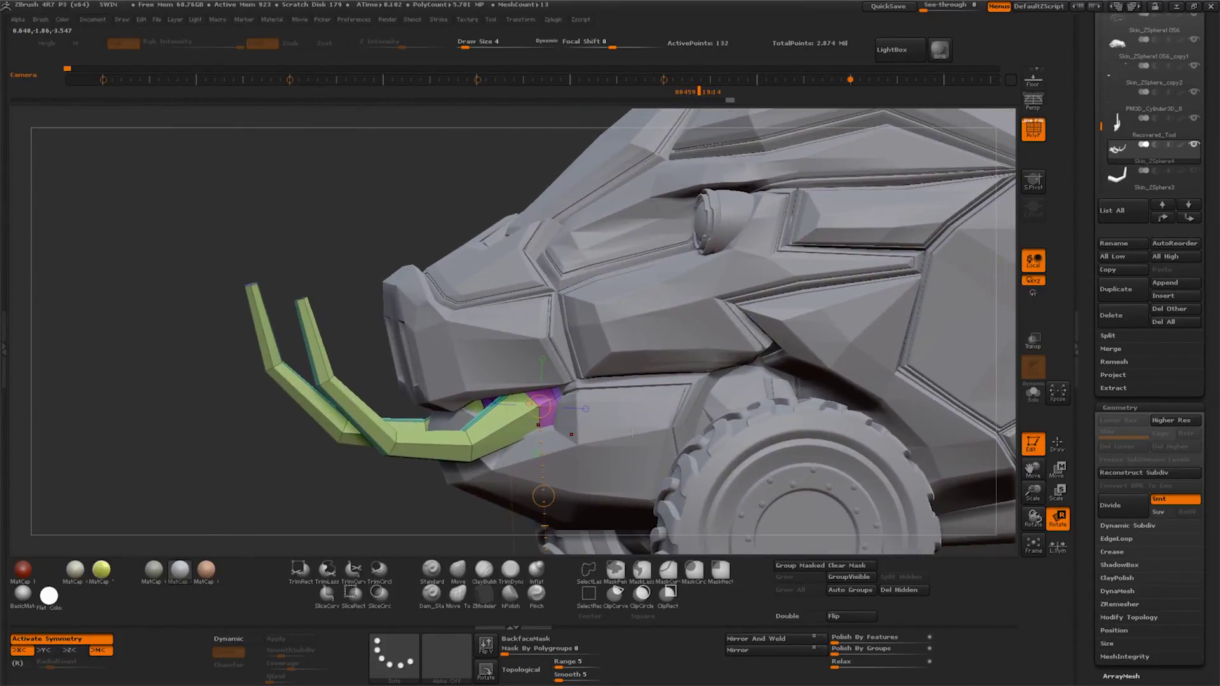
{"action": "left_click_drag", "start_coordinate": [633, 433], "coordinate": [678, 465]}
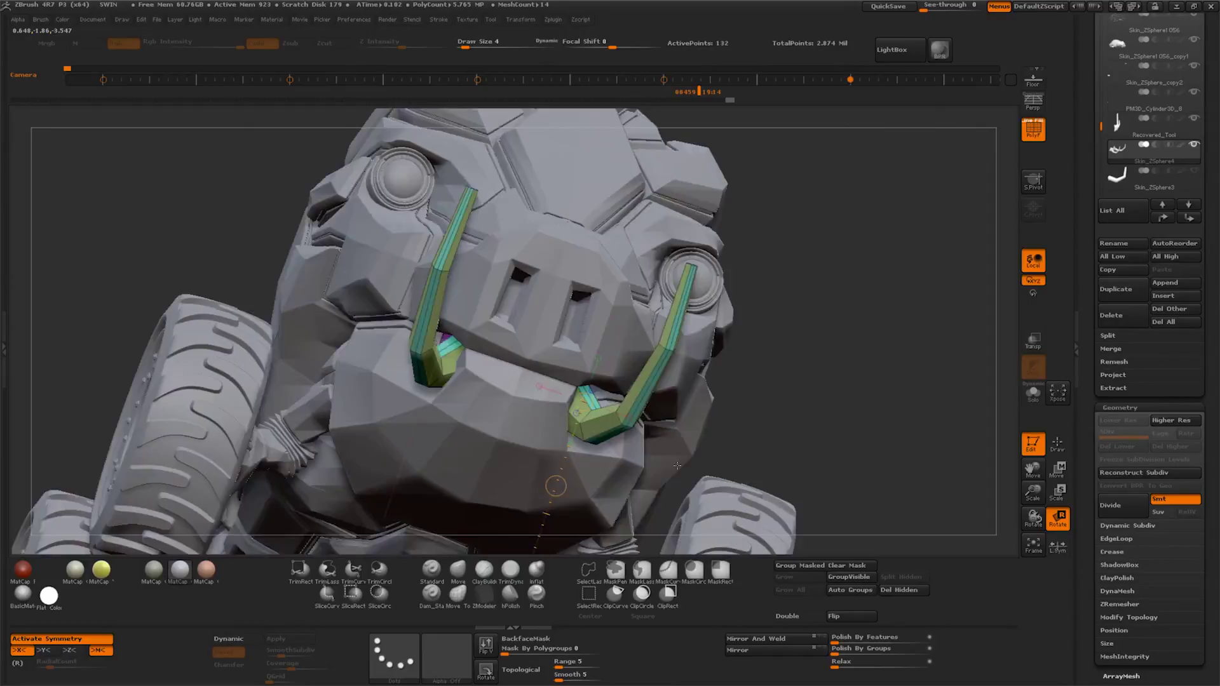
{"action": "mouse_move", "coordinate": [677, 466]}
{"action": "left_mouse_down", "text": "shift"}
{"action": "mouse_move", "coordinate": [699, 470]}
{"action": "mouse_move", "coordinate": [640, 487]}
{"action": "mouse_move", "coordinate": [705, 465]}
{"action": "left_mouse_up", "text": "shift"}
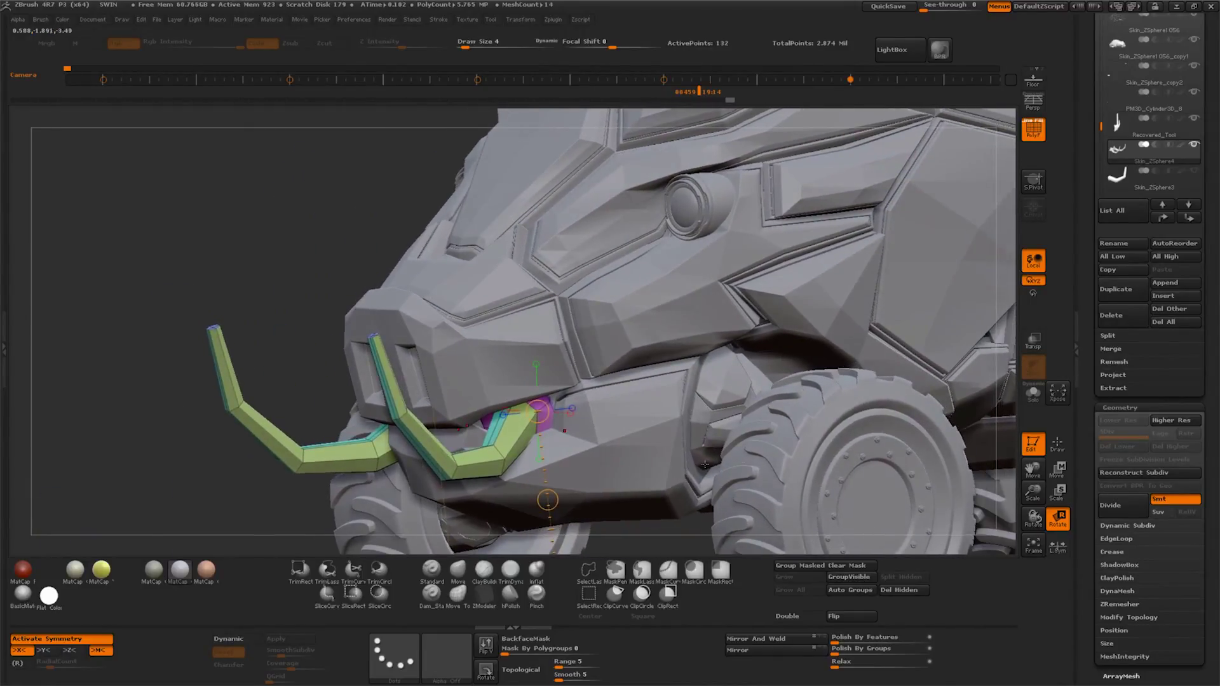
{"action": "key", "text": "q"}
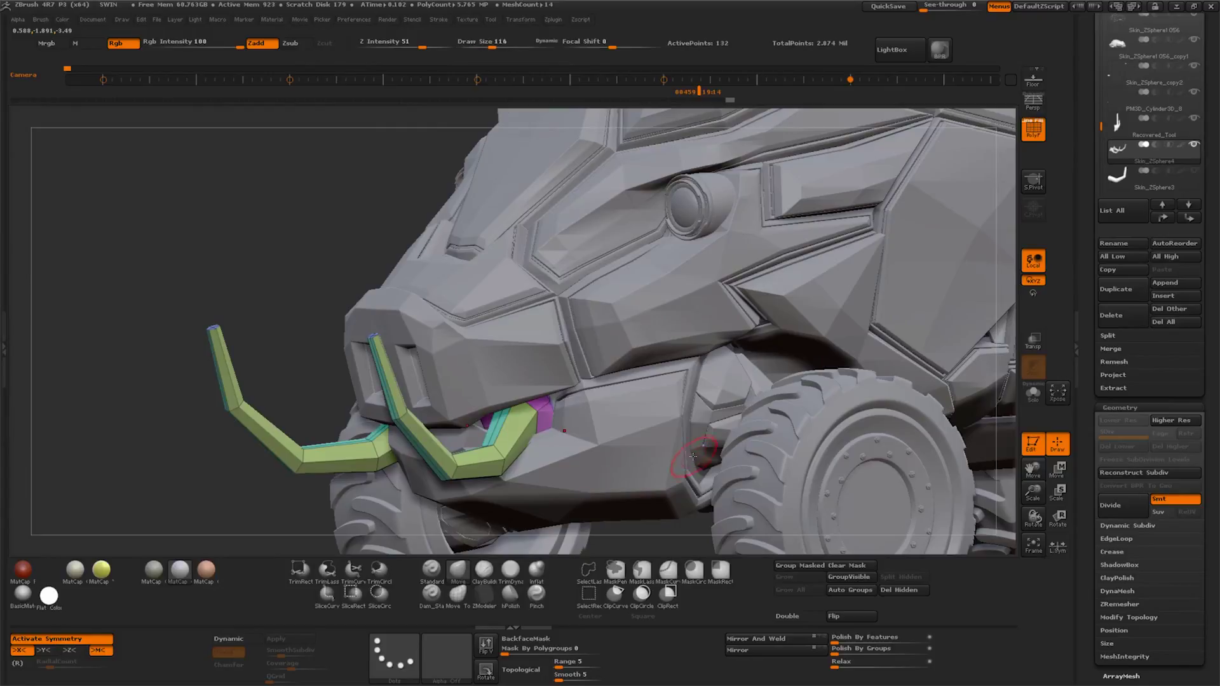
{"action": "mouse_move", "coordinate": [688, 459]}
{"action": "left_mouse_down"}
{"action": "mouse_move", "coordinate": [621, 450]}
{"action": "mouse_move", "coordinate": [545, 376]}
{"action": "left_mouse_up"}
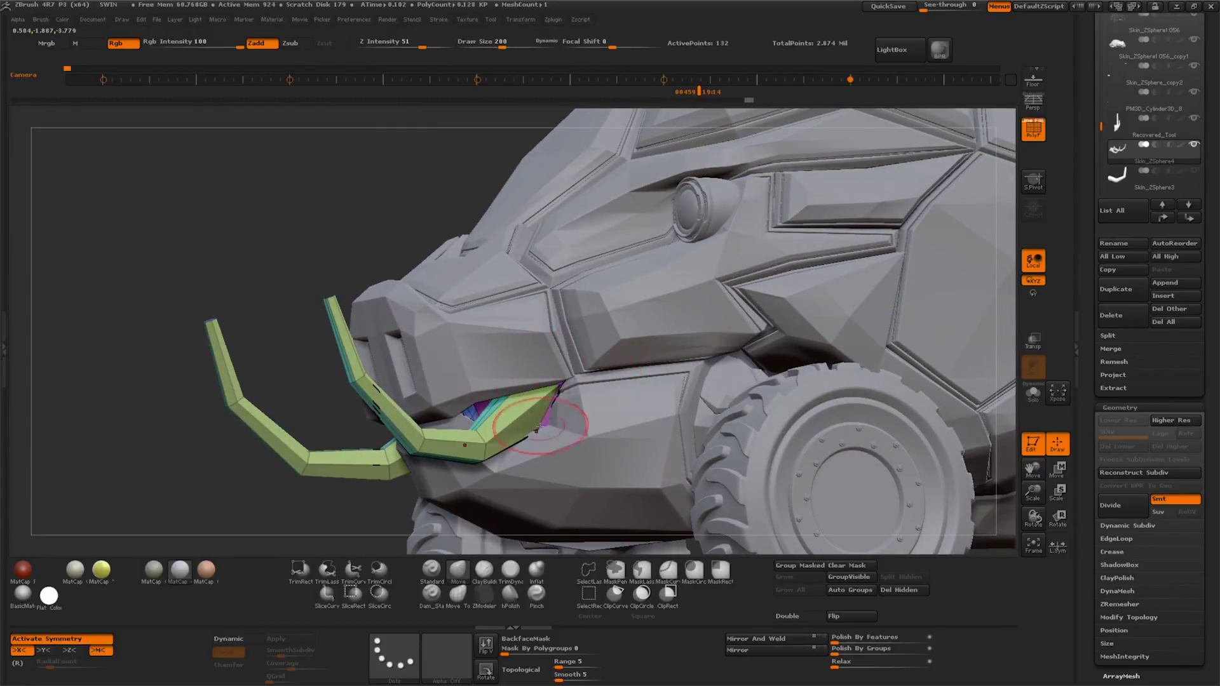
{"action": "mouse_move", "coordinate": [565, 412]}
{"action": "left_mouse_down"}
{"action": "mouse_move", "coordinate": [585, 414]}
{"action": "mouse_move", "coordinate": [493, 397]}
{"action": "left_mouse_up"}
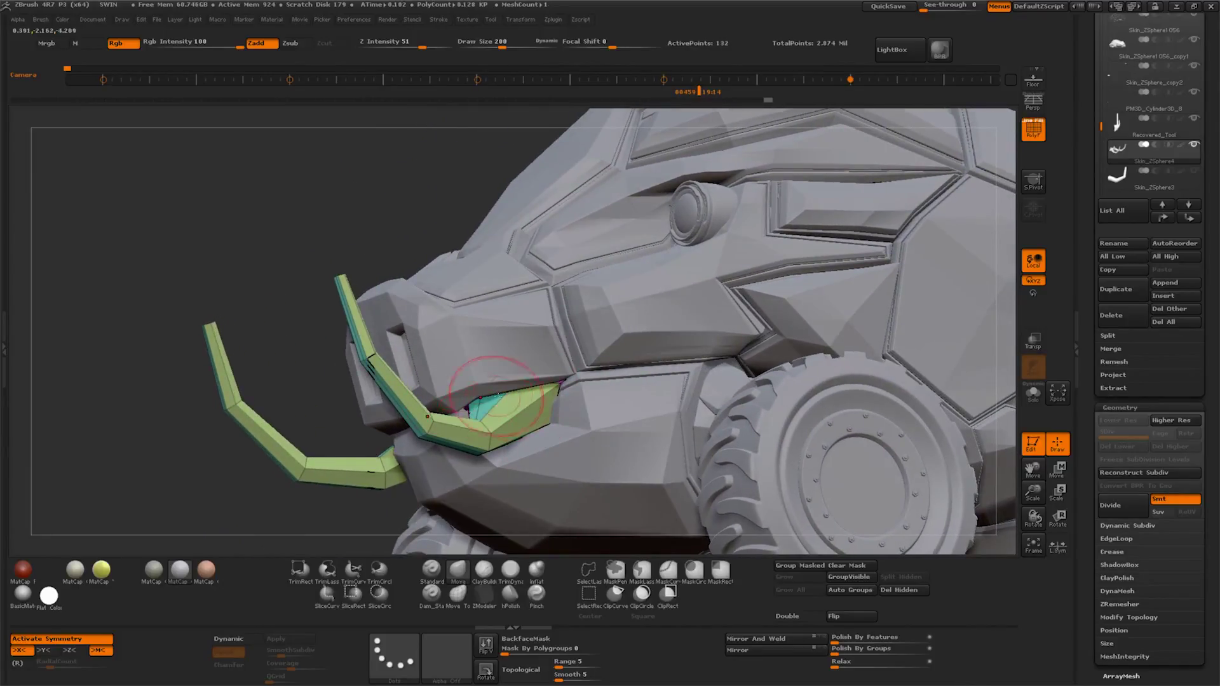
{"action": "mouse_move", "coordinate": [609, 431]}
{"action": "left_mouse_down"}
{"action": "mouse_move", "coordinate": [518, 438]}
{"action": "mouse_move", "coordinate": [512, 414]}
{"action": "mouse_move", "coordinate": [512, 431]}
{"action": "left_mouse_up"}
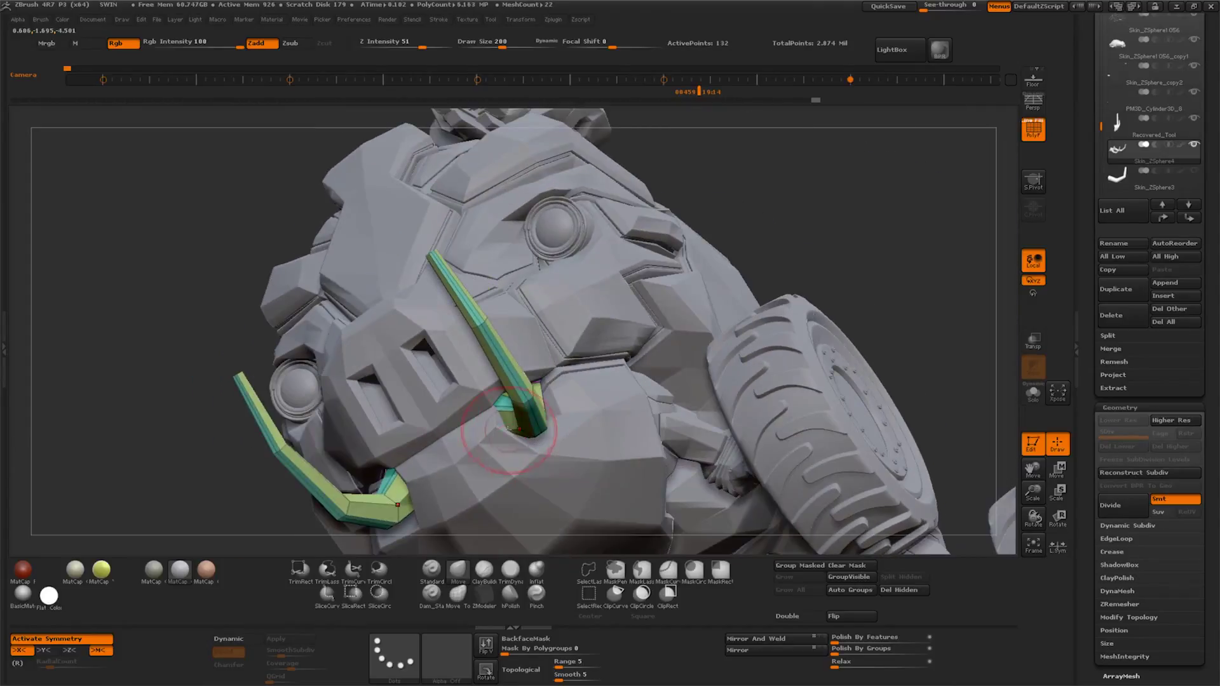
{"action": "right_click_drag", "start_coordinate": [530, 399], "coordinate": [659, 436]}
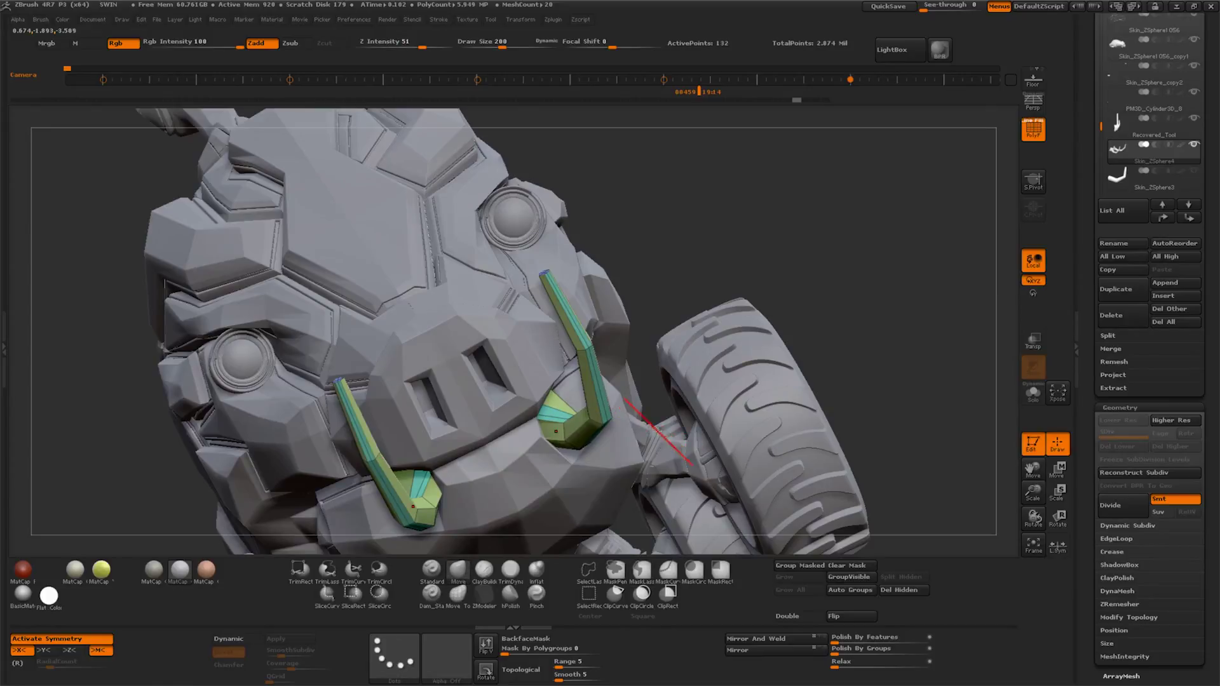
{"action": "right_click_drag", "start_coordinate": [825, 355], "coordinate": [807, 362]}
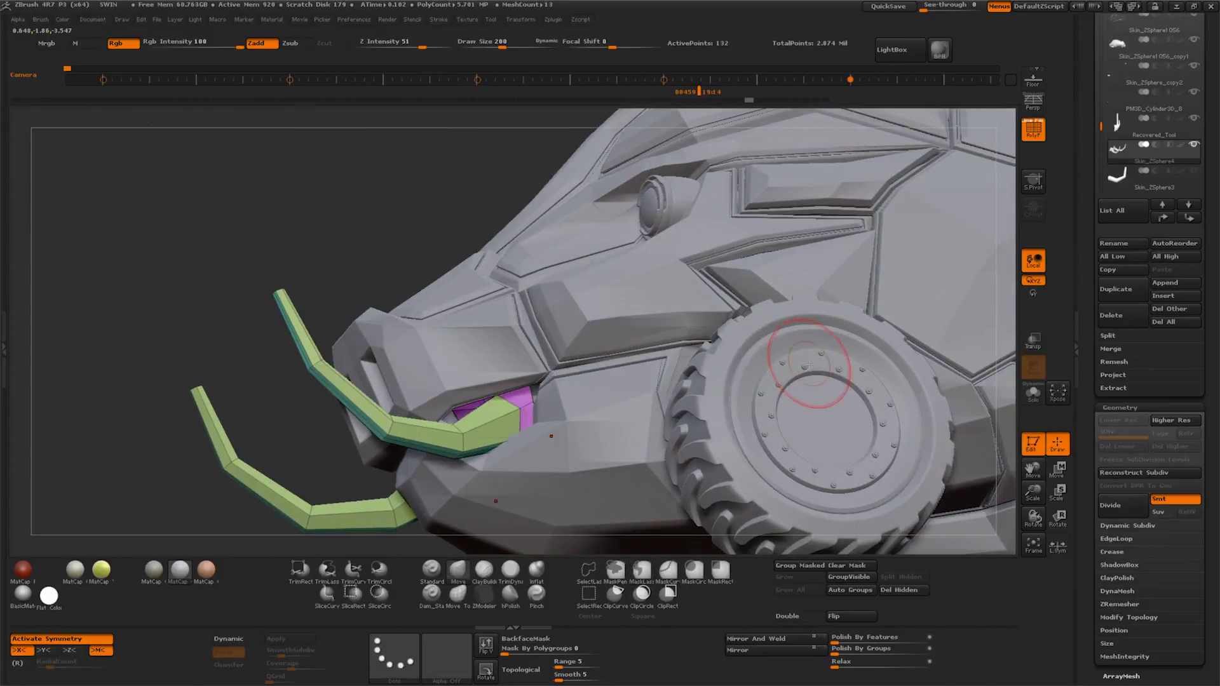
{"action": "mouse_move", "coordinate": [798, 362]}
{"action": "right_mouse_down"}
{"action": "mouse_move", "coordinate": [655, 402]}
{"action": "mouse_move", "coordinate": [731, 413]}
{"action": "mouse_move", "coordinate": [850, 463]}
{"action": "right_mouse_up"}
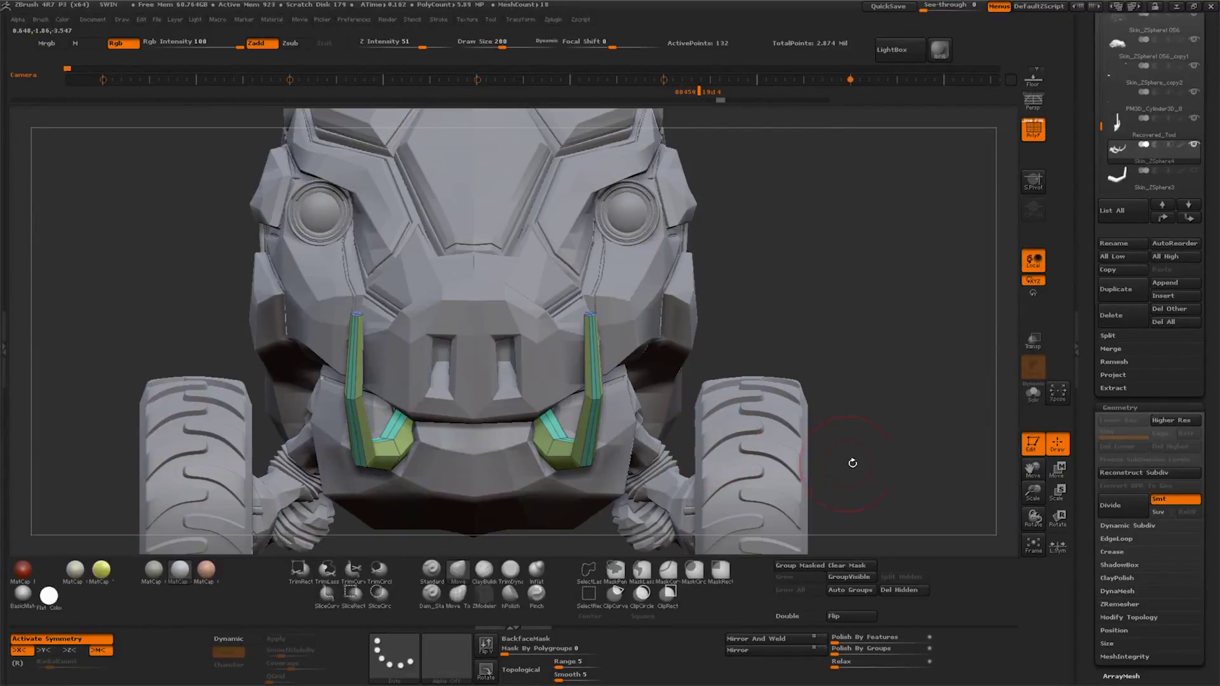
{"action": "key", "text": "w"}
Move the green tusk up and to the right into its new position
{"action": "right_click_drag", "start_coordinate": [769, 416], "coordinate": [551, 368]}
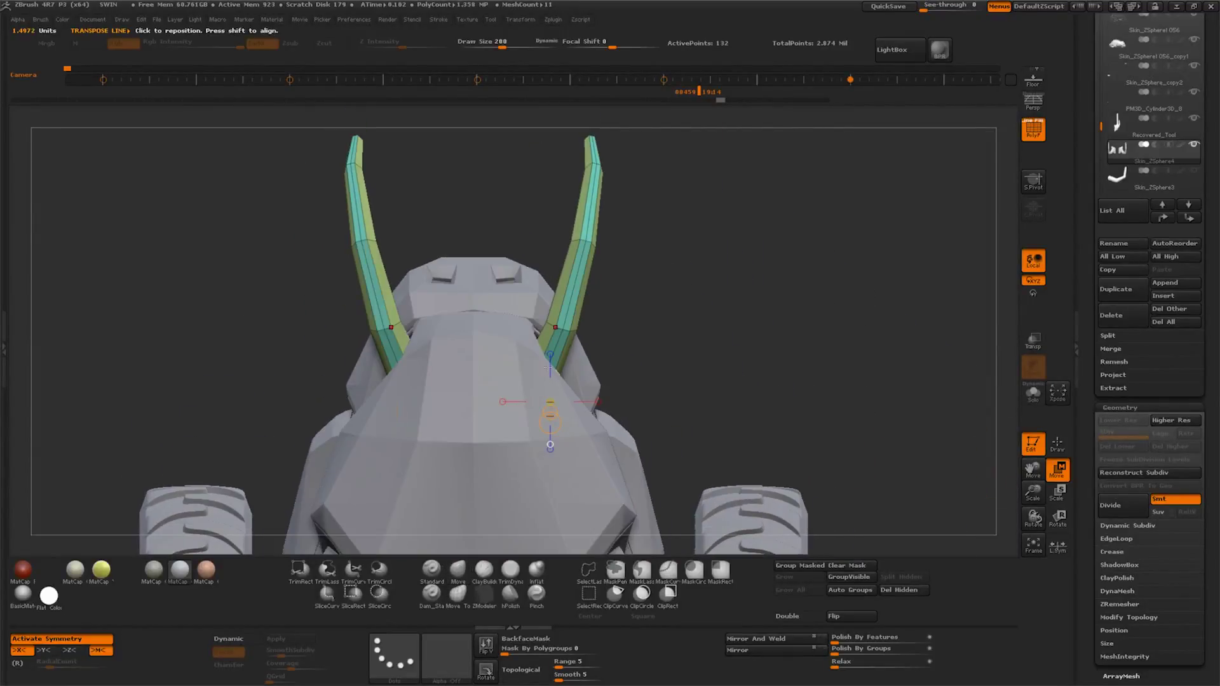
{"action": "left_click_drag", "start_coordinate": [682, 363], "coordinate": [688, 374]}
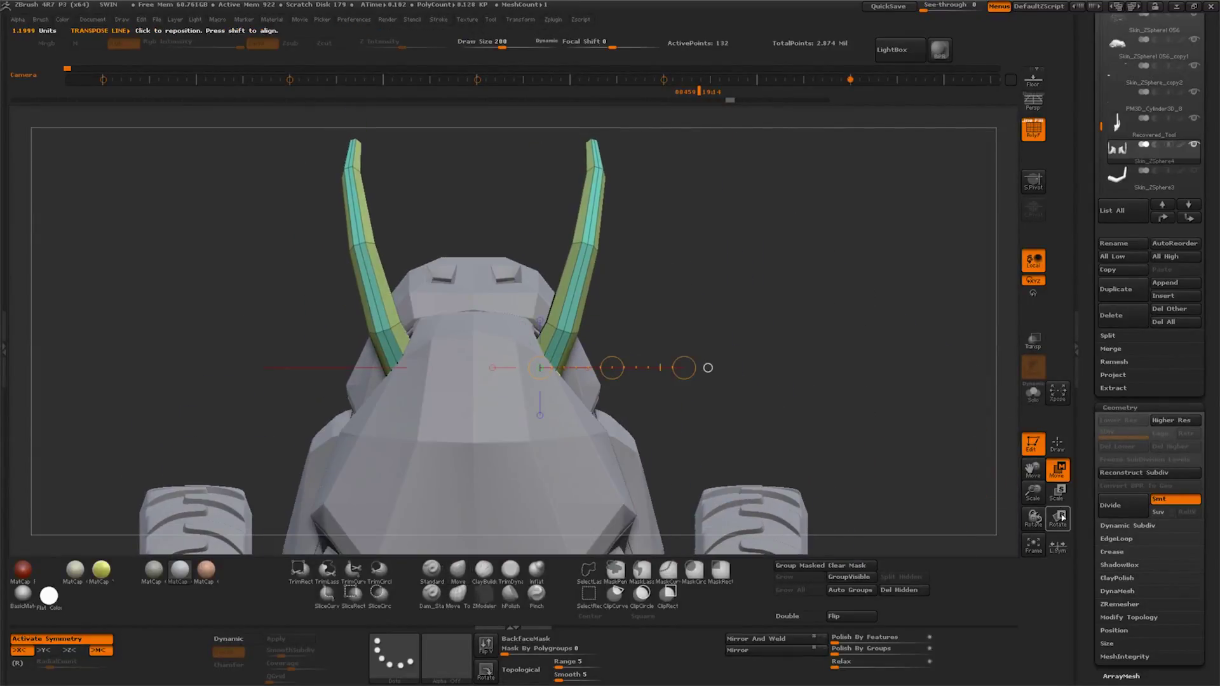
{"action": "mouse_move", "coordinate": [710, 289]}
{"action": "right_mouse_down"}
{"action": "mouse_move", "coordinate": [645, 452]}
{"action": "mouse_move", "coordinate": [601, 450]}
{"action": "right_mouse_up"}
{"action": "left_click_drag", "start_coordinate": [596, 343], "coordinate": [499, 458]}
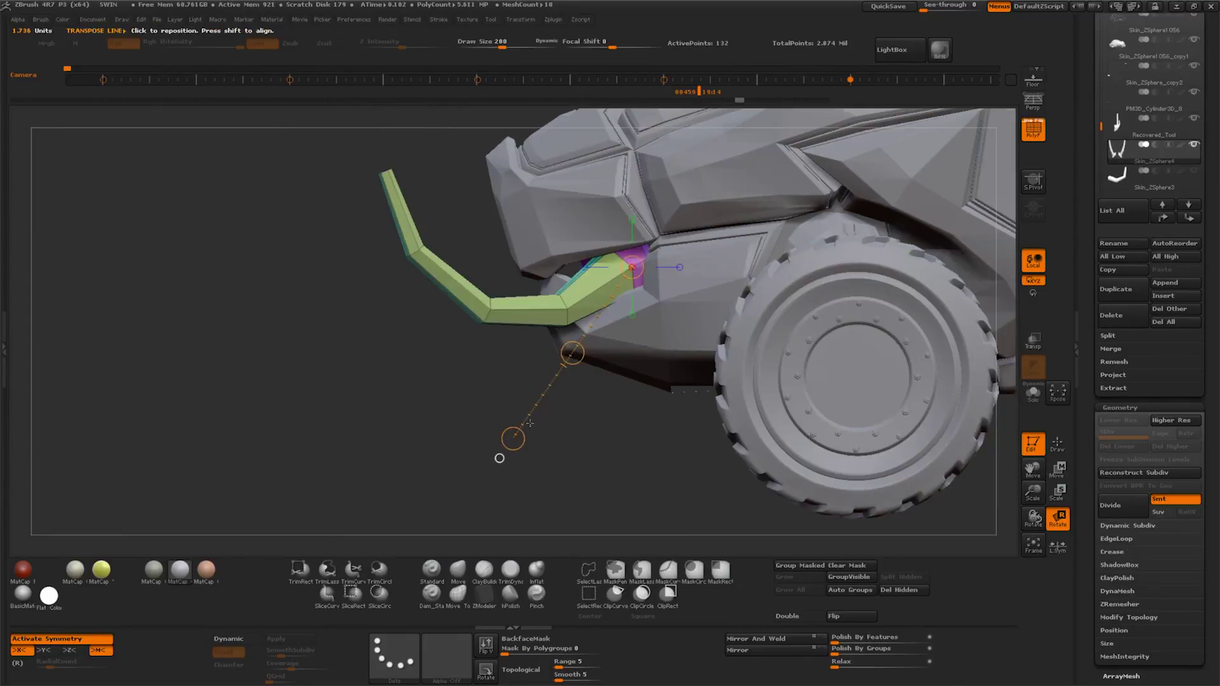
{"action": "left_click", "coordinate": [1057, 471]}
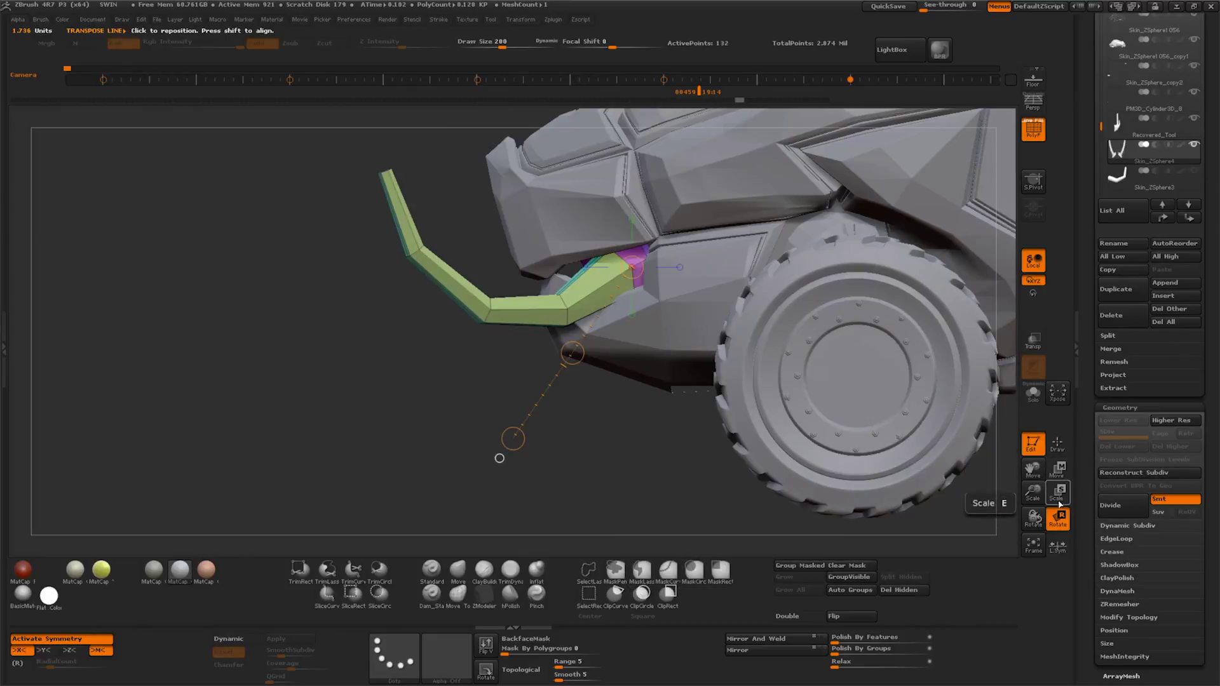
{"action": "left_click_drag", "start_coordinate": [572, 352], "coordinate": [580, 344]}
{"action": "right_click_drag", "start_coordinate": [580, 343], "coordinate": [629, 373]}
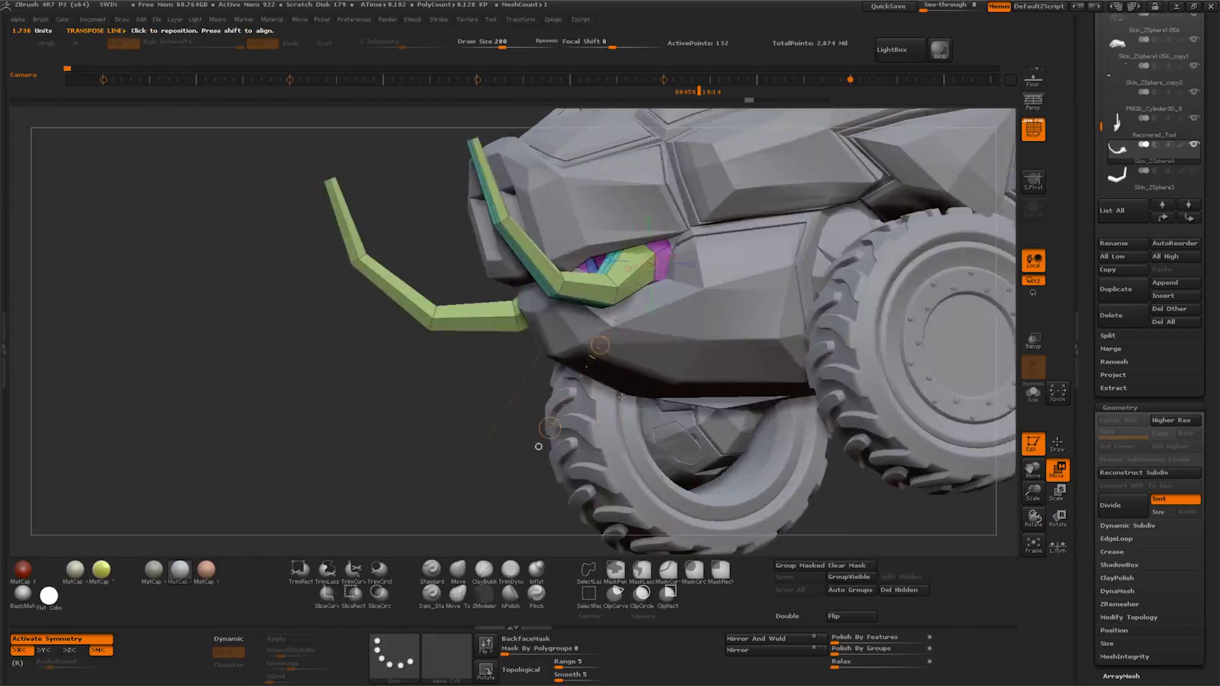
From top view, rotate both tusks so their tips angle inward, then return to Draw
{"action": "left_click_drag", "start_coordinate": [462, 336], "coordinate": [490, 270], "text": "shift"}
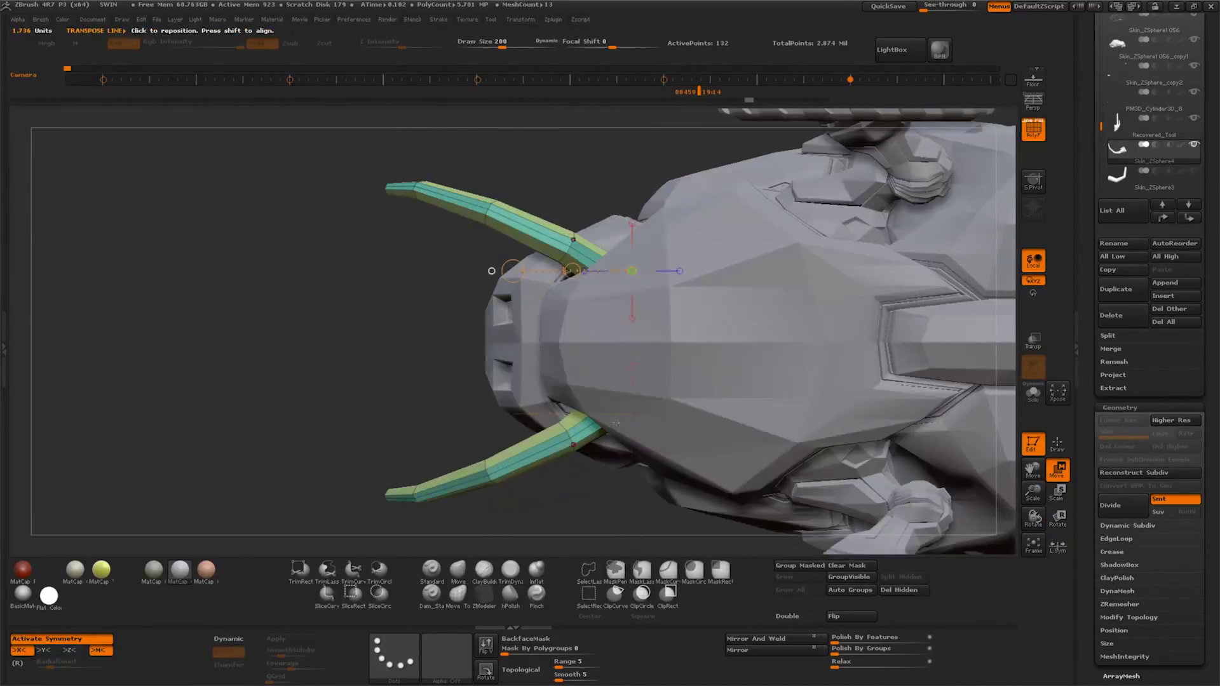
{"action": "mouse_move", "coordinate": [613, 398]}
{"action": "left_mouse_down"}
{"action": "mouse_move", "coordinate": [622, 514]}
{"action": "mouse_move", "coordinate": [553, 519]}
{"action": "left_mouse_up"}
{"action": "left_click_drag", "start_coordinate": [389, 540], "coordinate": [566, 512]}
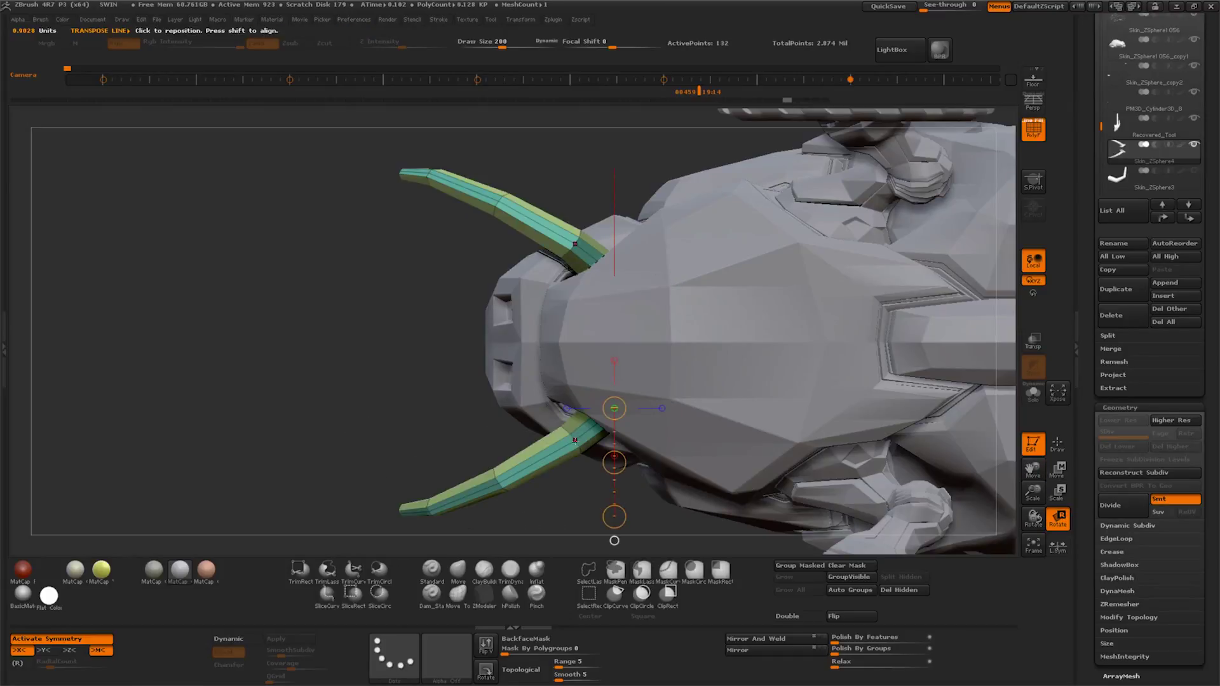
{"action": "left_click_drag", "start_coordinate": [583, 512], "coordinate": [509, 514]}
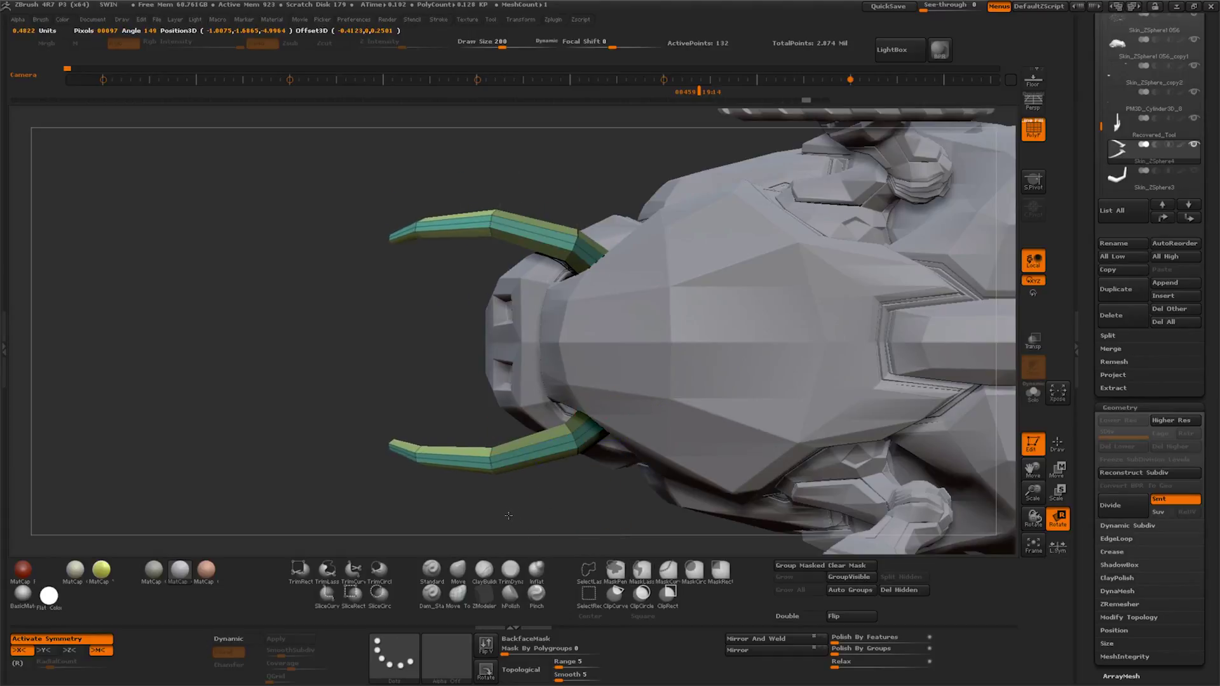
{"action": "mouse_move", "coordinate": [533, 534]}
{"action": "left_mouse_down"}
{"action": "mouse_move", "coordinate": [536, 509]}
{"action": "mouse_move", "coordinate": [591, 518]}
{"action": "left_mouse_up"}
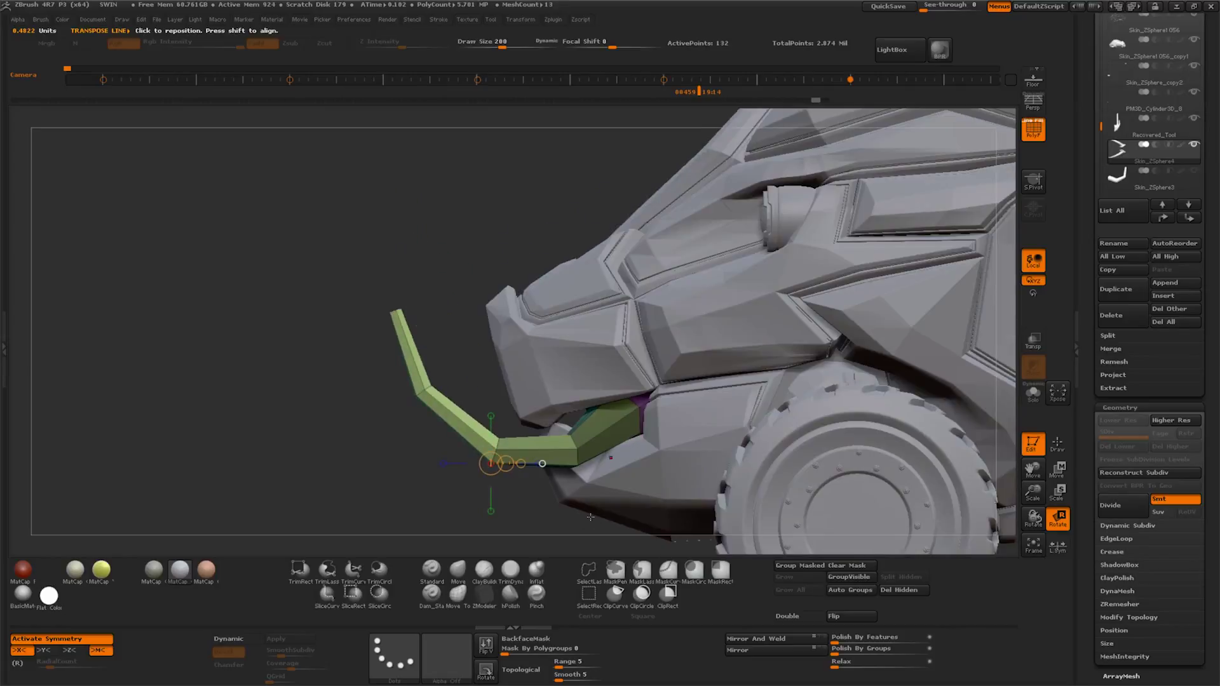
{"action": "left_click_drag", "start_coordinate": [445, 522], "coordinate": [372, 448]}
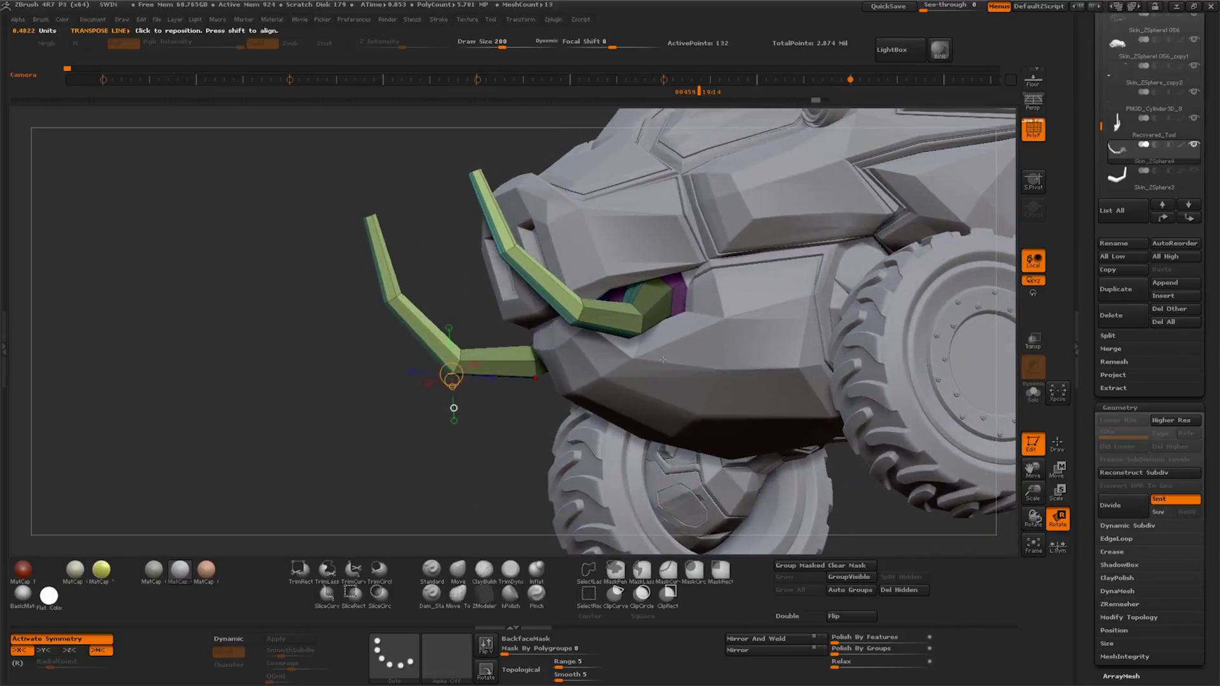
{"action": "left_click_drag", "start_coordinate": [372, 449], "coordinate": [398, 428]}
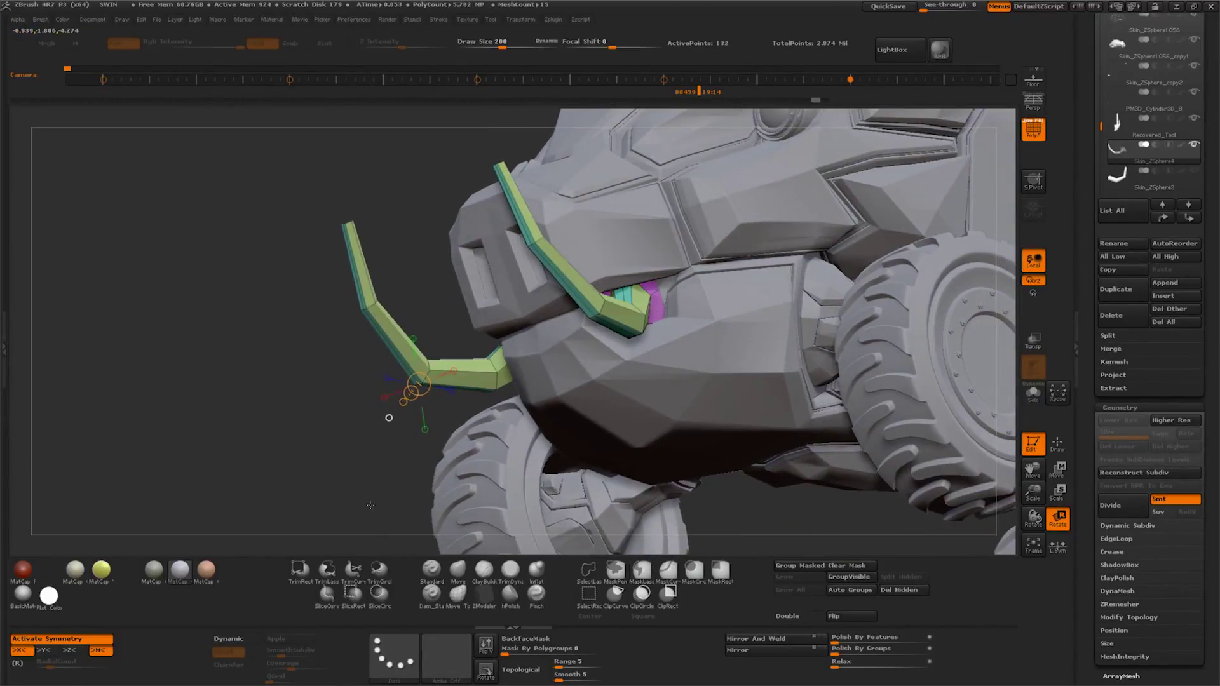
{"action": "left_click", "coordinate": [467, 567]}
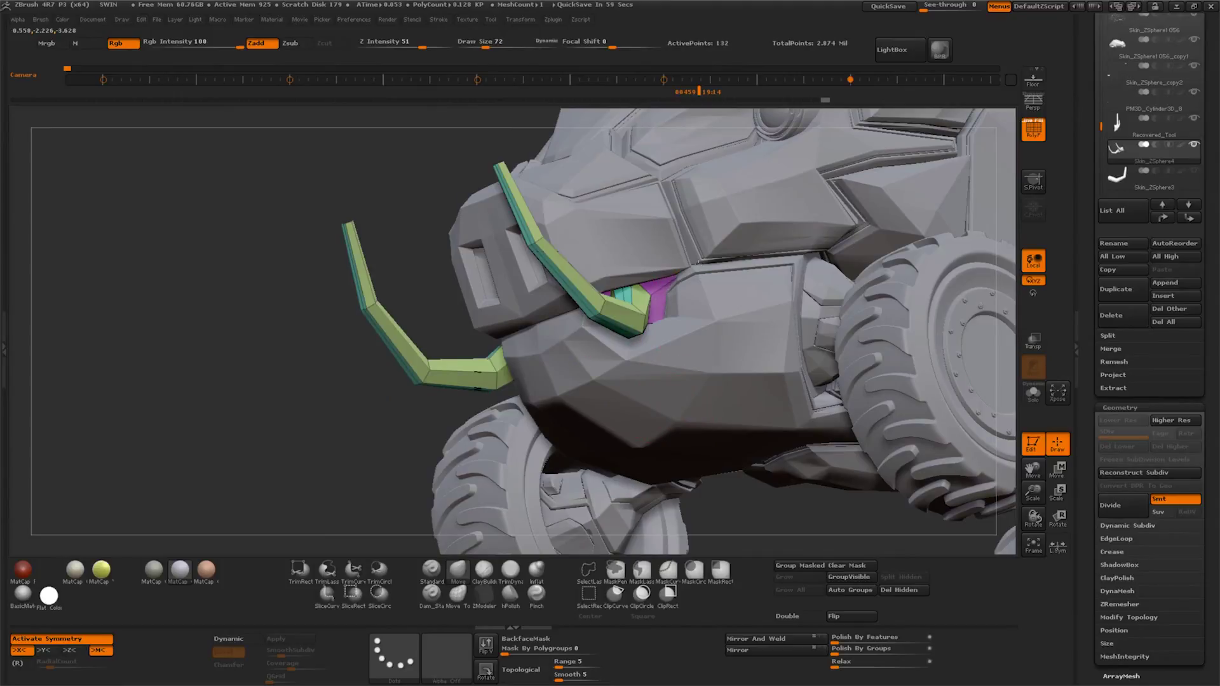
{"action": "left_click_drag", "start_coordinate": [699, 261], "coordinate": [668, 280]}
{"action": "left_click_drag", "start_coordinate": [684, 329], "coordinate": [652, 318]}
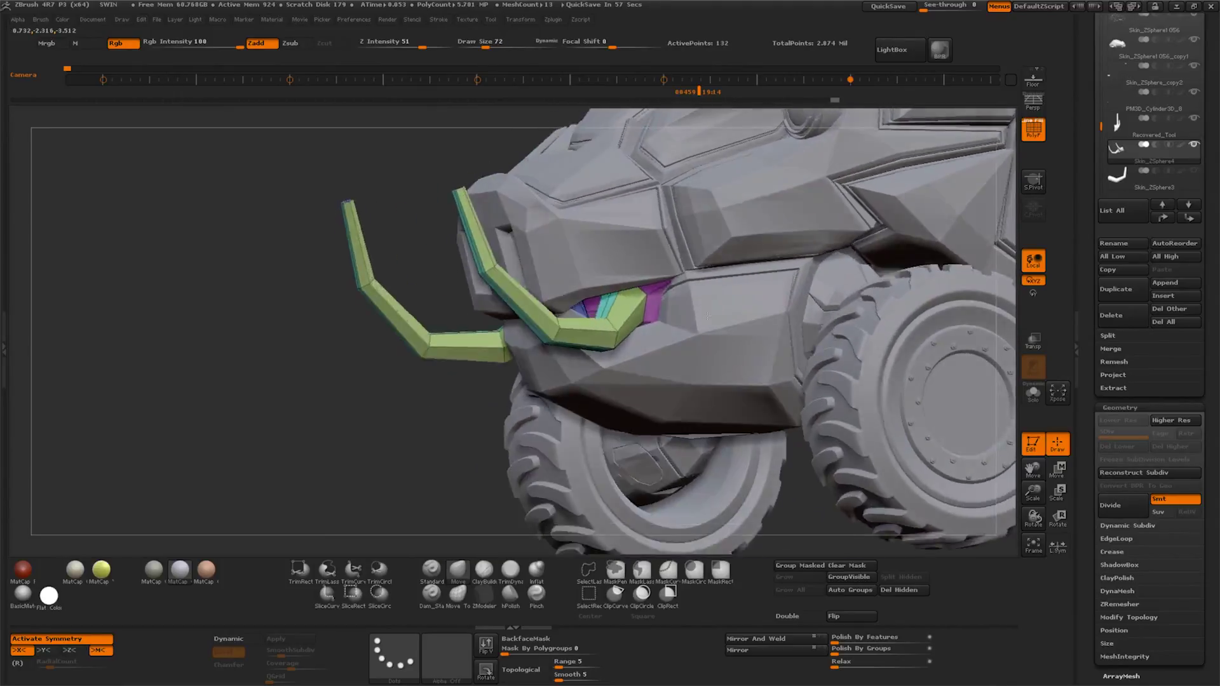
{"action": "left_click_drag", "start_coordinate": [597, 357], "coordinate": [666, 393], "text": "alt"}
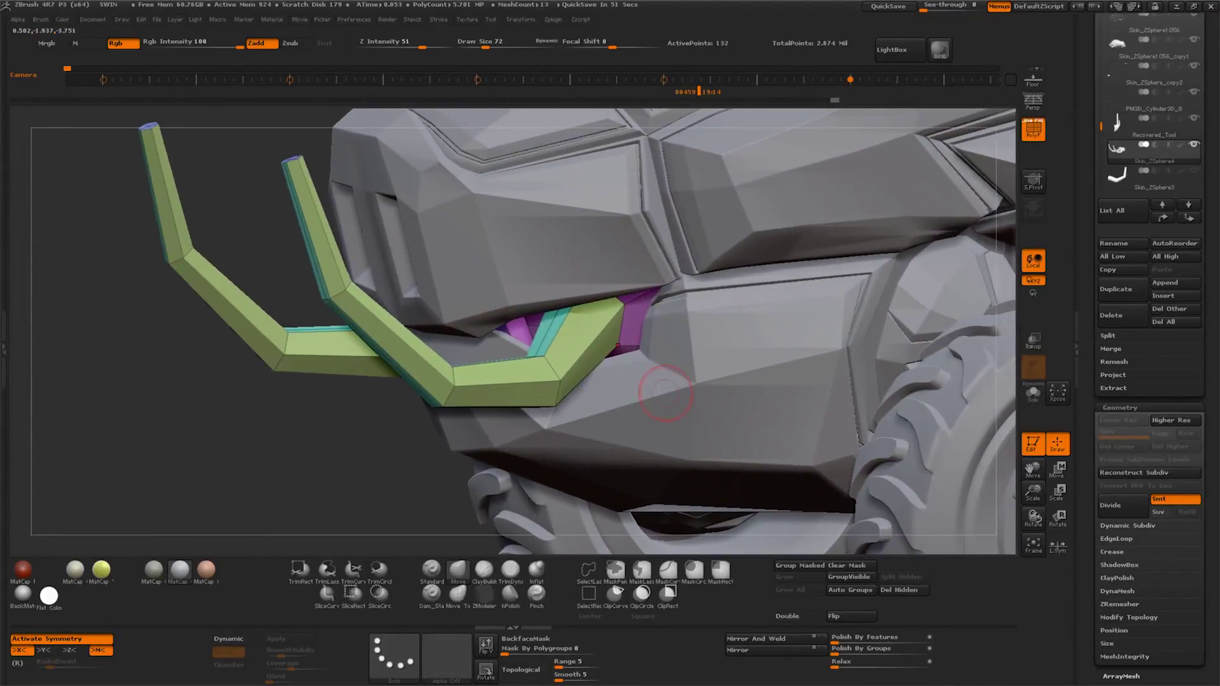
{"action": "mouse_move", "coordinate": [460, 336]}
{"action": "left_mouse_down"}
{"action": "mouse_move", "coordinate": [640, 325]}
{"action": "mouse_move", "coordinate": [639, 375]}
{"action": "left_mouse_up"}
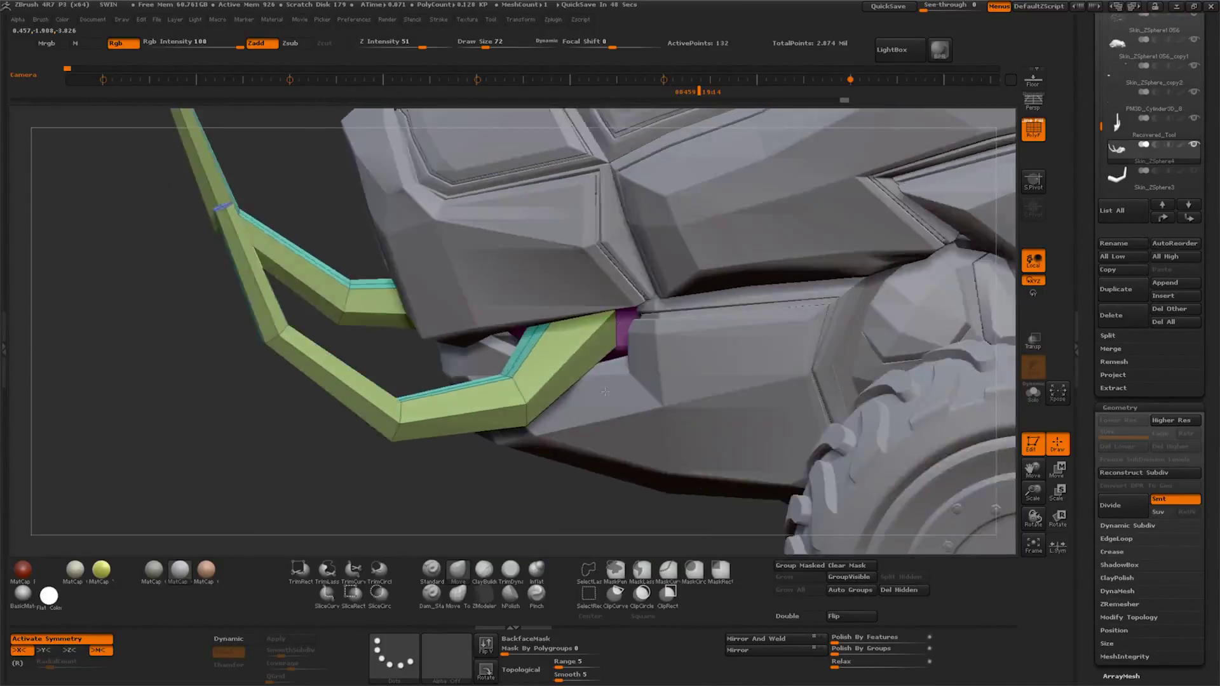
{"action": "key", "text": "w"}
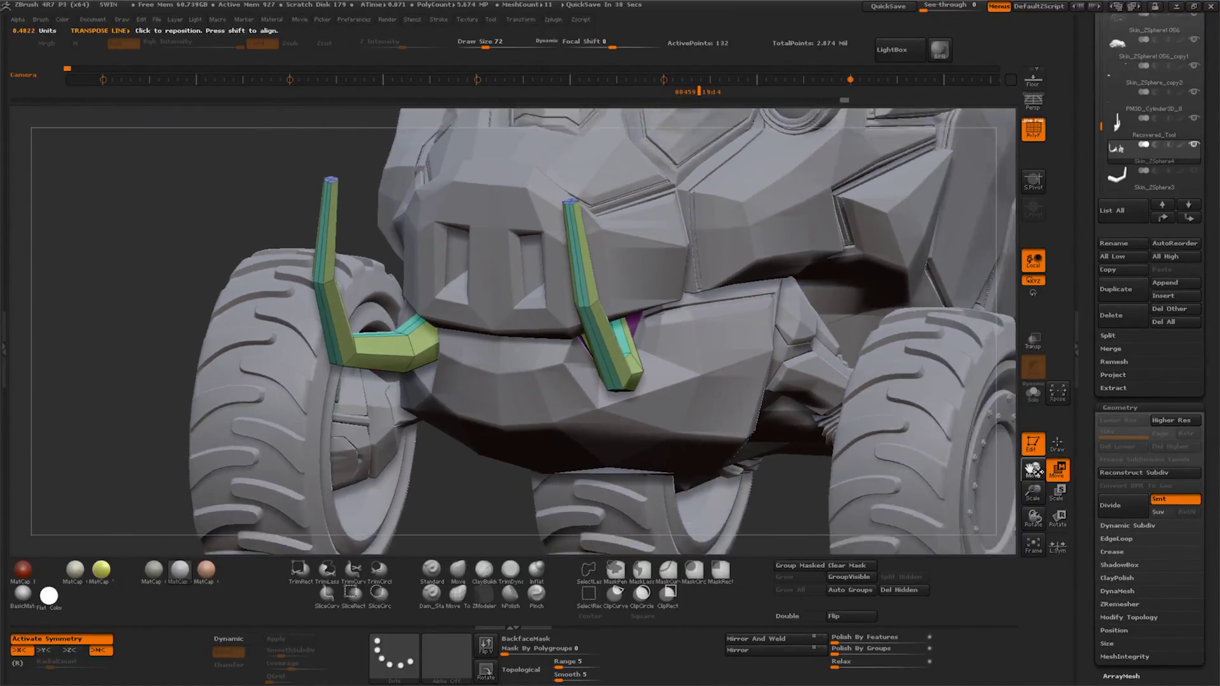
{"action": "mouse_move", "coordinate": [638, 375]}
{"action": "left_mouse_down"}
{"action": "mouse_move", "coordinate": [735, 449]}
{"action": "mouse_move", "coordinate": [619, 368]}
{"action": "left_mouse_up"}
{"action": "left_click_drag", "start_coordinate": [587, 455], "coordinate": [669, 487]}
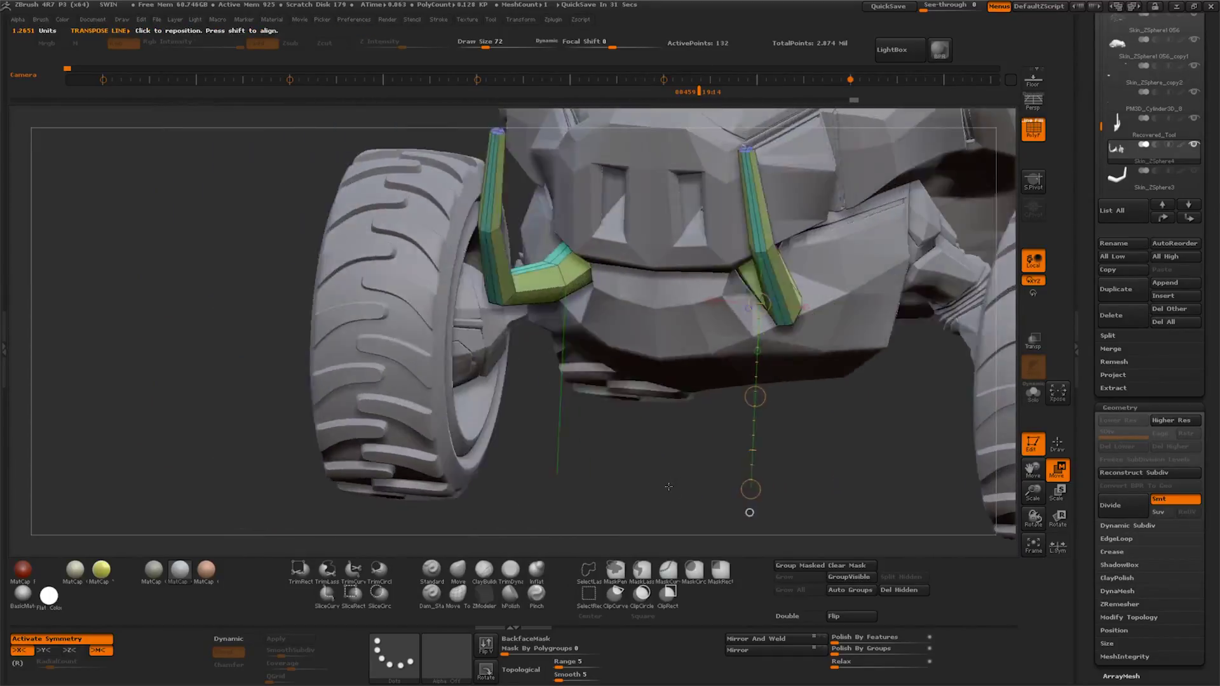
Enable Transp and Ghost and orbit around the vehicle to inspect the tusks
{"action": "left_click", "coordinate": [1033, 368]}
{"action": "left_click", "coordinate": [1032, 342]}
{"action": "left_click_drag", "start_coordinate": [890, 381], "coordinate": [868, 473]}
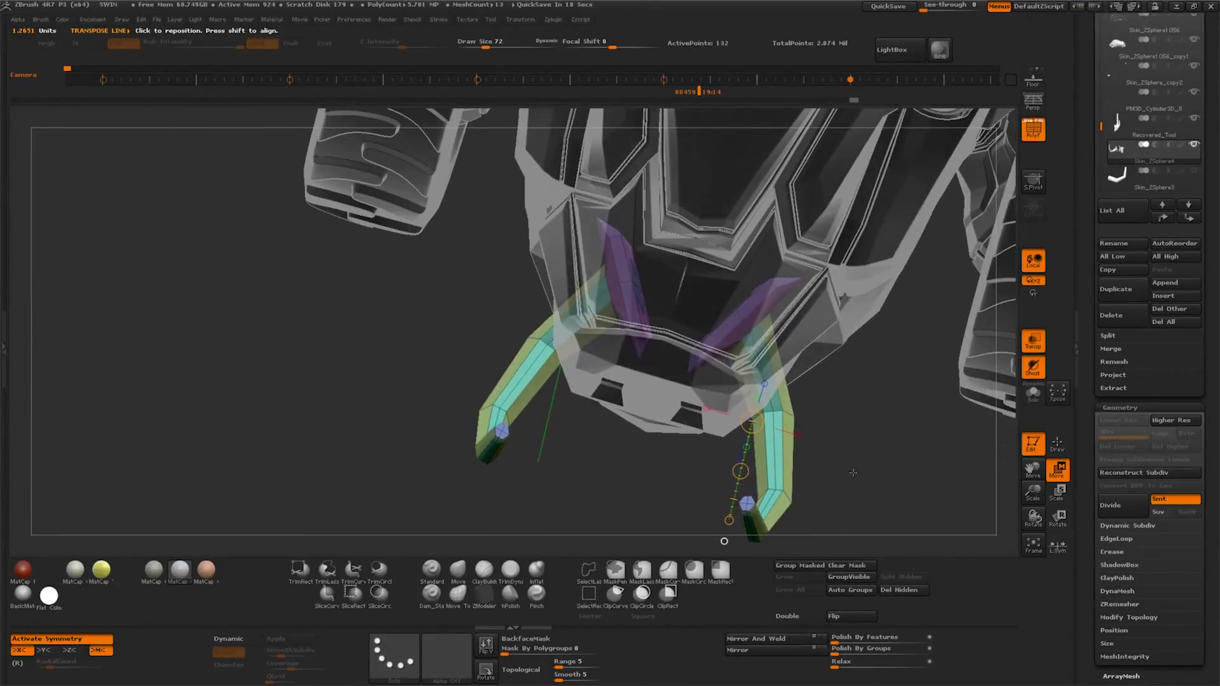
{"action": "key", "text": "q"}
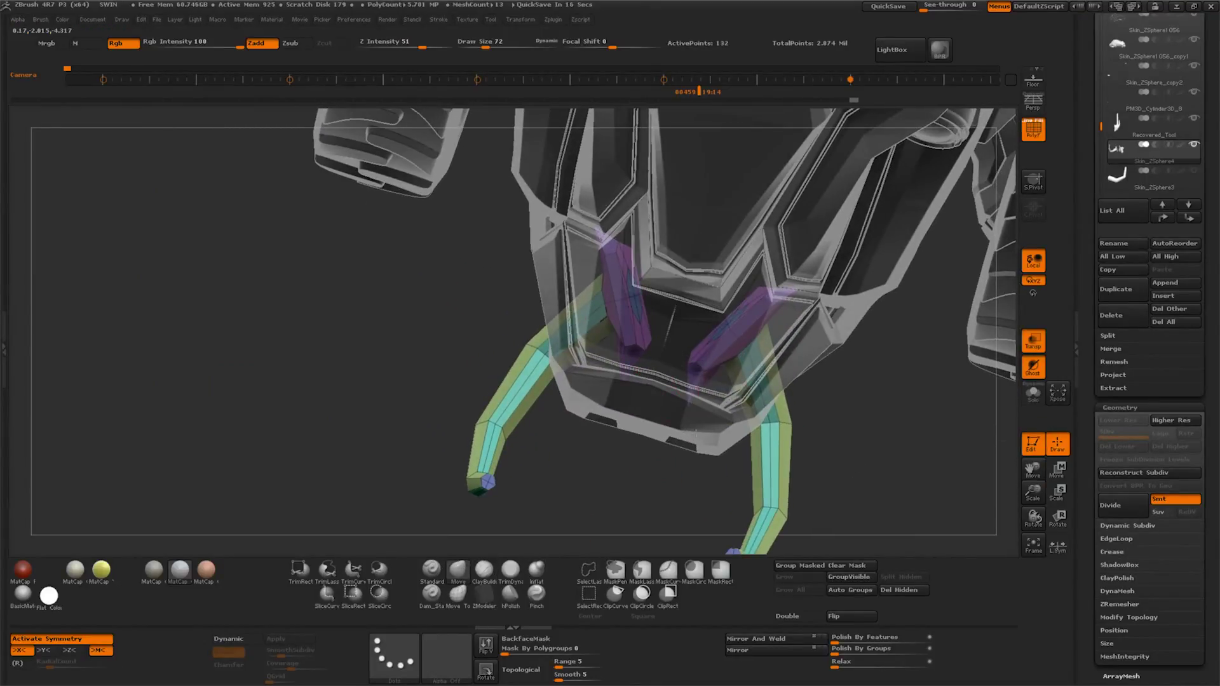
{"action": "left_click_drag", "start_coordinate": [667, 432], "coordinate": [670, 400]}
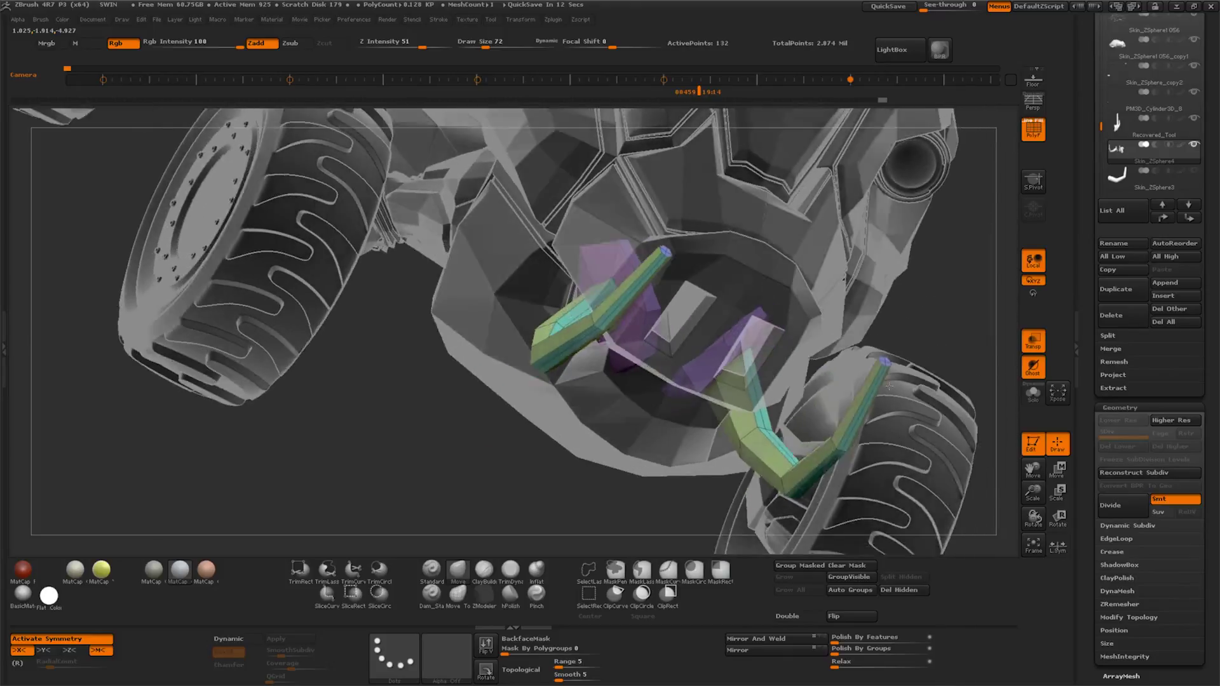
{"action": "left_click_drag", "start_coordinate": [686, 513], "coordinate": [648, 432]}
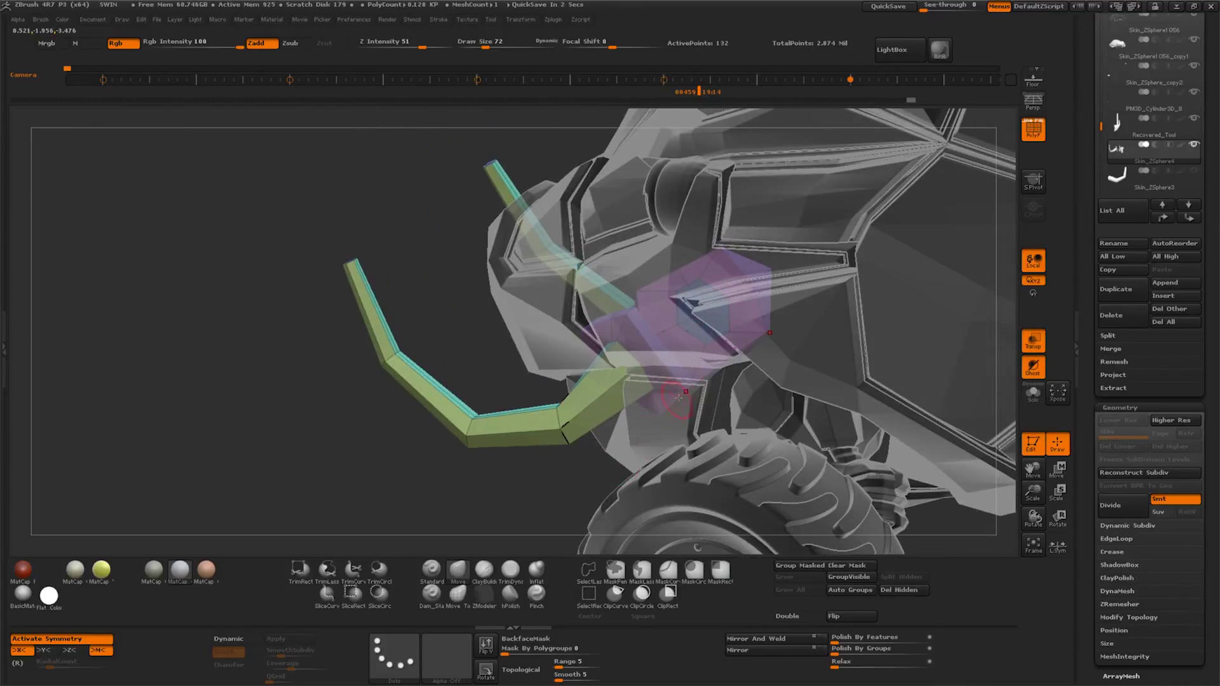
{"action": "left_click_drag", "start_coordinate": [663, 418], "coordinate": [672, 398]}
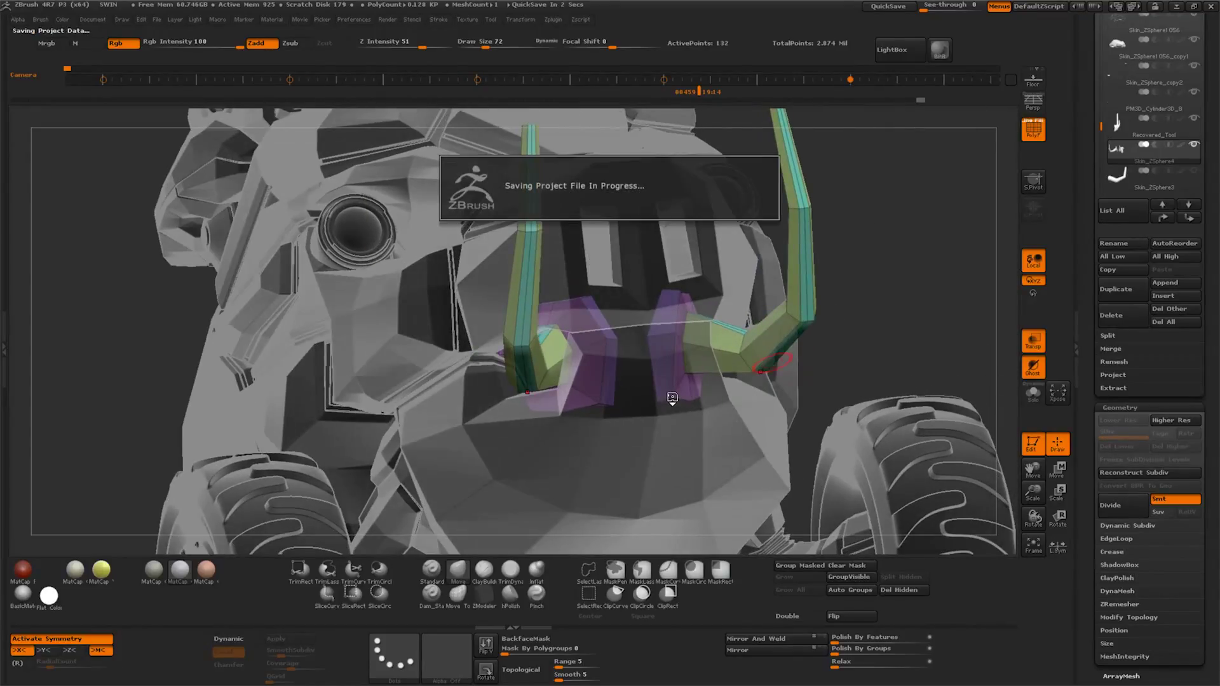
{"action": "mouse_move", "coordinate": [880, 336]}
{"action": "left_mouse_down"}
{"action": "mouse_move", "coordinate": [689, 411]}
{"action": "mouse_move", "coordinate": [881, 400]}
{"action": "mouse_move", "coordinate": [693, 296]}
{"action": "mouse_move", "coordinate": [740, 291]}
{"action": "left_mouse_up"}
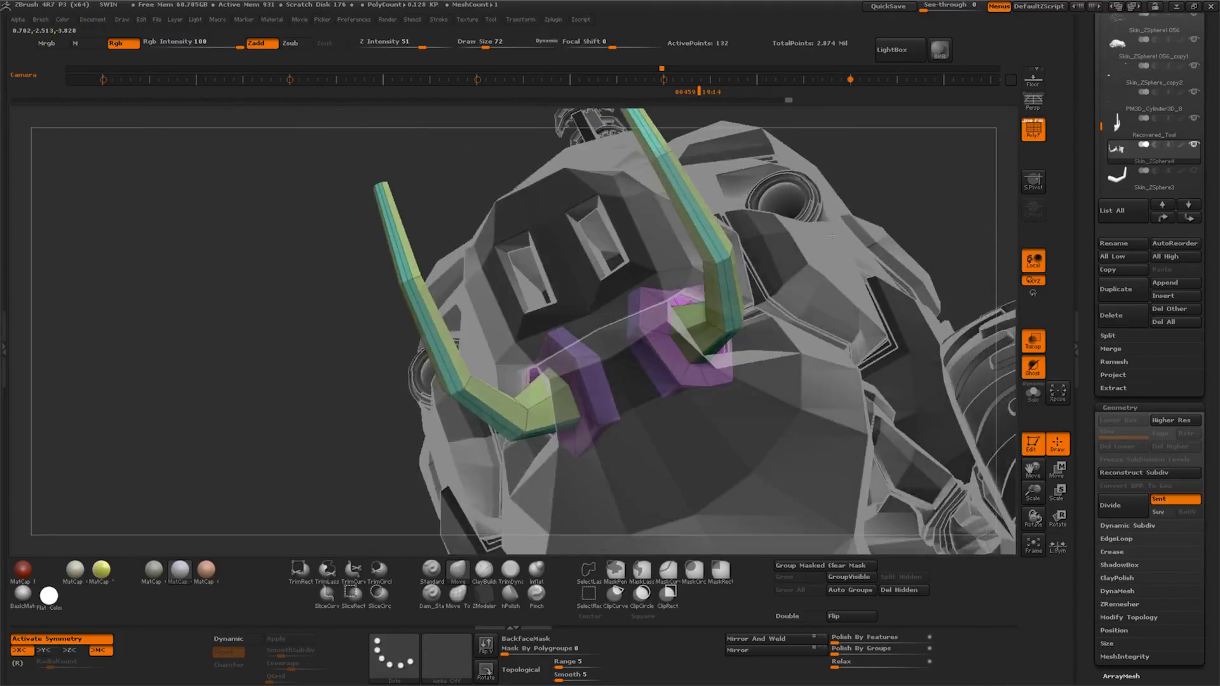
{"action": "mouse_move", "coordinate": [800, 249]}
{"action": "left_mouse_down"}
{"action": "mouse_move", "coordinate": [1038, 464]}
{"action": "mouse_move", "coordinate": [749, 477]}
{"action": "mouse_move", "coordinate": [580, 389]}
{"action": "mouse_move", "coordinate": [547, 482]}
{"action": "mouse_move", "coordinate": [622, 476]}
{"action": "mouse_move", "coordinate": [584, 463]}
{"action": "left_mouse_up"}
Turn off see-through so the vehicle renders solid, and check the tusk tube
{"action": "left_click", "coordinate": [1037, 336]}
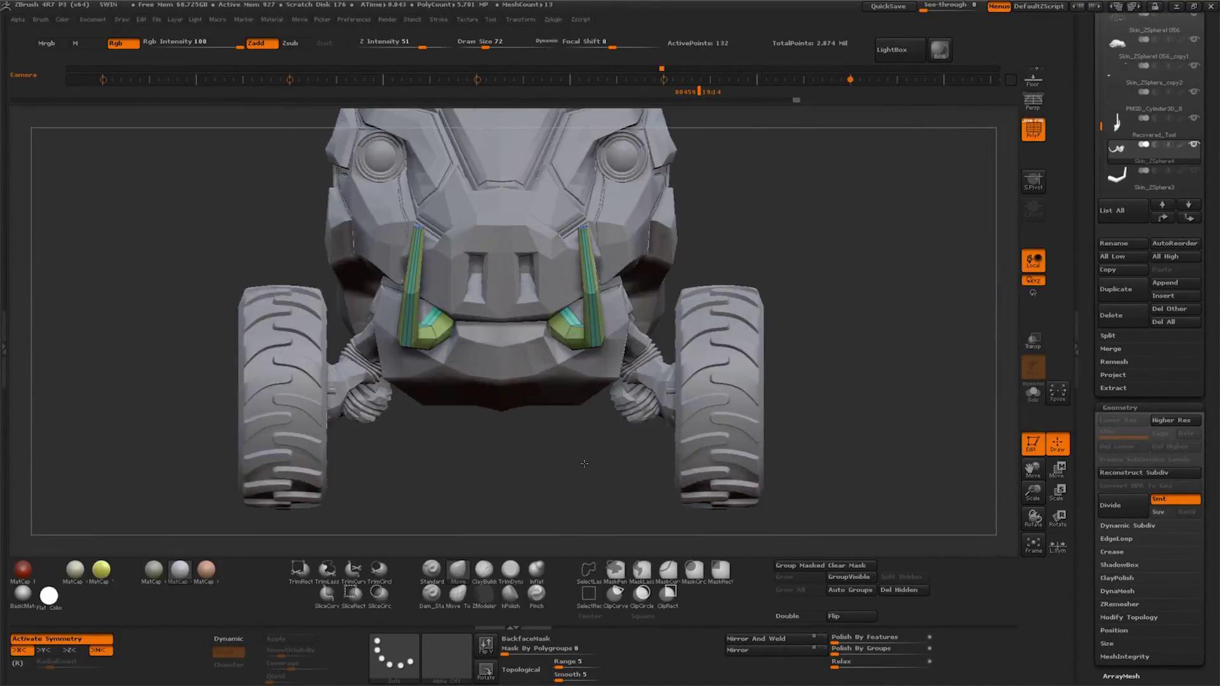
{"action": "left_click_drag", "start_coordinate": [1050, 497], "coordinate": [1023, 509]}
{"action": "left_click_drag", "start_coordinate": [731, 483], "coordinate": [799, 471]}
{"action": "mouse_move", "coordinate": [1034, 493]}
{"action": "left_mouse_down"}
{"action": "mouse_move", "coordinate": [1023, 525]}
{"action": "mouse_move", "coordinate": [1030, 502]}
{"action": "left_mouse_up"}
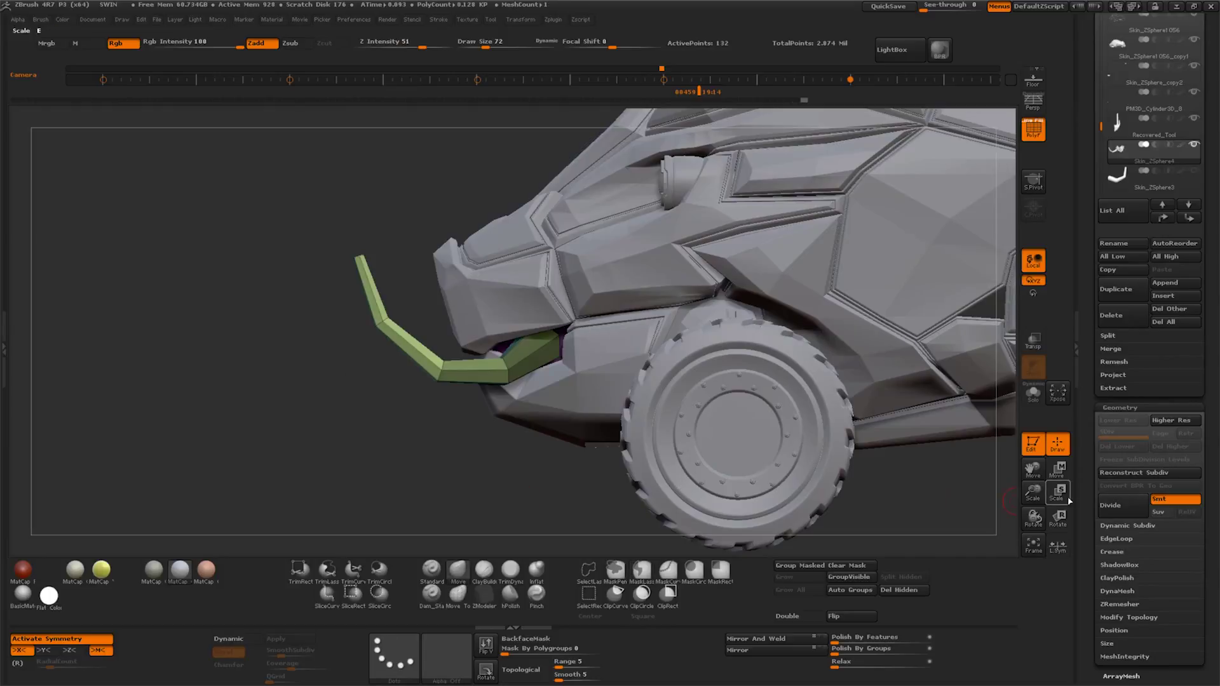
Rotate the tusk tube about its upper joint and bring up the ZModeler edge actions
{"action": "left_click", "coordinate": [1058, 518]}
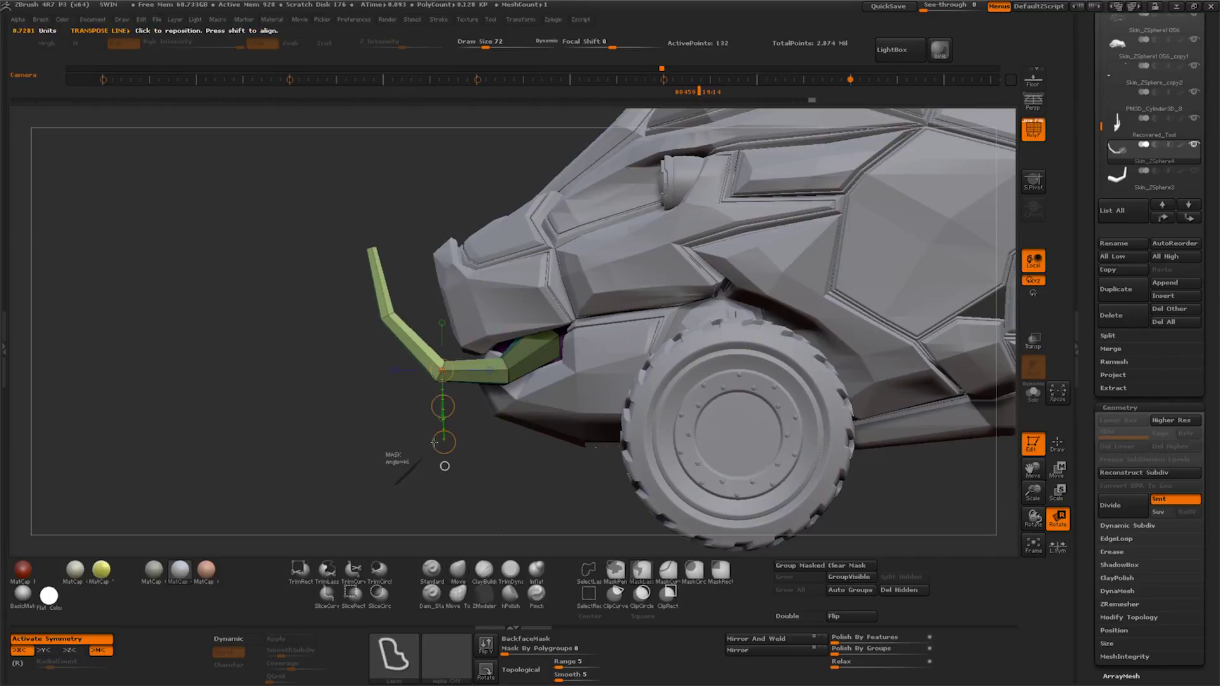
{"action": "mouse_move", "coordinate": [387, 316]}
{"action": "left_mouse_down"}
{"action": "mouse_move", "coordinate": [333, 438]}
{"action": "mouse_move", "coordinate": [356, 457]}
{"action": "left_mouse_up"}
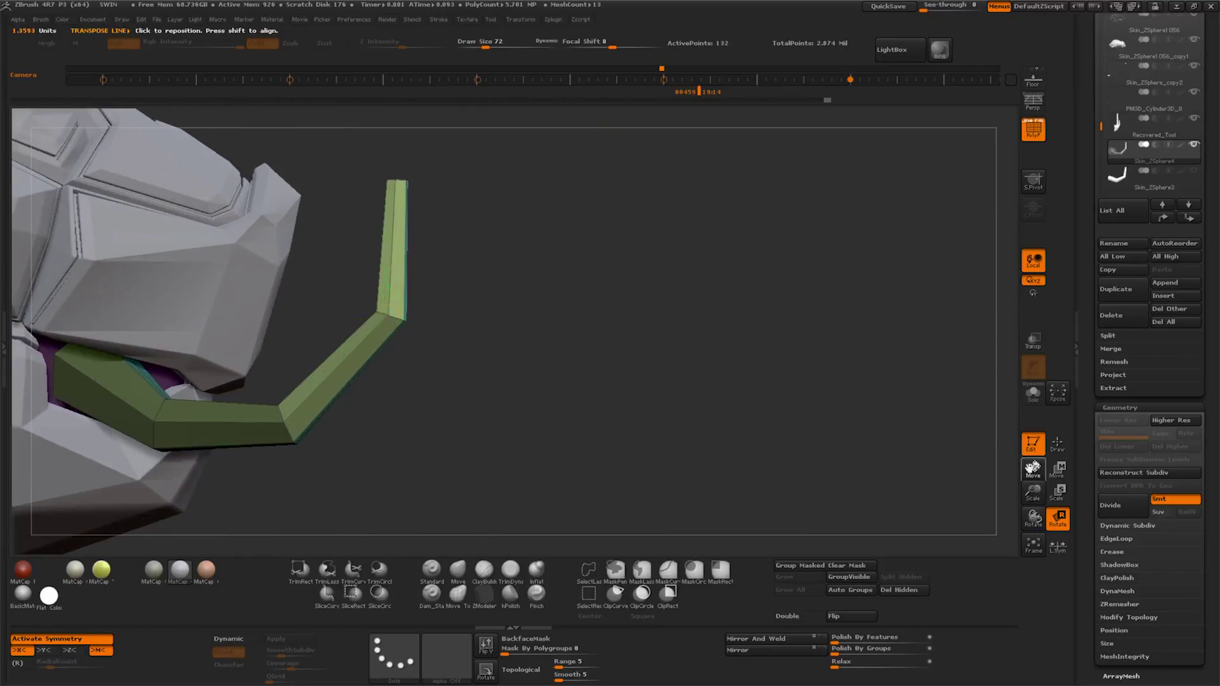
{"action": "left_click_drag", "start_coordinate": [1033, 470], "coordinate": [769, 458]}
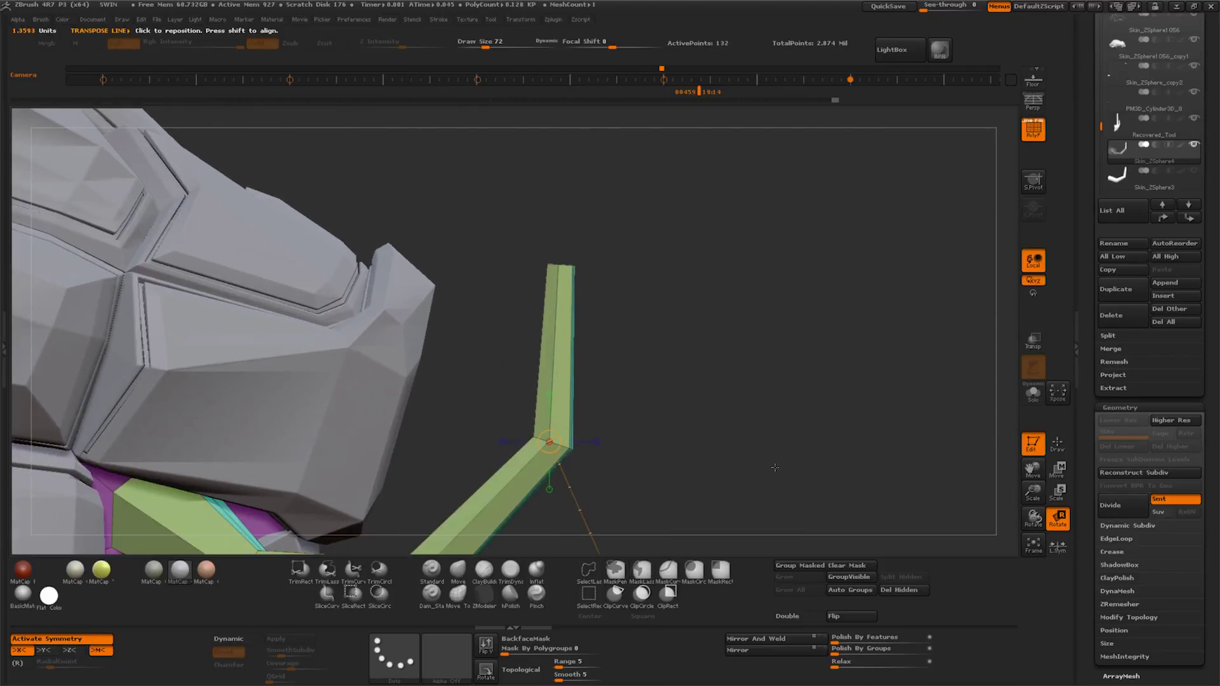
{"action": "key", "text": "q"}
{"action": "mouse_move", "coordinate": [1033, 495]}
{"action": "left_mouse_down"}
{"action": "mouse_move", "coordinate": [792, 444]}
{"action": "mouse_move", "coordinate": [984, 487]}
{"action": "mouse_move", "coordinate": [890, 407]}
{"action": "left_mouse_up"}
{"action": "left_click_drag", "start_coordinate": [1034, 493], "coordinate": [1079, 492]}
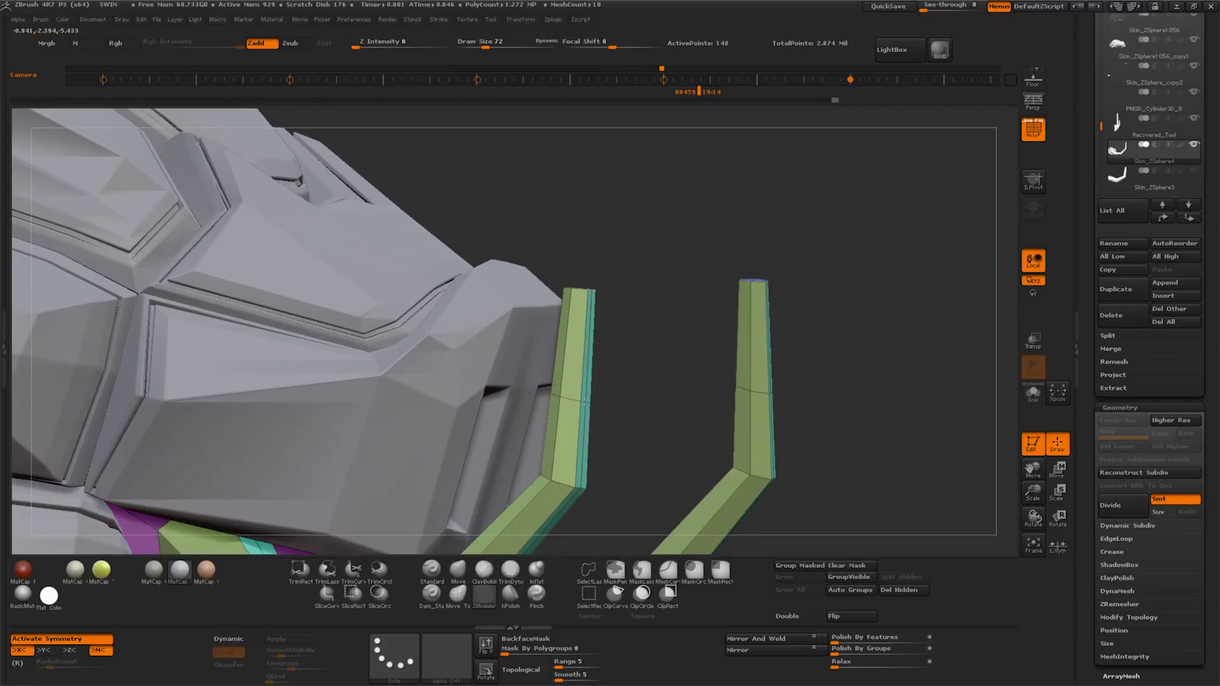
{"action": "key", "text": "space"}
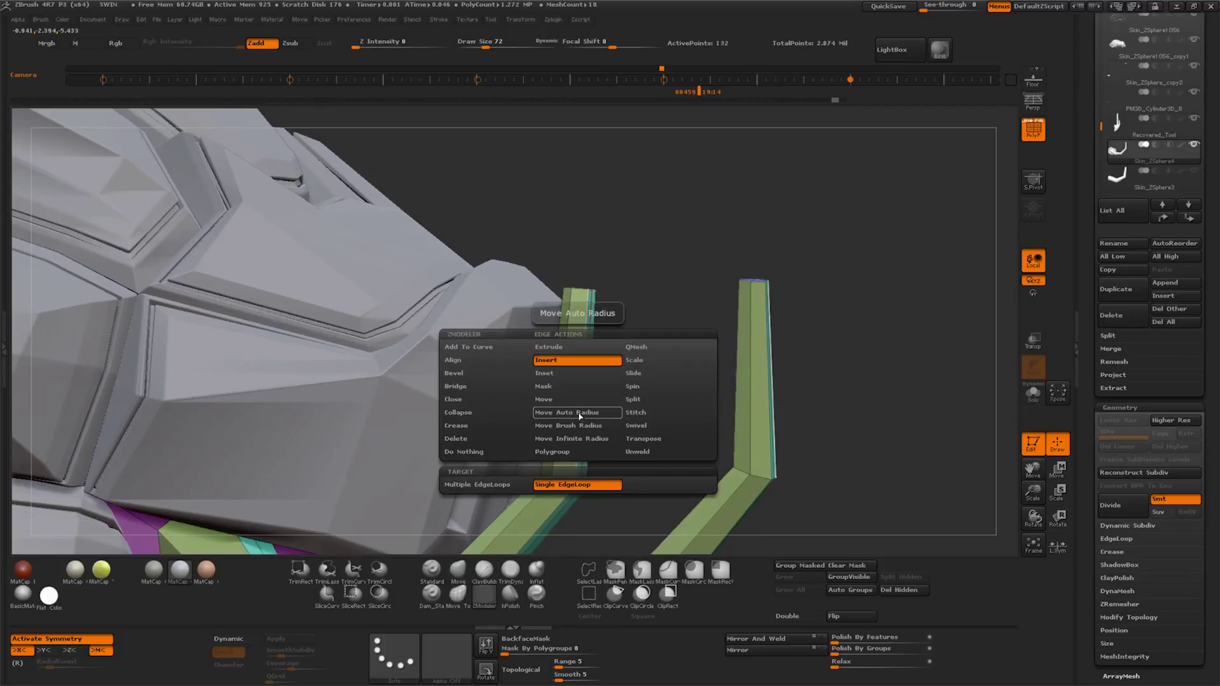
Insert edge loops along the upright ends of both tusk tubes with ZModeler
{"action": "left_click", "coordinate": [610, 528]}
{"action": "left_click", "coordinate": [587, 395]}
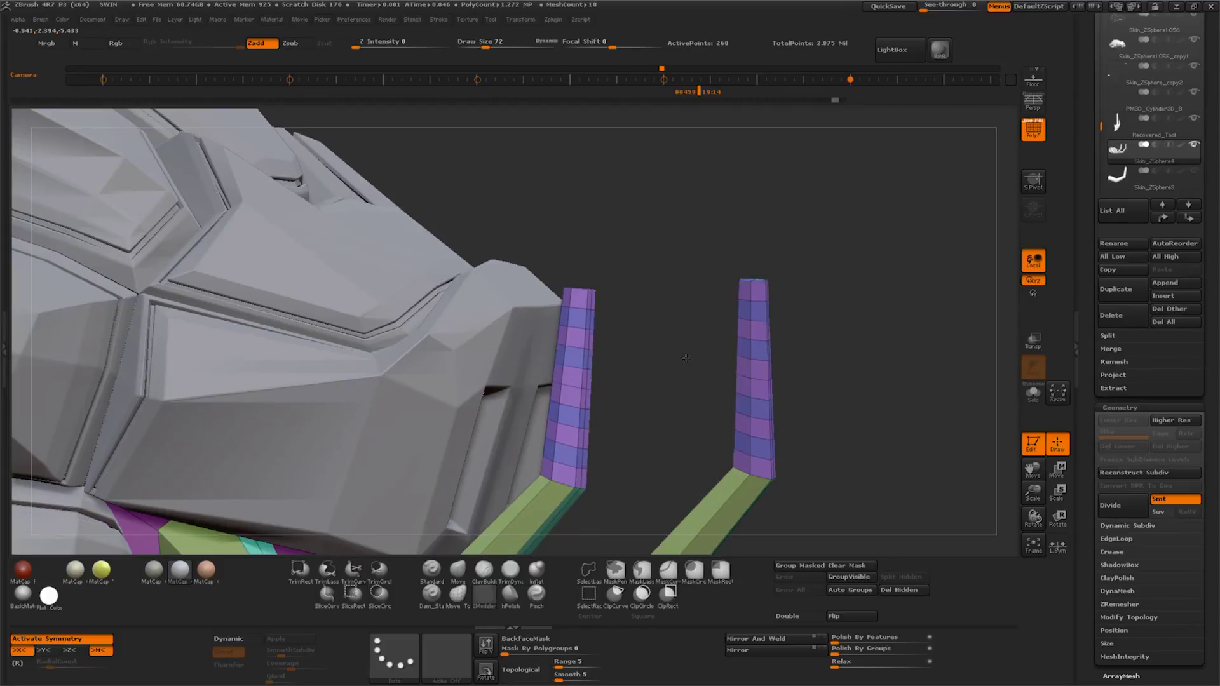
{"action": "left_click_drag", "start_coordinate": [742, 427], "coordinate": [854, 410]}
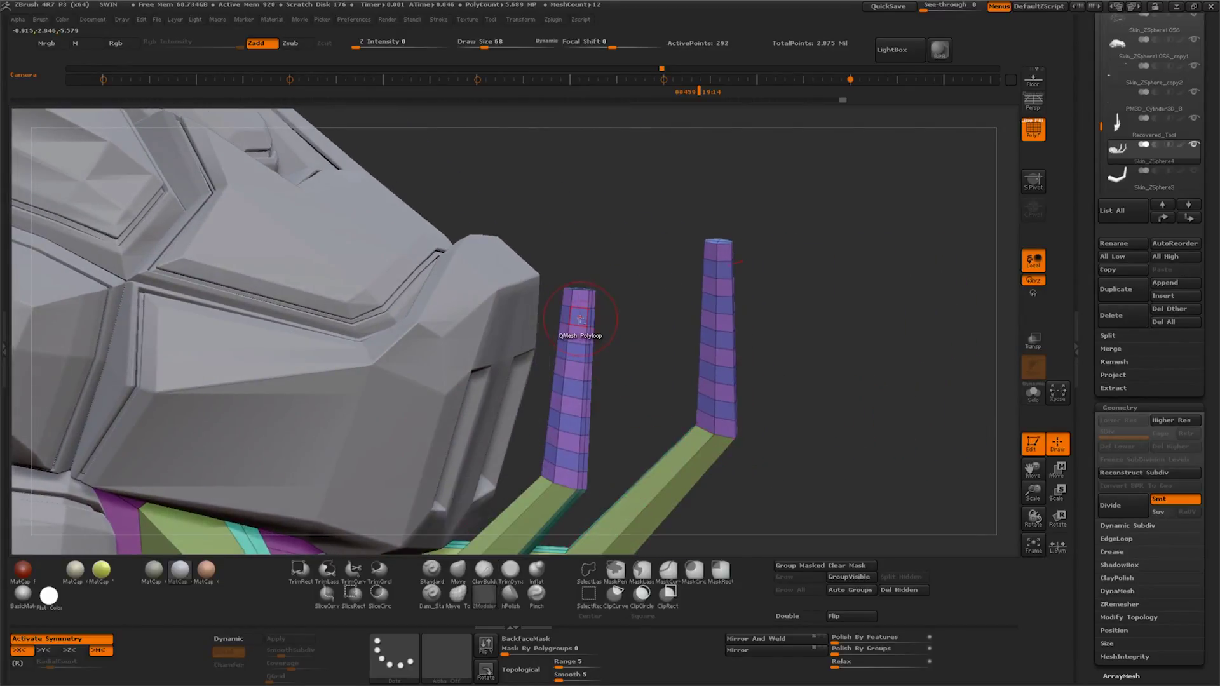
{"action": "left_click_drag", "start_coordinate": [629, 445], "coordinate": [582, 464]}
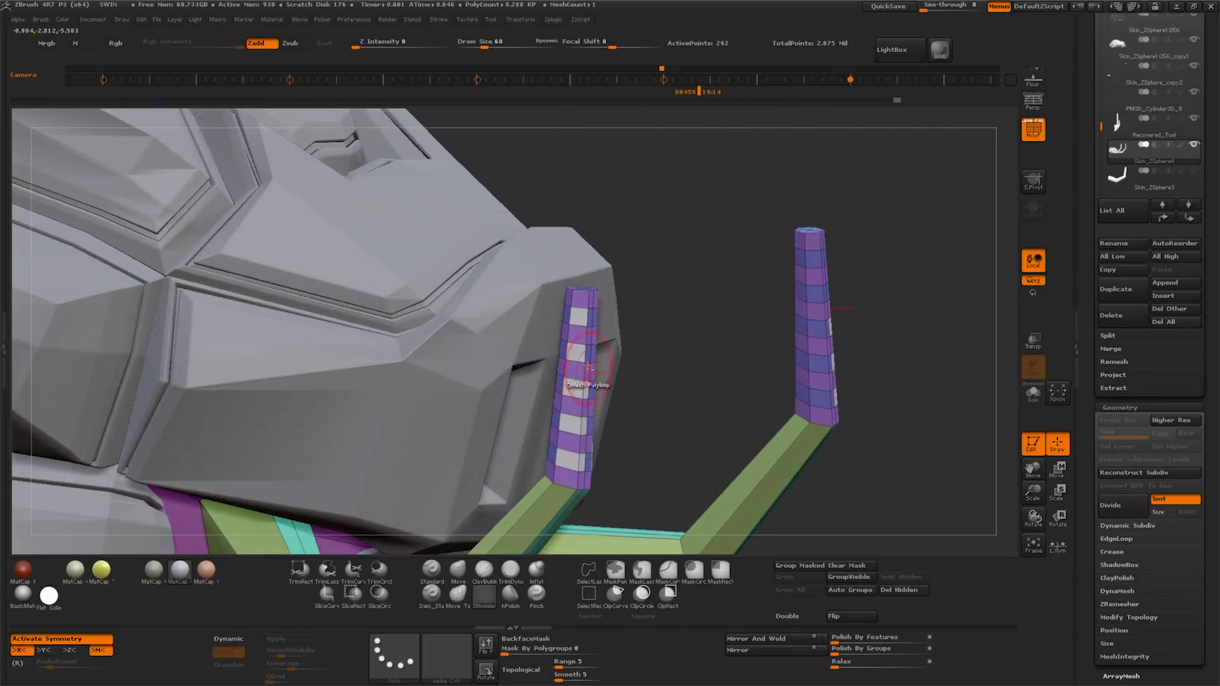
{"action": "left_click_drag", "start_coordinate": [684, 399], "coordinate": [620, 389]}
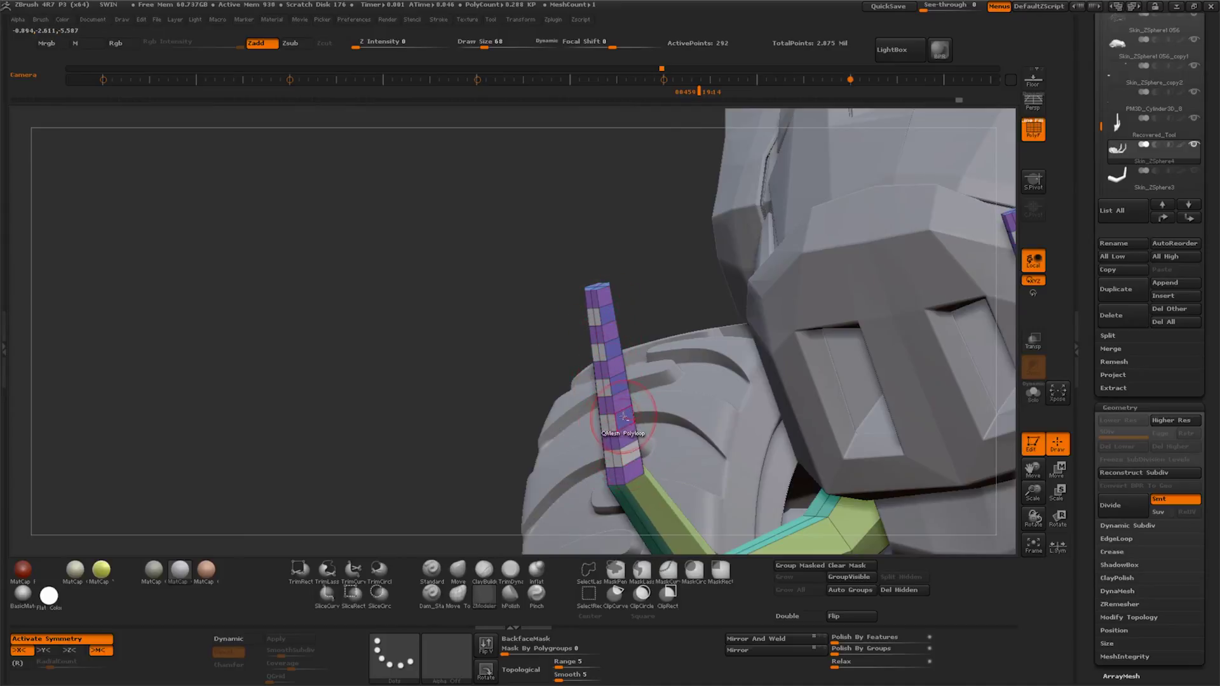
{"action": "left_click_drag", "start_coordinate": [608, 317], "coordinate": [599, 401]}
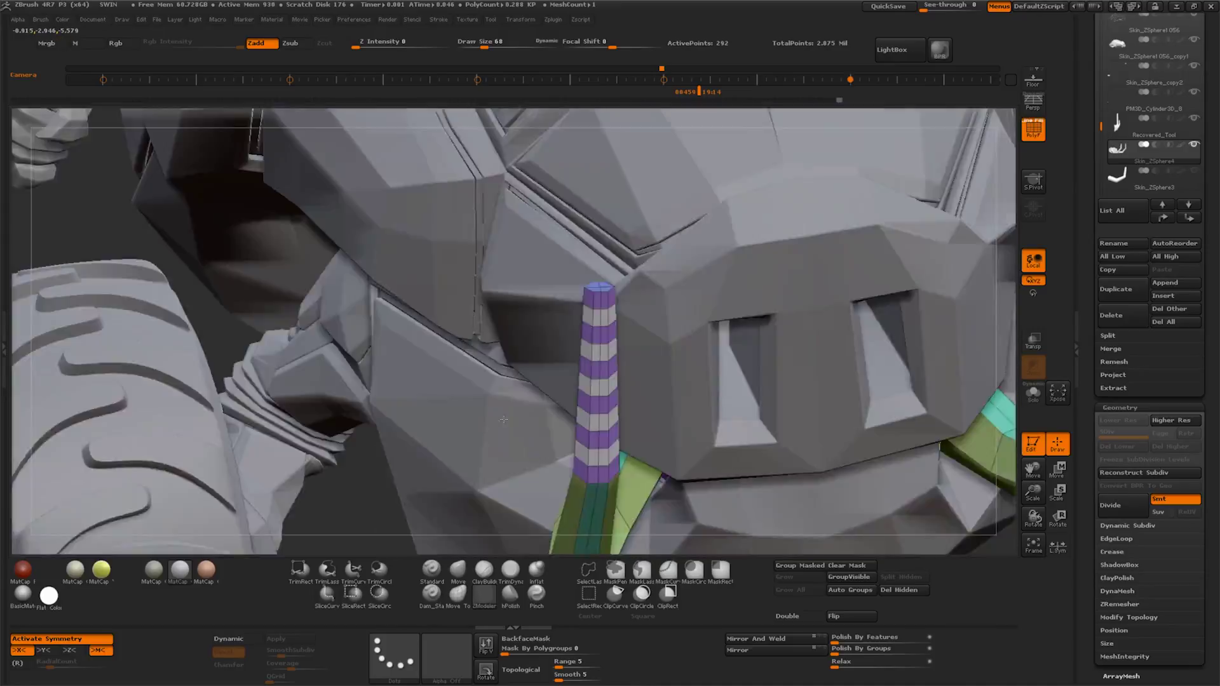
Polygroup alternate bands on the striped tube ends
{"action": "key", "text": "space"}
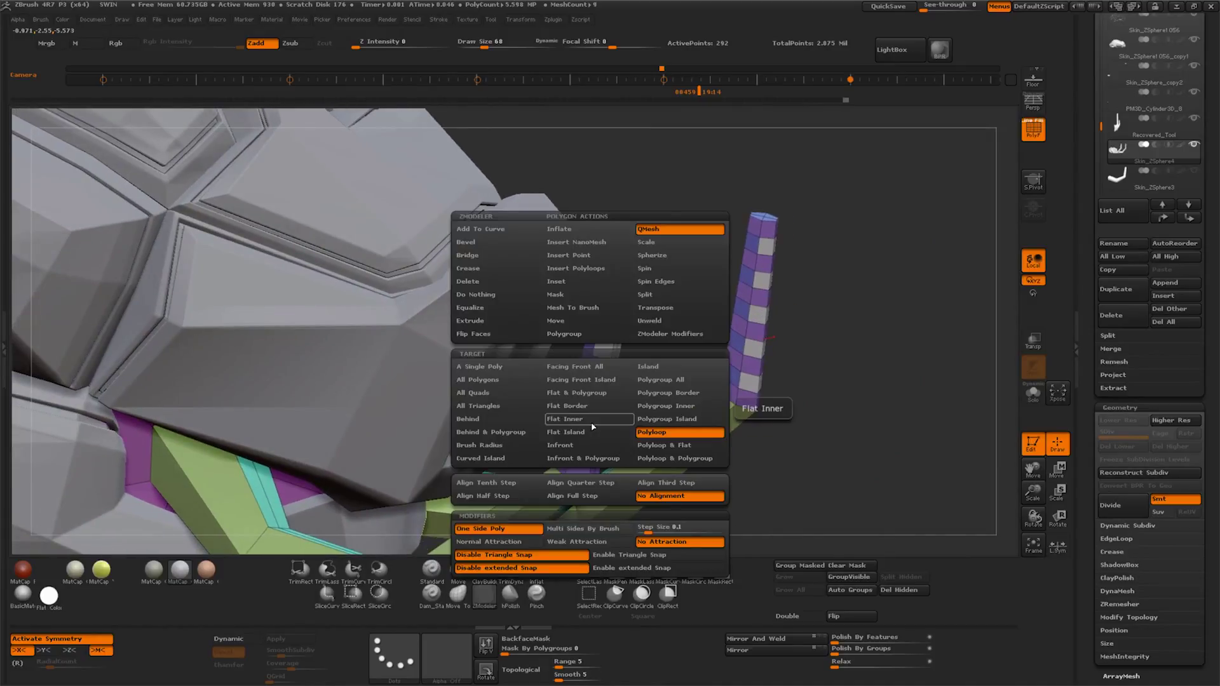
{"action": "left_click", "coordinate": [595, 334]}
{"action": "left_click", "coordinate": [644, 410]}
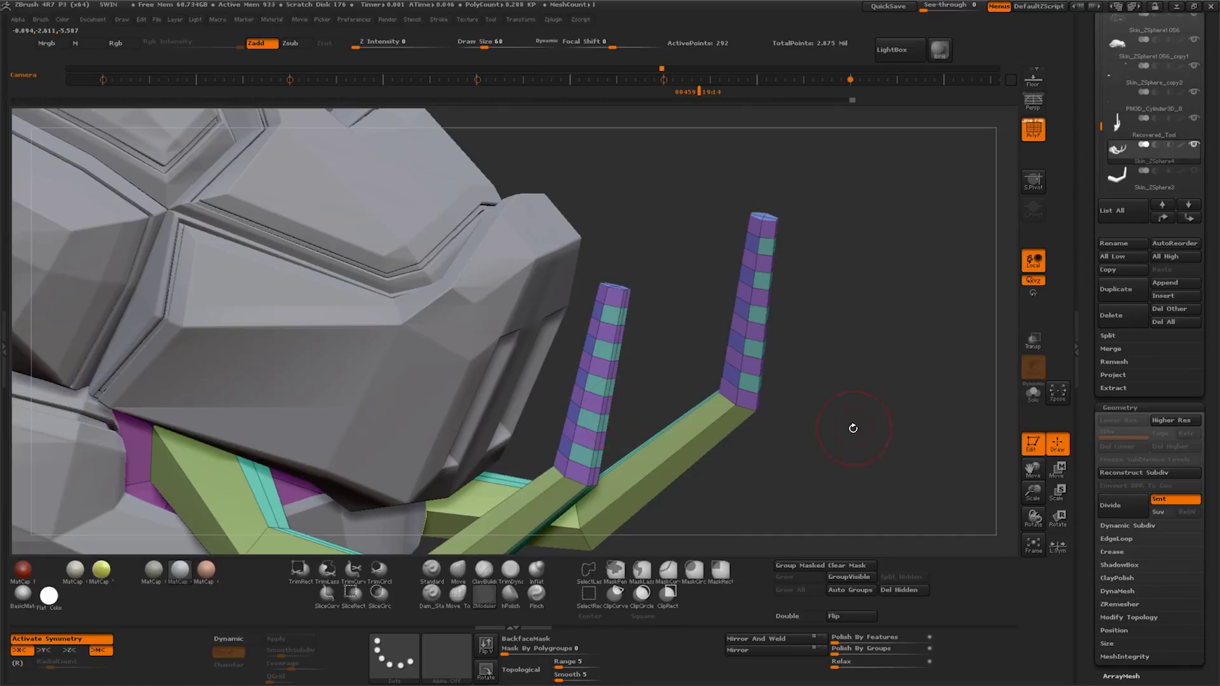
{"action": "left_click_drag", "start_coordinate": [853, 428], "coordinate": [579, 454]}
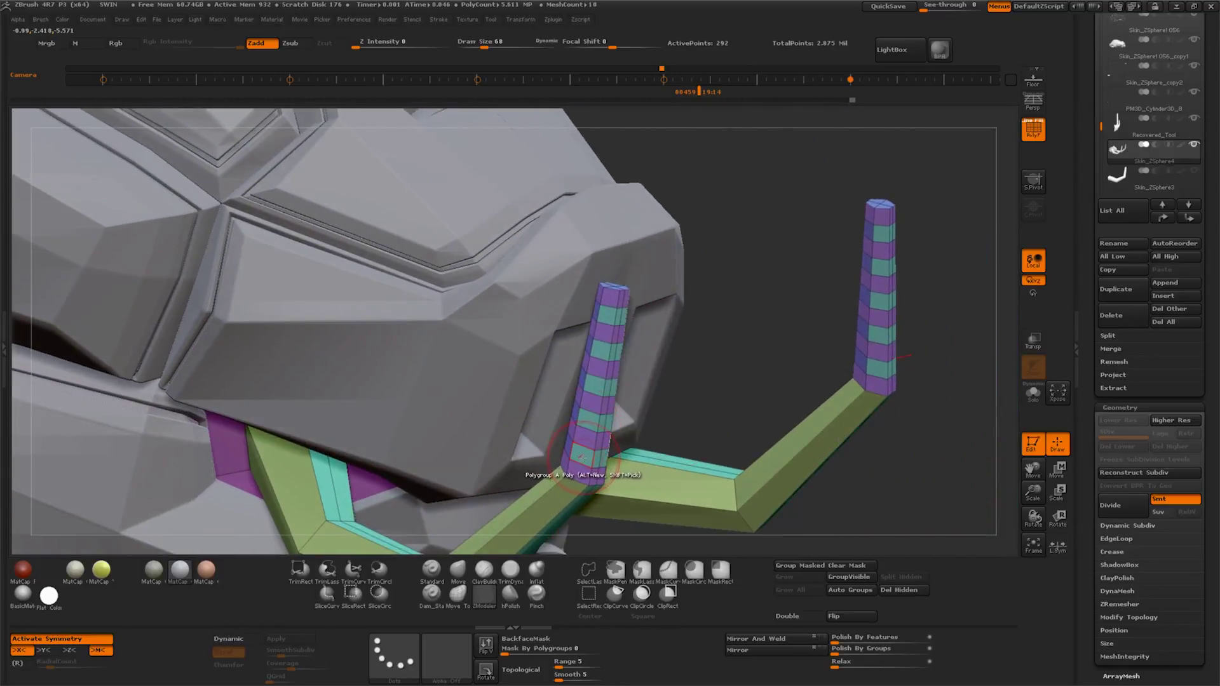
QMesh-extrude the striped bands by Polygroup All into raised square blocks
{"action": "key", "text": "space"}
{"action": "left_click", "coordinate": [672, 229]}
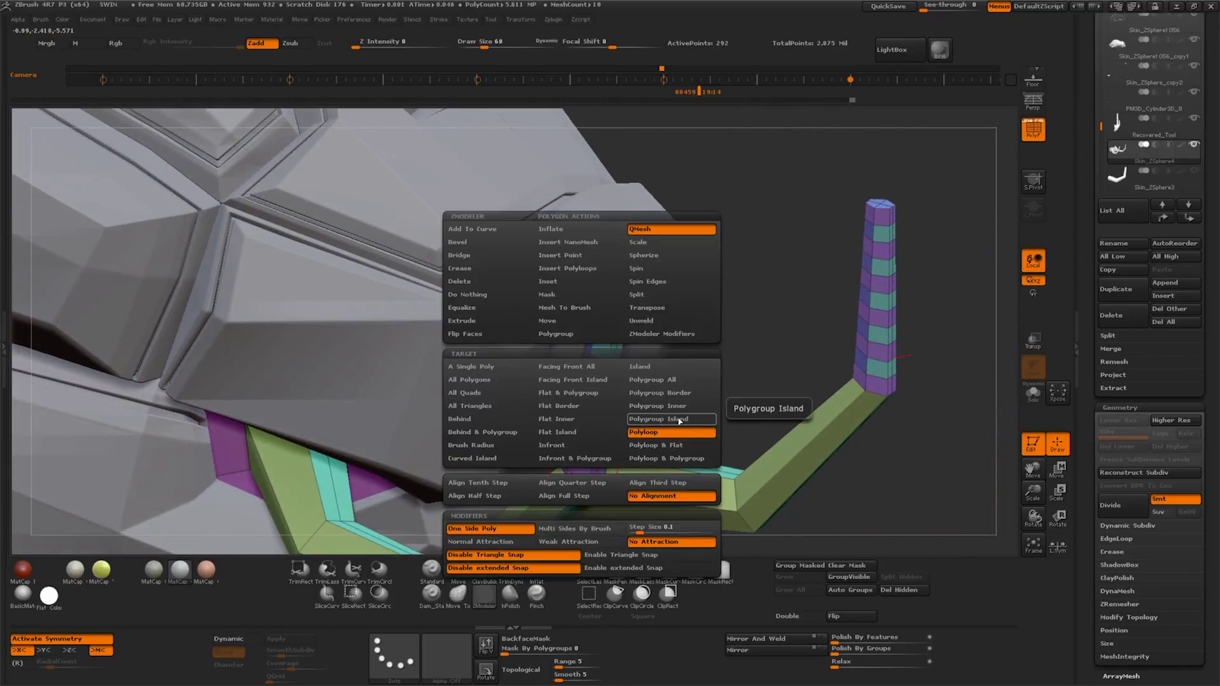
{"action": "left_click", "coordinate": [717, 393]}
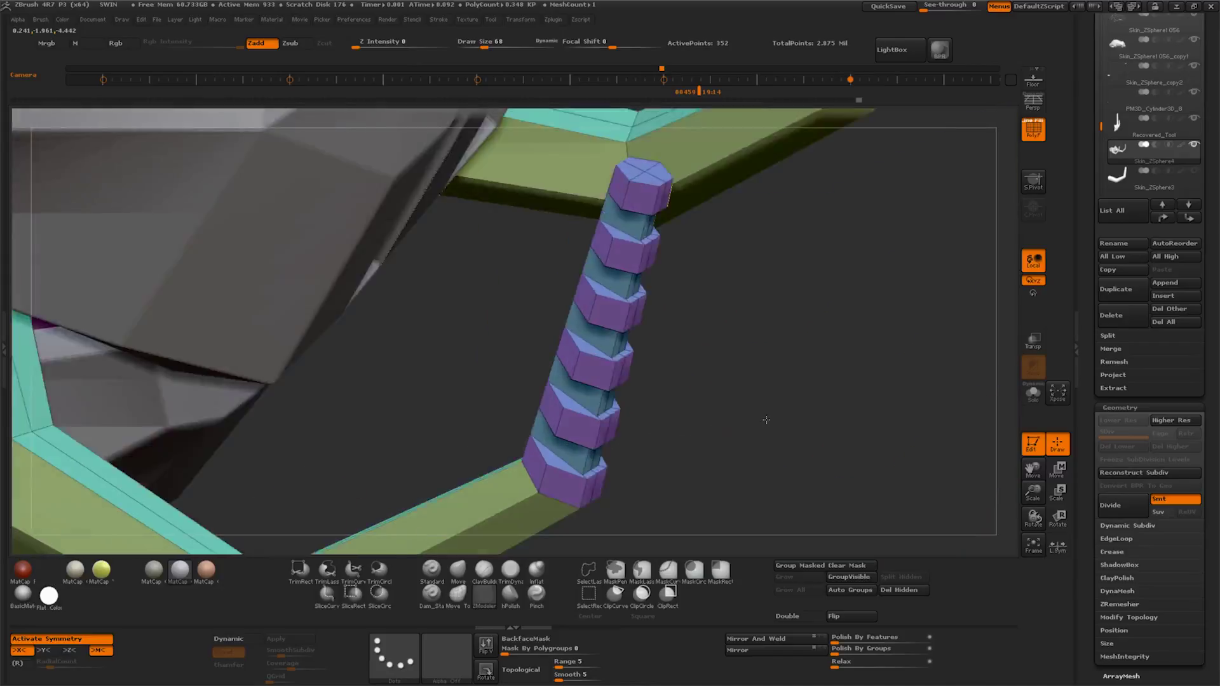
{"action": "left_click_drag", "start_coordinate": [628, 460], "coordinate": [776, 412]}
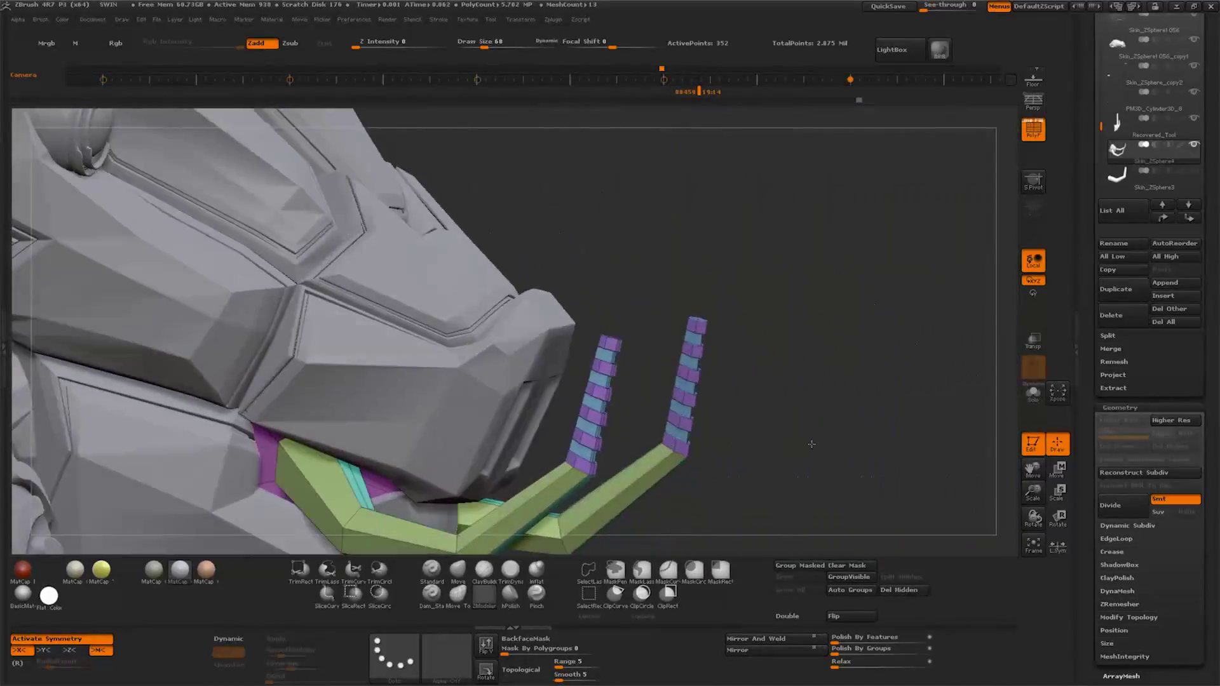
{"action": "left_click_drag", "start_coordinate": [812, 445], "coordinate": [602, 443]}
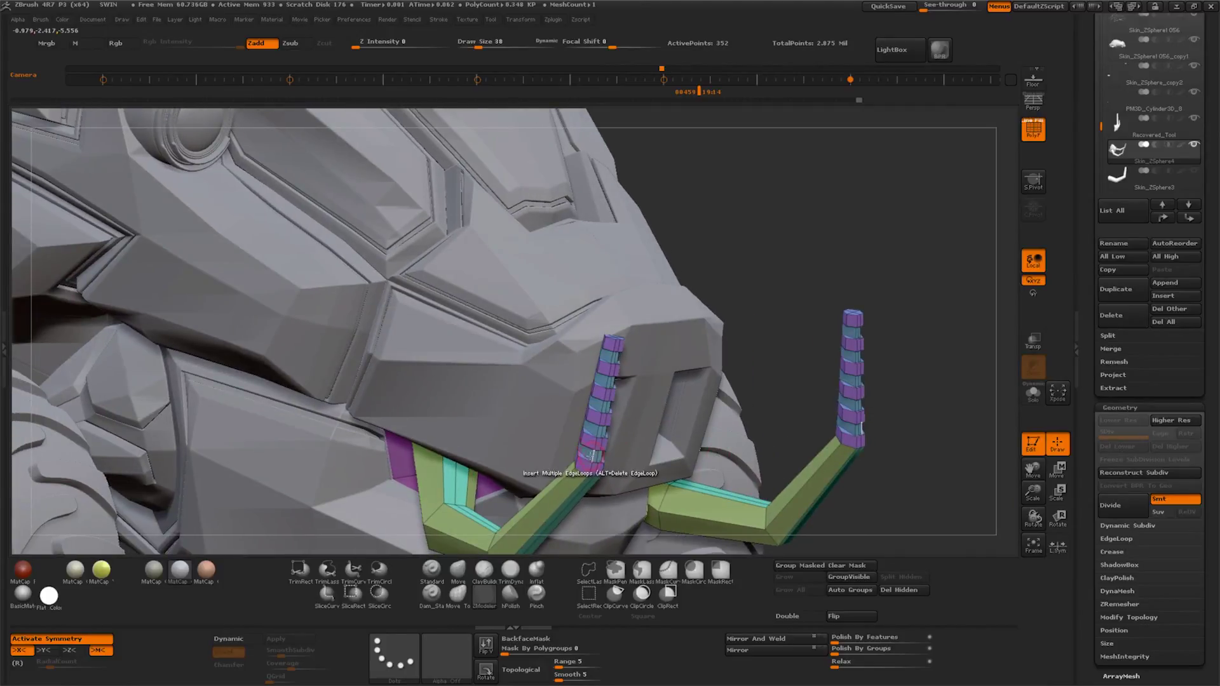
{"action": "right_click", "coordinate": [588, 453]}
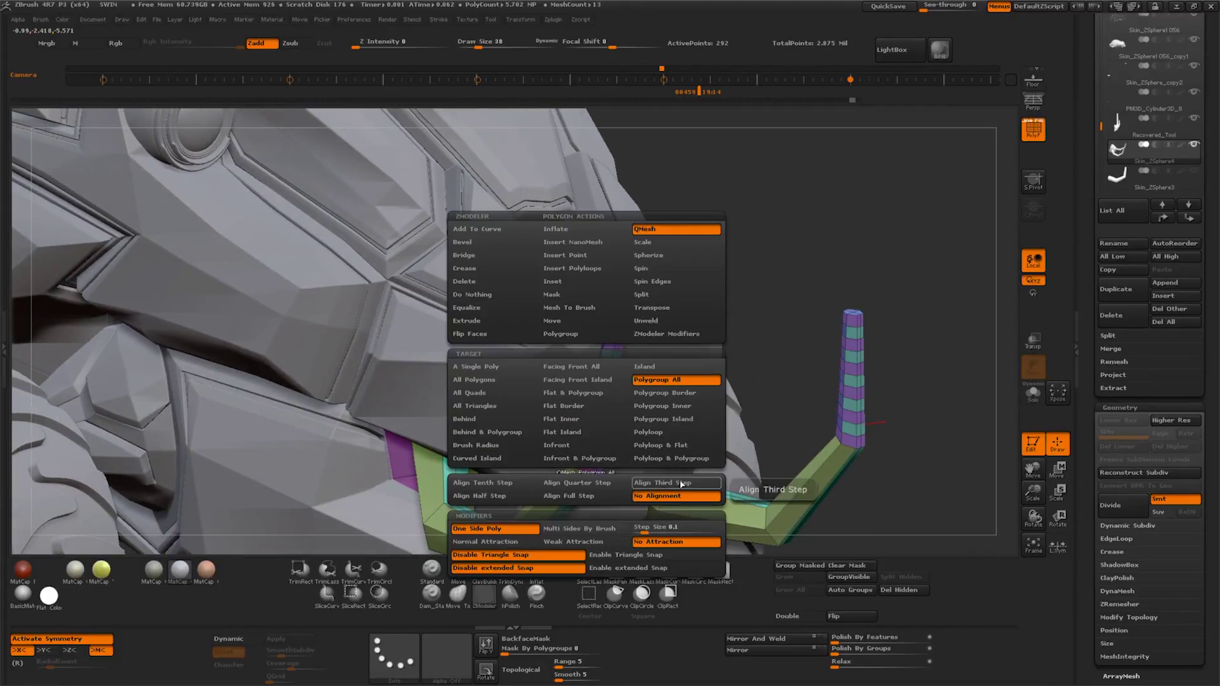
{"action": "left_click", "coordinate": [613, 526]}
{"action": "left_click_drag", "start_coordinate": [699, 483], "coordinate": [759, 404]}
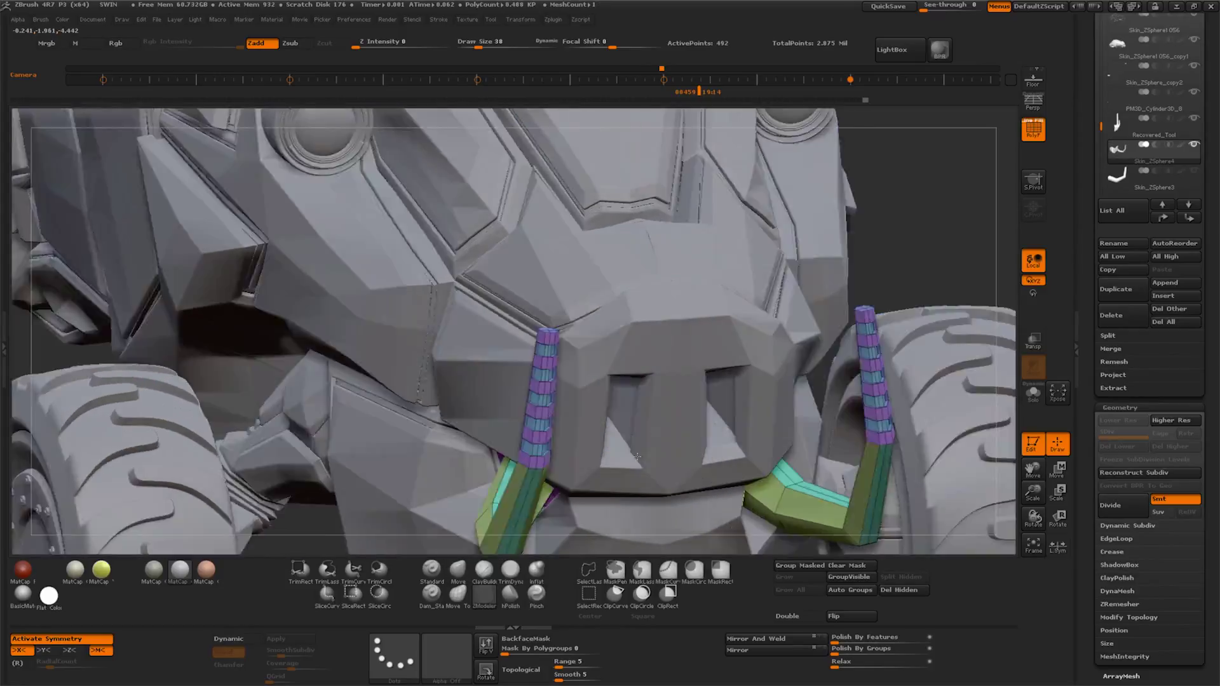
{"action": "left_click_drag", "start_coordinate": [1034, 516], "coordinate": [954, 445]}
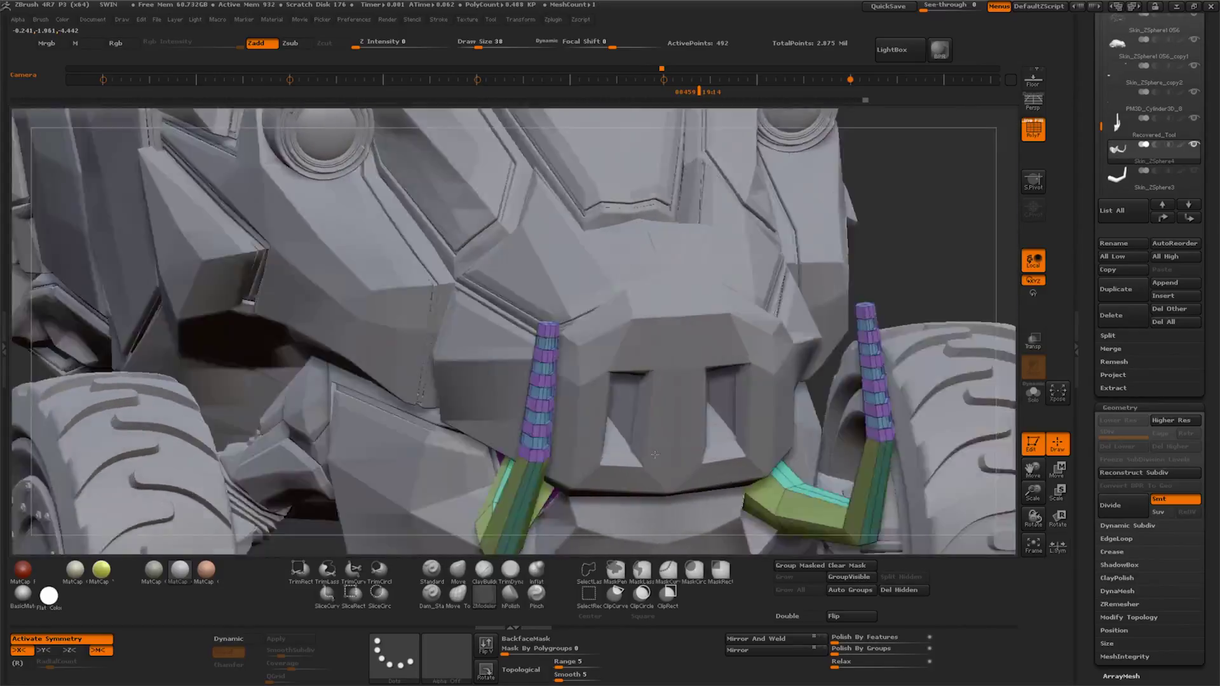
{"action": "mouse_move", "coordinate": [1034, 493]}
{"action": "left_mouse_down"}
{"action": "mouse_move", "coordinate": [1030, 534]}
{"action": "mouse_move", "coordinate": [939, 485]}
{"action": "mouse_move", "coordinate": [662, 423]}
{"action": "mouse_move", "coordinate": [780, 457]}
{"action": "mouse_move", "coordinate": [810, 509]}
{"action": "left_mouse_up"}
Hide all but the blocks, Shrink visibility, then GroupVisible into one polygroup
{"action": "left_click", "coordinate": [662, 423], "text": "ctrl+shift"}
{"action": "scroll", "coordinate": [1100, 559], "scroll_direction": "down", "scroll_amount": 5}
{"action": "scroll", "coordinate": [1099, 558], "scroll_direction": "down", "scroll_amount": 5}
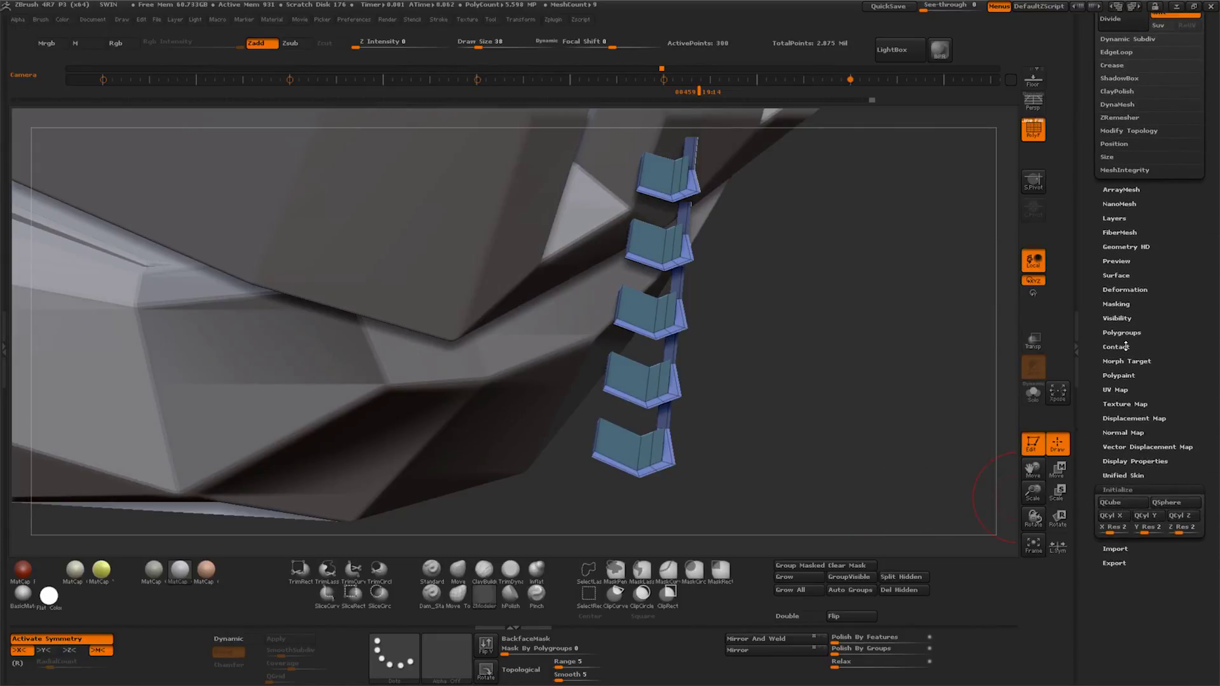
{"action": "left_click", "coordinate": [1117, 318]}
{"action": "left_click", "coordinate": [1167, 347]}
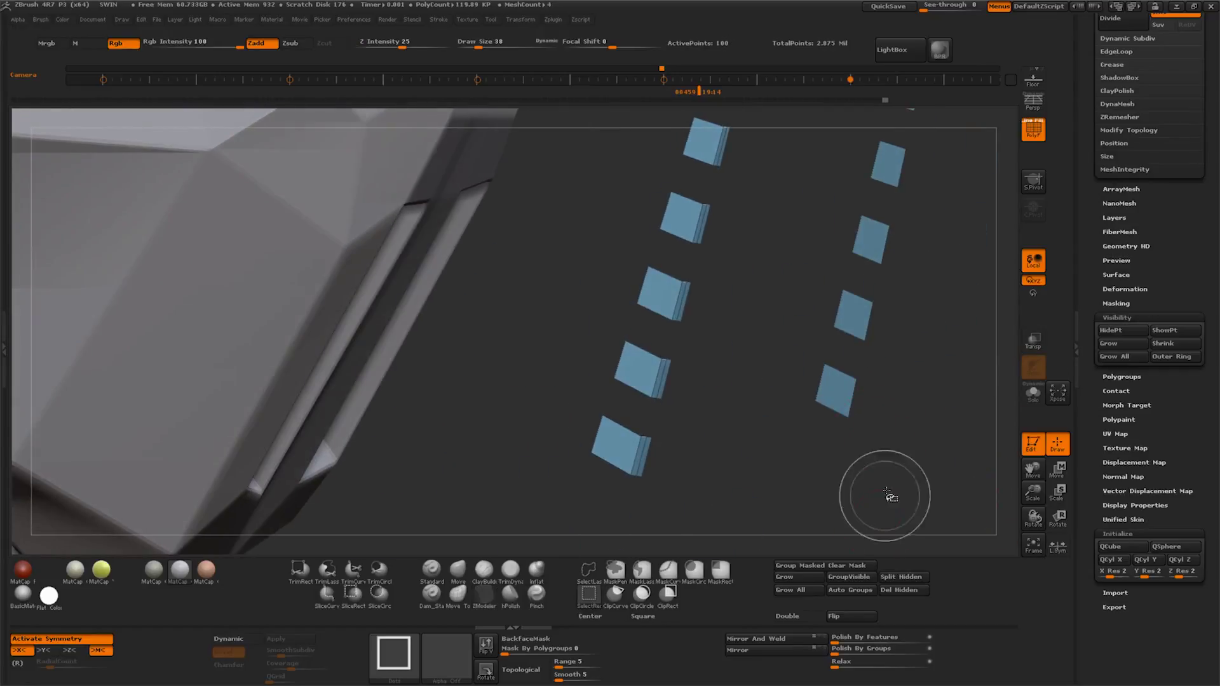
{"action": "left_click", "coordinate": [860, 580]}
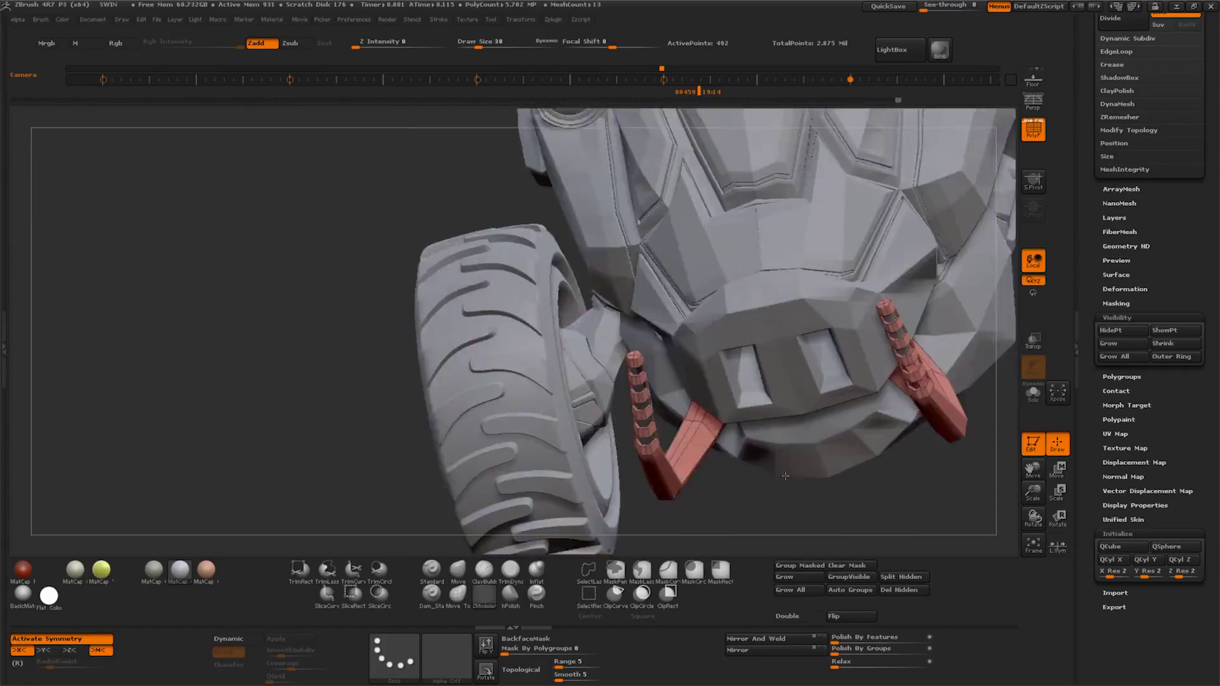
{"action": "mouse_move", "coordinate": [785, 476]}
{"action": "left_mouse_down"}
{"action": "mouse_move", "coordinate": [823, 458]}
{"action": "mouse_move", "coordinate": [1040, 495]}
{"action": "mouse_move", "coordinate": [826, 463]}
{"action": "mouse_move", "coordinate": [763, 474]}
{"action": "mouse_move", "coordinate": [829, 471]}
{"action": "left_mouse_up"}
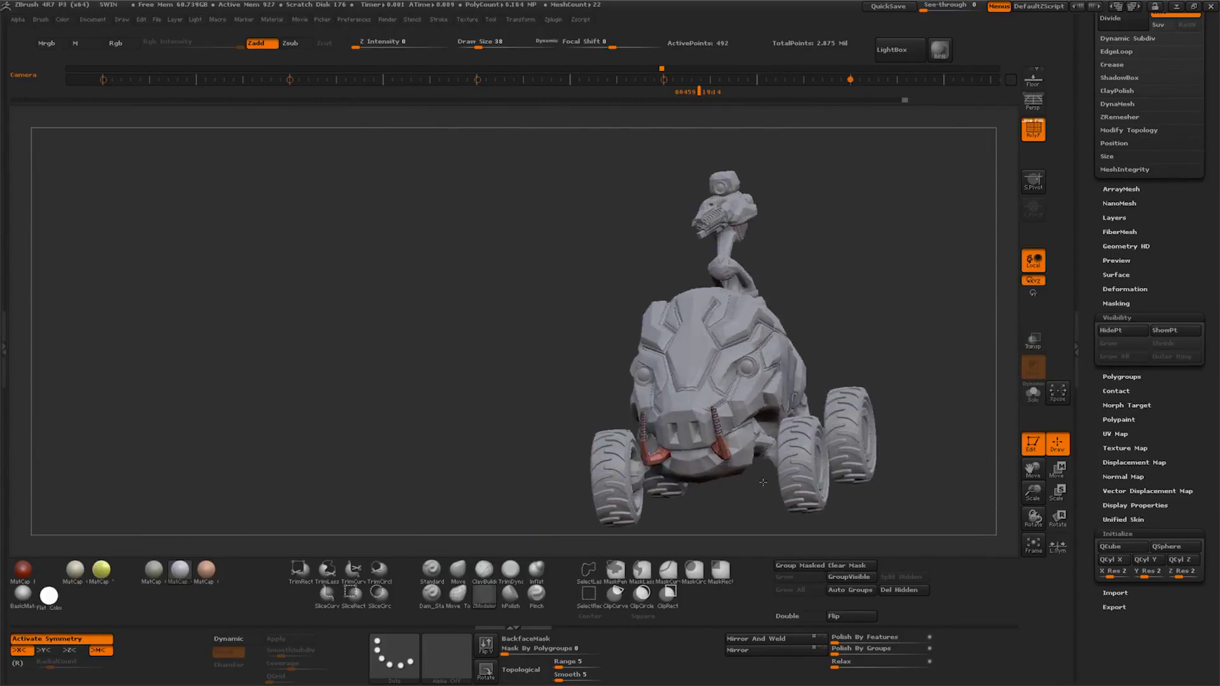
{"action": "mouse_move", "coordinate": [1034, 495]}
{"action": "left_mouse_down"}
{"action": "mouse_move", "coordinate": [875, 439]}
{"action": "mouse_move", "coordinate": [827, 445]}
{"action": "left_mouse_up"}
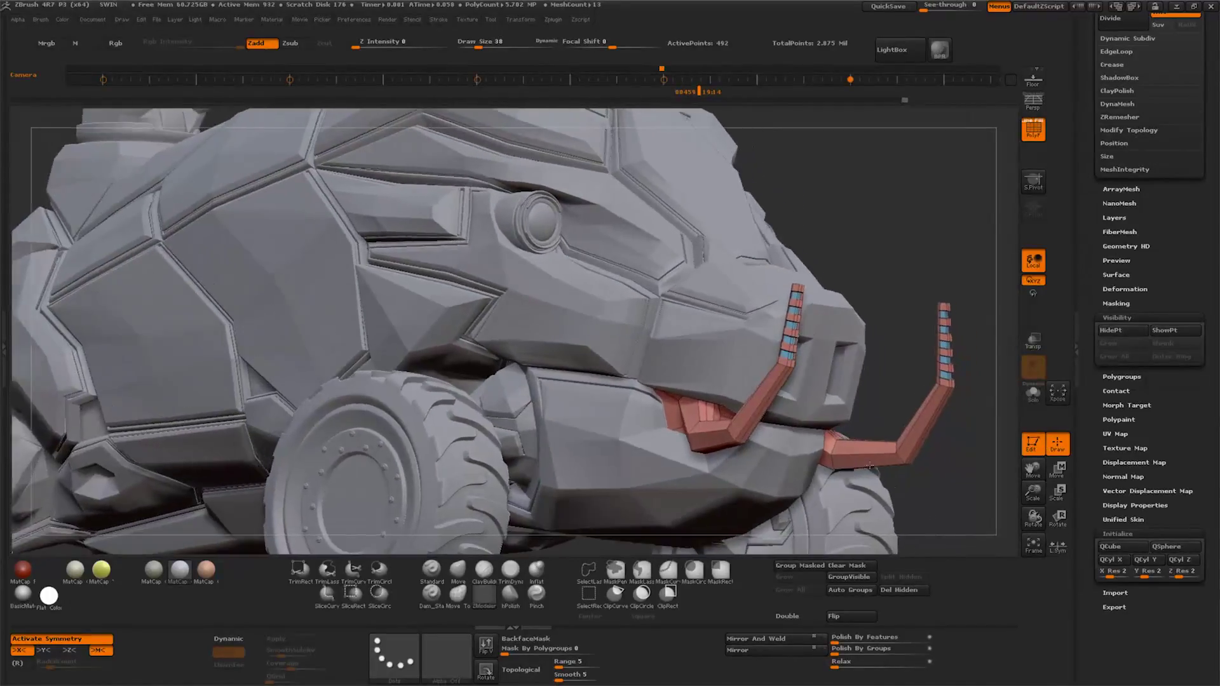
{"action": "left_click_drag", "start_coordinate": [1034, 502], "coordinate": [1034, 493]}
{"action": "key", "text": "f"}
{"action": "mouse_move", "coordinate": [953, 461]}
{"action": "left_mouse_down"}
{"action": "mouse_move", "coordinate": [790, 456]}
{"action": "mouse_move", "coordinate": [866, 452]}
{"action": "left_mouse_up"}
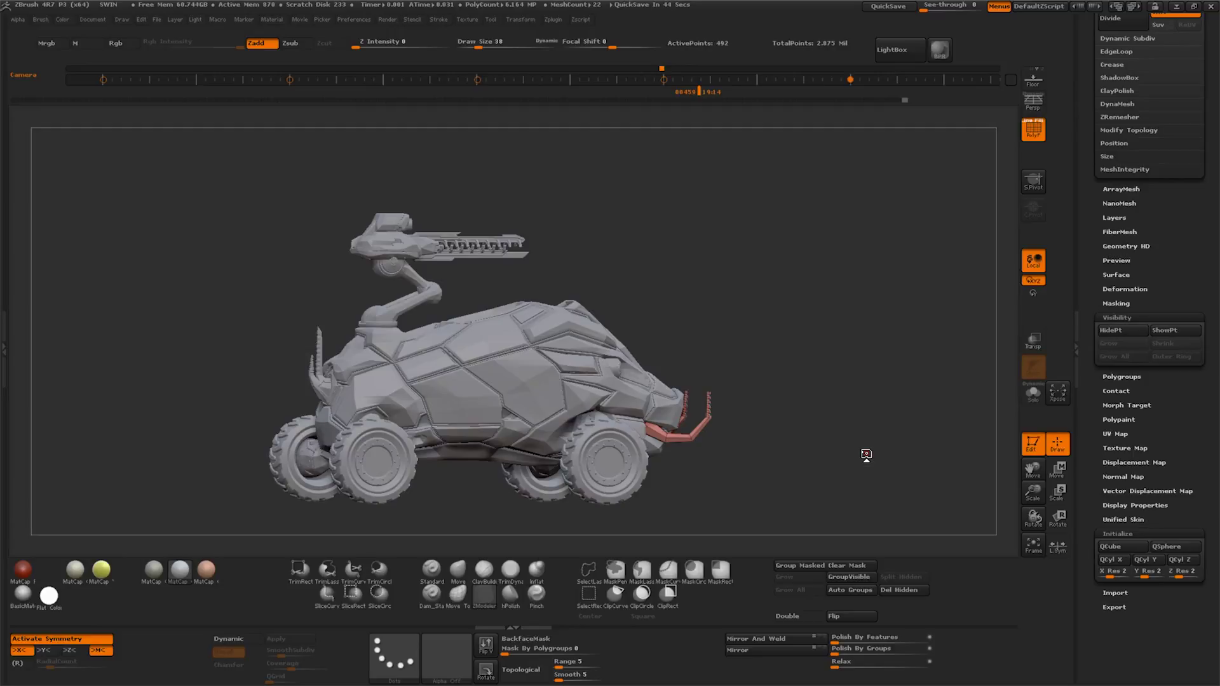
{"action": "mouse_move", "coordinate": [737, 461]}
{"action": "left_mouse_down"}
{"action": "mouse_move", "coordinate": [794, 486]}
{"action": "mouse_move", "coordinate": [804, 478]}
{"action": "mouse_move", "coordinate": [857, 533]}
{"action": "mouse_move", "coordinate": [890, 521]}
{"action": "left_mouse_up"}
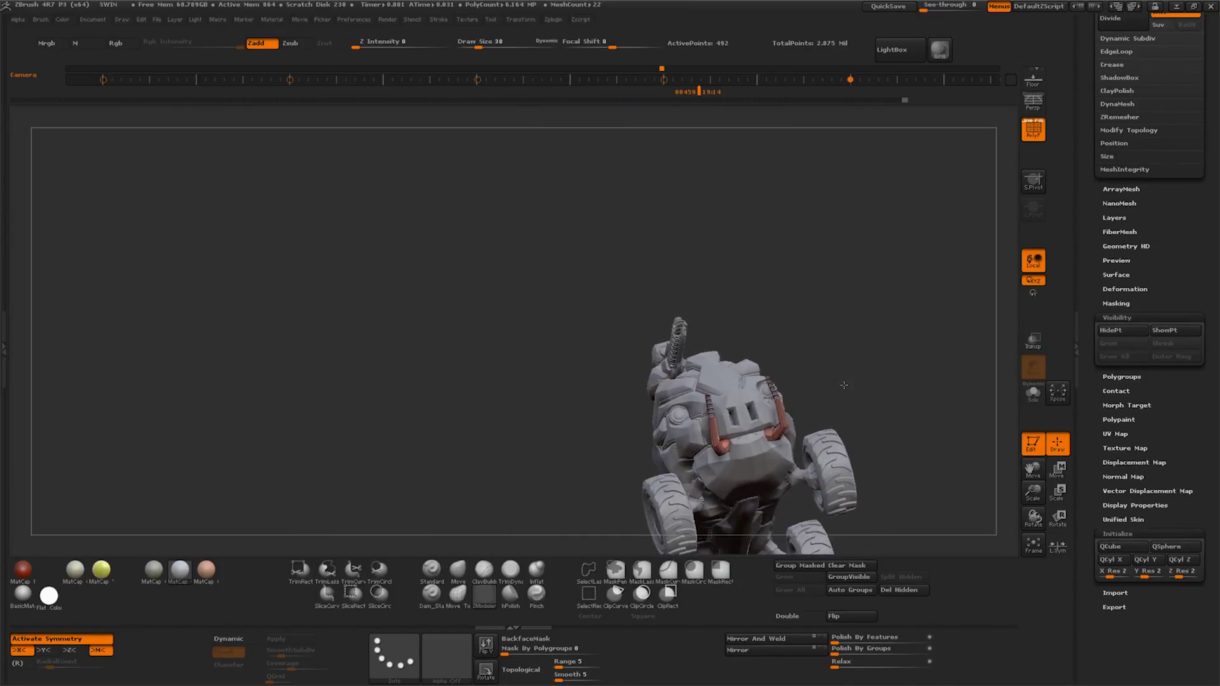
{"action": "left_click_drag", "start_coordinate": [1031, 491], "coordinate": [872, 444]}
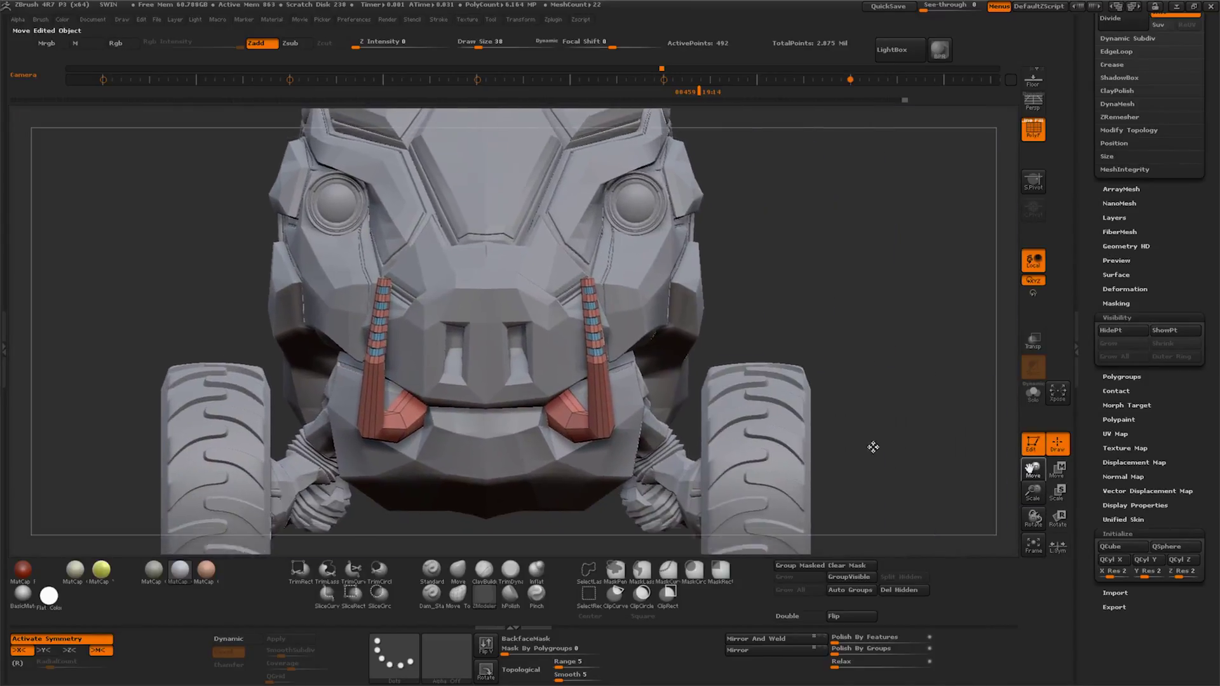
Solo the red tusks, mask their bases and try rotating the tips, then undo
{"action": "left_click", "coordinate": [1033, 392]}
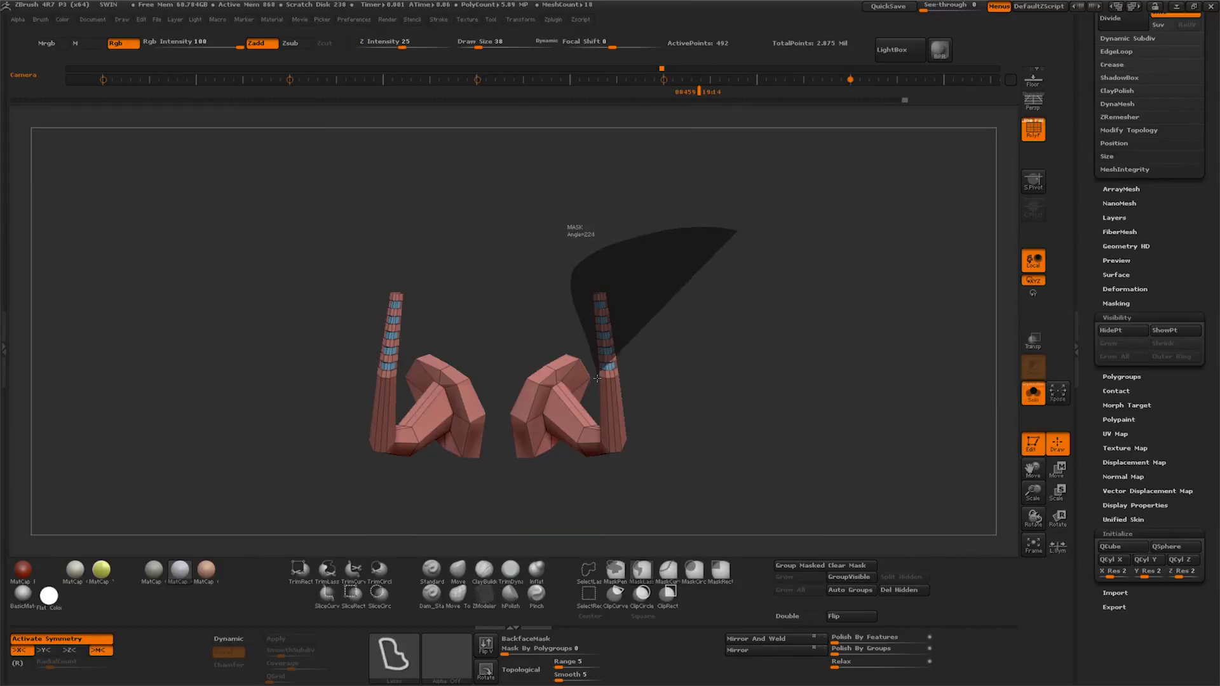
{"action": "left_click_drag", "start_coordinate": [577, 312], "coordinate": [617, 381]}
{"action": "key", "text": "r"}
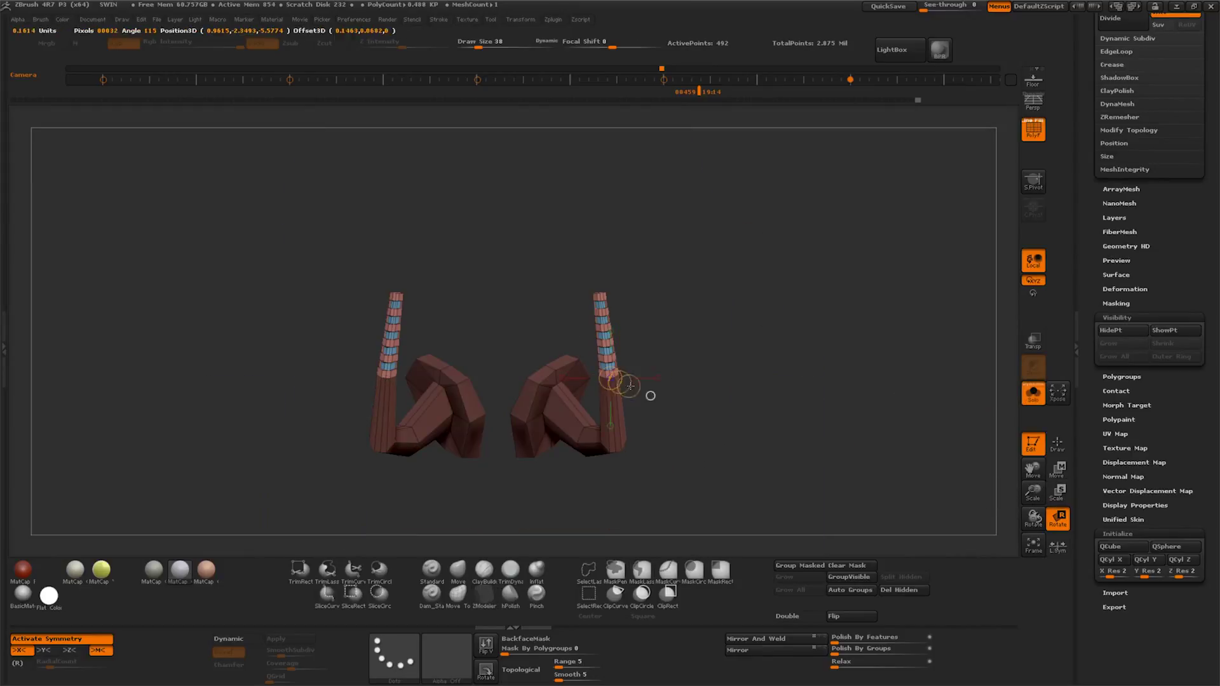
{"action": "mouse_move", "coordinate": [708, 378]}
{"action": "left_mouse_down"}
{"action": "mouse_move", "coordinate": [703, 362]}
{"action": "mouse_move", "coordinate": [703, 388]}
{"action": "left_mouse_up"}
{"action": "key", "text": "ctrl+z"}
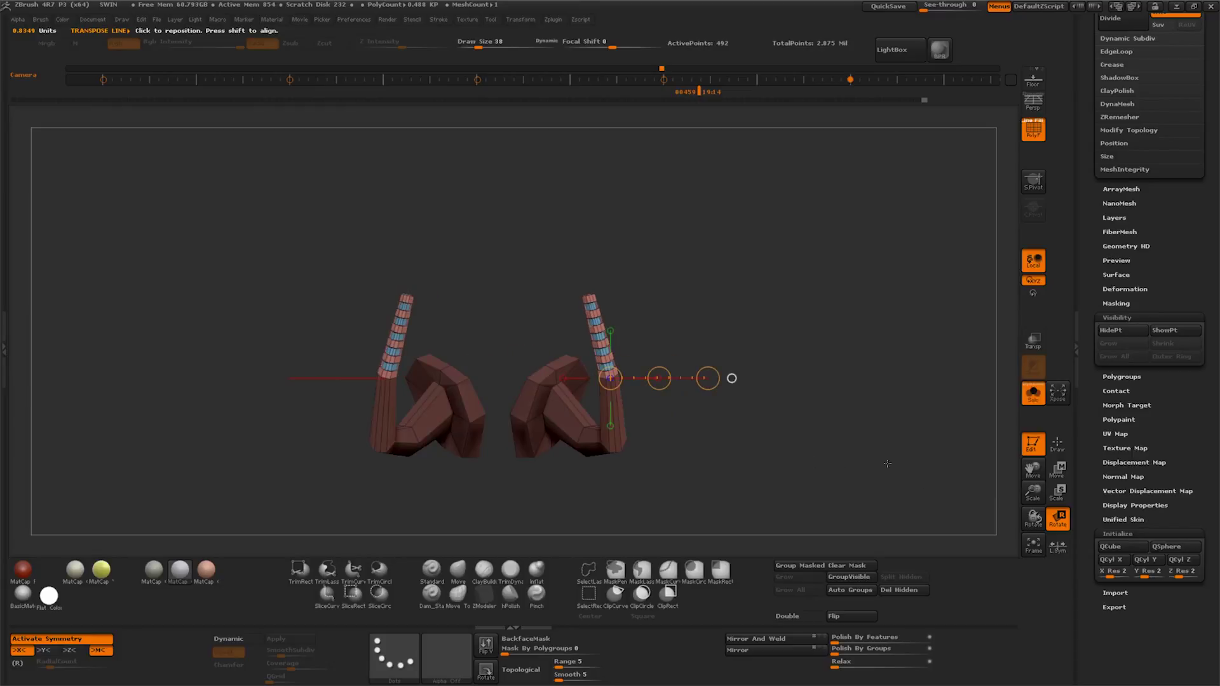
Turn Solo off and move the tusks' upper sections left and down
{"action": "left_click", "coordinate": [1034, 392]}
{"action": "left_click_drag", "start_coordinate": [1033, 493], "coordinate": [1033, 502]}
{"action": "left_click_drag", "start_coordinate": [890, 382], "coordinate": [831, 456]}
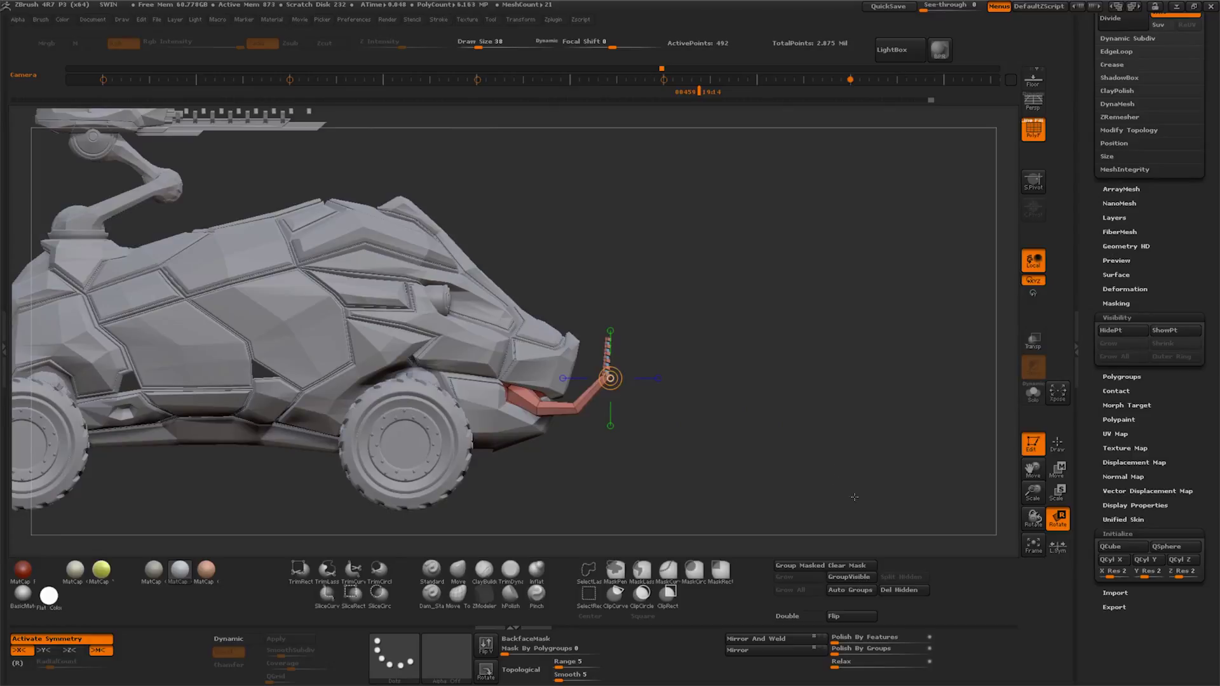
{"action": "left_click_drag", "start_coordinate": [1034, 499], "coordinate": [1034, 490]}
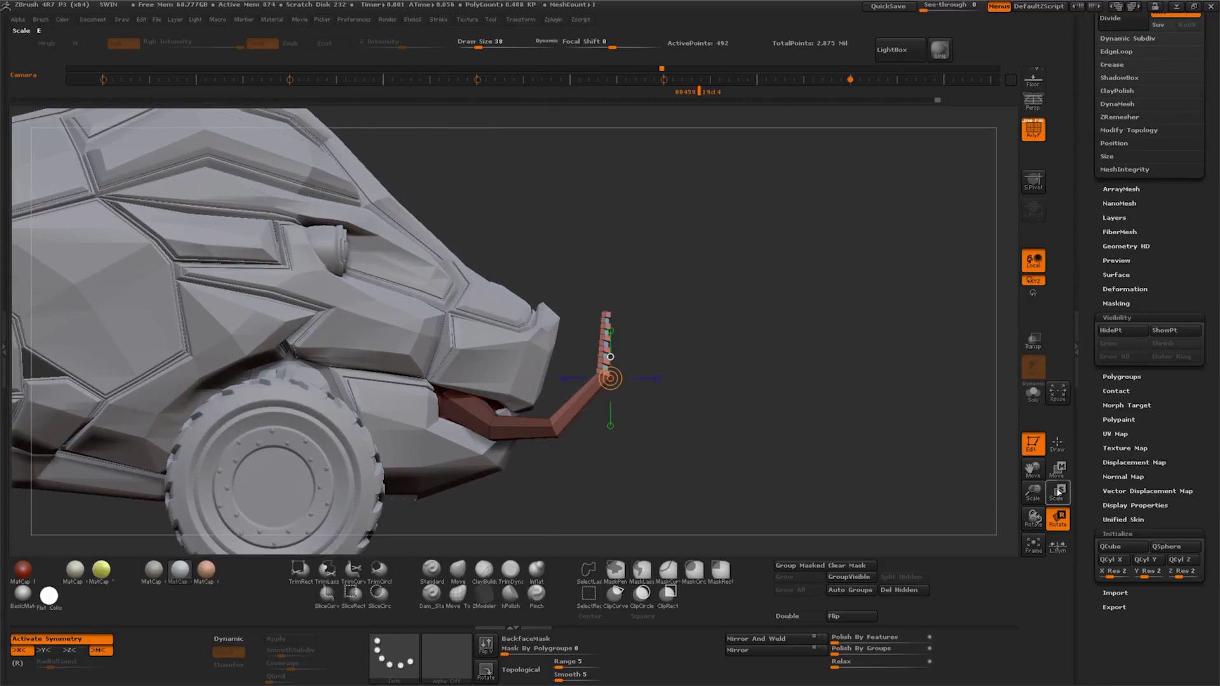
{"action": "key", "text": "w"}
{"action": "mouse_move", "coordinate": [651, 376]}
{"action": "left_mouse_down"}
{"action": "mouse_move", "coordinate": [641, 386]}
{"action": "mouse_move", "coordinate": [724, 463]}
{"action": "left_mouse_up"}
Review the front of the vehicle from a higher three-quarter view and enable Dynamic subdivision
{"action": "left_click_drag", "start_coordinate": [1029, 496], "coordinate": [1029, 527]}
{"action": "left_click_drag", "start_coordinate": [763, 458], "coordinate": [843, 457]}
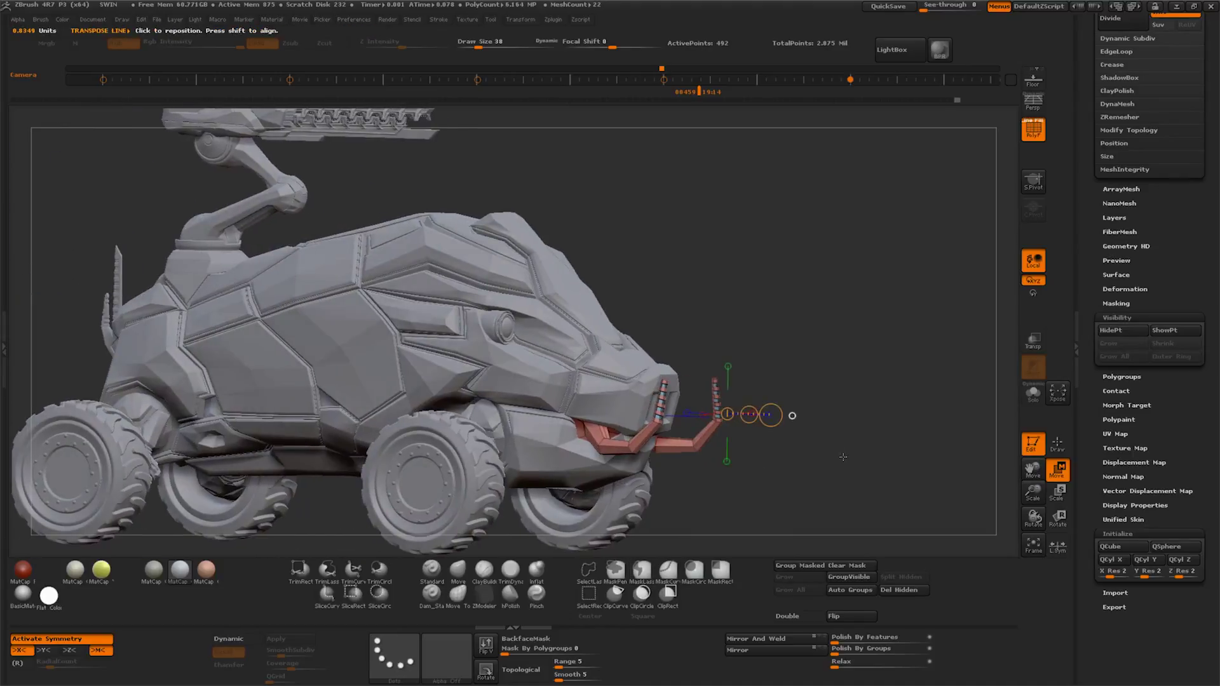
{"action": "mouse_move", "coordinate": [1034, 493]}
{"action": "left_mouse_down"}
{"action": "mouse_move", "coordinate": [1034, 509]}
{"action": "mouse_move", "coordinate": [1034, 476]}
{"action": "left_mouse_up"}
{"action": "mouse_move", "coordinate": [890, 444]}
{"action": "left_mouse_down"}
{"action": "mouse_move", "coordinate": [954, 438]}
{"action": "mouse_move", "coordinate": [1036, 168]}
{"action": "left_mouse_up"}
{"action": "left_click_drag", "start_coordinate": [1040, 490], "coordinate": [1040, 467]}
{"action": "left_click", "coordinate": [248, 640]}
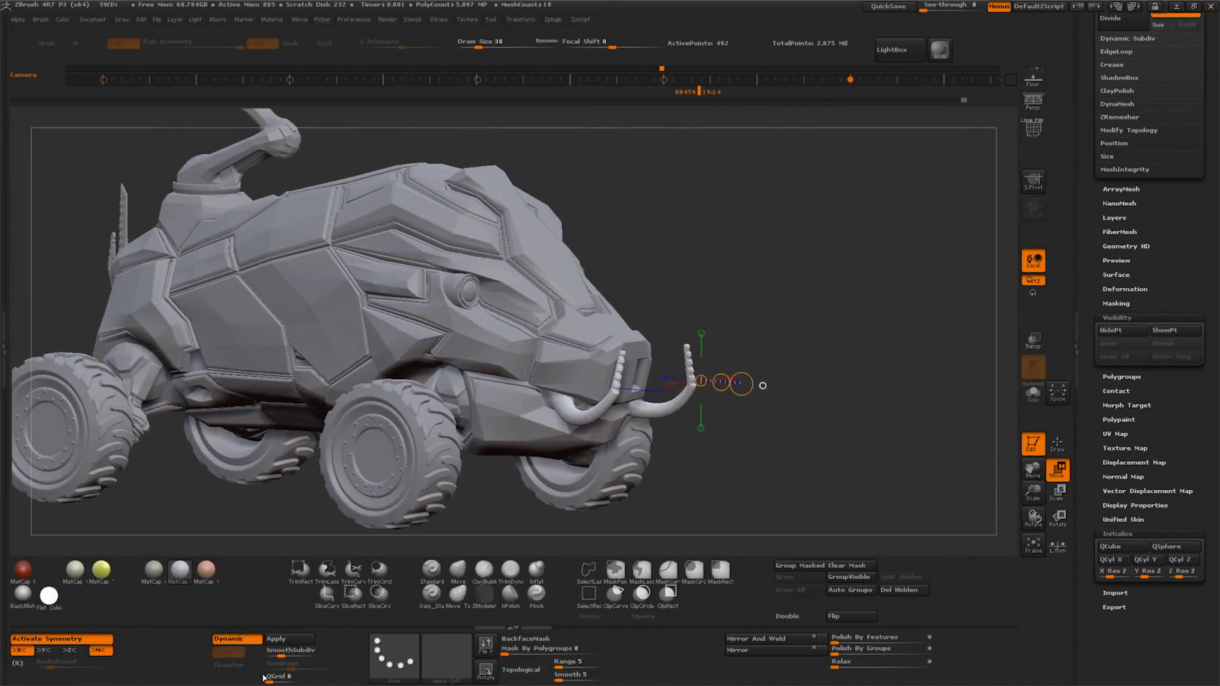
Raise QGrid to bevel the edges and select the rear spike subtool
{"action": "left_click_drag", "start_coordinate": [272, 679], "coordinate": [278, 682]}
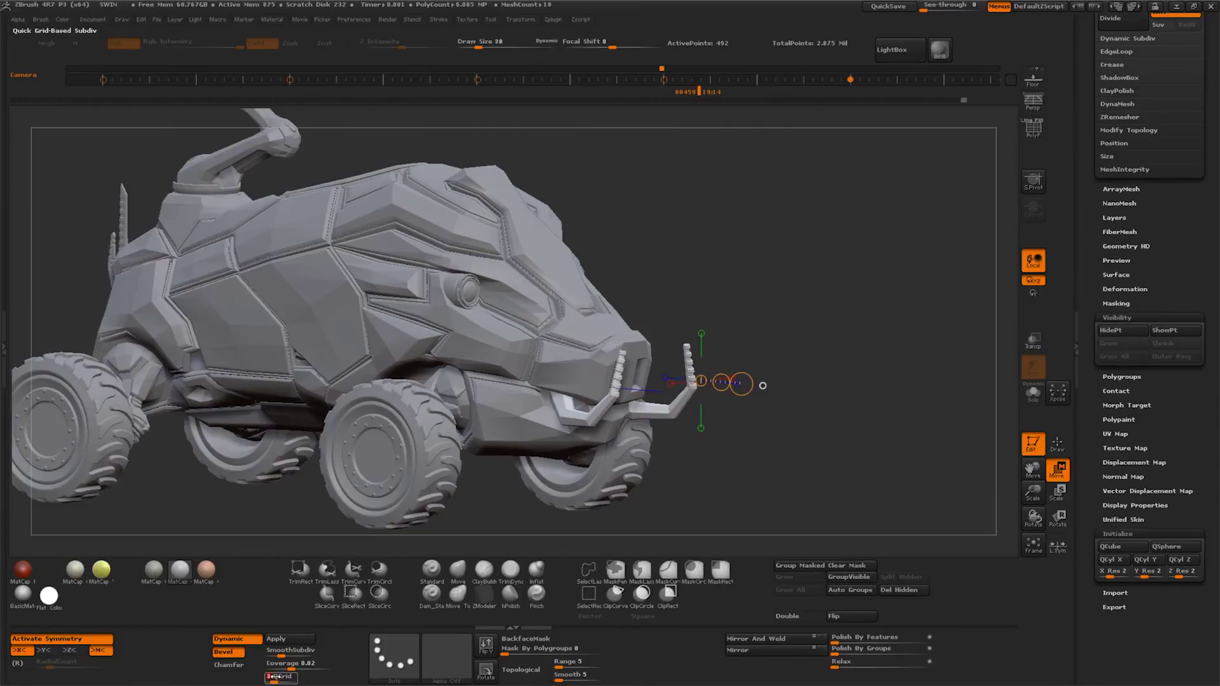
{"action": "left_click_drag", "start_coordinate": [826, 286], "coordinate": [734, 290]}
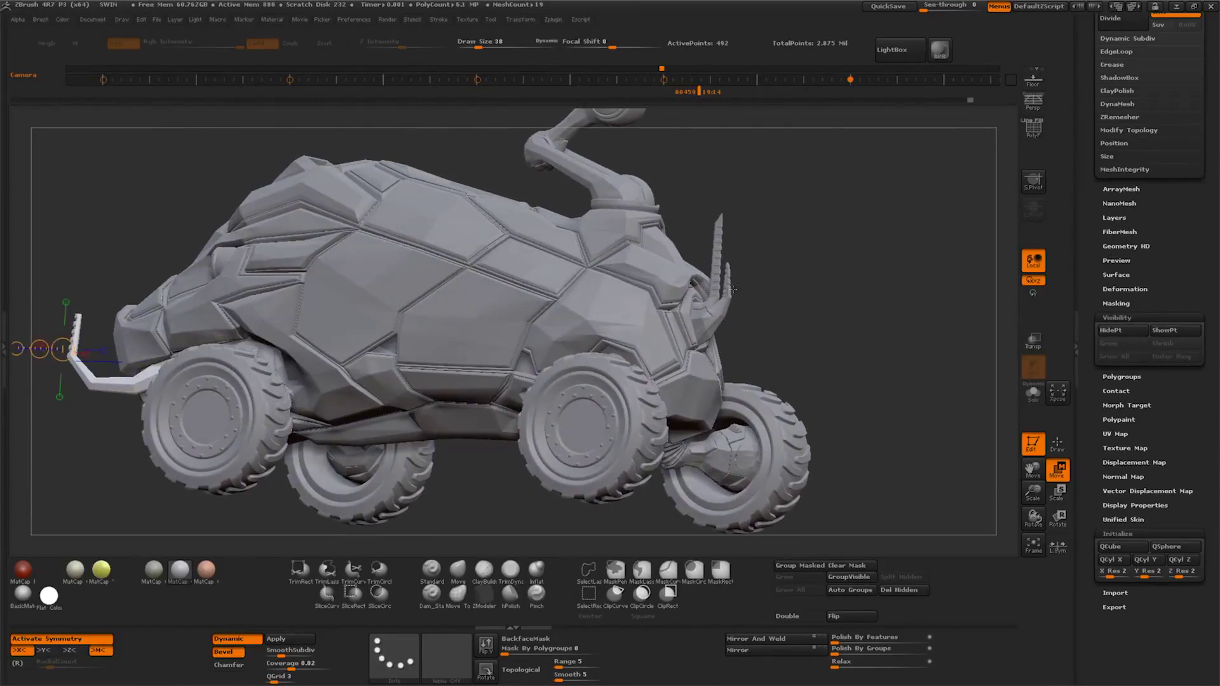
{"action": "left_click", "coordinate": [730, 298], "text": "alt"}
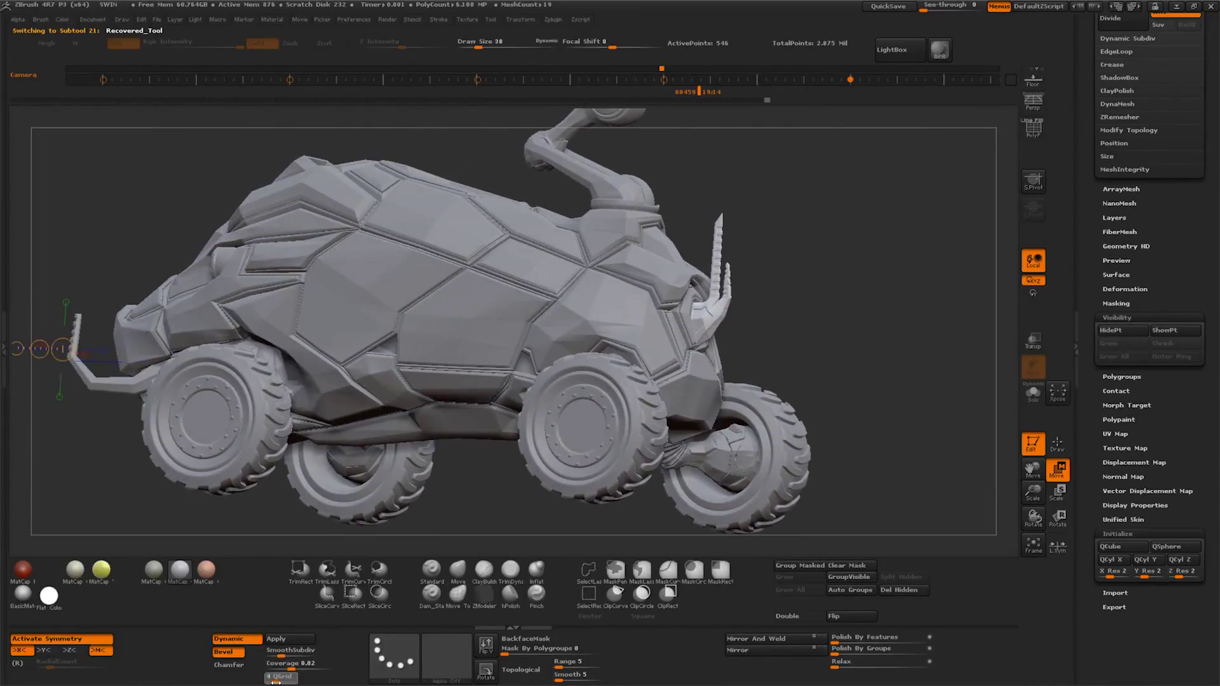
{"action": "left_click_drag", "start_coordinate": [827, 439], "coordinate": [722, 436]}
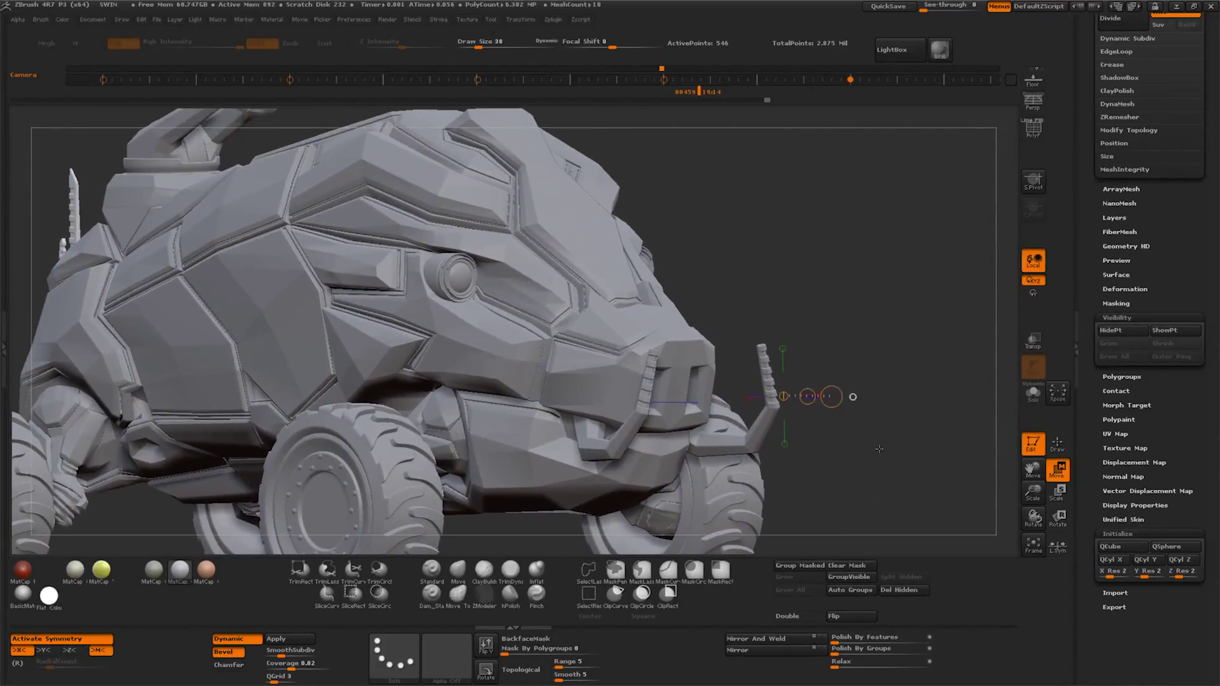
Briefly solo the rear spike, then select the rear spiky antenna subtool
{"action": "left_click", "coordinate": [1032, 403]}
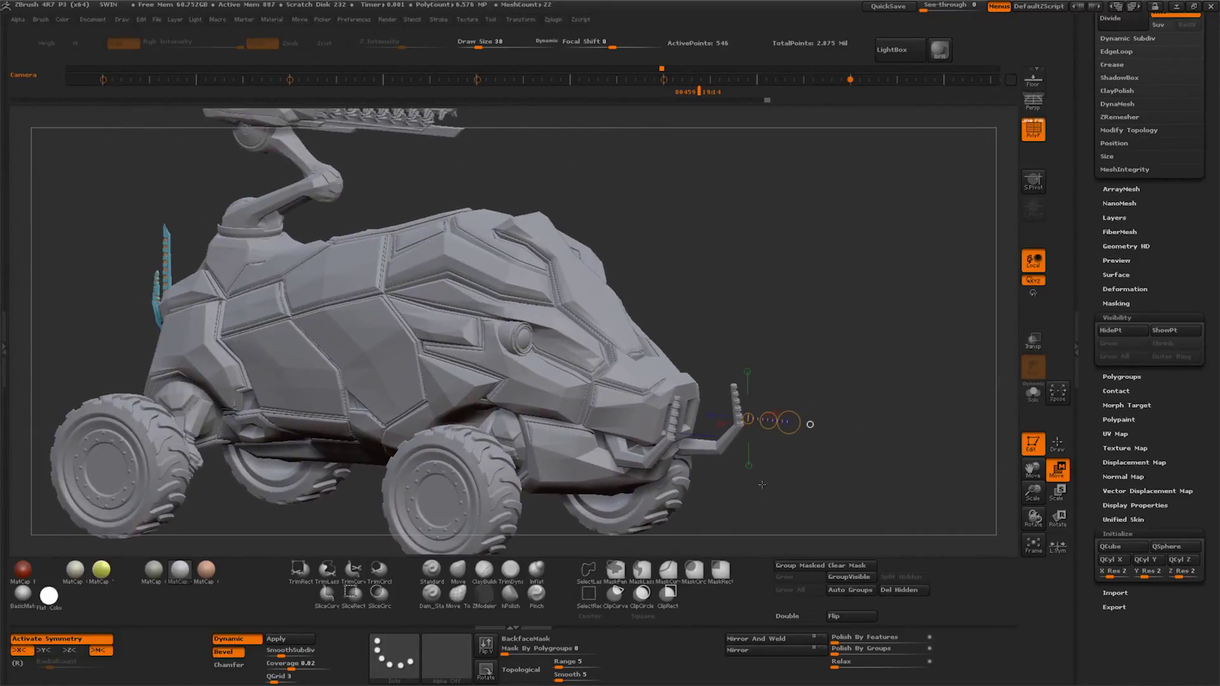
{"action": "left_click_drag", "start_coordinate": [184, 358], "coordinate": [658, 462]}
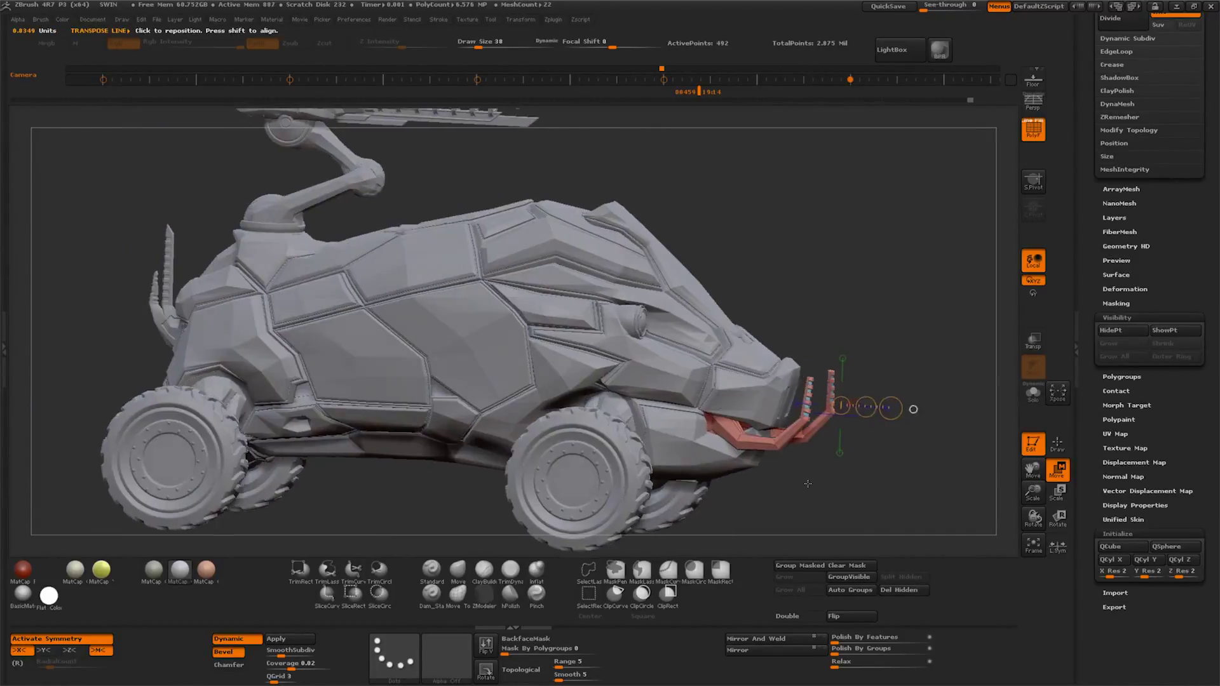
{"action": "left_click", "coordinate": [180, 331], "text": "alt"}
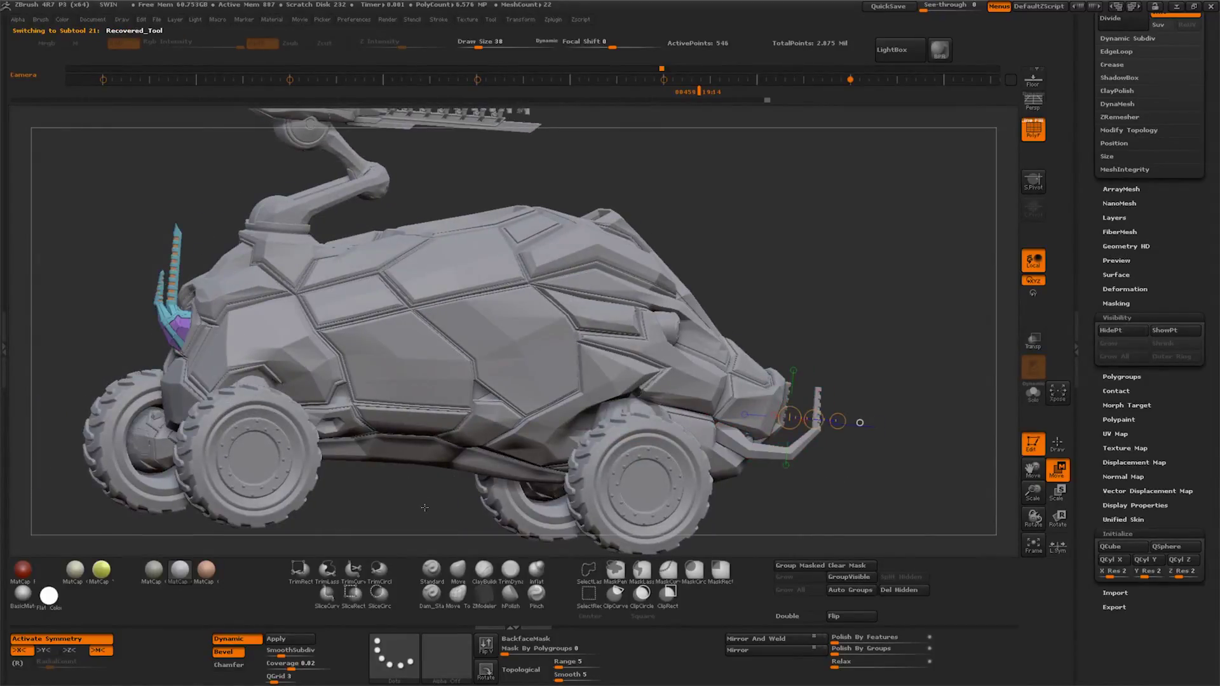
{"action": "left_click_drag", "start_coordinate": [1101, 357], "coordinate": [1084, 428]}
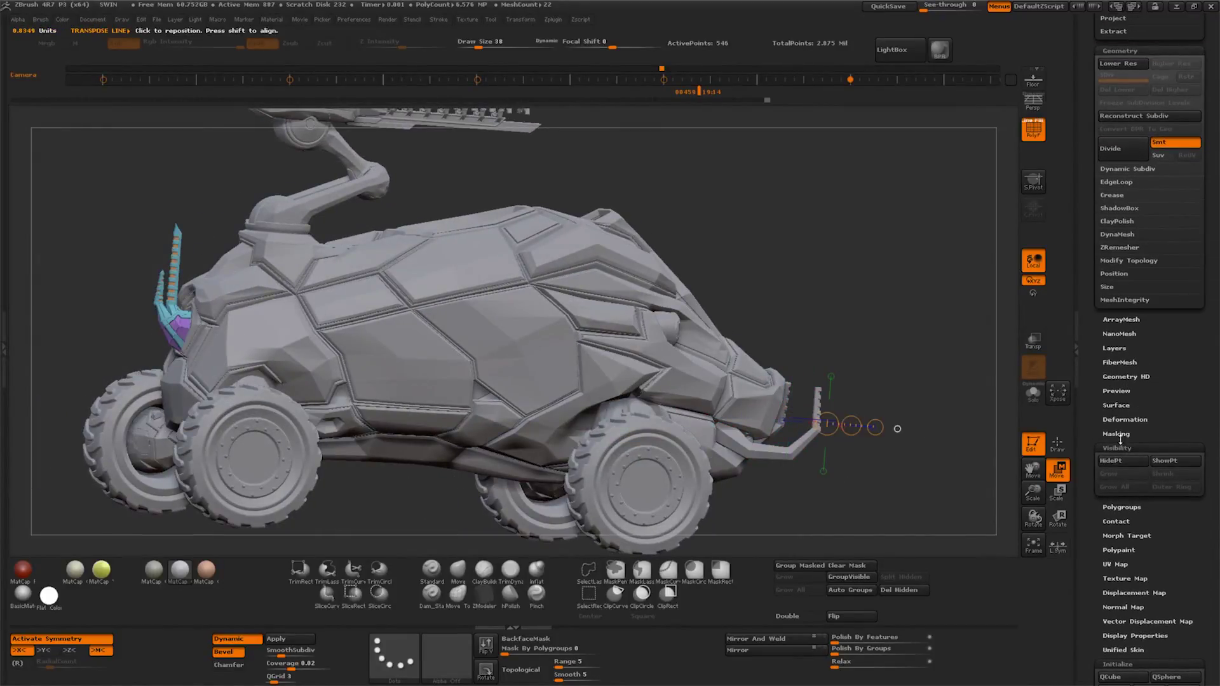
Move the active part to the bottom of the list and split it into similar parts
{"action": "scroll", "coordinate": [1126, 427], "scroll_direction": "up", "scroll_amount": 5}
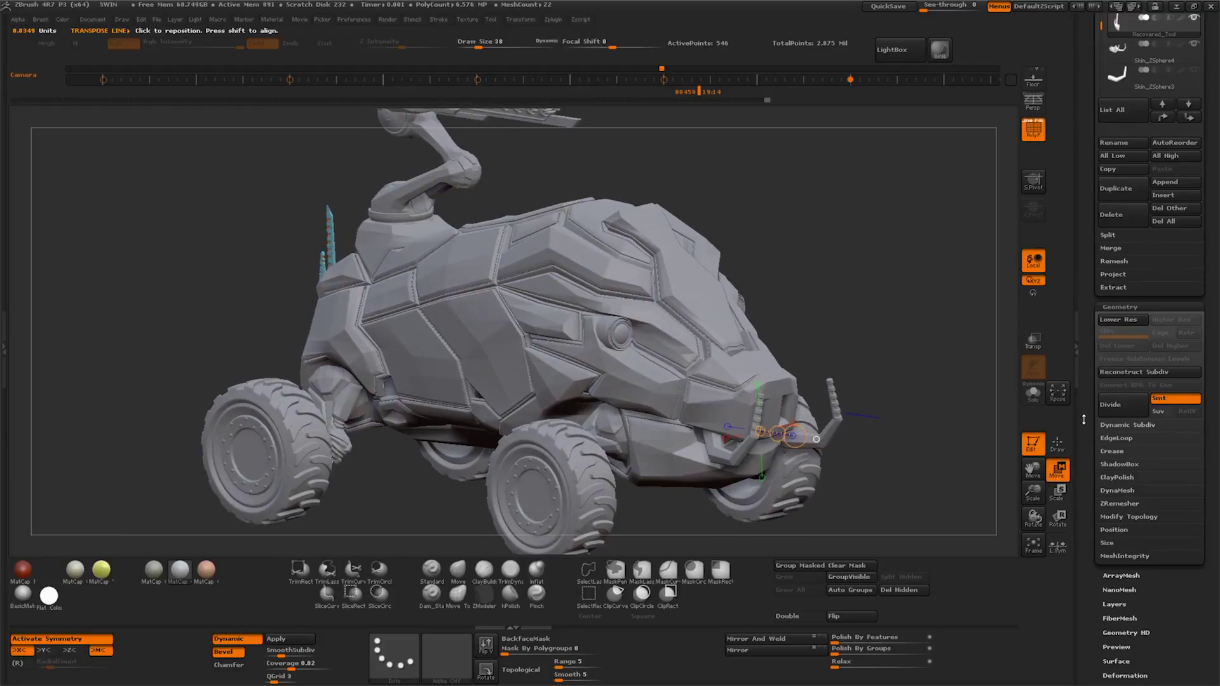
{"action": "left_click_drag", "start_coordinate": [1084, 419], "coordinate": [1083, 478]}
{"action": "left_click", "coordinate": [1122, 430]}
{"action": "left_click", "coordinate": [1123, 360]}
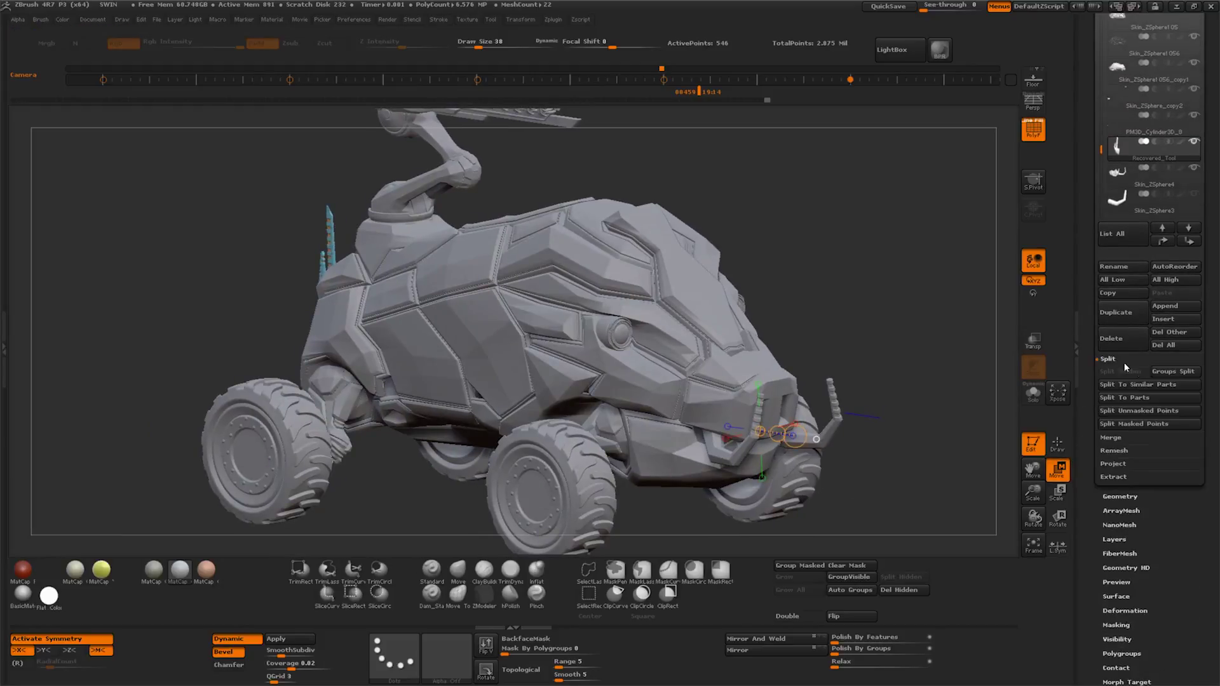
{"action": "left_click", "coordinate": [1189, 241], "text": "shift"}
{"action": "left_click", "coordinate": [1179, 387]}
{"action": "left_click", "coordinate": [996, 397]}
Delete the Skin_ZSphere3 subtool
{"action": "left_click", "coordinate": [1153, 188]}
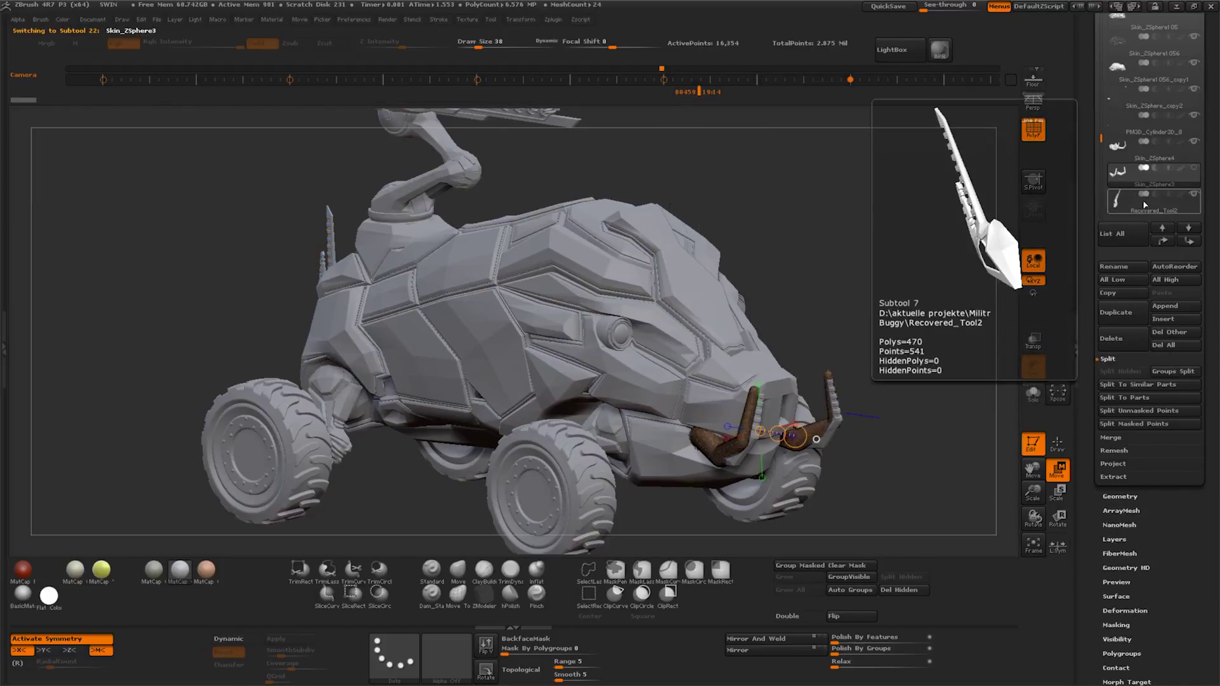
{"action": "left_click", "coordinate": [1112, 338]}
{"action": "left_click", "coordinate": [998, 369]}
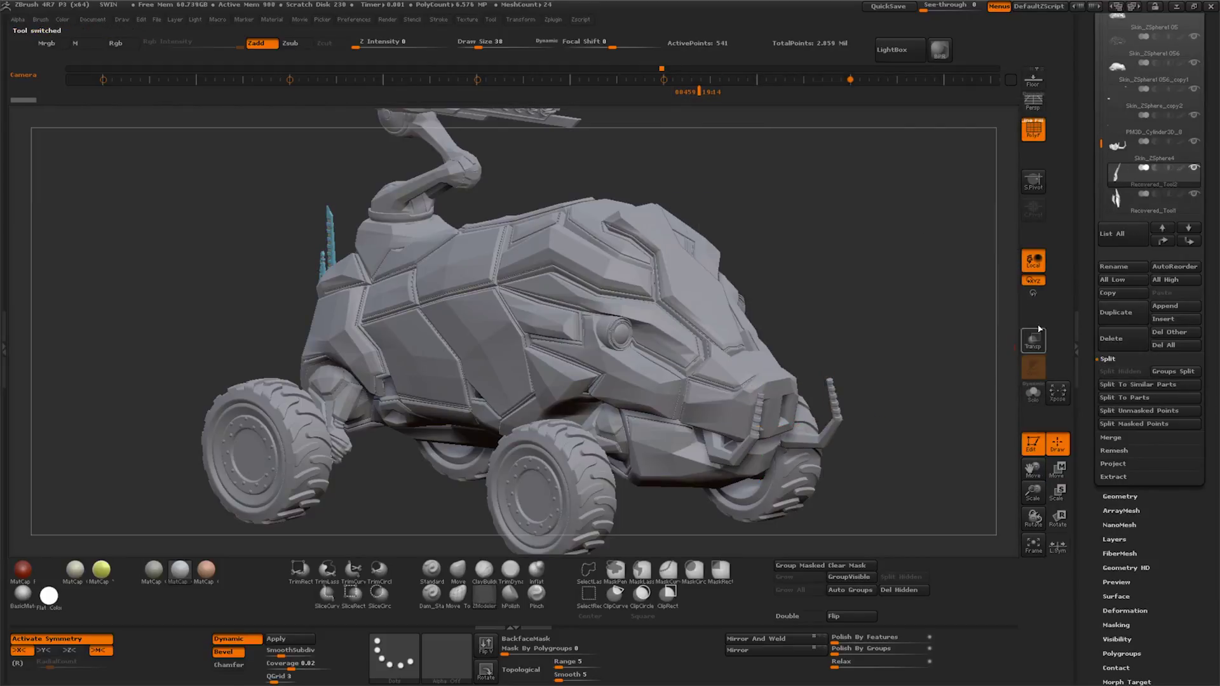
{"action": "key", "text": "q"}
Move Skin_ZSphere4 to the bottom and split it by polygroups
{"action": "left_click", "coordinate": [1190, 242]}
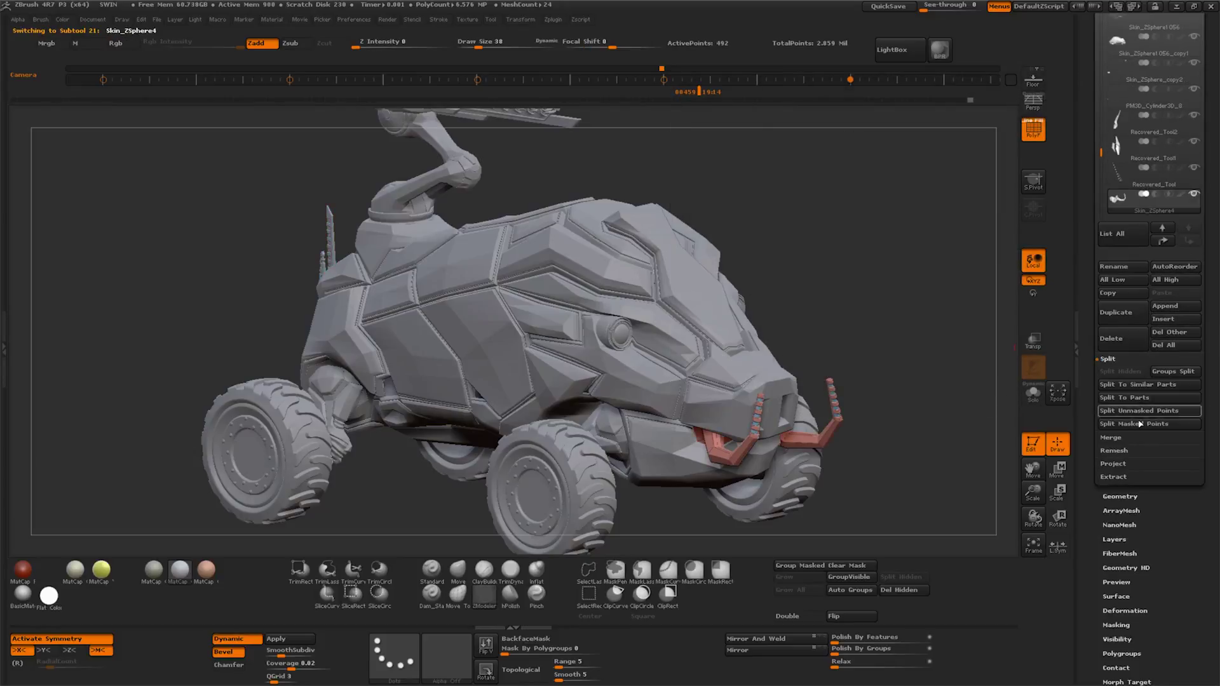
{"action": "left_click", "coordinate": [1170, 374]}
{"action": "left_click", "coordinate": [996, 399]}
{"action": "left_click_drag", "start_coordinate": [915, 455], "coordinate": [945, 455]}
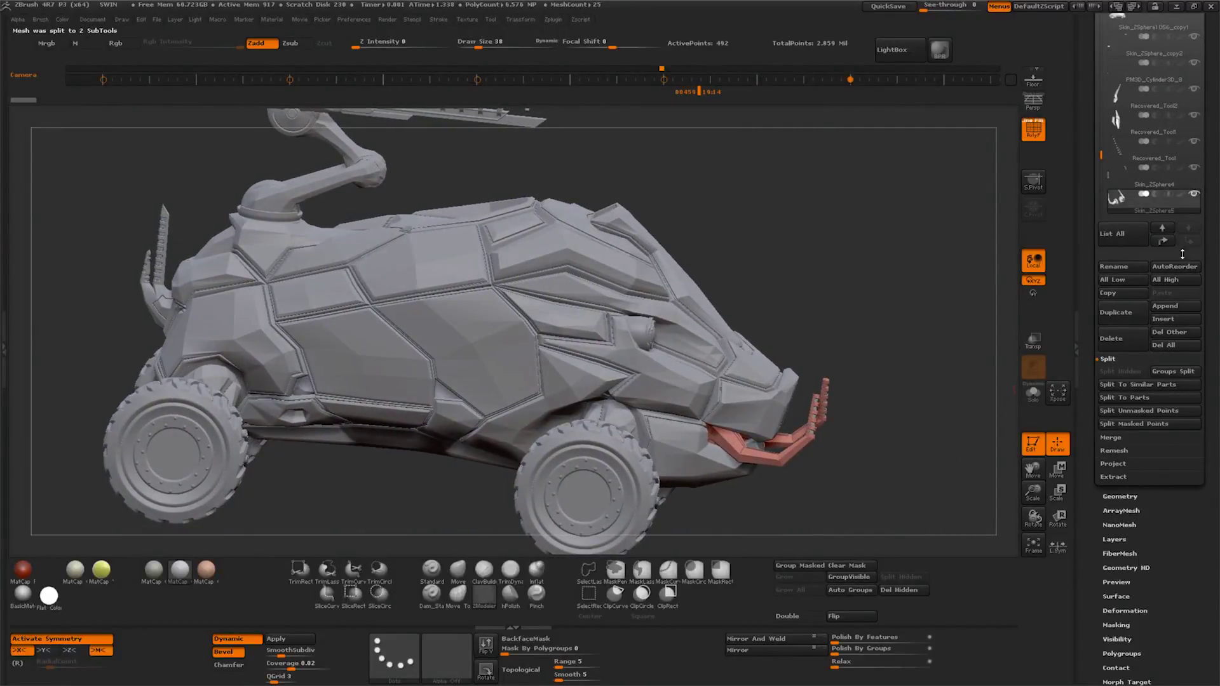
{"action": "left_click_drag", "start_coordinate": [260, 445], "coordinate": [274, 452]}
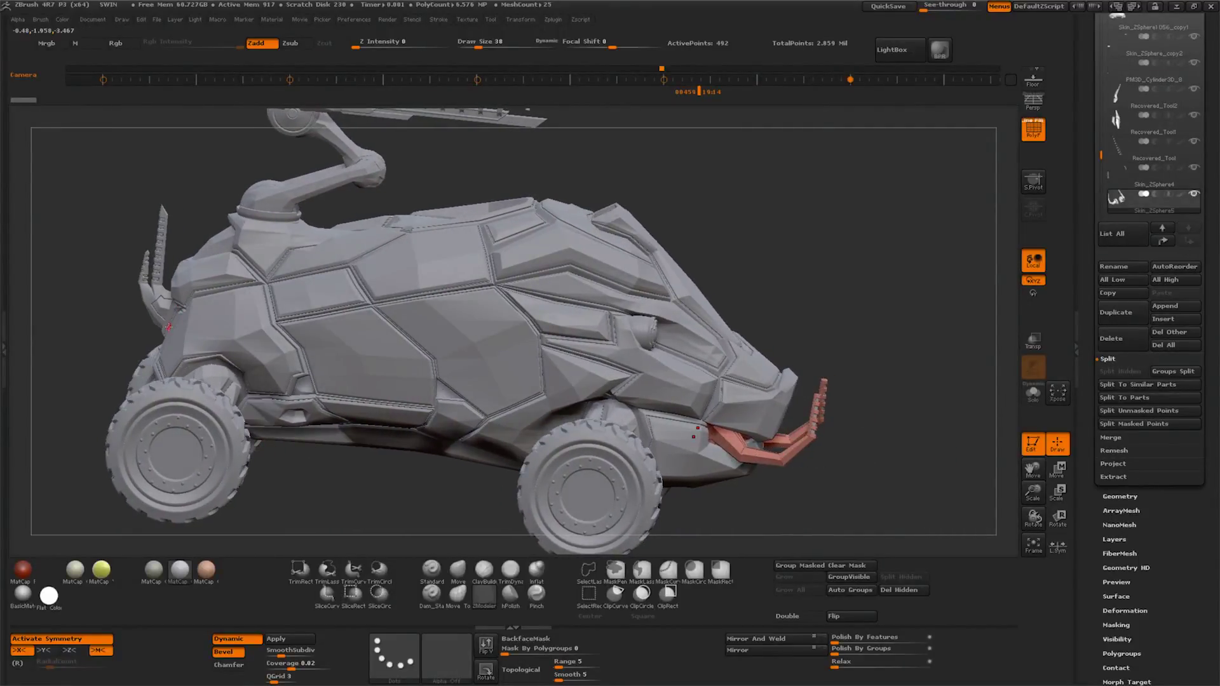
Move Recovered_Tool1 to the bottom and merge Skin_ZSphere5 down into it
{"action": "left_click", "coordinate": [163, 307], "text": "alt"}
{"action": "left_click", "coordinate": [1189, 241]}
{"action": "left_click", "coordinate": [1145, 171]}
{"action": "left_click", "coordinate": [1111, 437]}
{"action": "left_click", "coordinate": [1125, 450]}
{"action": "left_click", "coordinate": [995, 477]}
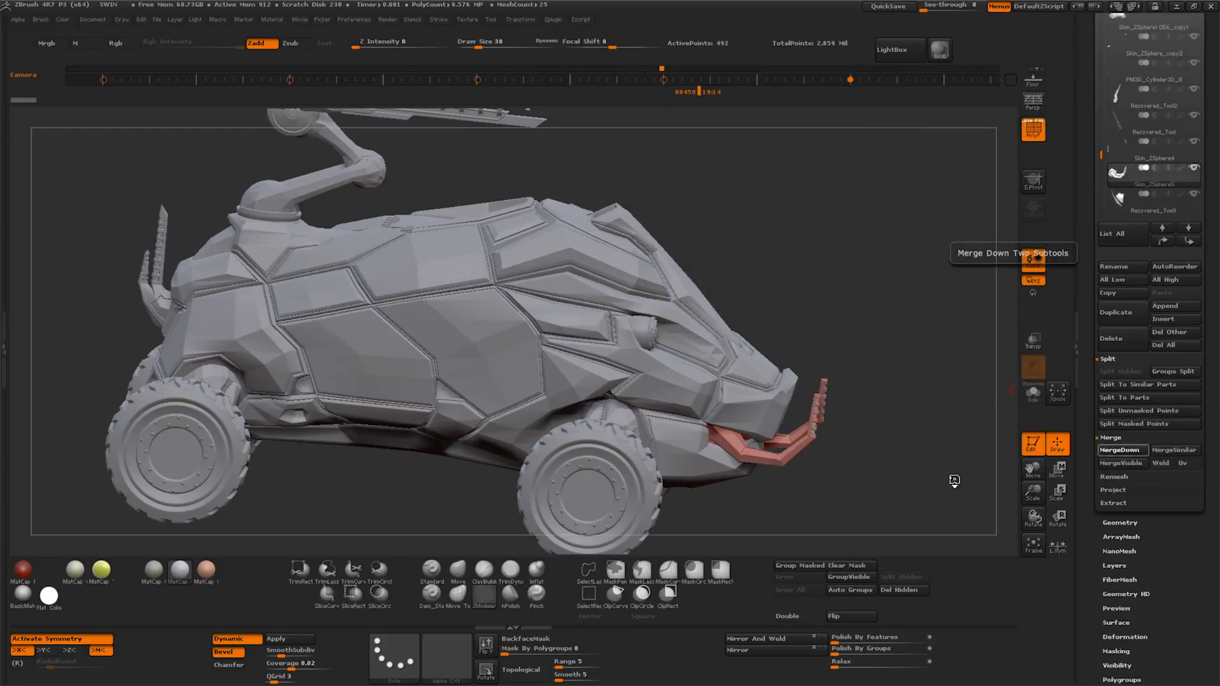
{"action": "mouse_move", "coordinate": [881, 475]}
{"action": "left_mouse_down"}
{"action": "mouse_move", "coordinate": [856, 478]}
{"action": "mouse_move", "coordinate": [883, 473]}
{"action": "mouse_move", "coordinate": [870, 474]}
{"action": "left_mouse_up"}
{"action": "mouse_move", "coordinate": [1144, 153]}
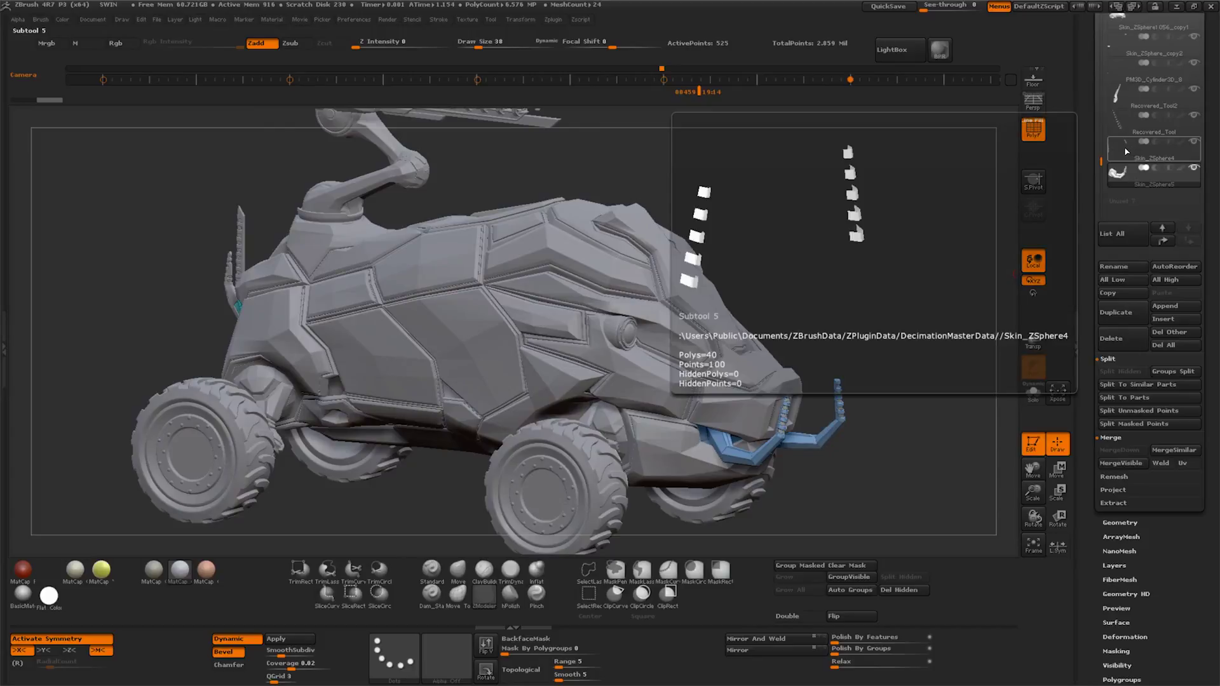
Merge Recovered_Tool down, then merge the spikes into Recovered_Tool2
{"action": "left_click", "coordinate": [1125, 121]}
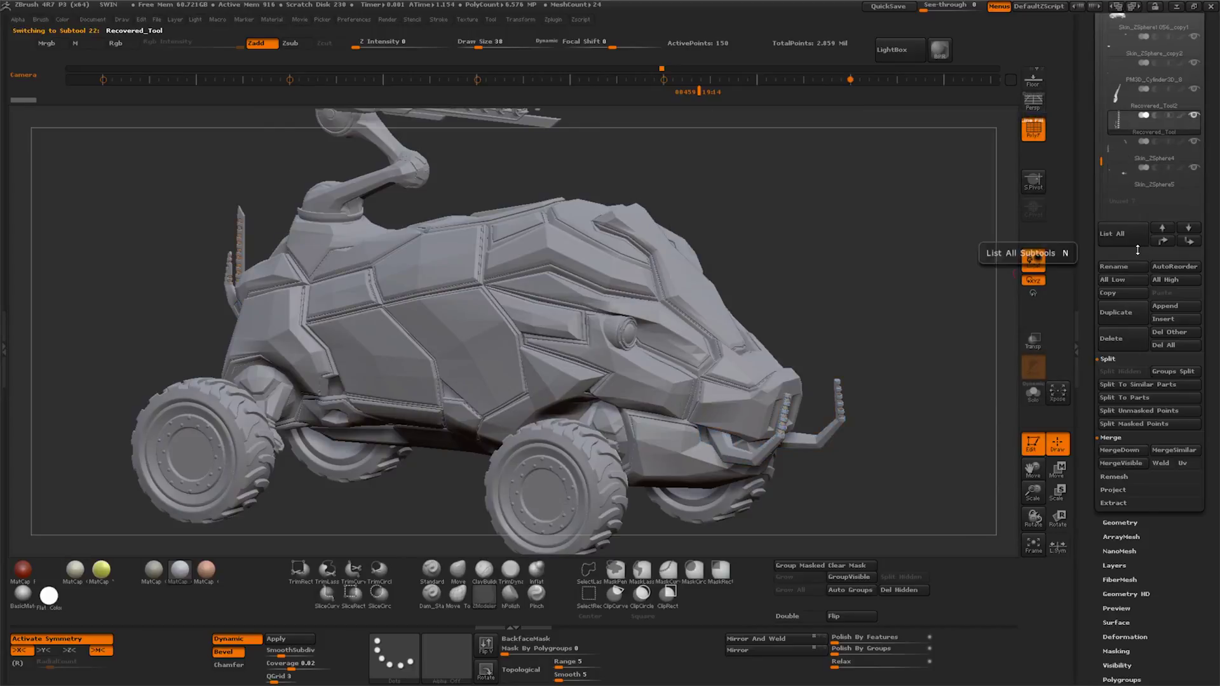
{"action": "left_click", "coordinate": [1131, 464]}
{"action": "left_click", "coordinate": [993, 475]}
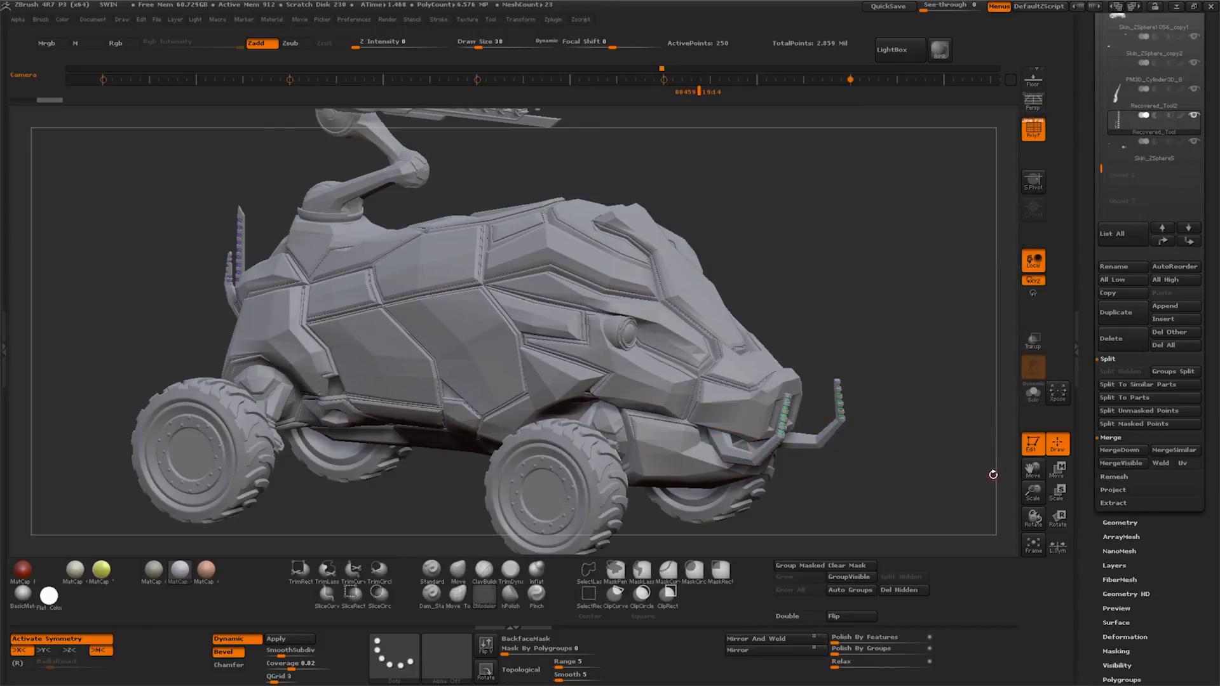
{"action": "left_click_drag", "start_coordinate": [871, 457], "coordinate": [839, 445]}
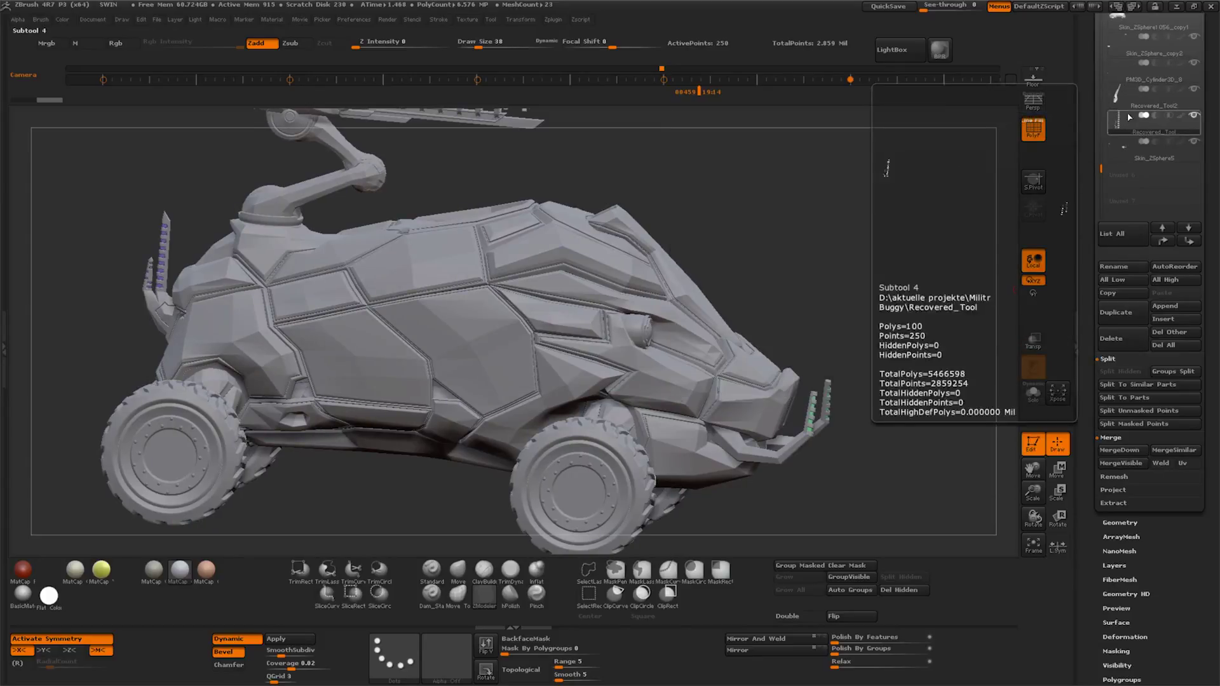
{"action": "left_click", "coordinate": [1127, 152]}
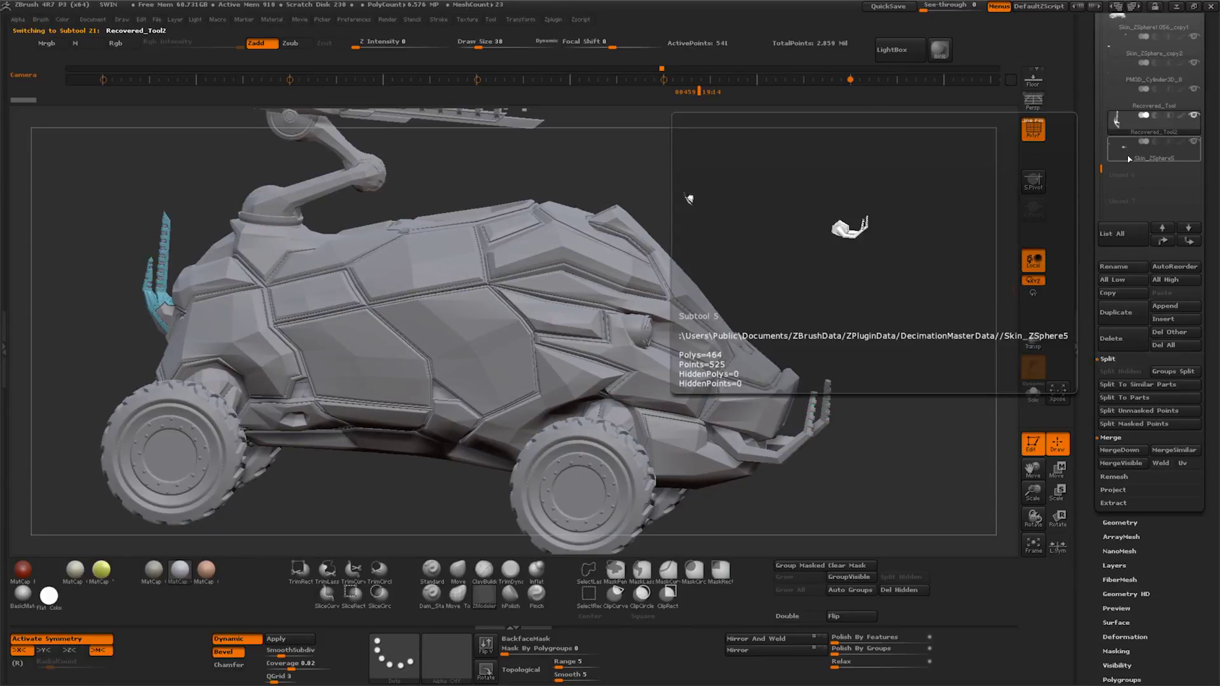
{"action": "left_click", "coordinate": [1120, 451]}
{"action": "left_click", "coordinate": [995, 475]}
{"action": "left_click_drag", "start_coordinate": [877, 490], "coordinate": [1006, 262]}
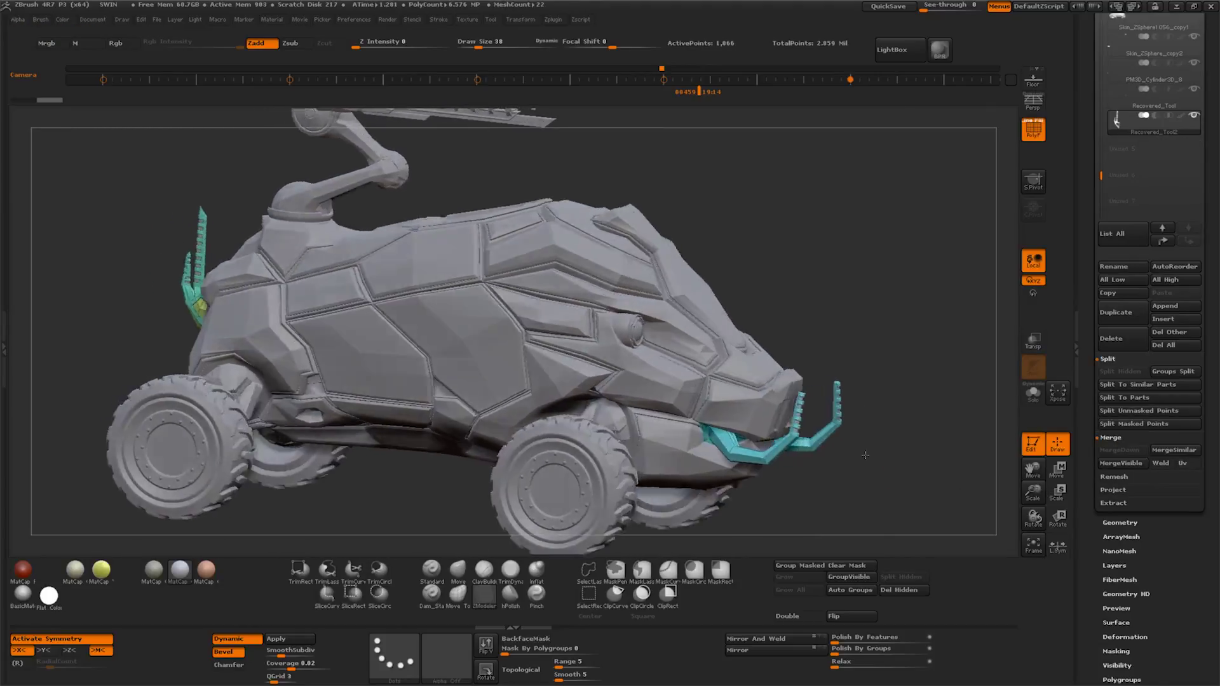
Move Recovered_Tool below Recovered_Tool2 in the subtool stack
{"action": "left_click", "coordinate": [1154, 96]}
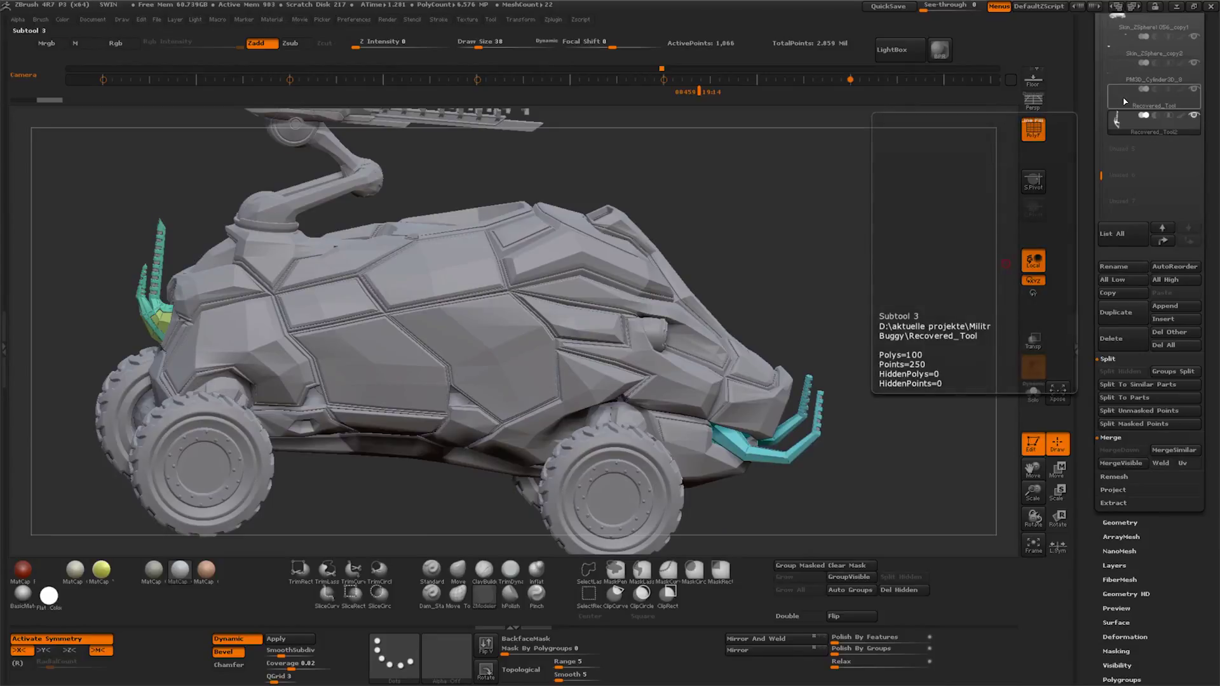
{"action": "left_click", "coordinate": [1191, 243]}
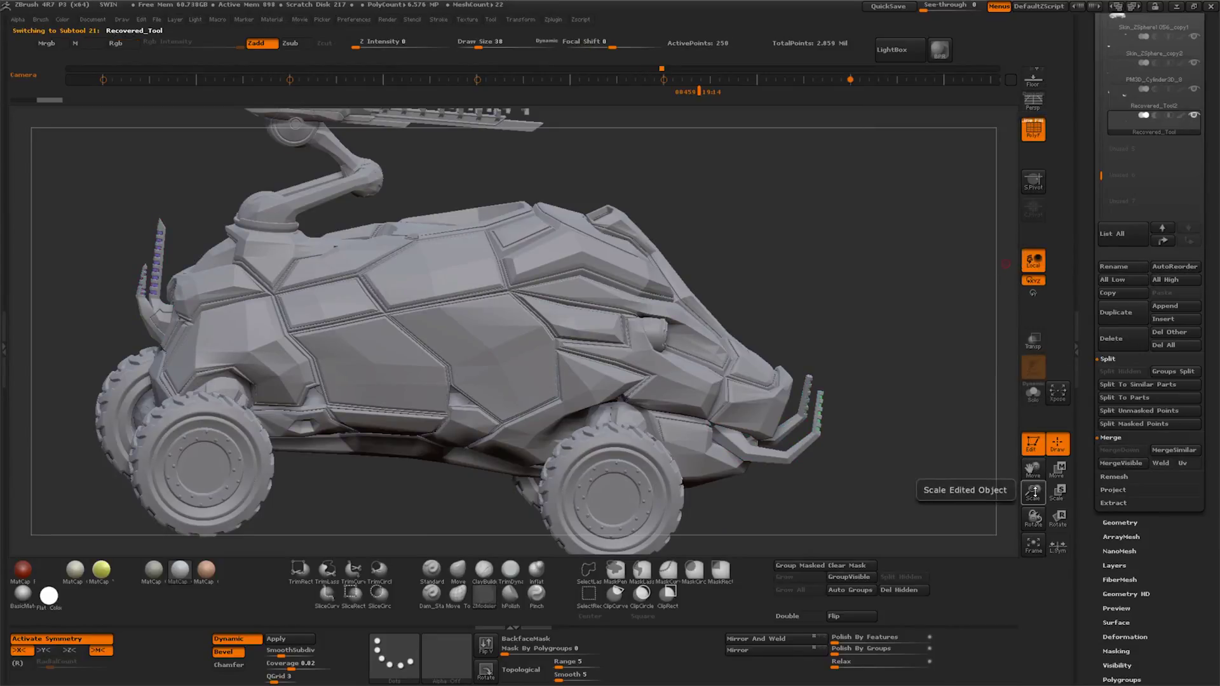
{"action": "left_click_drag", "start_coordinate": [1033, 492], "coordinate": [854, 380]}
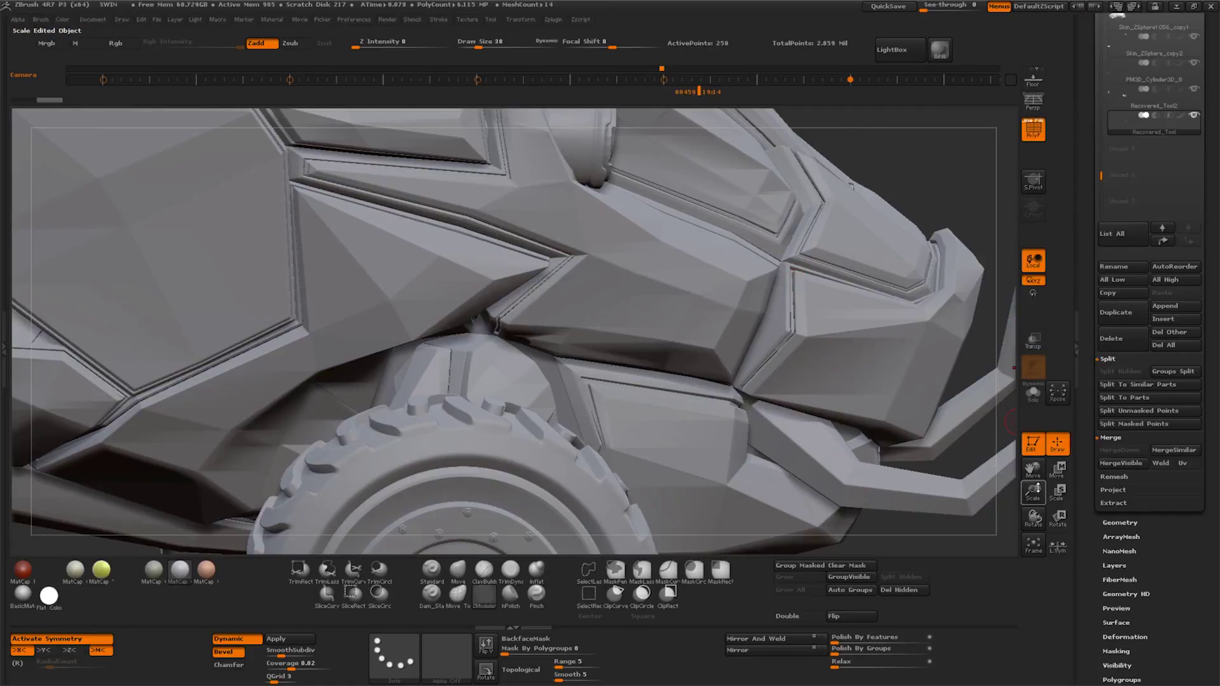
Move Skin_ZSphere1056 up one place and merge it with its neighbouring subtool
{"action": "left_click_drag", "start_coordinate": [1040, 483], "coordinate": [937, 524]}
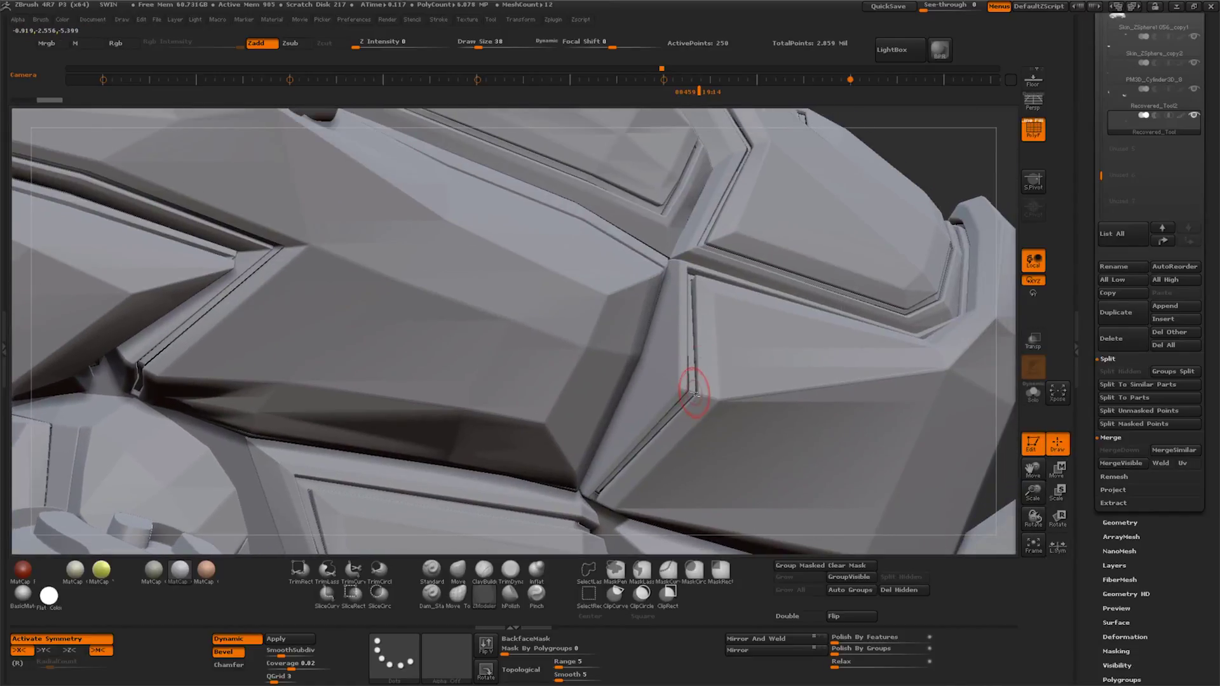
{"action": "left_click", "coordinate": [694, 394], "text": "alt"}
{"action": "left_click", "coordinate": [1163, 242]}
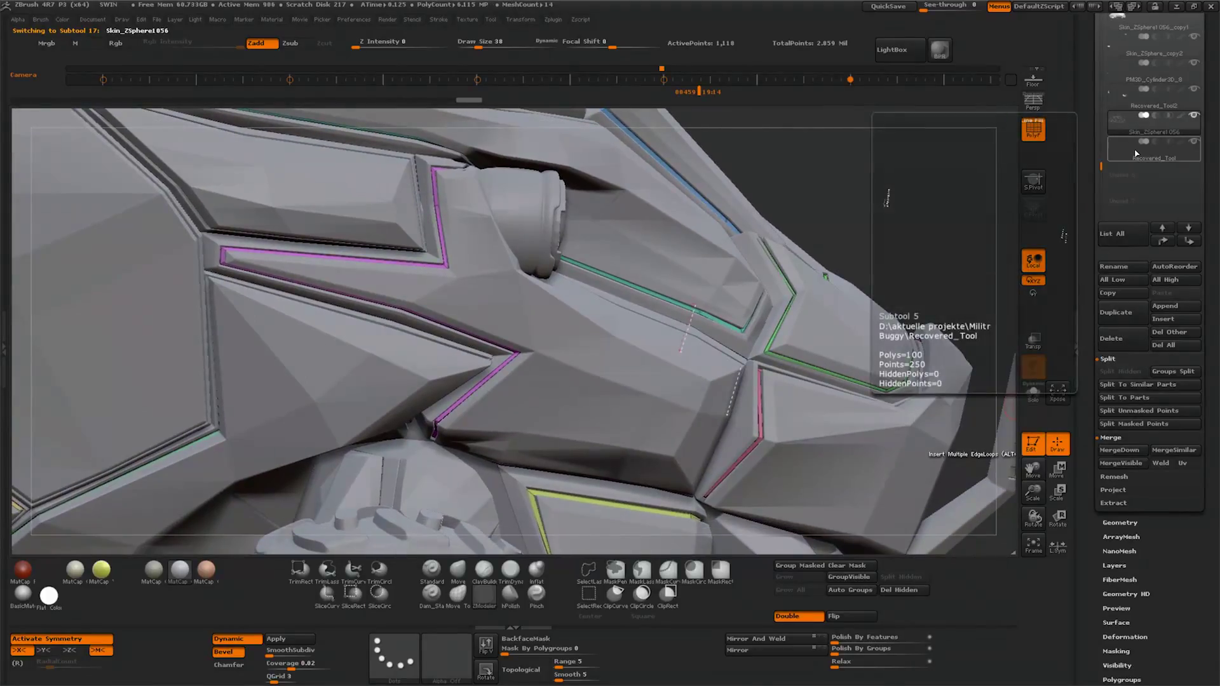
{"action": "left_click", "coordinate": [1120, 450]}
{"action": "left_click", "coordinate": [996, 478]}
{"action": "left_click_drag", "start_coordinate": [1034, 493], "coordinate": [903, 445]}
Send Skin_ZSphere1056_copy1 to the bottom of the stack and switch to ZModeler
{"action": "left_click_drag", "start_coordinate": [1090, 121], "coordinate": [1089, 312]}
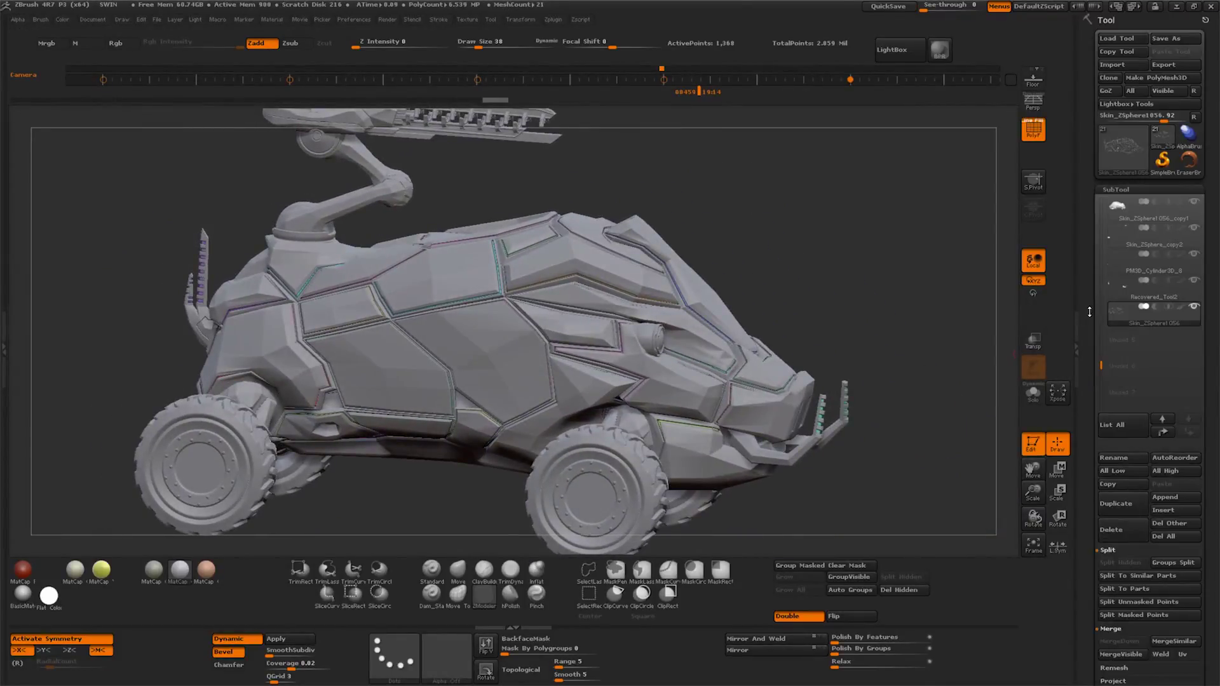
{"action": "left_click", "coordinate": [1144, 286]}
{"action": "mouse_move", "coordinate": [935, 365]}
{"action": "left_mouse_down"}
{"action": "mouse_move", "coordinate": [909, 361]}
{"action": "mouse_move", "coordinate": [917, 354]}
{"action": "left_mouse_up"}
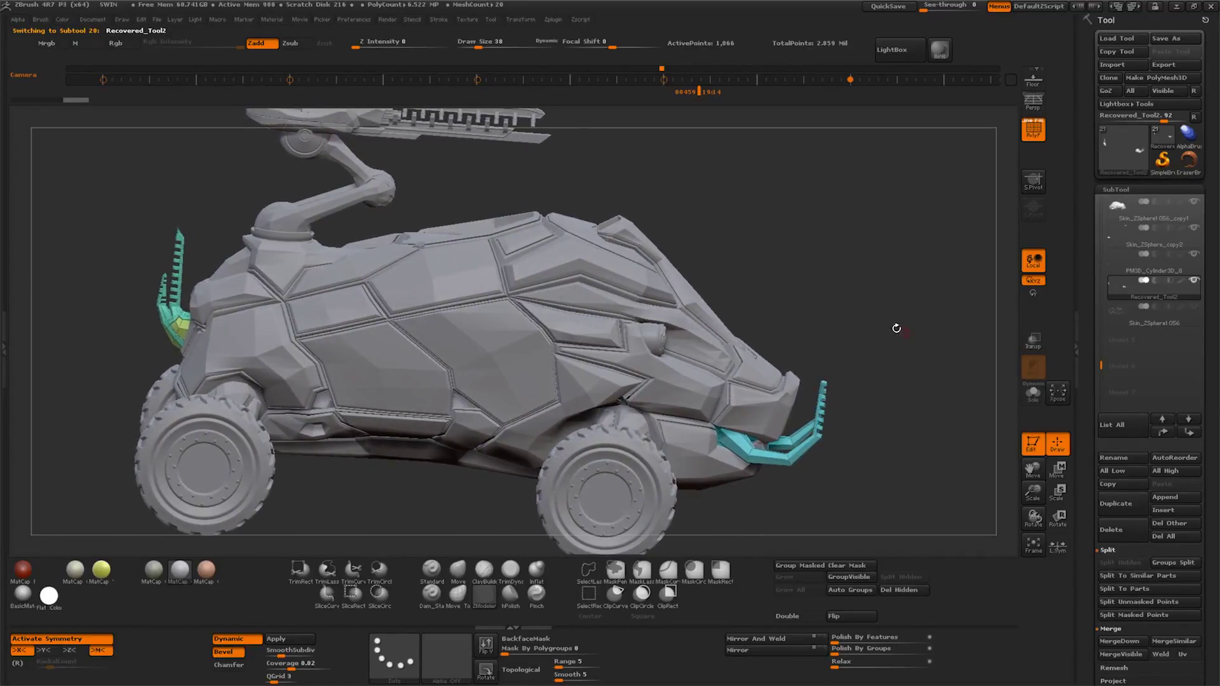
{"action": "left_click", "coordinate": [725, 404], "text": "alt"}
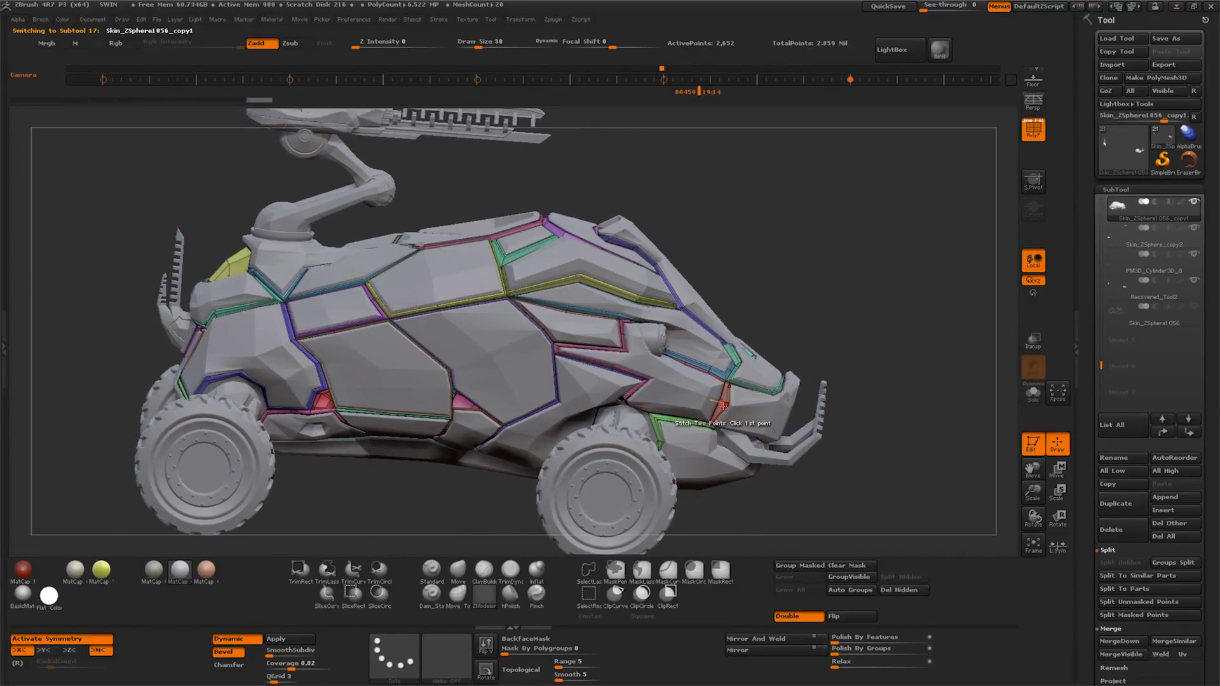
{"action": "left_click", "coordinate": [1187, 433], "text": "shift"}
{"action": "key", "text": "b"}
{"action": "key", "text": "z"}
{"action": "key", "text": "m"}
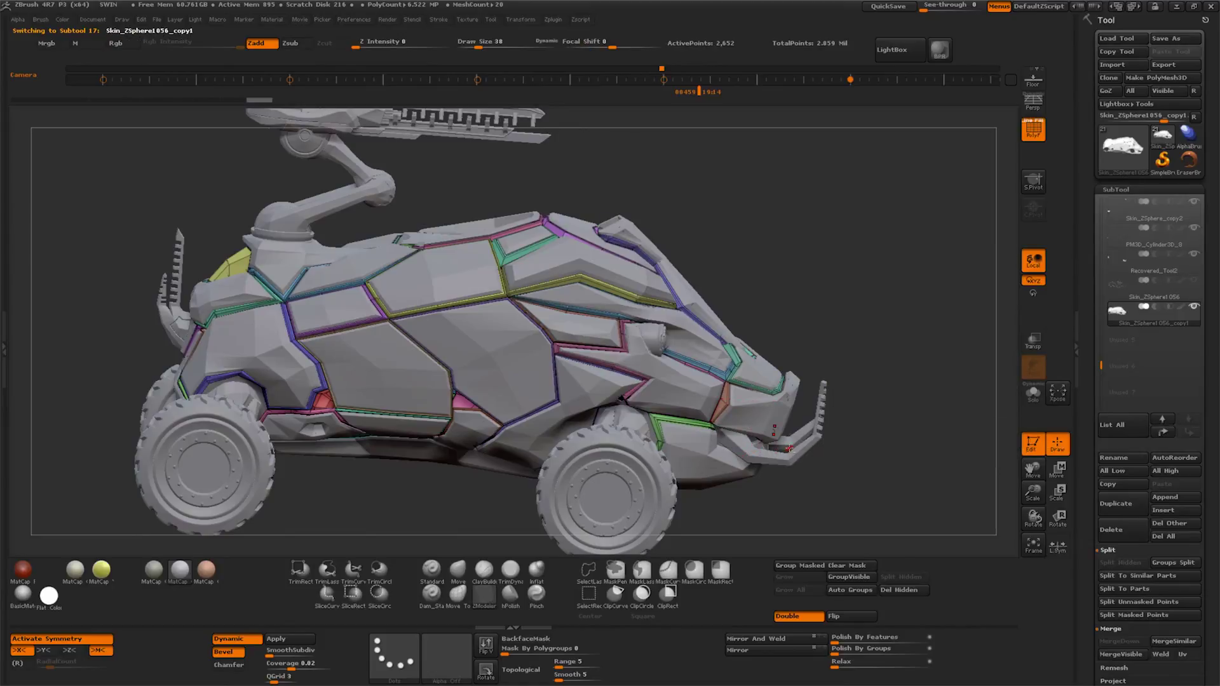
Split Hidden on Recovered_Tool2 and merge it down into Skin_ZSphere1056_copy1
{"action": "left_click", "coordinate": [788, 456], "text": "alt"}
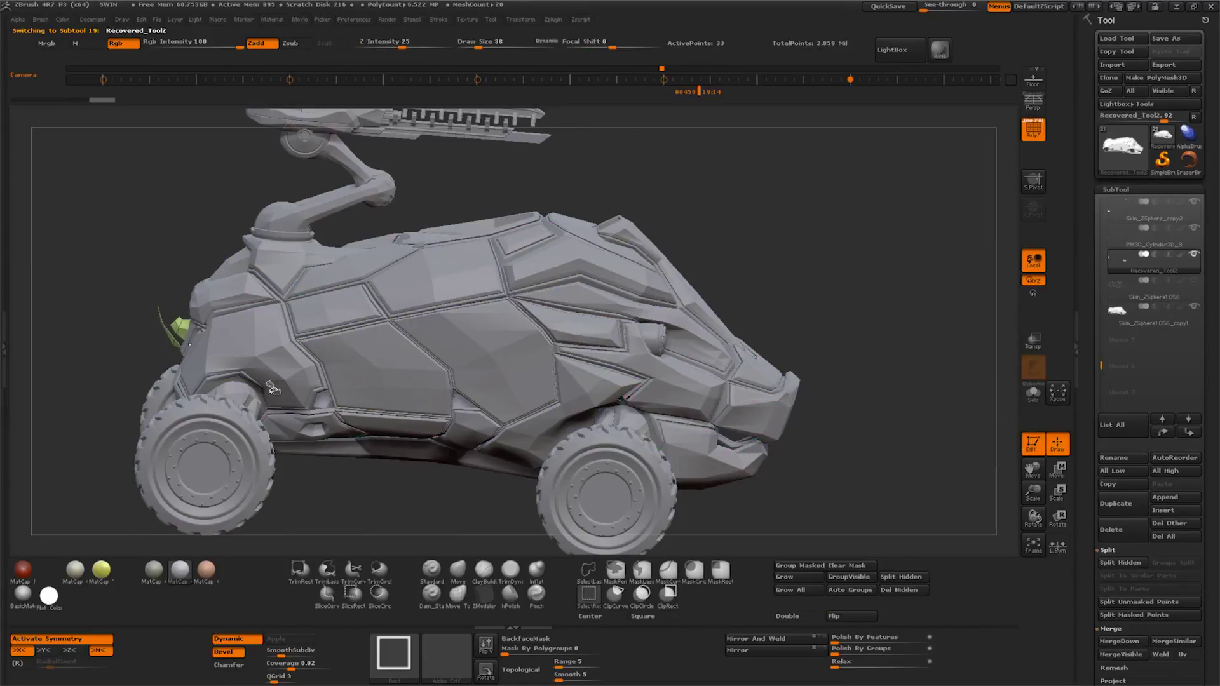
{"action": "left_click", "coordinate": [904, 577]}
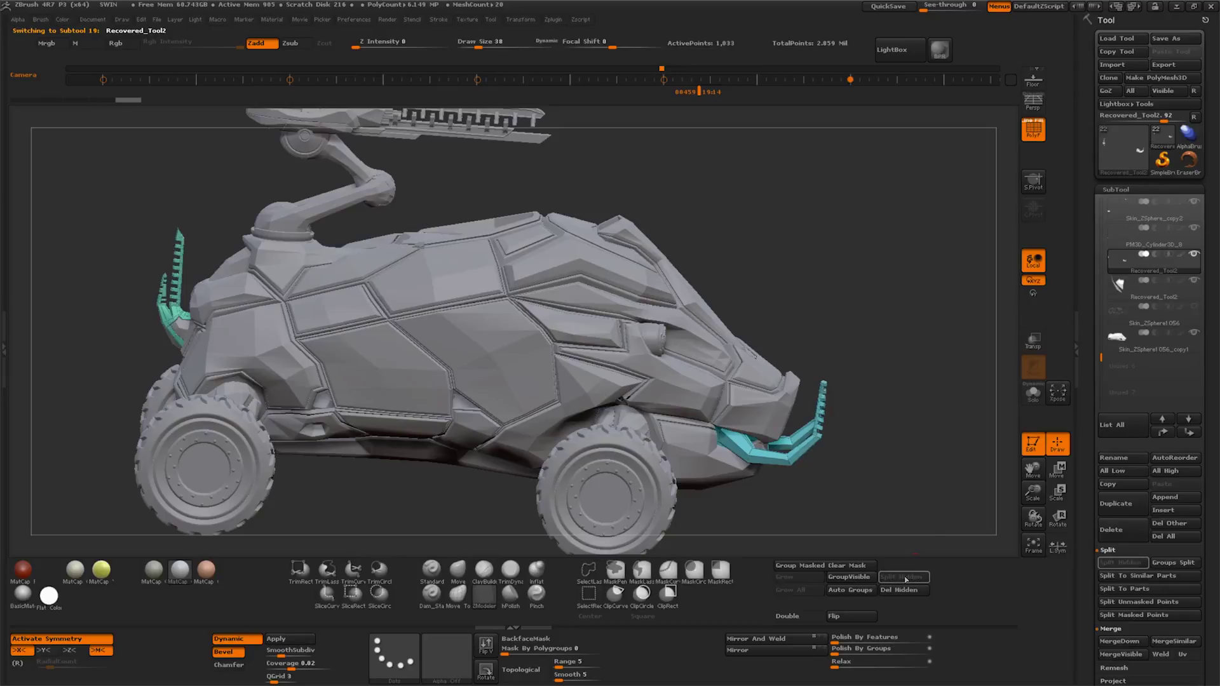
{"action": "left_click", "coordinate": [1188, 419]}
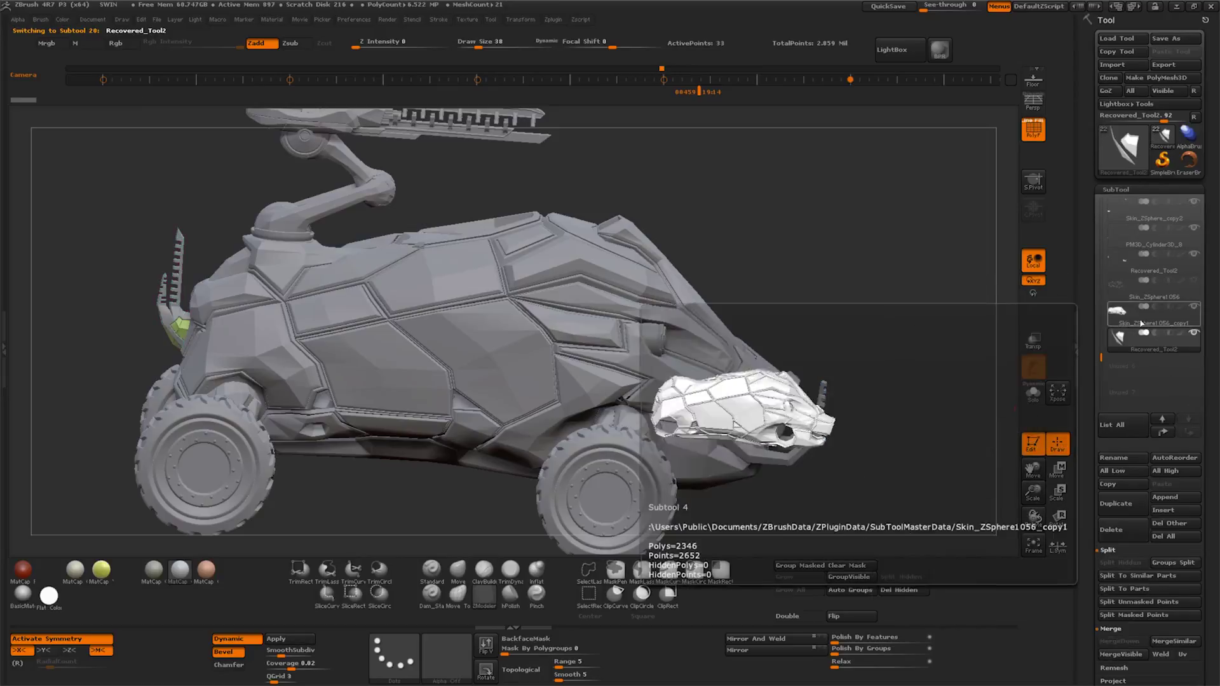
{"action": "left_click", "coordinate": [1119, 311]}
{"action": "left_click", "coordinate": [1120, 641]}
{"action": "left_click", "coordinate": [996, 666]}
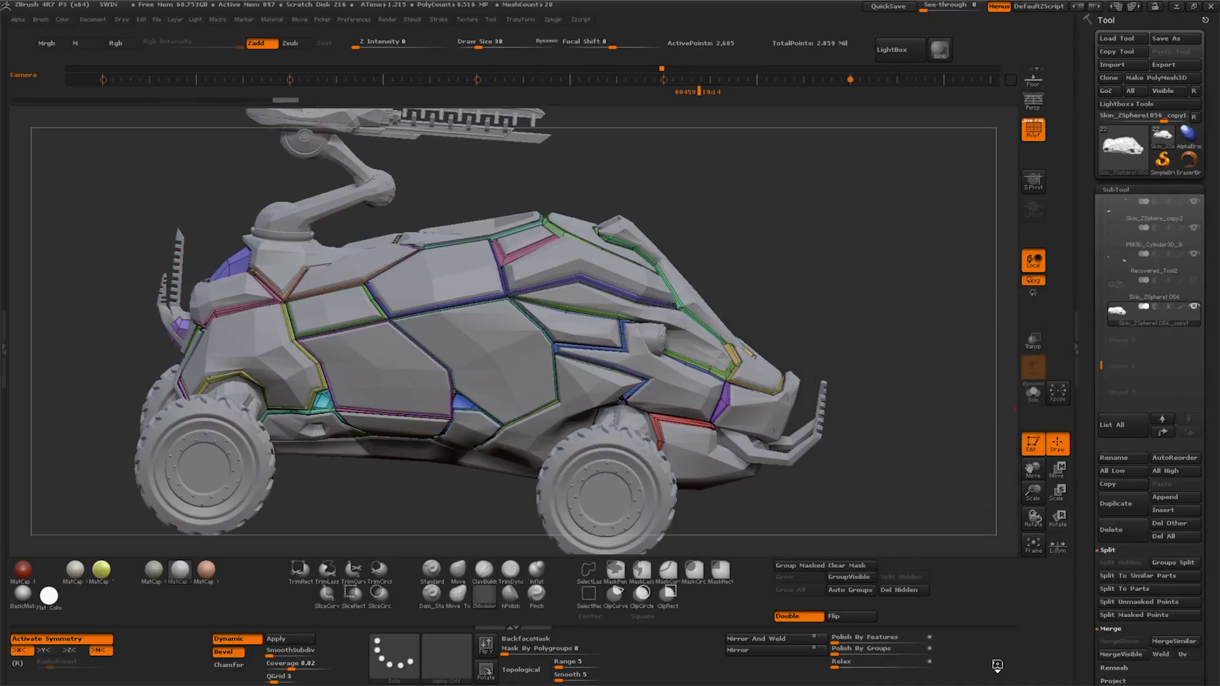
QuickSave, GroupVisible the visible parts, then select Skin_ZSphere105
{"action": "key", "text": "ctrl+s"}
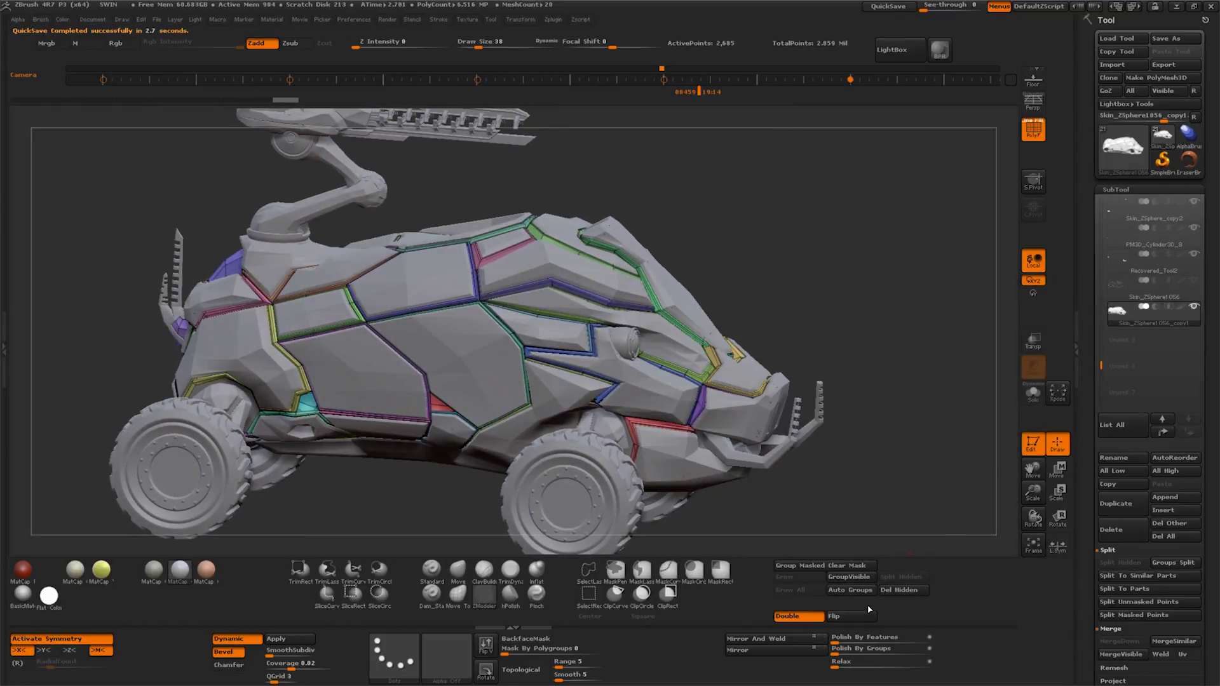
{"action": "left_click", "coordinate": [860, 578]}
{"action": "left_click", "coordinate": [1132, 293]}
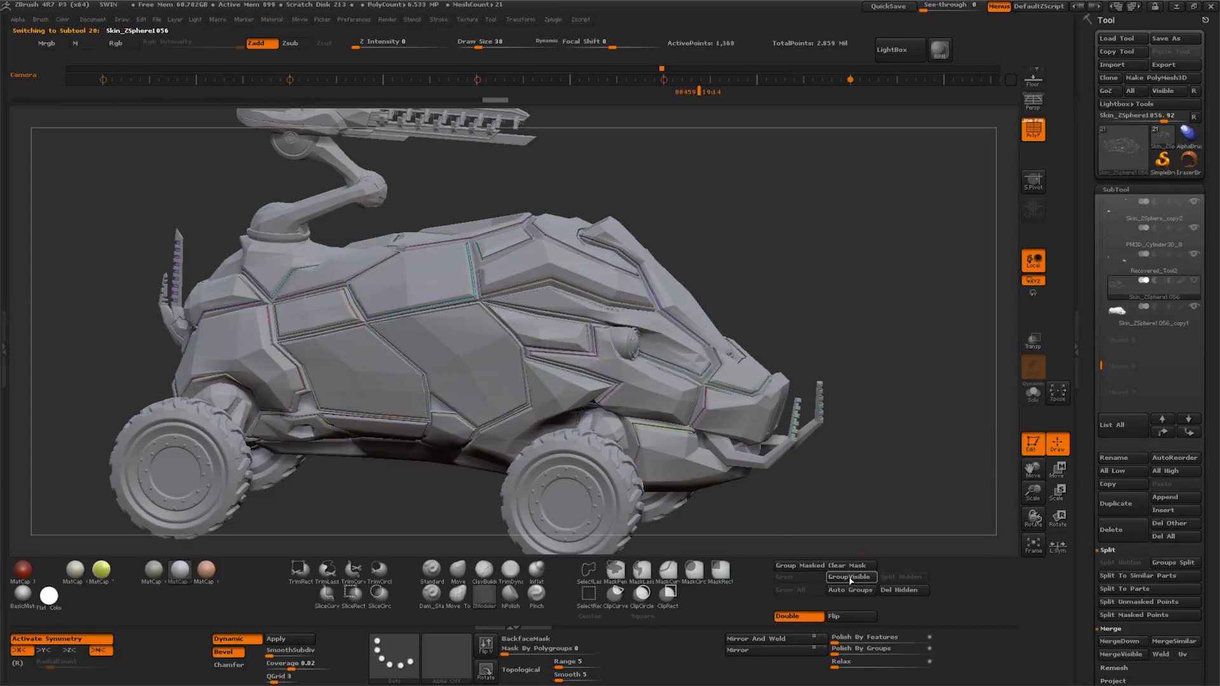
{"action": "left_click_drag", "start_coordinate": [907, 405], "coordinate": [1034, 355]}
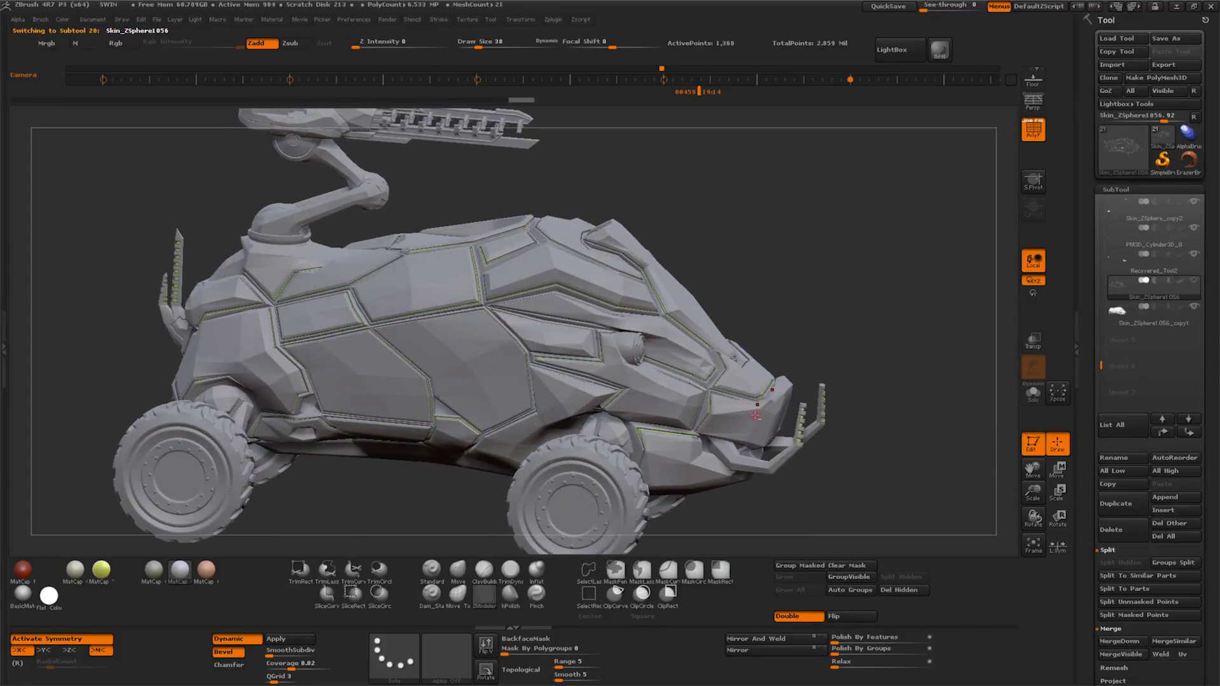
{"action": "left_click", "coordinate": [755, 416], "text": "alt"}
{"action": "left_click_drag", "start_coordinate": [928, 368], "coordinate": [939, 376]}
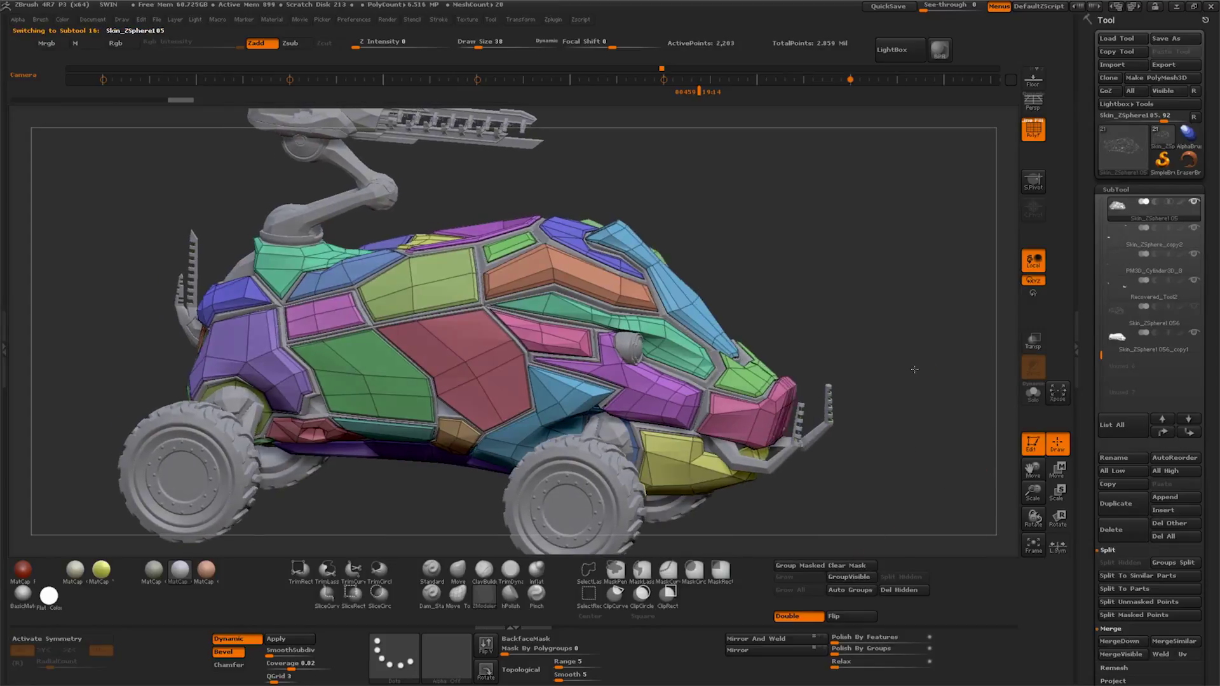
Send Skin_ZSphere105 and Recovered_Tool2 to the bottom and merge Recovered_Tool2 into Skin_ZSphere105
{"action": "left_click", "coordinate": [1191, 434], "text": "shift"}
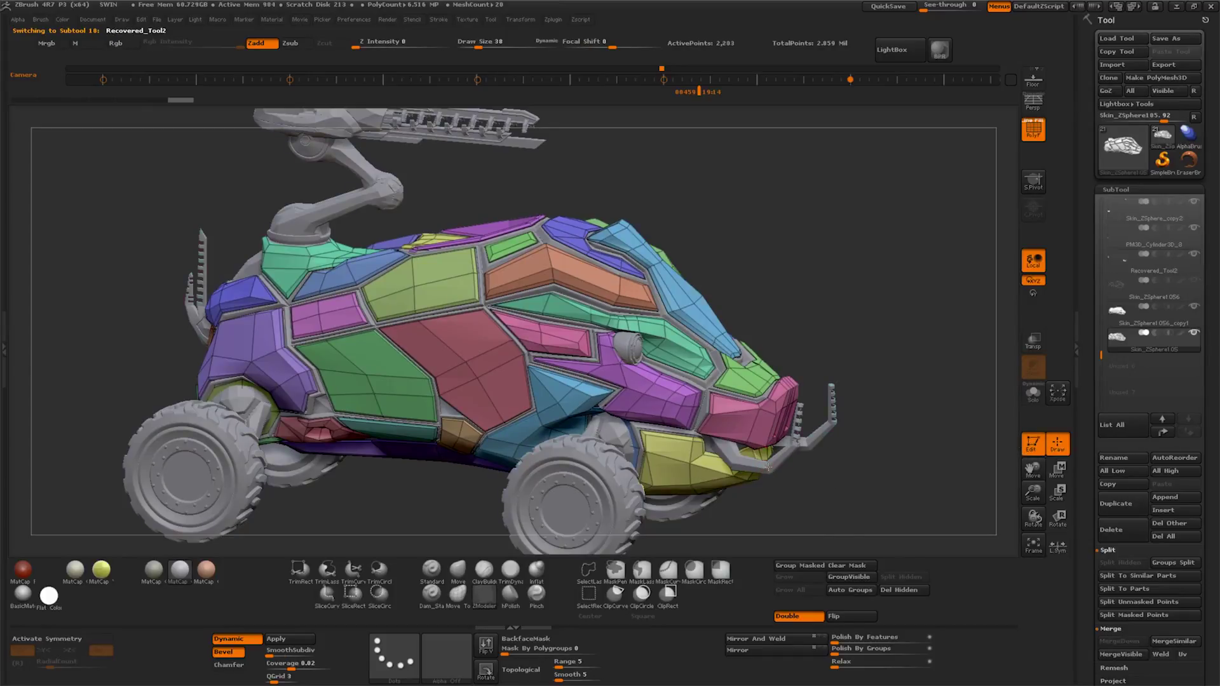
{"action": "left_click", "coordinate": [767, 467], "text": "alt"}
{"action": "mouse_move", "coordinate": [828, 482]}
{"action": "left_mouse_down"}
{"action": "mouse_move", "coordinate": [839, 493]}
{"action": "mouse_move", "coordinate": [841, 460]}
{"action": "left_mouse_up"}
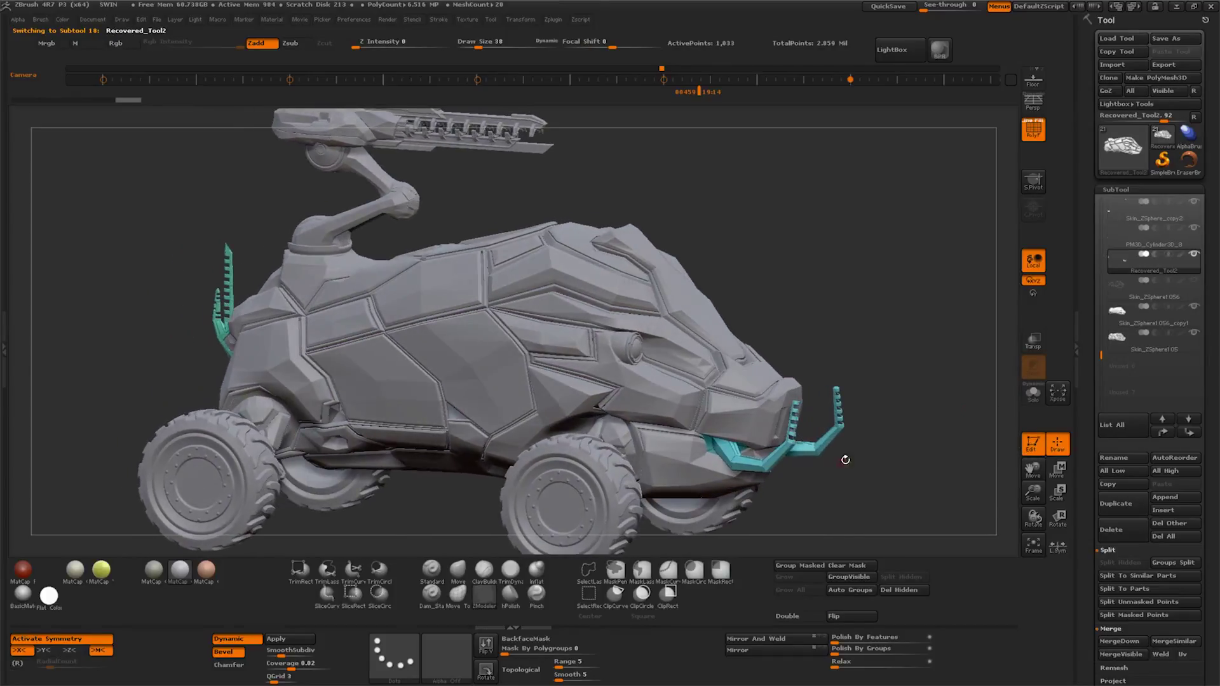
{"action": "left_click", "coordinate": [1192, 434], "text": "shift"}
{"action": "left_click", "coordinate": [1146, 325]}
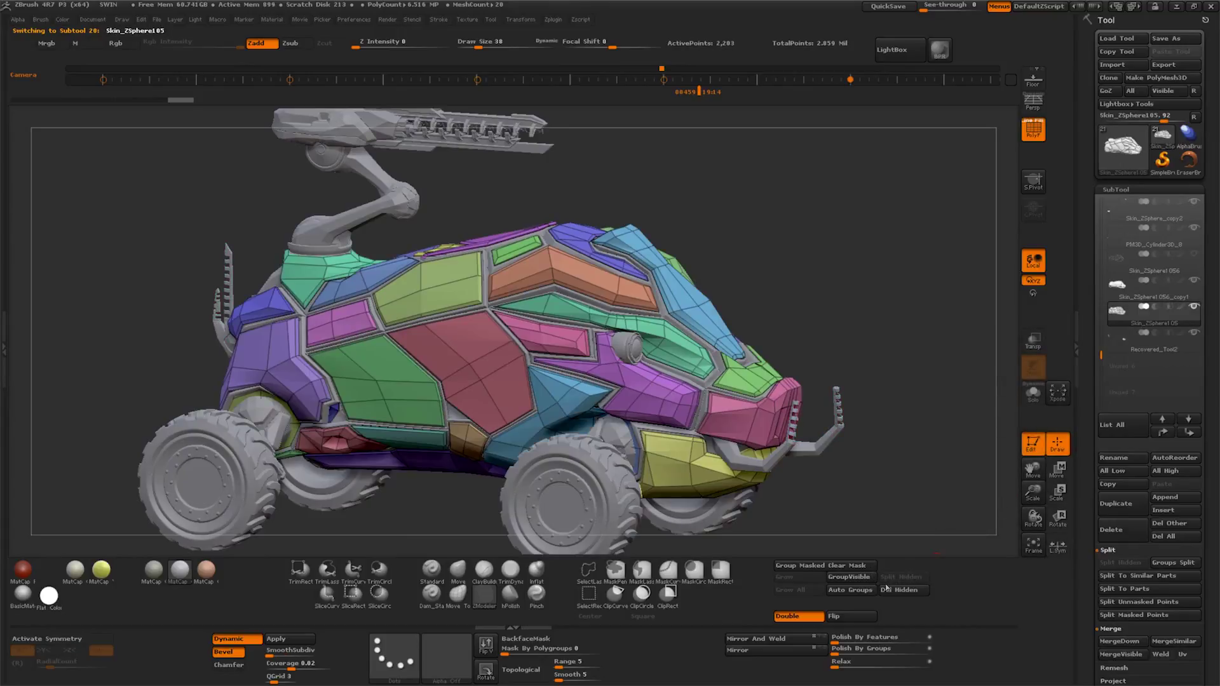
{"action": "left_click", "coordinate": [1126, 646]}
{"action": "left_click", "coordinate": [996, 664]}
Render a BPR preview of the vehicle
{"action": "left_click_drag", "start_coordinate": [890, 449], "coordinate": [968, 230]}
{"action": "key", "text": "shift+f"}
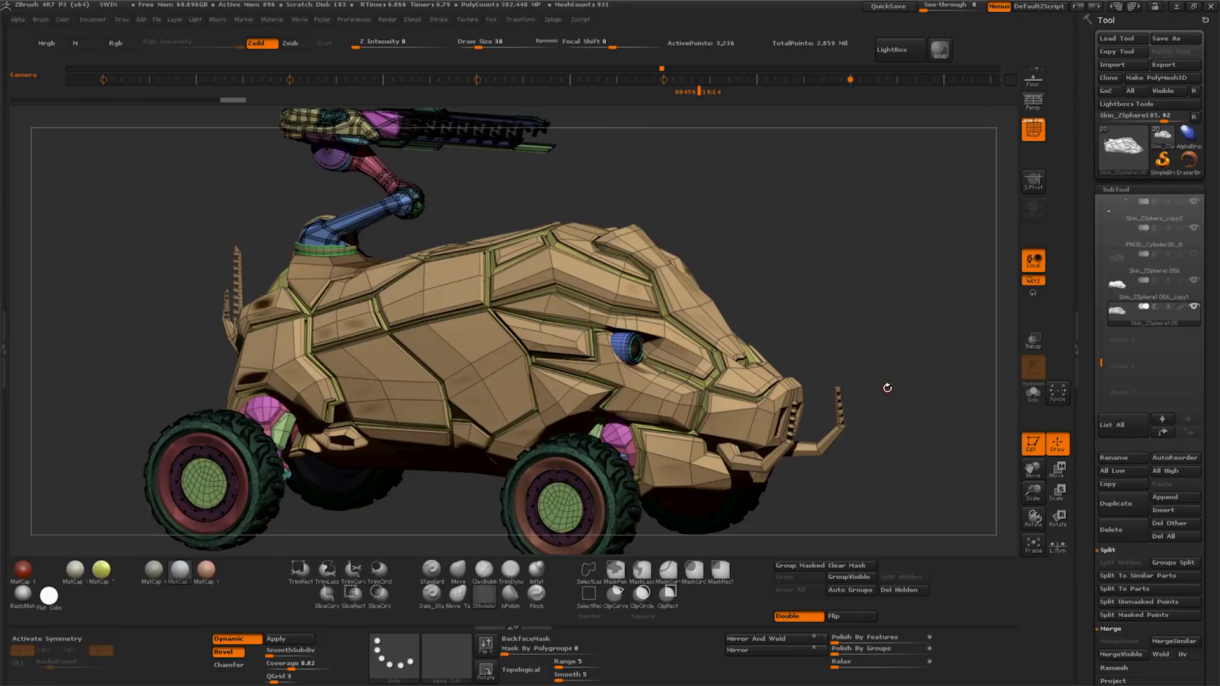
{"action": "left_click_drag", "start_coordinate": [1032, 492], "coordinate": [1035, 483]}
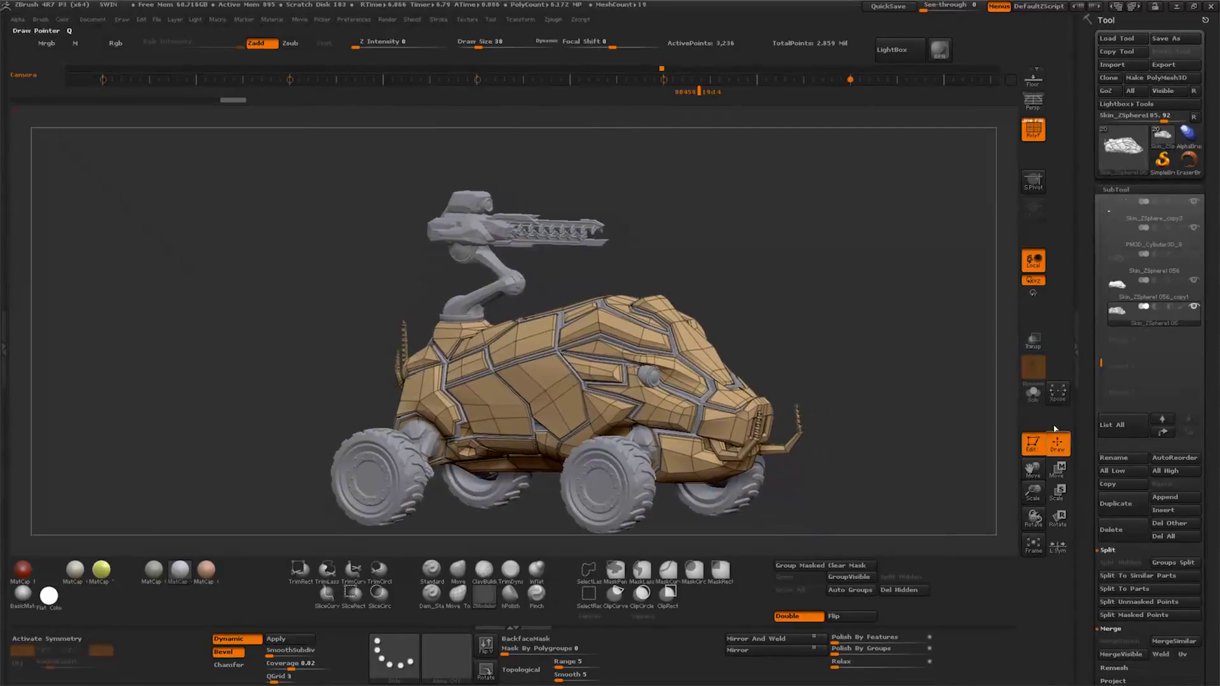
Hide the Skin_ZSphere1056_copy1 shell and send the Extract1 gun subtool to the bottom
{"action": "left_click", "coordinate": [1165, 274]}
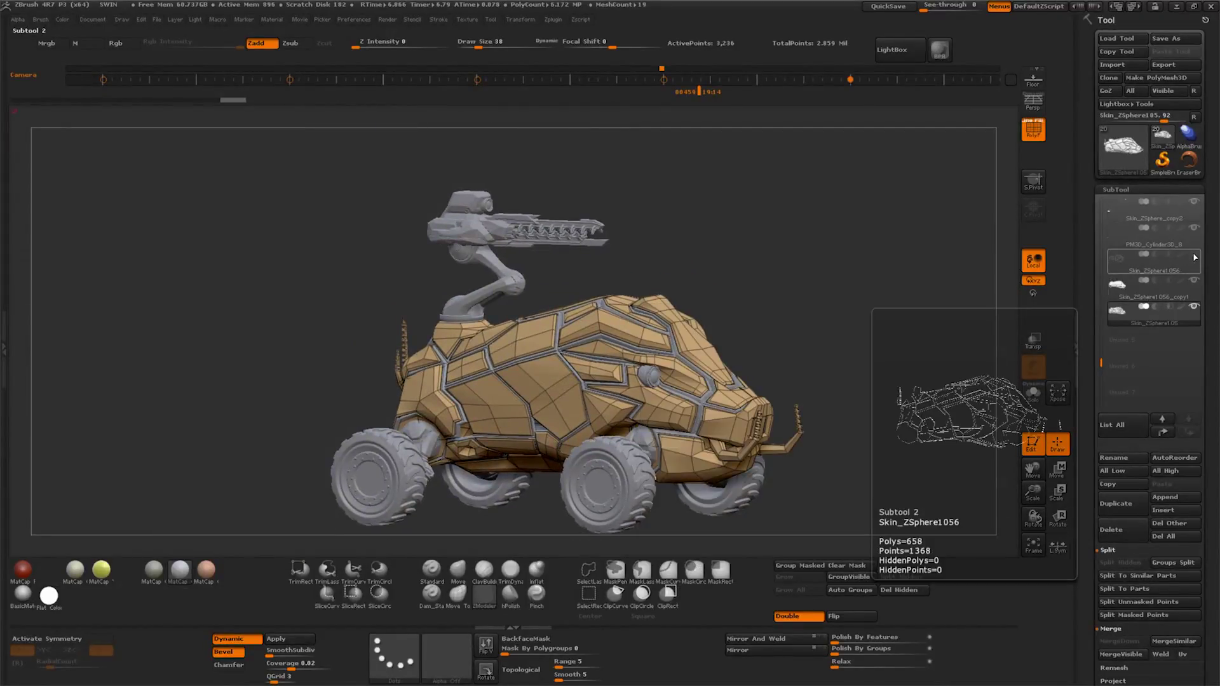
{"action": "mouse_move", "coordinate": [909, 316]}
{"action": "left_mouse_down"}
{"action": "mouse_move", "coordinate": [891, 389]}
{"action": "mouse_move", "coordinate": [737, 241]}
{"action": "left_mouse_up"}
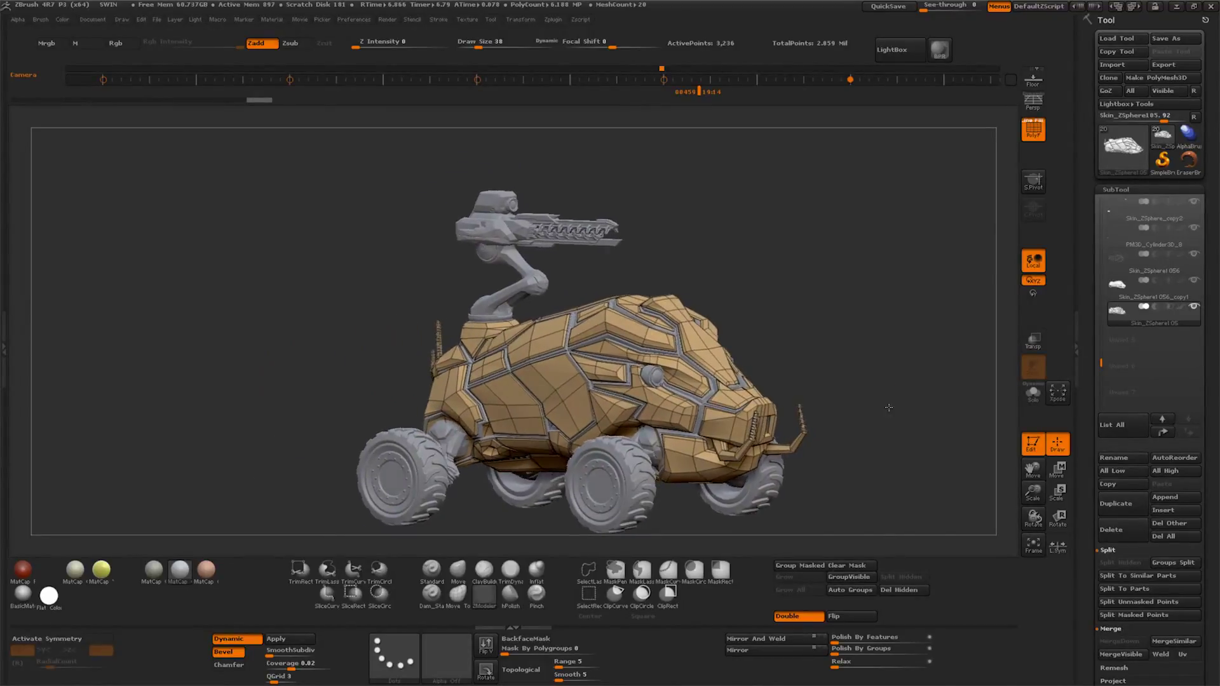
{"action": "left_click", "coordinate": [618, 246], "text": "alt"}
{"action": "key", "text": "shift+f"}
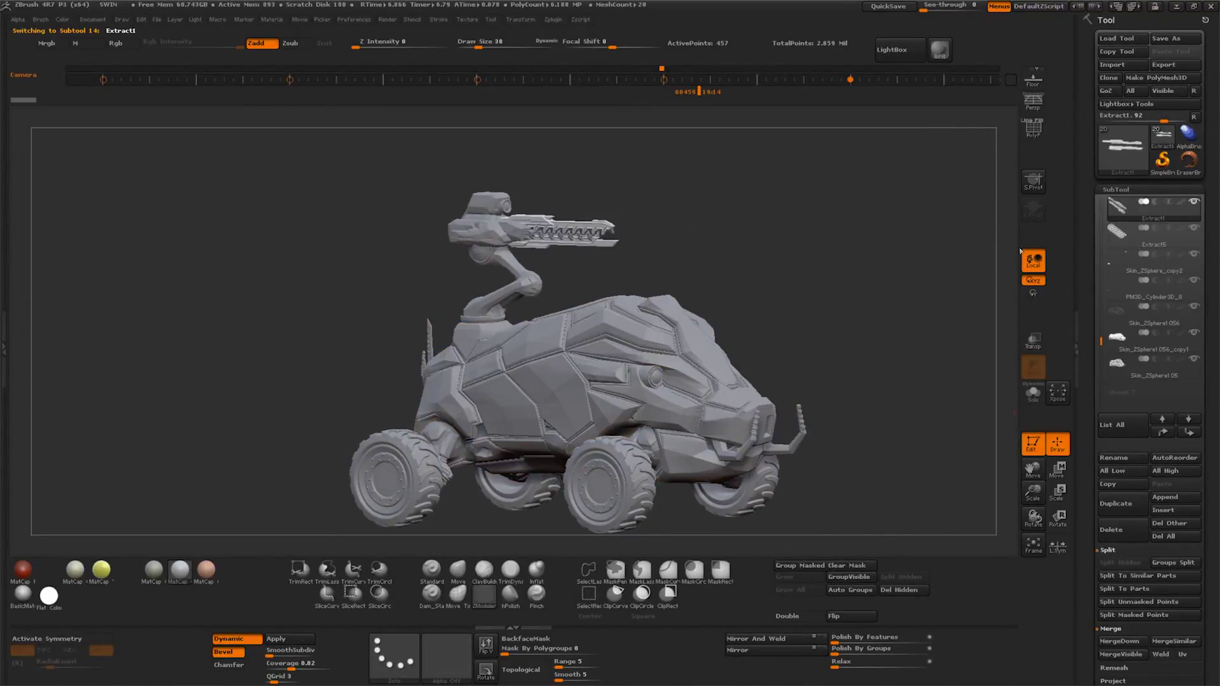
{"action": "left_click", "coordinate": [1189, 434]}
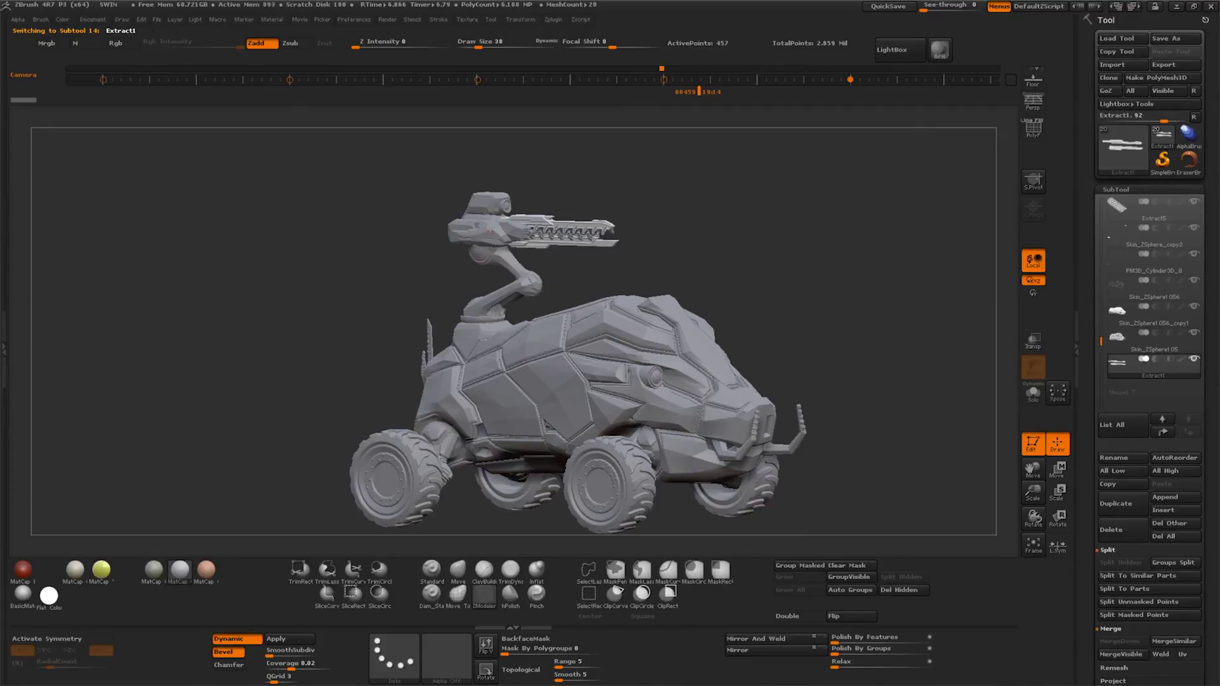
{"action": "left_click", "coordinate": [1188, 419]}
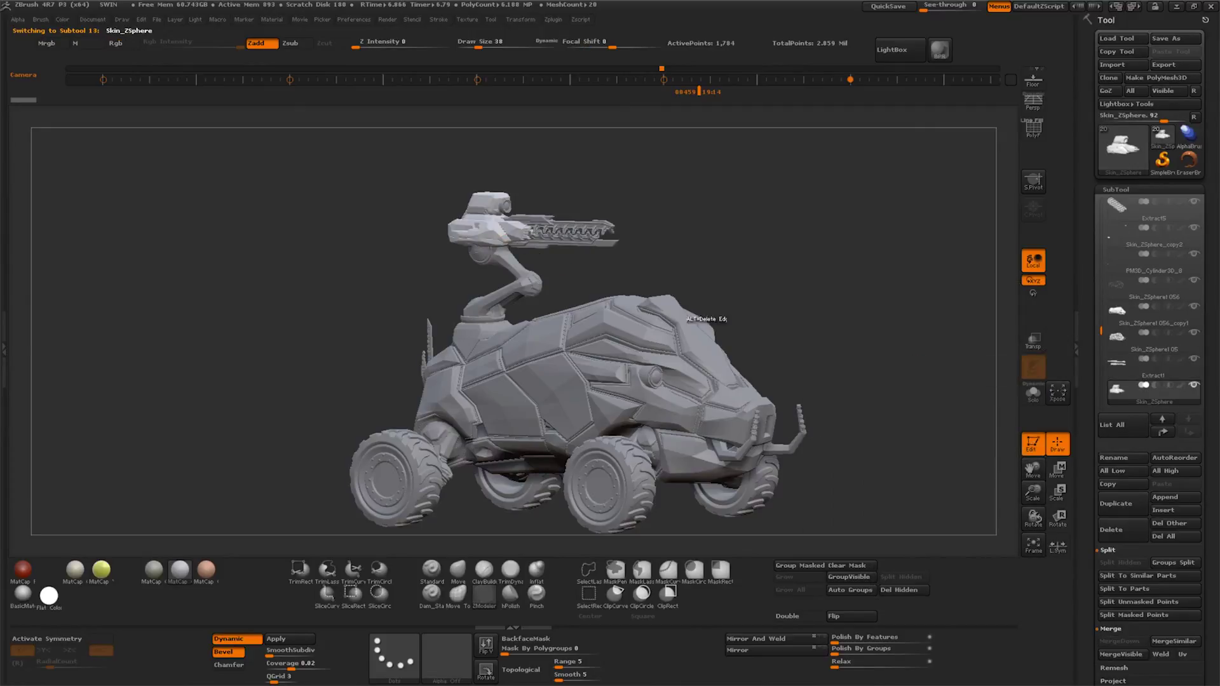
Move PM3D_Cylinder3D_3 and its copy1 to the stack's end and MergeDown them
{"action": "left_click", "coordinate": [520, 272], "text": "alt"}
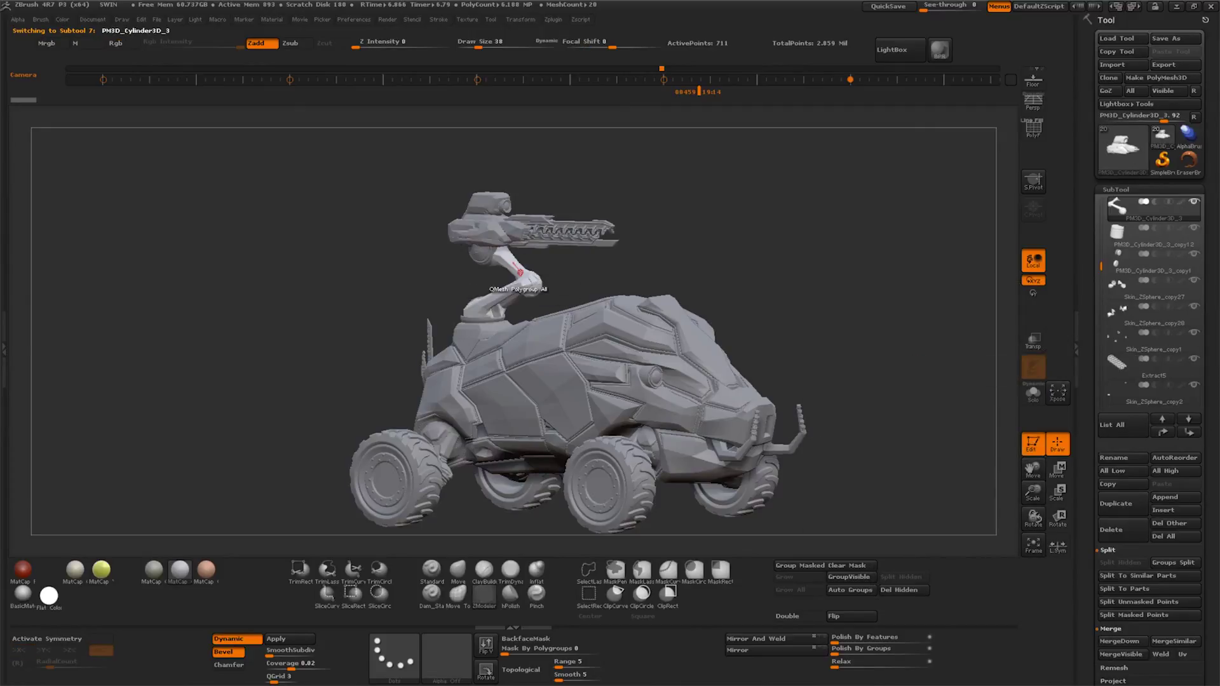
{"action": "left_click", "coordinate": [1192, 435]}
{"action": "left_click", "coordinate": [498, 312], "text": "alt"}
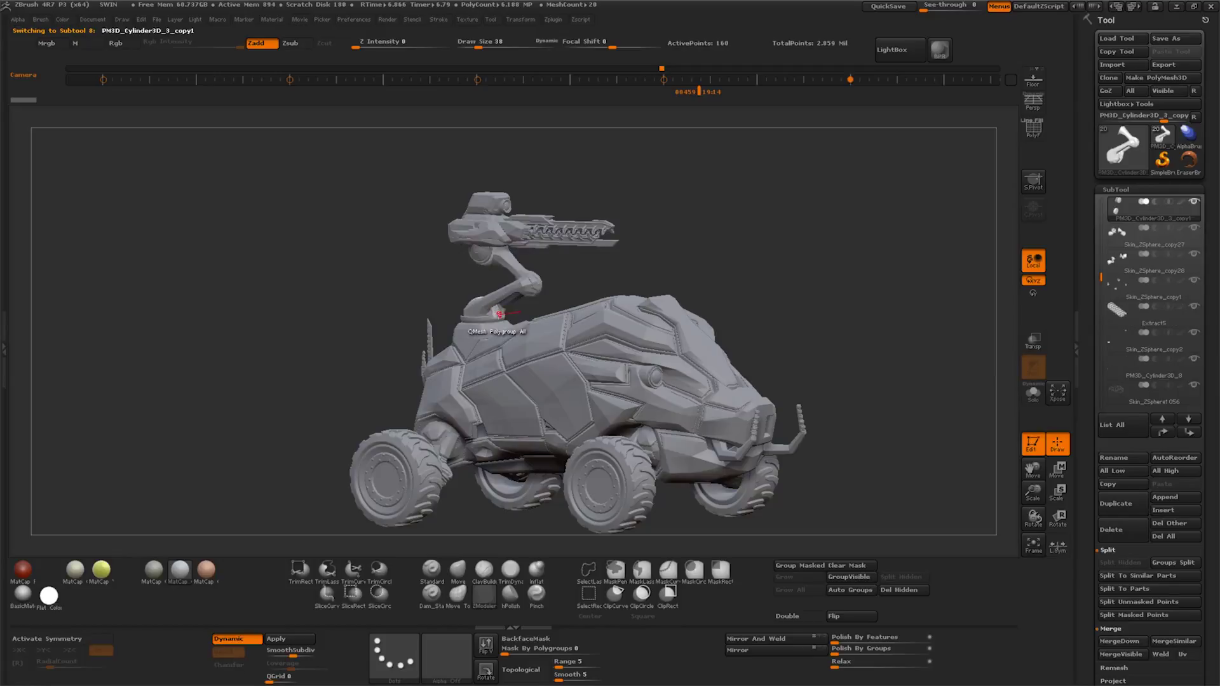
{"action": "left_click", "coordinate": [1189, 433]}
{"action": "left_click", "coordinate": [1138, 288]}
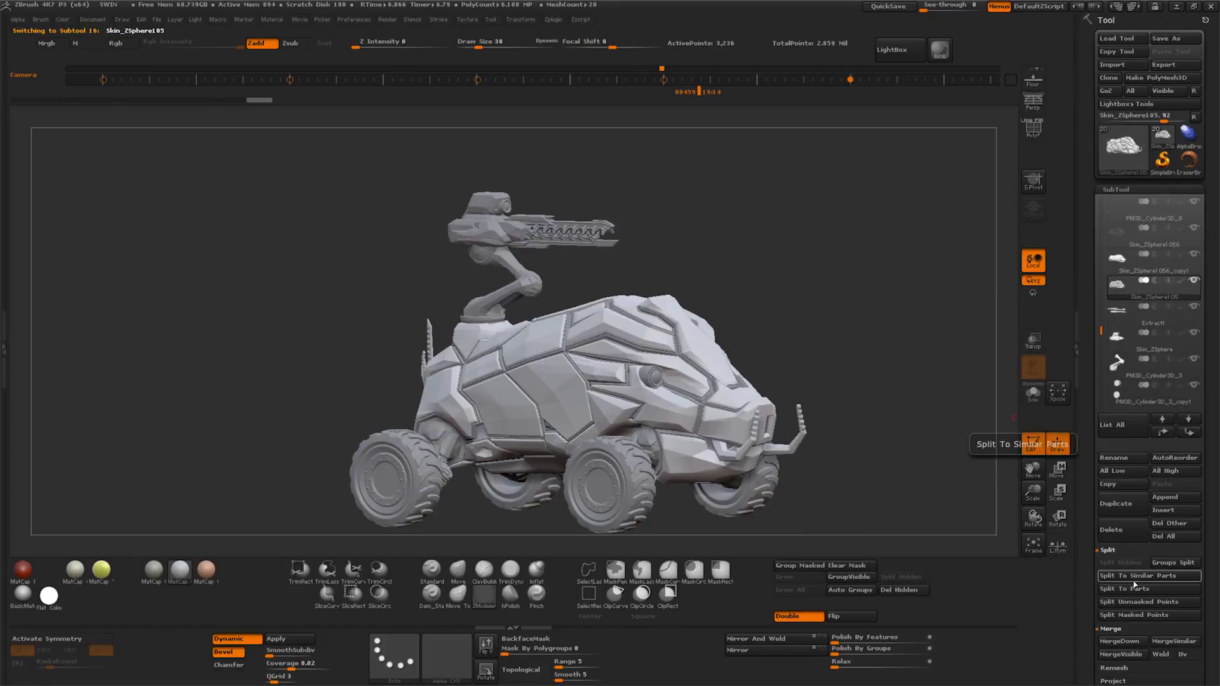
{"action": "left_click", "coordinate": [1126, 641]}
{"action": "key", "text": "Return"}
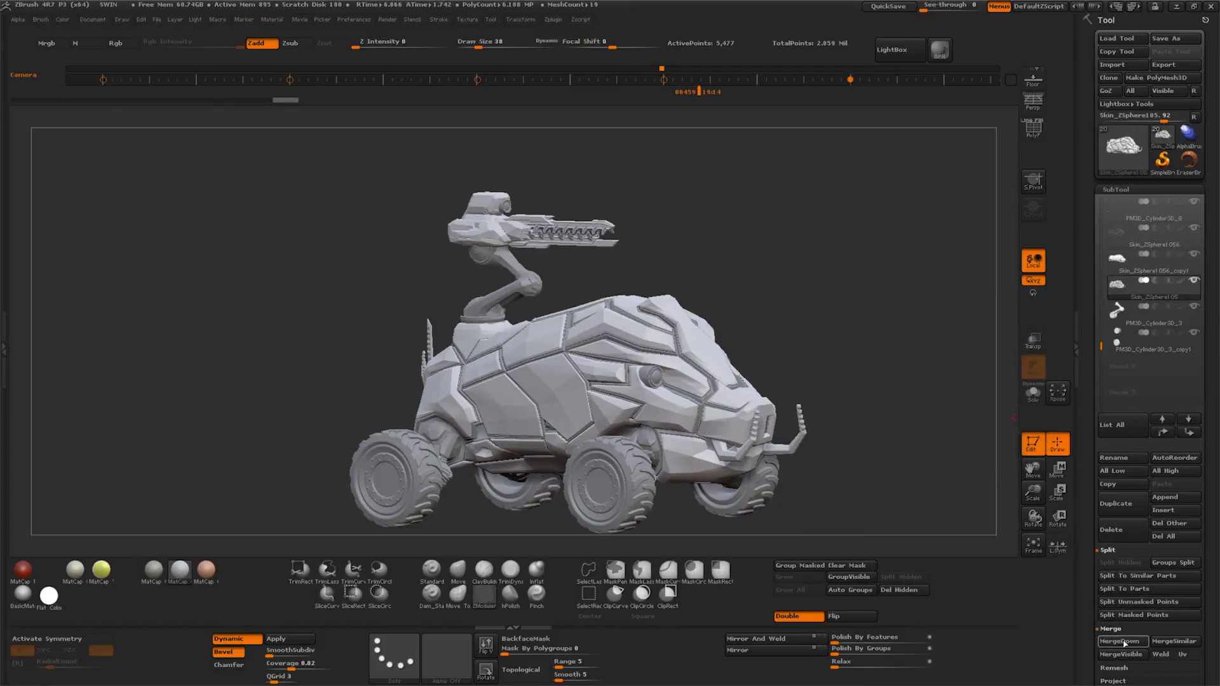
{"action": "left_click", "coordinate": [1122, 642]}
{"action": "mouse_move", "coordinate": [853, 409]}
{"action": "left_mouse_down"}
{"action": "mouse_move", "coordinate": [841, 403]}
{"action": "mouse_move", "coordinate": [807, 429]}
{"action": "left_mouse_up"}
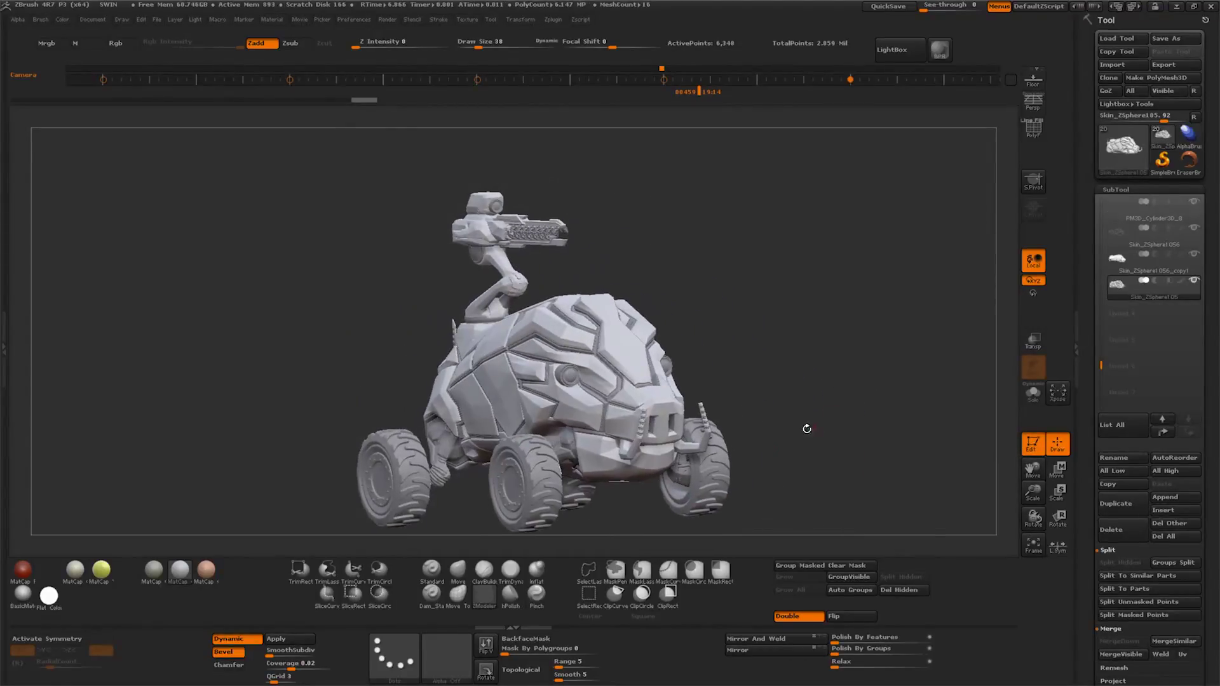
Move Skin_ZSphere_copy27 to the end and MergeDown it, leaving 15 meshes
{"action": "left_click", "coordinate": [566, 452], "text": "alt"}
{"action": "left_click", "coordinate": [1190, 433]}
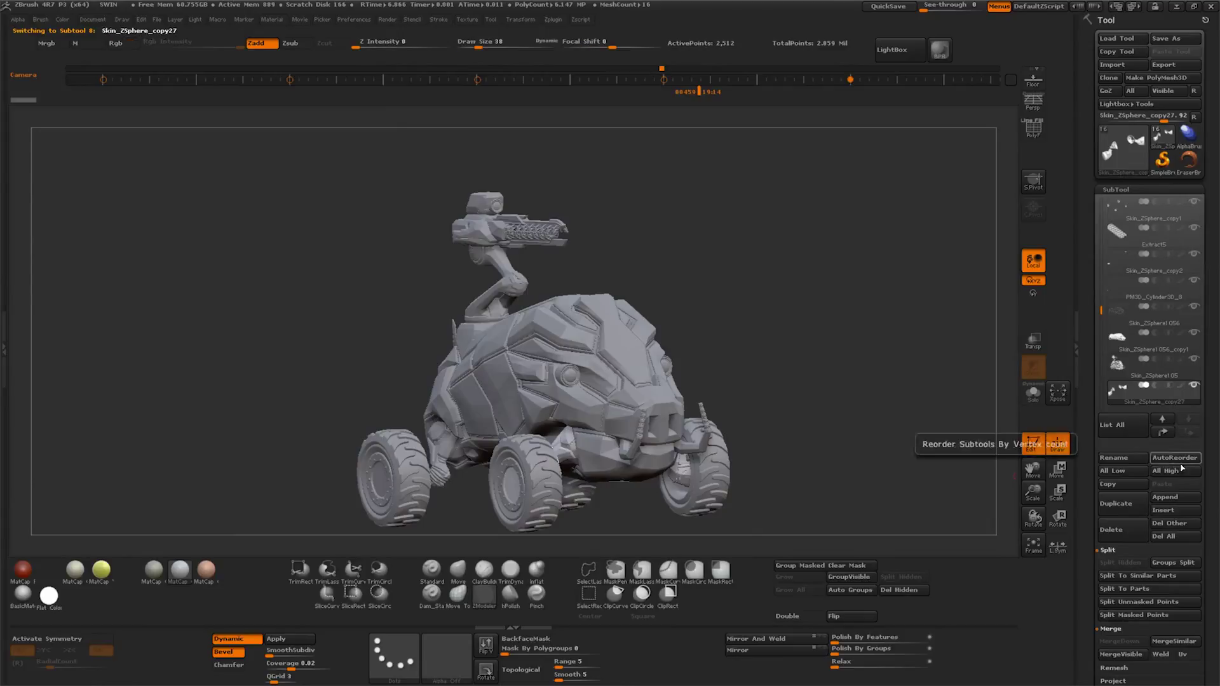
{"action": "left_click", "coordinate": [1138, 365]}
{"action": "left_click", "coordinate": [1120, 641]}
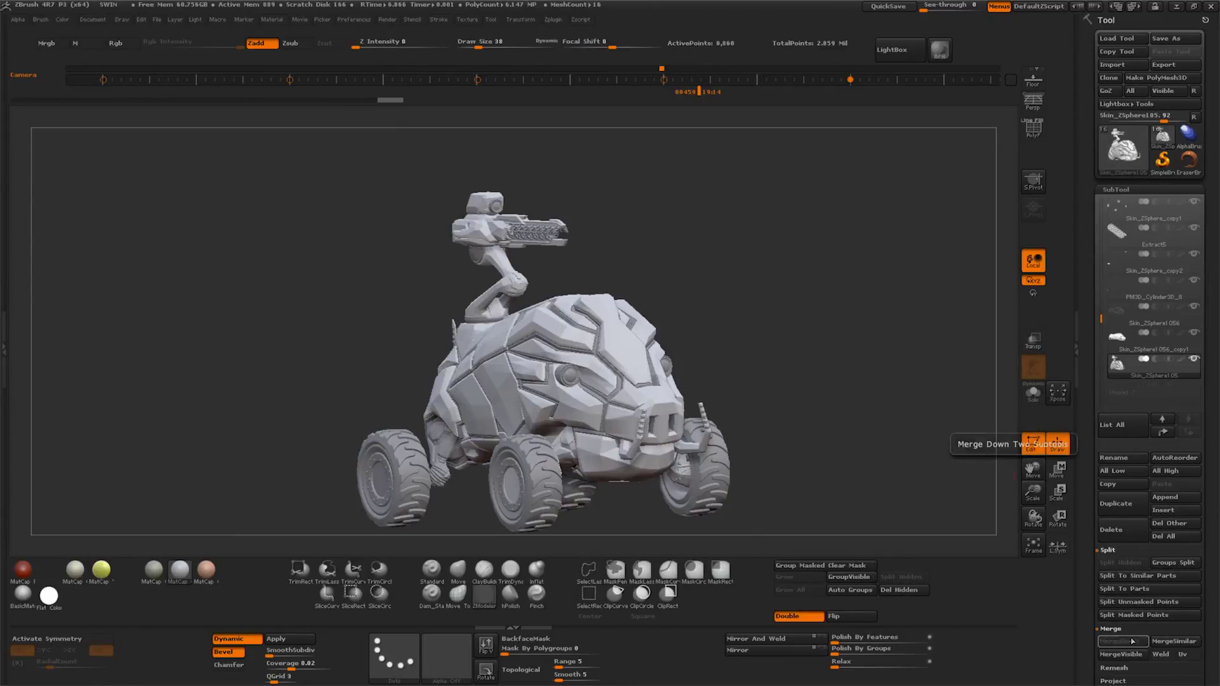
{"action": "left_click_drag", "start_coordinate": [813, 424], "coordinate": [867, 32]}
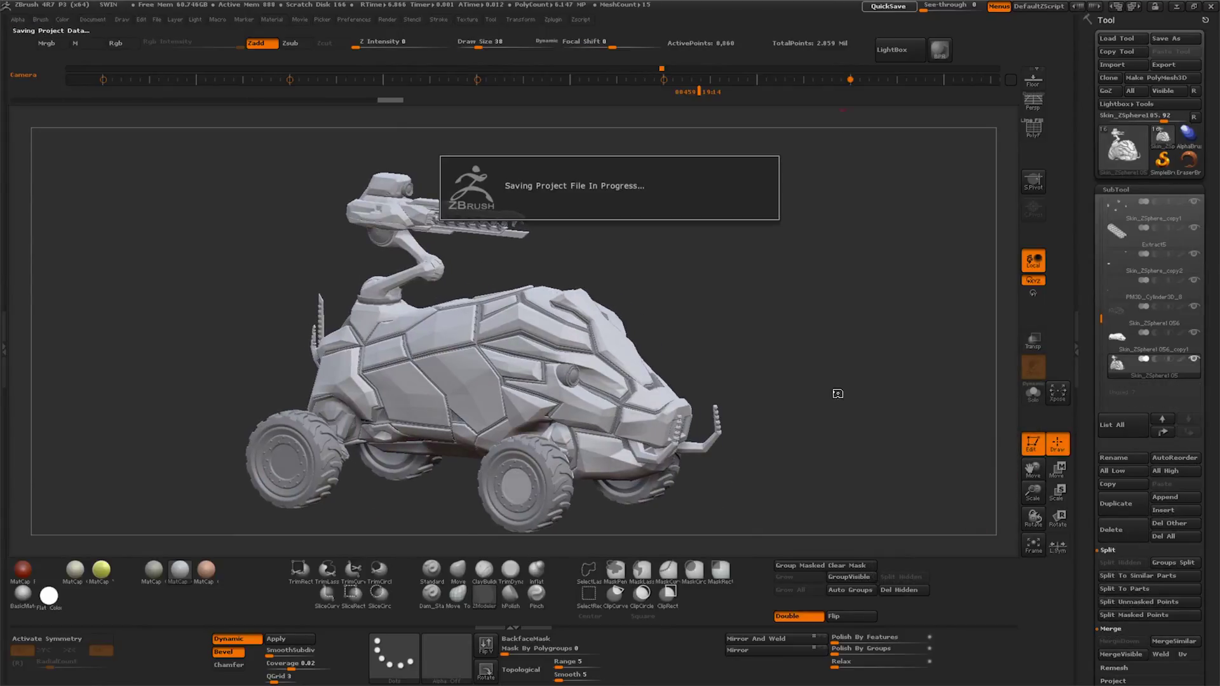
{"action": "mouse_move", "coordinate": [838, 393]}
{"action": "left_mouse_down"}
{"action": "mouse_move", "coordinate": [811, 401]}
{"action": "mouse_move", "coordinate": [875, 397]}
{"action": "left_mouse_up"}
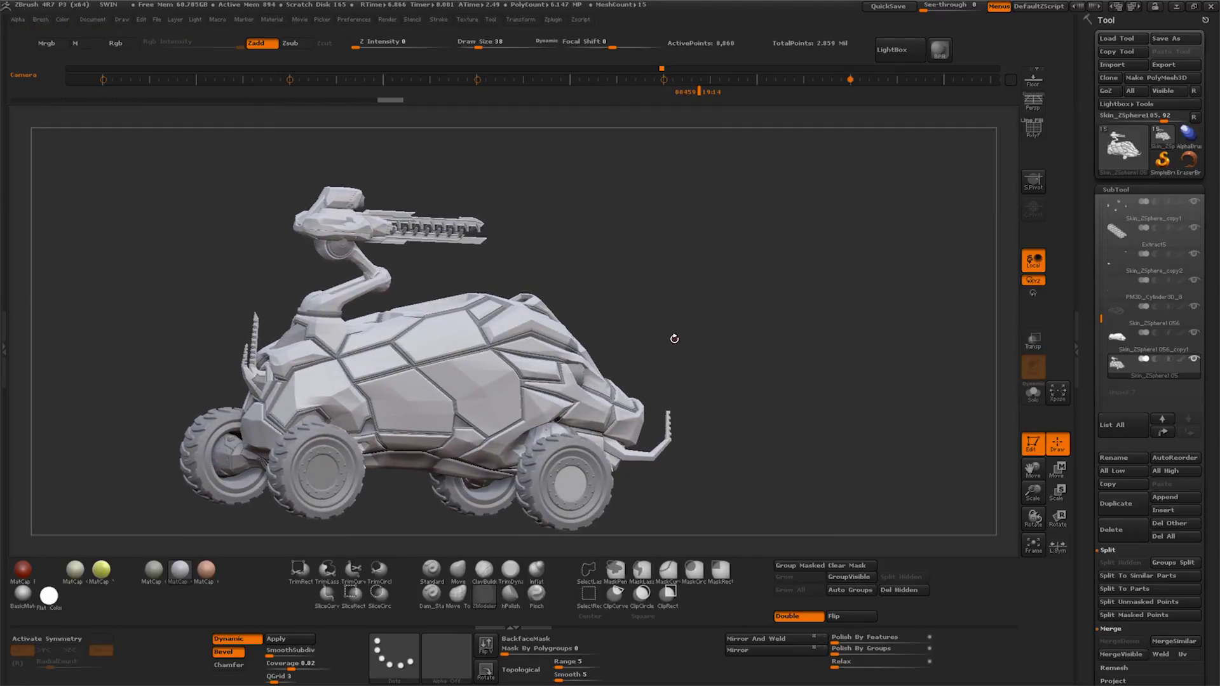
Send PM3D_Cylinder3D_32 and PM3D_Cylinder3D_3_copy12 to the end, then raise Skin_ZSphere1056_copy1 two places
{"action": "left_click", "coordinate": [352, 265], "text": "alt"}
{"action": "left_click", "coordinate": [1188, 432]}
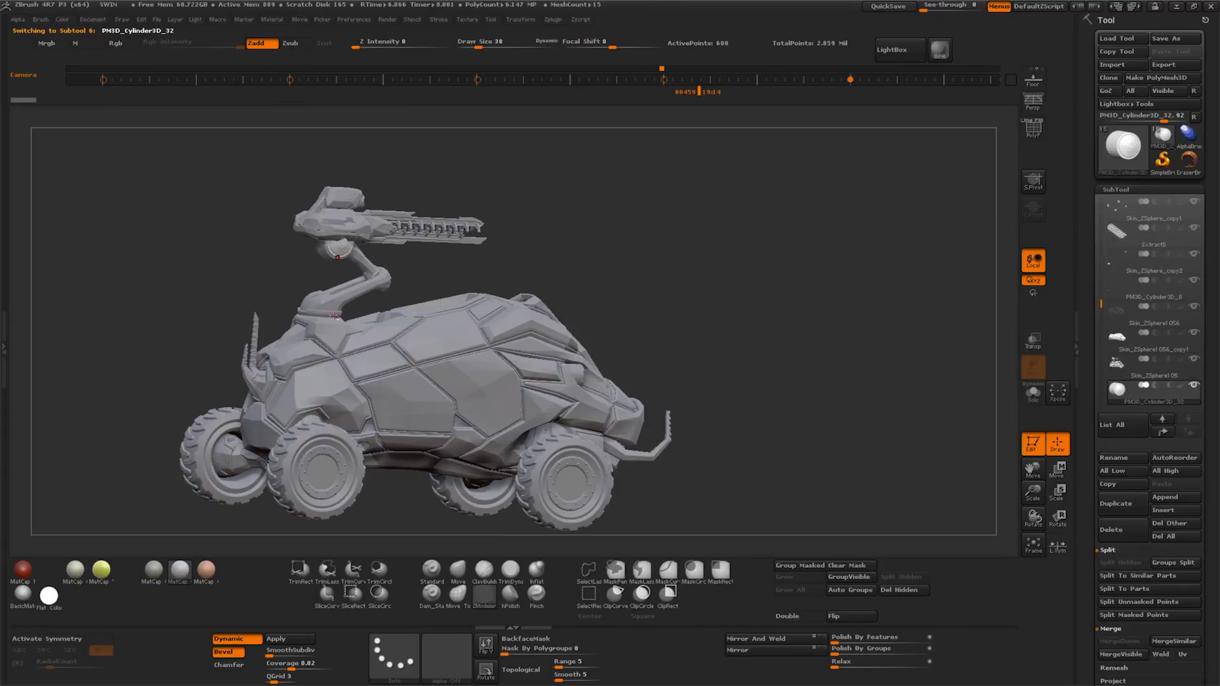
{"action": "left_click", "coordinate": [351, 331], "text": "alt"}
{"action": "left_click", "coordinate": [1189, 432]}
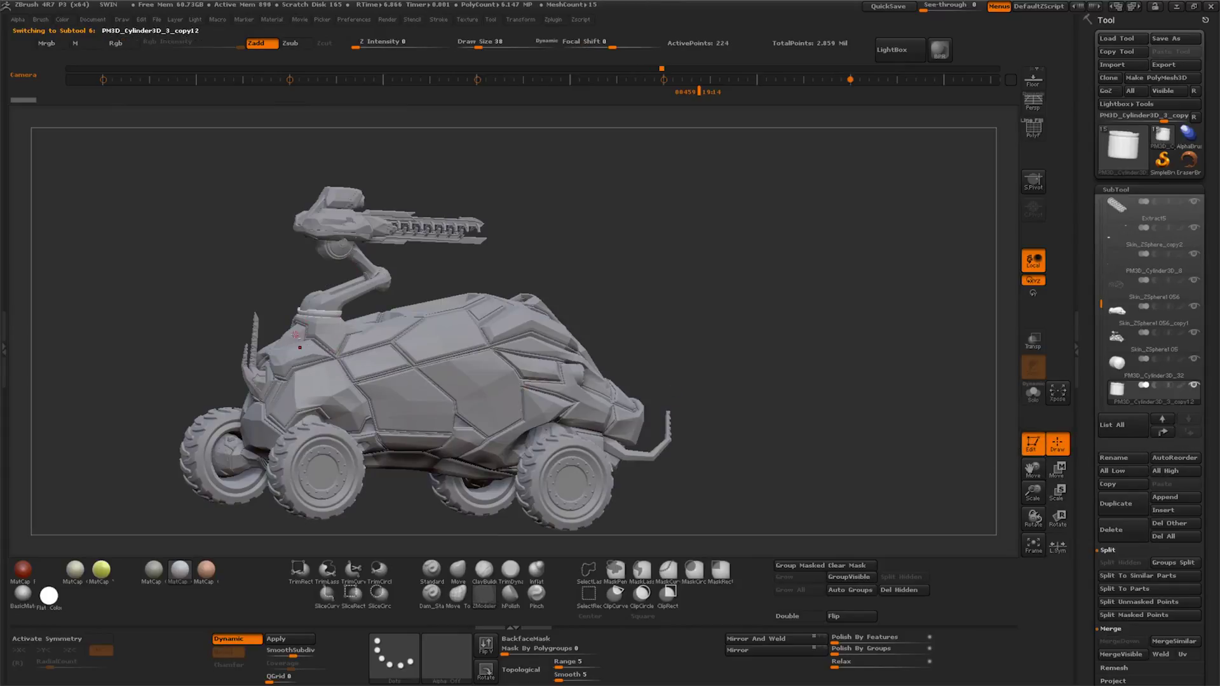
{"action": "left_click", "coordinate": [296, 335], "text": "alt"}
{"action": "mouse_move", "coordinate": [749, 417]}
{"action": "left_mouse_down"}
{"action": "mouse_move", "coordinate": [867, 417]}
{"action": "mouse_move", "coordinate": [802, 420]}
{"action": "mouse_move", "coordinate": [835, 414]}
{"action": "left_mouse_up"}
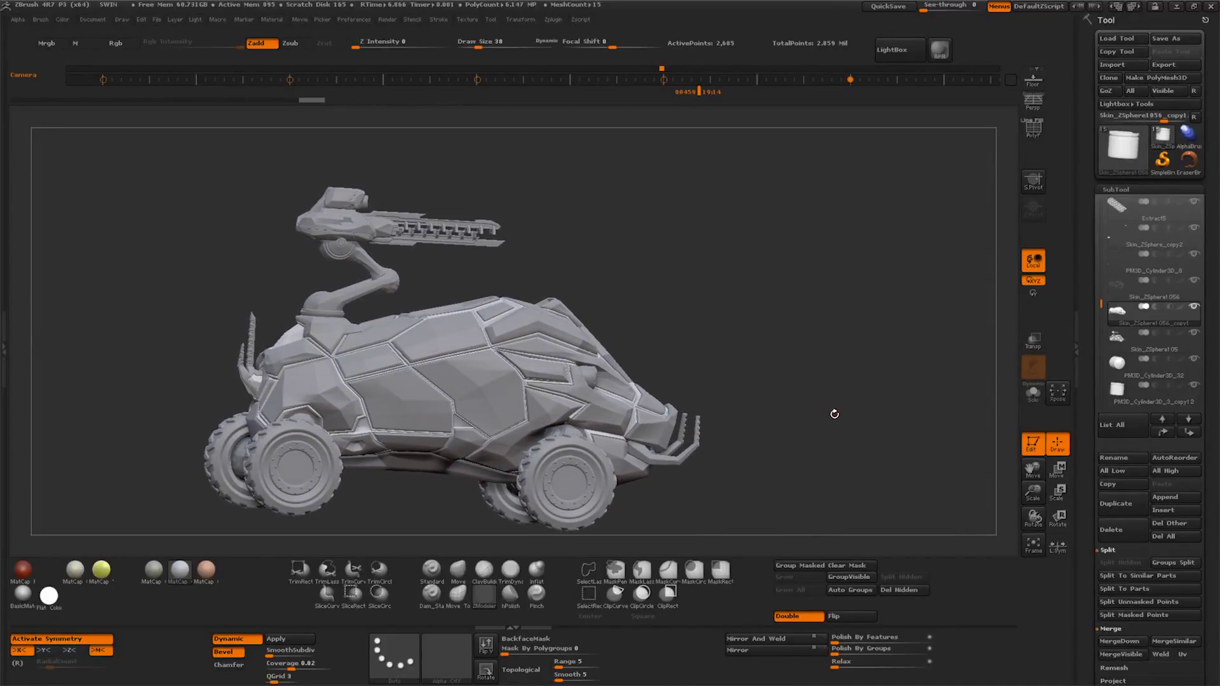
{"action": "left_click", "coordinate": [1190, 434], "text": "shift"}
{"action": "mouse_move", "coordinate": [1135, 391]}
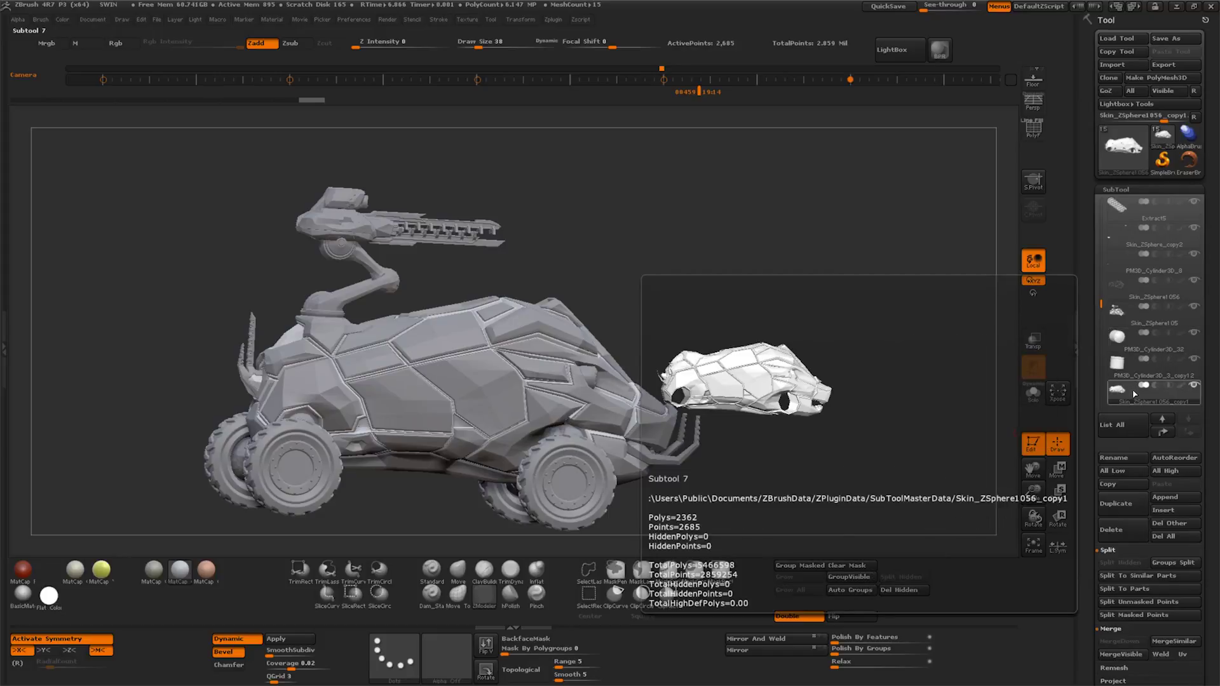
{"action": "left_click", "coordinate": [1163, 418]}
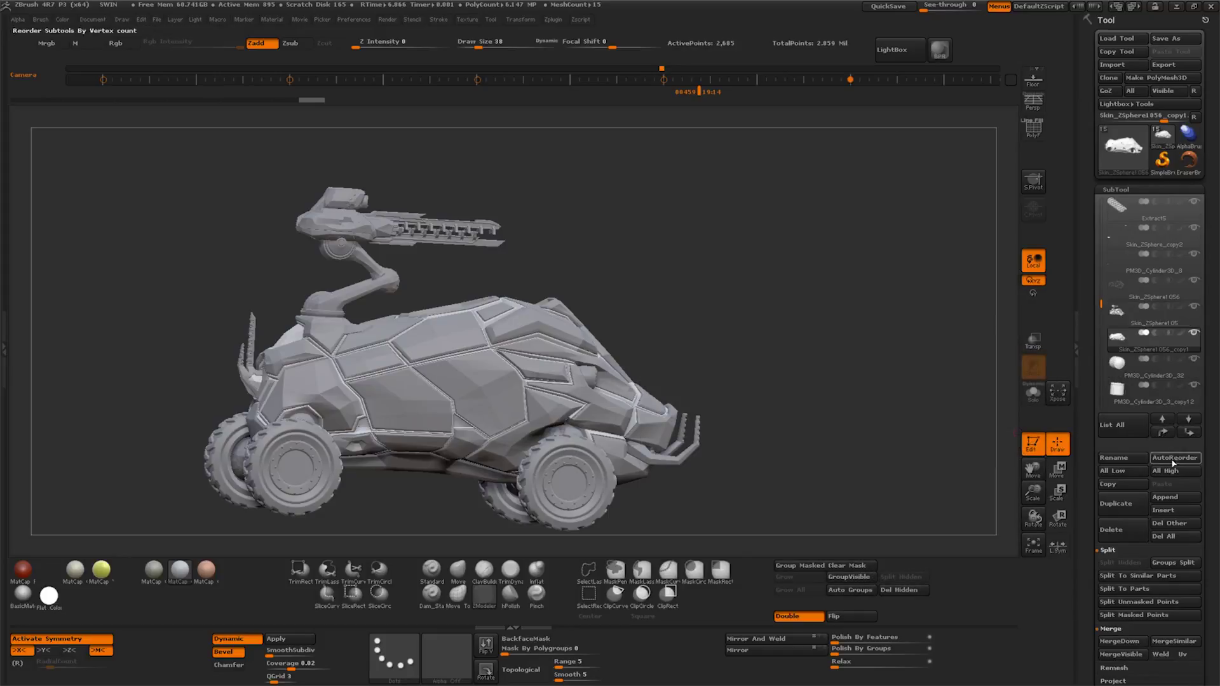
Merge a neighbouring pair, then merge Skin_ZSphere_copy28 into the Skin_ZSphere105 body
{"action": "left_click", "coordinate": [1120, 641]}
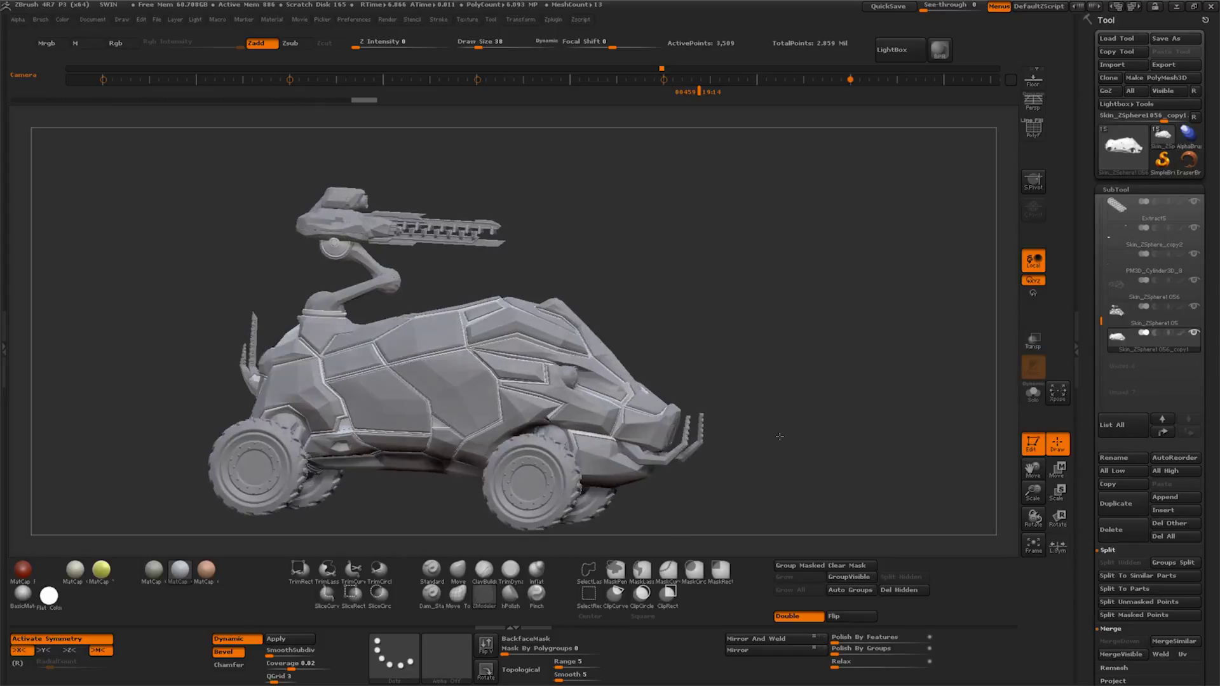
{"action": "left_click_drag", "start_coordinate": [1101, 288], "coordinate": [1102, 254]}
{"action": "left_click", "coordinate": [1127, 268]}
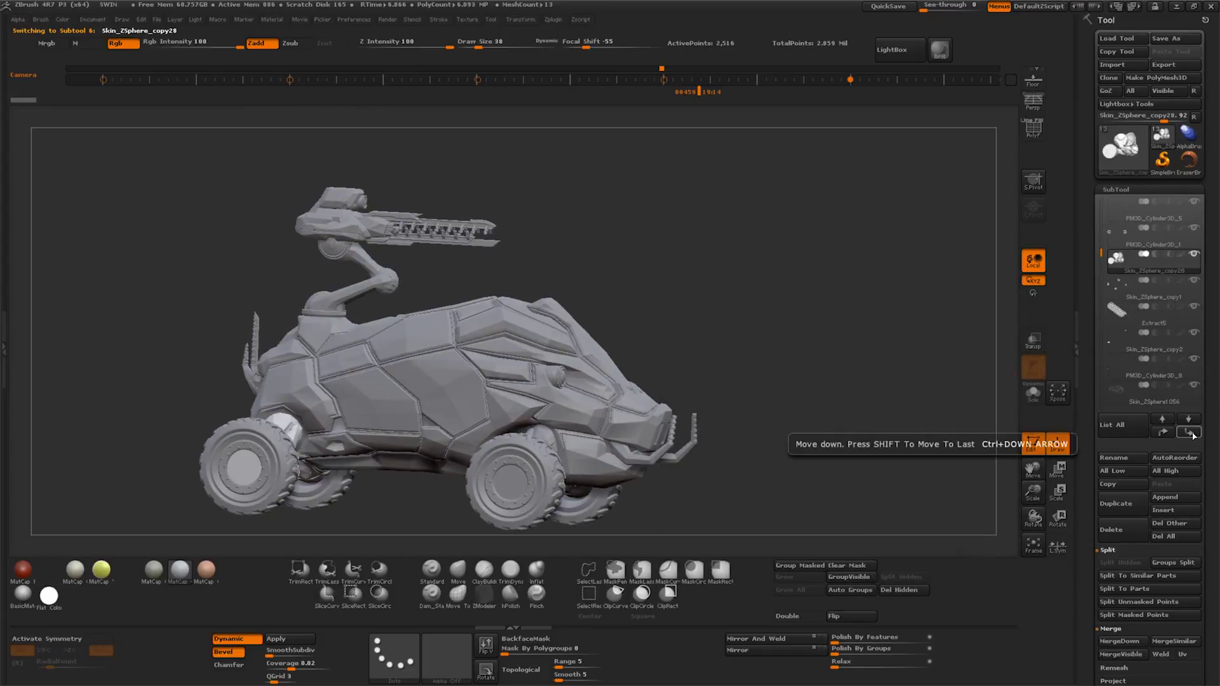
{"action": "left_click", "coordinate": [1189, 419], "text": "shift"}
{"action": "left_click", "coordinate": [1163, 419]}
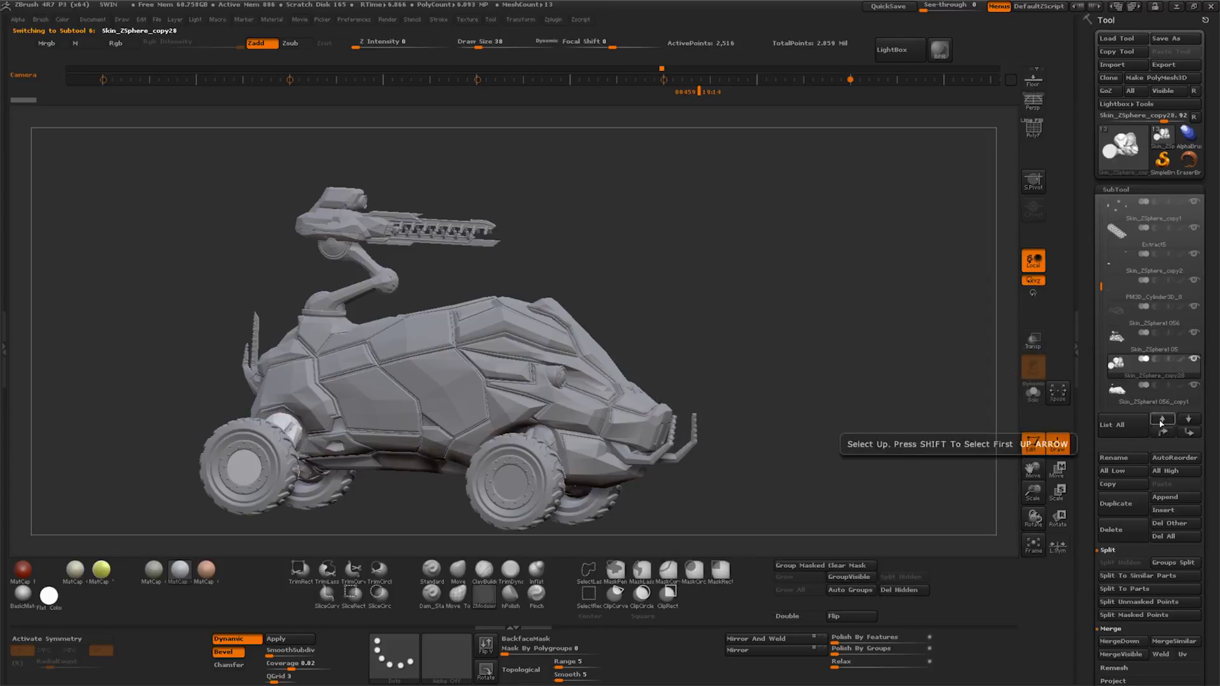
{"action": "left_click", "coordinate": [1144, 339]}
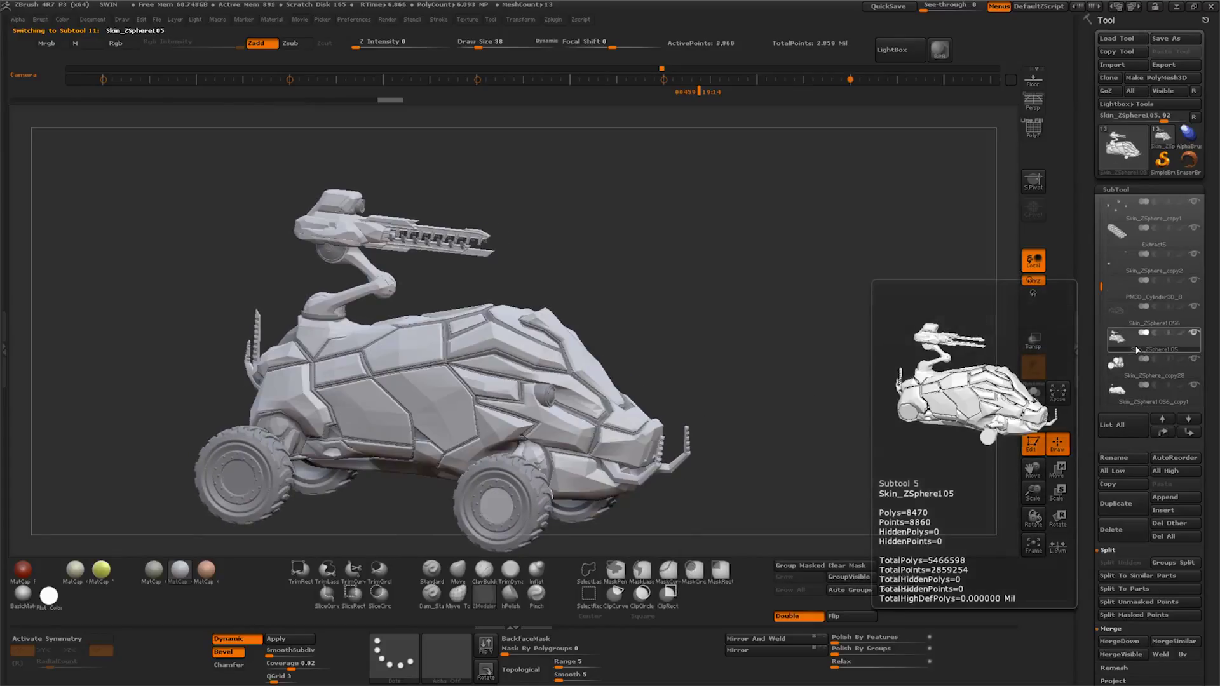
{"action": "left_click", "coordinate": [1119, 642]}
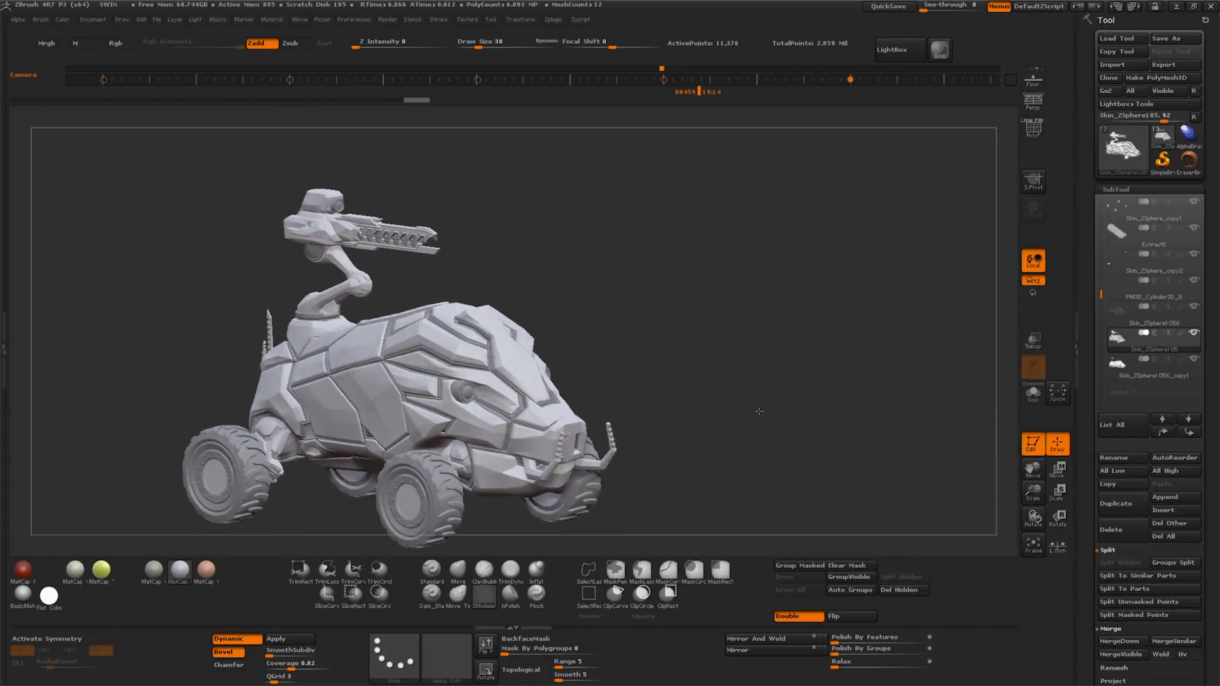
{"action": "left_click_drag", "start_coordinate": [772, 406], "coordinate": [780, 405]}
Merge the PM3D_Cylinder3D_4 wheel into Skin_ZSphere1056_copy1
{"action": "left_click", "coordinate": [514, 472], "text": "alt"}
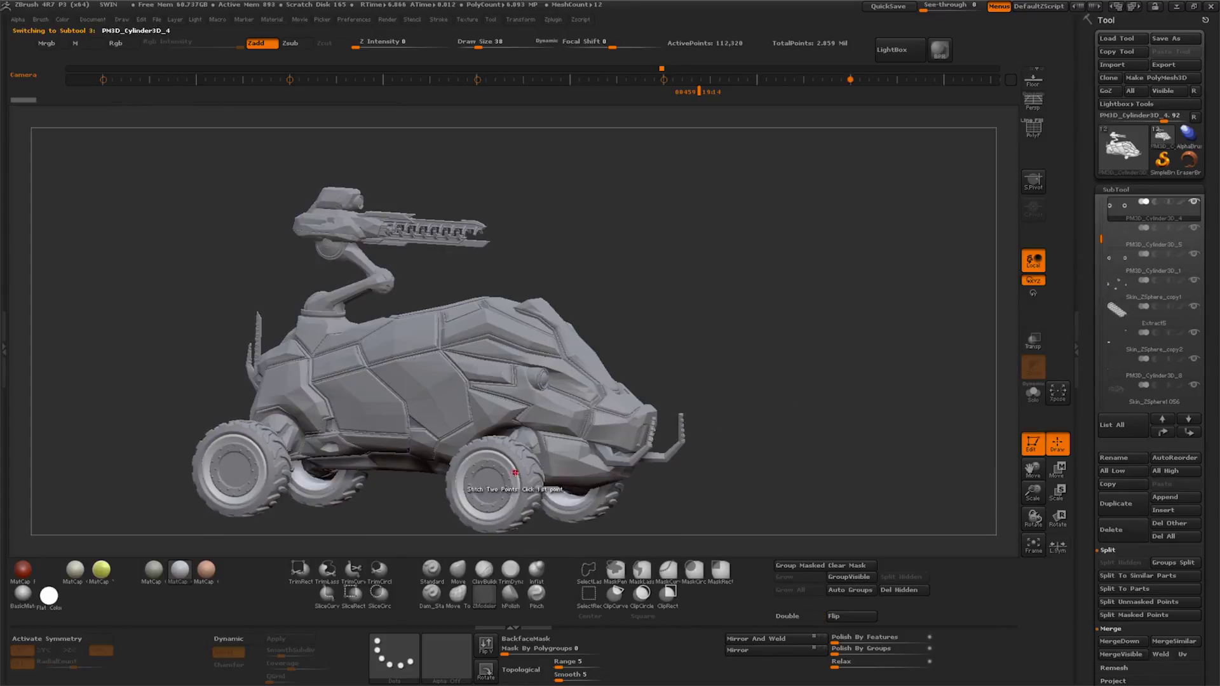
{"action": "left_click", "coordinate": [1163, 509]}
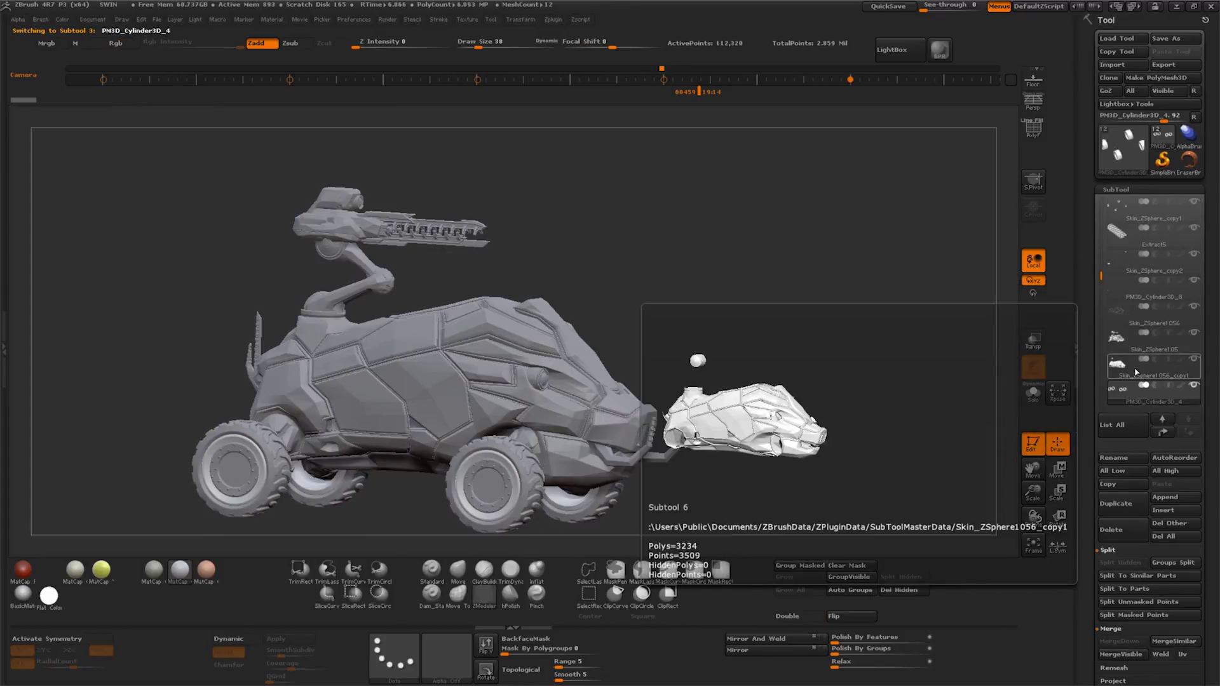
{"action": "left_click", "coordinate": [731, 347]}
{"action": "left_click", "coordinate": [1122, 641]}
{"action": "left_click_drag", "start_coordinate": [804, 440], "coordinate": [788, 433]}
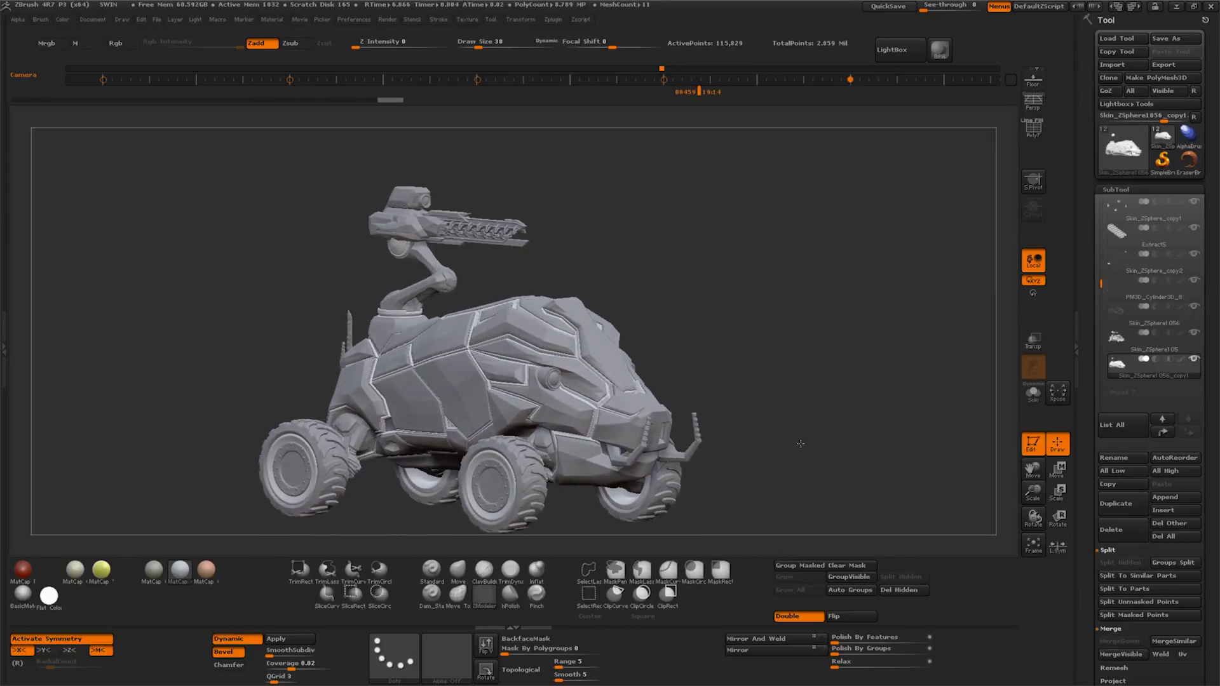
Place PM3D_Cylinder3D_8_copy2 above Skin_ZSphere_copy2 and merge the last two subtools
{"action": "left_click", "coordinate": [544, 375], "text": "alt"}
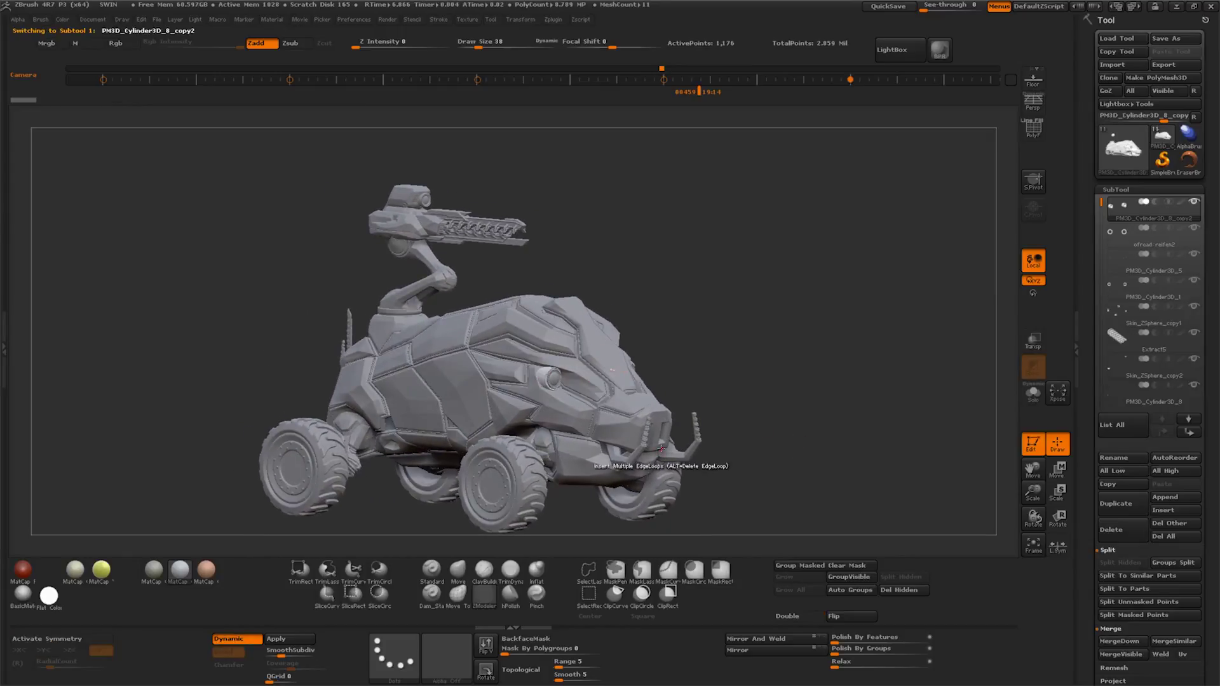
{"action": "left_click", "coordinate": [1174, 459]}
{"action": "key", "text": "b"}
{"action": "key", "text": "z"}
{"action": "key", "text": "m"}
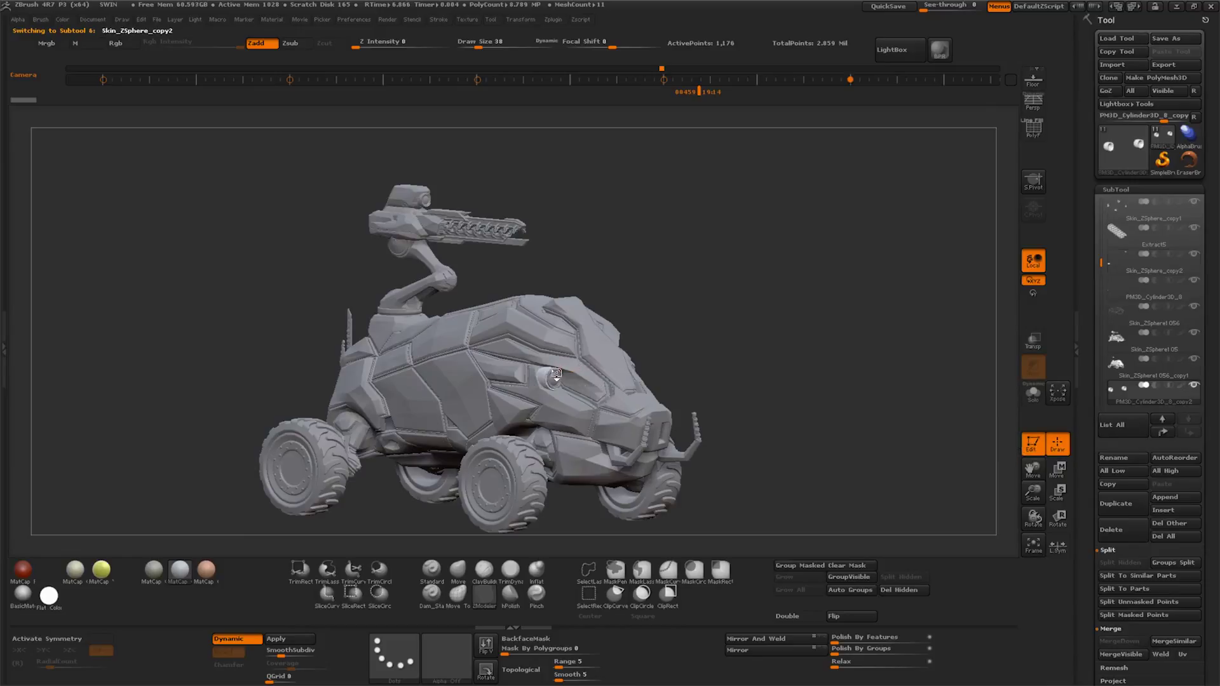
{"action": "left_click", "coordinate": [1189, 419]}
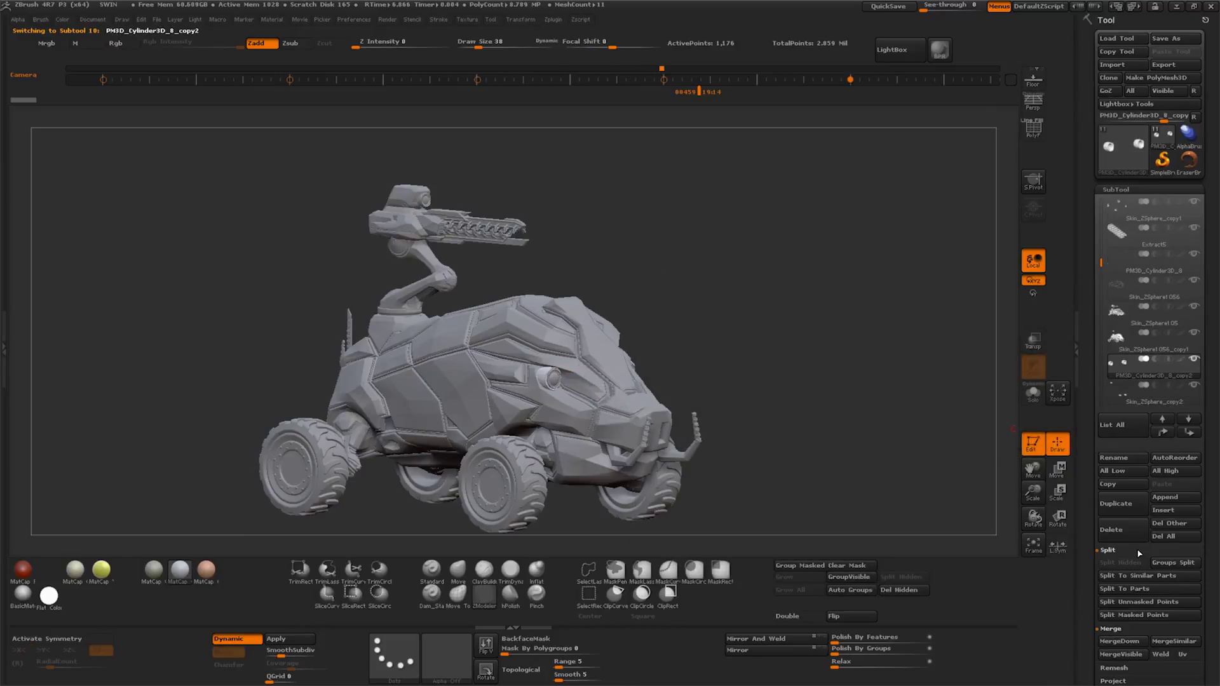
{"action": "left_click", "coordinate": [1136, 644]}
{"action": "left_click_drag", "start_coordinate": [831, 413], "coordinate": [812, 409]}
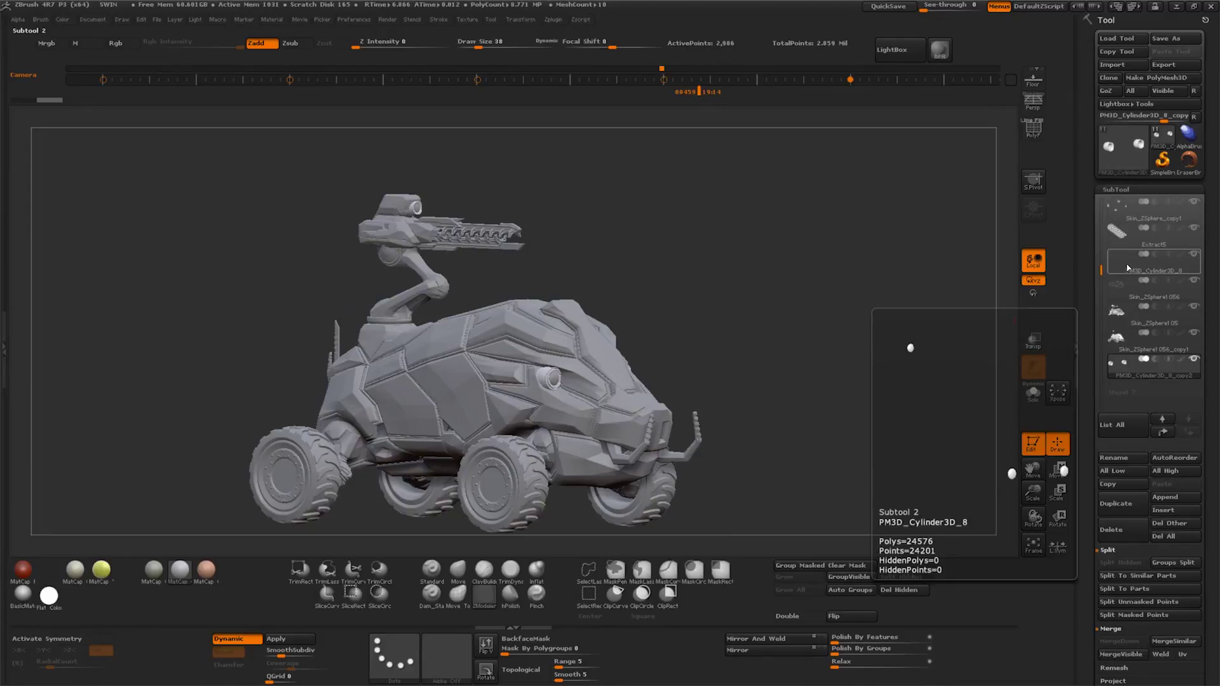
Move Skin_ZSphere_copy1 below Skin_ZSphere1056_copy1 toward the end of the stack
{"action": "left_click", "coordinate": [1128, 217]}
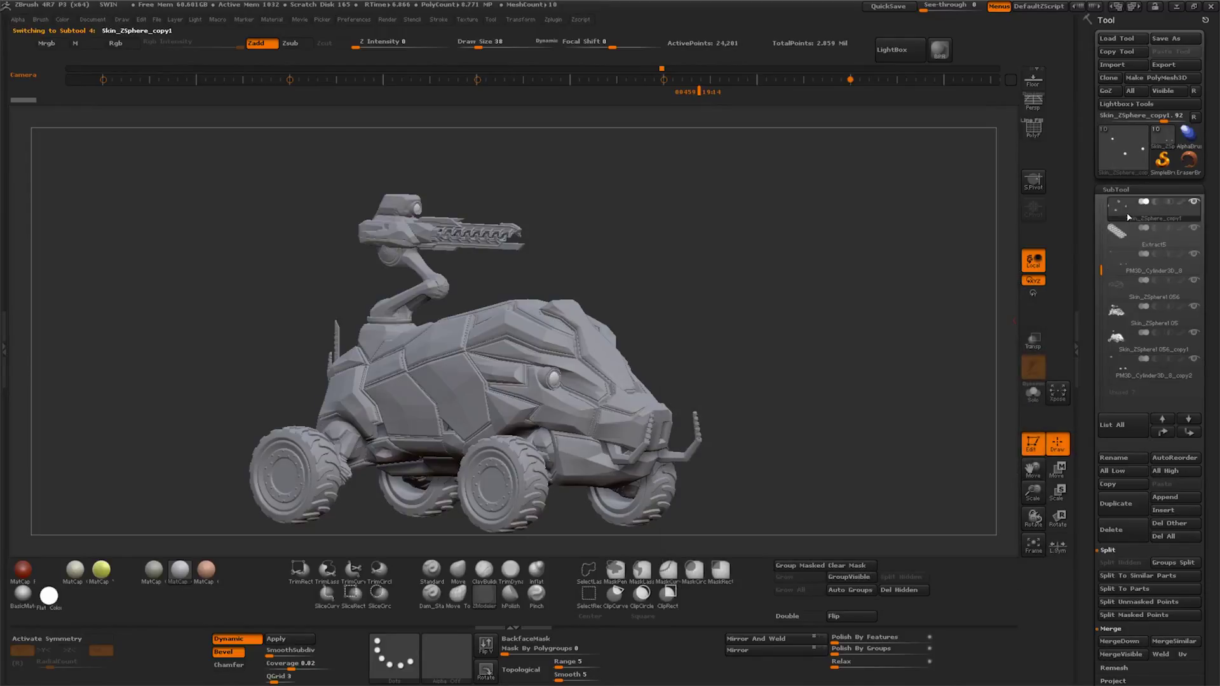
{"action": "left_click_drag", "start_coordinate": [814, 422], "coordinate": [852, 426]}
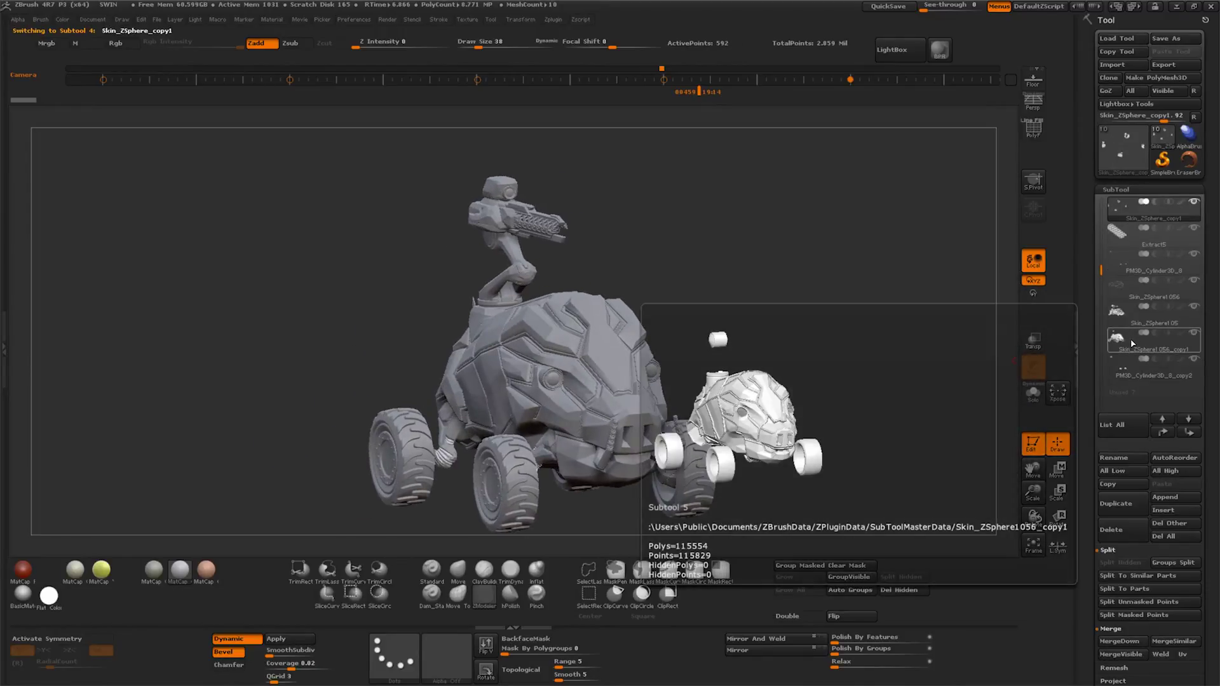
{"action": "left_click", "coordinate": [1188, 419]}
{"action": "left_click", "coordinate": [1188, 419]}
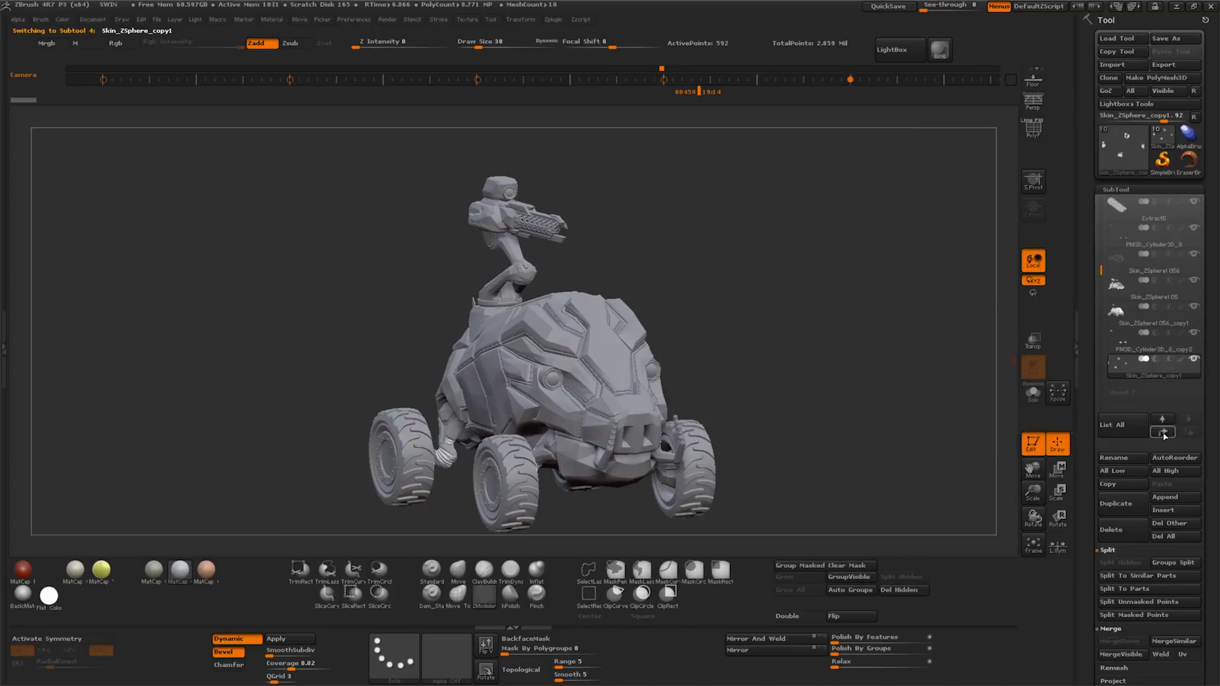
{"action": "left_click", "coordinate": [1138, 312]}
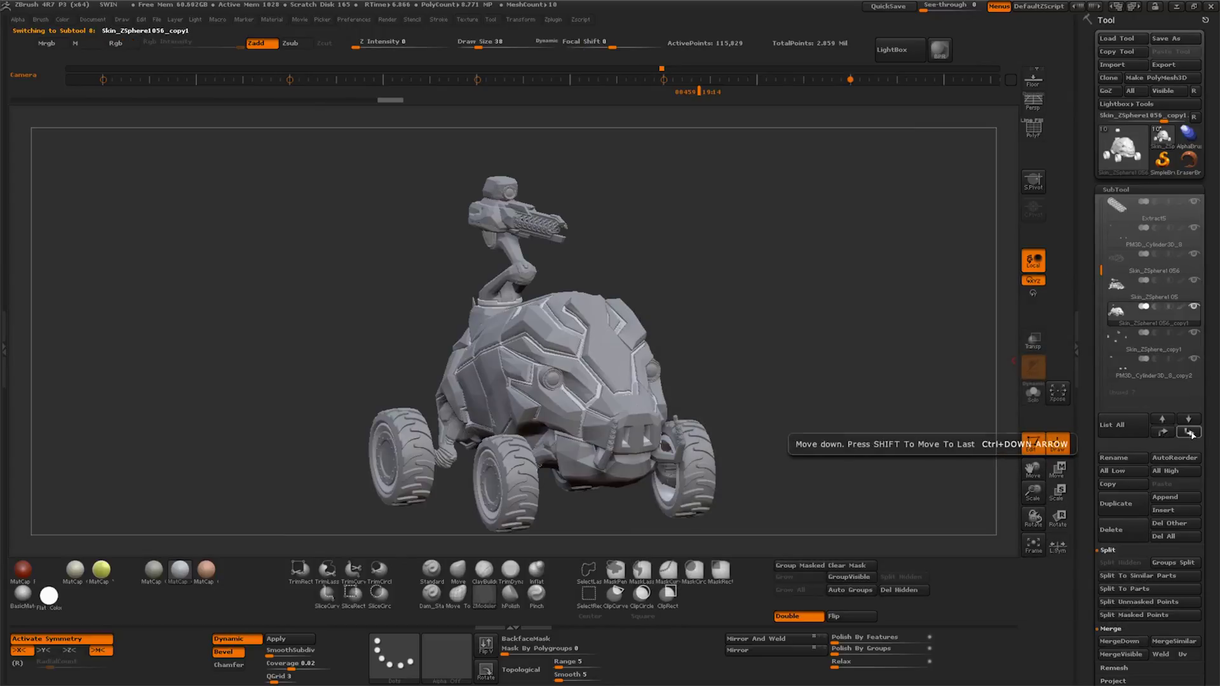
{"action": "left_click", "coordinate": [1117, 315]}
{"action": "left_click", "coordinate": [1189, 432]}
{"action": "left_click", "coordinate": [1189, 433]}
{"action": "scroll", "coordinate": [1138, 292], "scroll_direction": "up", "scroll_amount": 3}
Send the ofroad reifen2 tyres to the end and hide the body and turret
{"action": "left_click", "coordinate": [1153, 210]}
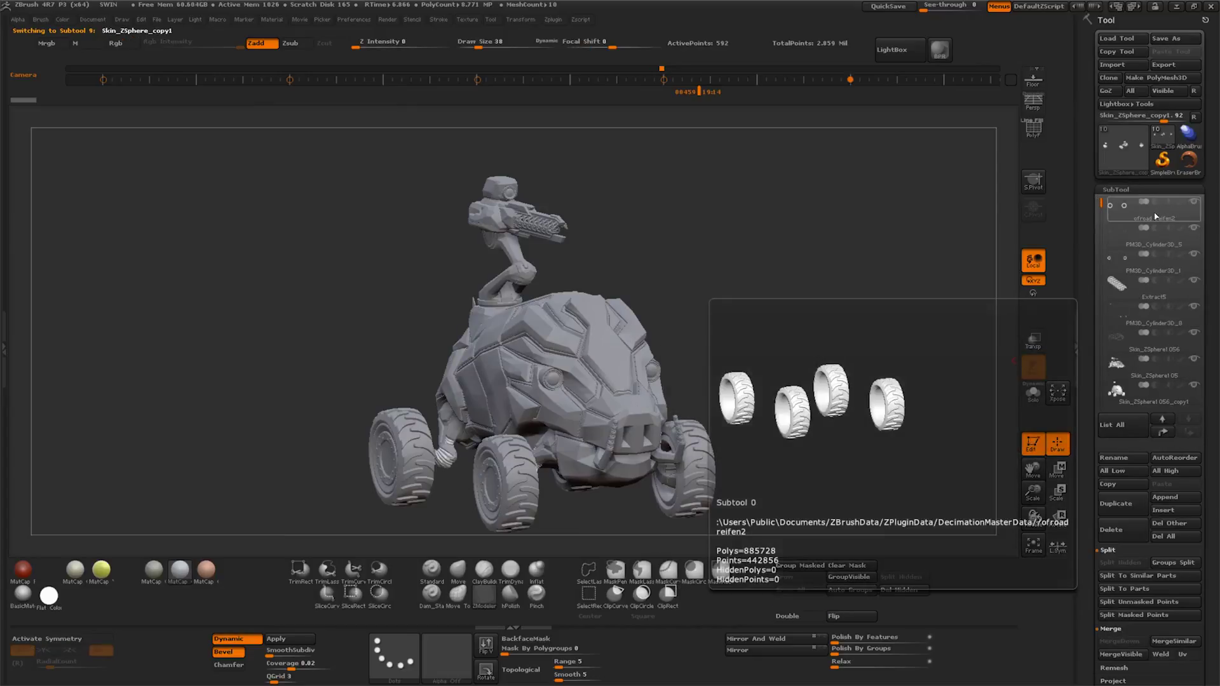
{"action": "left_click", "coordinate": [1188, 432], "text": "shift"}
{"action": "left_click_drag", "start_coordinate": [798, 433], "coordinate": [864, 422]}
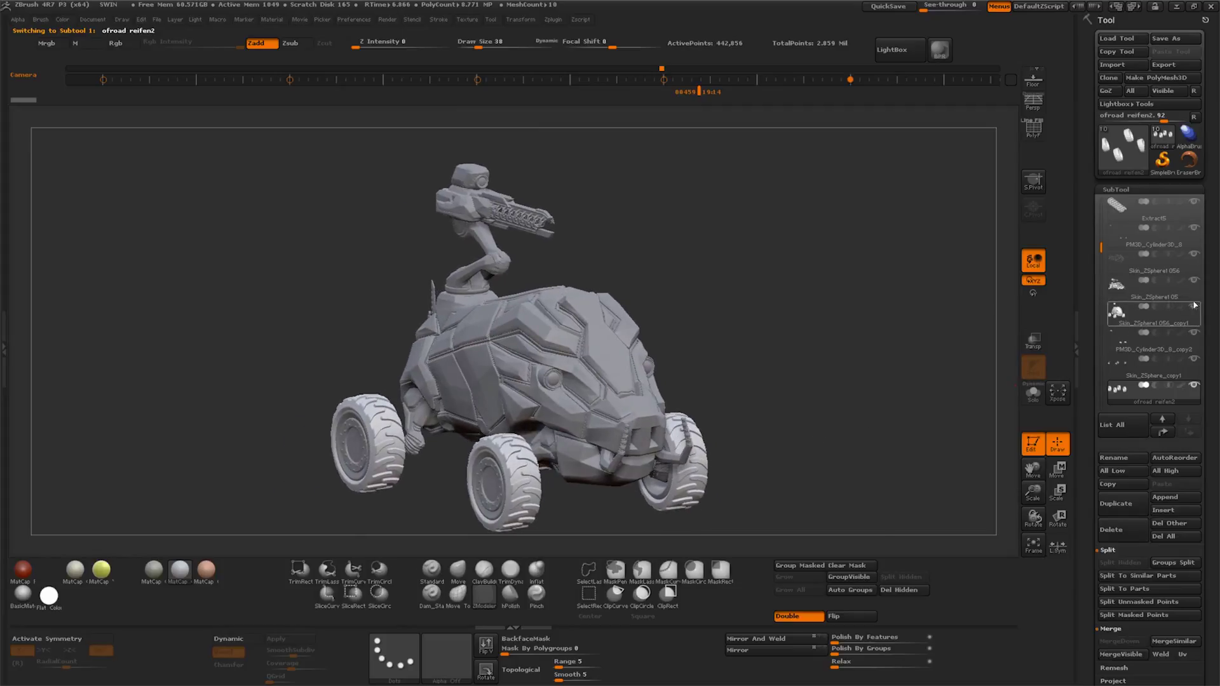
{"action": "left_click", "coordinate": [1198, 284]}
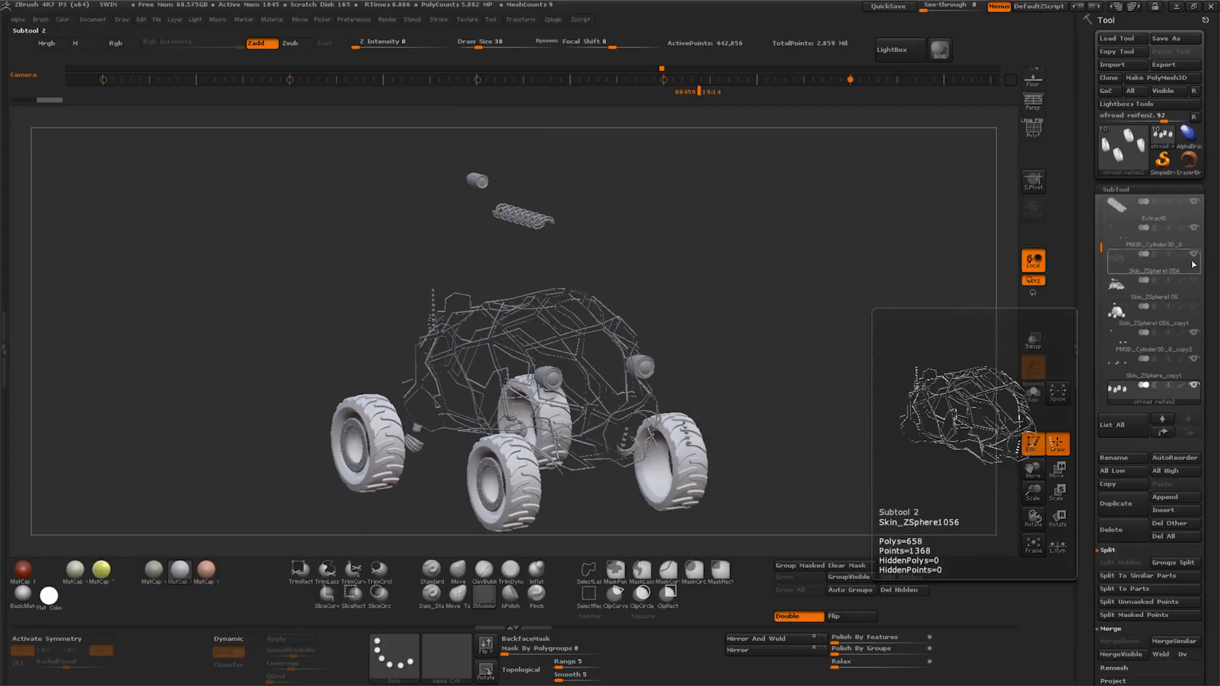
Show only the wheels and small parts, and move PM3D_Cylinder3D_1 to the bottom
{"action": "left_click", "coordinate": [1194, 310]}
{"action": "left_click_drag", "start_coordinate": [775, 439], "coordinate": [824, 403]}
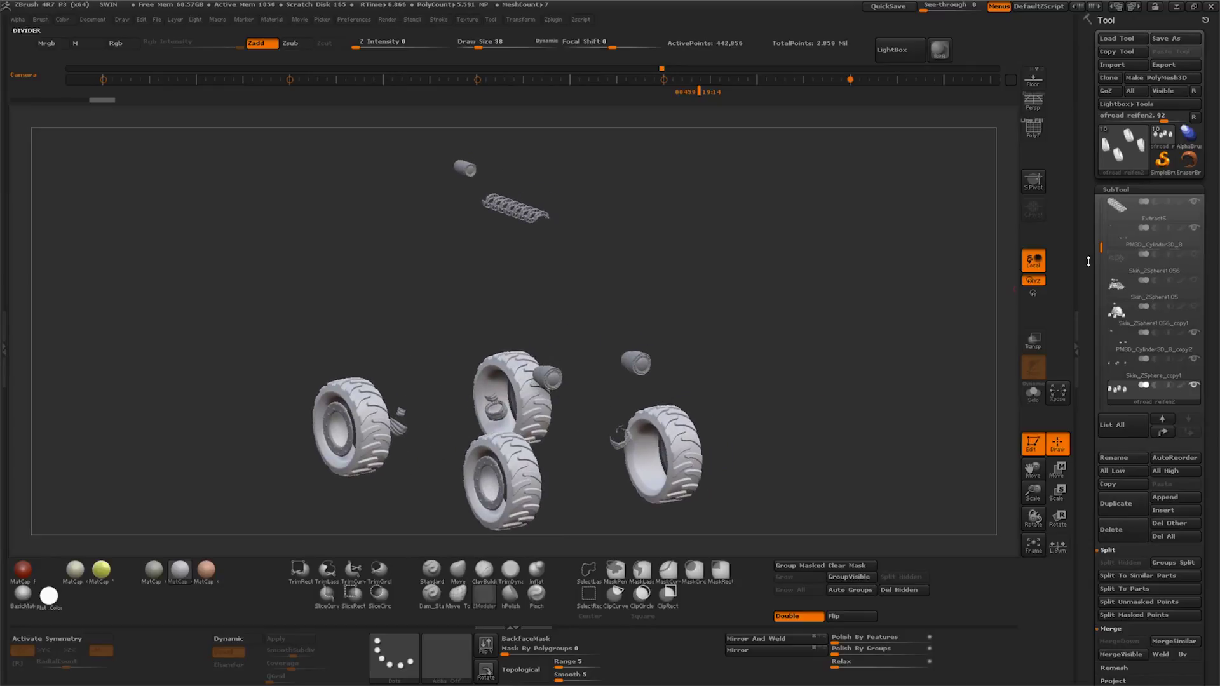
{"action": "scroll", "coordinate": [1143, 240], "scroll_direction": "up", "scroll_amount": 2}
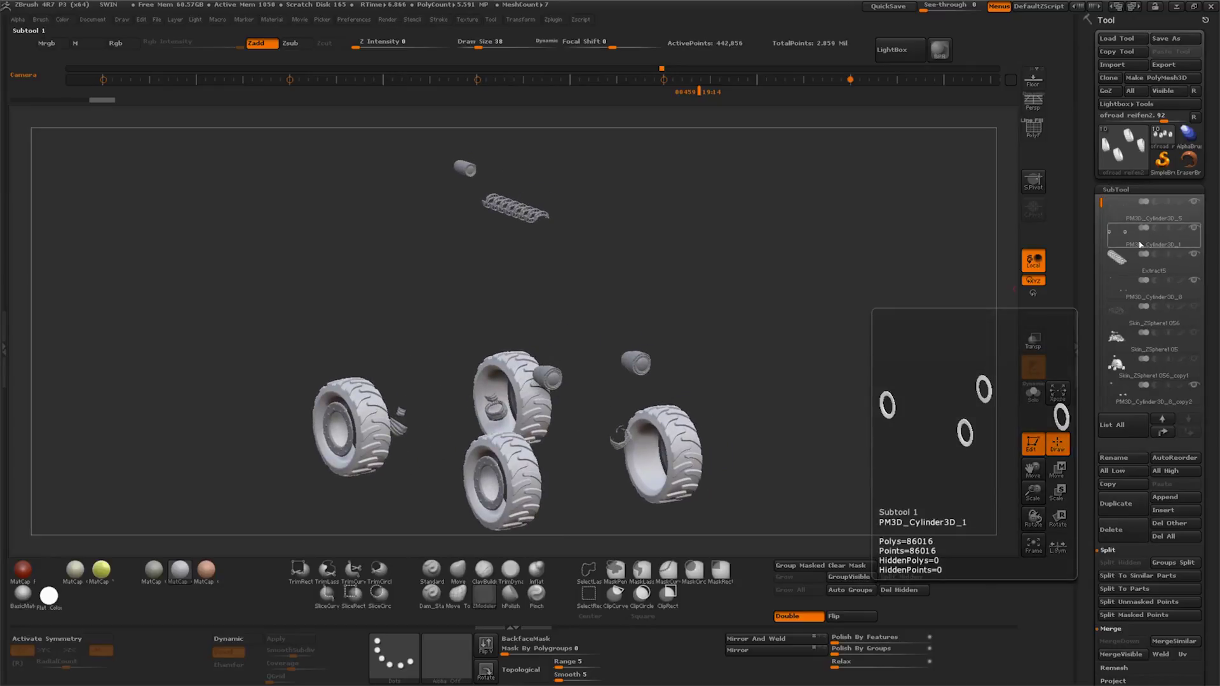
{"action": "left_click", "coordinate": [1140, 245]}
{"action": "mouse_move", "coordinate": [790, 442]}
{"action": "left_mouse_down"}
{"action": "mouse_move", "coordinate": [817, 422]}
{"action": "mouse_move", "coordinate": [797, 429]}
{"action": "left_mouse_up"}
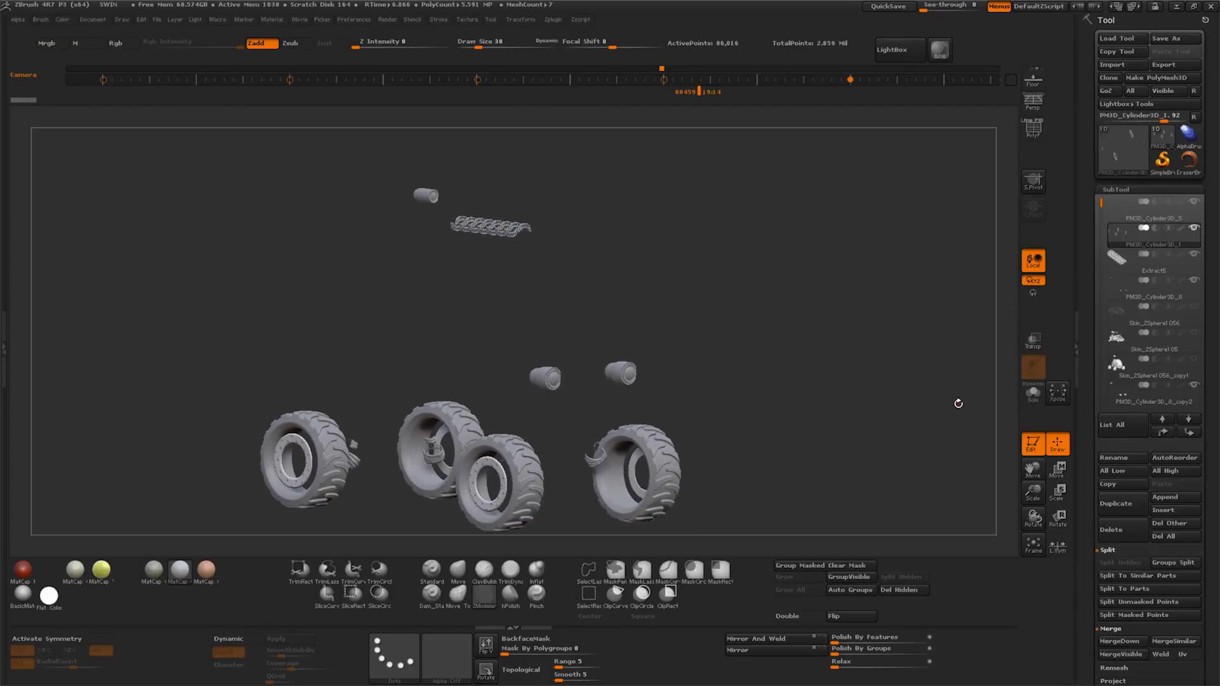
{"action": "left_click", "coordinate": [1160, 432]}
Position PM3D_Cylinder3D_1 above PM3D_Cylinder3D_5 and merge PM3D_Cylinder3D_5 into it
{"action": "mouse_move", "coordinate": [791, 324]}
{"action": "left_mouse_down"}
{"action": "mouse_move", "coordinate": [807, 400]}
{"action": "mouse_move", "coordinate": [820, 402]}
{"action": "left_mouse_up"}
{"action": "left_click", "coordinate": [1132, 214]}
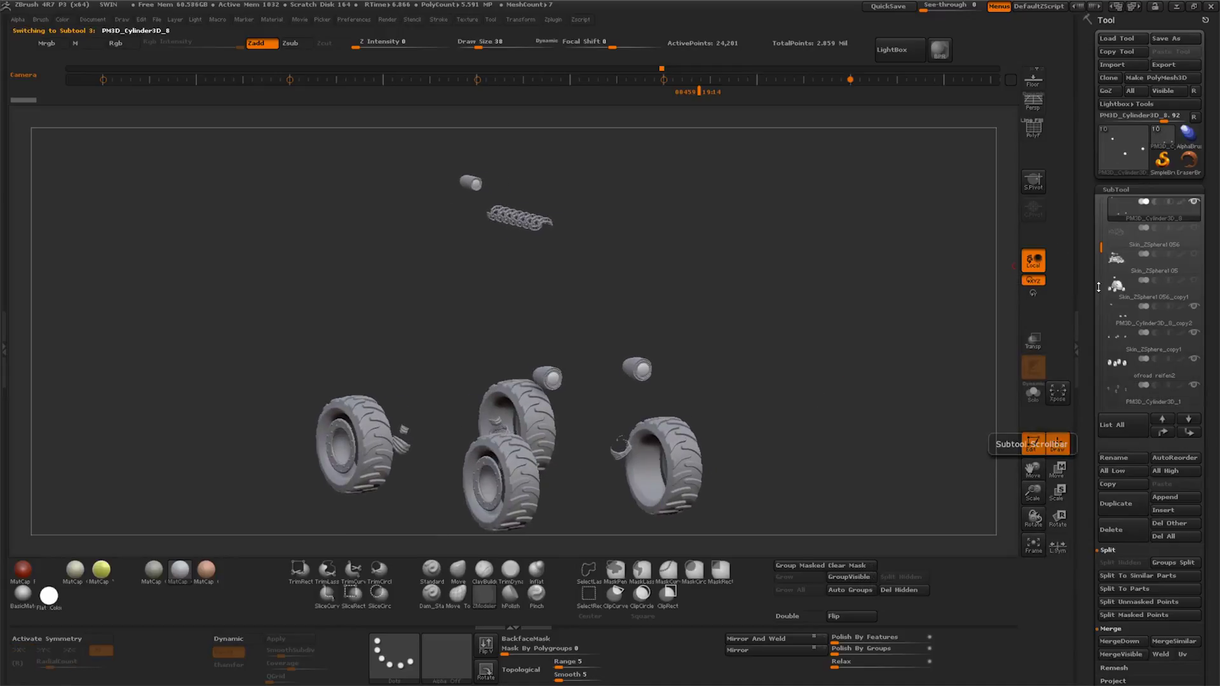
{"action": "left_click_drag", "start_coordinate": [1101, 246], "coordinate": [1101, 202]}
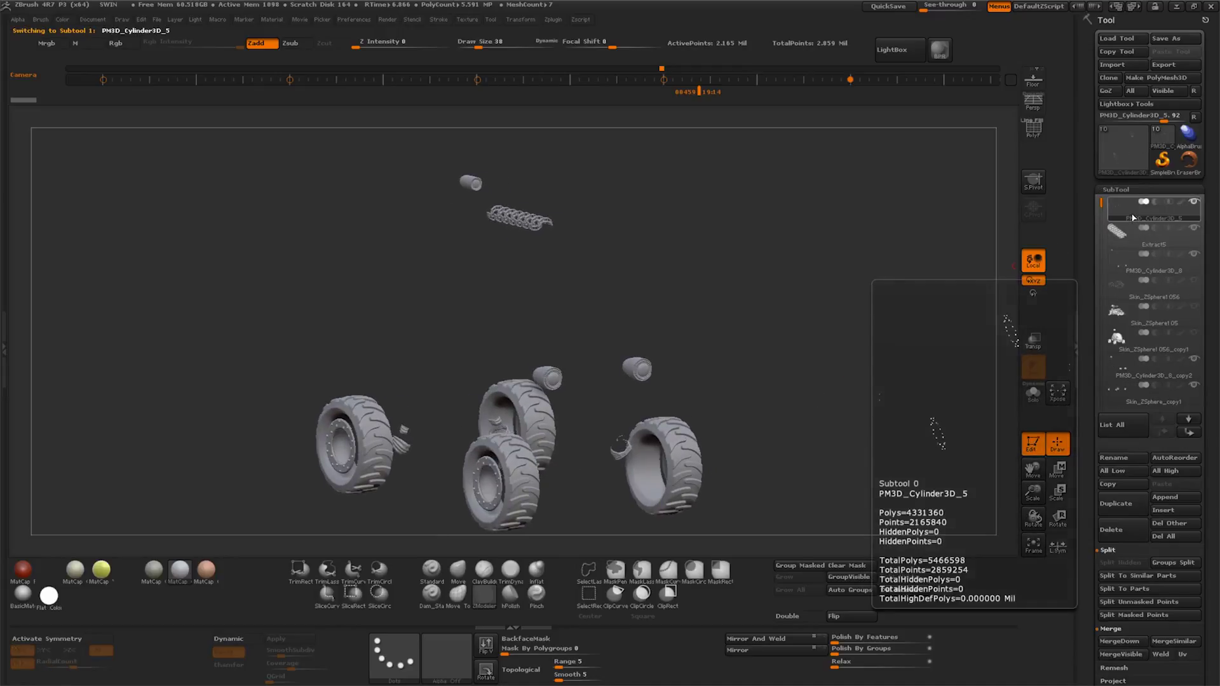
{"action": "mouse_move", "coordinate": [861, 335]}
{"action": "left_mouse_down"}
{"action": "mouse_move", "coordinate": [763, 417]}
{"action": "mouse_move", "coordinate": [1090, 427]}
{"action": "left_mouse_up"}
{"action": "left_click", "coordinate": [1035, 393]}
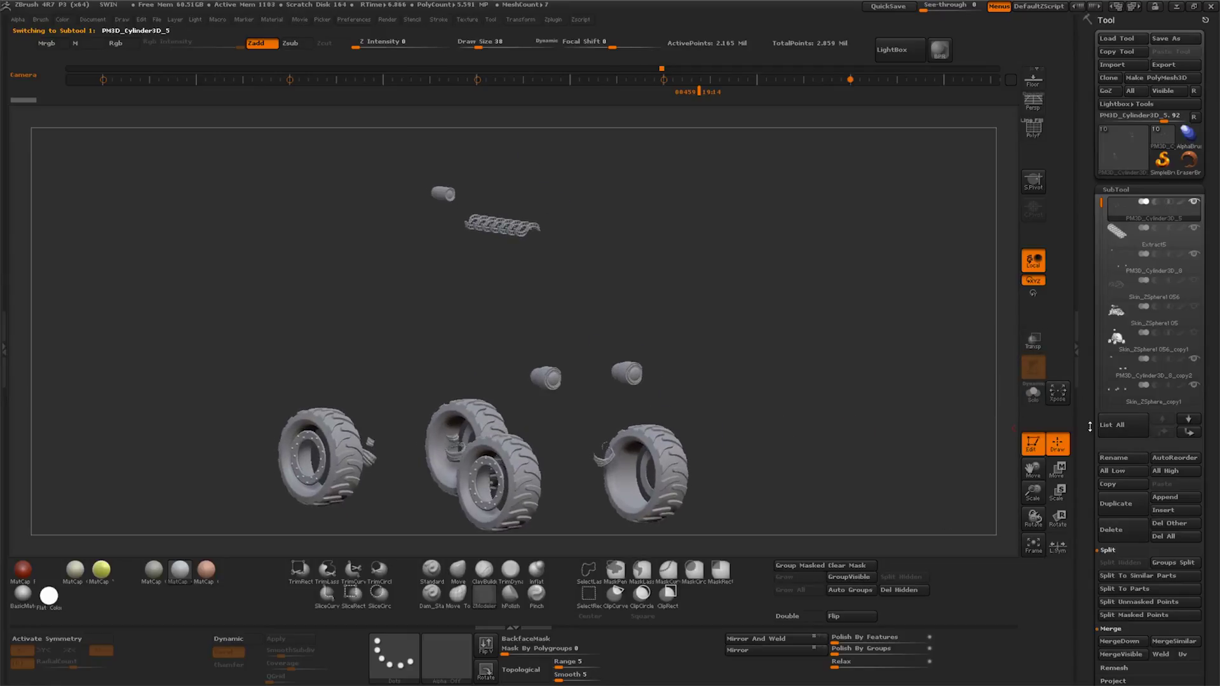
{"action": "left_click", "coordinate": [1189, 432], "text": "shift"}
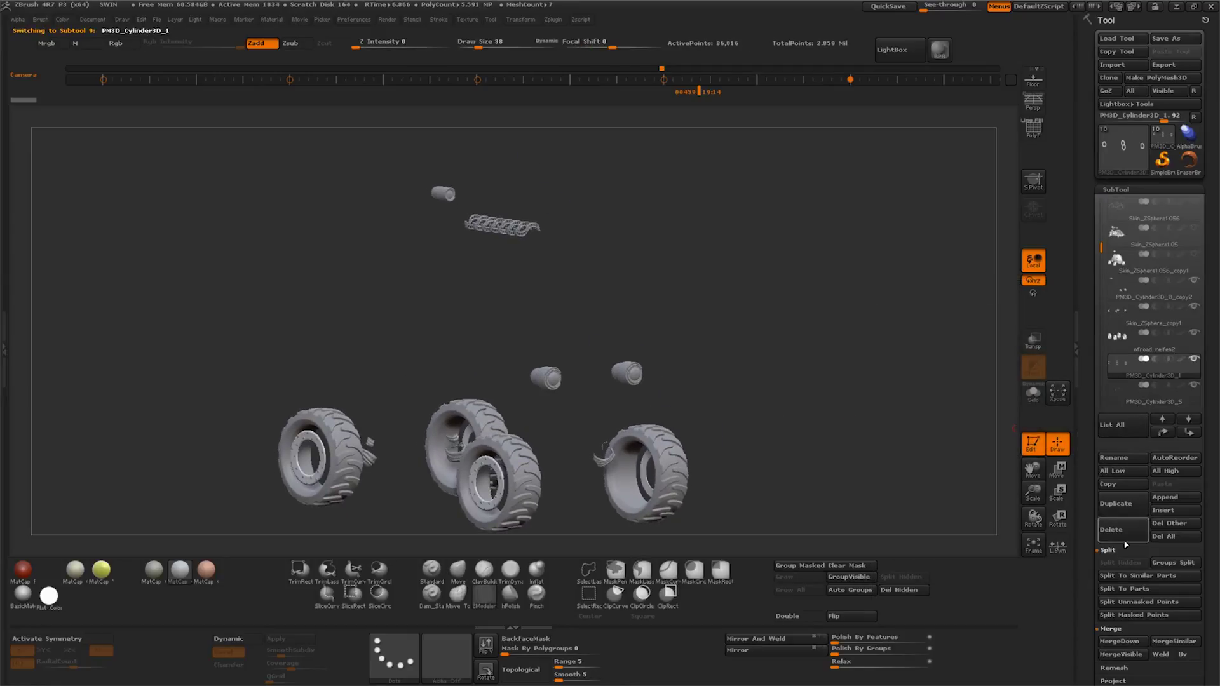
{"action": "mouse_move", "coordinate": [763, 464]}
{"action": "left_mouse_down"}
{"action": "mouse_move", "coordinate": [802, 449]}
{"action": "mouse_move", "coordinate": [837, 466]}
{"action": "mouse_move", "coordinate": [801, 452]}
{"action": "left_mouse_up"}
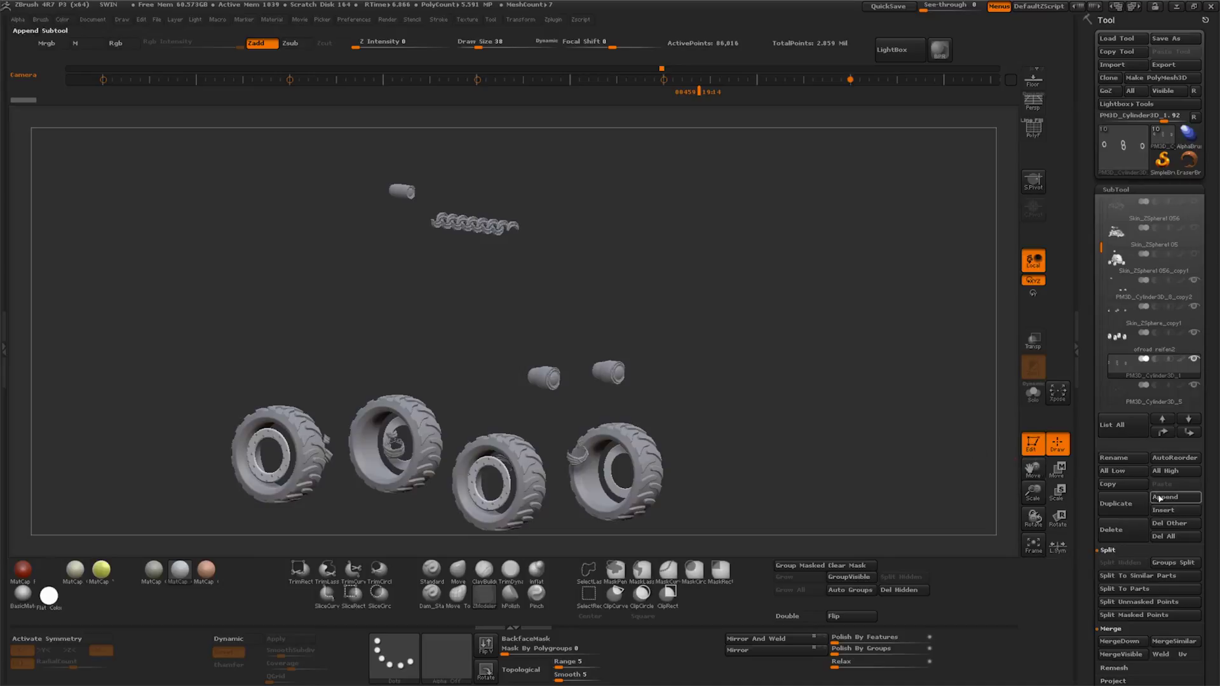
{"action": "left_click", "coordinate": [1120, 638]}
{"action": "left_click_drag", "start_coordinate": [763, 458], "coordinate": [731, 449]}
Move the Skin_ZSphere105 turret to the top with Skin_ZSphere1056 directly below it
{"action": "left_click_drag", "start_coordinate": [1101, 254], "coordinate": [1108, 182]}
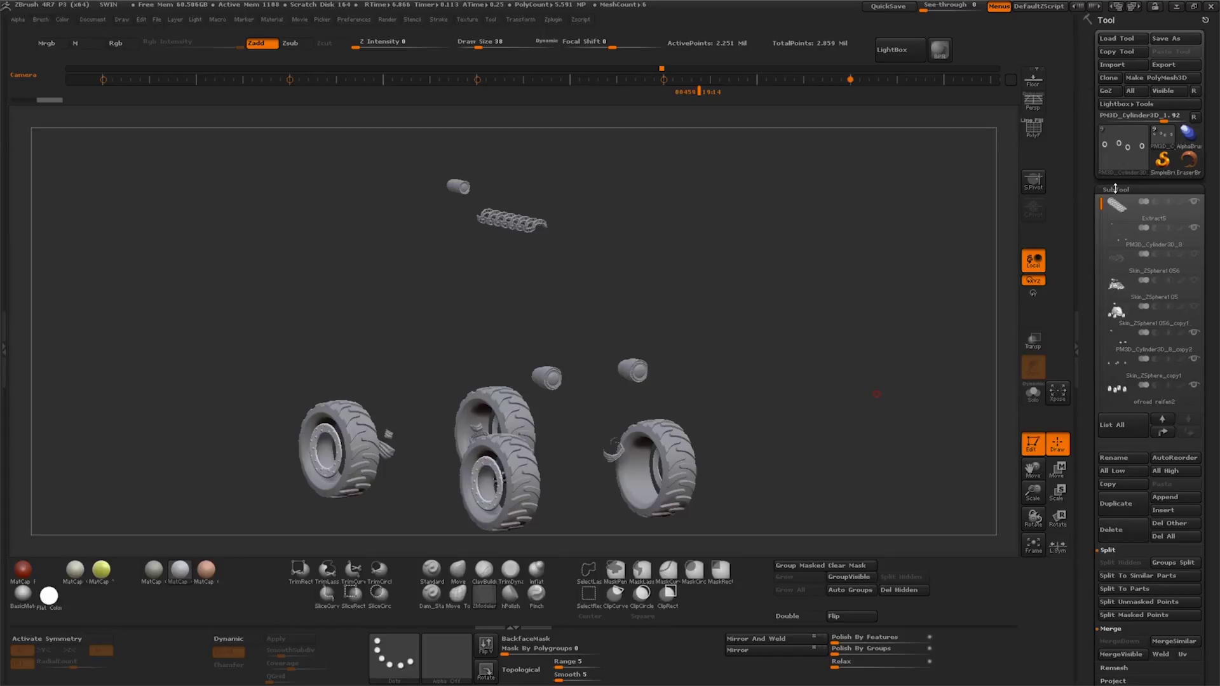
{"action": "left_click_drag", "start_coordinate": [1101, 267], "coordinate": [1102, 329]}
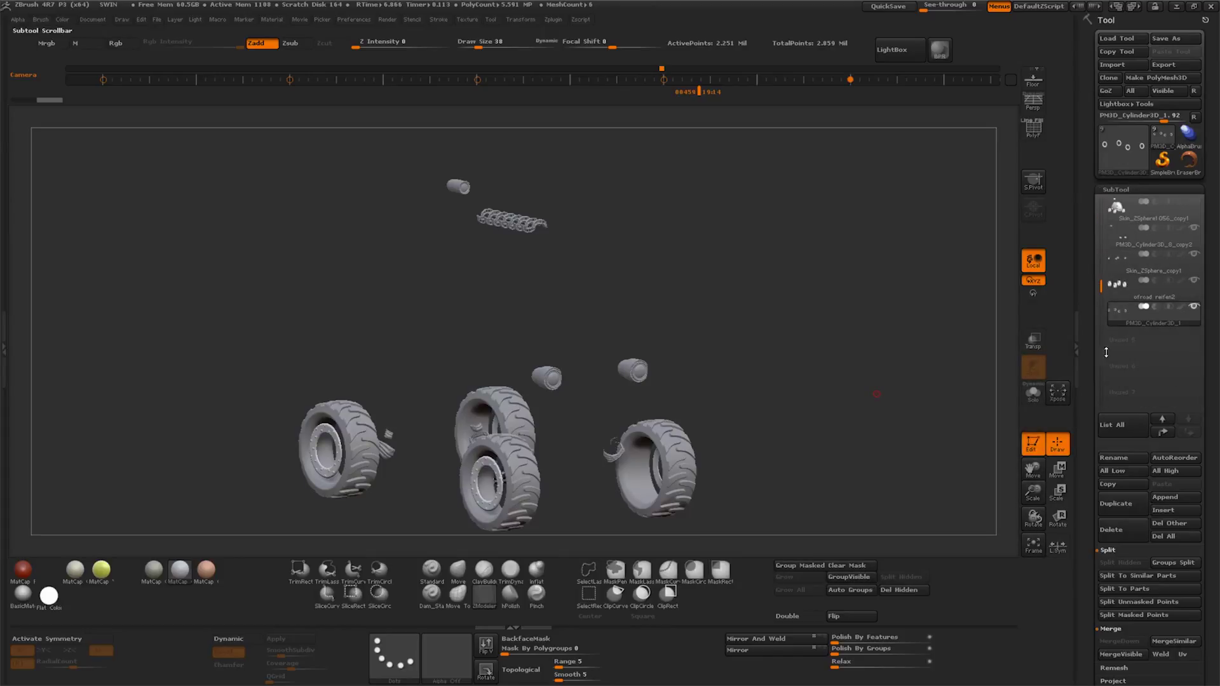
{"action": "left_click_drag", "start_coordinate": [1102, 286], "coordinate": [1102, 245]}
{"action": "left_click", "coordinate": [1117, 271]}
{"action": "mouse_move", "coordinate": [1118, 233]}
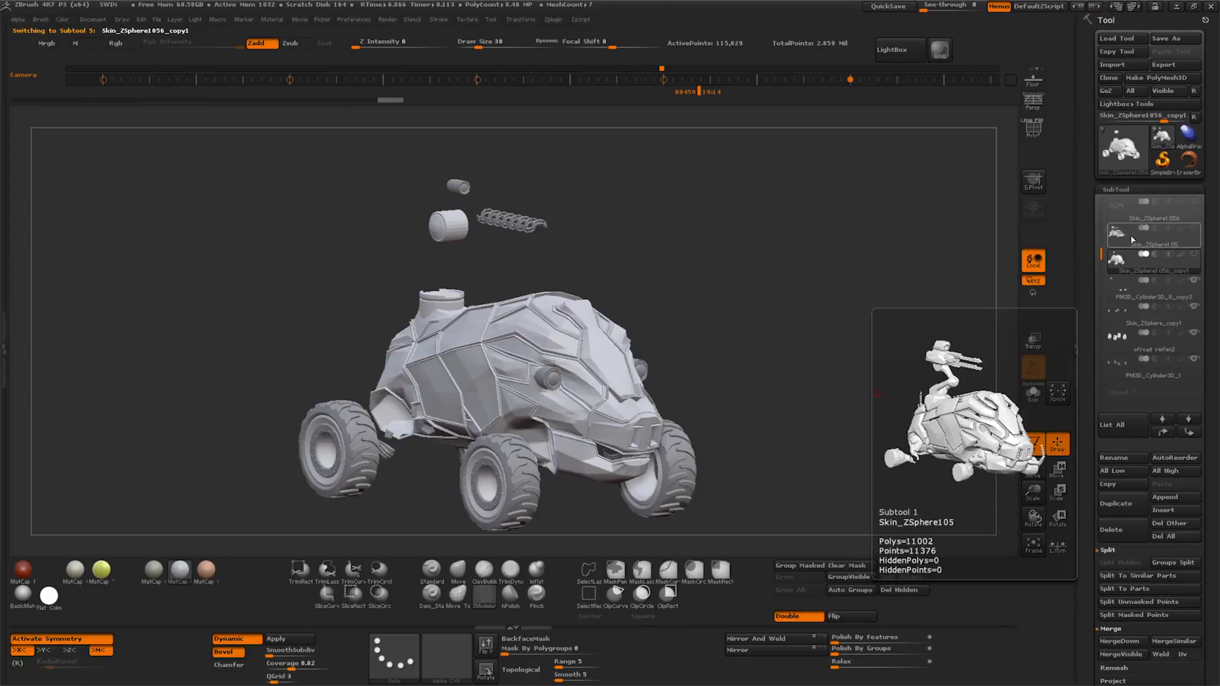
{"action": "left_click", "coordinate": [1133, 242]}
{"action": "left_click", "coordinate": [1164, 435]}
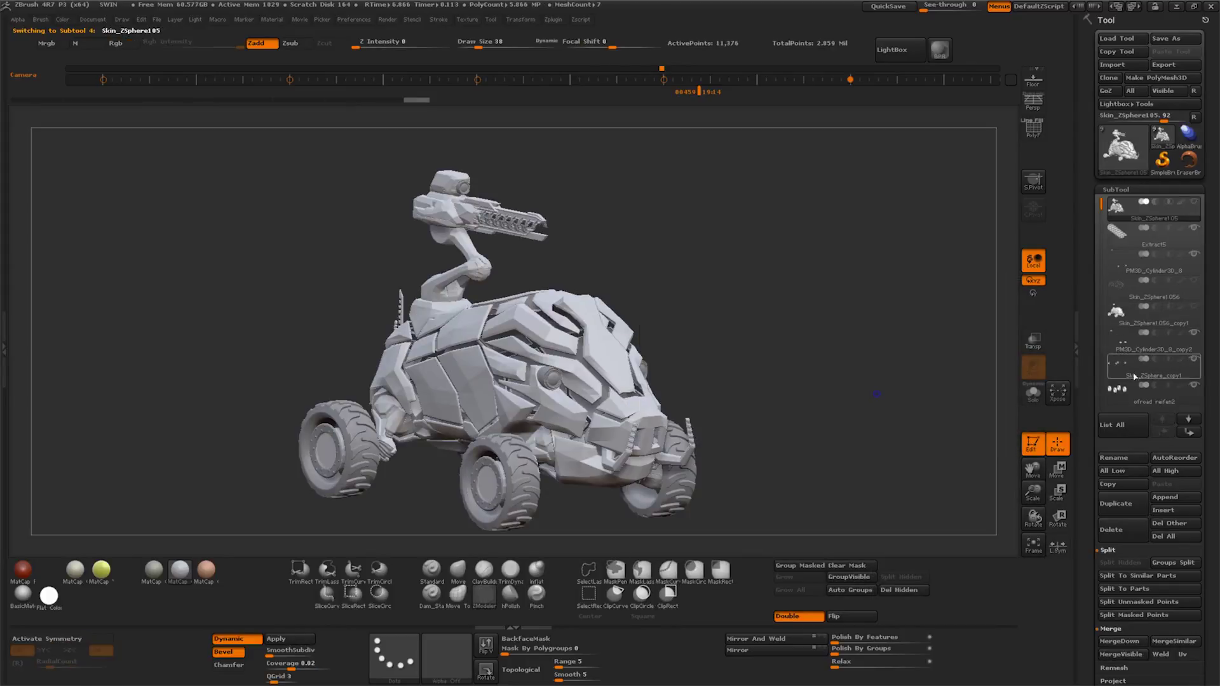
{"action": "left_click", "coordinate": [1138, 289]}
{"action": "left_click", "coordinate": [1189, 420]}
{"action": "left_click", "coordinate": [1190, 432]}
Raise Skin_ZSphere1056_copy1 above Extract5
{"action": "left_click", "coordinate": [1144, 314]}
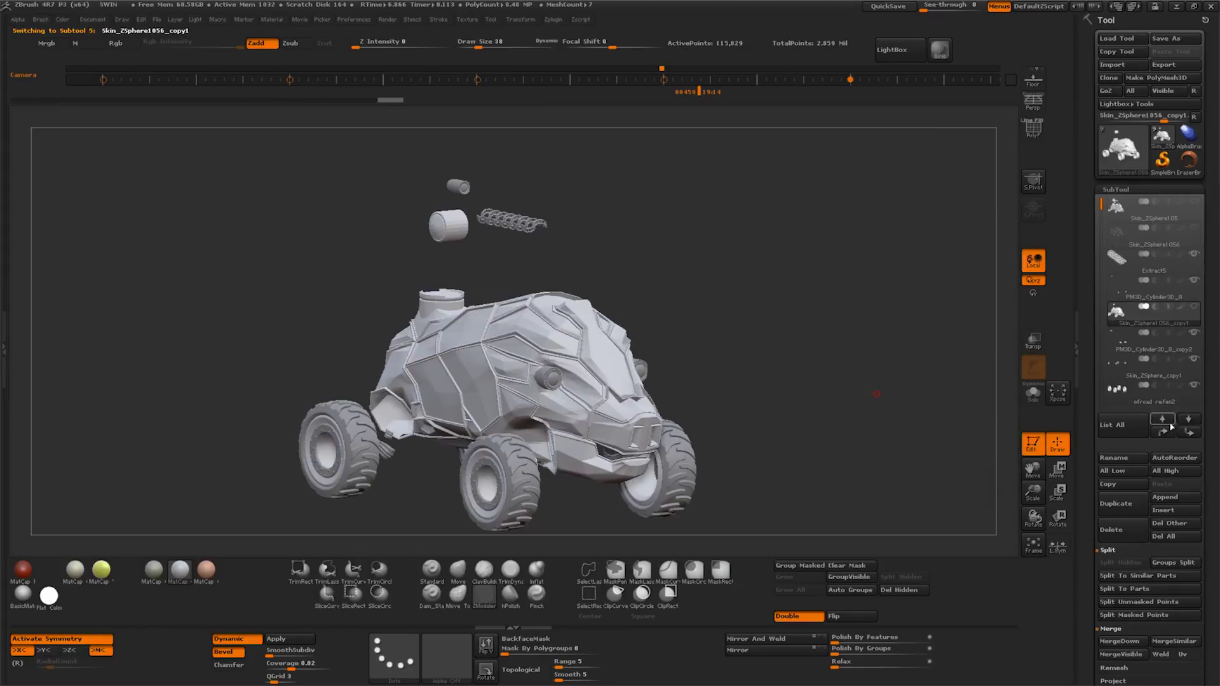
{"action": "left_click", "coordinate": [1166, 433]}
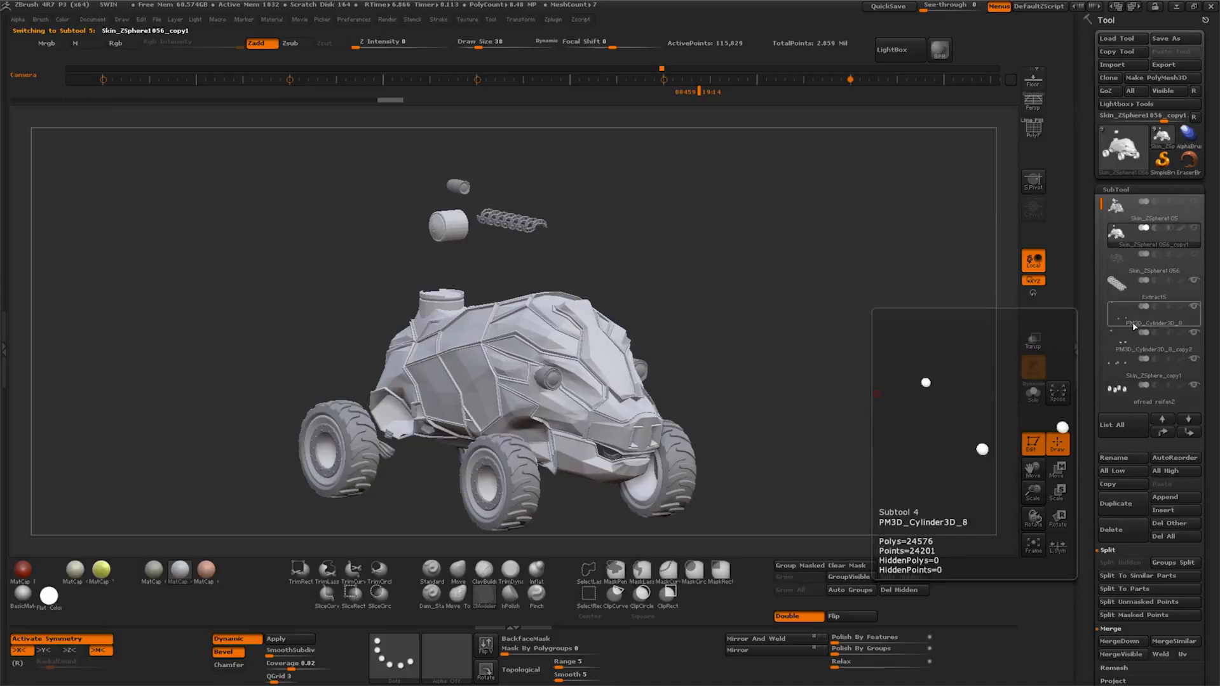
{"action": "left_click", "coordinate": [1125, 402]}
{"action": "left_click_drag", "start_coordinate": [1102, 205], "coordinate": [1102, 232]}
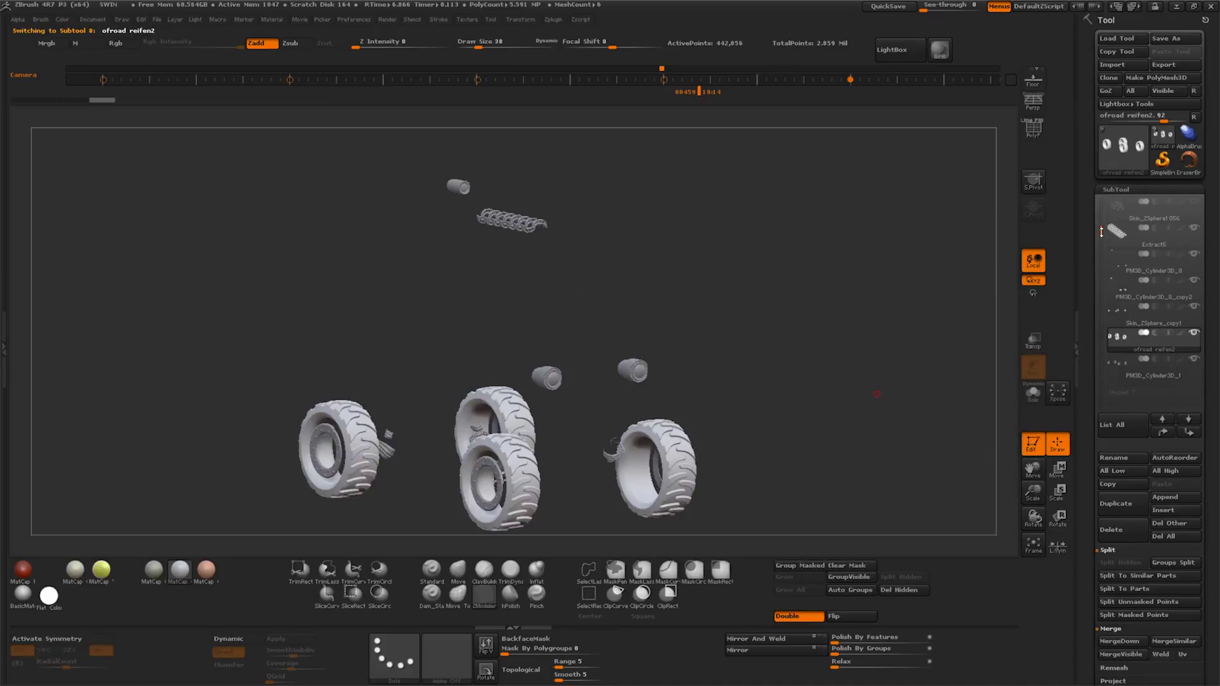
Merge Skin_ZSphere_copy1 into ofroad reifen2 and move Extract5 below it
{"action": "left_click", "coordinate": [1163, 432]}
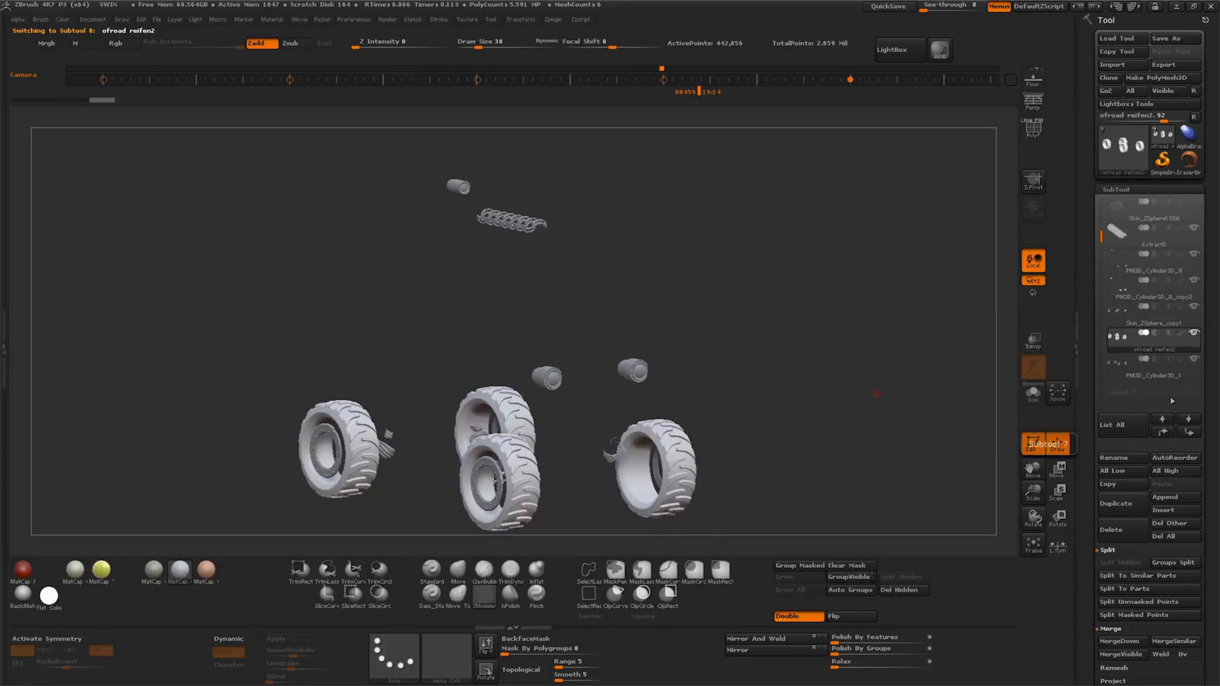
{"action": "left_click", "coordinate": [1117, 642]}
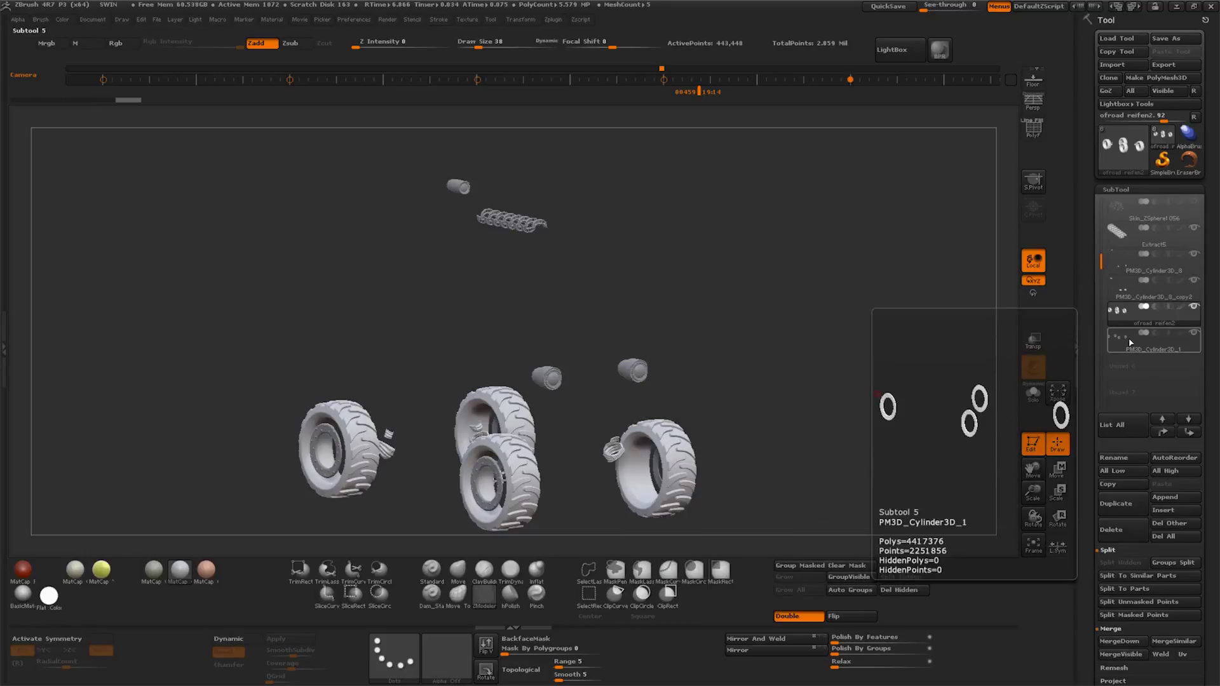
{"action": "left_click", "coordinate": [1137, 236]}
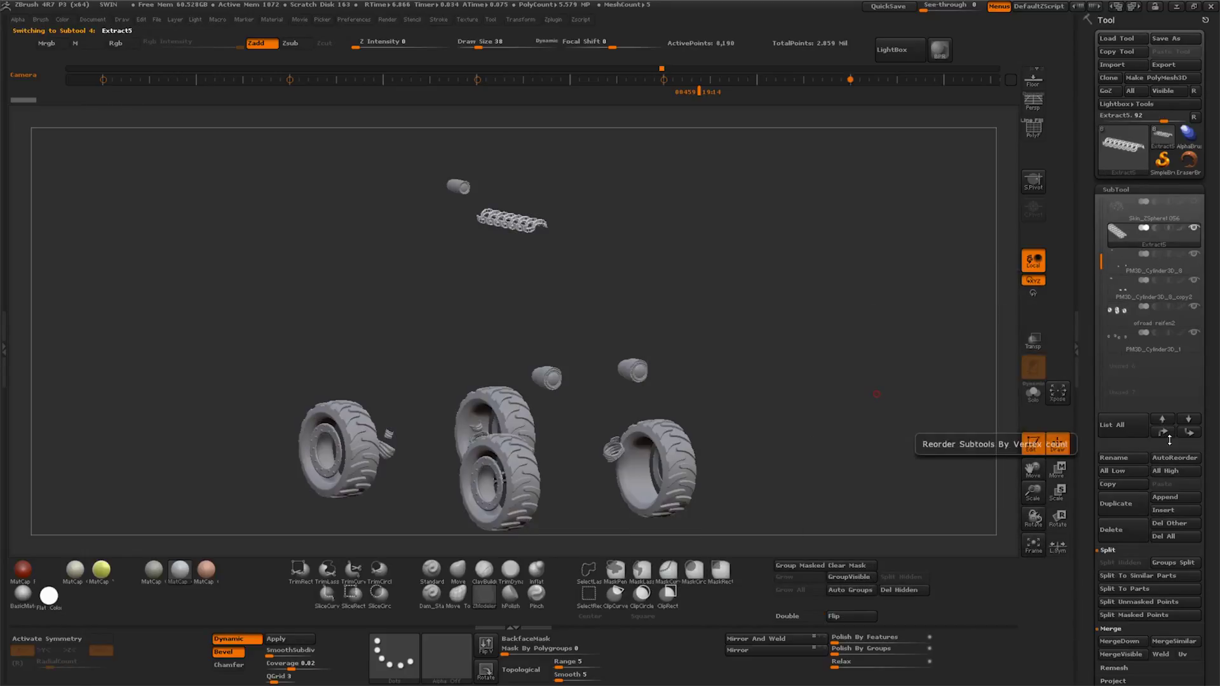
{"action": "left_click", "coordinate": [1192, 435]}
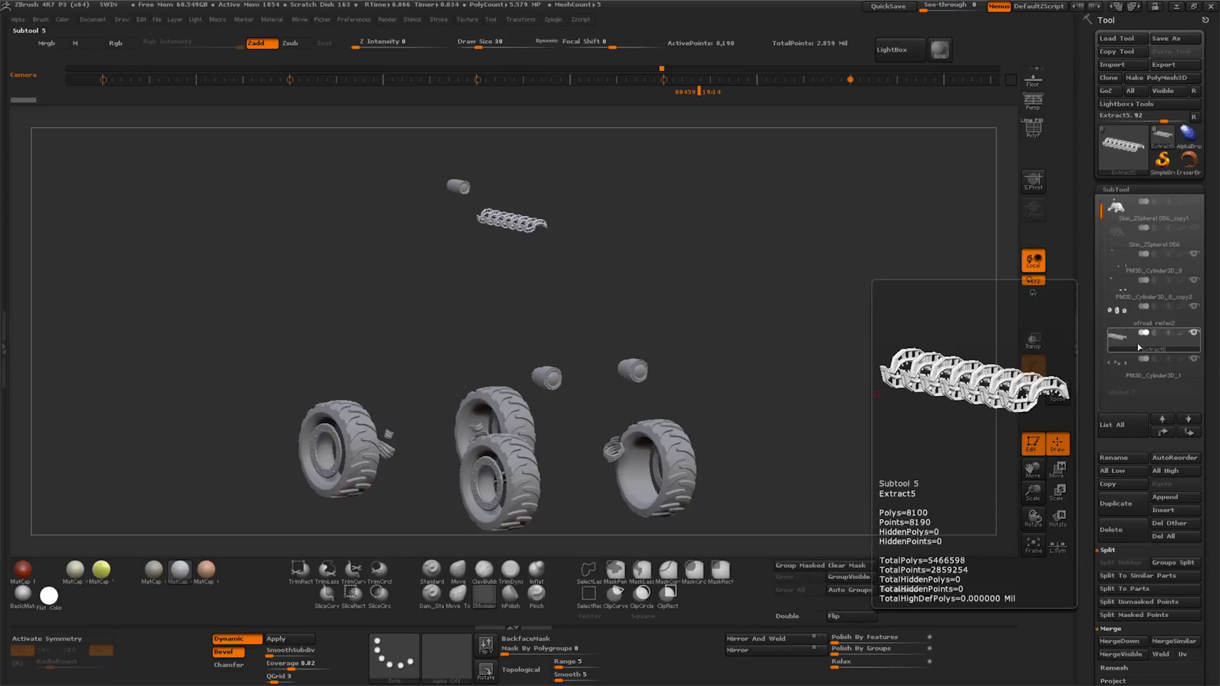
Raise ofroad reifen2 one slot and shift Extract5 further up the list
{"action": "left_click", "coordinate": [1139, 321]}
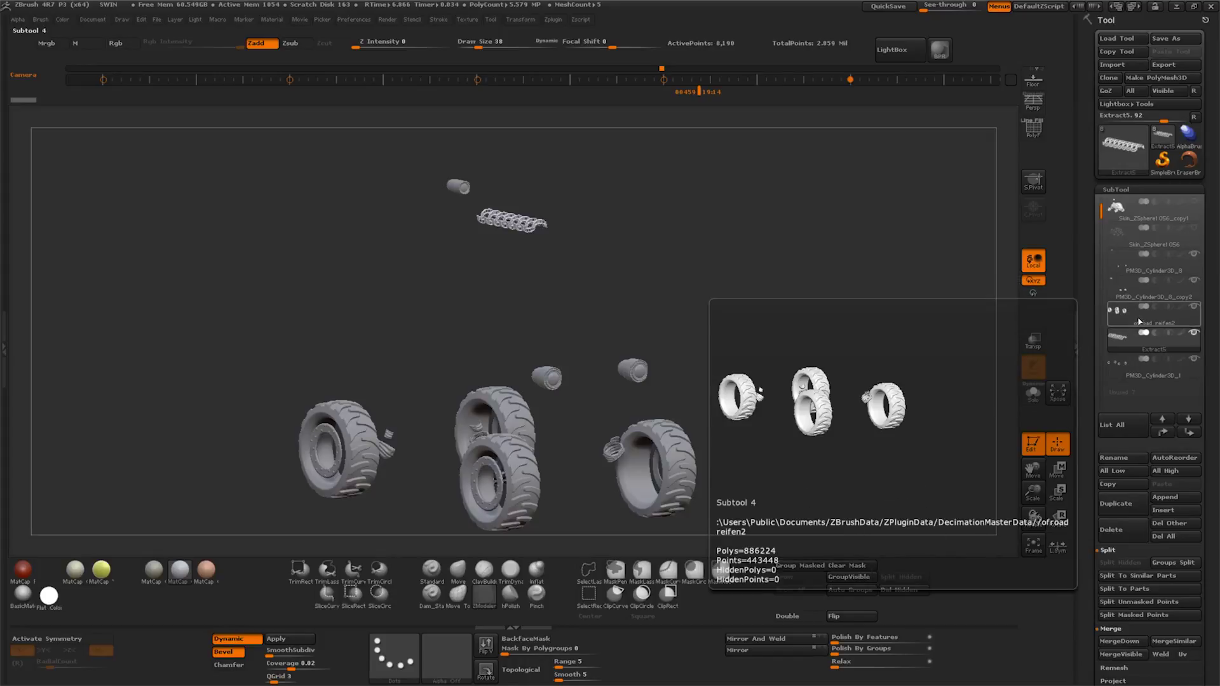
{"action": "left_click", "coordinate": [1137, 214]}
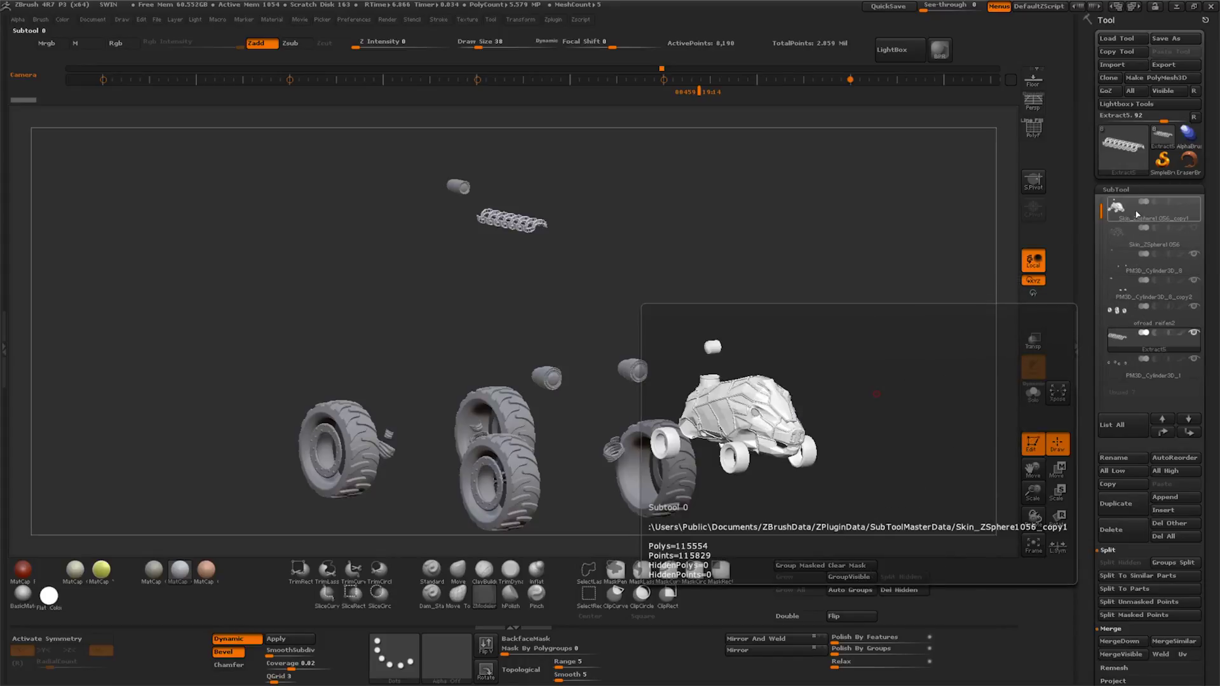
{"action": "left_click_drag", "start_coordinate": [1101, 209], "coordinate": [1102, 197]}
{"action": "mouse_move", "coordinate": [1135, 313]}
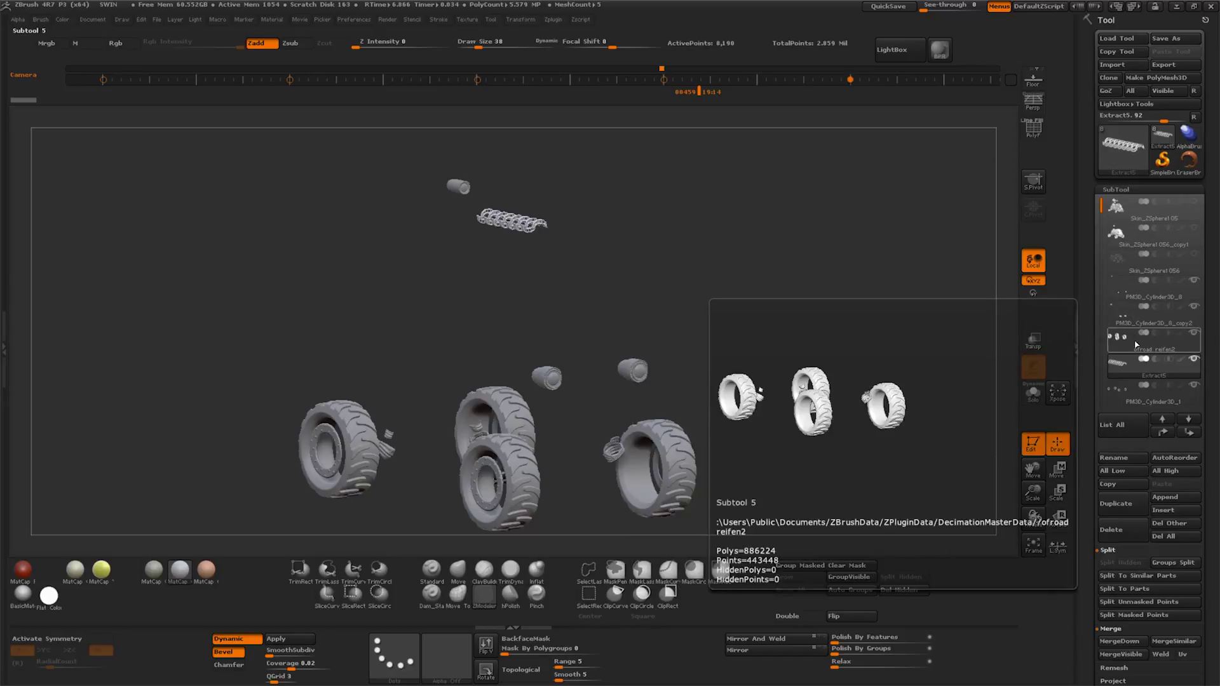
{"action": "left_click", "coordinate": [1135, 350]}
{"action": "left_click", "coordinate": [1164, 435]}
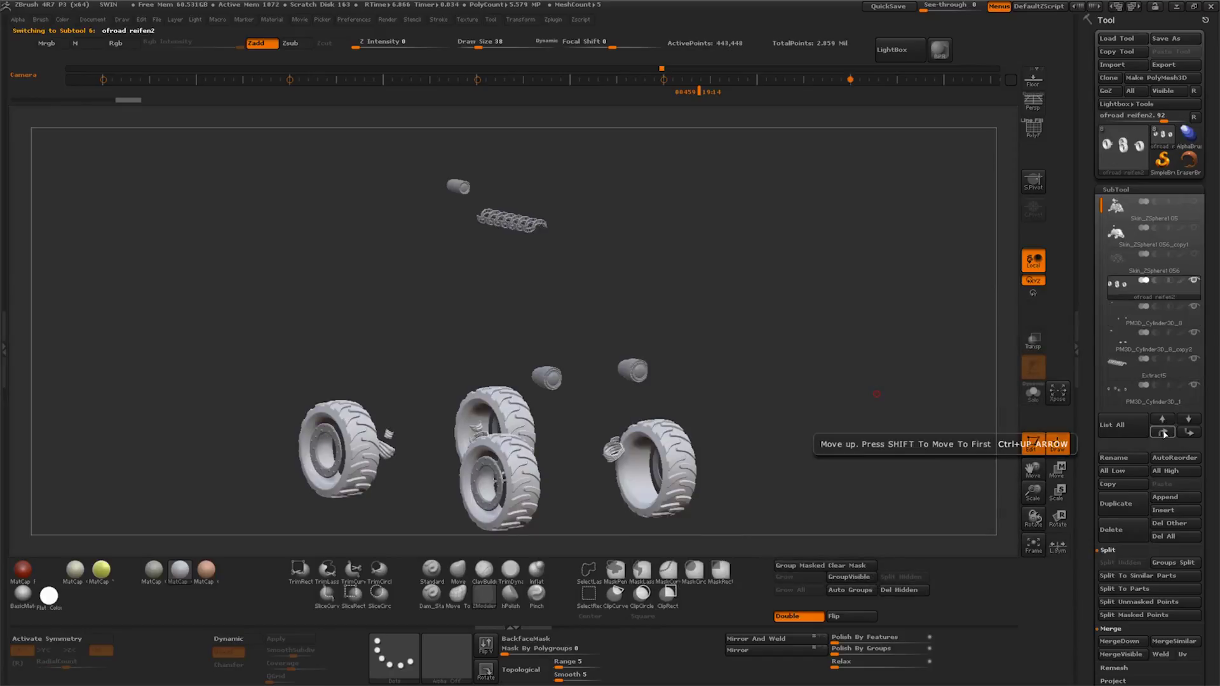
{"action": "left_click", "coordinate": [1144, 365]}
{"action": "left_click", "coordinate": [1164, 434]}
Put Extract5 below ofroad reifen2 with PM3D_Cylinder3D_1 beneath, then QuickSave the project
{"action": "left_click", "coordinate": [1189, 433]}
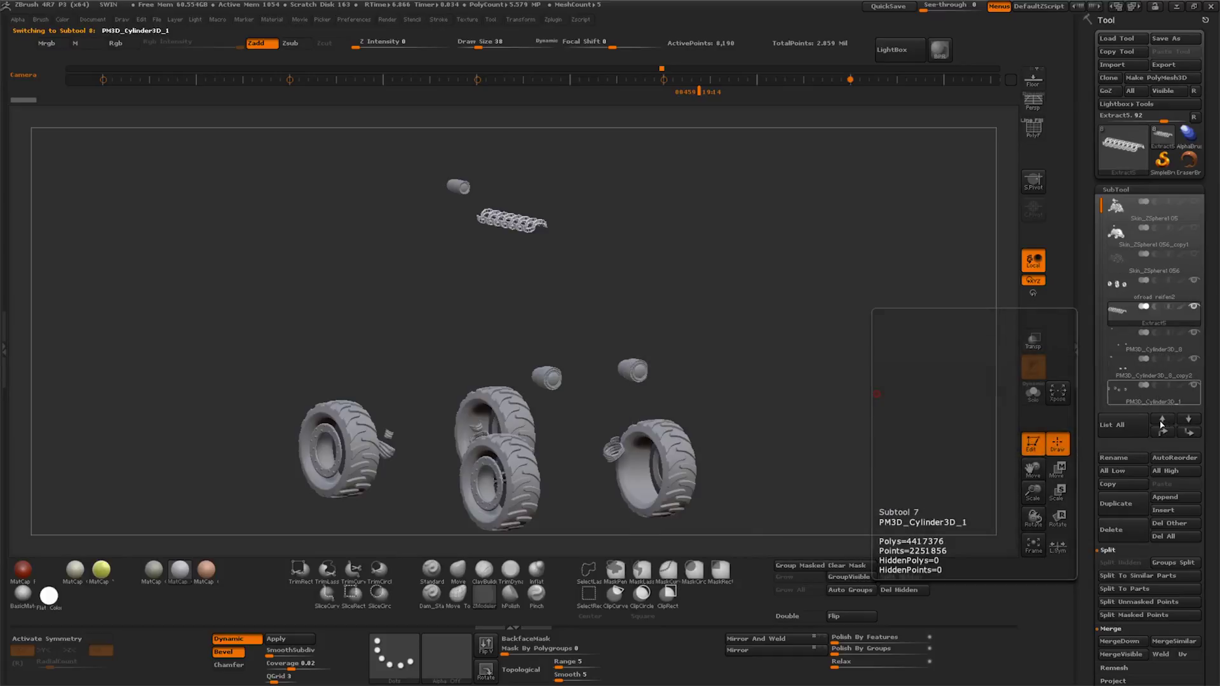
{"action": "left_click", "coordinate": [1162, 420]}
{"action": "left_click_drag", "start_coordinate": [1101, 218], "coordinate": [1102, 191]}
{"action": "left_click", "coordinate": [890, 7]}
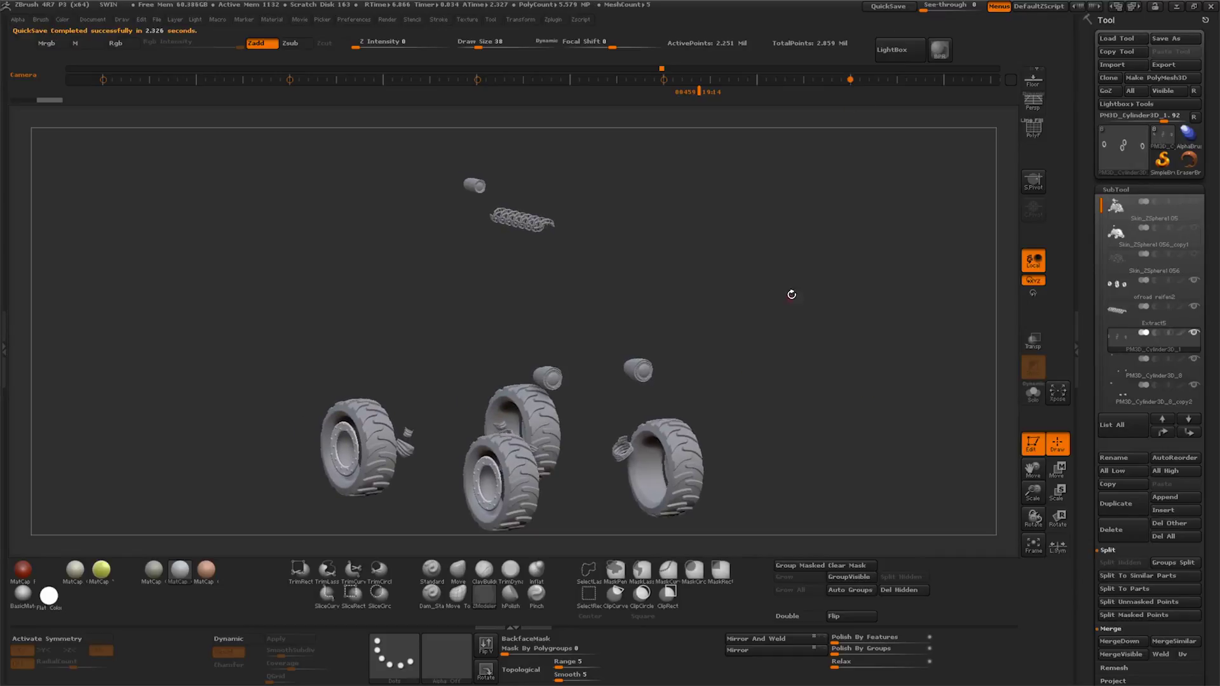
Run SubTool Master's 'Correct duplicate SubTool names' action on all subtools
{"action": "left_click", "coordinate": [554, 20]}
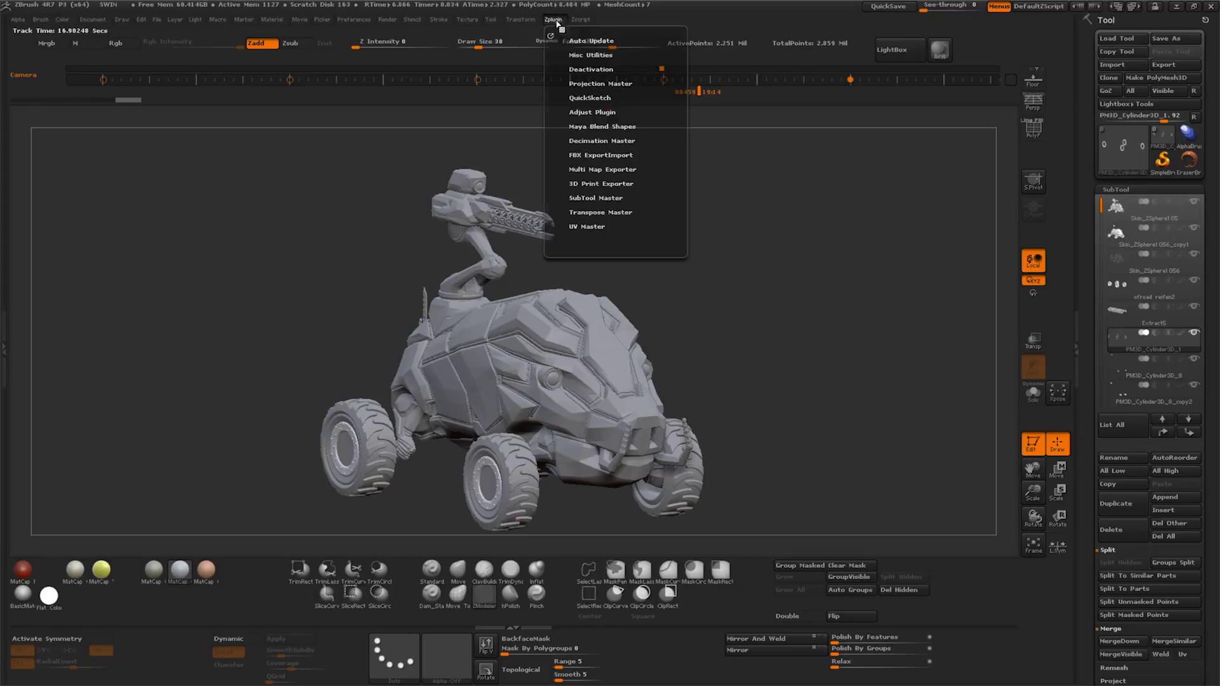
{"action": "left_click", "coordinate": [618, 198]}
{"action": "left_click", "coordinate": [651, 182]}
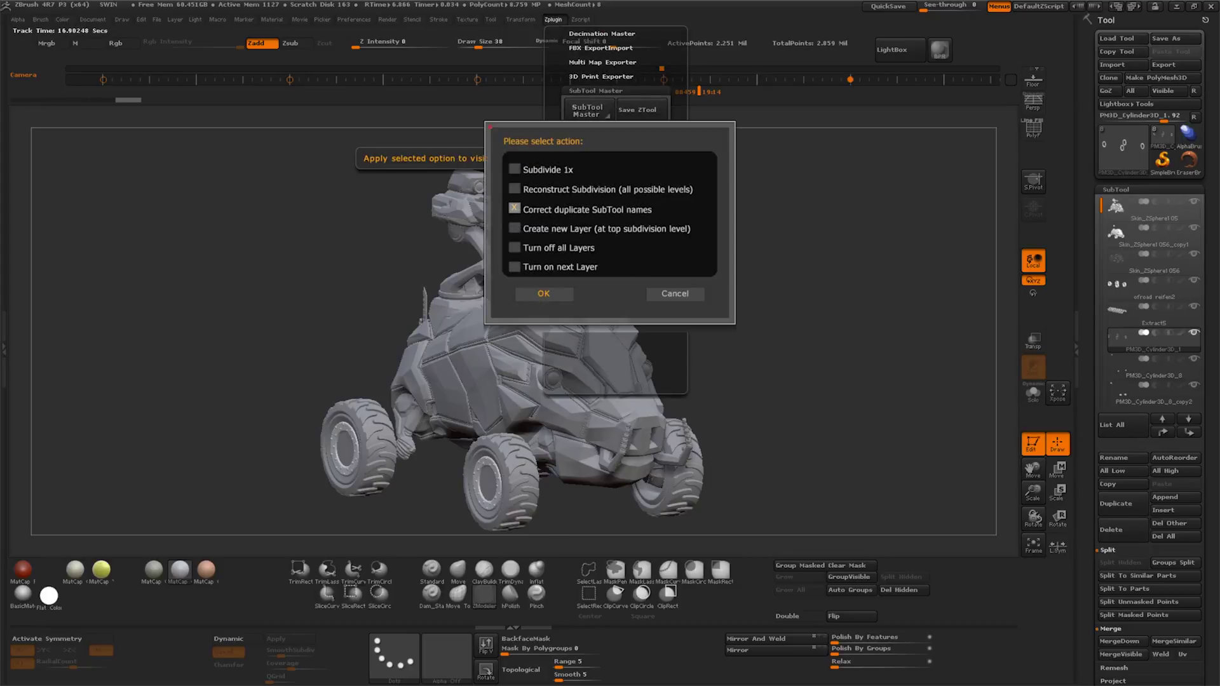
{"action": "left_click", "coordinate": [554, 293]}
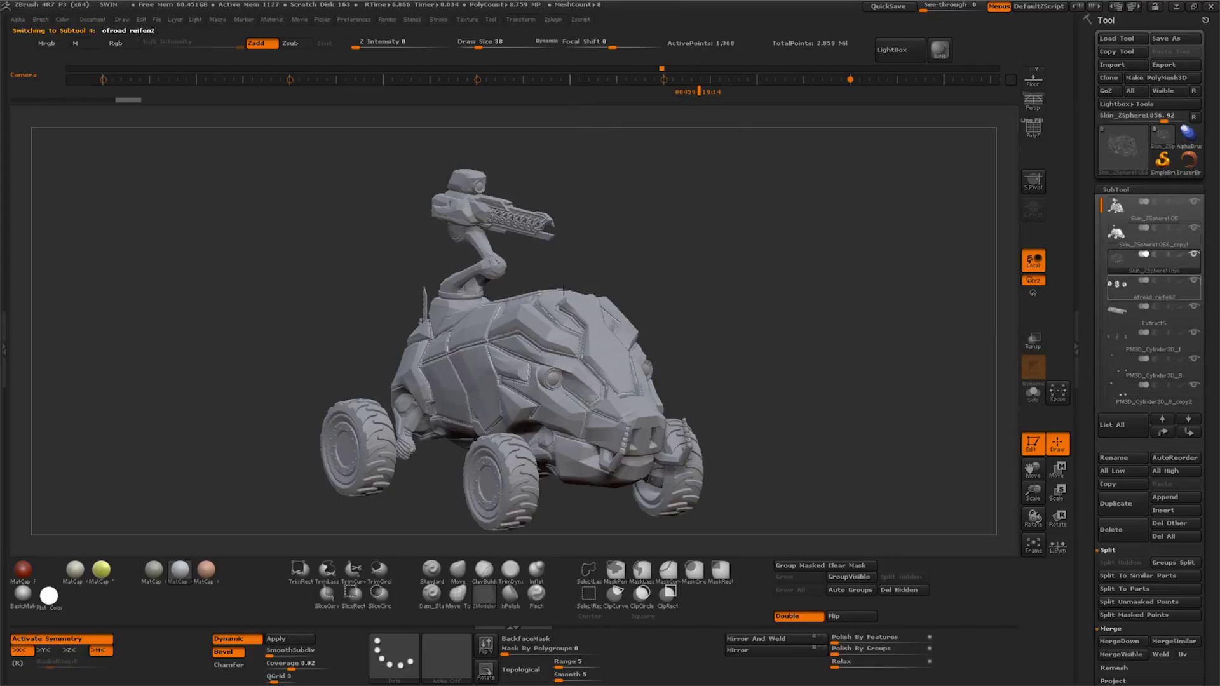
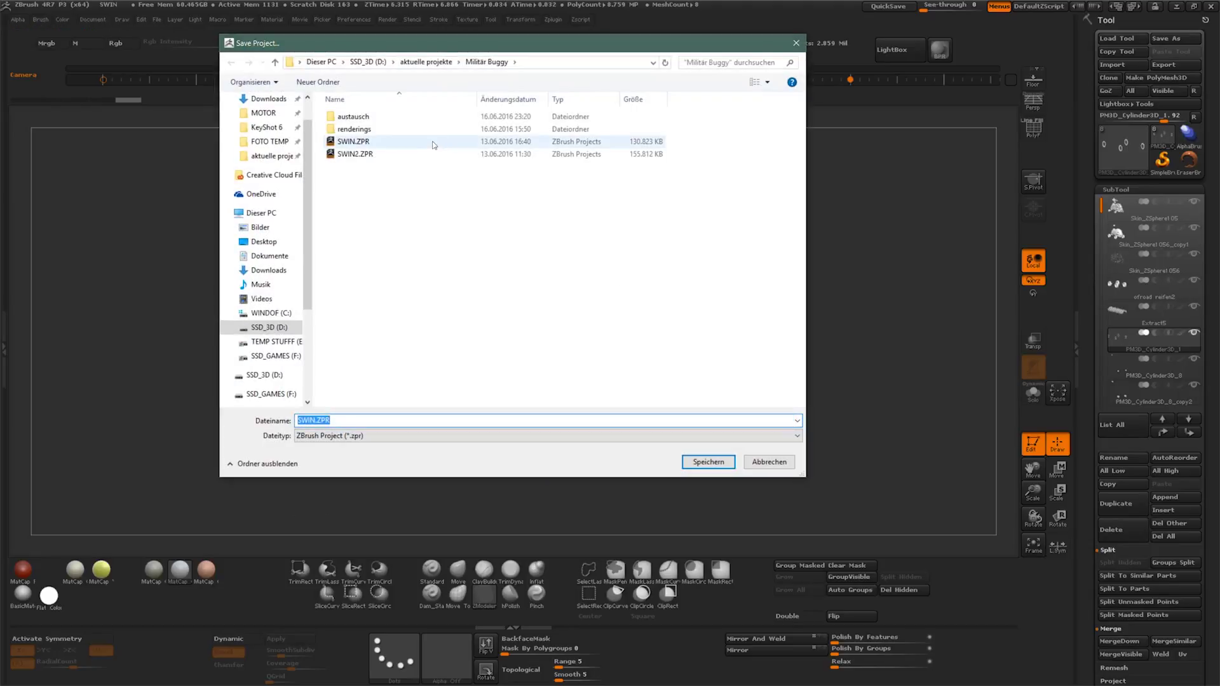
Save the project over the existing SWIN.ZPR file, confirming the replacement
{"action": "left_click", "coordinate": [457, 141]}
{"action": "left_click", "coordinate": [709, 462]}
{"action": "key", "text": "Return"}
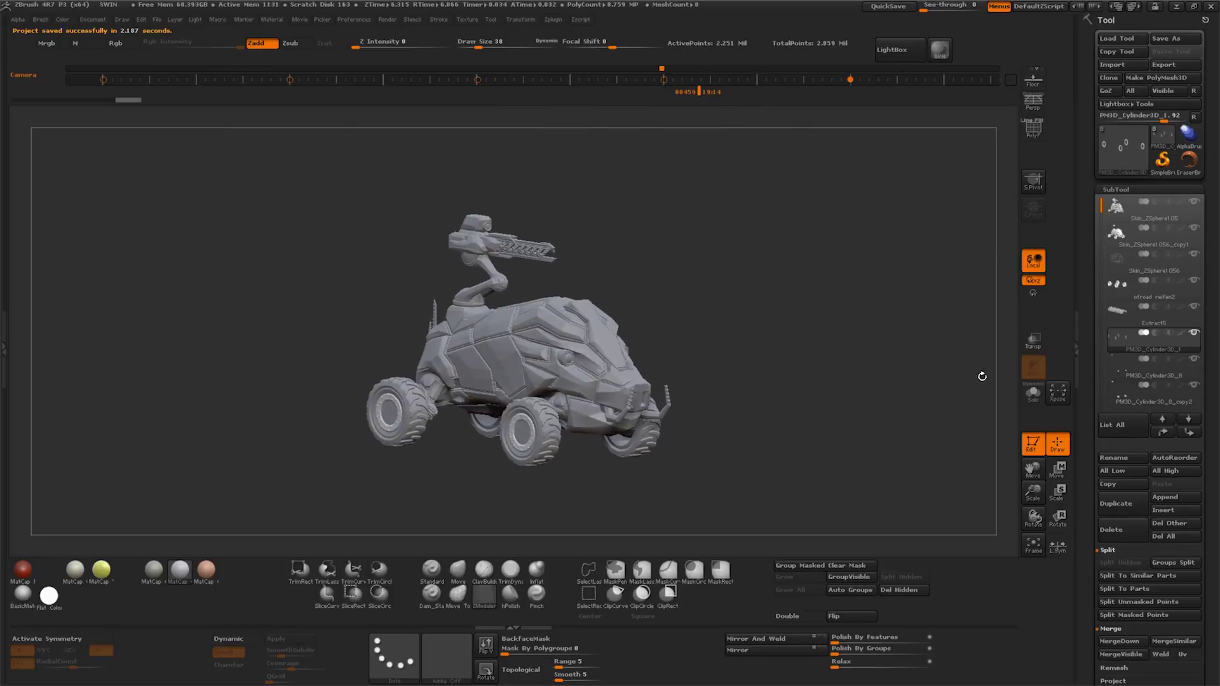
Review the Cylinder3D_8 and Skin_ZSphere105 subtools, quick-save, and launch KeyShot
{"action": "left_click", "coordinate": [1154, 365]}
{"action": "mouse_move", "coordinate": [1153, 402]}
{"action": "left_click", "coordinate": [1141, 403]}
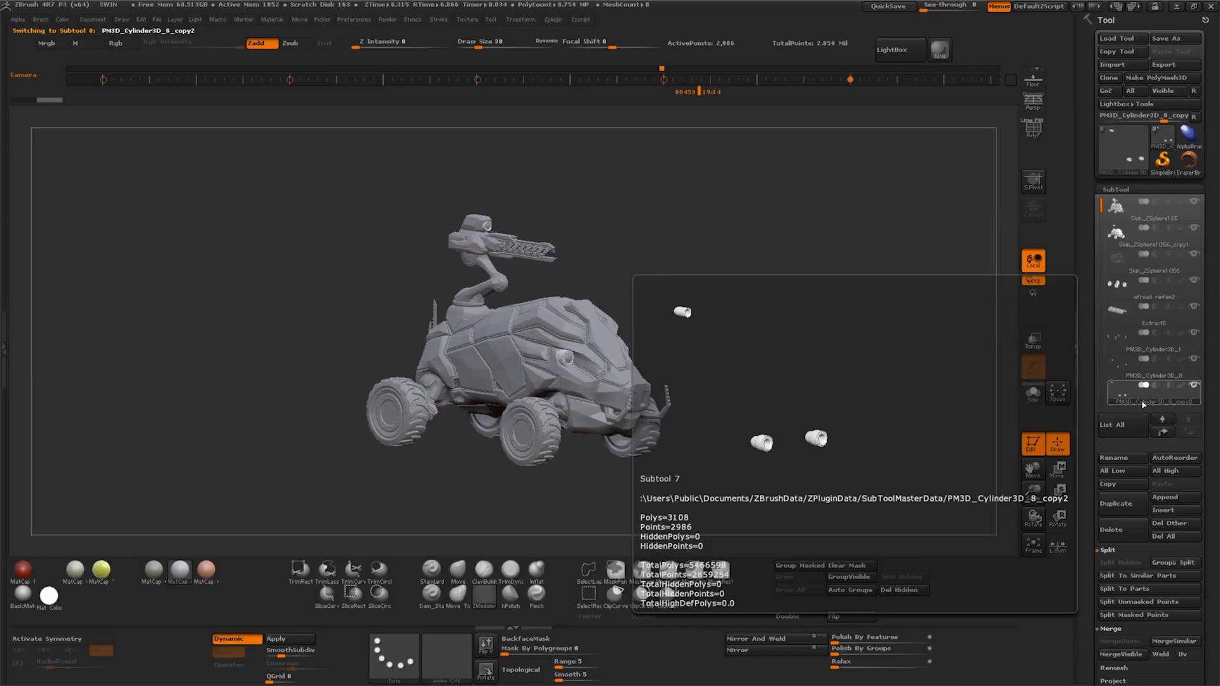
{"action": "mouse_move", "coordinate": [766, 457]}
{"action": "left_mouse_down"}
{"action": "mouse_move", "coordinate": [804, 447]}
{"action": "mouse_move", "coordinate": [924, 483]}
{"action": "left_mouse_up"}
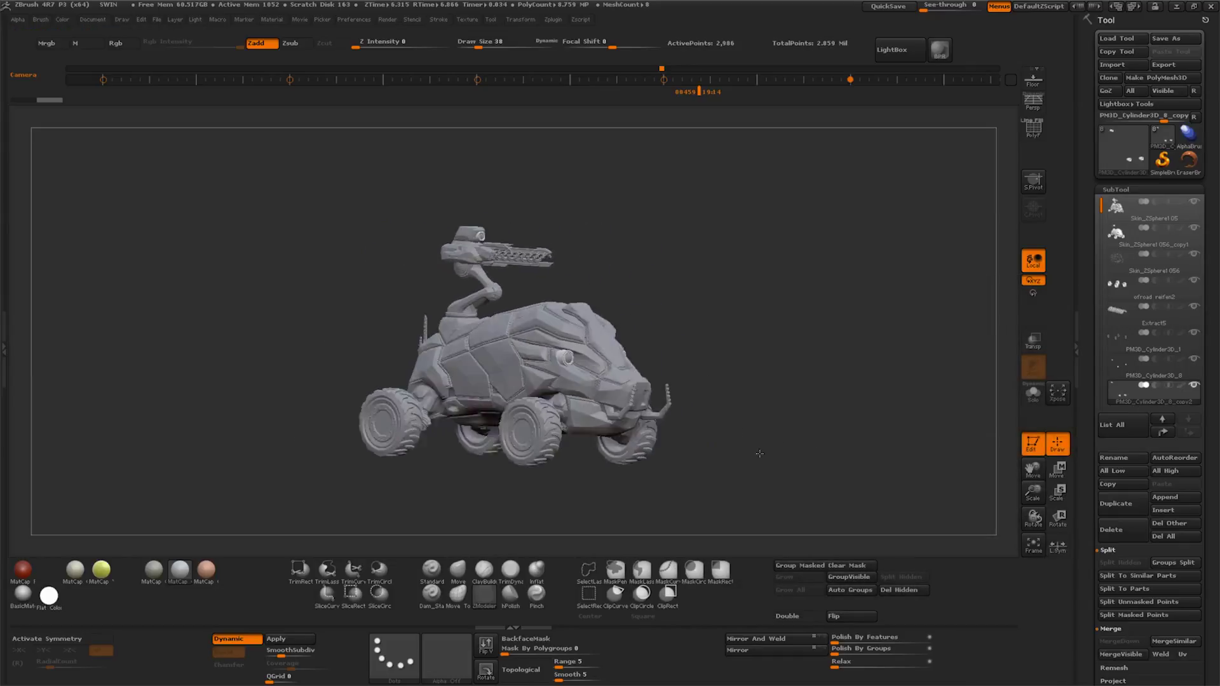
{"action": "left_click_drag", "start_coordinate": [1028, 520], "coordinate": [679, 439]}
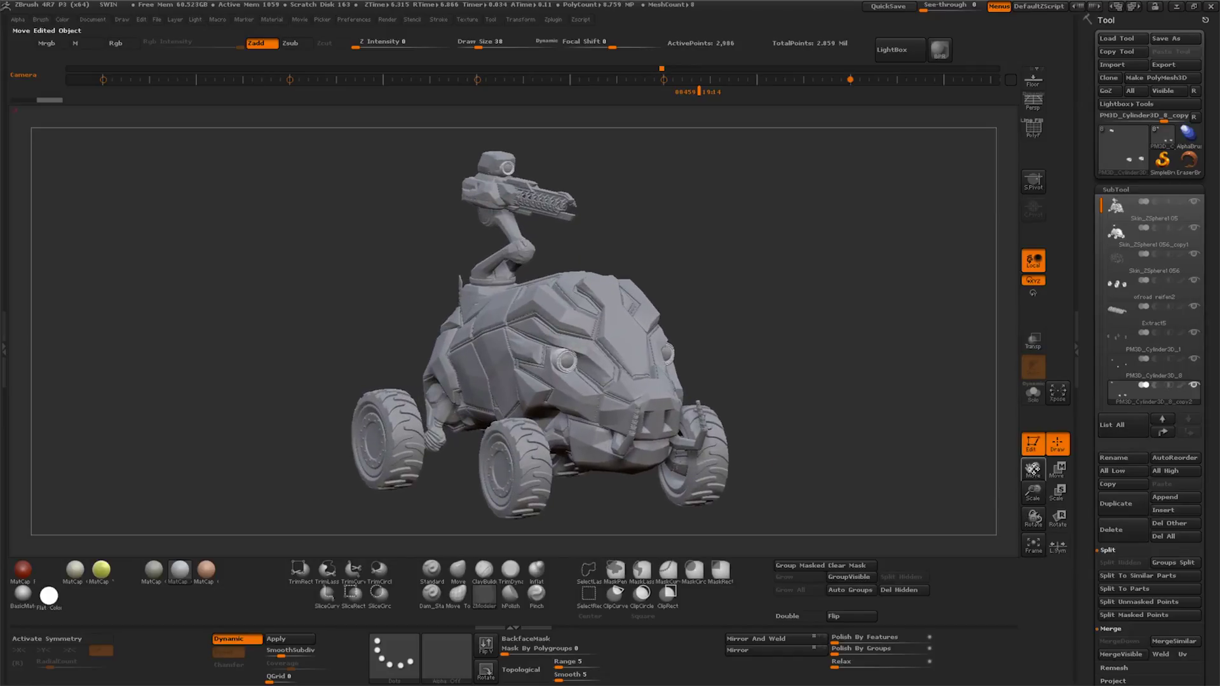
{"action": "left_click", "coordinate": [678, 439], "text": "alt"}
{"action": "mouse_move", "coordinate": [787, 422]}
{"action": "left_mouse_down"}
{"action": "mouse_move", "coordinate": [801, 453]}
{"action": "mouse_move", "coordinate": [831, 427]}
{"action": "left_mouse_up"}
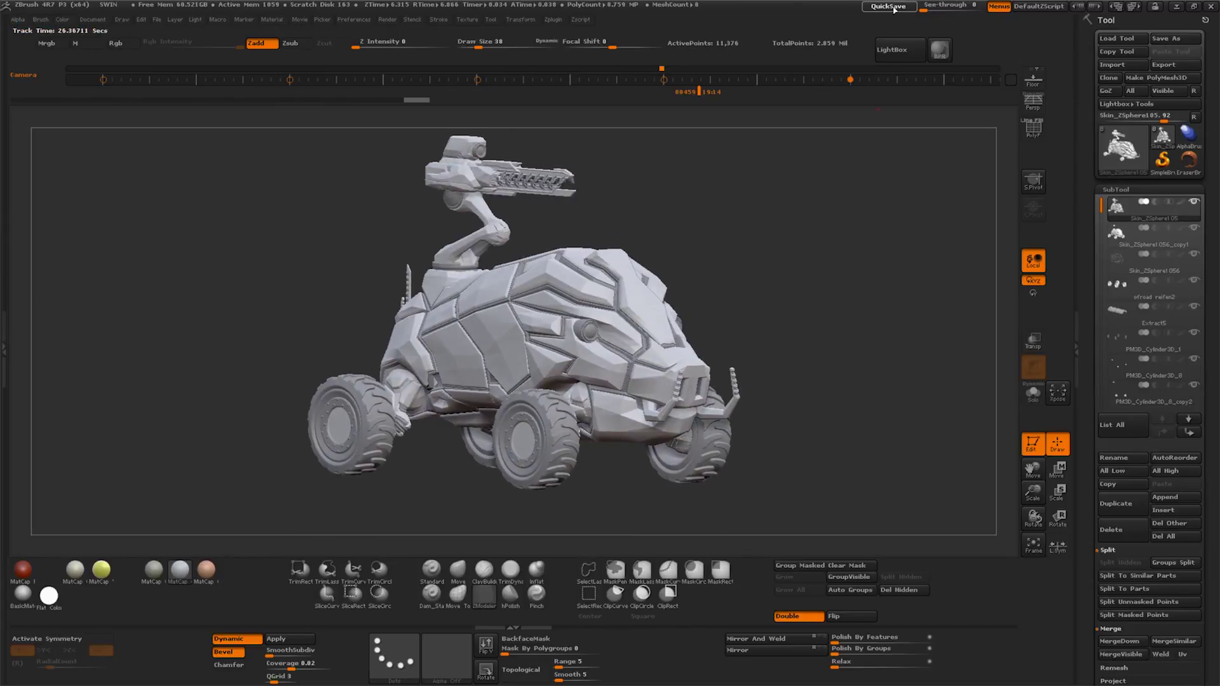
{"action": "left_click", "coordinate": [893, 11]}
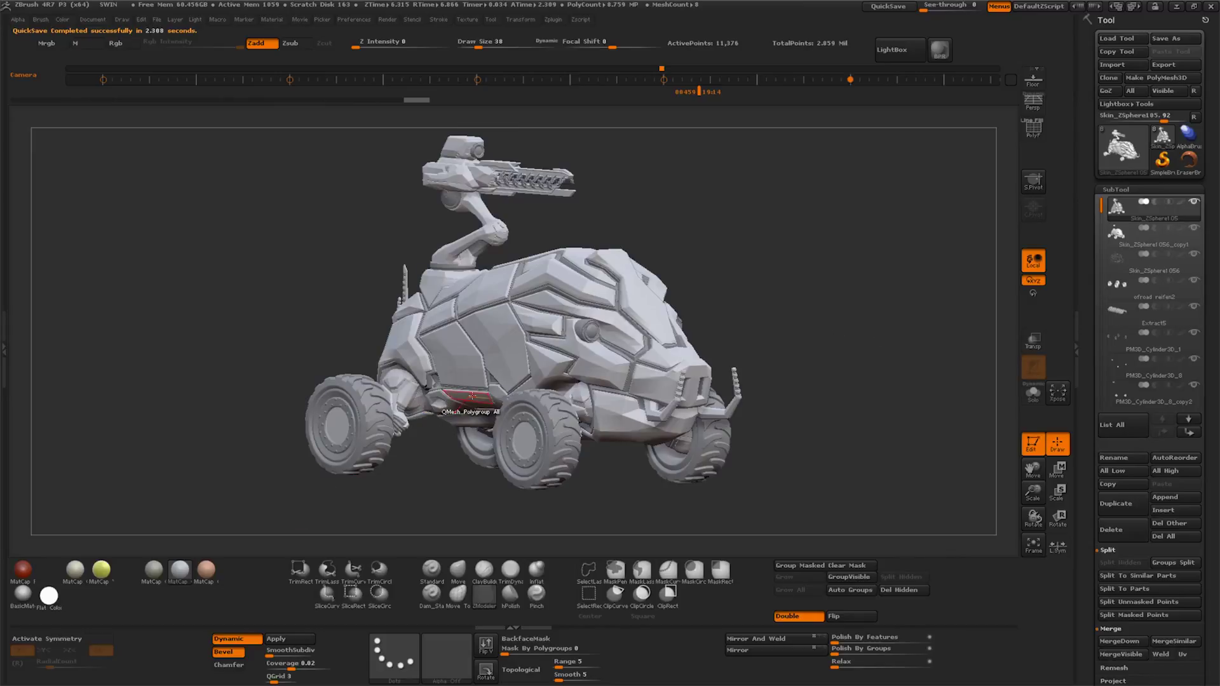
{"action": "key", "text": "super"}
{"action": "left_click", "coordinate": [382, 370]}
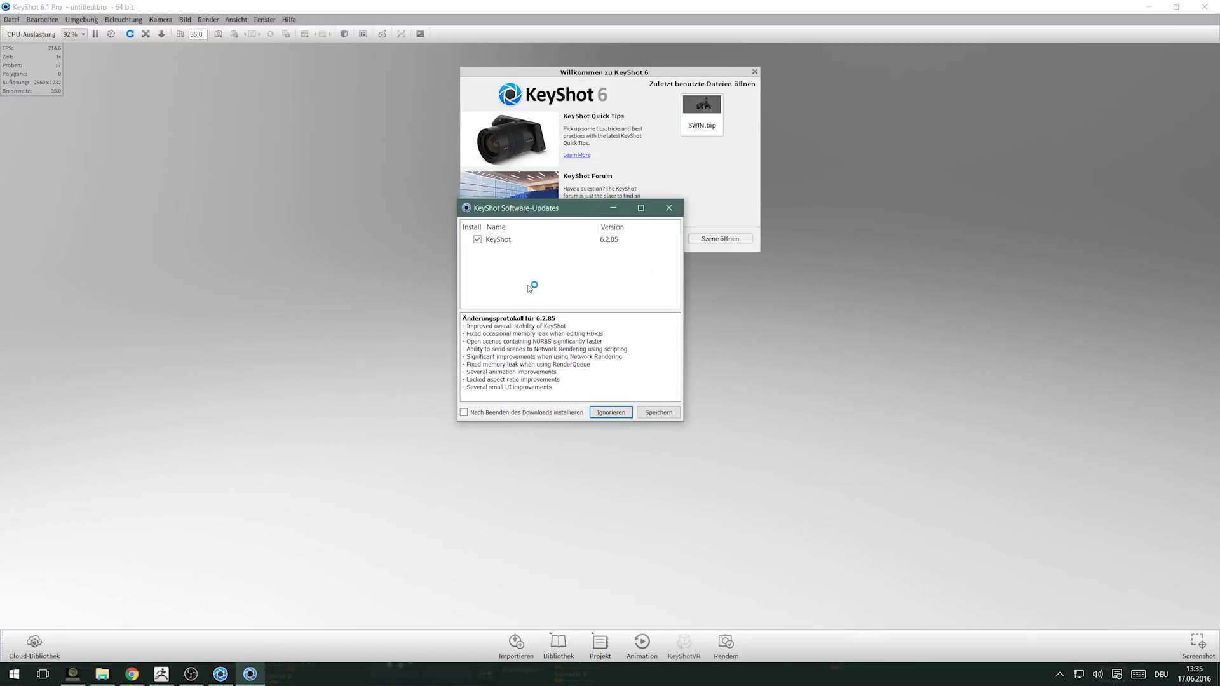
Skip the update prompt, open recent SWIN.bip with its scene tree, and return to ZBrush
{"action": "left_click", "coordinate": [604, 414]}
{"action": "left_click", "coordinate": [702, 124]}
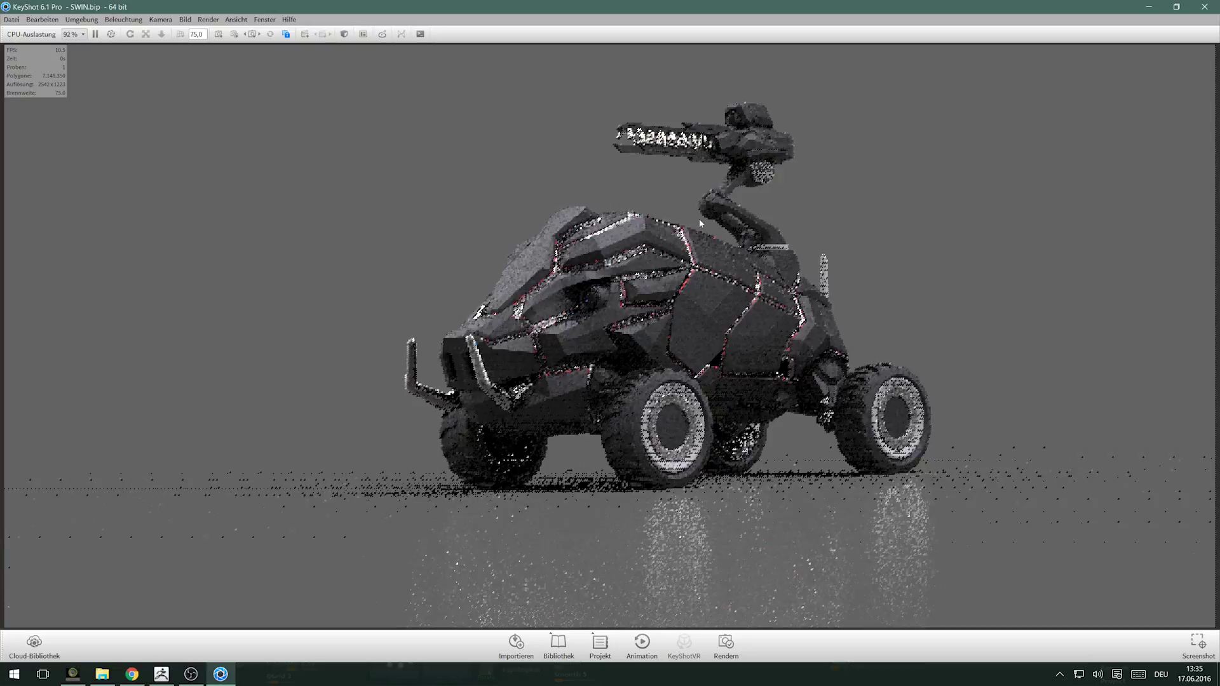
{"action": "left_click", "coordinate": [598, 647]}
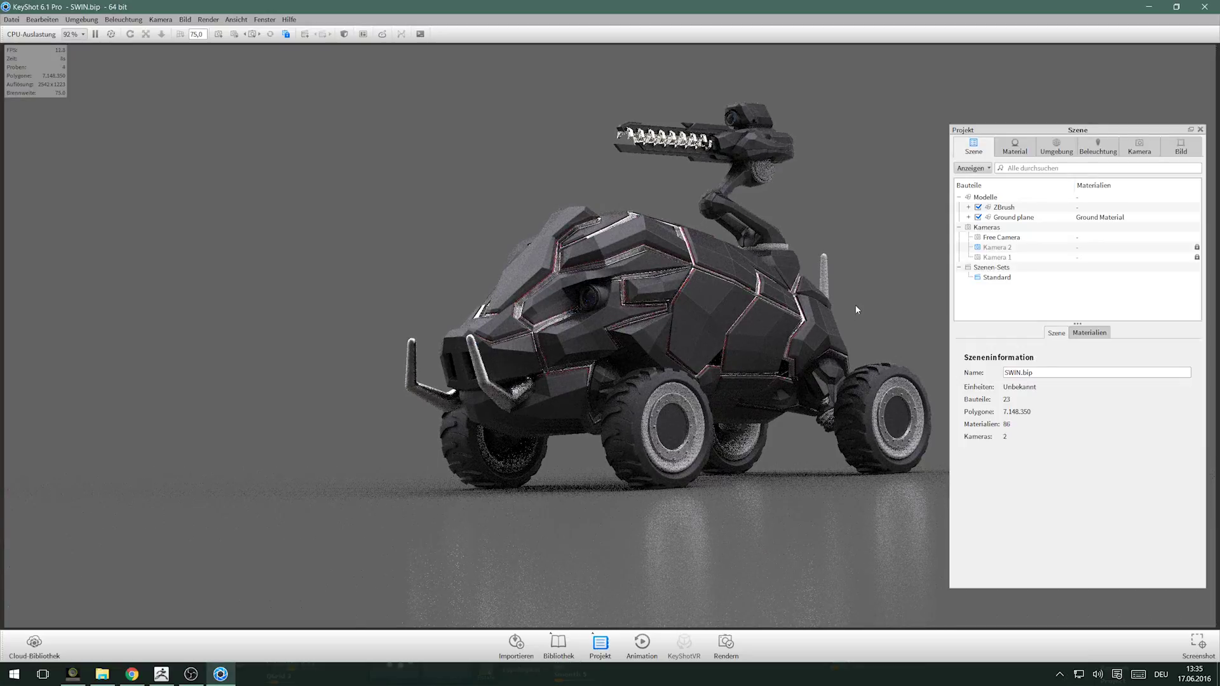
{"action": "left_click", "coordinate": [162, 674]}
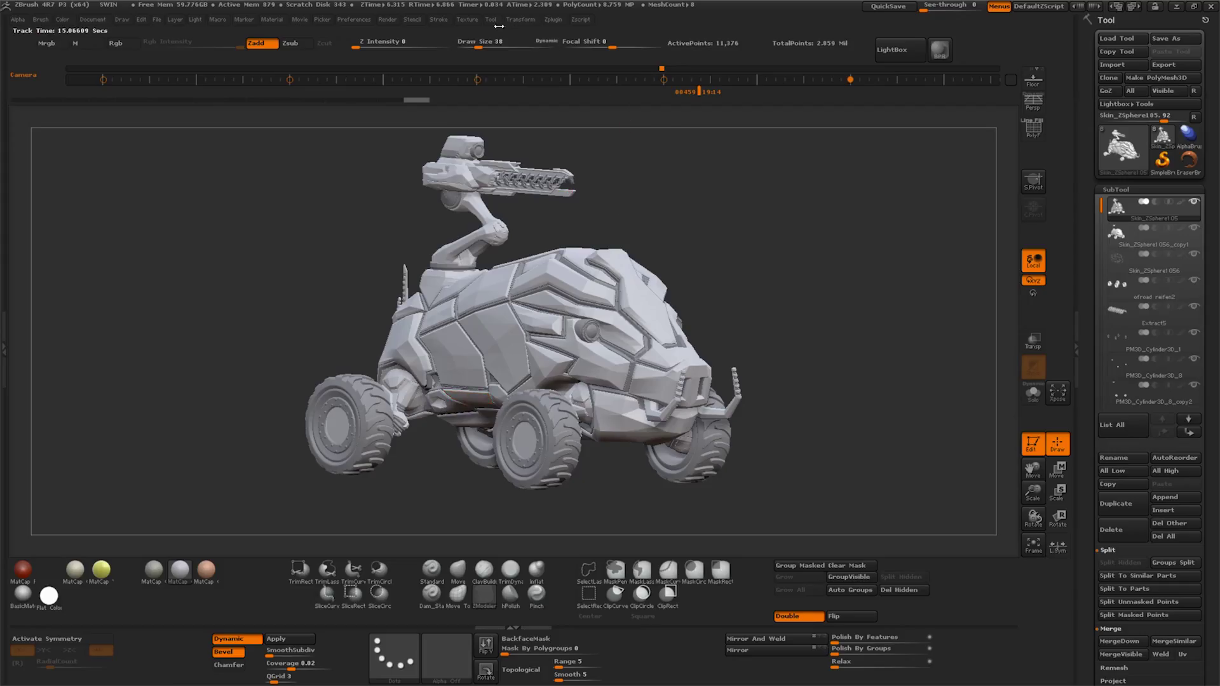
Enable the KeyShot external renderer, quick-save, and send the model to KeyShot with BPR
{"action": "left_click", "coordinate": [443, 23]}
{"action": "left_click", "coordinate": [387, 19]}
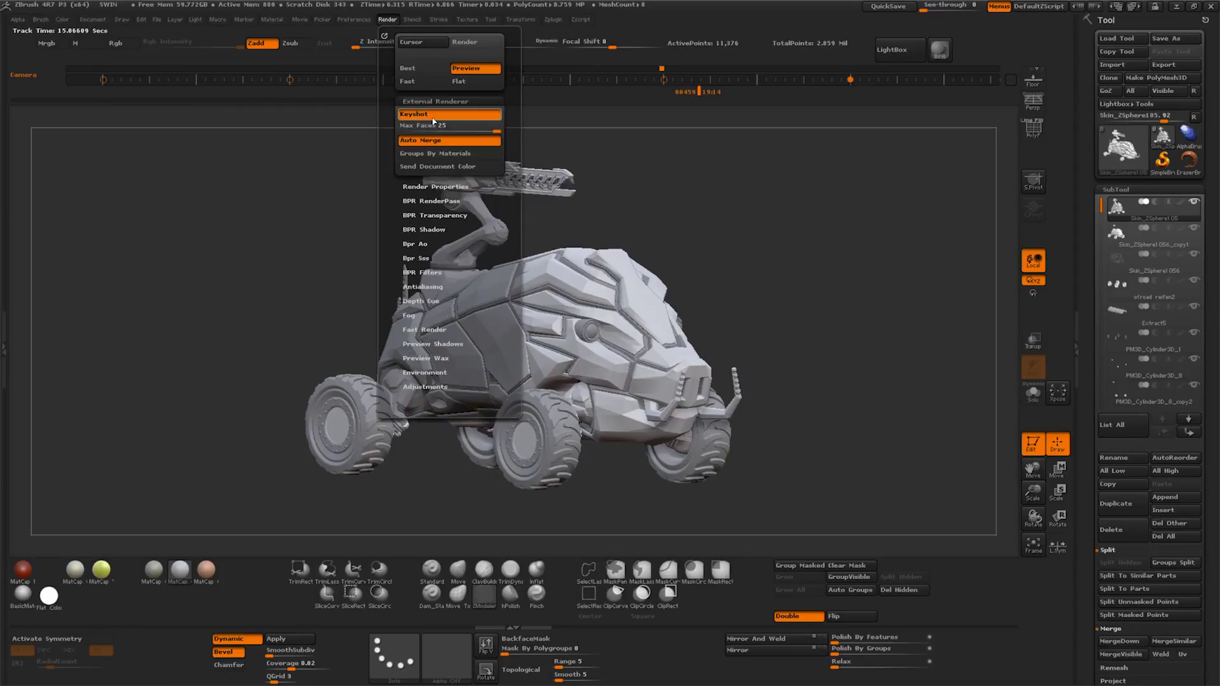
{"action": "left_click", "coordinate": [441, 188]}
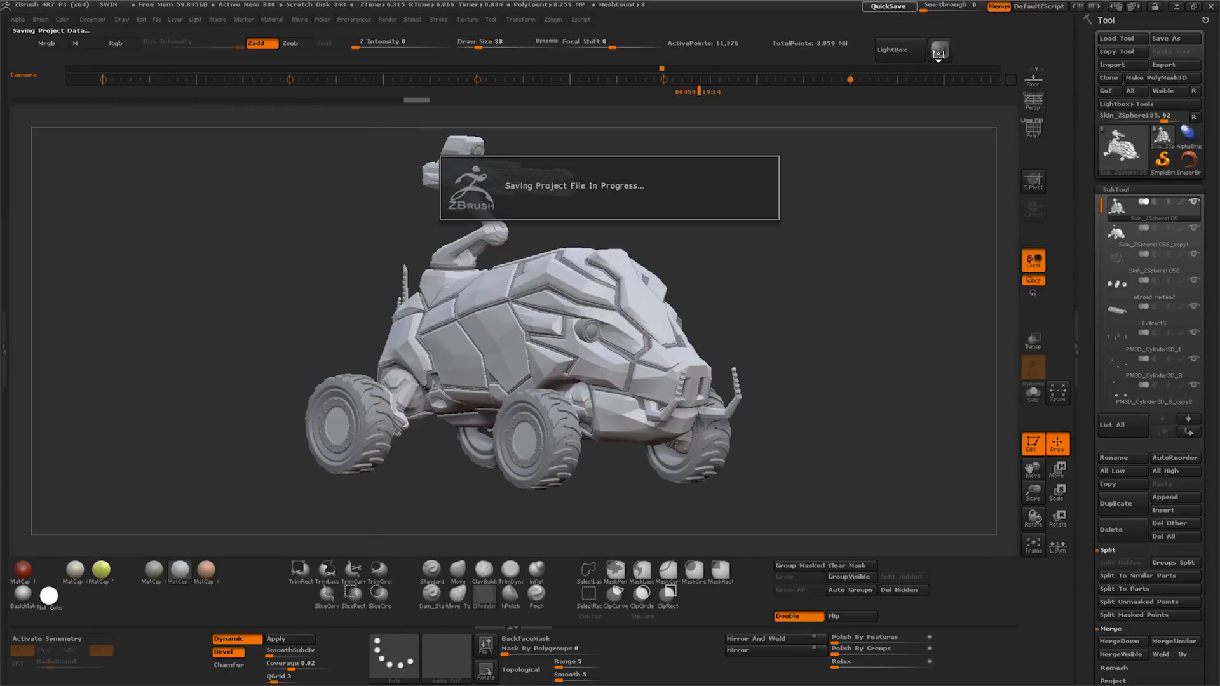
{"action": "left_click", "coordinate": [940, 56]}
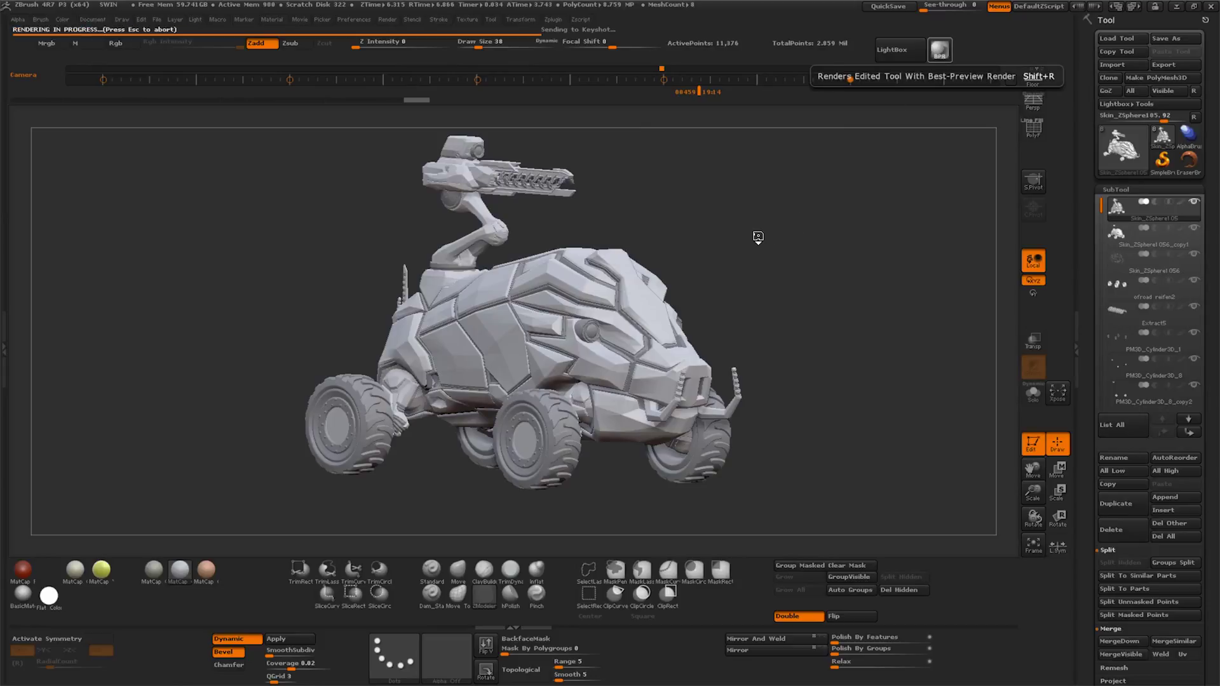
{"action": "key", "text": "super"}
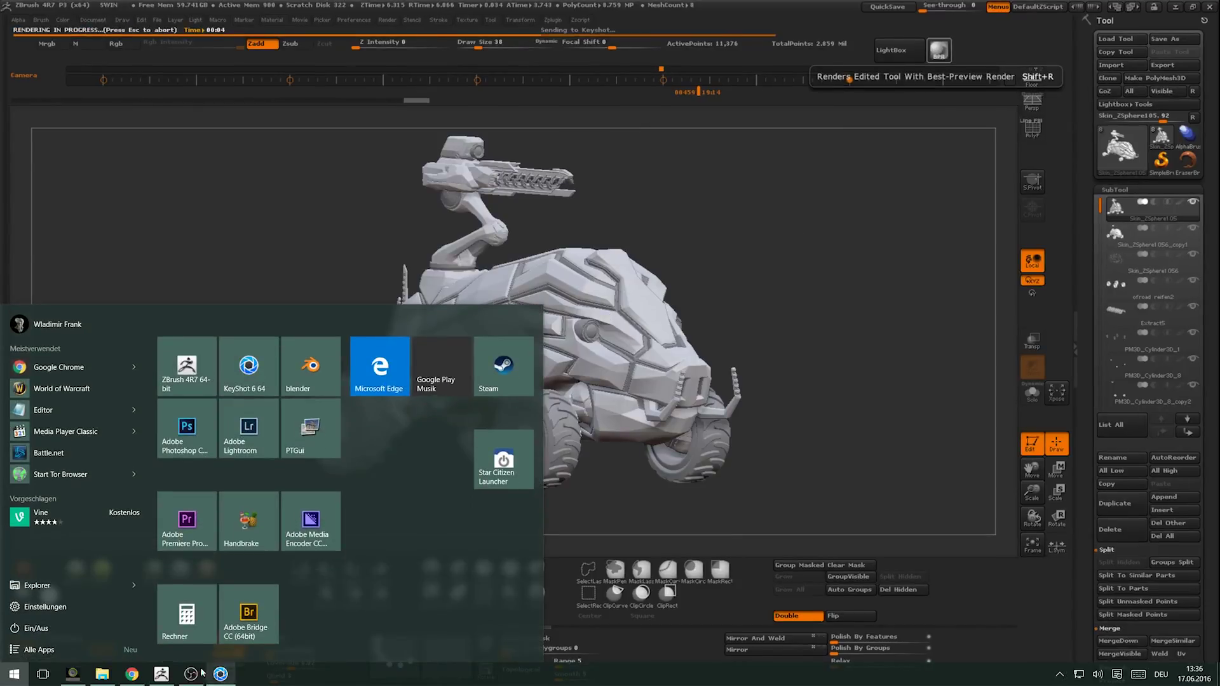
{"action": "left_click", "coordinate": [219, 675]}
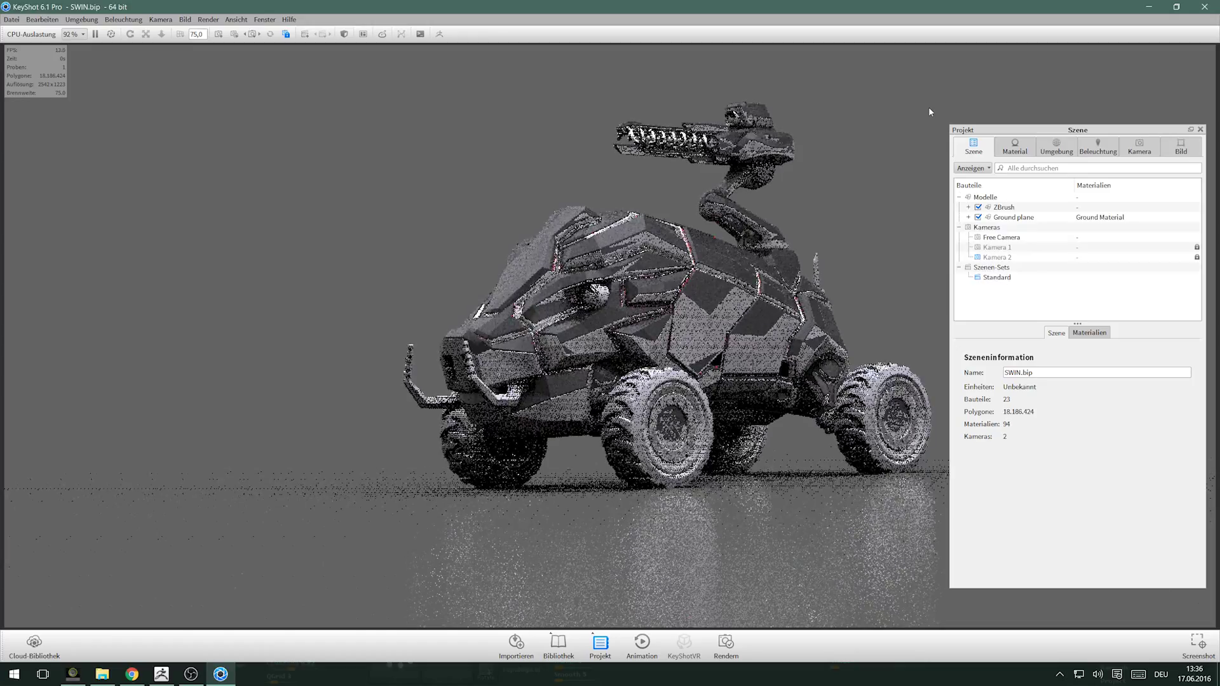
Delete the old gun, g and v groups from the ZBrush node in the scene tree
{"action": "left_click_drag", "start_coordinate": [1080, 125], "coordinate": [1054, 123]}
{"action": "left_click", "coordinate": [944, 198]}
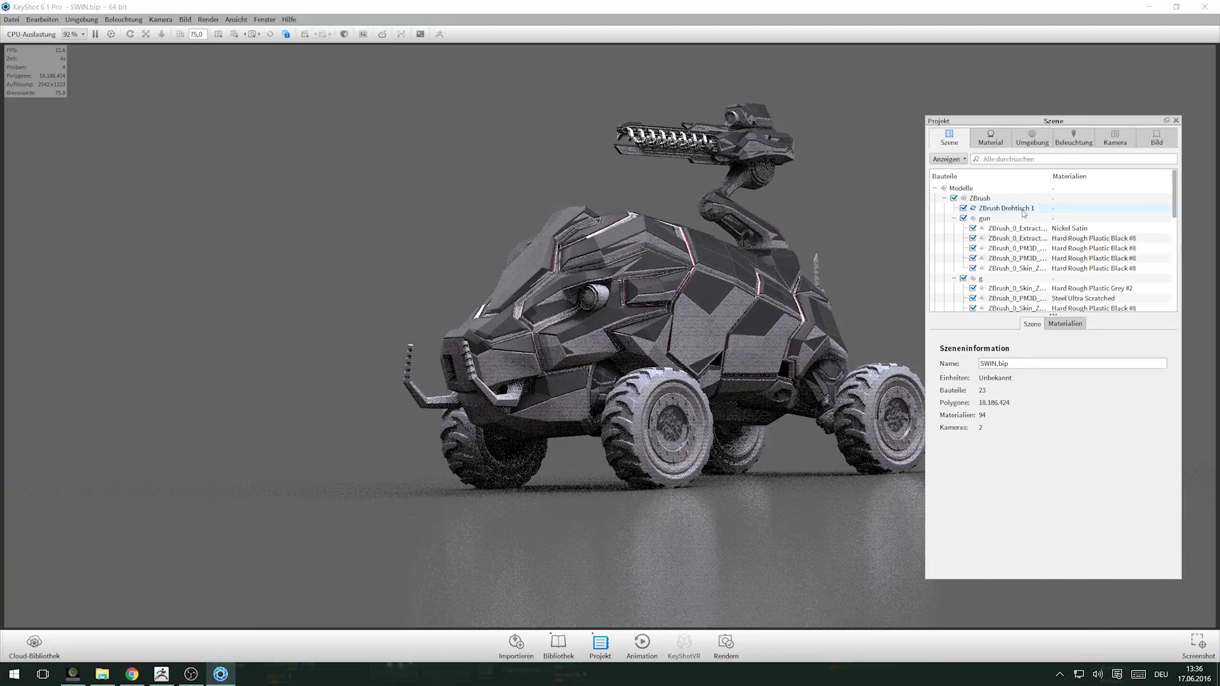
{"action": "right_click", "coordinate": [986, 218]}
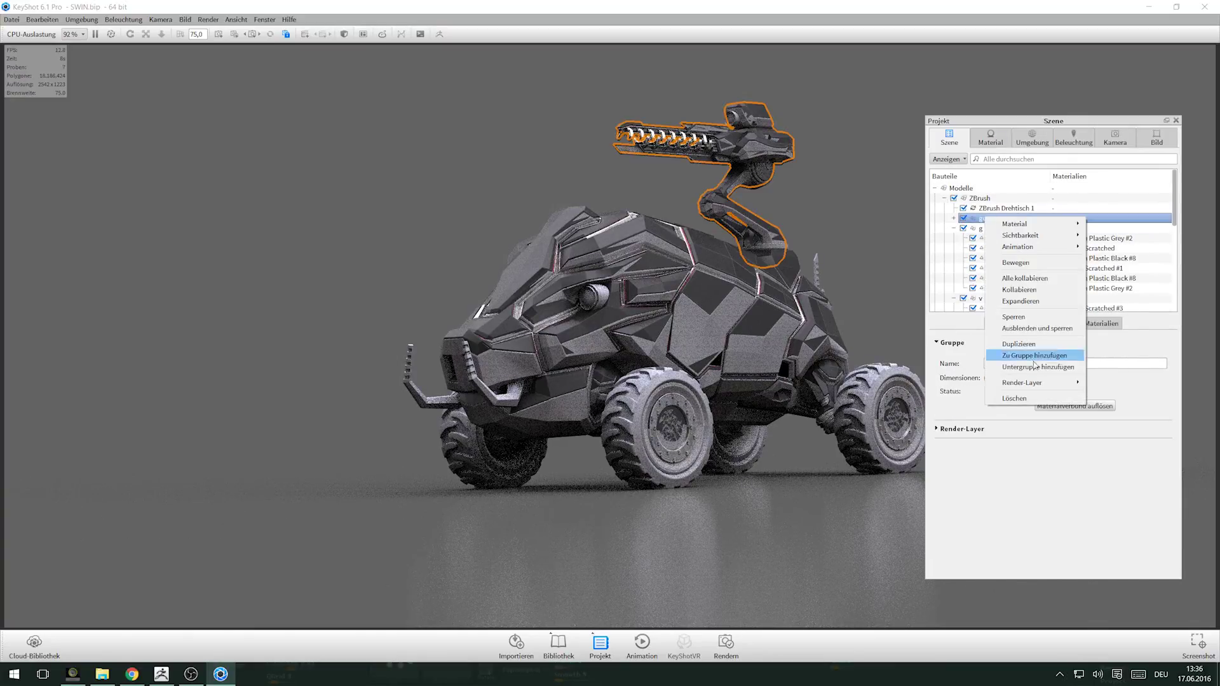
{"action": "left_click", "coordinate": [1030, 394]}
{"action": "key", "text": "Return"}
{"action": "right_click", "coordinate": [960, 218]}
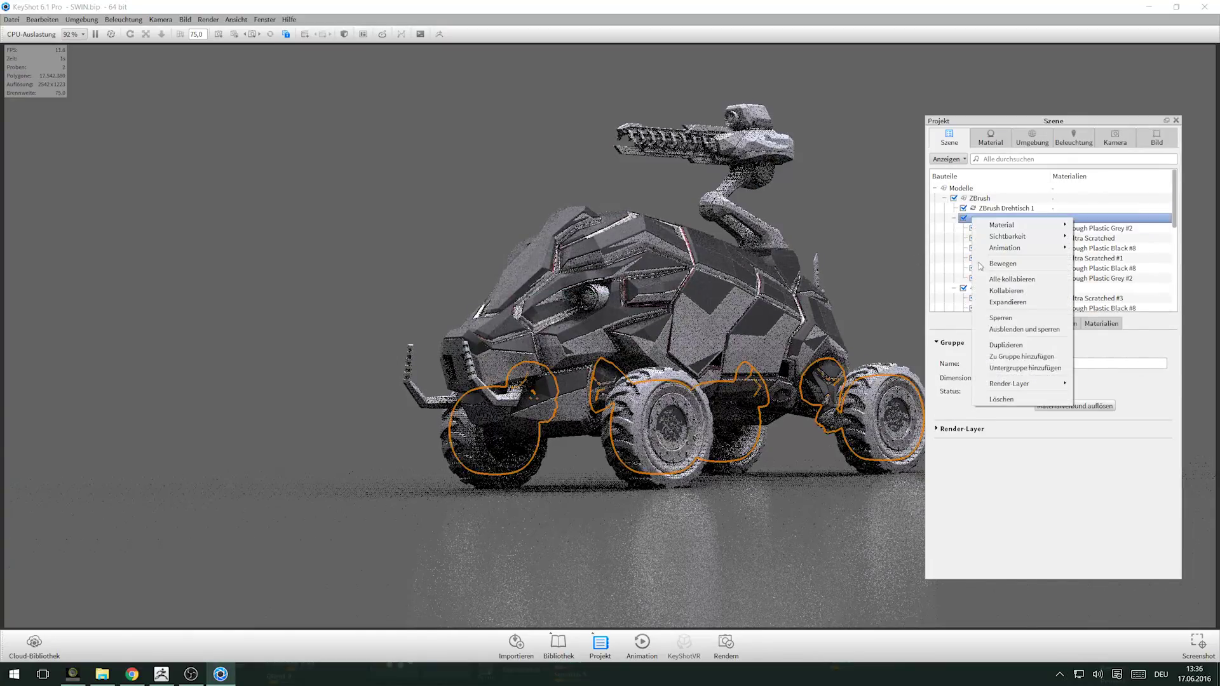
{"action": "left_click", "coordinate": [993, 395]}
{"action": "left_click", "coordinate": [642, 345]}
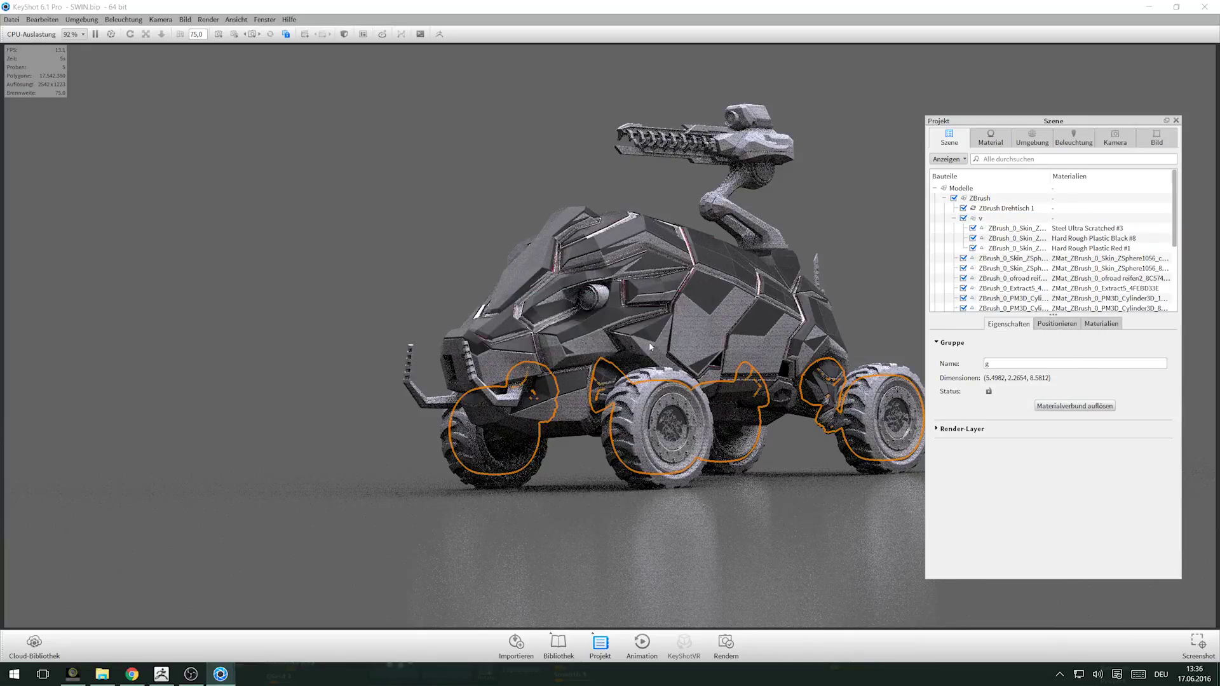
{"action": "right_click", "coordinate": [961, 218]}
{"action": "left_click", "coordinate": [1019, 399]}
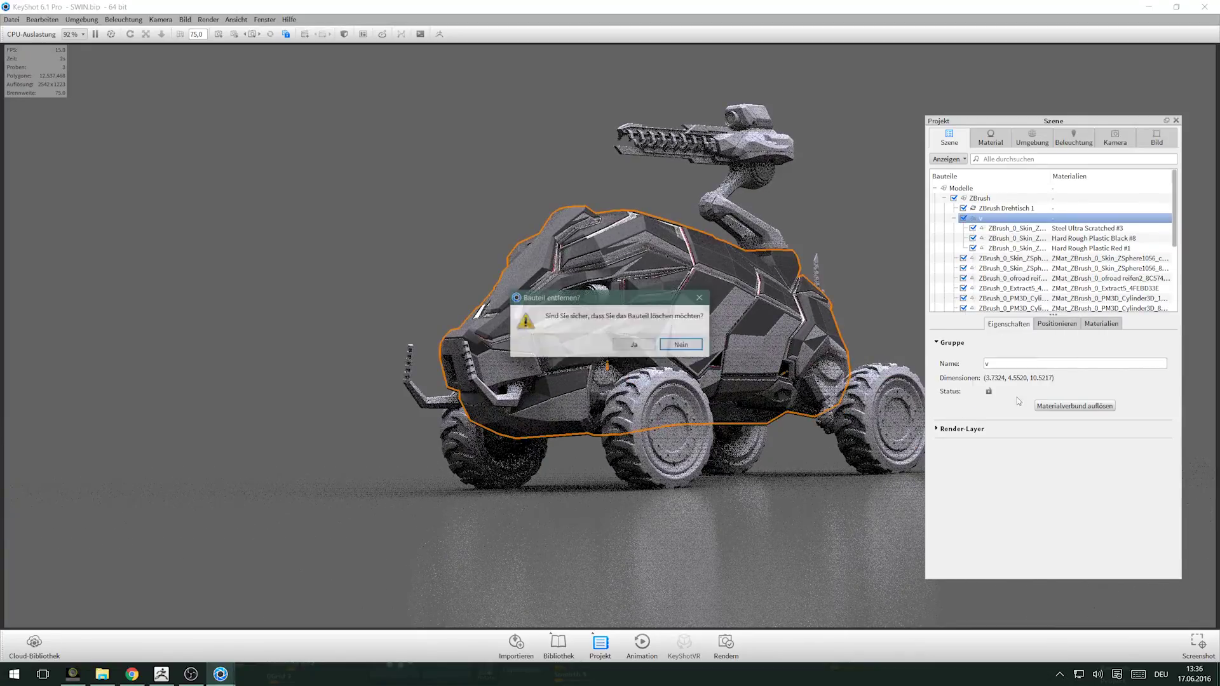
{"action": "left_click", "coordinate": [634, 344]}
Apply Hard Rough Plastic Black to the first imported skin body part
{"action": "left_click", "coordinate": [1000, 220]}
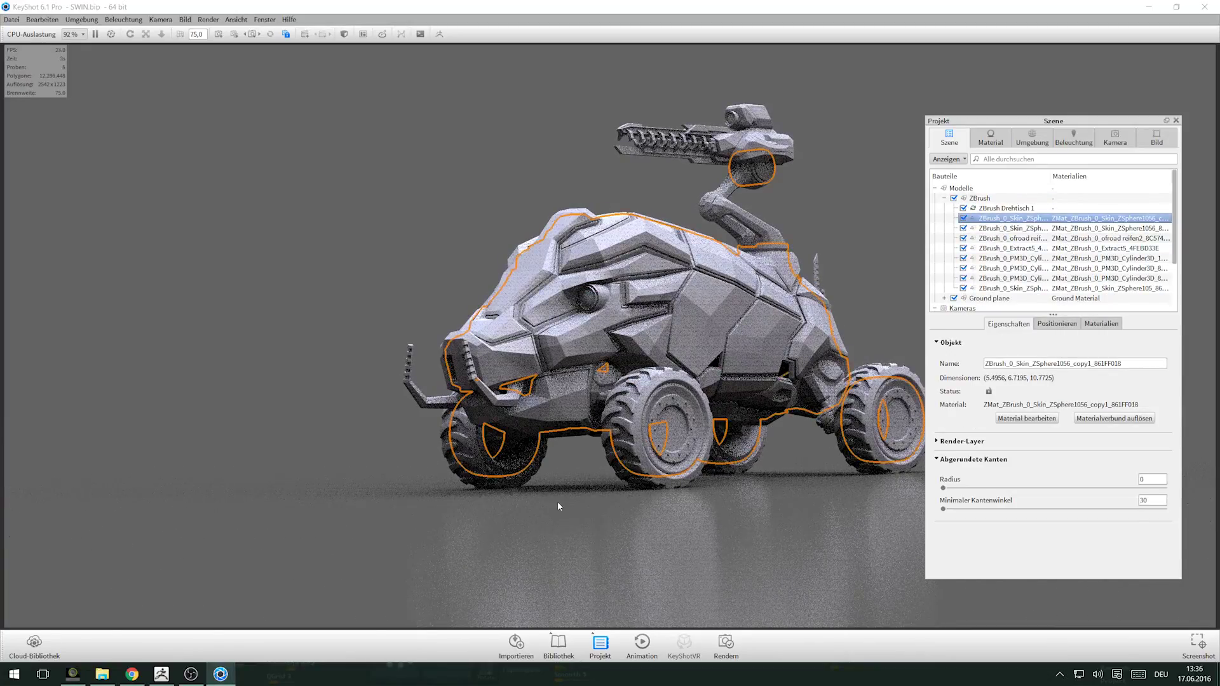
{"action": "left_click", "coordinate": [550, 652]}
{"action": "left_click_drag", "start_coordinate": [110, 293], "coordinate": [993, 219]}
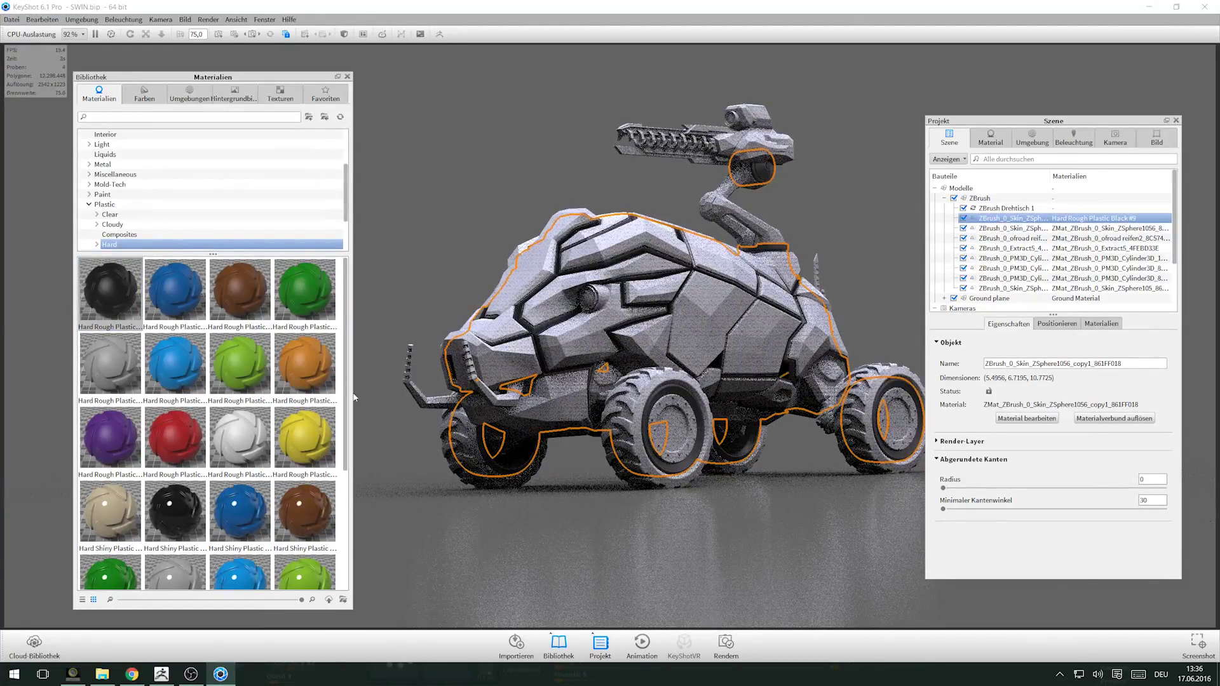
Give one skin part grey hard rough plastic and the trim skin part red hard plastic
{"action": "left_click", "coordinate": [120, 366]}
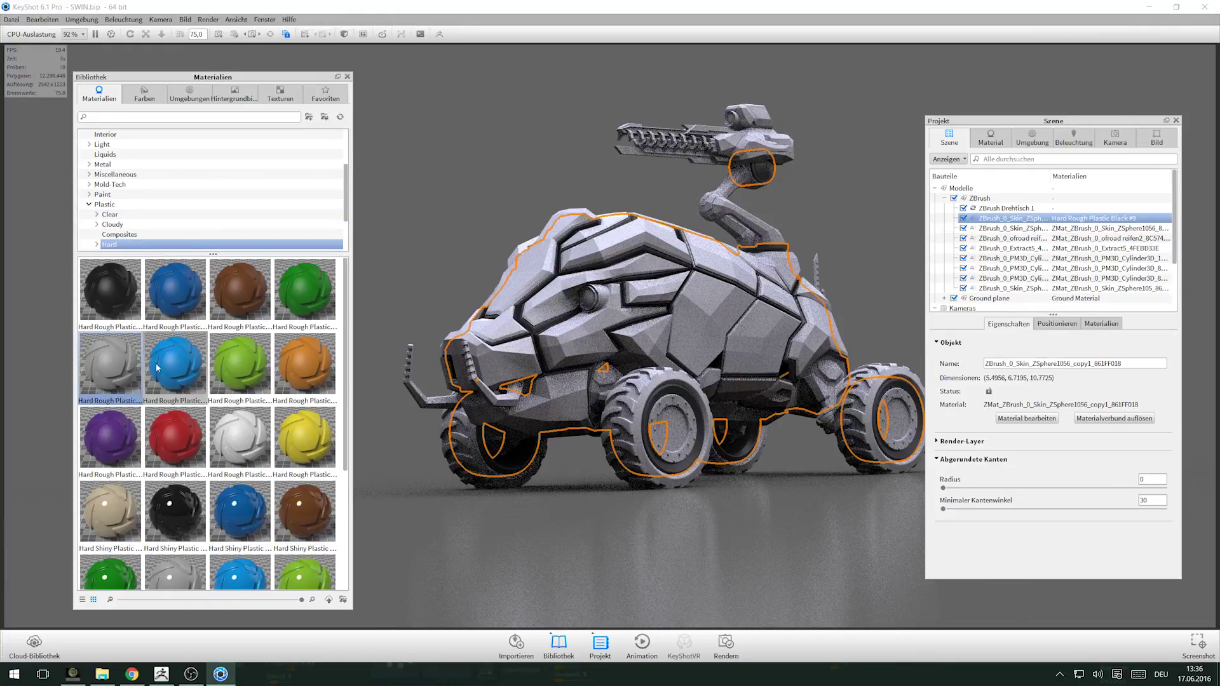
{"action": "left_click_drag", "start_coordinate": [144, 381], "coordinate": [970, 223]}
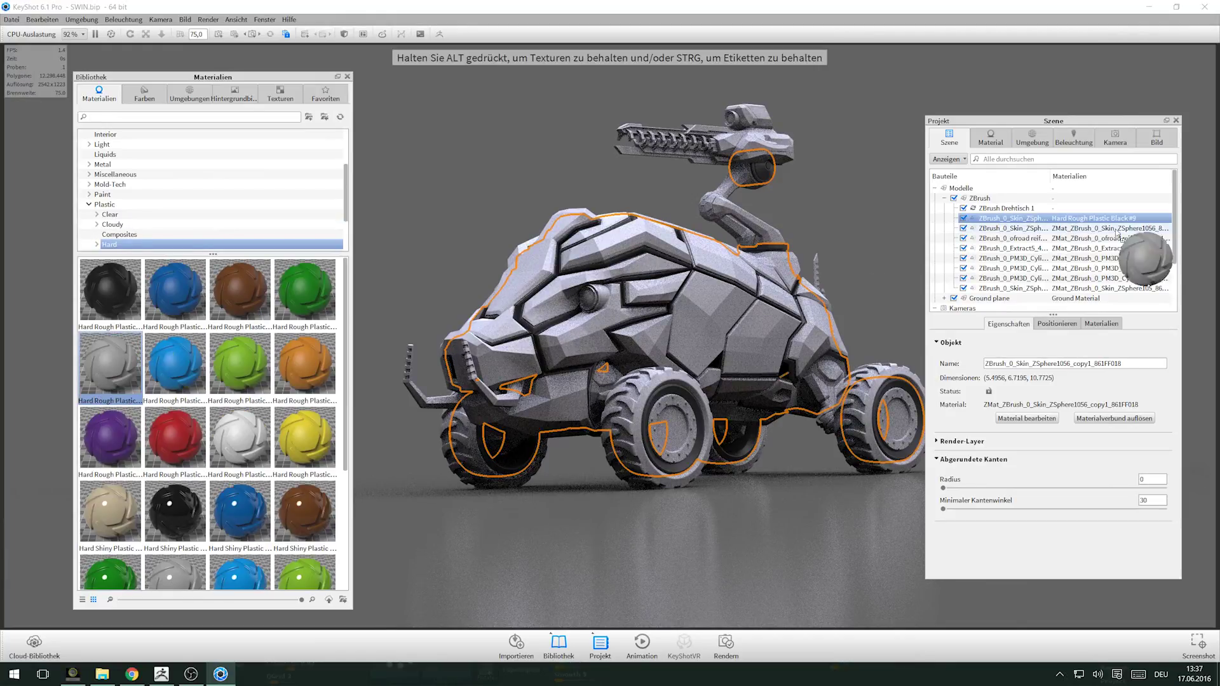
{"action": "left_click", "coordinate": [1004, 228]}
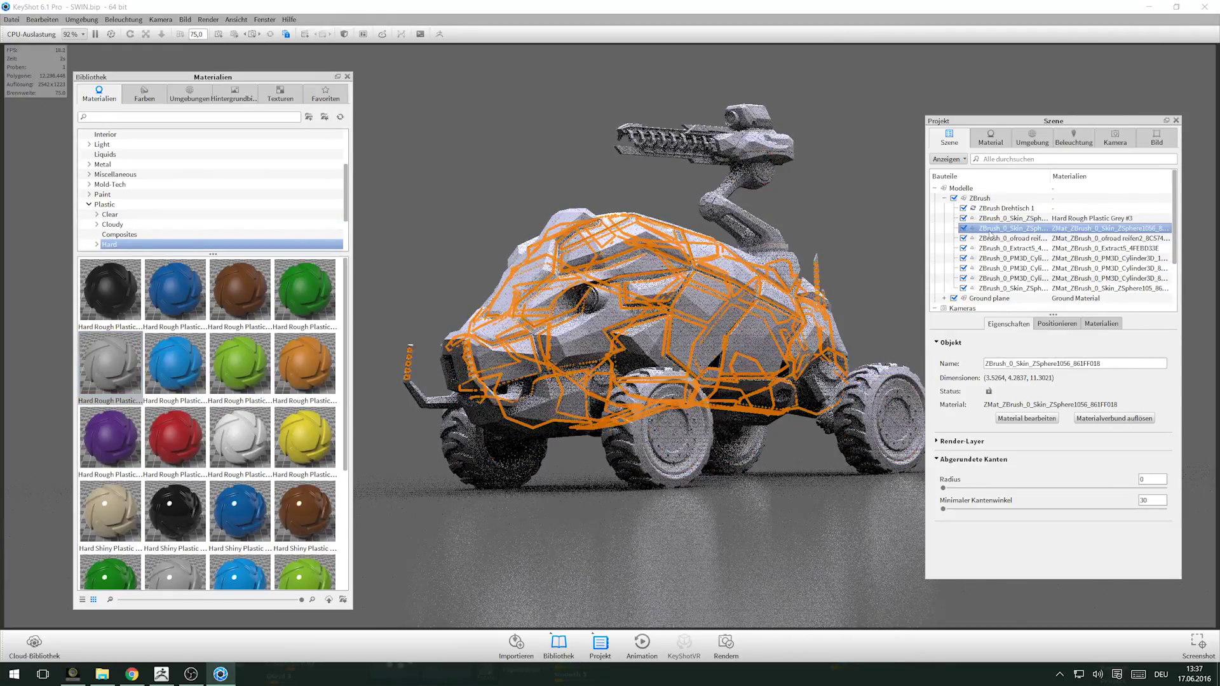
{"action": "left_click_drag", "start_coordinate": [177, 433], "coordinate": [1004, 229]}
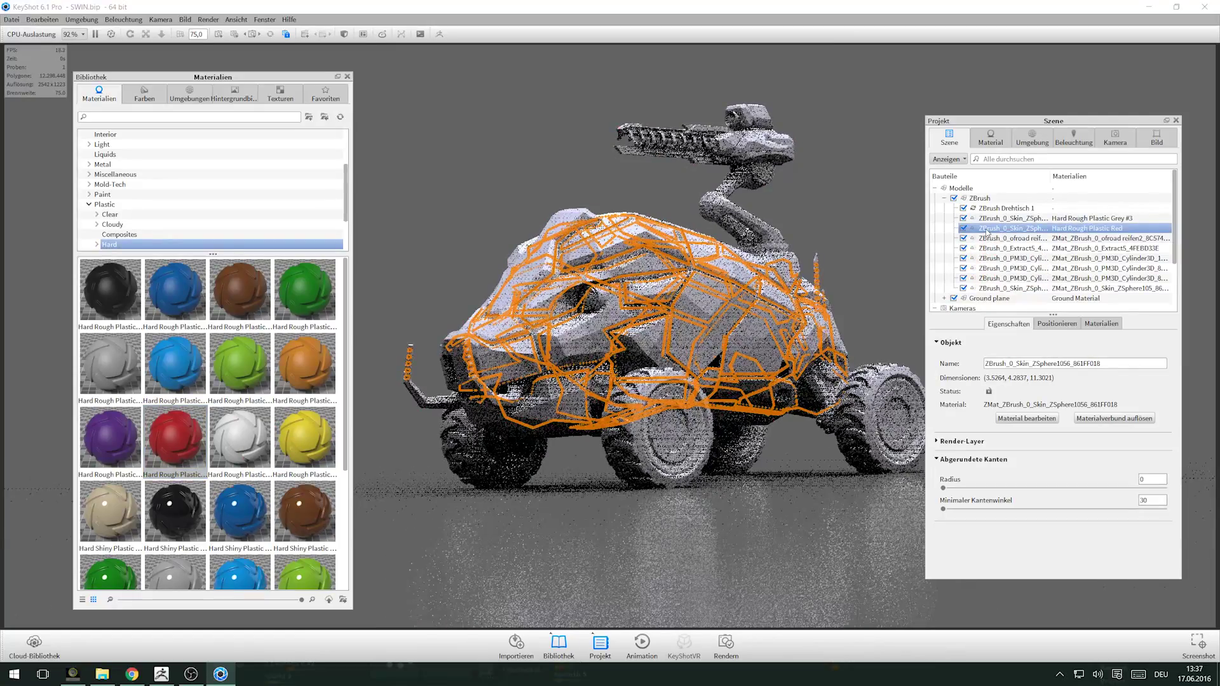
Apply the Tire material to the off-road wheels
{"action": "left_click", "coordinate": [992, 239]}
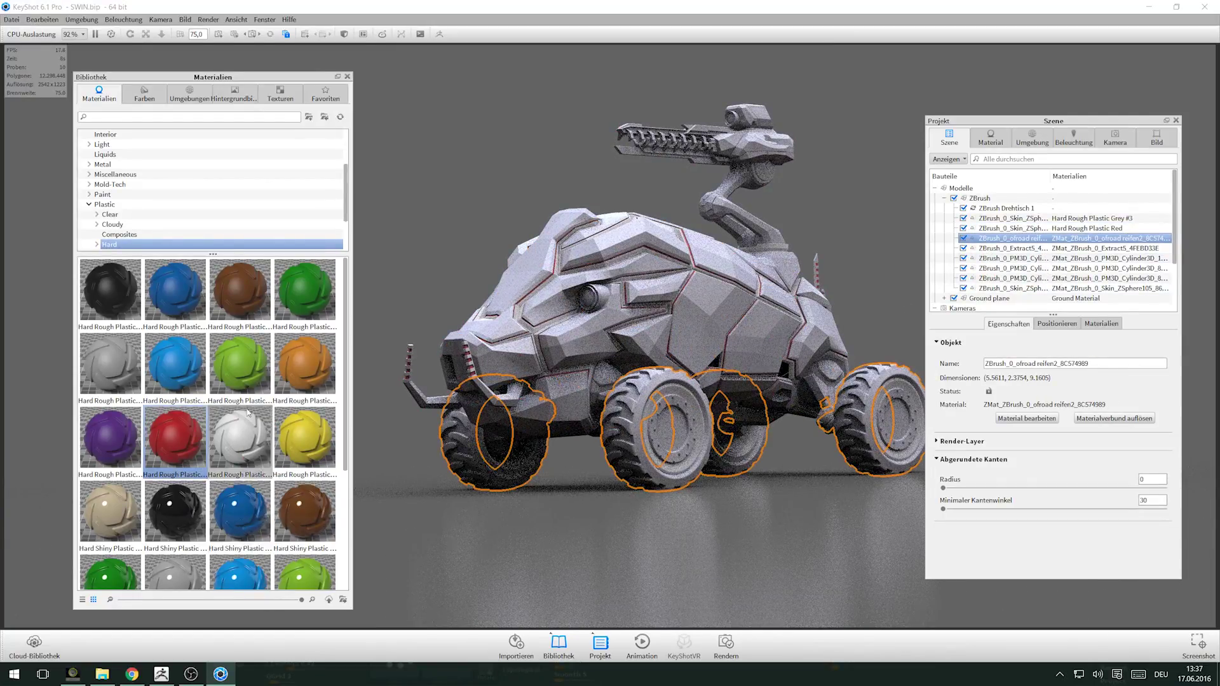
{"action": "left_click", "coordinate": [104, 204]}
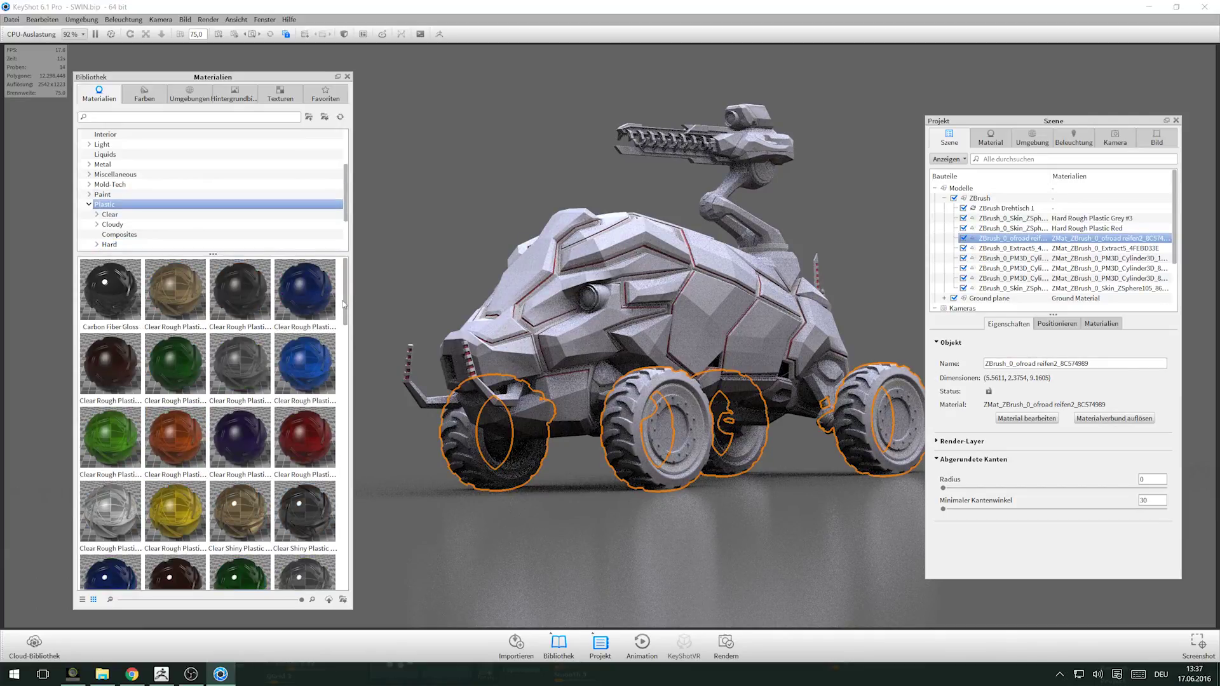
{"action": "left_click_drag", "start_coordinate": [343, 304], "coordinate": [344, 569]}
{"action": "left_click_drag", "start_coordinate": [110, 550], "coordinate": [990, 239]}
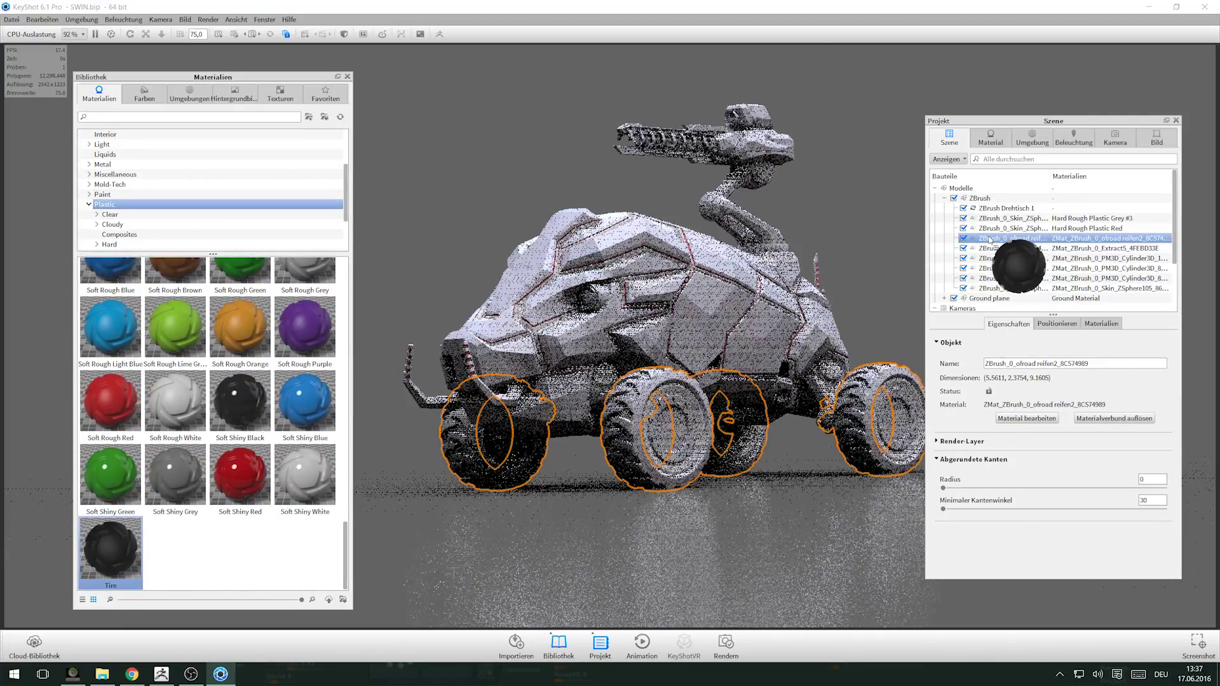
Apply Nickel Satin to the gun barrel
{"action": "left_click", "coordinate": [992, 249]}
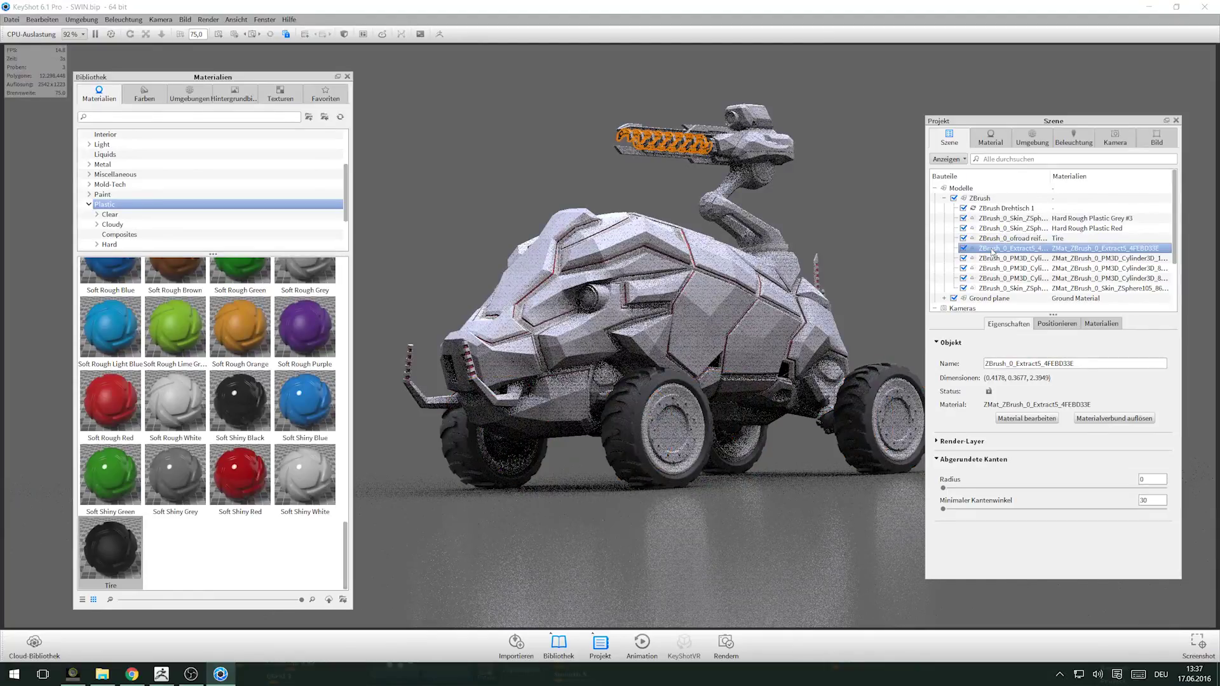
{"action": "left_click", "coordinate": [89, 164]}
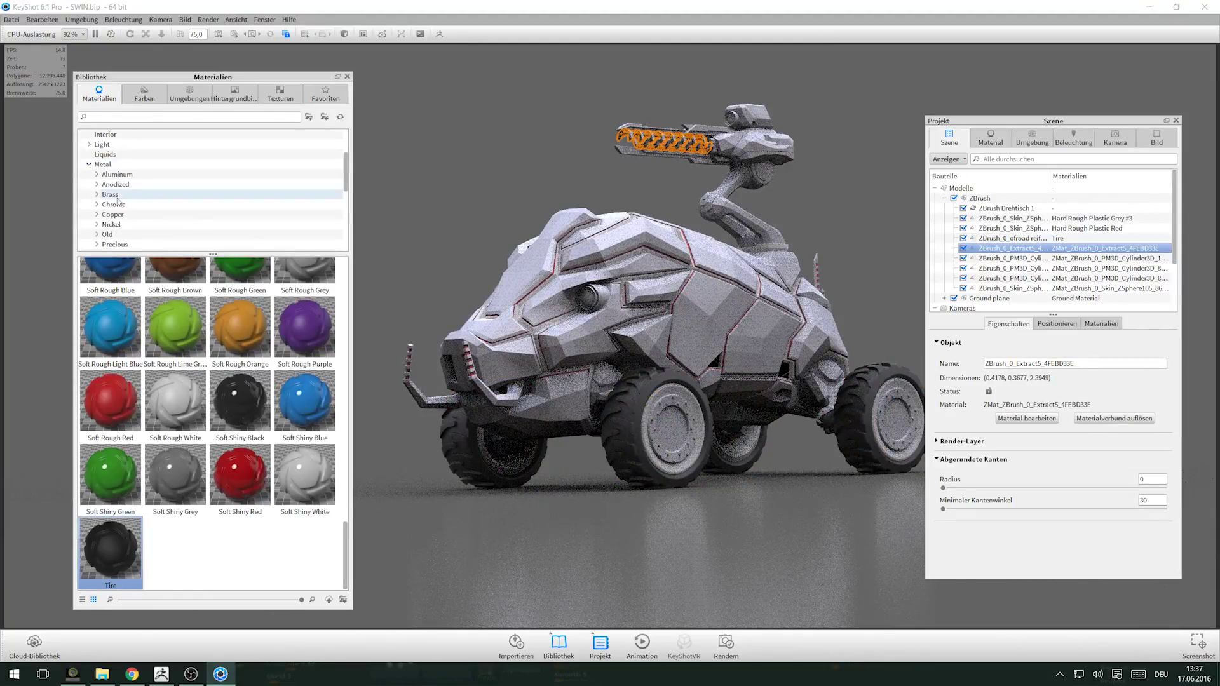
{"action": "left_click", "coordinate": [112, 225]}
{"action": "left_click_drag", "start_coordinate": [235, 371], "coordinate": [1006, 250]}
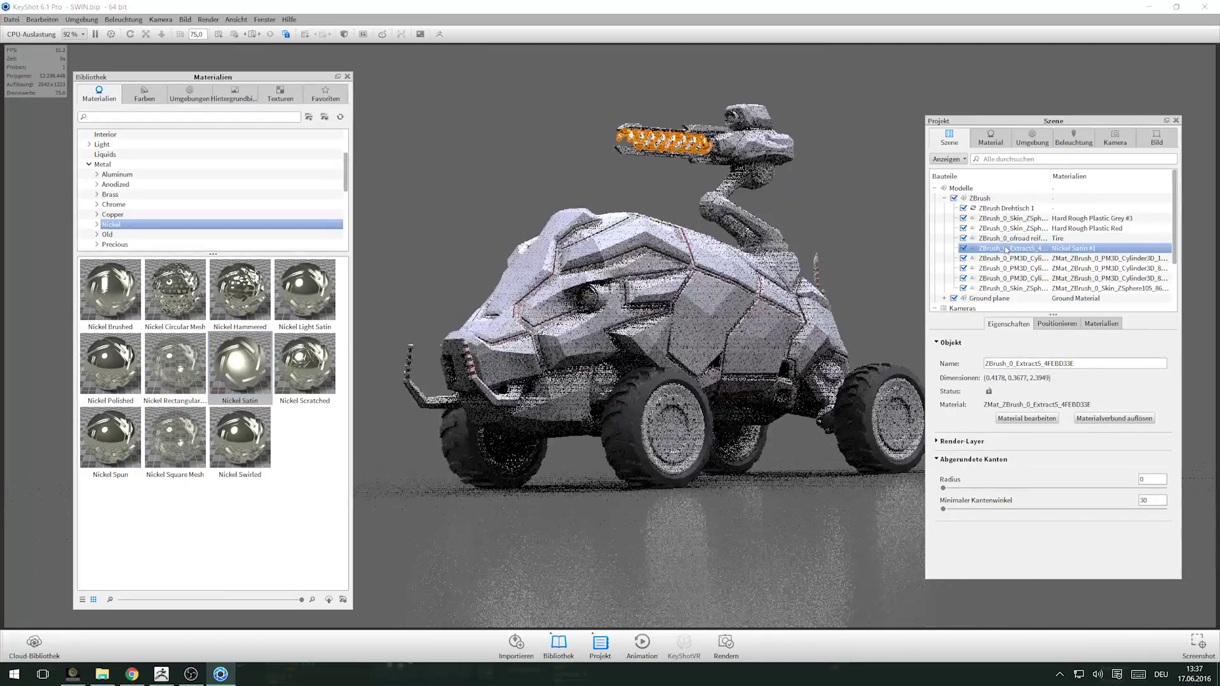
Apply grey hard plastic to the wheel rim cylinders
{"action": "left_click", "coordinate": [1028, 259]}
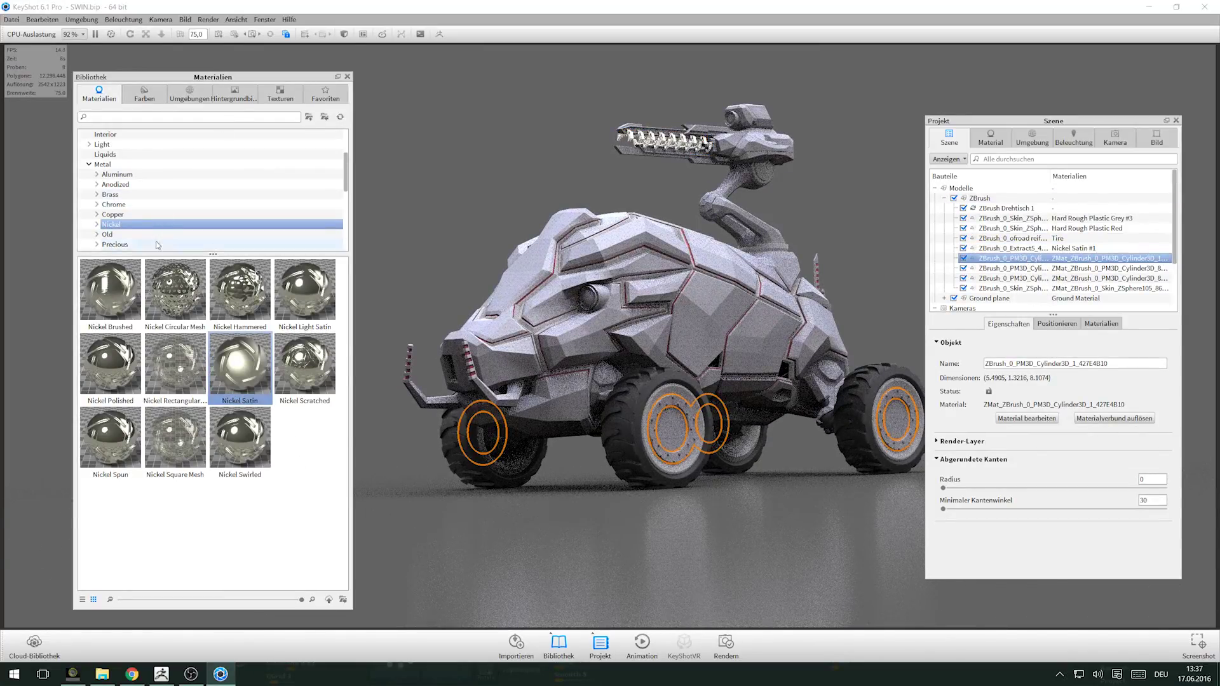
{"action": "left_click", "coordinate": [89, 164]}
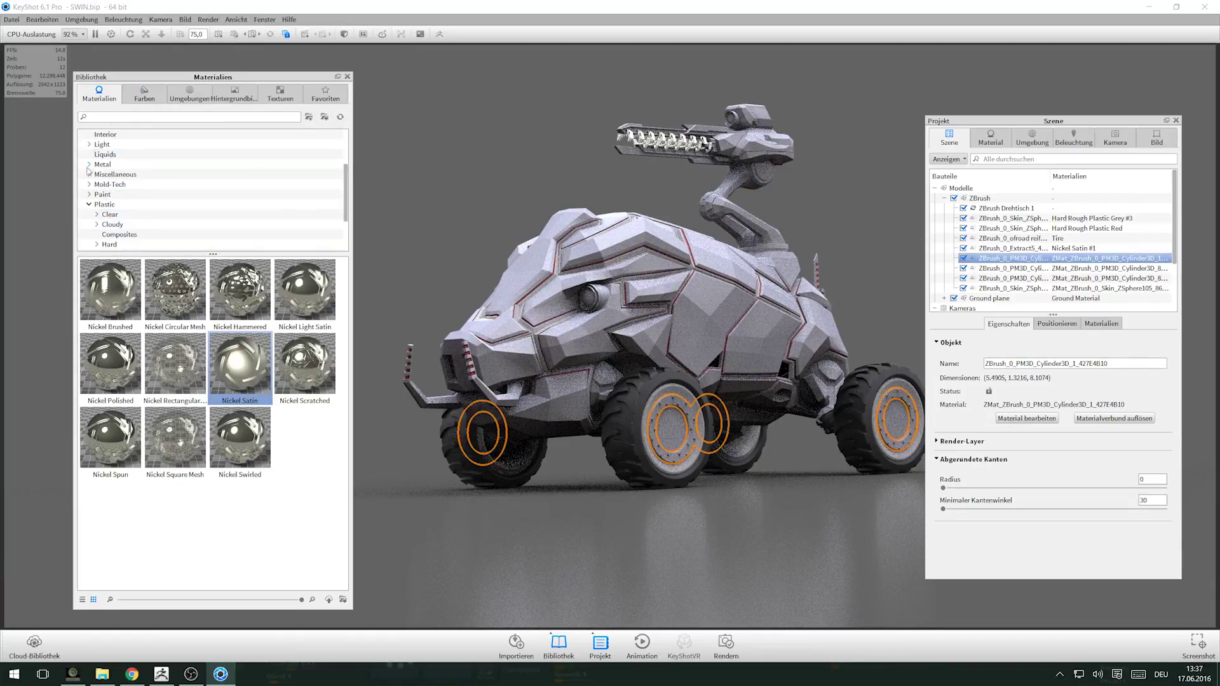
{"action": "double_click", "coordinate": [105, 204]}
{"action": "left_click", "coordinate": [111, 245]}
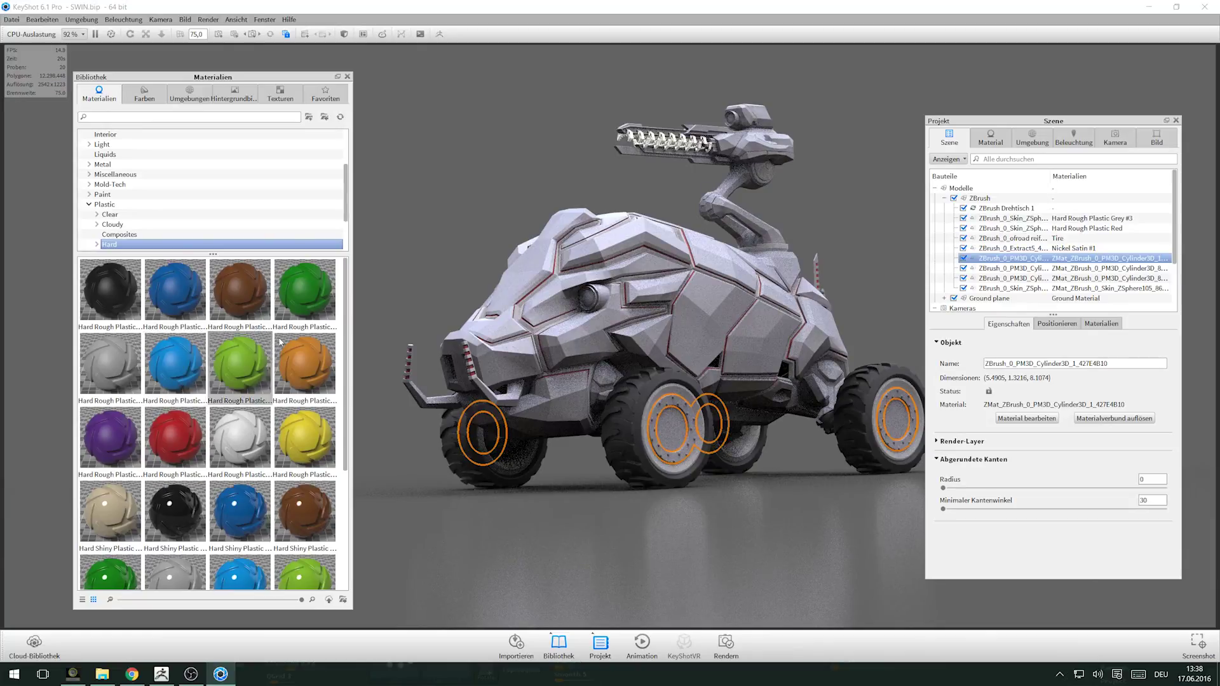
{"action": "mouse_move", "coordinate": [305, 291]}
{"action": "left_mouse_down"}
{"action": "mouse_move", "coordinate": [657, 412]}
{"action": "mouse_move", "coordinate": [277, 424]}
{"action": "left_mouse_up"}
{"action": "left_click_drag", "start_coordinate": [111, 364], "coordinate": [661, 415]}
Apply Clear Rough Plastic Light Blue to the lens cylinder
{"action": "left_click", "coordinate": [1006, 269]}
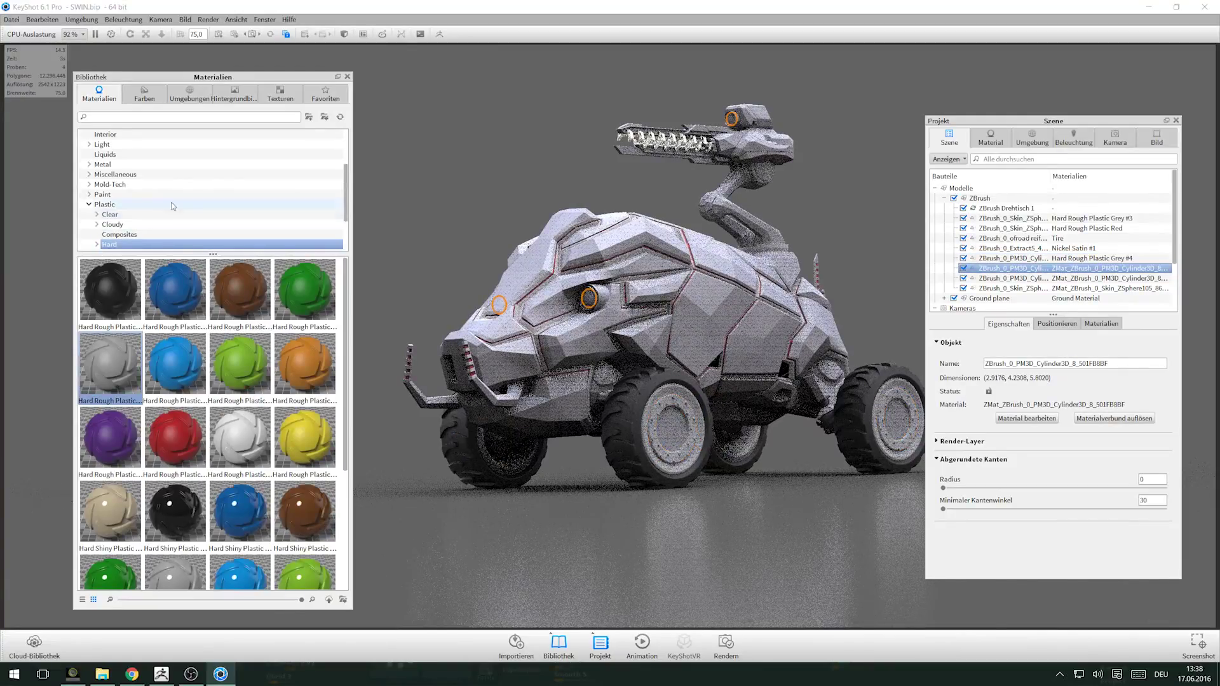
{"action": "left_click", "coordinate": [109, 214]}
{"action": "mouse_move", "coordinate": [240, 366]}
{"action": "left_mouse_down"}
{"action": "mouse_move", "coordinate": [436, 297]}
{"action": "mouse_move", "coordinate": [992, 268]}
{"action": "left_mouse_up"}
Apply black hard plastic to the main body shell and the second lens cylinder
{"action": "left_click", "coordinate": [991, 279]}
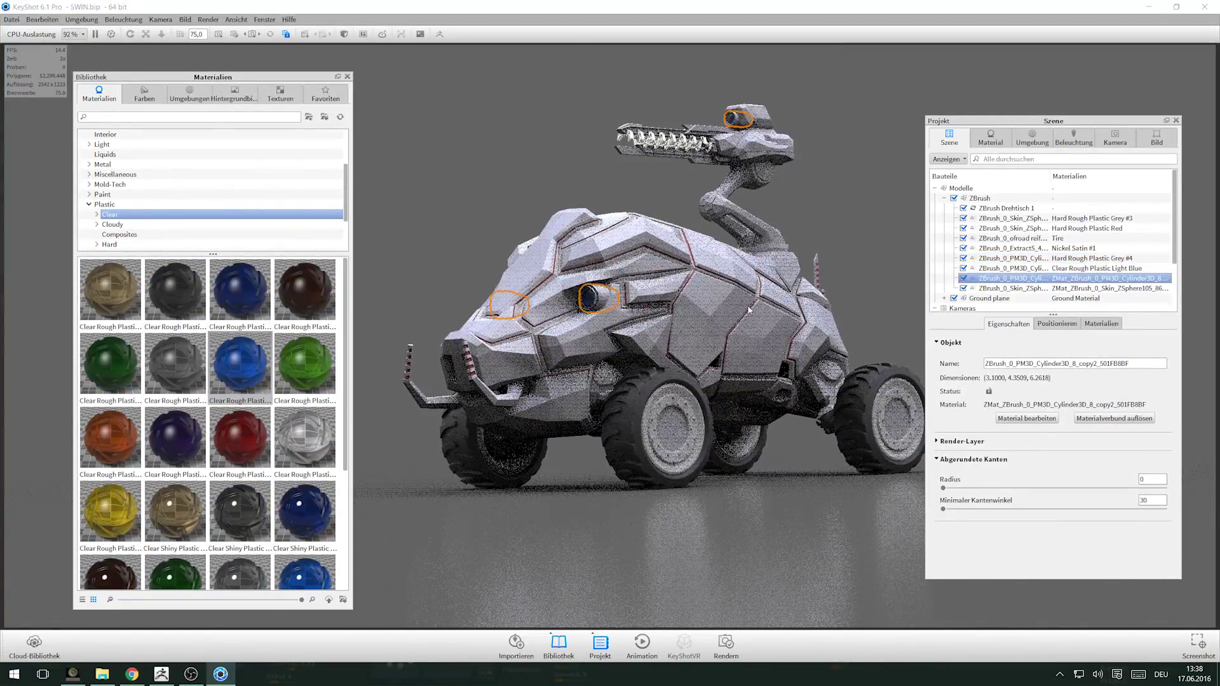
{"action": "left_click", "coordinate": [1101, 324]}
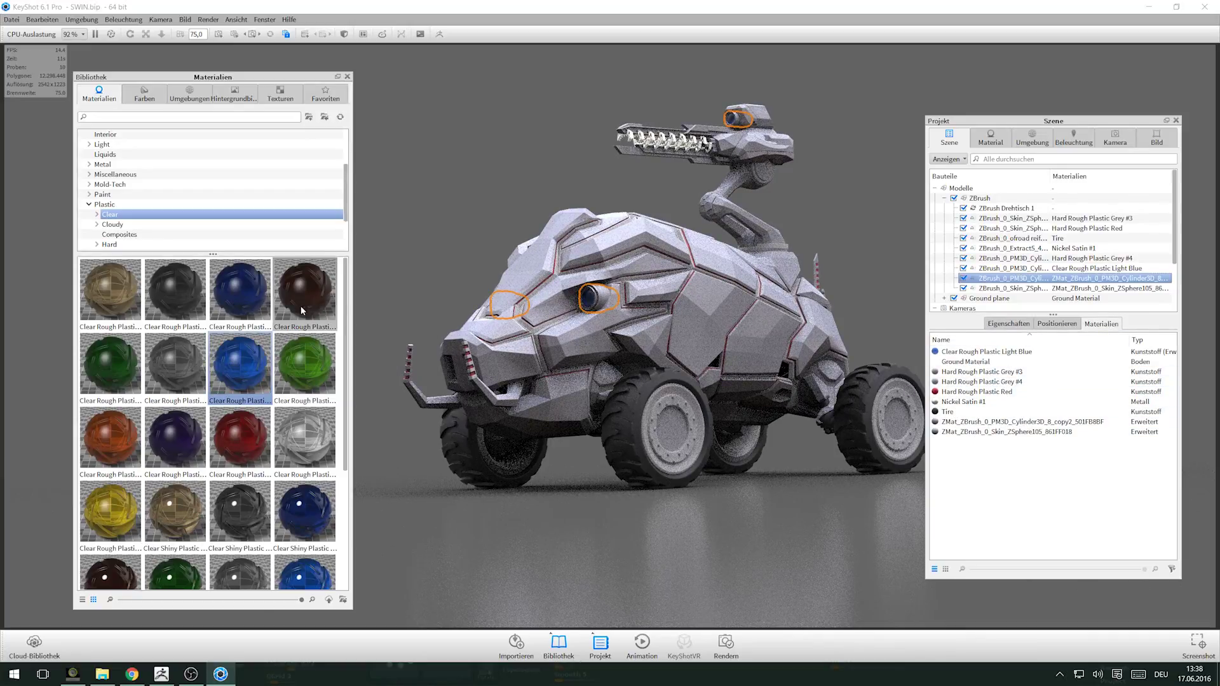
{"action": "left_click", "coordinate": [710, 318]}
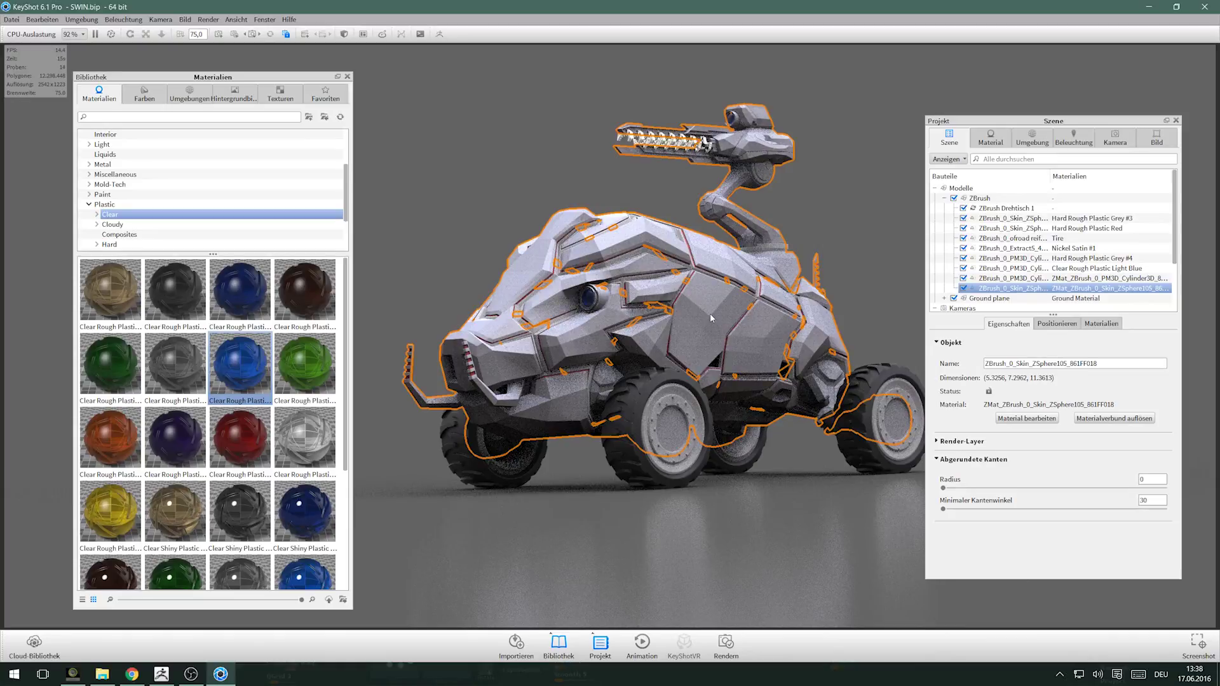
{"action": "left_click", "coordinate": [109, 244]}
{"action": "left_click_drag", "start_coordinate": [110, 291], "coordinate": [1027, 293]}
{"action": "left_click", "coordinate": [1013, 278]}
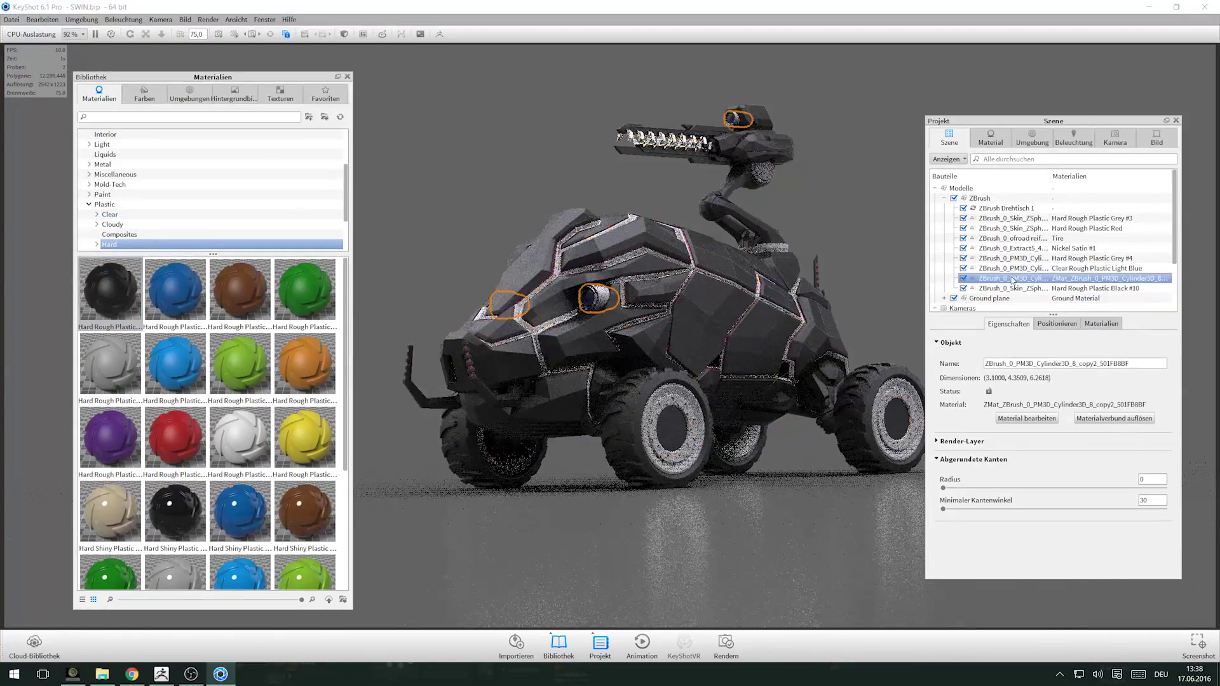
{"action": "left_click", "coordinate": [1102, 324]}
{"action": "left_click_drag", "start_coordinate": [984, 372], "coordinate": [996, 283]}
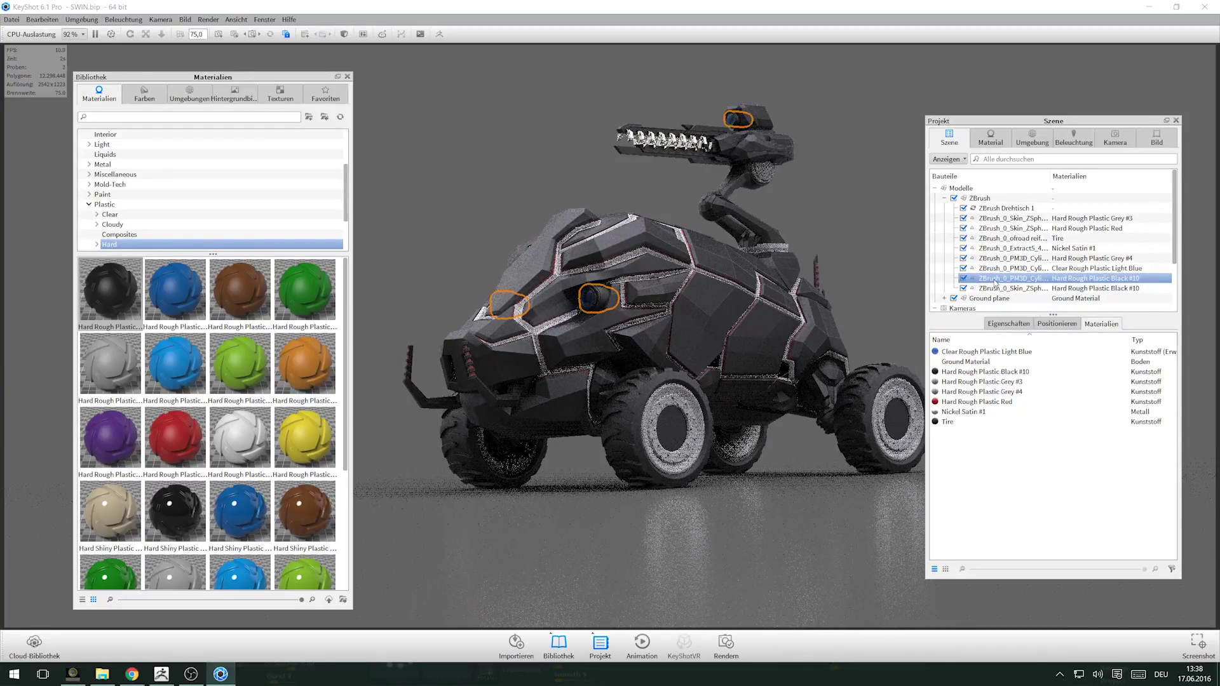
Review the textured parts and move the body shell to the top of the scene tree
{"action": "left_click", "coordinate": [691, 398]}
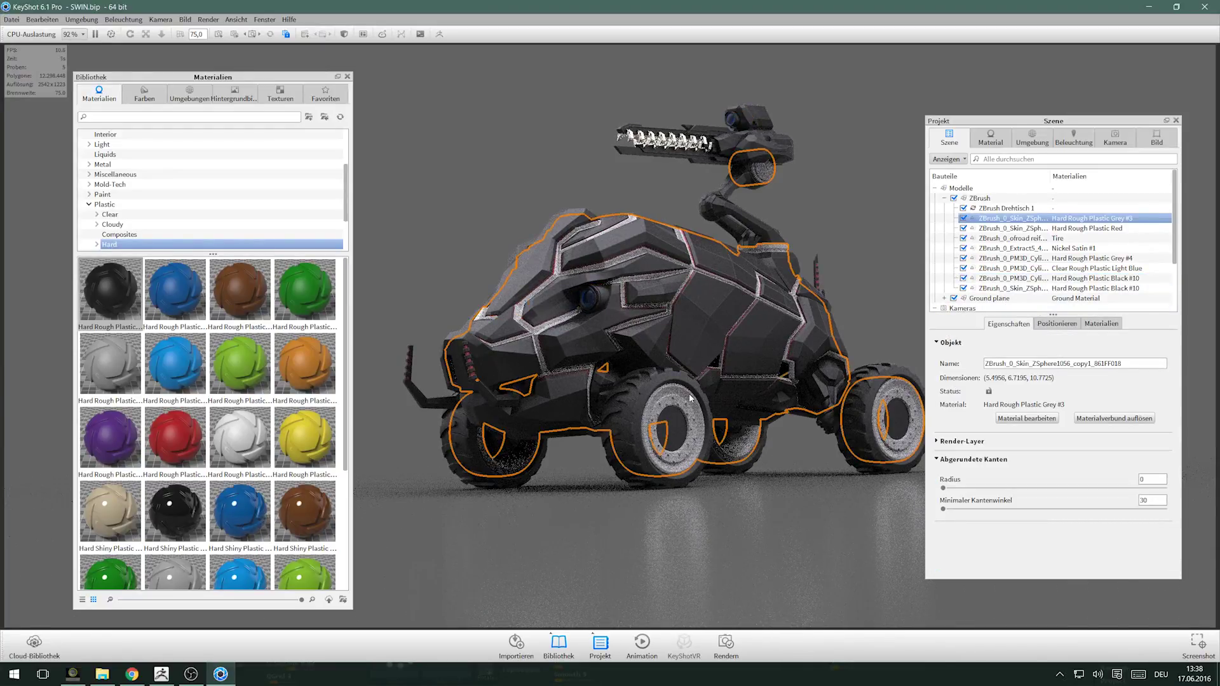
{"action": "left_click", "coordinate": [1045, 230]}
{"action": "left_click", "coordinate": [1010, 288]}
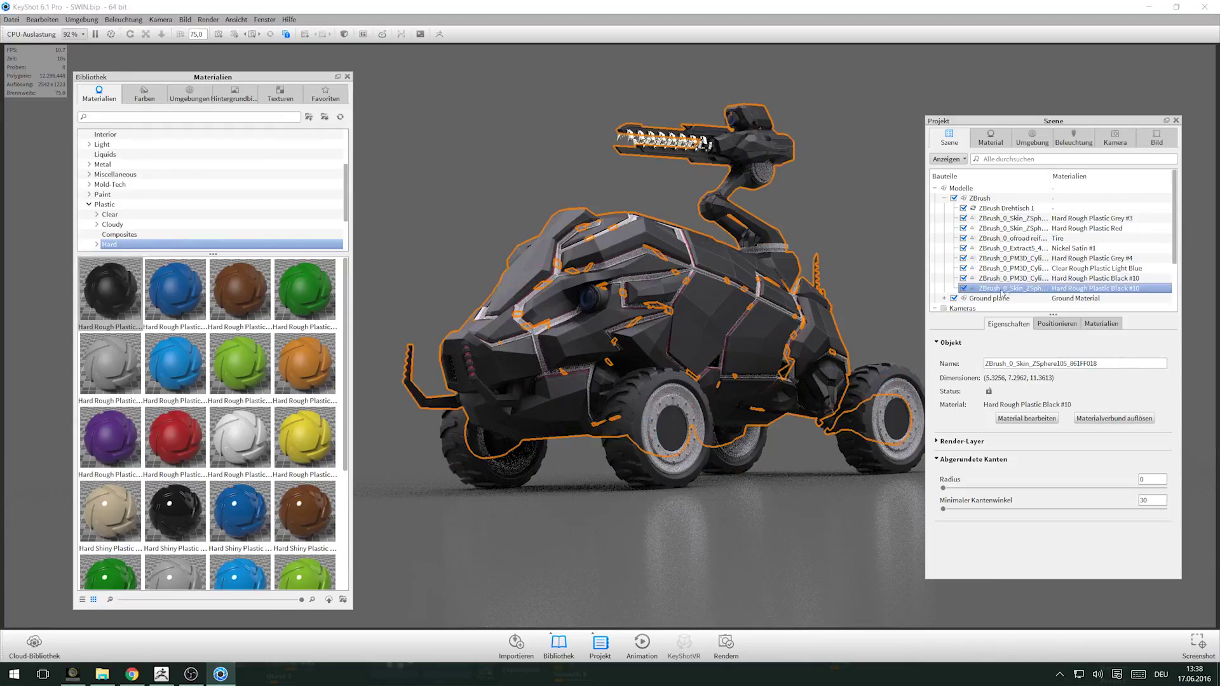
{"action": "mouse_move", "coordinate": [1010, 288]}
{"action": "left_mouse_down"}
{"action": "mouse_move", "coordinate": [999, 238]}
{"action": "mouse_move", "coordinate": [1003, 283]}
{"action": "left_mouse_up"}
{"action": "left_click", "coordinate": [944, 198]}
{"action": "left_click", "coordinate": [945, 198]}
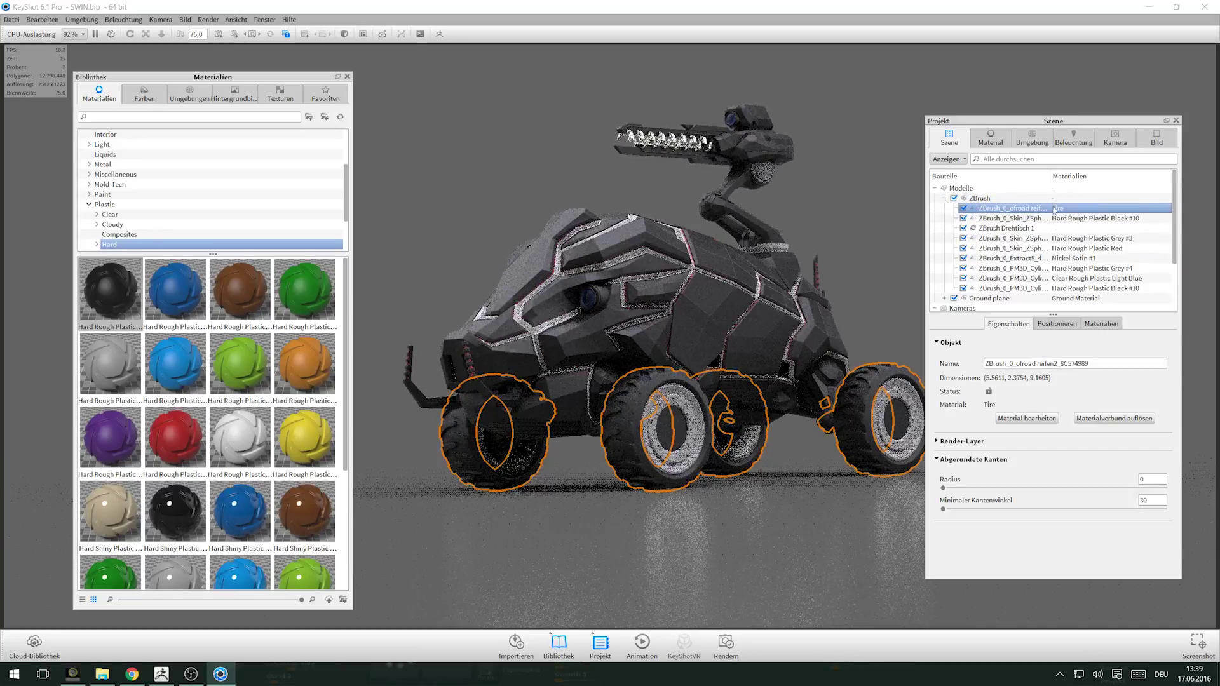
{"action": "left_click", "coordinate": [992, 207]}
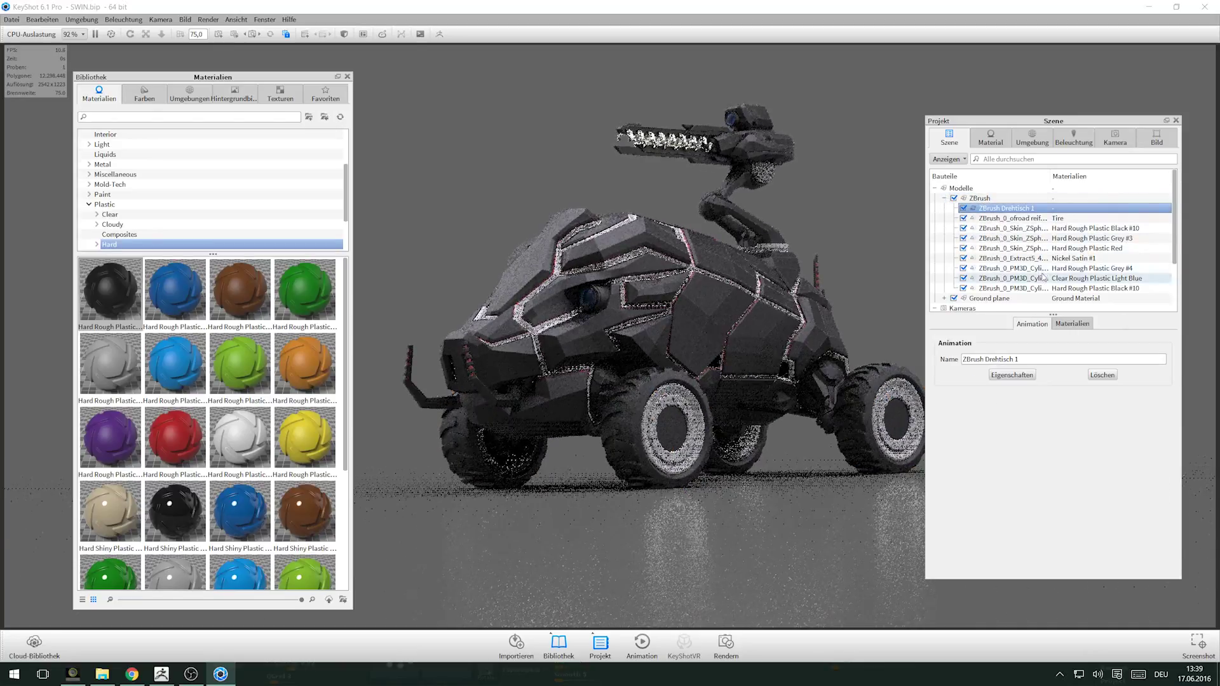
{"action": "left_click", "coordinate": [1017, 239]}
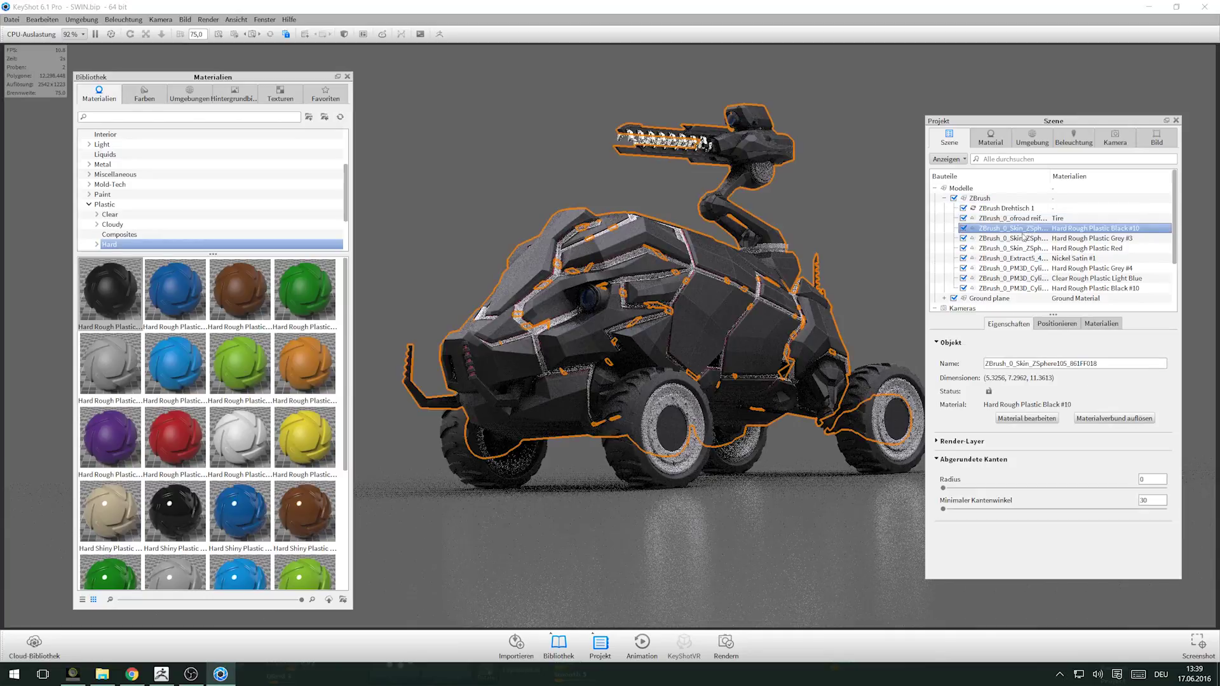
{"action": "left_click", "coordinate": [1018, 249]}
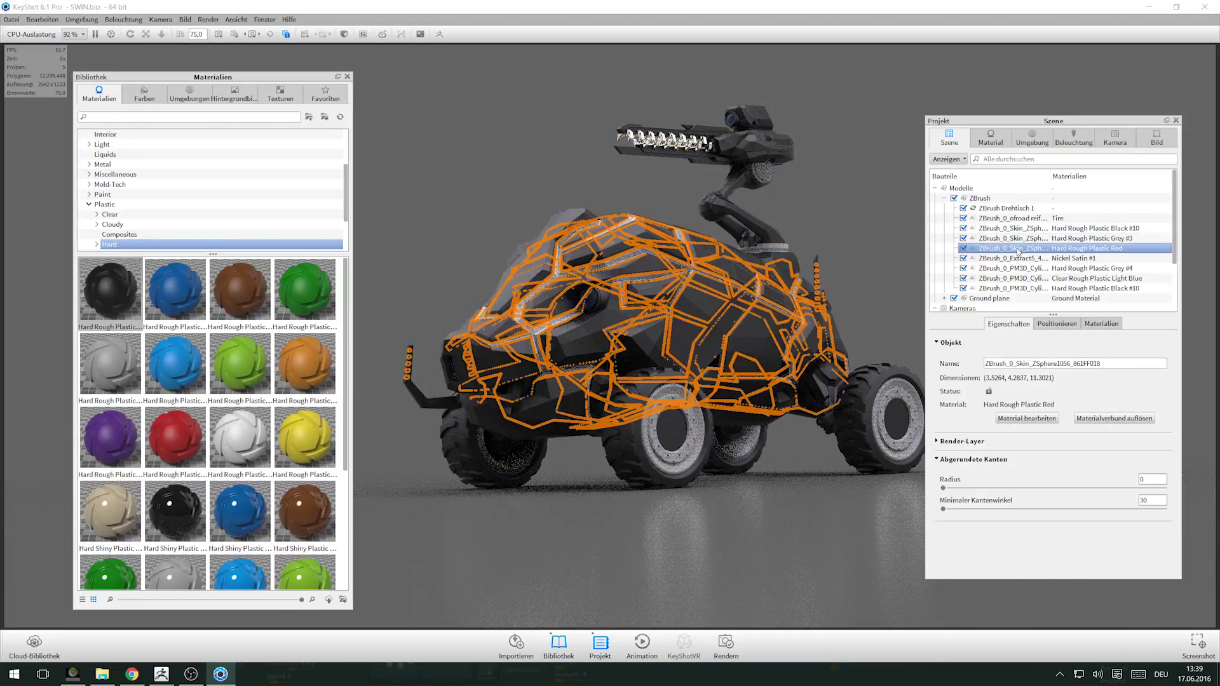
{"action": "left_click", "coordinate": [1021, 259]}
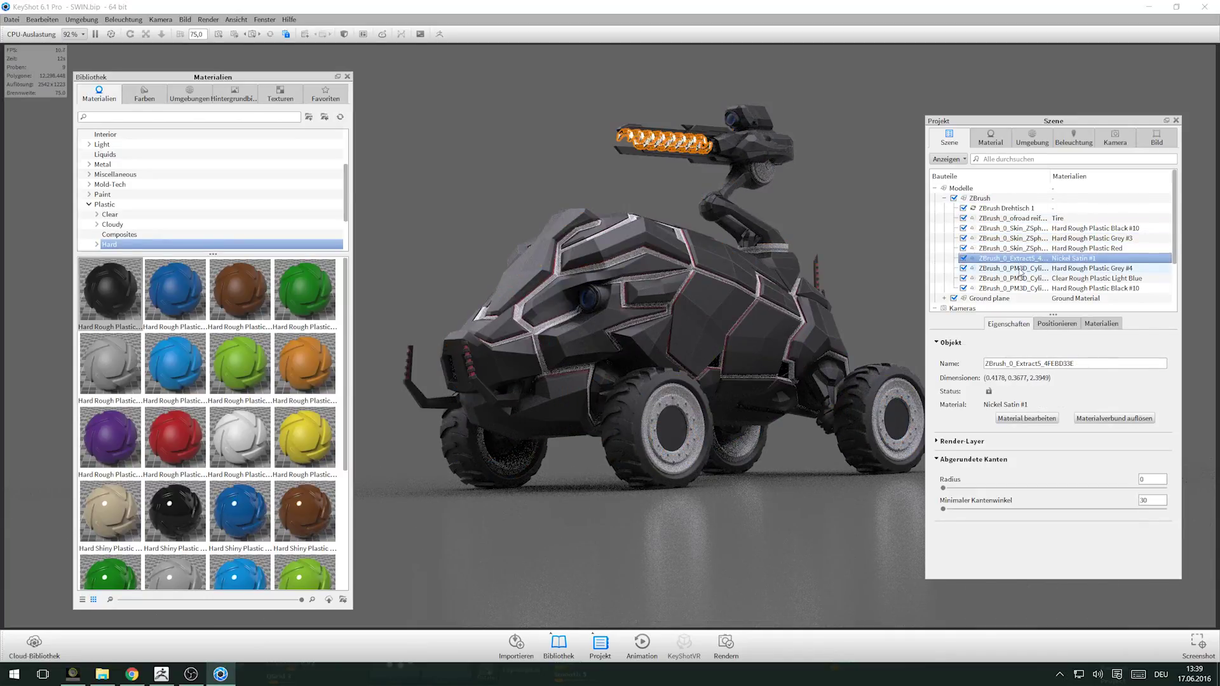
{"action": "left_click", "coordinate": [1021, 269]}
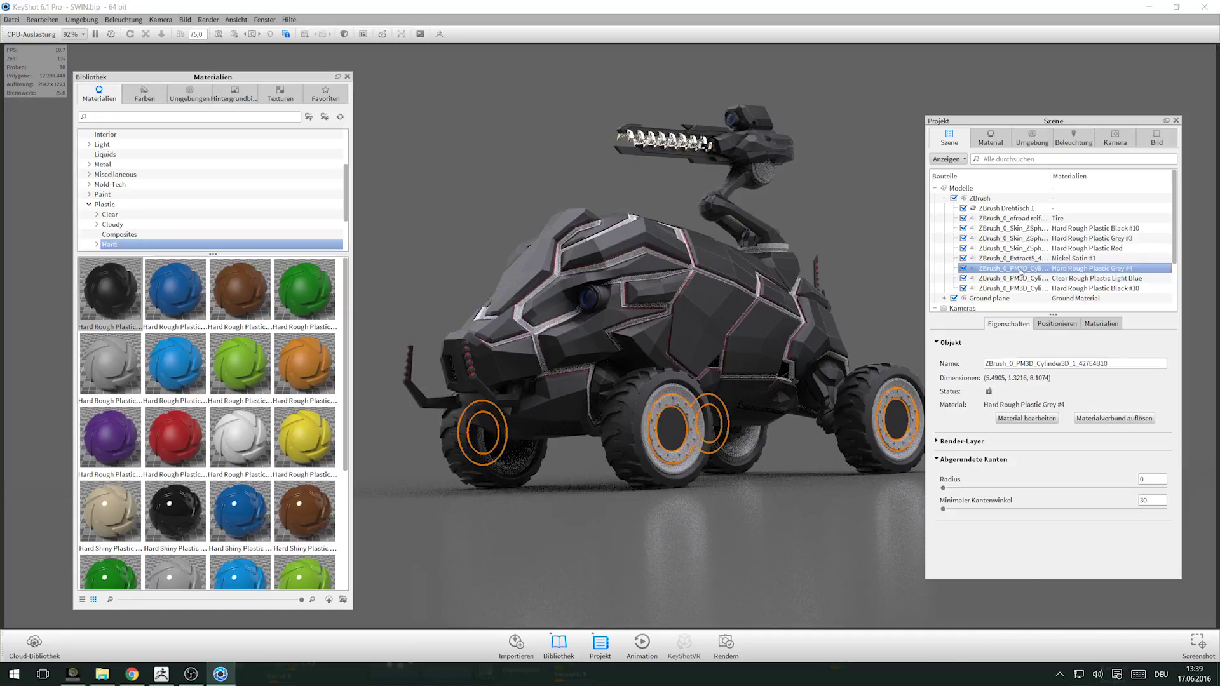
Apply Steel Ultra Scratched #2 to the wheel rims and raise its roughness to 0.537
{"action": "scroll", "coordinate": [191, 191], "scroll_direction": "up", "scroll_amount": 1}
{"action": "scroll", "coordinate": [190, 191], "scroll_direction": "up", "scroll_amount": 3}
{"action": "left_click", "coordinate": [114, 204]}
{"action": "left_click", "coordinate": [89, 204]}
{"action": "scroll", "coordinate": [115, 209], "scroll_direction": "down", "scroll_amount": 2}
{"action": "left_click", "coordinate": [135, 224]}
{"action": "key", "text": "Up"}
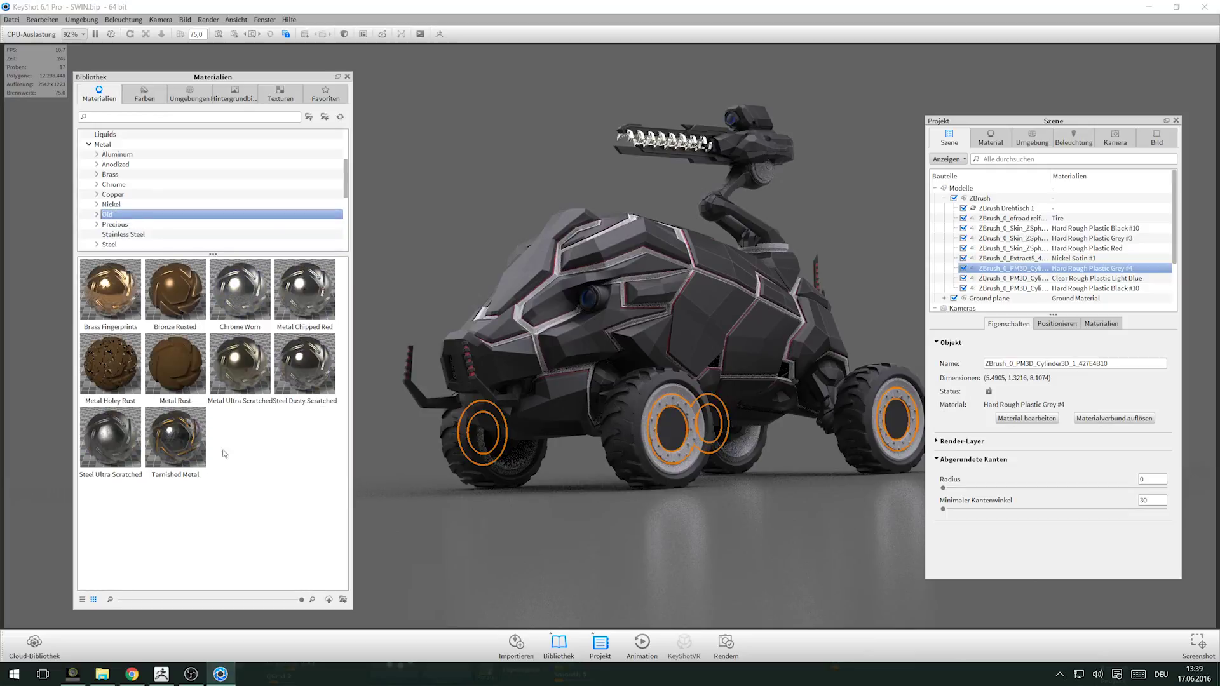
{"action": "left_click_drag", "start_coordinate": [113, 450], "coordinate": [1022, 270]}
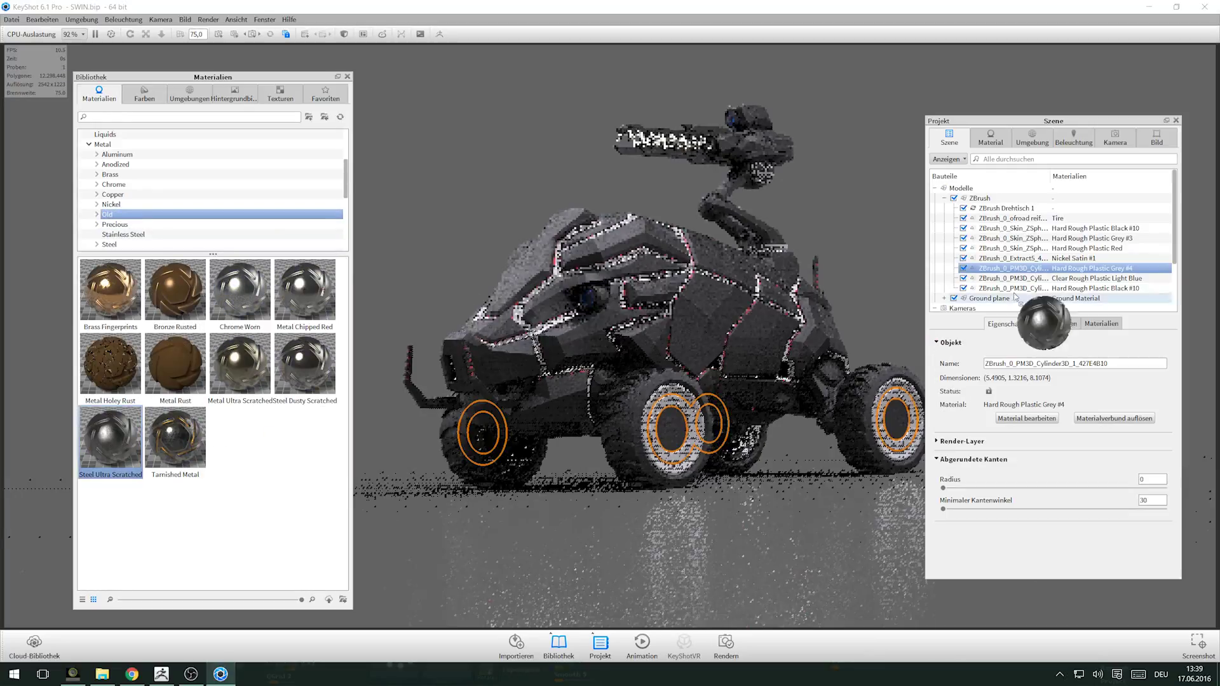
{"action": "double_click", "coordinate": [1023, 269]}
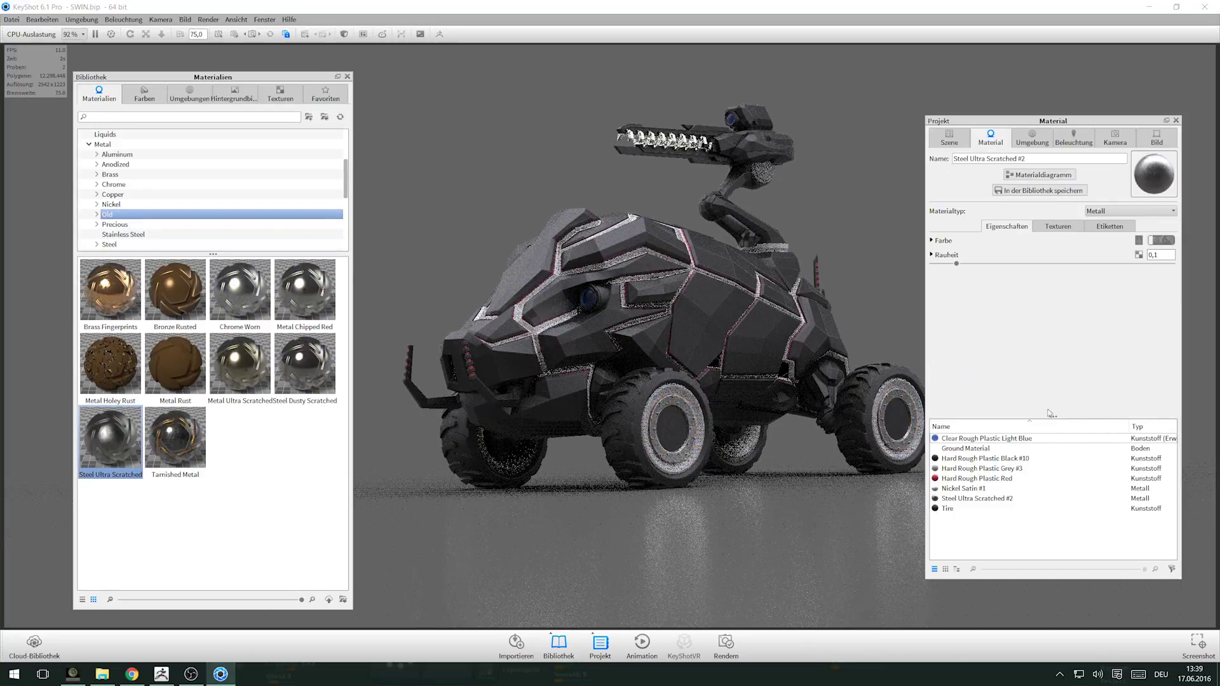
{"action": "left_click_drag", "start_coordinate": [1059, 267], "coordinate": [1062, 265]}
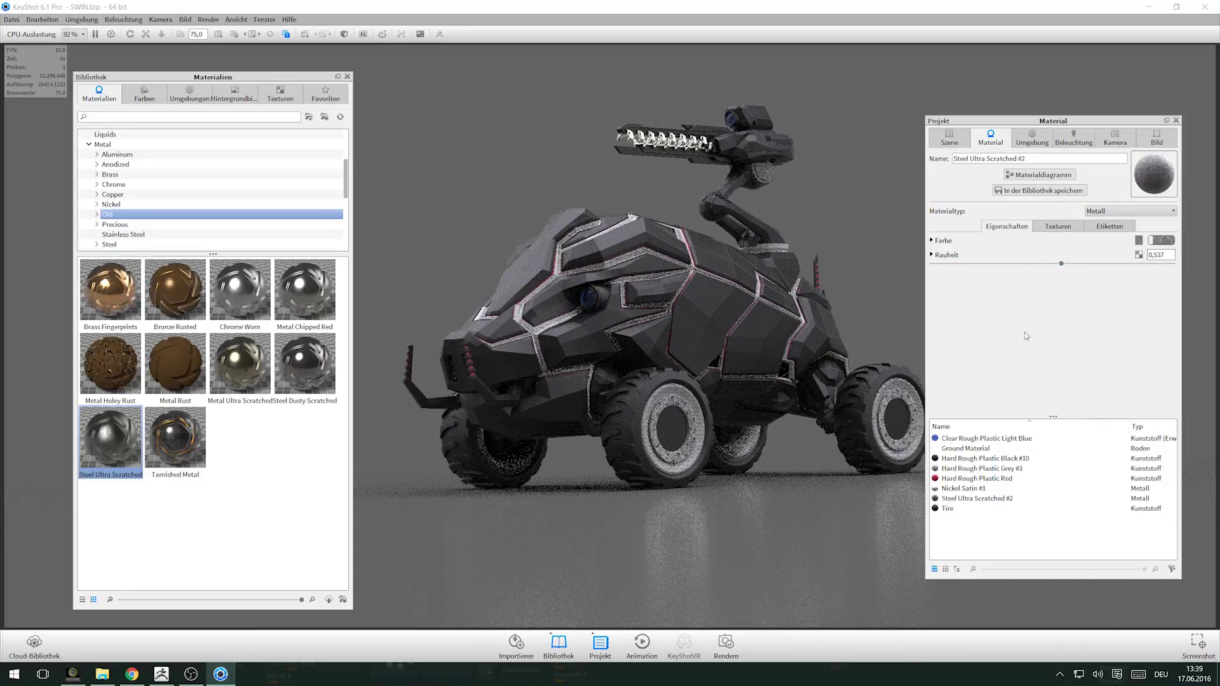
Pale the light-blue plastic's transmission colour to 23% saturation and close the library
{"action": "left_click", "coordinate": [950, 136]}
{"action": "left_click", "coordinate": [1030, 278]}
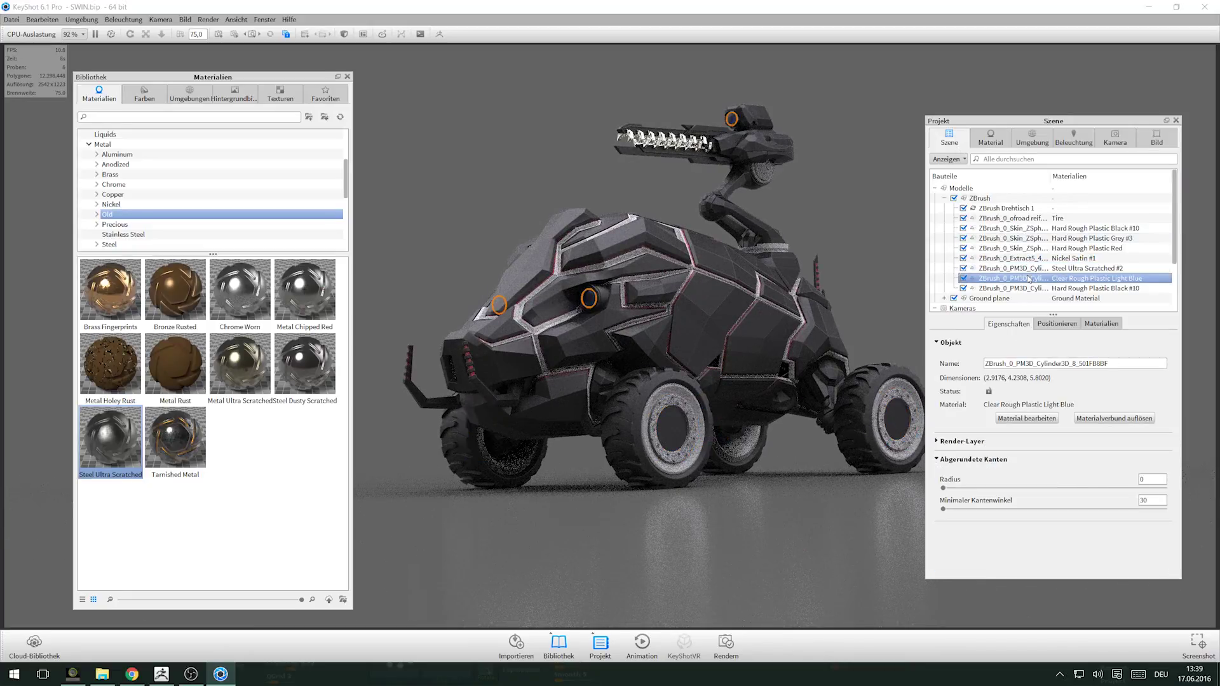
{"action": "double_click", "coordinate": [1030, 279]}
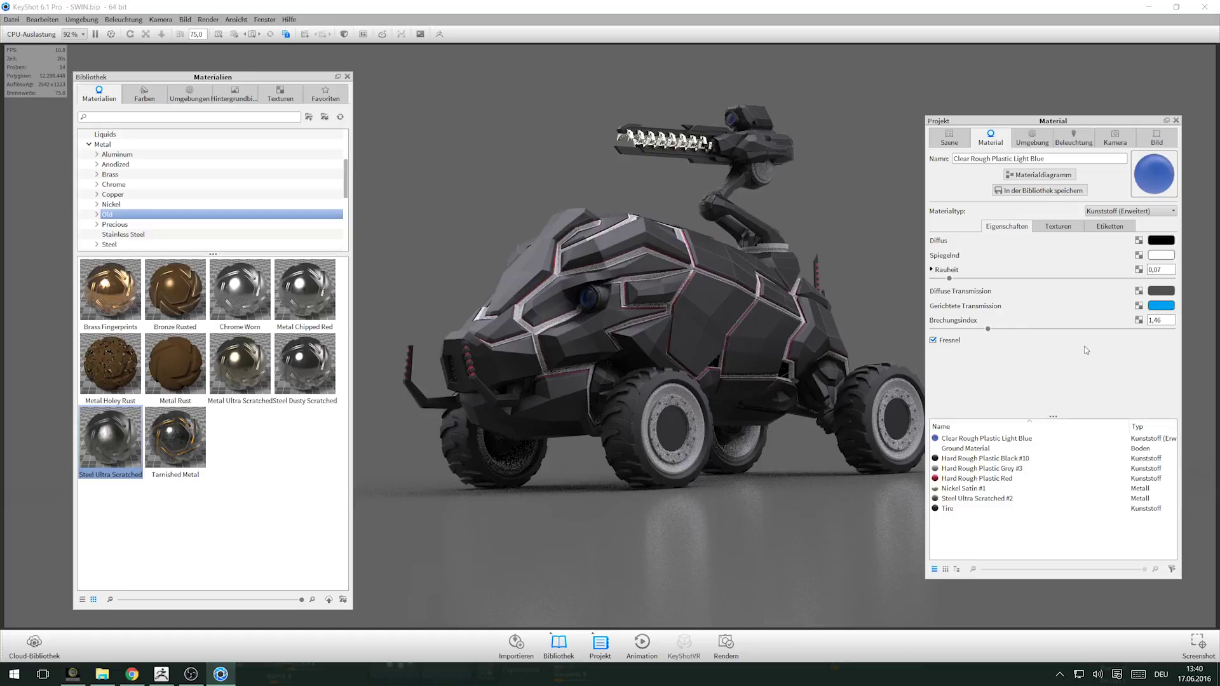
{"action": "left_click", "coordinate": [1155, 307]}
{"action": "left_click", "coordinate": [971, 325]}
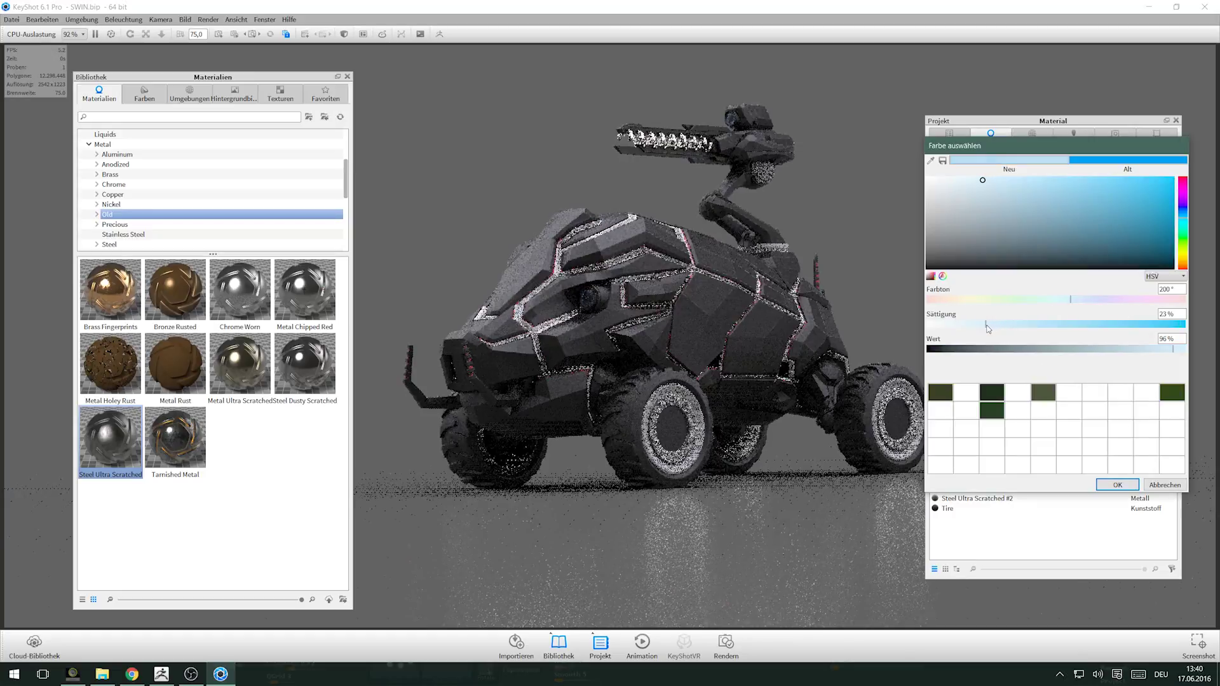
{"action": "key", "text": "Return"}
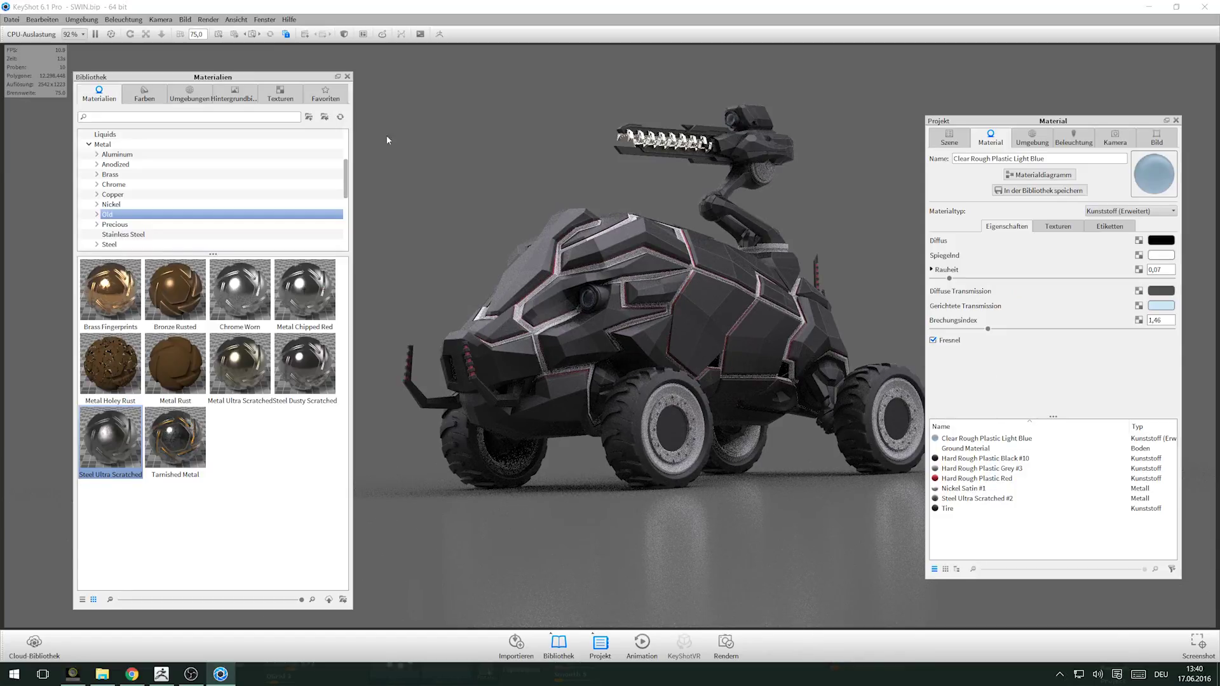
{"action": "left_click", "coordinate": [347, 77]}
{"action": "left_click", "coordinate": [947, 141]}
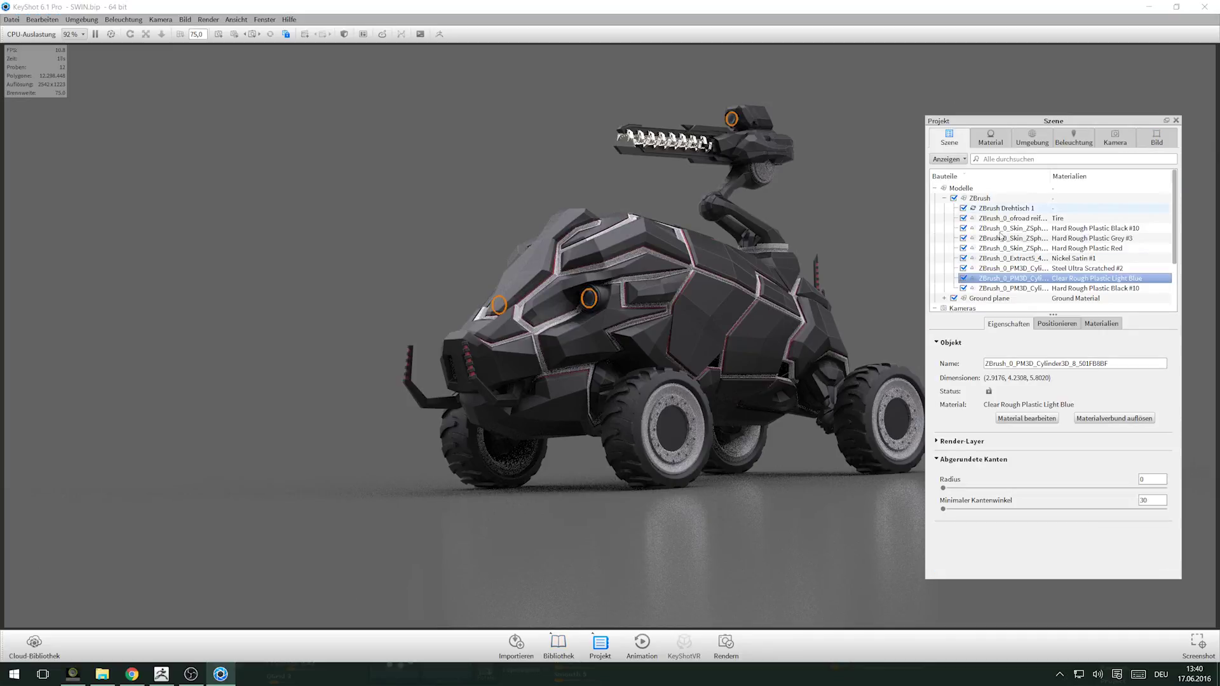
Switch the view to Kamera 2 and save the KeyShot project
{"action": "left_click", "coordinate": [945, 199]}
{"action": "left_click", "coordinate": [974, 248]}
{"action": "double_click", "coordinate": [974, 248]}
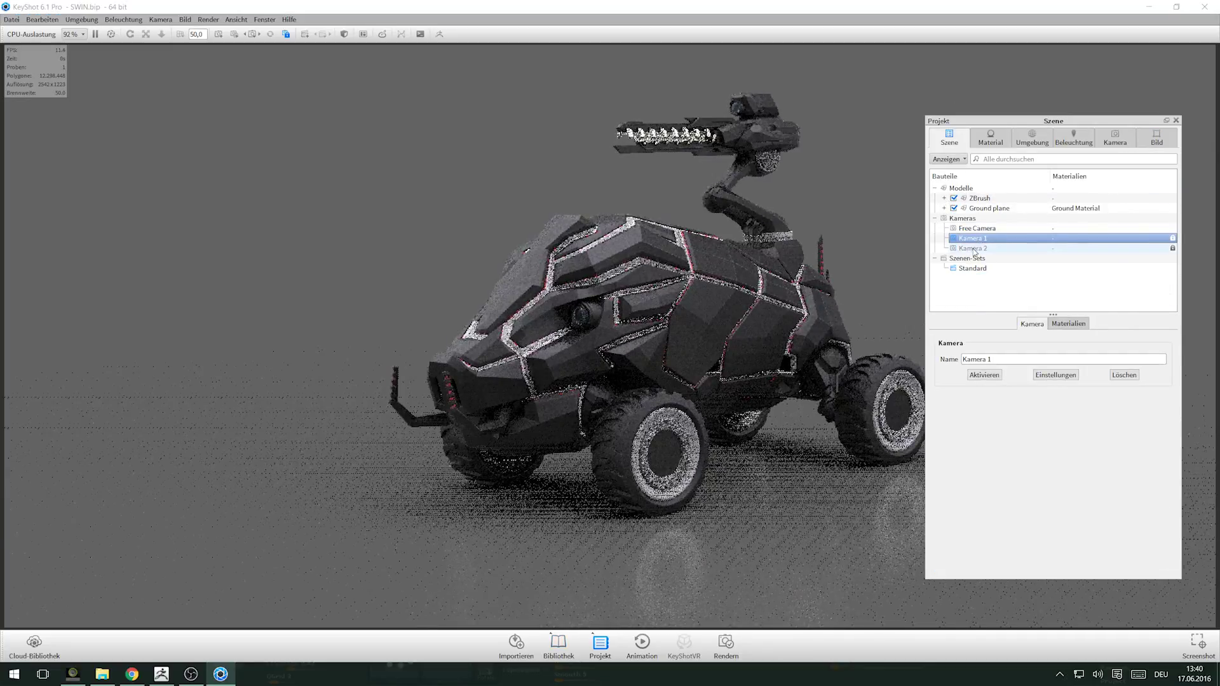
{"action": "left_click", "coordinate": [974, 249]}
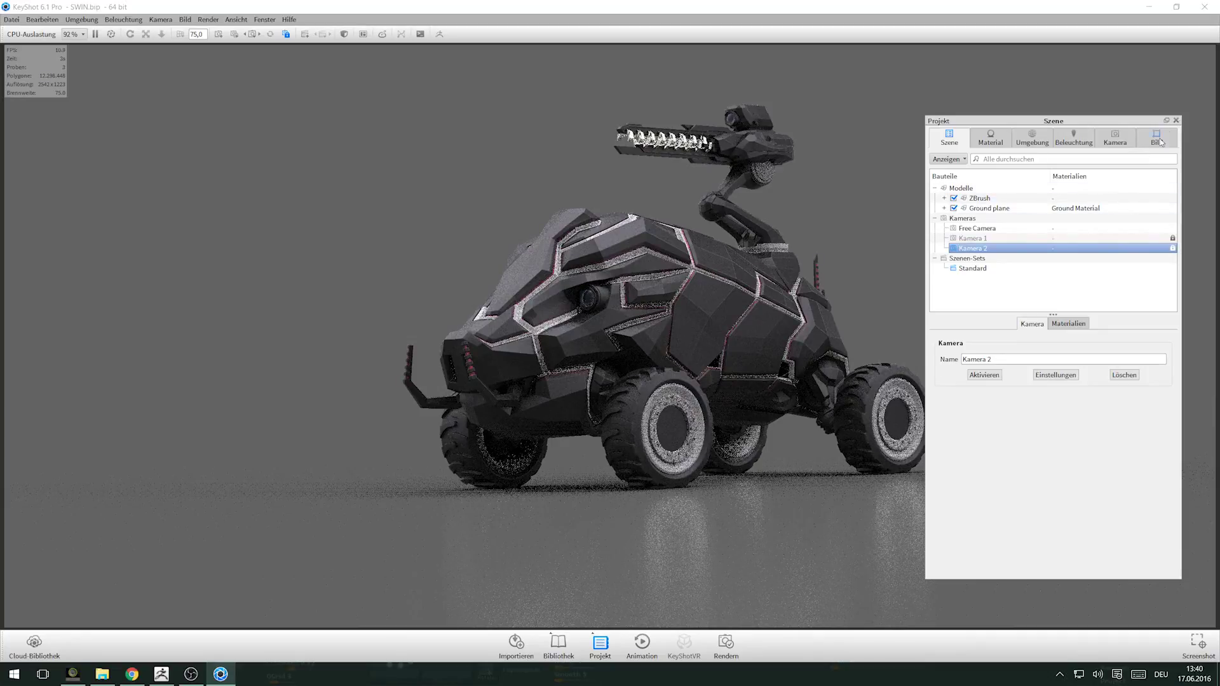
{"action": "left_click", "coordinate": [1176, 120]}
{"action": "left_click", "coordinate": [12, 19]}
{"action": "left_click", "coordinate": [38, 101]}
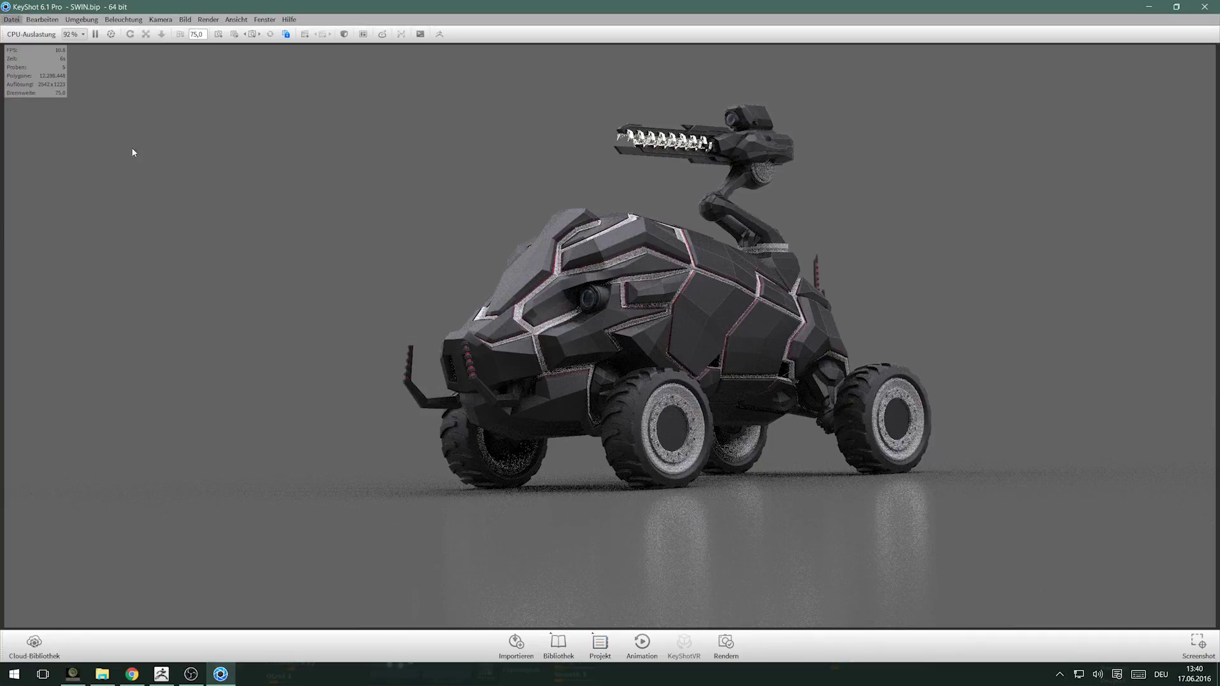
Play the turntable animation, rewind to frame 1, and close the timeline
{"action": "left_click", "coordinate": [642, 645]}
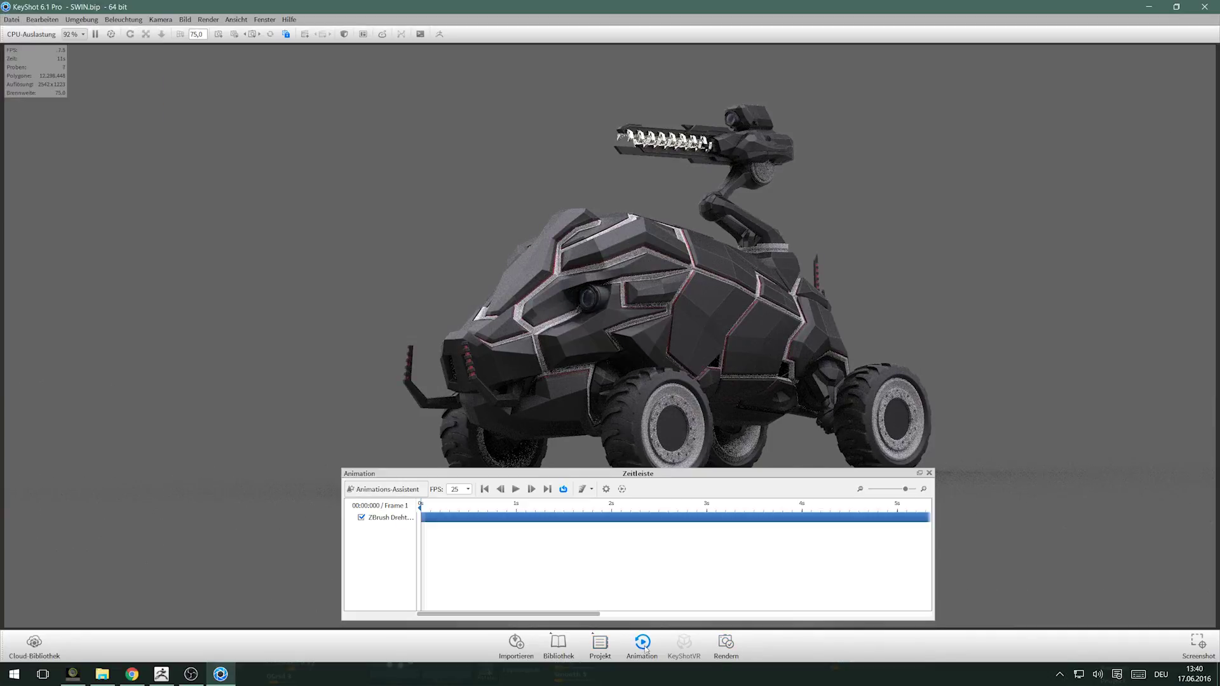
{"action": "left_click", "coordinate": [515, 489]}
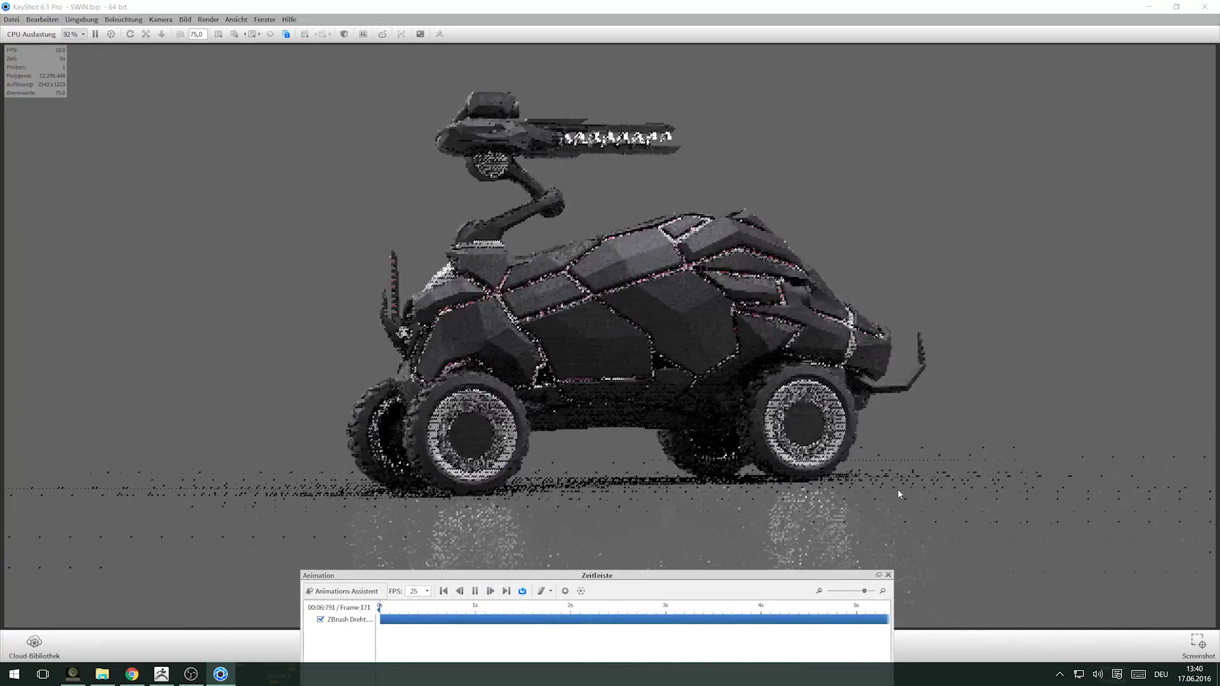
{"action": "left_click", "coordinate": [476, 591]}
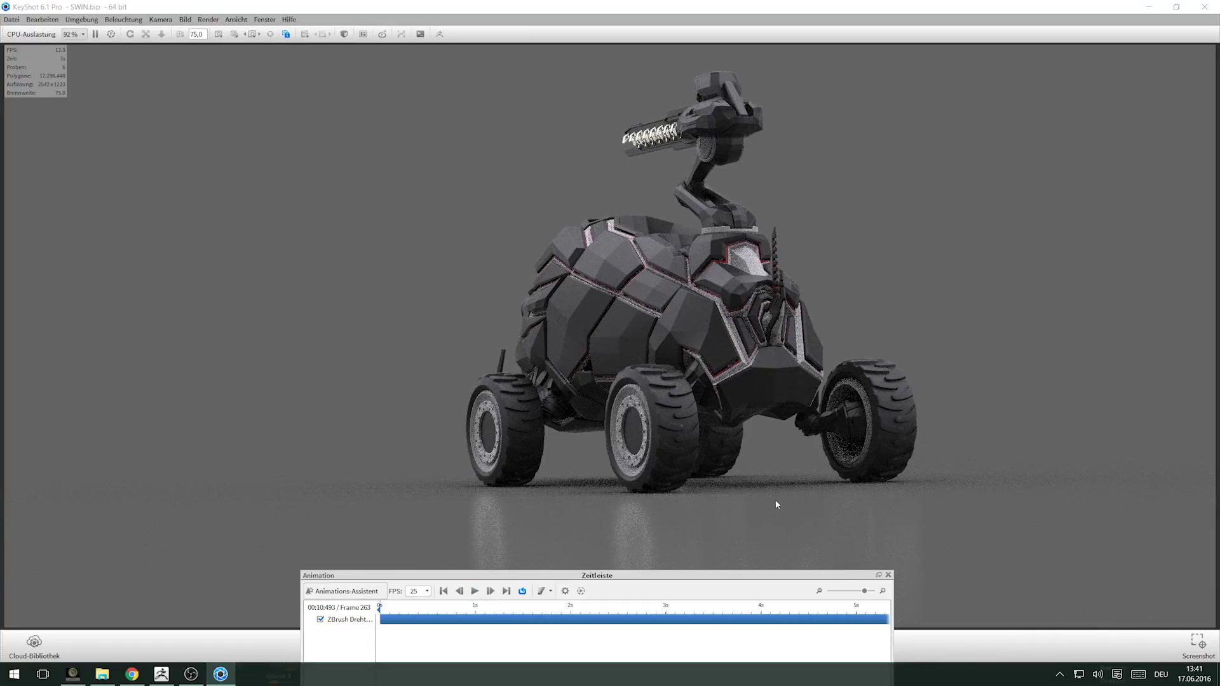
{"action": "left_click_drag", "start_coordinate": [688, 577], "coordinate": [707, 518]}
{"action": "left_click", "coordinate": [584, 556]}
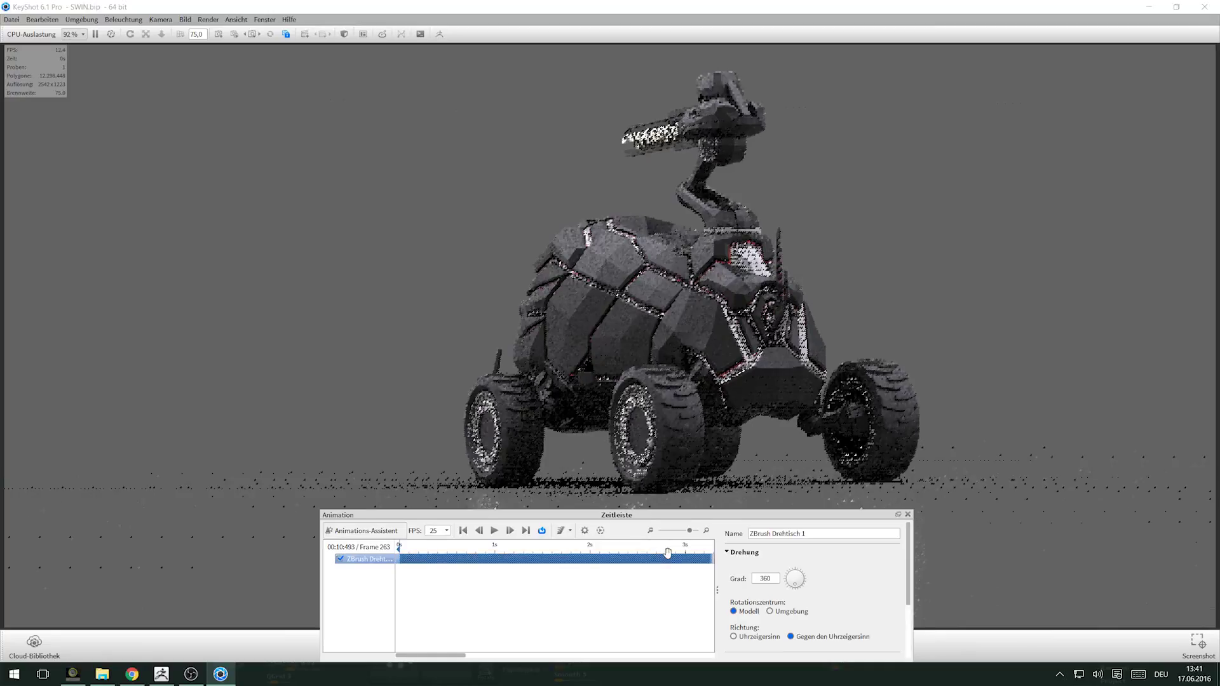
{"action": "left_click_drag", "start_coordinate": [849, 519], "coordinate": [854, 514]}
{"action": "left_click_drag", "start_coordinate": [722, 585], "coordinate": [788, 584]}
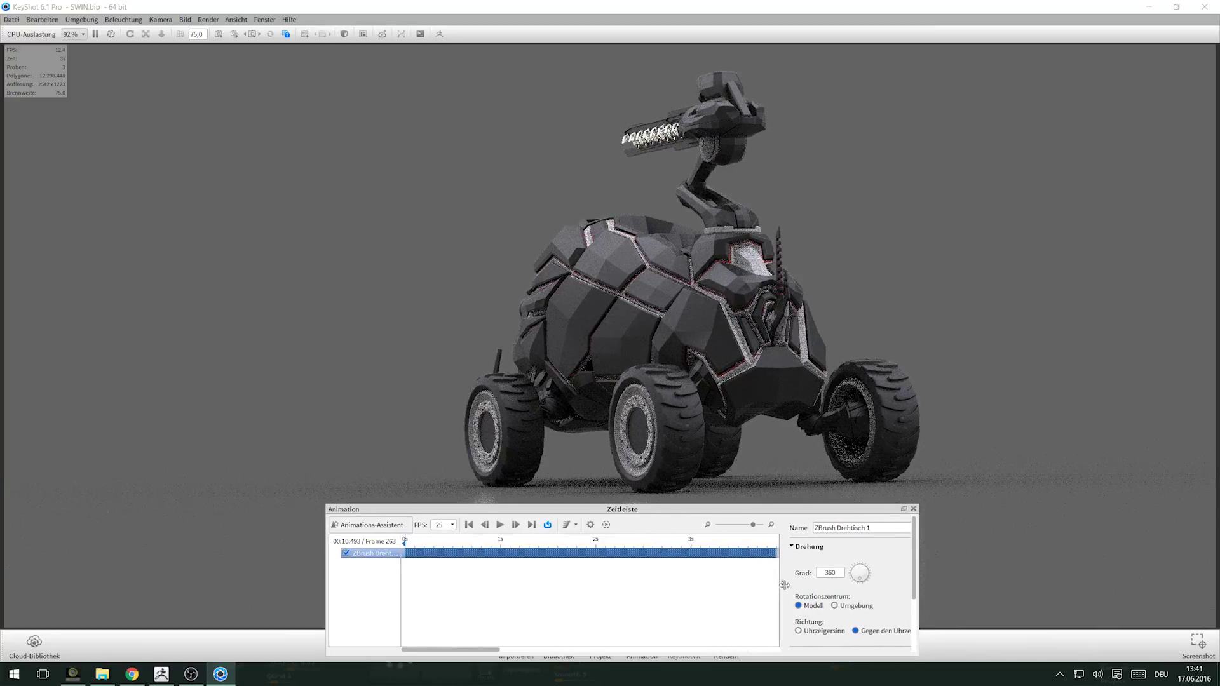
{"action": "left_click", "coordinate": [738, 527]}
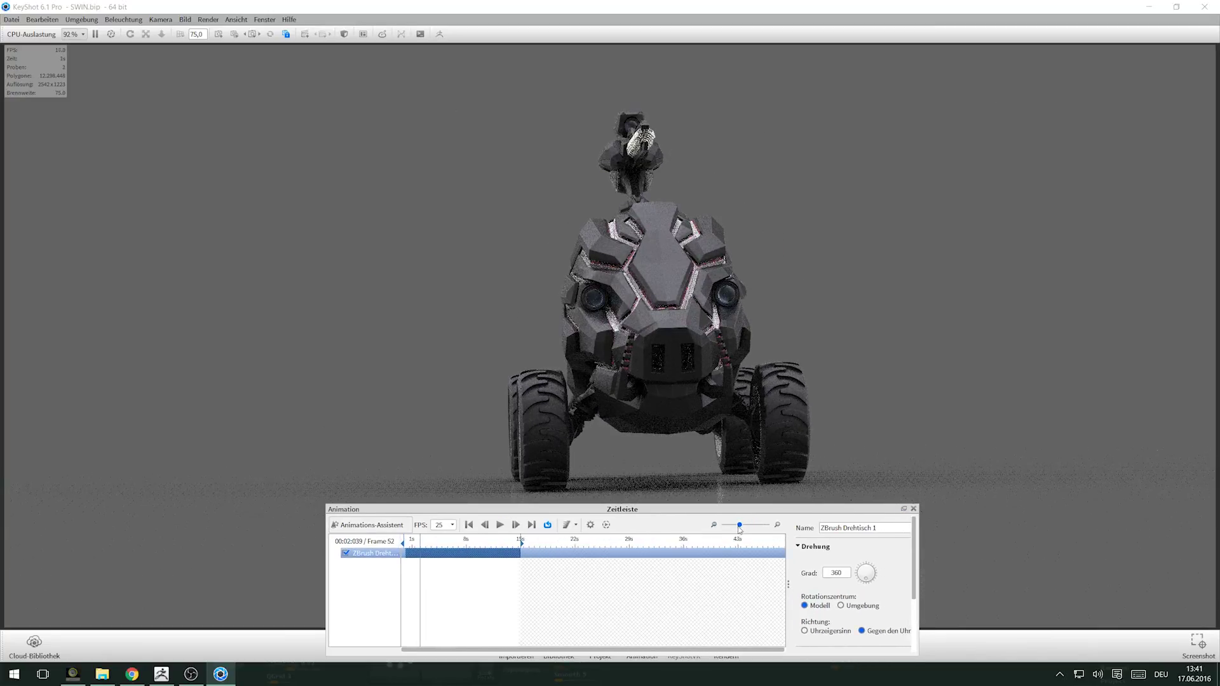
{"action": "left_click_drag", "start_coordinate": [741, 527], "coordinate": [748, 526]}
{"action": "left_click", "coordinate": [520, 541]}
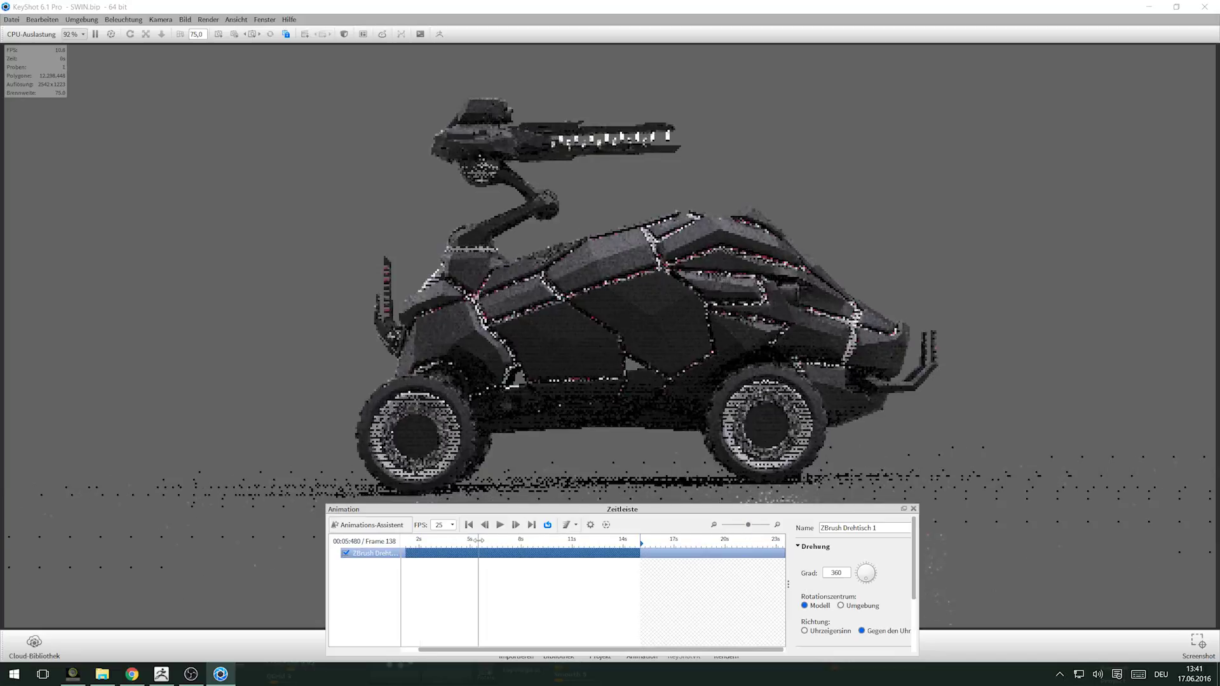
{"action": "mouse_move", "coordinate": [520, 541]}
{"action": "left_mouse_down"}
{"action": "mouse_move", "coordinate": [623, 545]}
{"action": "mouse_move", "coordinate": [435, 545]}
{"action": "left_mouse_up"}
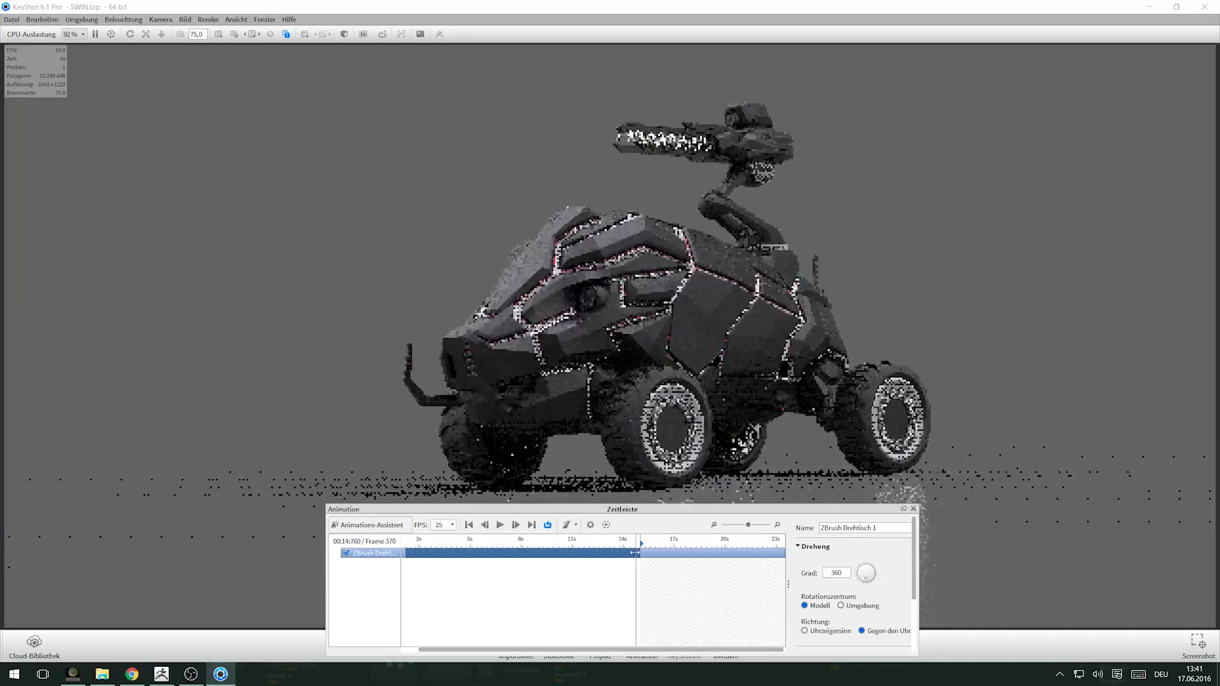
{"action": "left_click", "coordinate": [469, 527]}
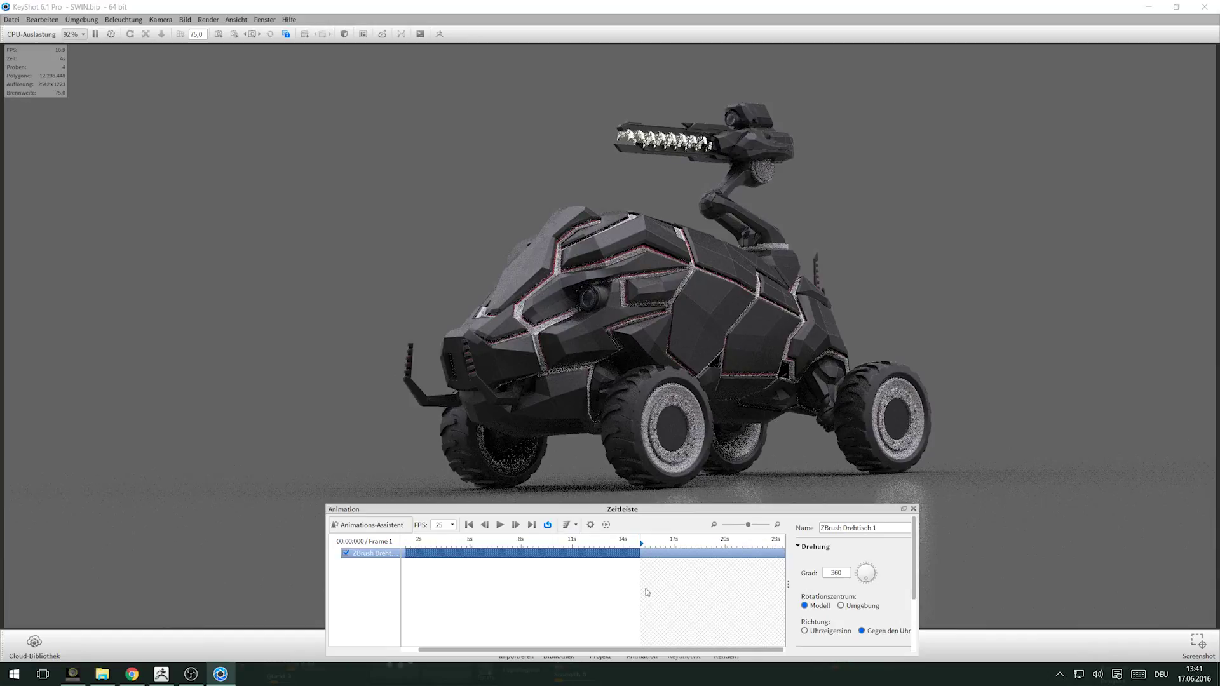
{"action": "left_click", "coordinate": [914, 509]}
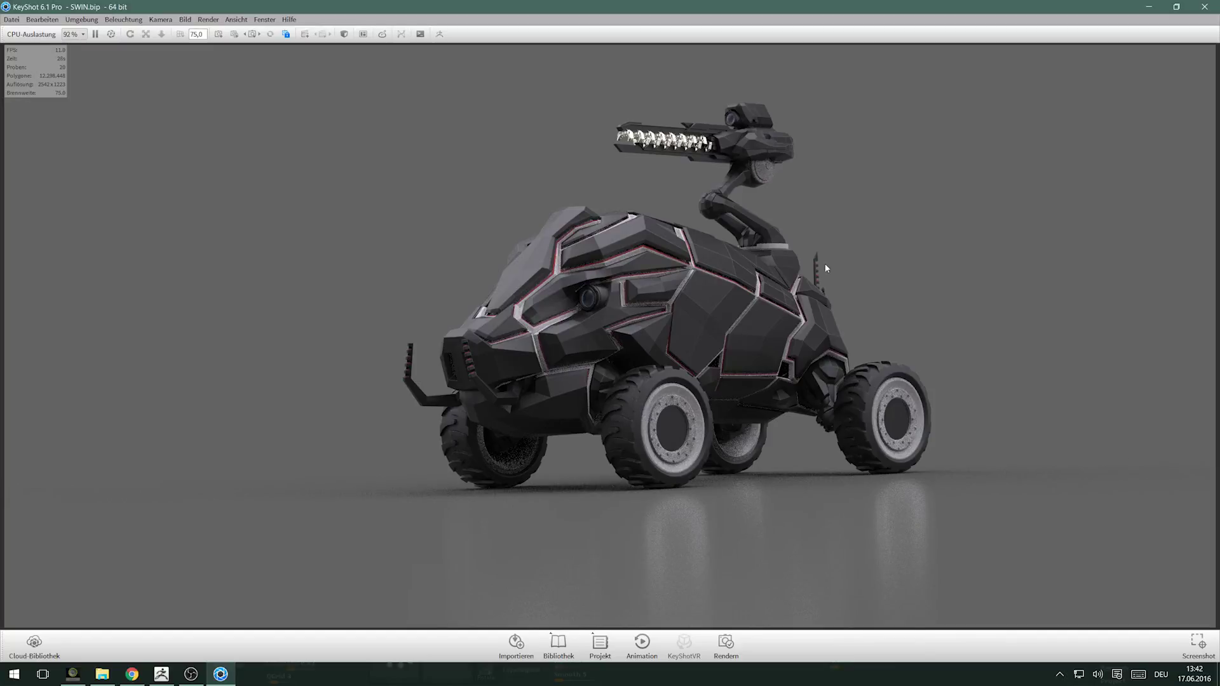
Set the camera focal length to 50 mm
{"action": "double_click", "coordinate": [189, 35]}
{"action": "type", "text": "50,0"}
{"action": "key", "text": "Return"}
{"action": "double_click", "coordinate": [202, 35]}
{"action": "type", "text": "50"}
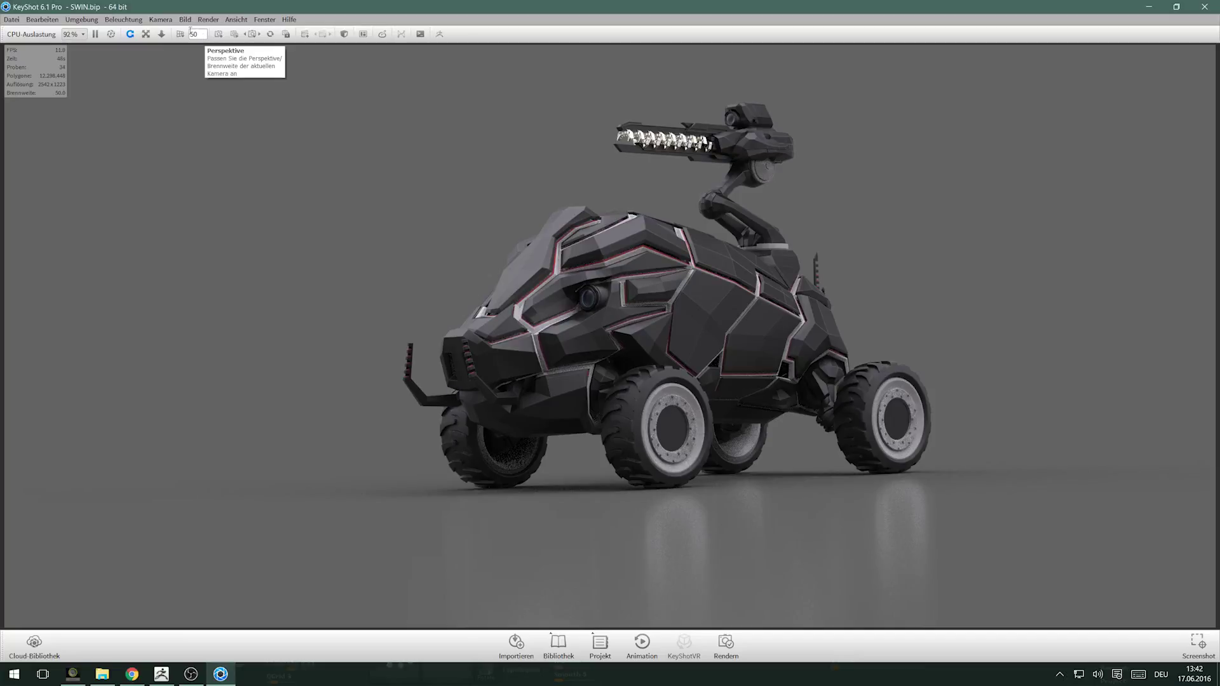
{"action": "right_click", "coordinate": [360, 191]}
{"action": "right_click", "coordinate": [281, 217]}
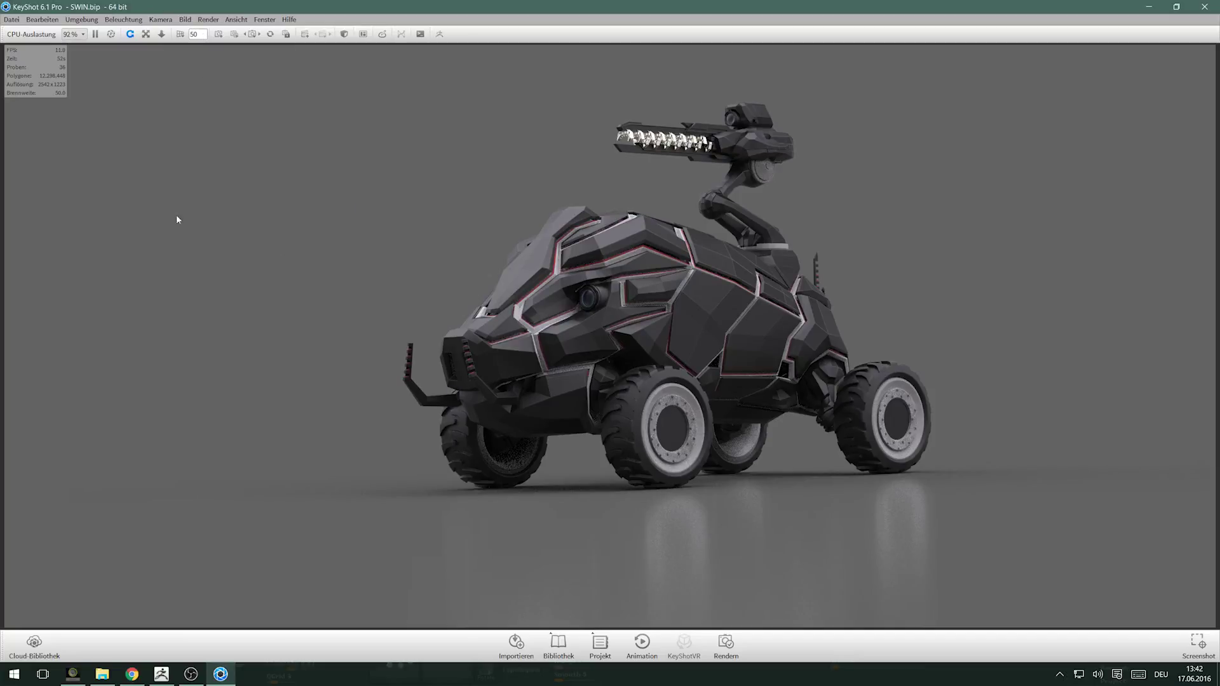
Give Kamera 2 a 50 mm focal length and orbit it slightly around the vehicle
{"action": "left_click", "coordinate": [600, 644]}
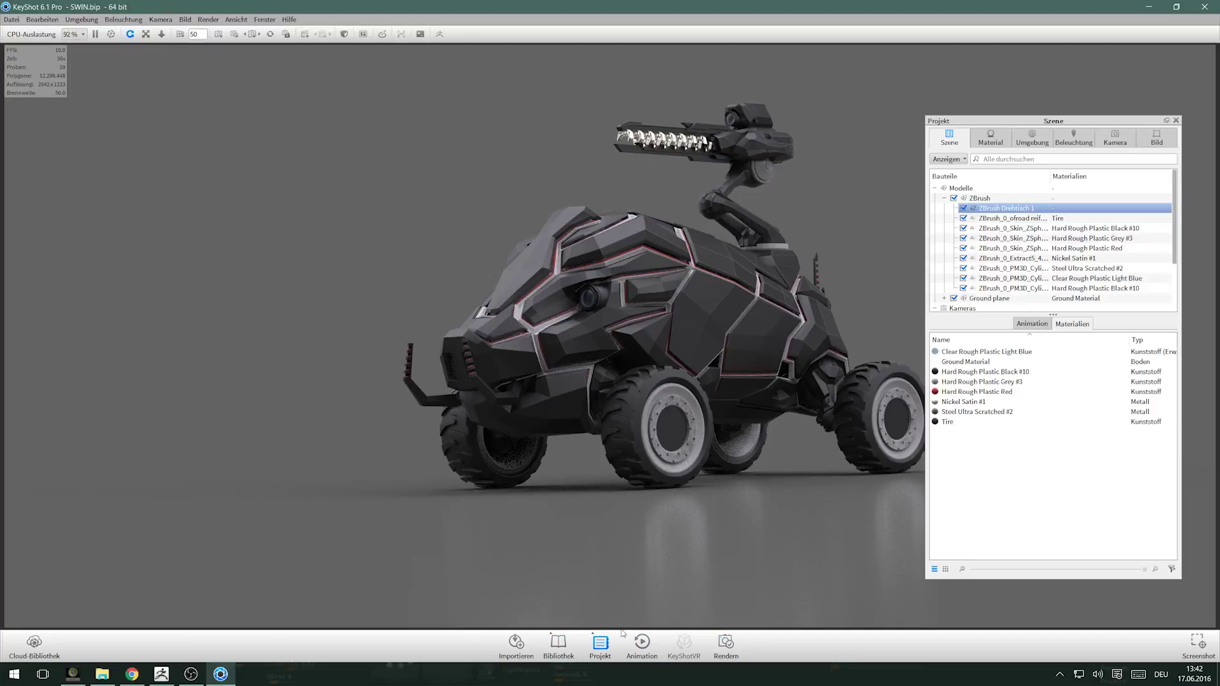
{"action": "left_click", "coordinate": [944, 199]}
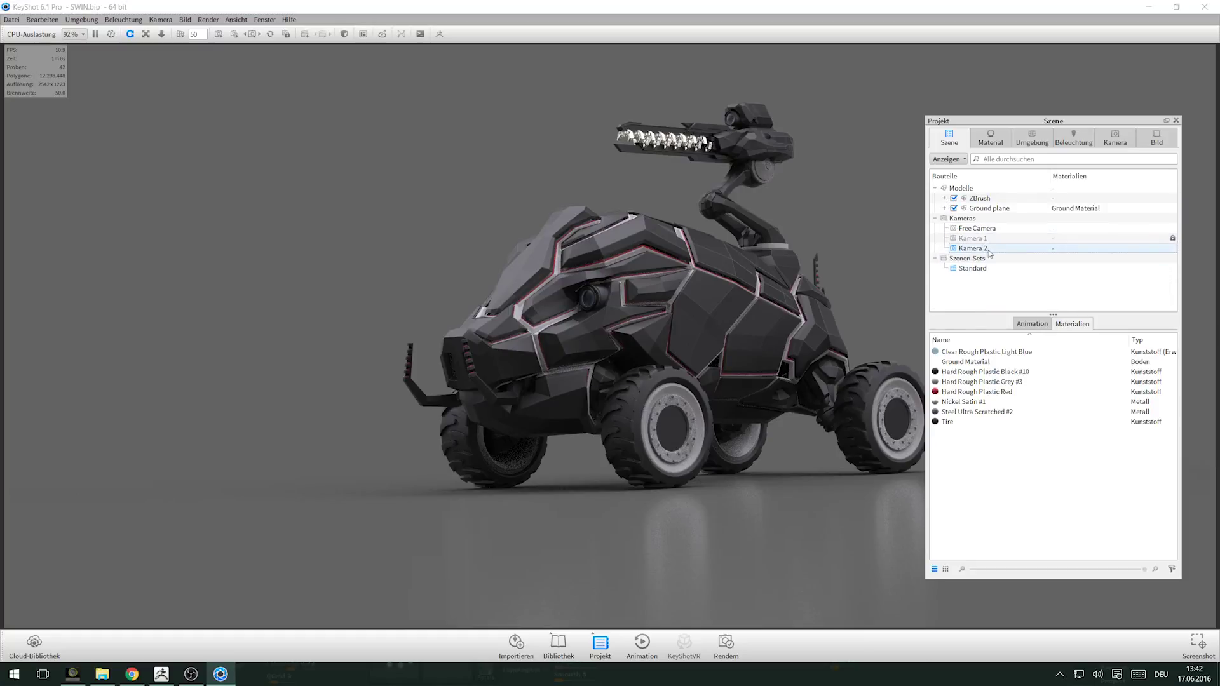
{"action": "left_click", "coordinate": [989, 251]}
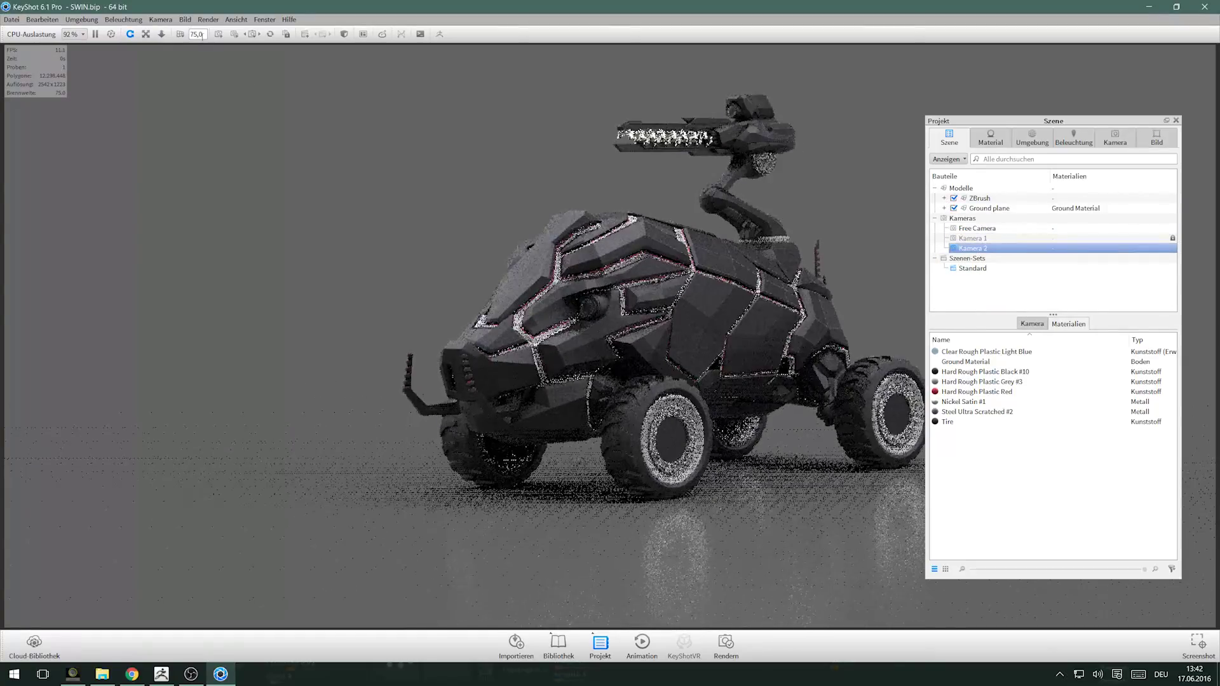
{"action": "double_click", "coordinate": [197, 33]}
{"action": "type", "text": "50"}
{"action": "key", "text": "Return"}
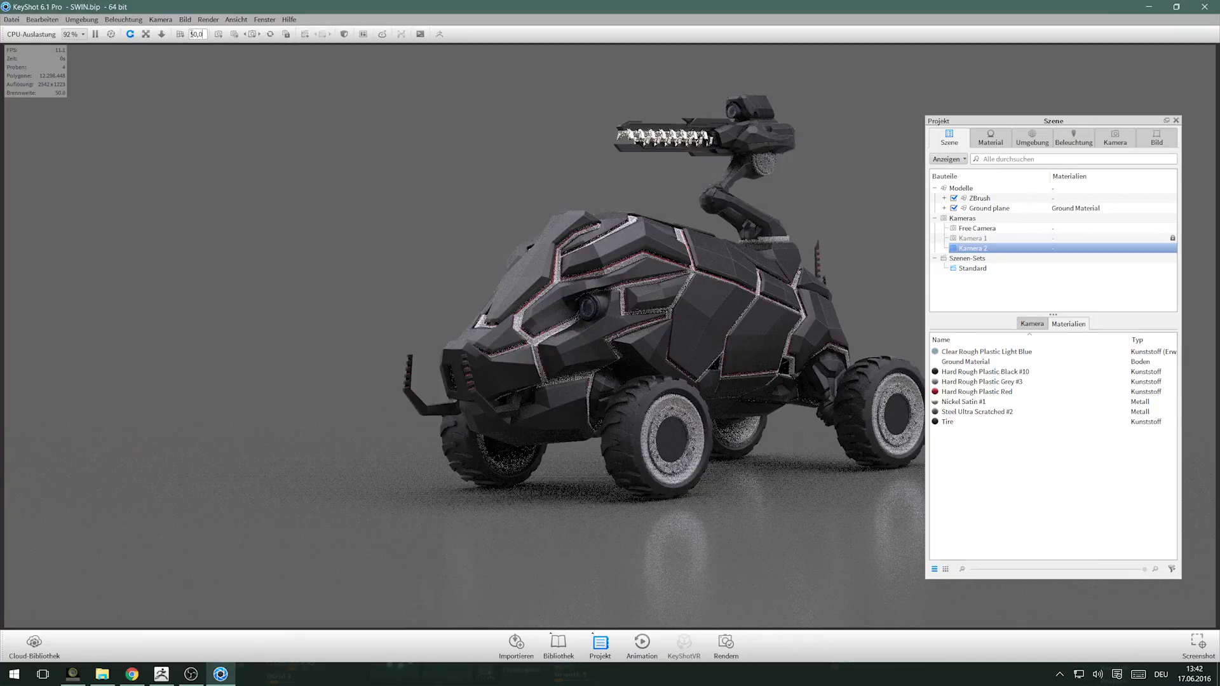
{"action": "right_click", "coordinate": [436, 219]}
{"action": "left_click_drag", "start_coordinate": [559, 155], "coordinate": [545, 153]}
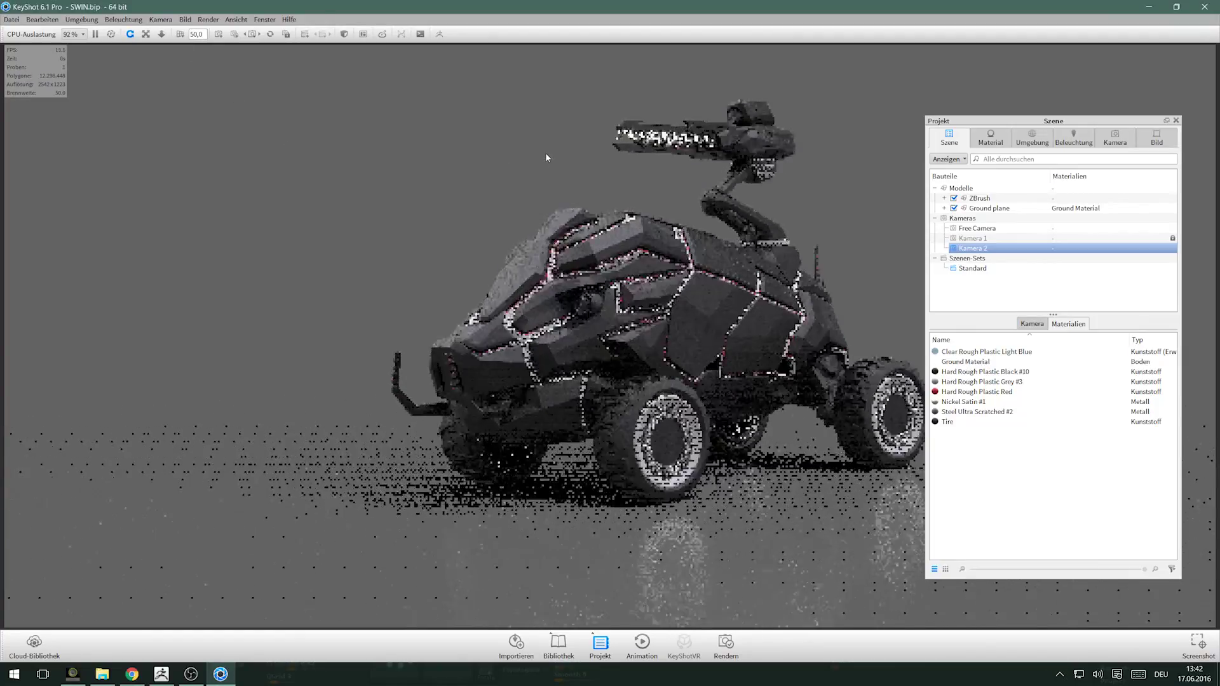
{"action": "left_click_drag", "start_coordinate": [542, 157], "coordinate": [507, 158]}
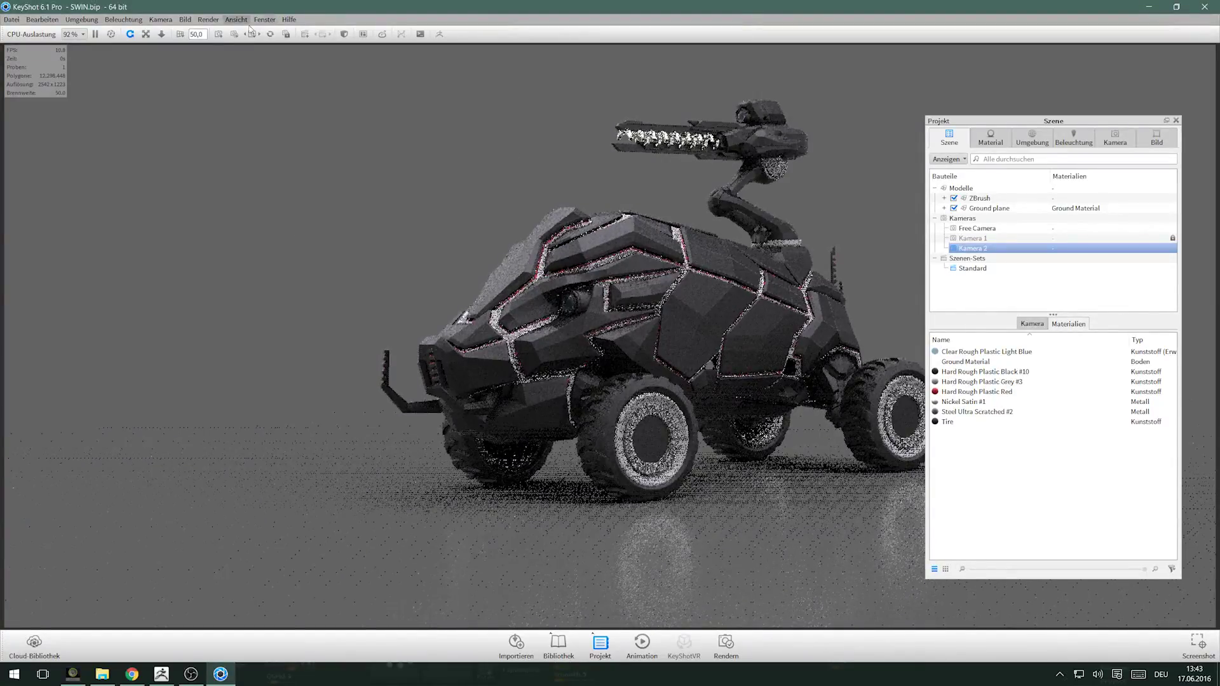
Save the KeyShot scene via Datei > Speichern, then hide and restore the Projekt panel
{"action": "left_click", "coordinate": [12, 19]}
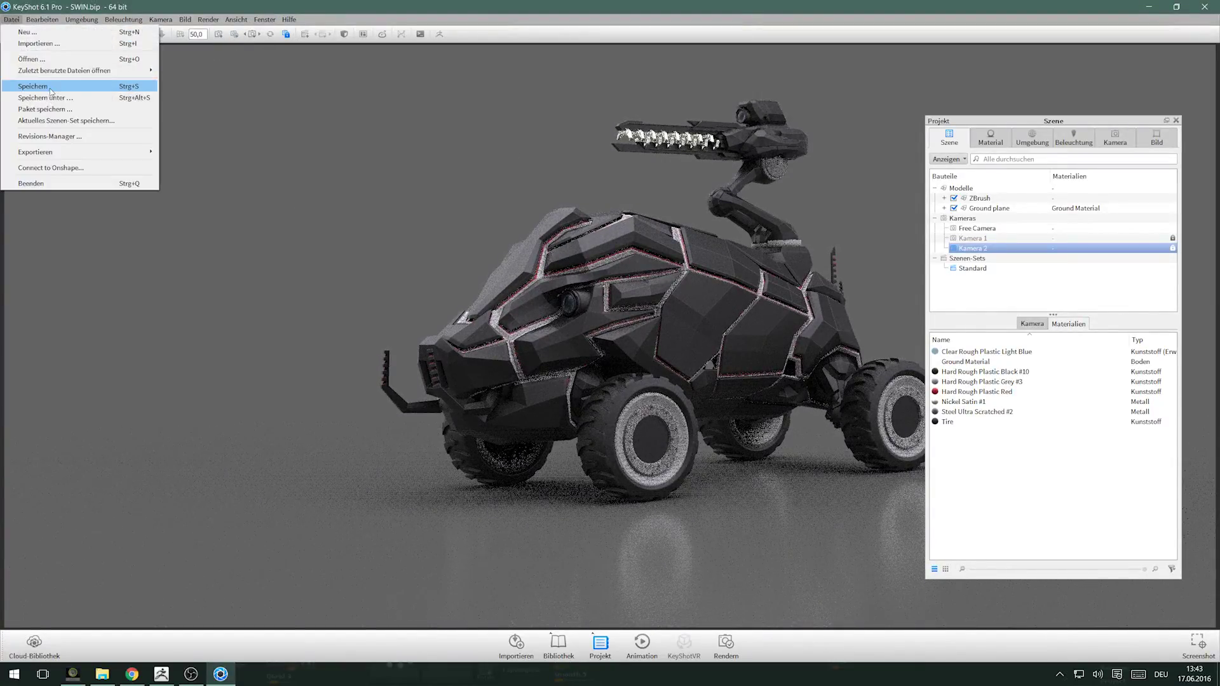
{"action": "left_click", "coordinate": [33, 86]}
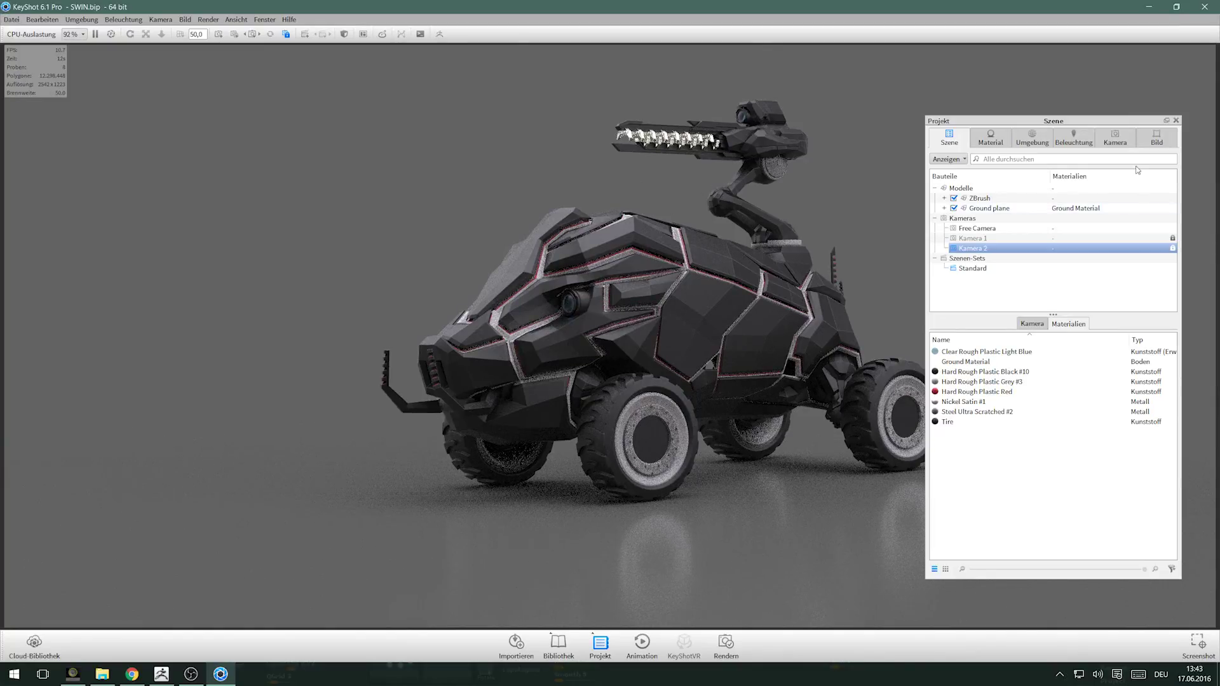
{"action": "left_click", "coordinate": [1177, 120]}
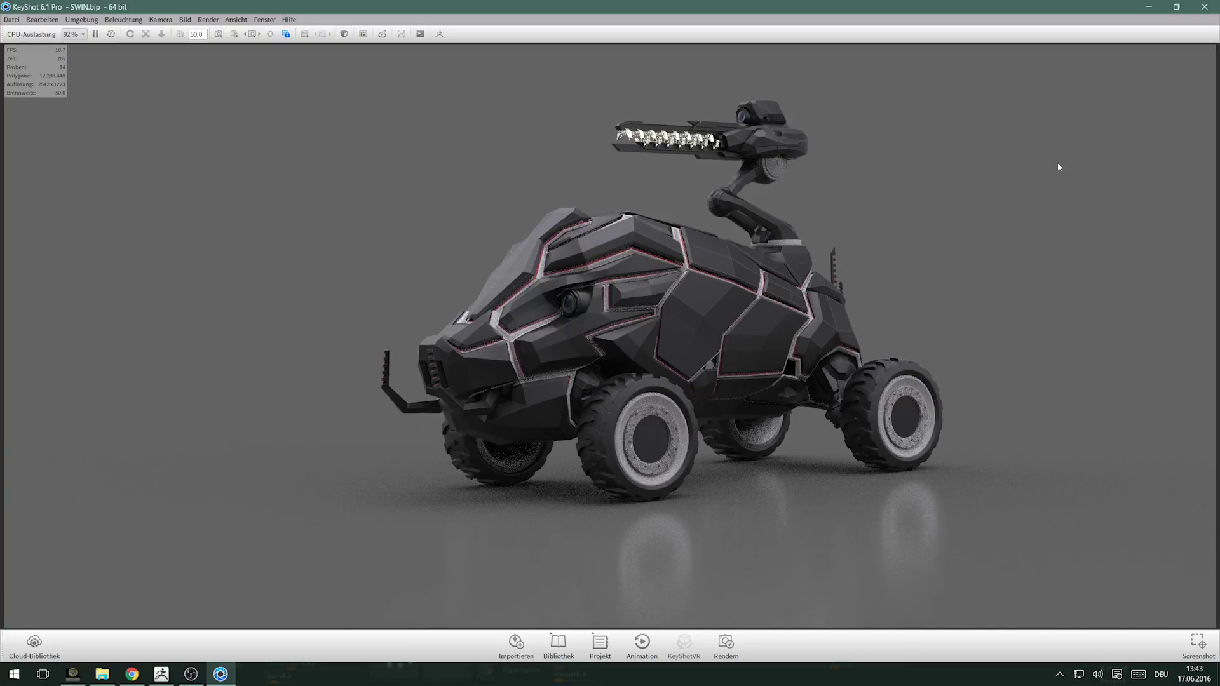
{"action": "key", "text": "space"}
Zoom in on the turret base and select its armor and red-trimmed skin parts
{"action": "mouse_move", "coordinate": [456, 225]}
{"action": "left_mouse_down"}
{"action": "mouse_move", "coordinate": [573, 229]}
{"action": "mouse_move", "coordinate": [510, 246]}
{"action": "left_mouse_up"}
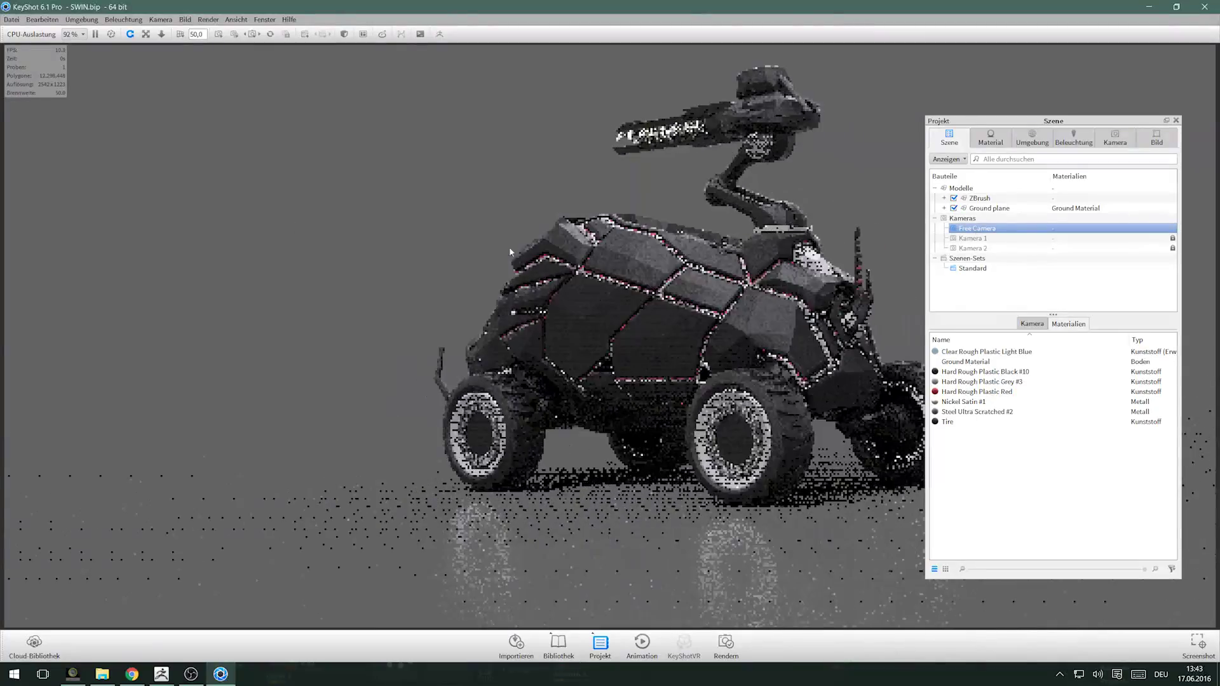
{"action": "scroll", "coordinate": [742, 220], "scroll_direction": "up", "scroll_amount": 5}
{"action": "scroll", "coordinate": [743, 220], "scroll_direction": "up", "scroll_amount": 5}
{"action": "left_click_drag", "start_coordinate": [743, 220], "coordinate": [581, 317]}
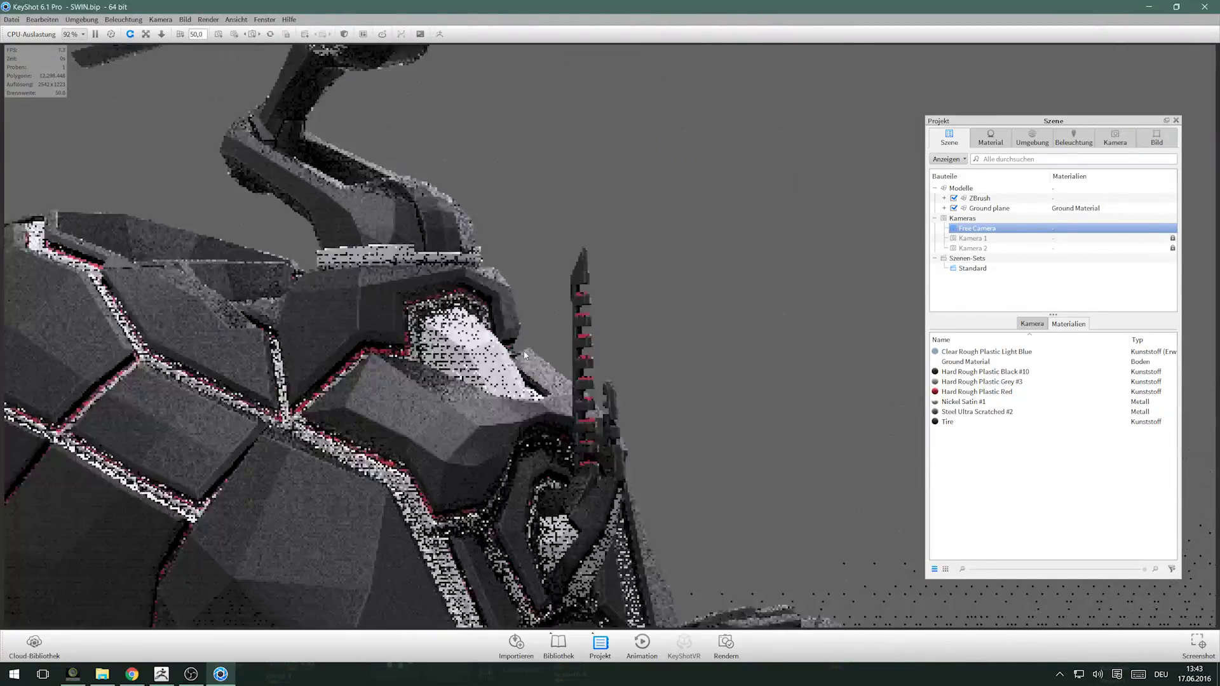
{"action": "right_click", "coordinate": [617, 321]}
{"action": "left_click", "coordinate": [697, 292]}
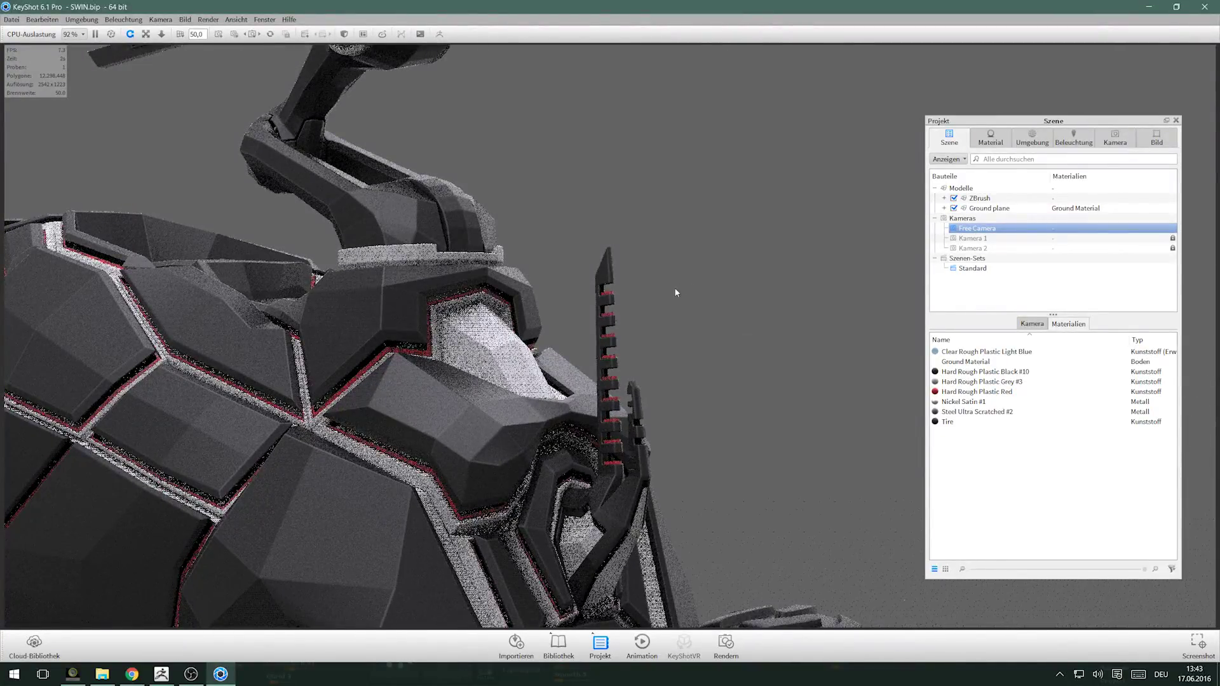
{"action": "left_click", "coordinate": [608, 294]}
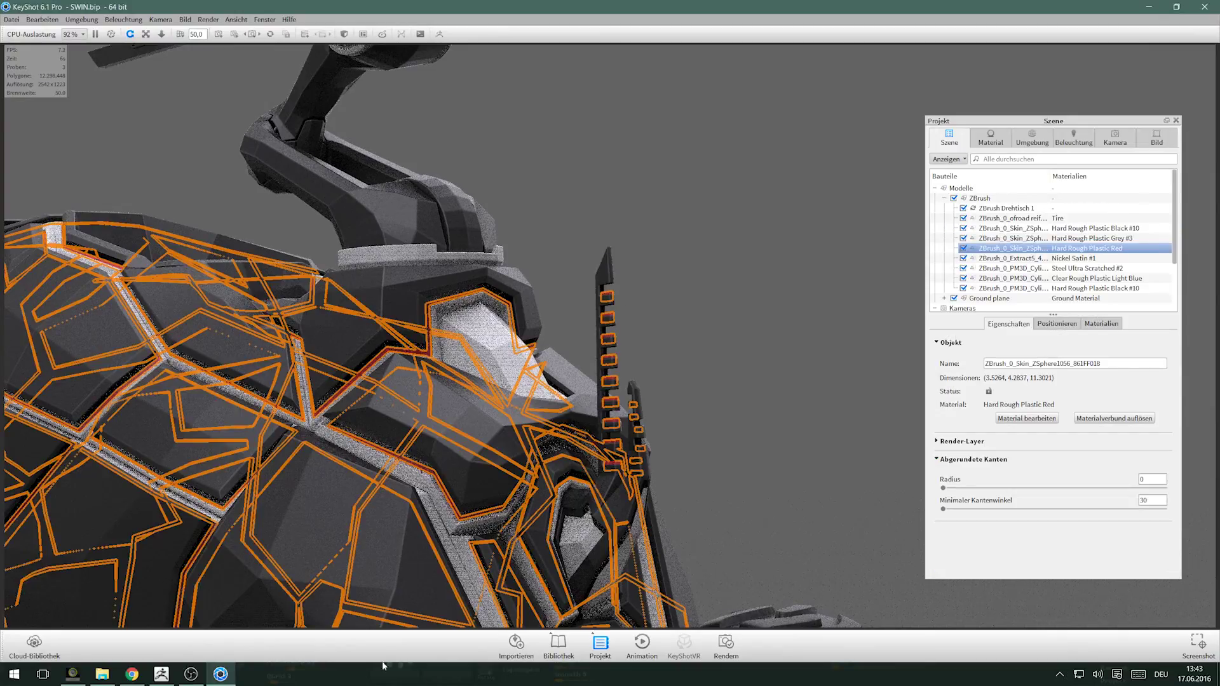
{"action": "left_click", "coordinate": [162, 674]}
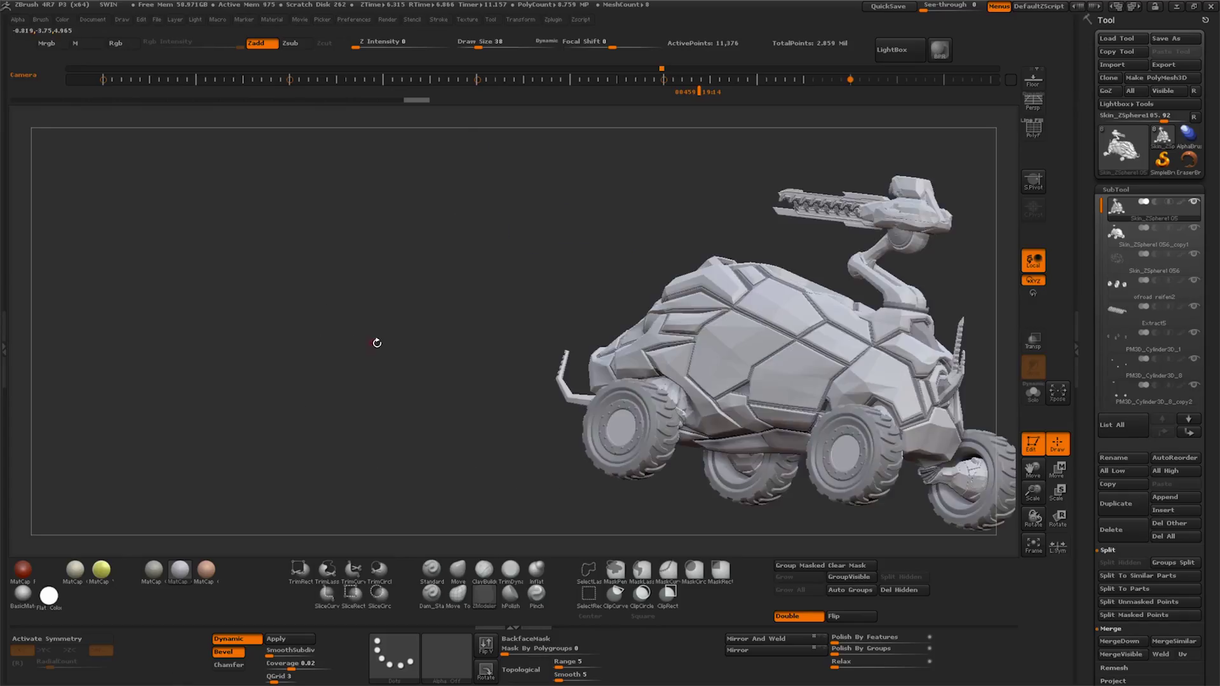
Orbit to a close view of the turret base and clear the armor part selection
{"action": "mouse_move", "coordinate": [1033, 492]}
{"action": "left_mouse_down"}
{"action": "mouse_move", "coordinate": [1033, 469]}
{"action": "mouse_move", "coordinate": [578, 441]}
{"action": "mouse_move", "coordinate": [763, 400]}
{"action": "left_mouse_up"}
{"action": "mouse_move", "coordinate": [379, 171]}
{"action": "left_mouse_down"}
{"action": "mouse_move", "coordinate": [532, 199]}
{"action": "mouse_move", "coordinate": [485, 205]}
{"action": "mouse_move", "coordinate": [640, 184]}
{"action": "left_mouse_up"}
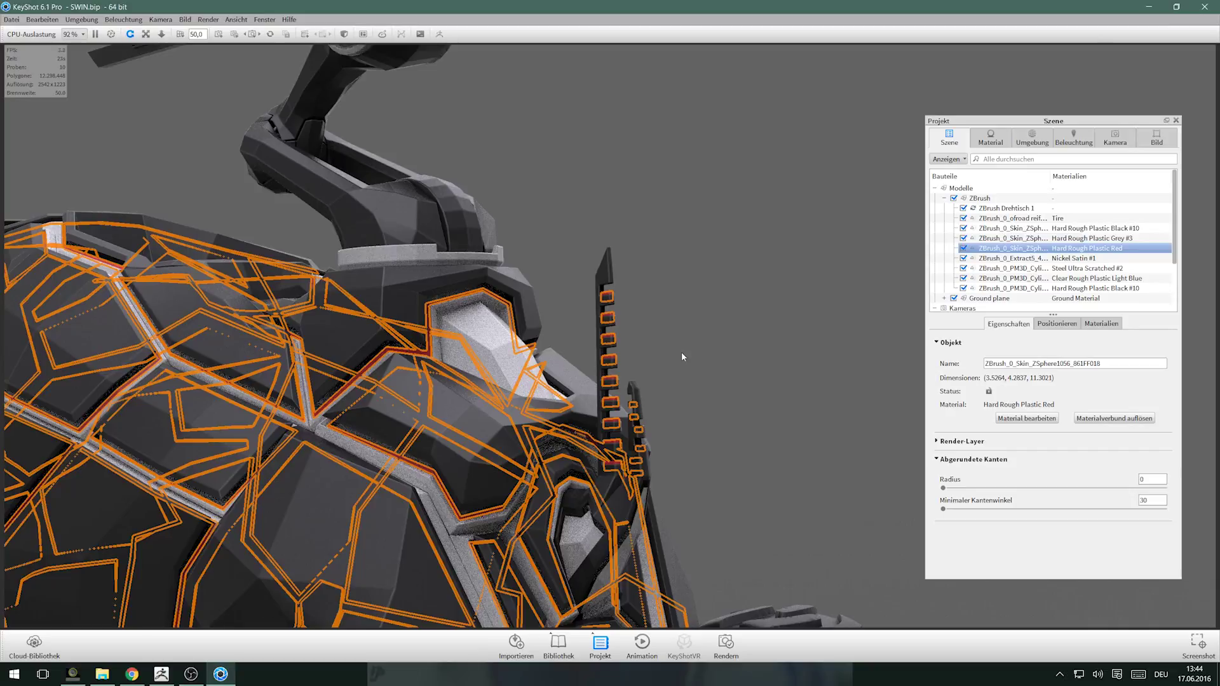
{"action": "right_click", "coordinate": [678, 352]}
{"action": "left_click", "coordinate": [686, 326]}
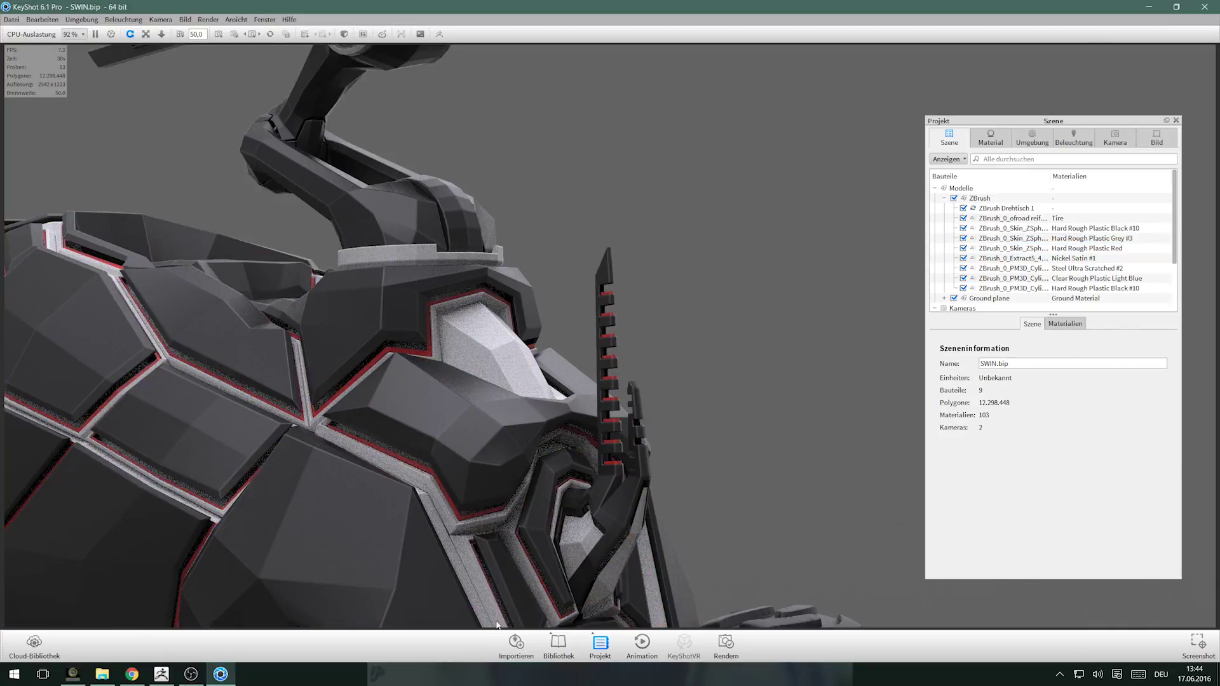
QuickSave the ZBrush project and resend the model through the KeyShot bridge
{"action": "left_click", "coordinate": [162, 673]}
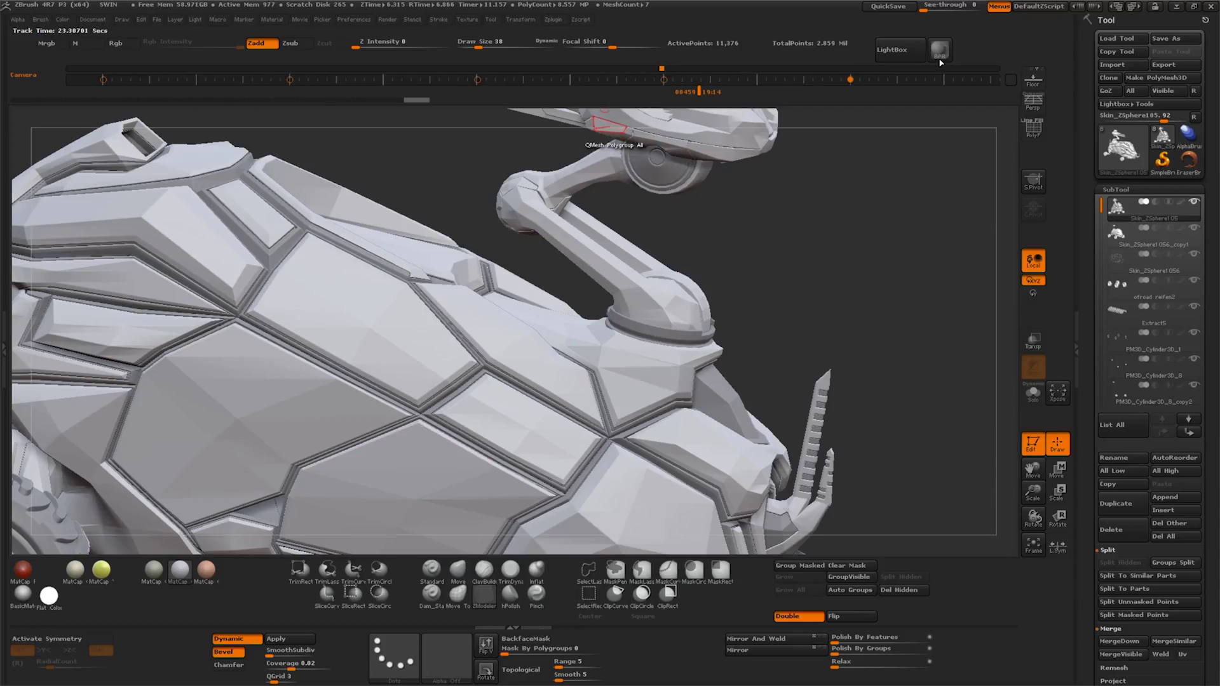
{"action": "left_click", "coordinate": [888, 6]}
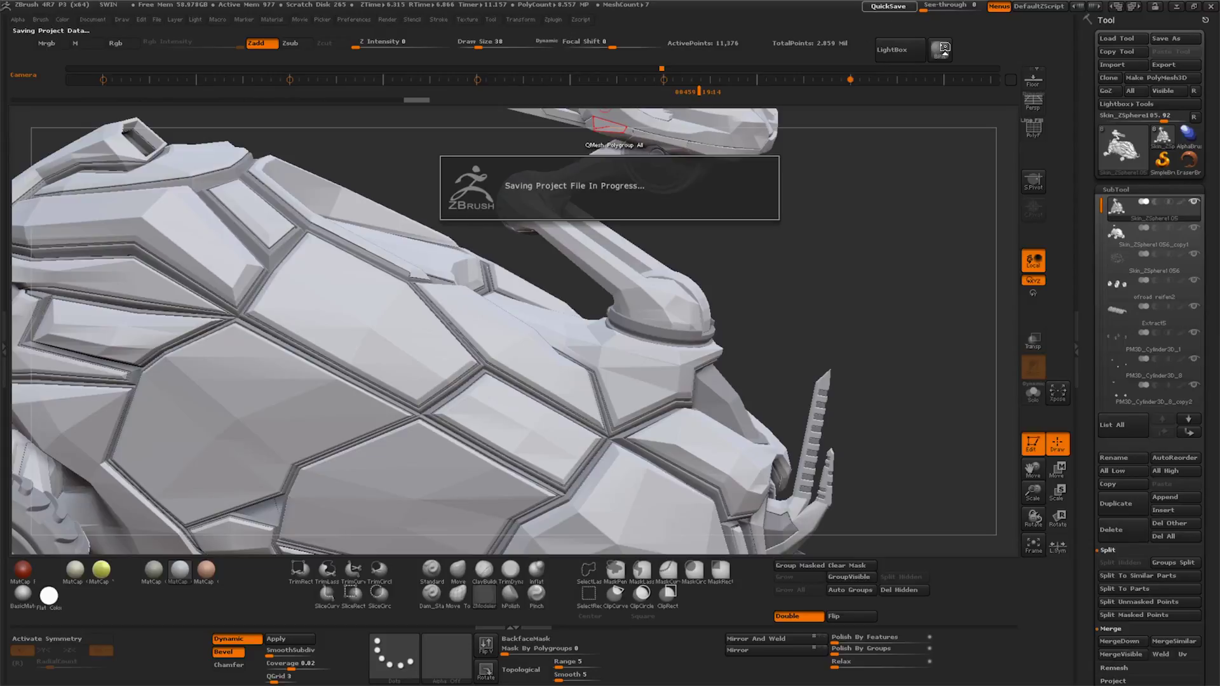
{"action": "left_click", "coordinate": [945, 49]}
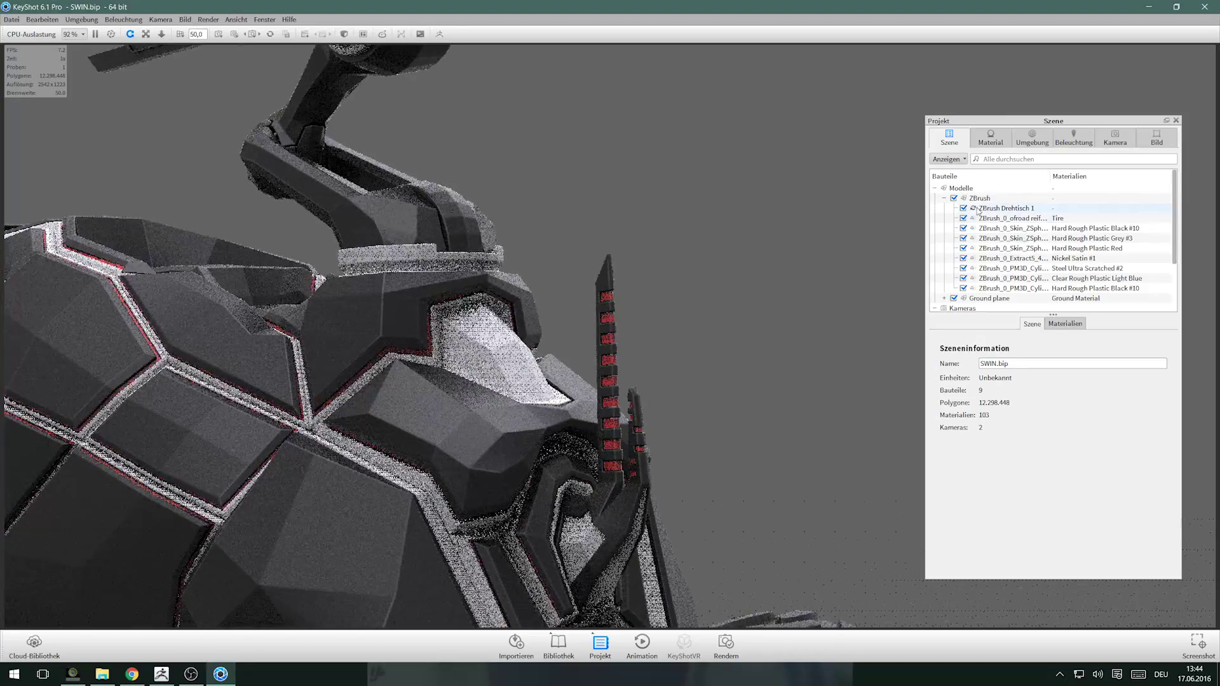
Activate and unlock Kamera 2, then set its focal length to 50
{"action": "left_click", "coordinate": [944, 198]}
{"action": "double_click", "coordinate": [980, 248]}
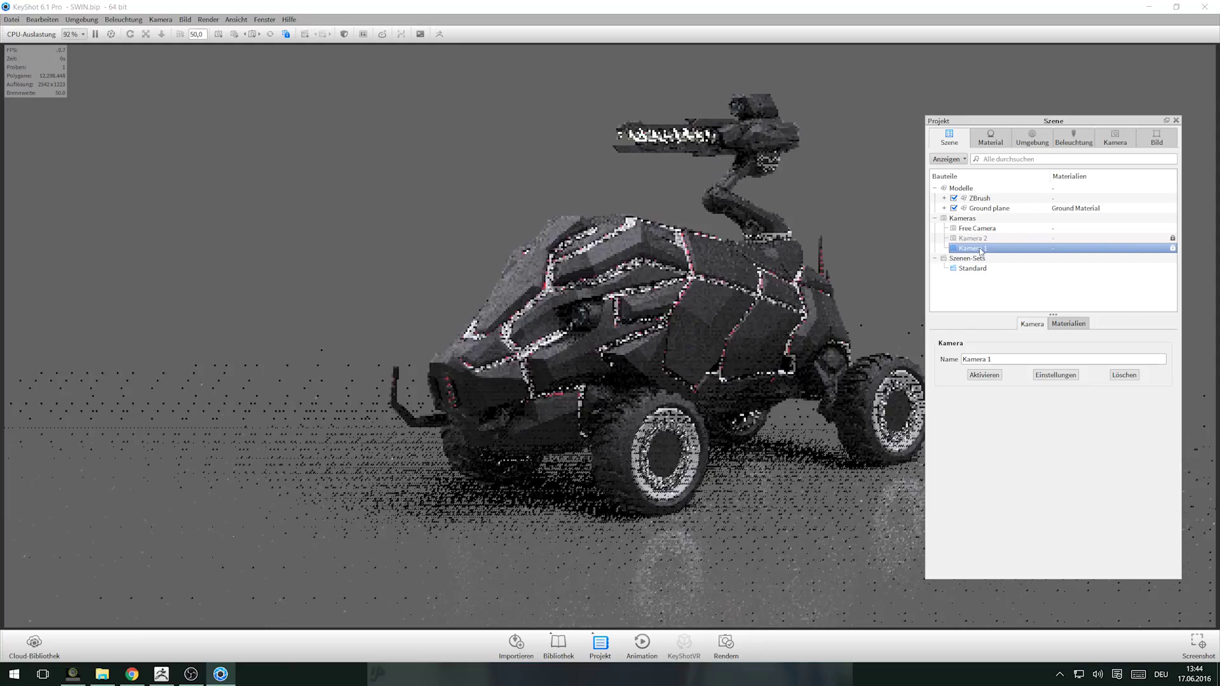
{"action": "double_click", "coordinate": [973, 238]}
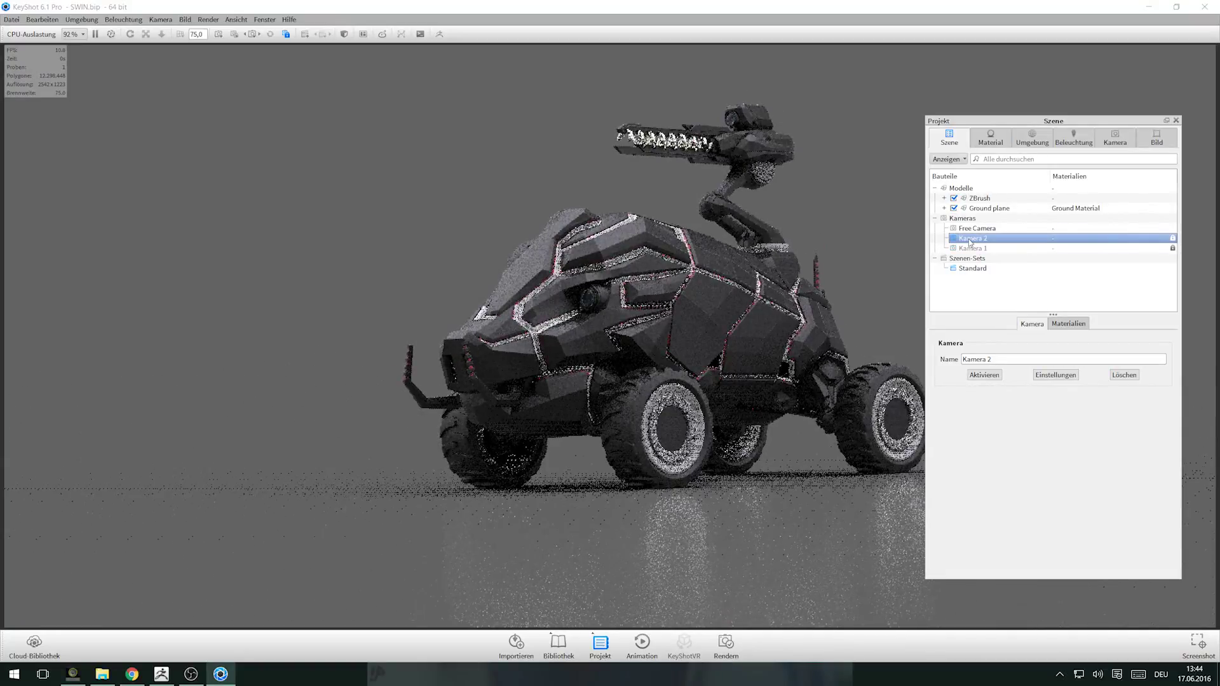
{"action": "left_click", "coordinate": [286, 35]}
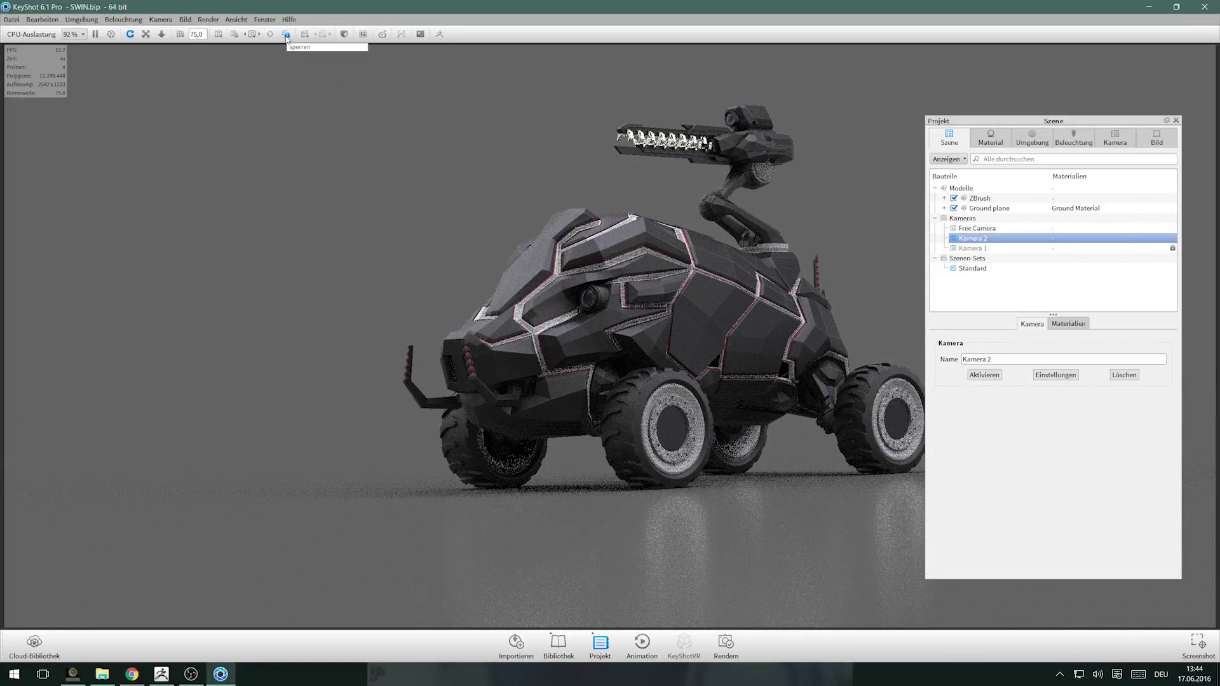
{"action": "left_click_drag", "start_coordinate": [202, 34], "coordinate": [171, 37]}
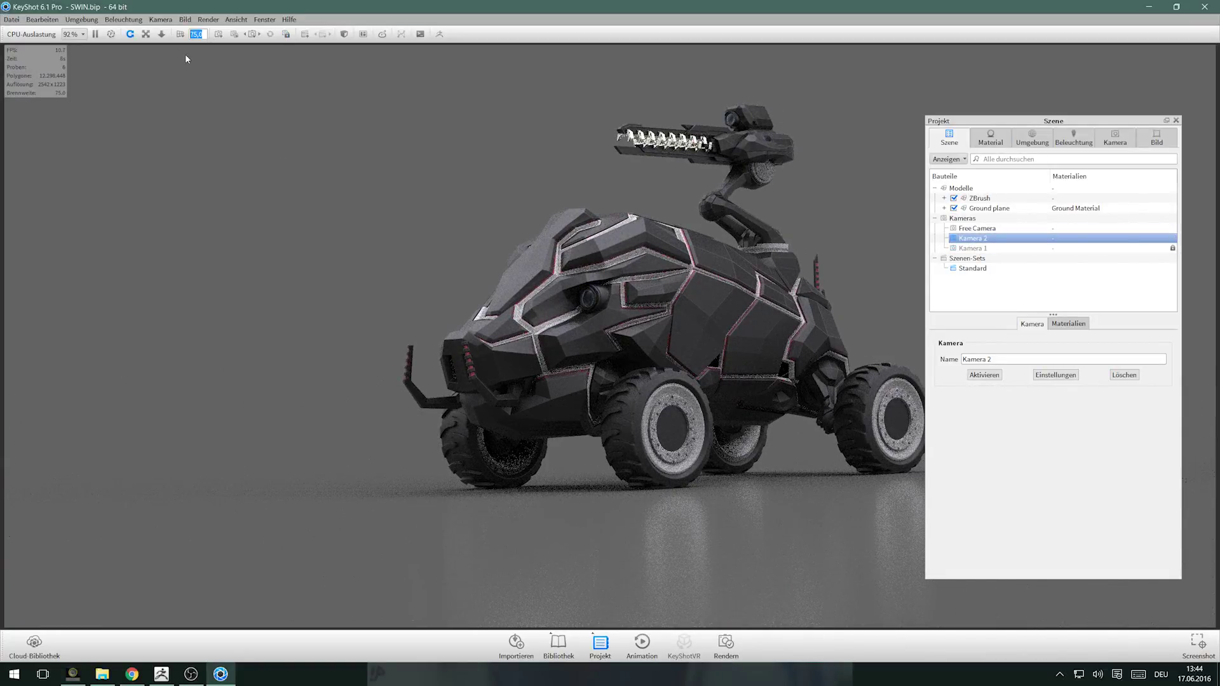
{"action": "type", "text": "50"}
{"action": "key", "text": "Return"}
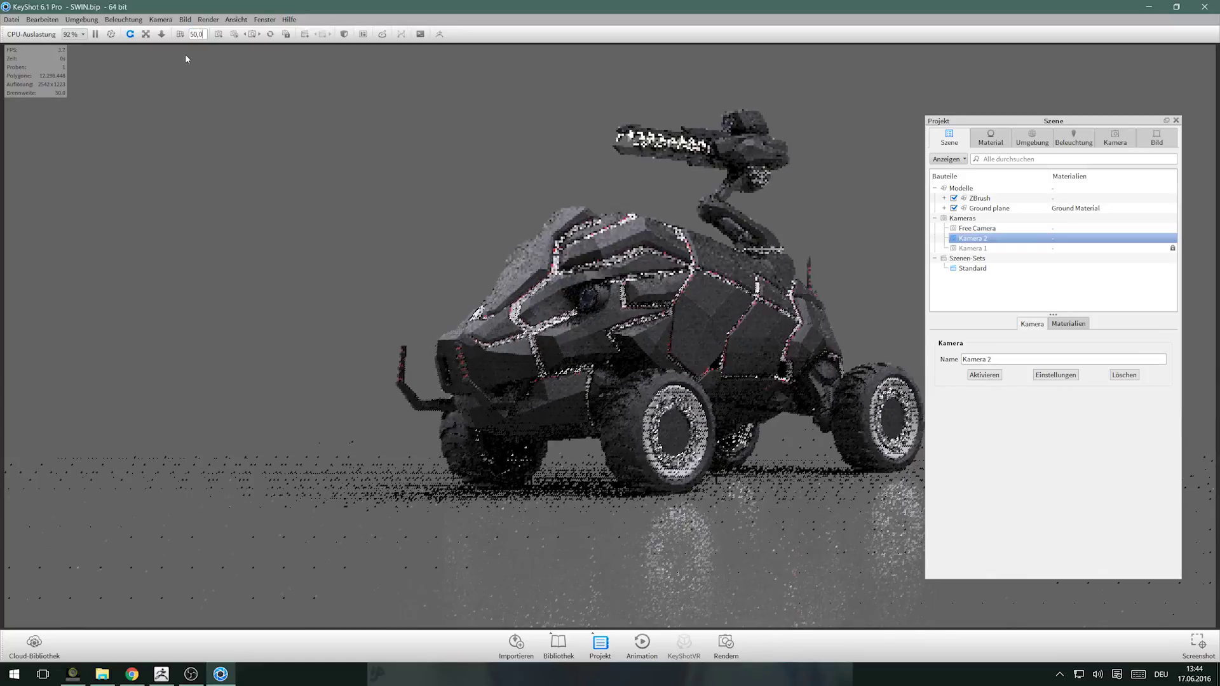
Shift Kamera 2's angle slightly around the vehicle and save the scene
{"action": "mouse_move", "coordinate": [791, 474]}
{"action": "left_mouse_down"}
{"action": "mouse_move", "coordinate": [781, 455]}
{"action": "mouse_move", "coordinate": [746, 468]}
{"action": "left_mouse_up"}
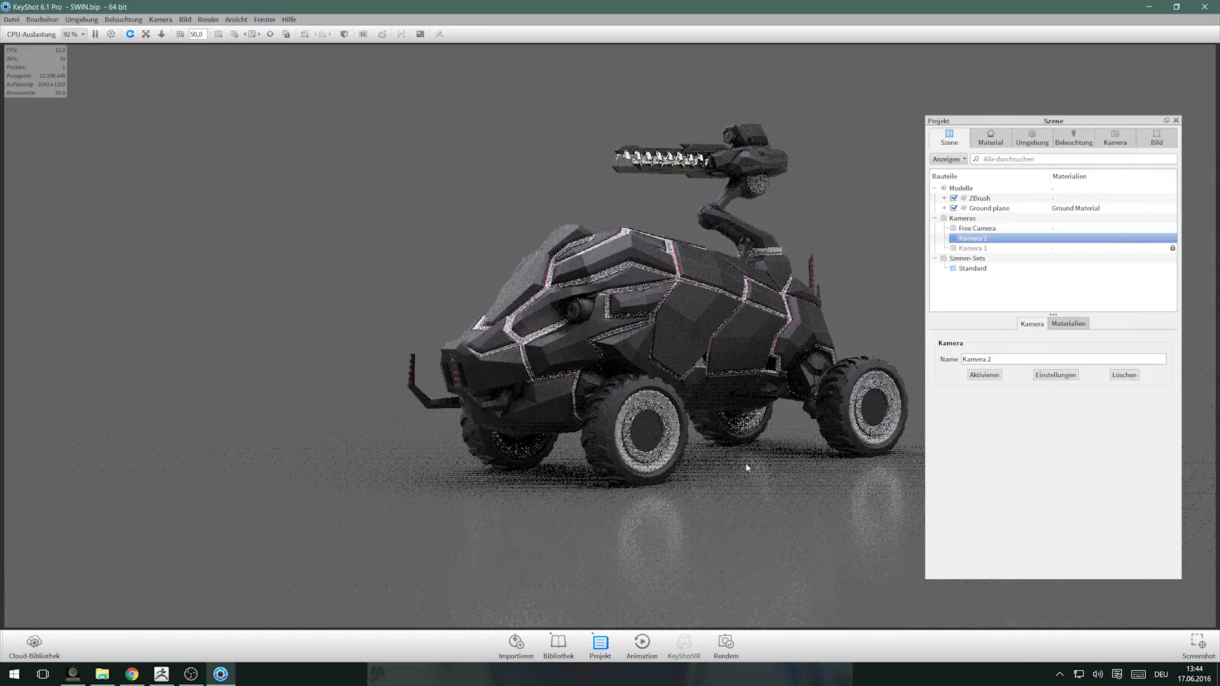
{"action": "left_click_drag", "start_coordinate": [747, 467], "coordinate": [748, 466]}
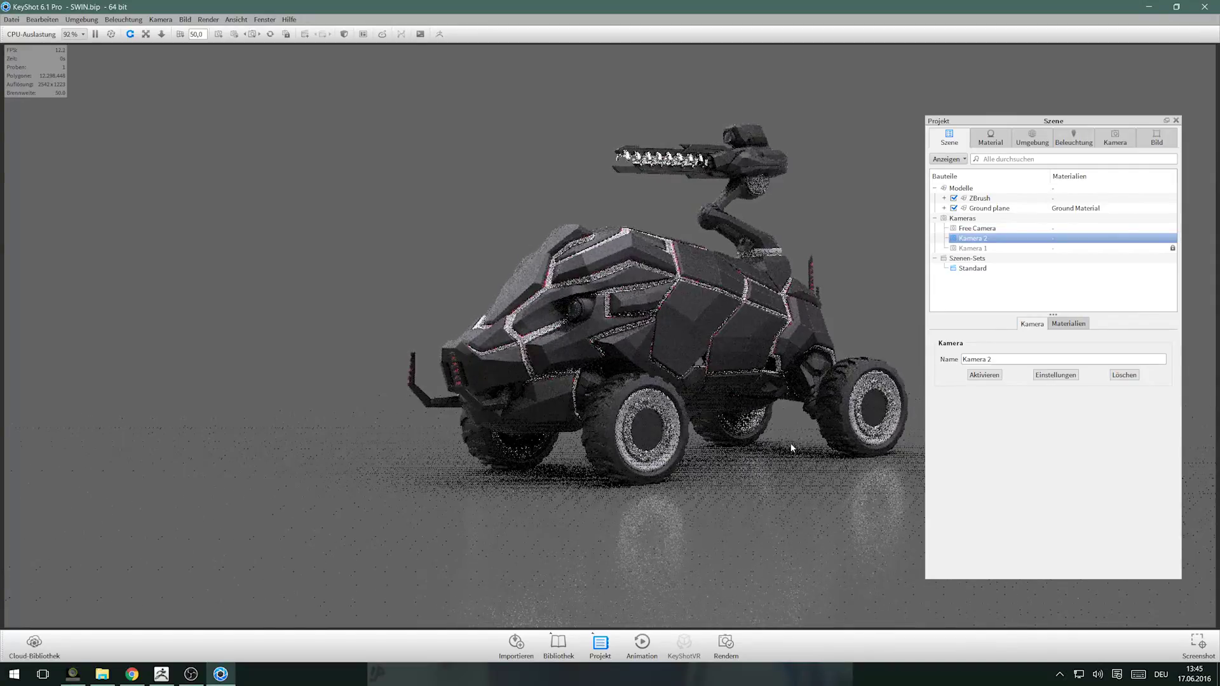
{"action": "left_click", "coordinate": [1176, 120]}
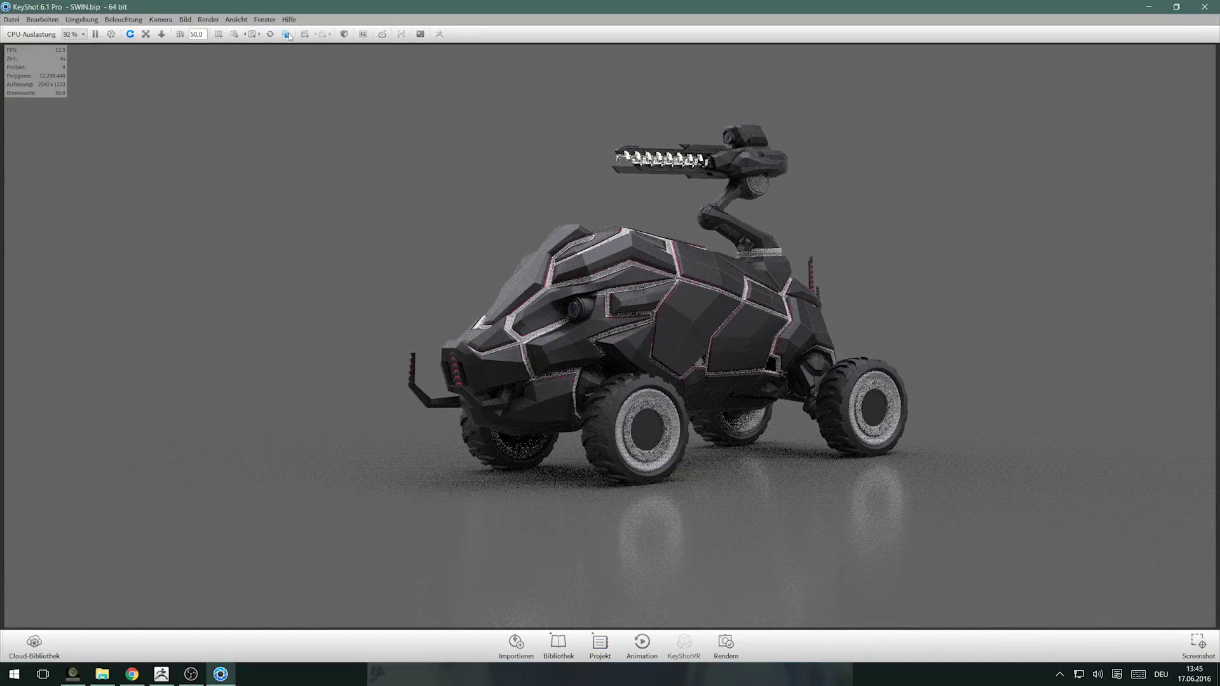
{"action": "left_click", "coordinate": [12, 19]}
{"action": "left_click", "coordinate": [75, 85]}
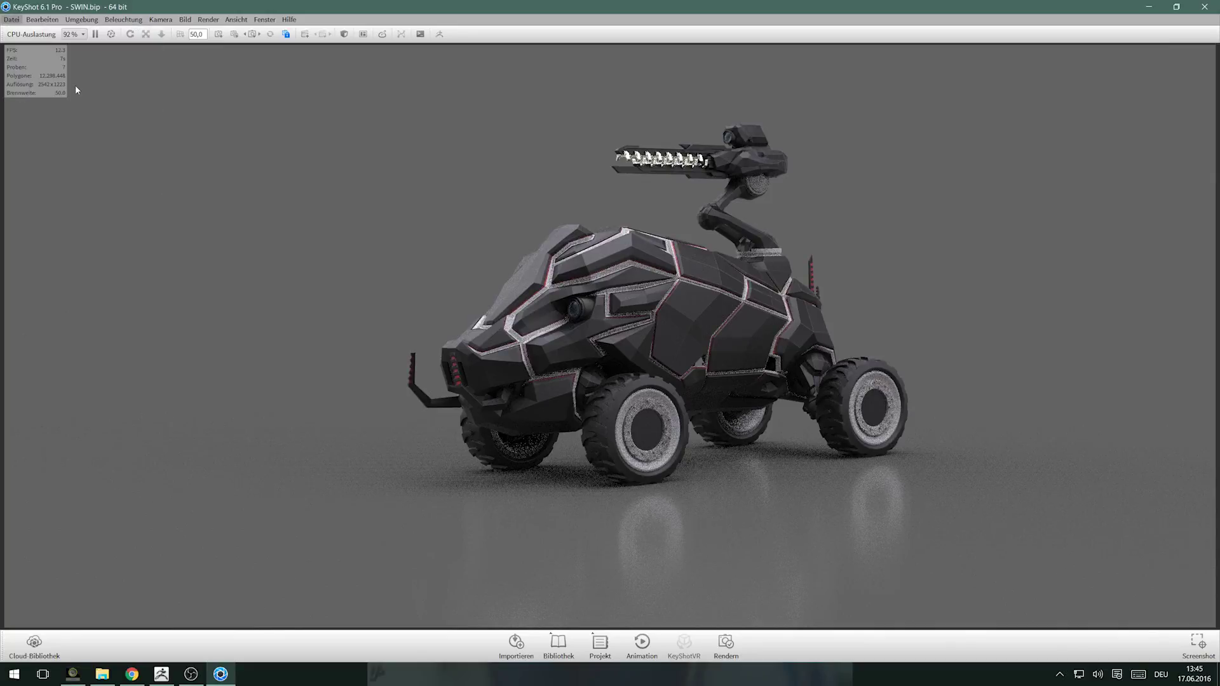